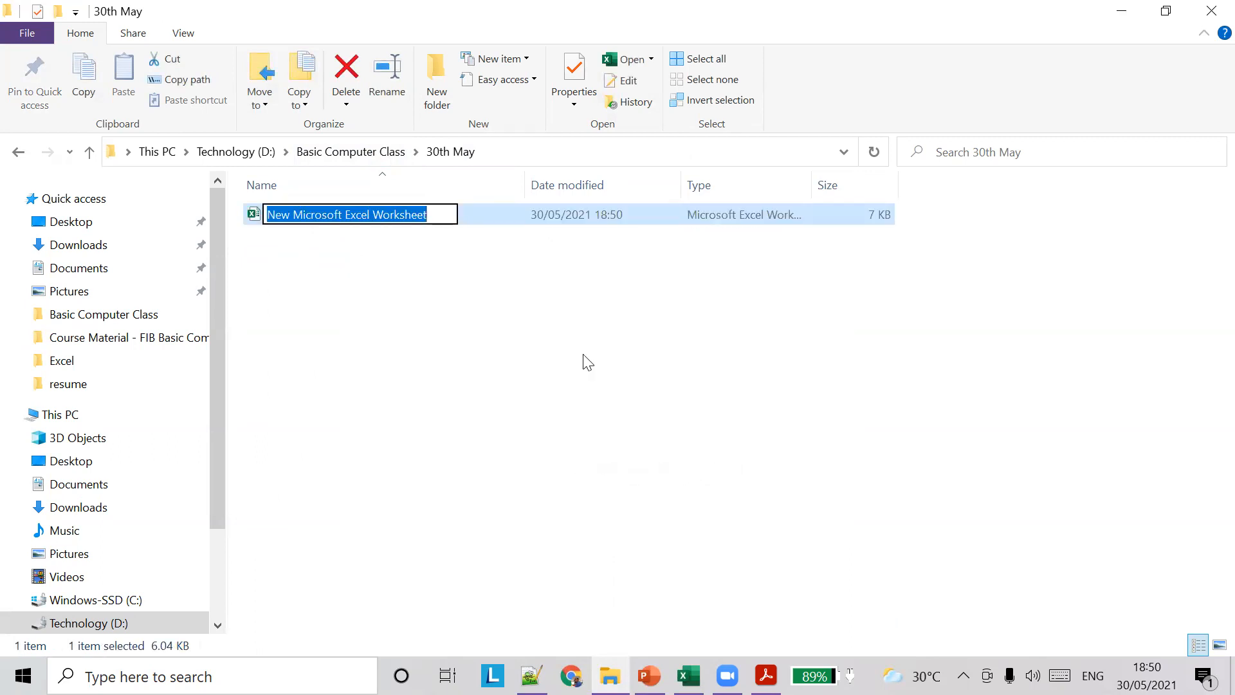
Step: Rename the new Excel worksheet file in the 30th May folder as practice
{"action": "type", "text": "ta"}
{"action": "key", "text": "BackSpace"}
{"action": "key", "text": "BackSpace"}
{"action": "type", "text": "practice"}
{"action": "key", "text": "Return"}
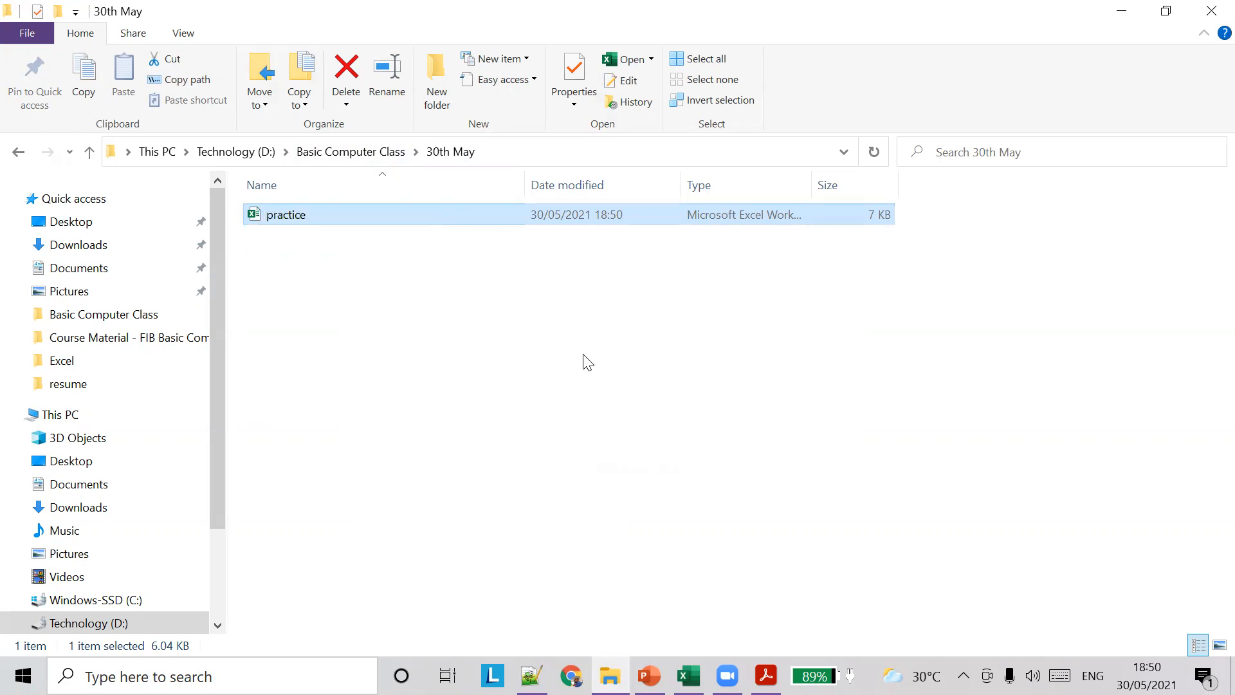
Step: Switch to the practice workbook in Excel and enter 23, 23, 45, 23, 23 and 54 in cells A1 to A6
{"action": "key", "text": "alt+Tab"}
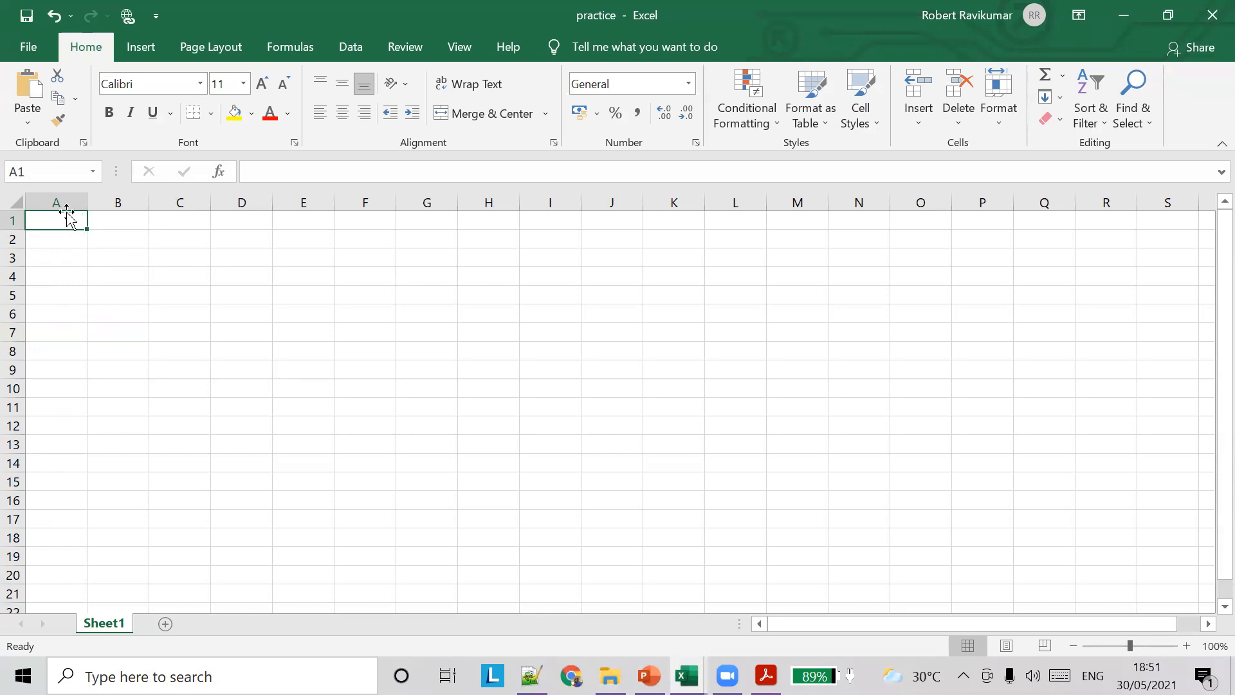
{"action": "type", "text": "23"}
{"action": "left_click", "coordinate": [45, 239]}
{"action": "type", "text": "23"}
{"action": "left_click", "coordinate": [62, 262]}
{"action": "type", "text": "45"}
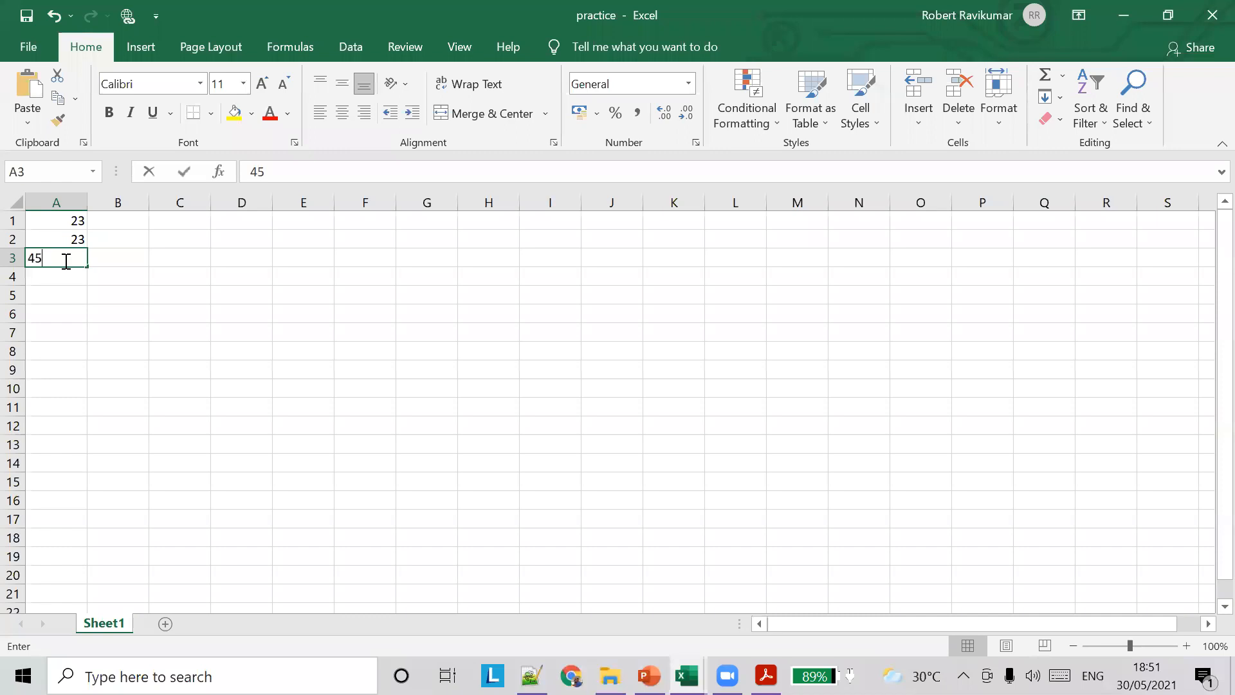
{"action": "left_click", "coordinate": [58, 278]}
{"action": "type", "text": "23"}
{"action": "left_click", "coordinate": [61, 296]}
{"action": "type", "text": "23"}
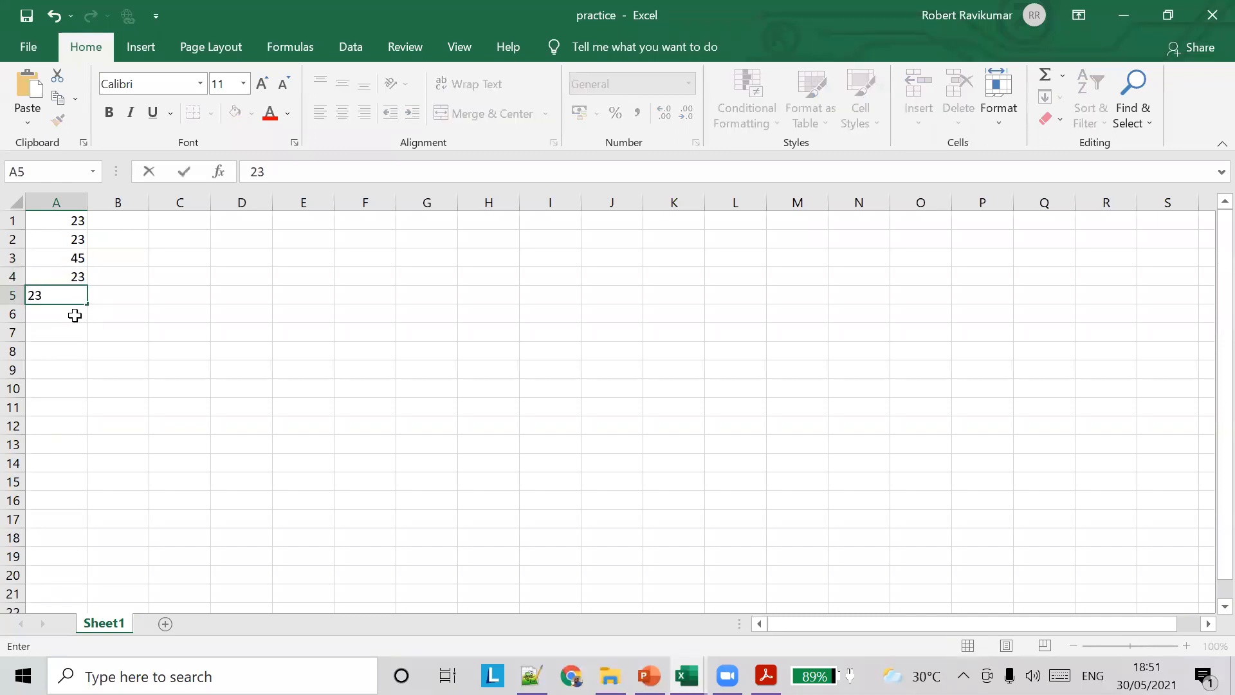
{"action": "left_click", "coordinate": [75, 314]}
{"action": "type", "text": "5465"}
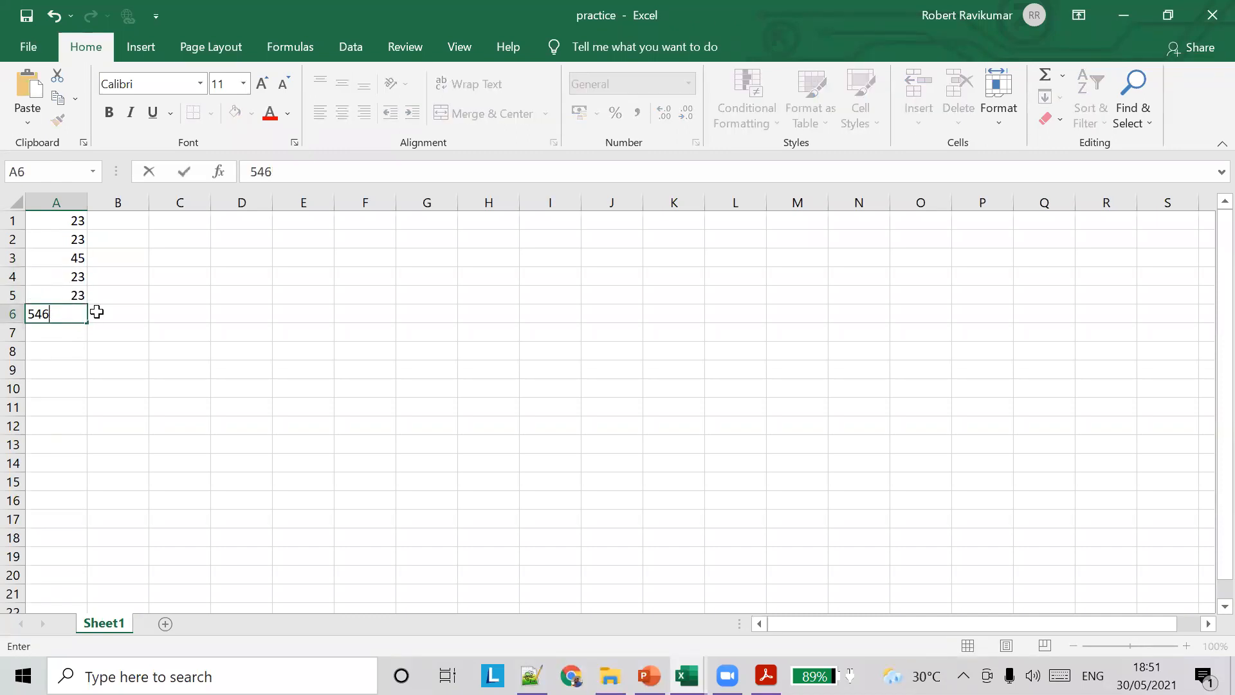
Step: Write the formula =SUM(A1:A6) manually in cell A7
{"action": "left_click", "coordinate": [59, 334]}
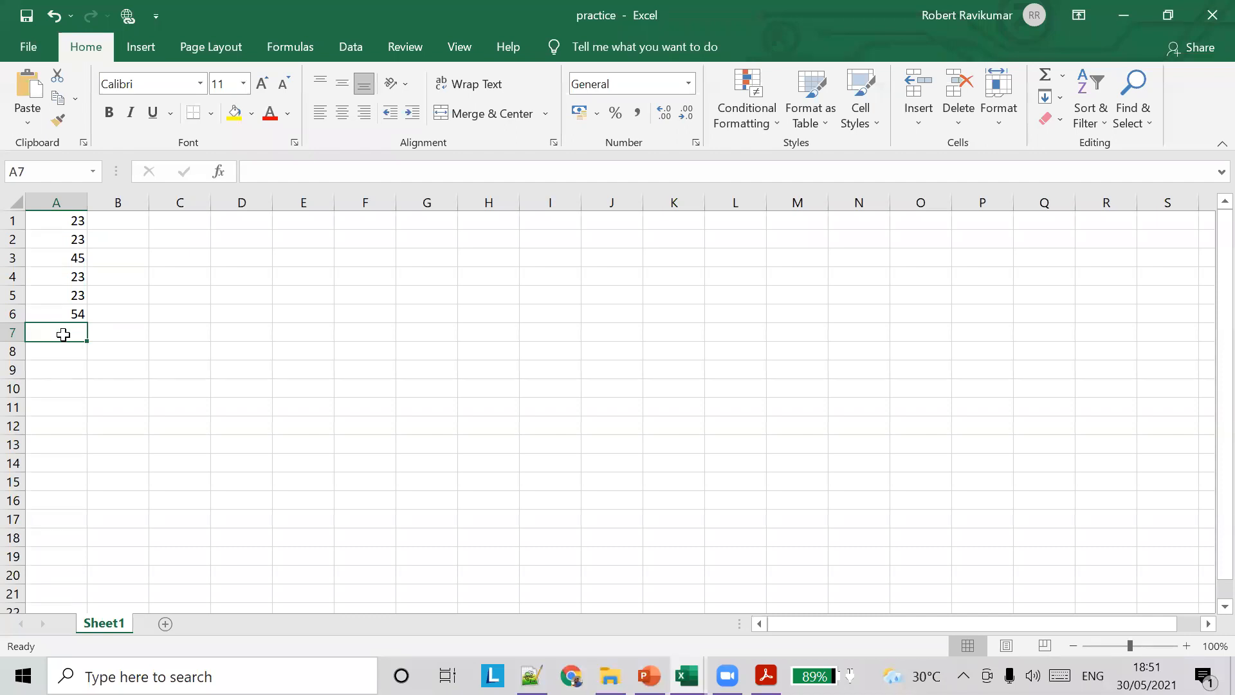
{"action": "type", "text": "="}
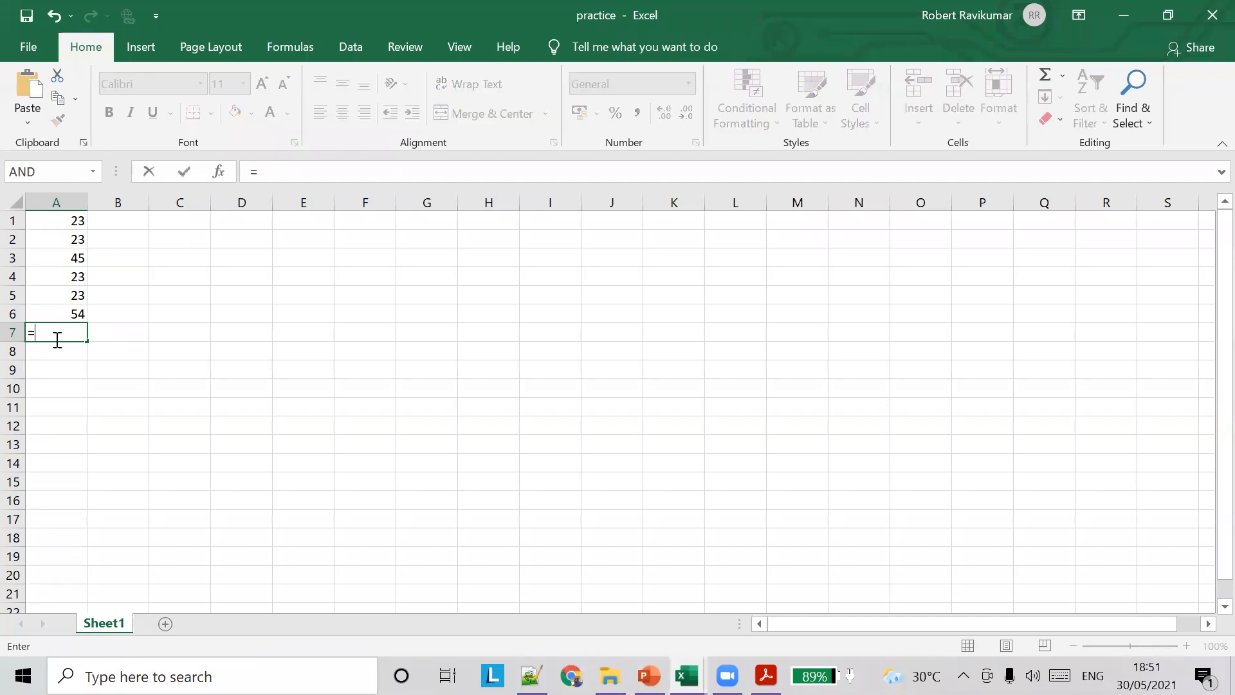
{"action": "type", "text": "SUM"}
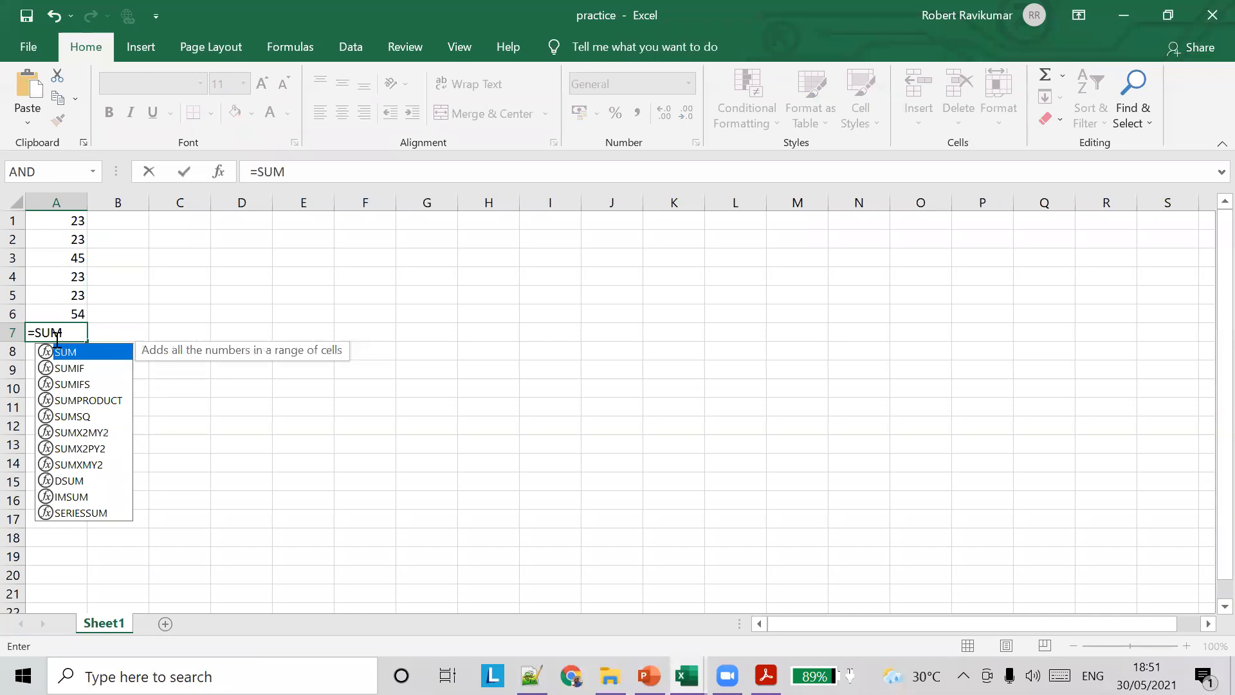
{"action": "type", "text": "(A1"}
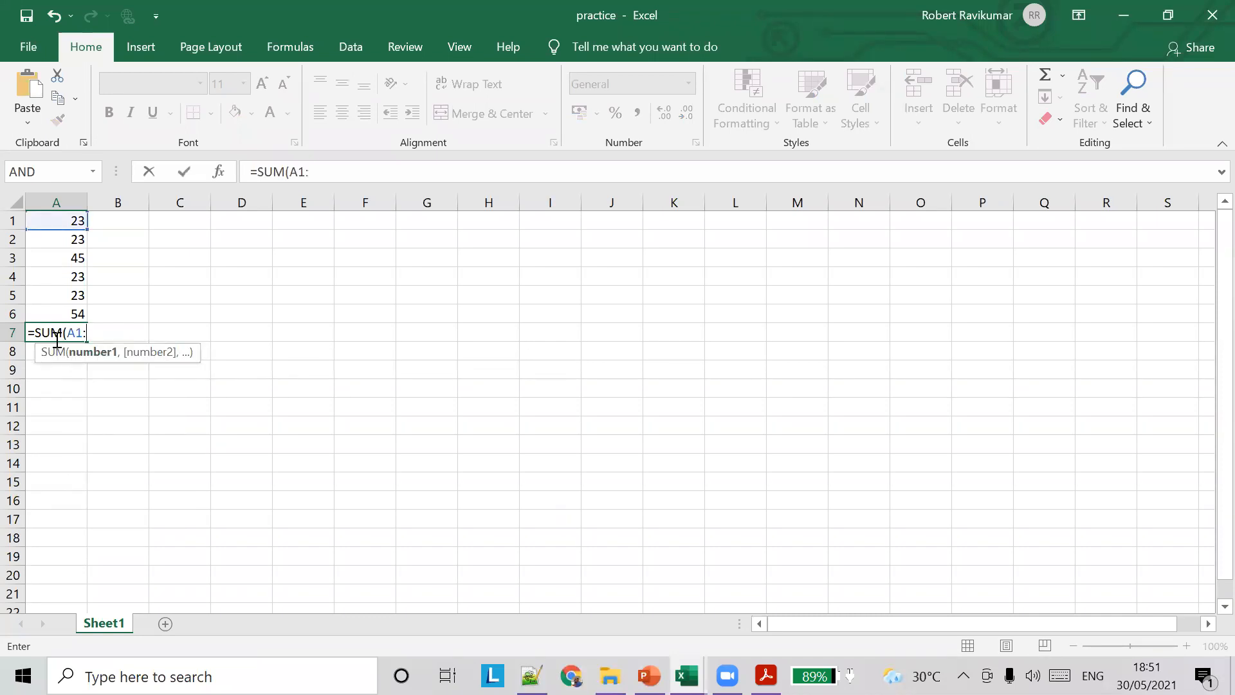
{"action": "type", "text": ":A6"}
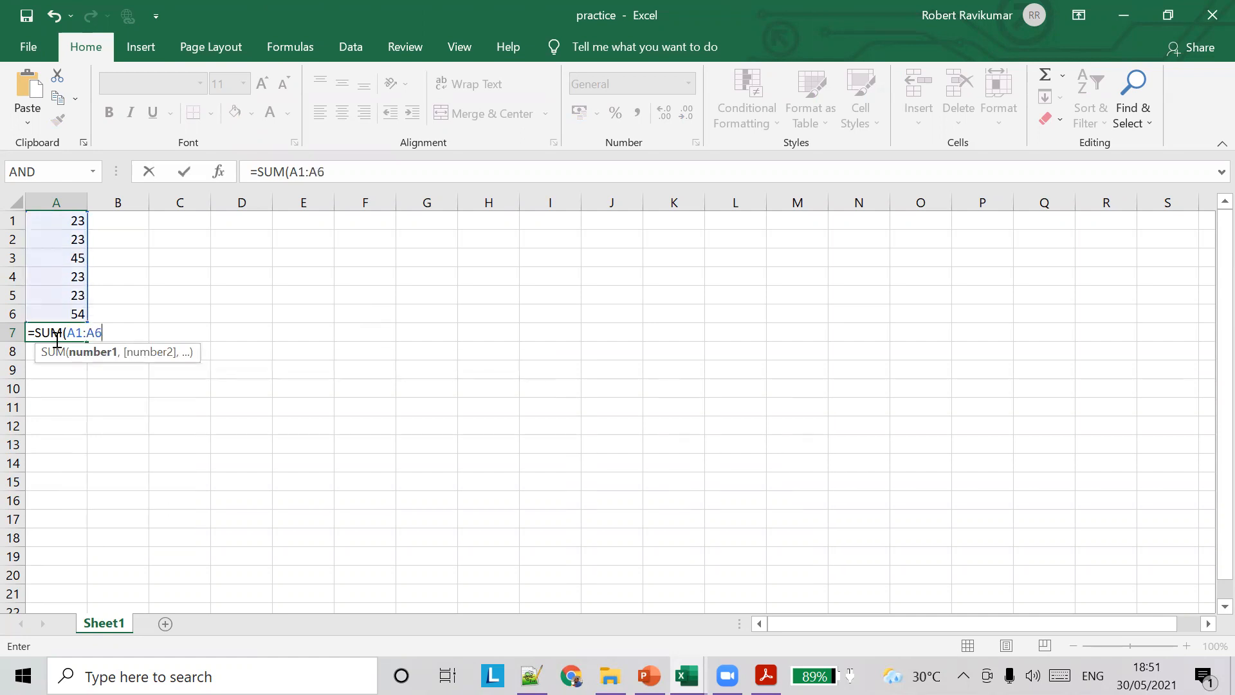
{"action": "key", "text": "Tab"}
{"action": "left_click", "coordinate": [79, 333]}
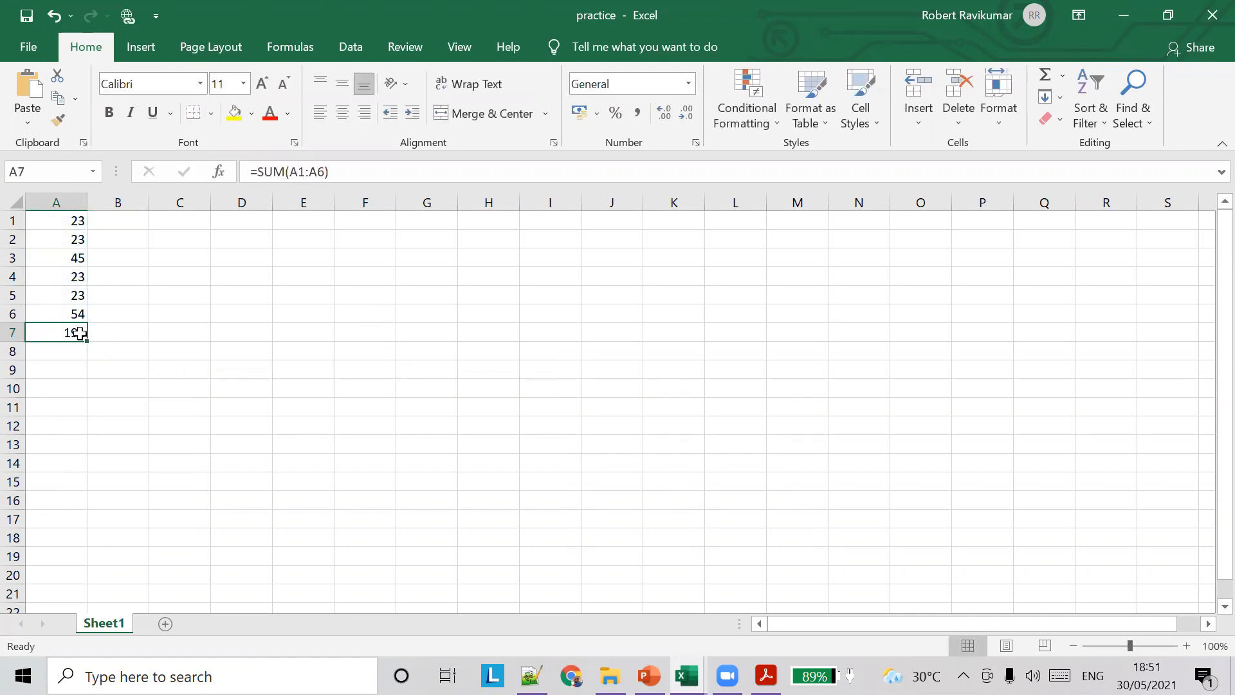
Step: Clear the sum formula from cell A7 and keep that cell selected
{"action": "key", "text": "Delete"}
{"action": "left_click", "coordinate": [241, 366]}
{"action": "left_click", "coordinate": [73, 336]}
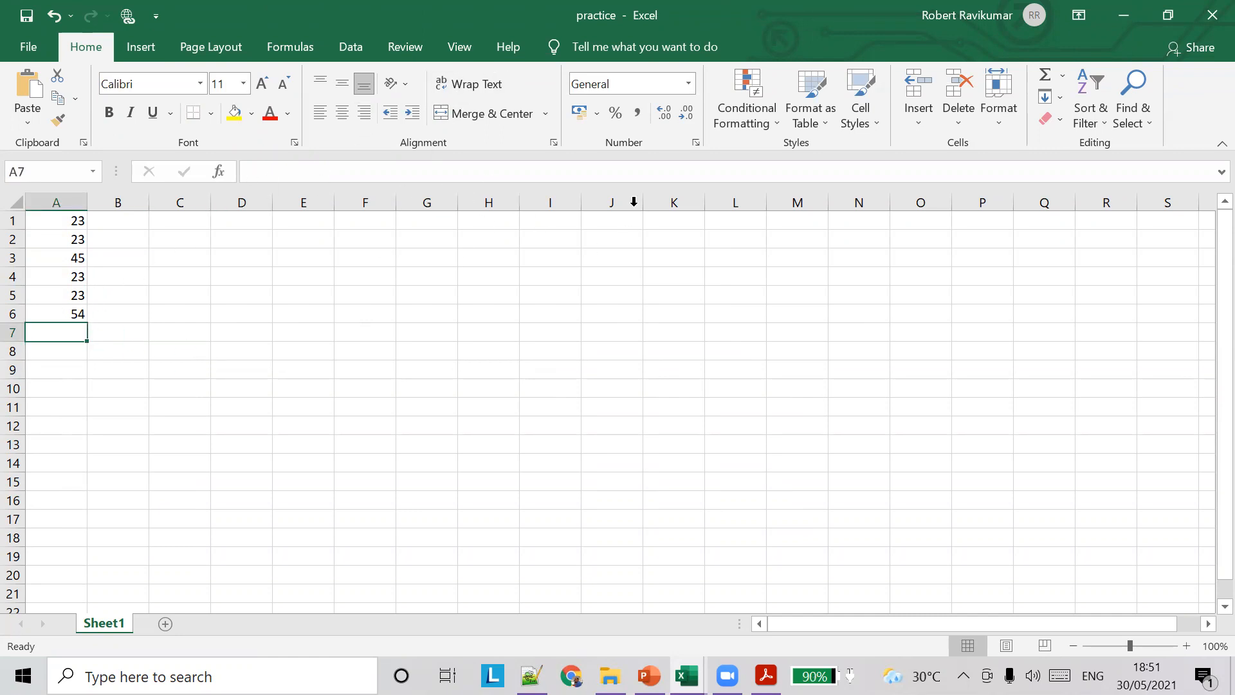
Step: Total A1:A6 in cell A7 with AutoSum's Sum function
{"action": "left_click", "coordinate": [141, 49]}
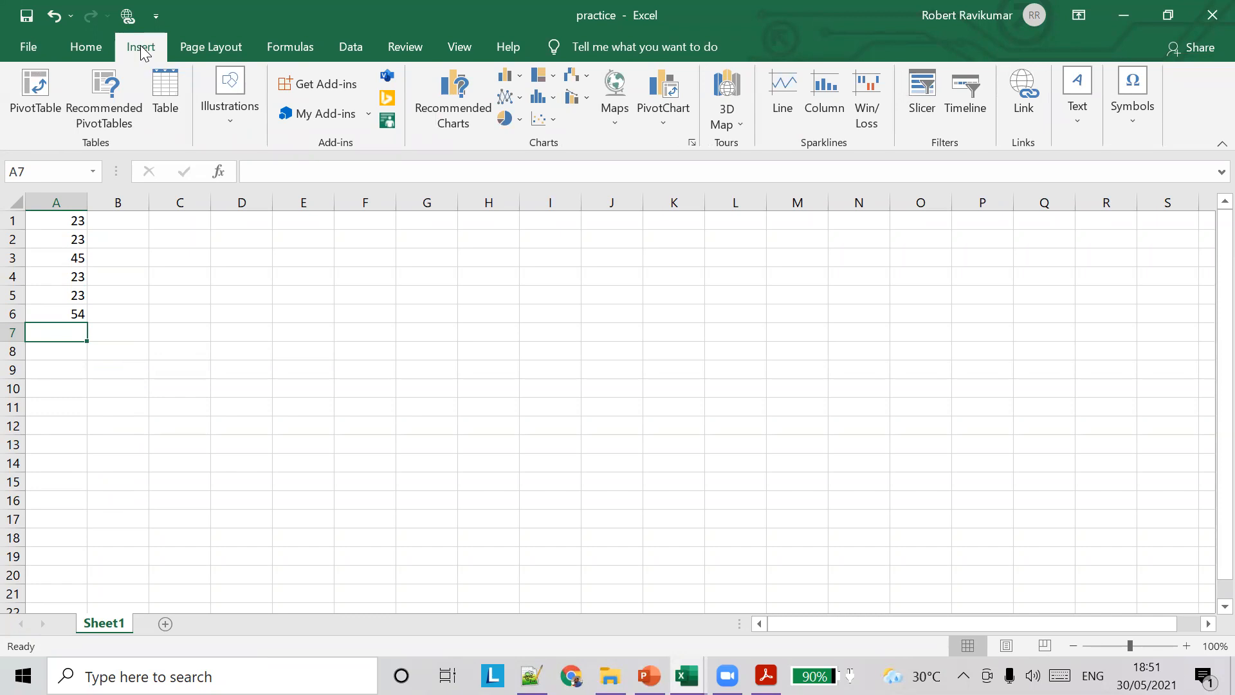
{"action": "left_click", "coordinate": [211, 49]}
{"action": "left_click", "coordinate": [291, 49]}
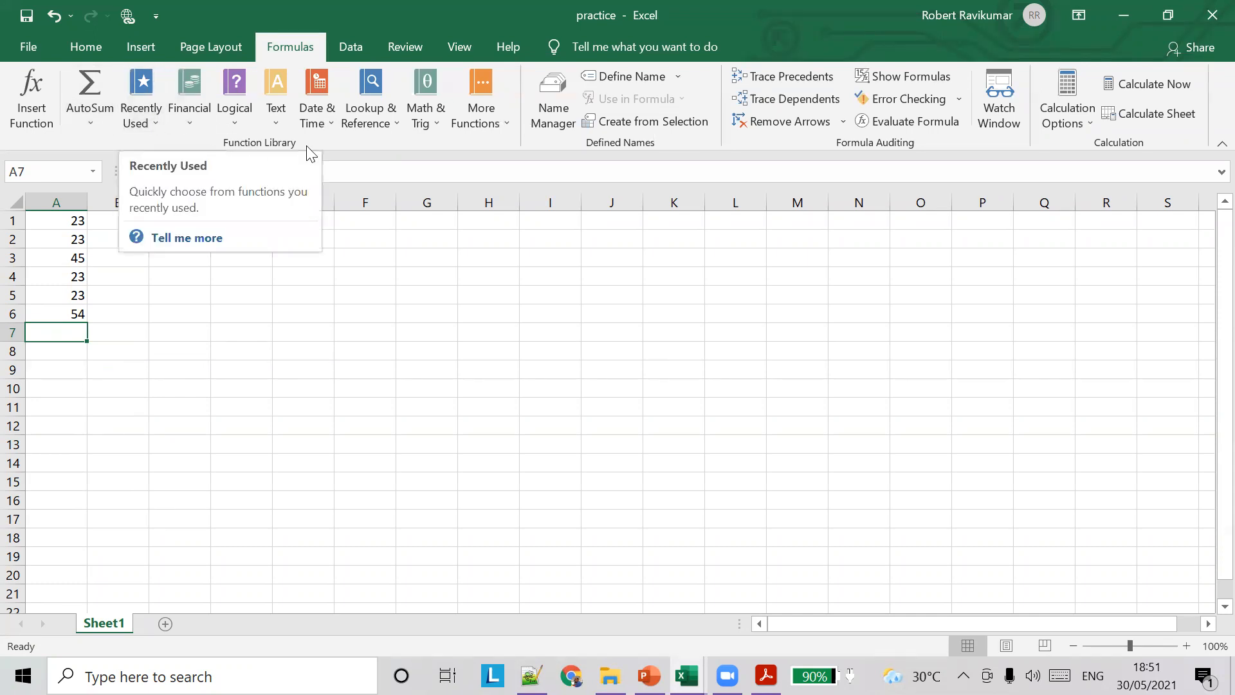
{"action": "left_click", "coordinate": [95, 114]}
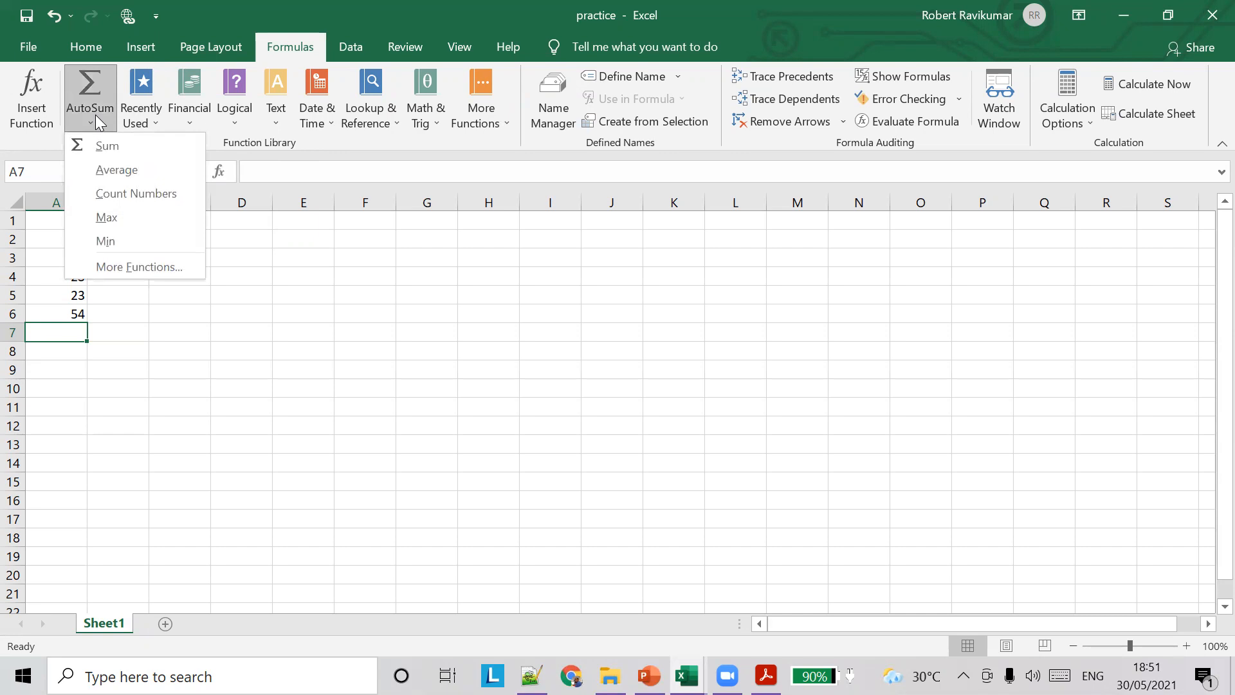
{"action": "left_click", "coordinate": [107, 148]}
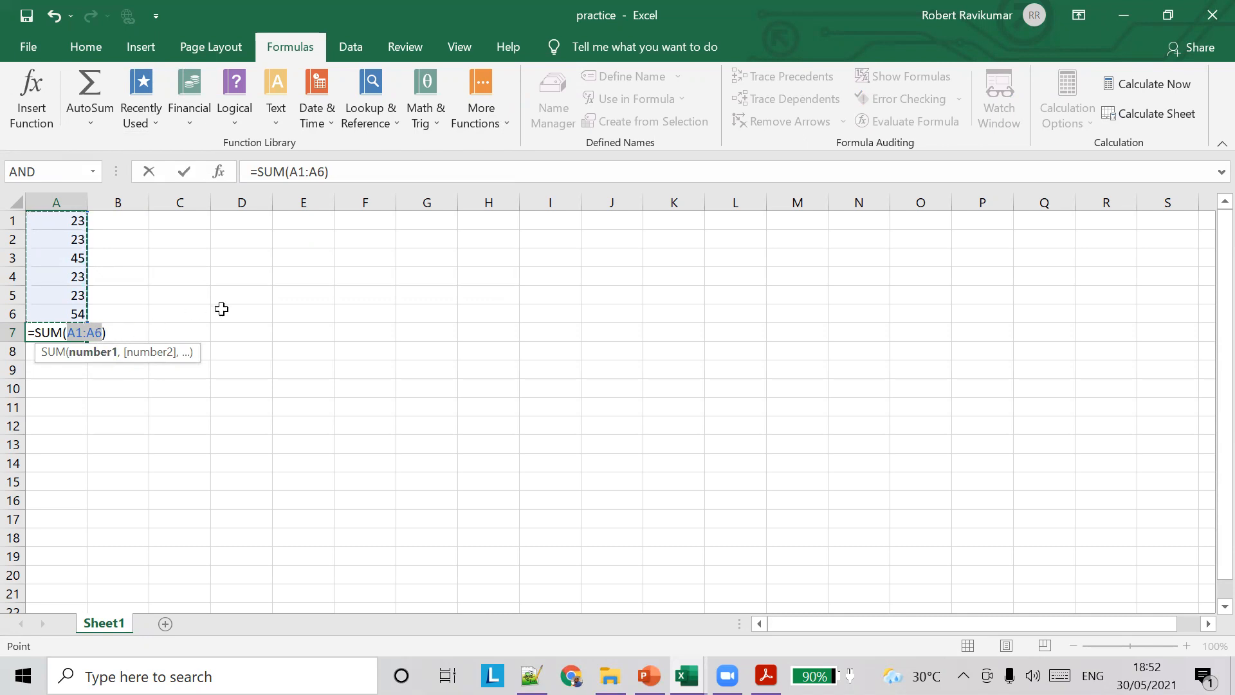
{"action": "key", "text": "ctrl+Return"}
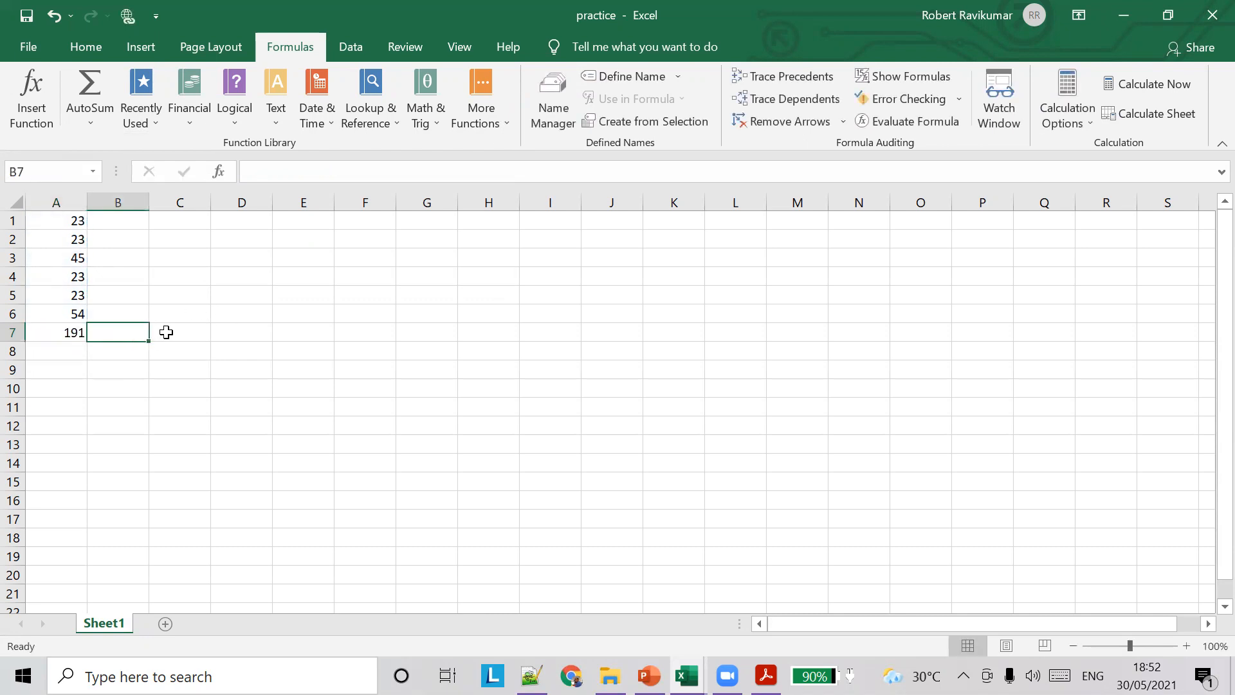
Step: Change the values in cells A6 and A3 to 12
{"action": "left_click", "coordinate": [70, 314]}
{"action": "type", "text": "12"}
{"action": "left_click", "coordinate": [241, 296]}
{"action": "left_click", "coordinate": [69, 263]}
{"action": "type", "text": "12"}
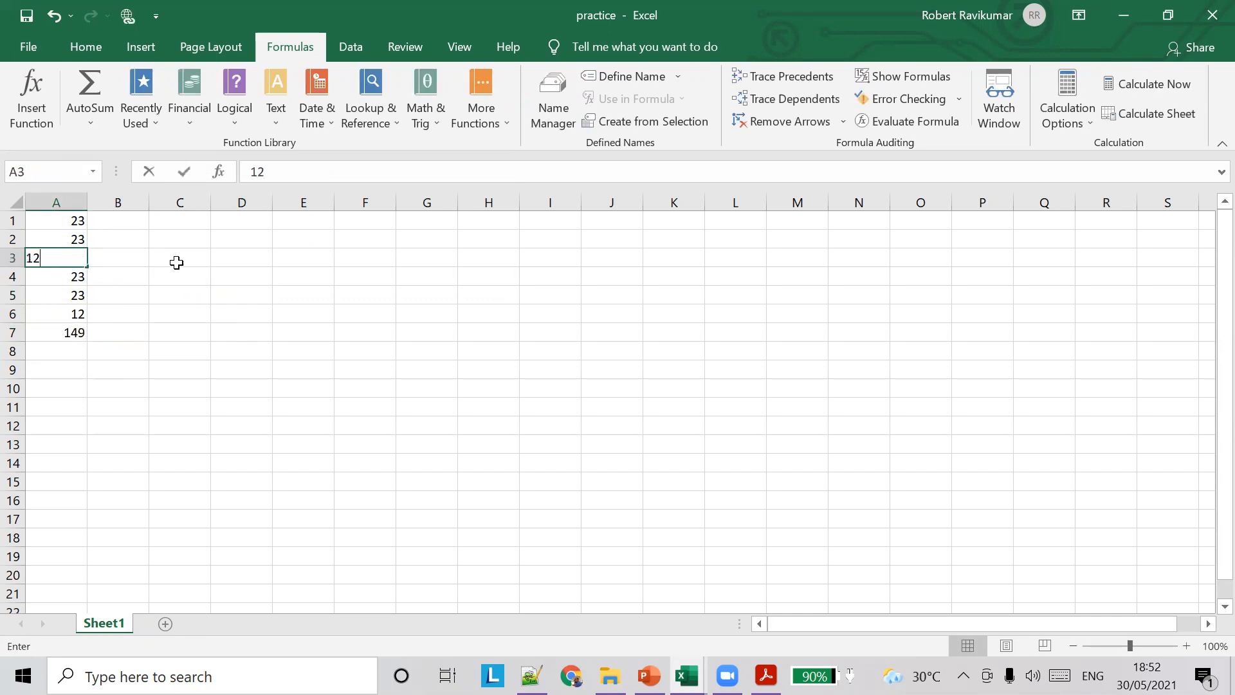
{"action": "left_click", "coordinate": [190, 274]}
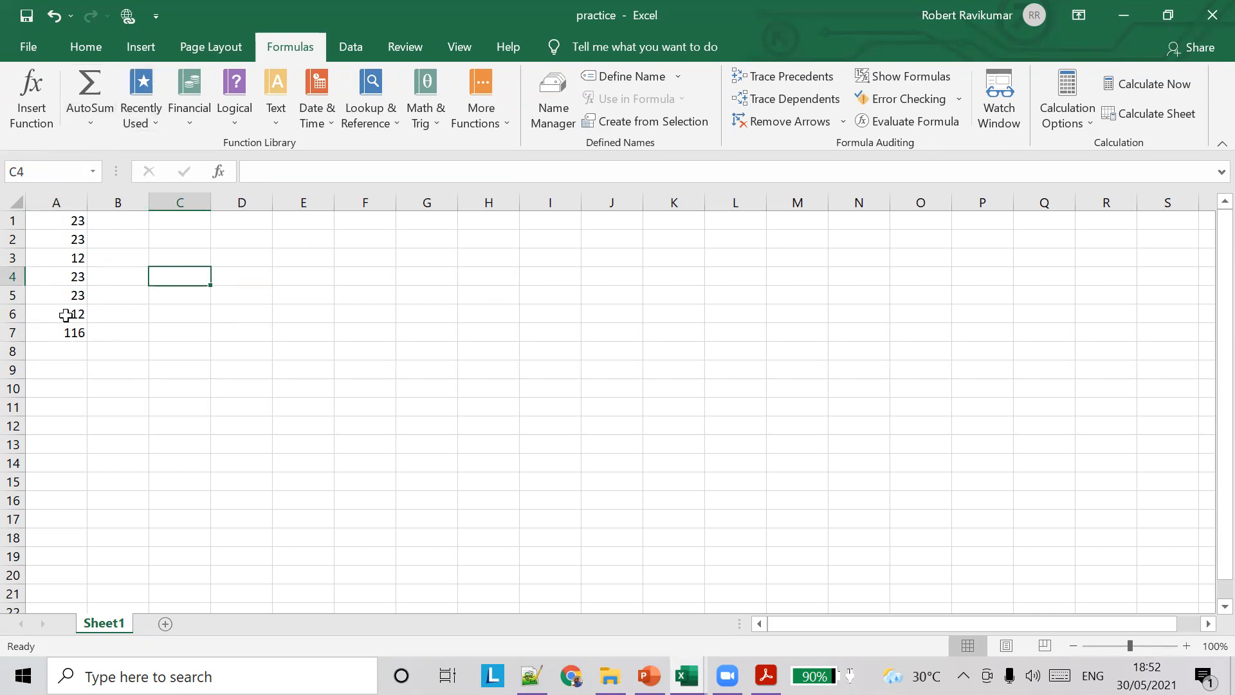
Step: Label the sum by entering Total in cell B7
{"action": "left_click", "coordinate": [105, 330]}
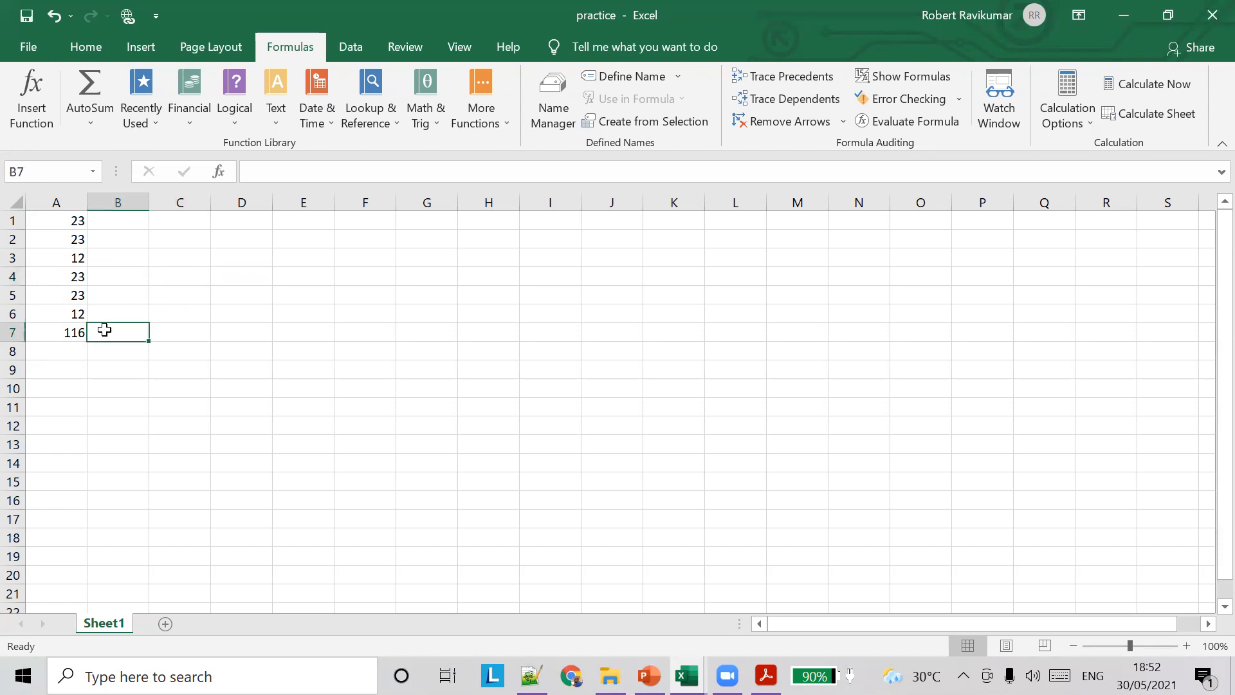
{"action": "type", "text": "To"}
{"action": "key", "text": "Return"}
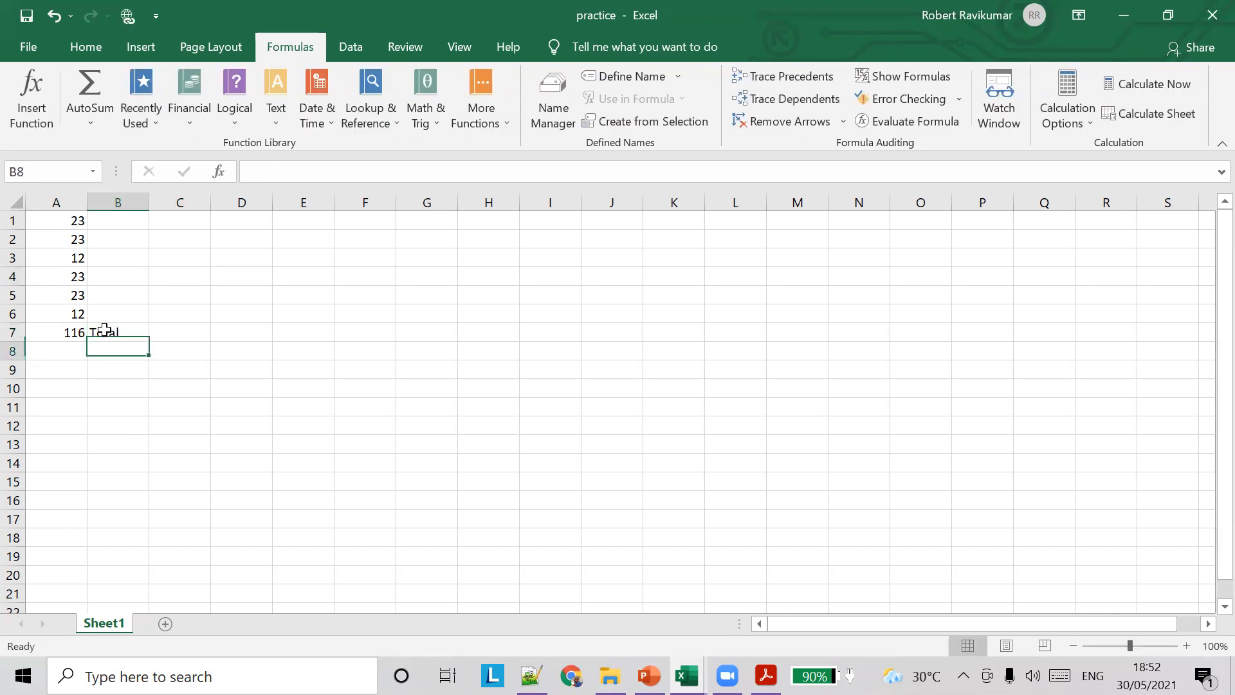
Step: Calculate the average of A1:A6 only in cell A8 with AutoSum's Average function and label it Average in B8
{"action": "key", "text": "Left"}
{"action": "left_click", "coordinate": [89, 115]}
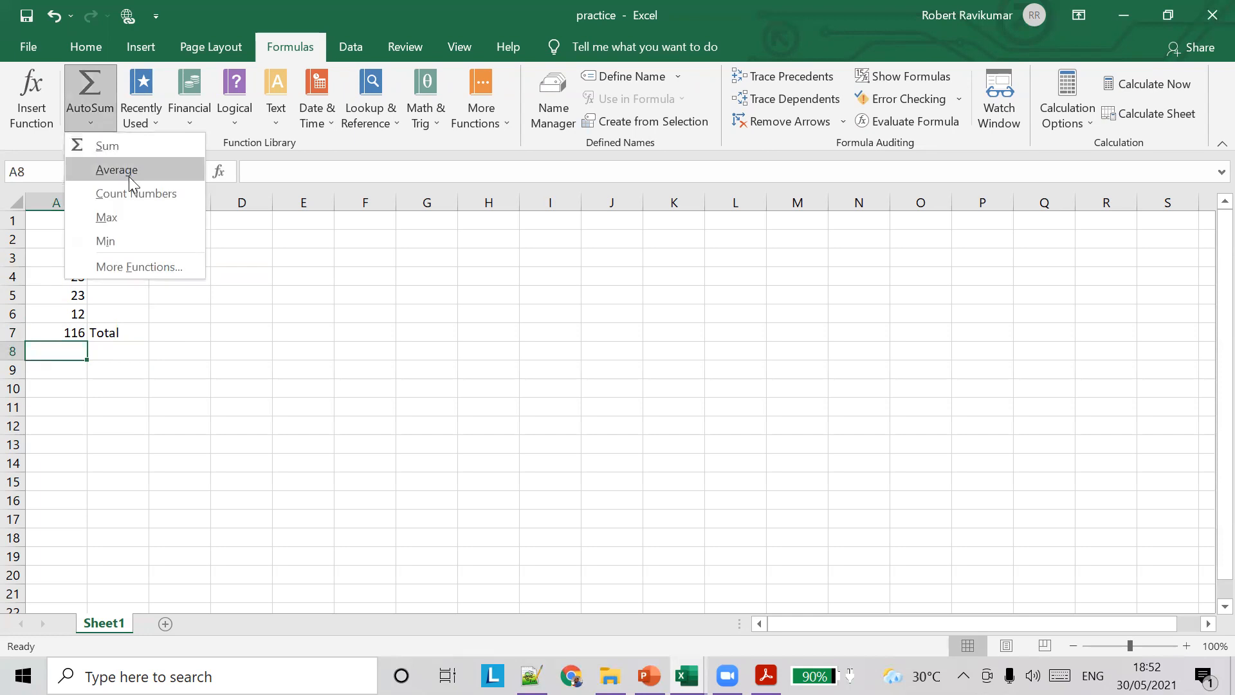
{"action": "left_click", "coordinate": [360, 324]}
{"action": "left_click", "coordinate": [92, 112]}
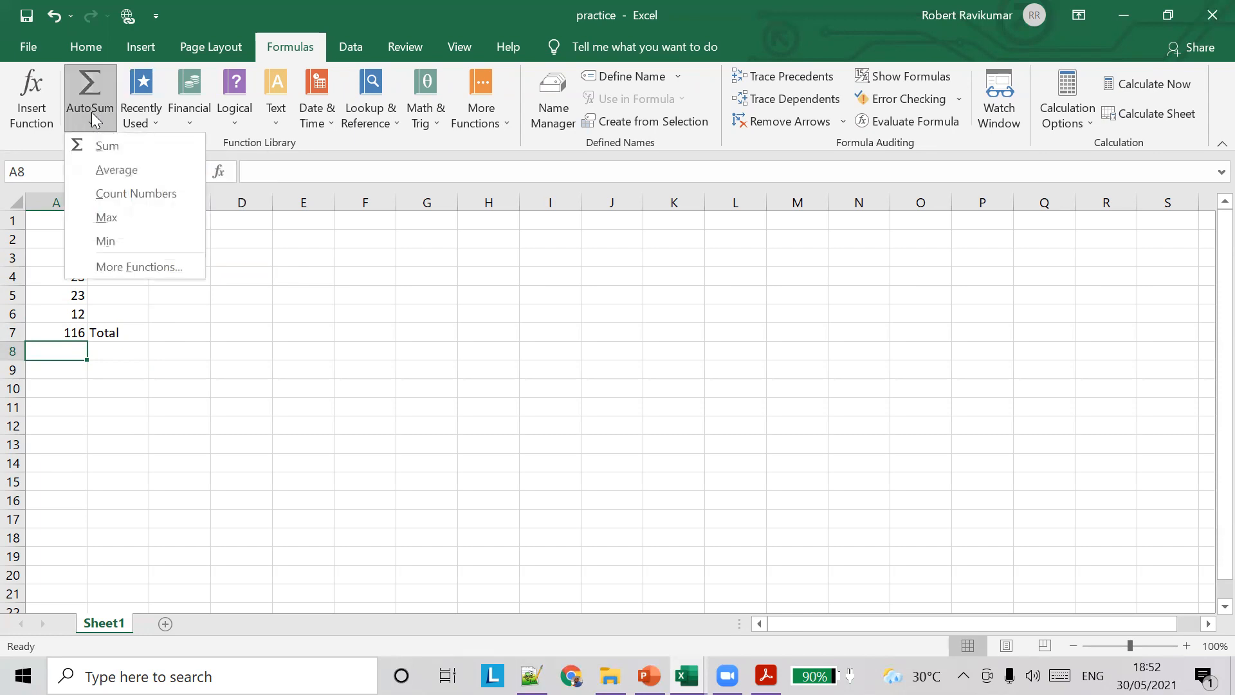
{"action": "left_click", "coordinate": [125, 171]}
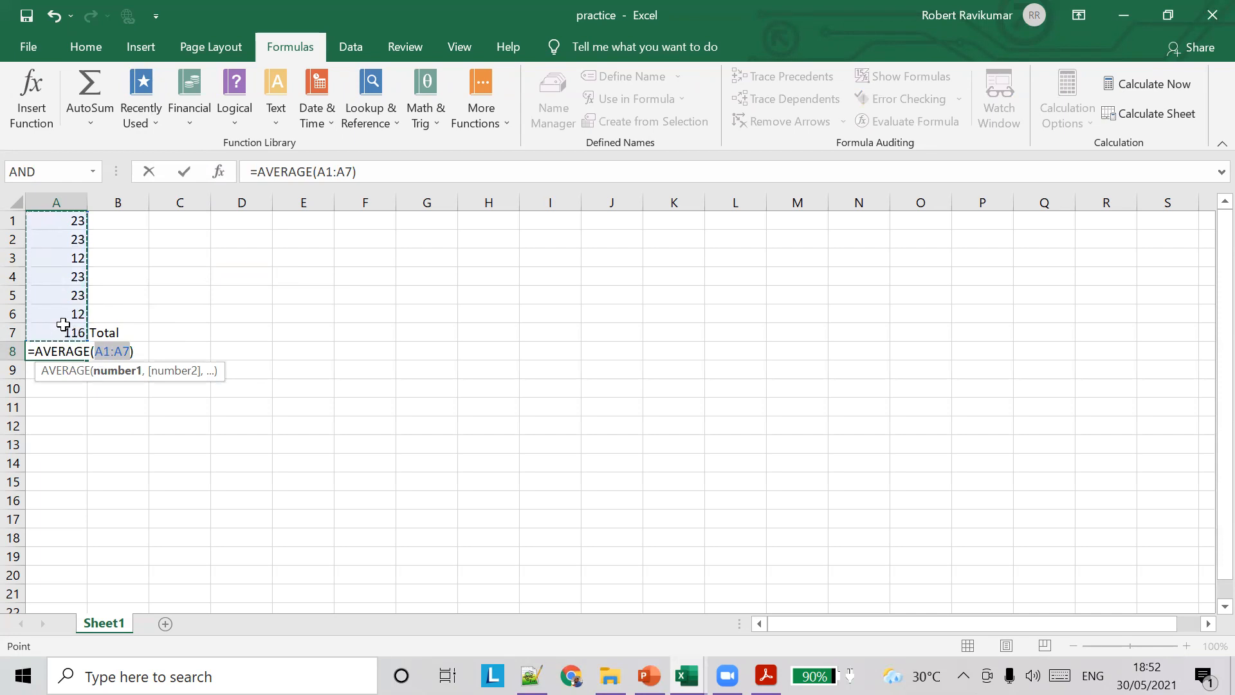
{"action": "left_click_drag", "start_coordinate": [61, 221], "coordinate": [85, 316]}
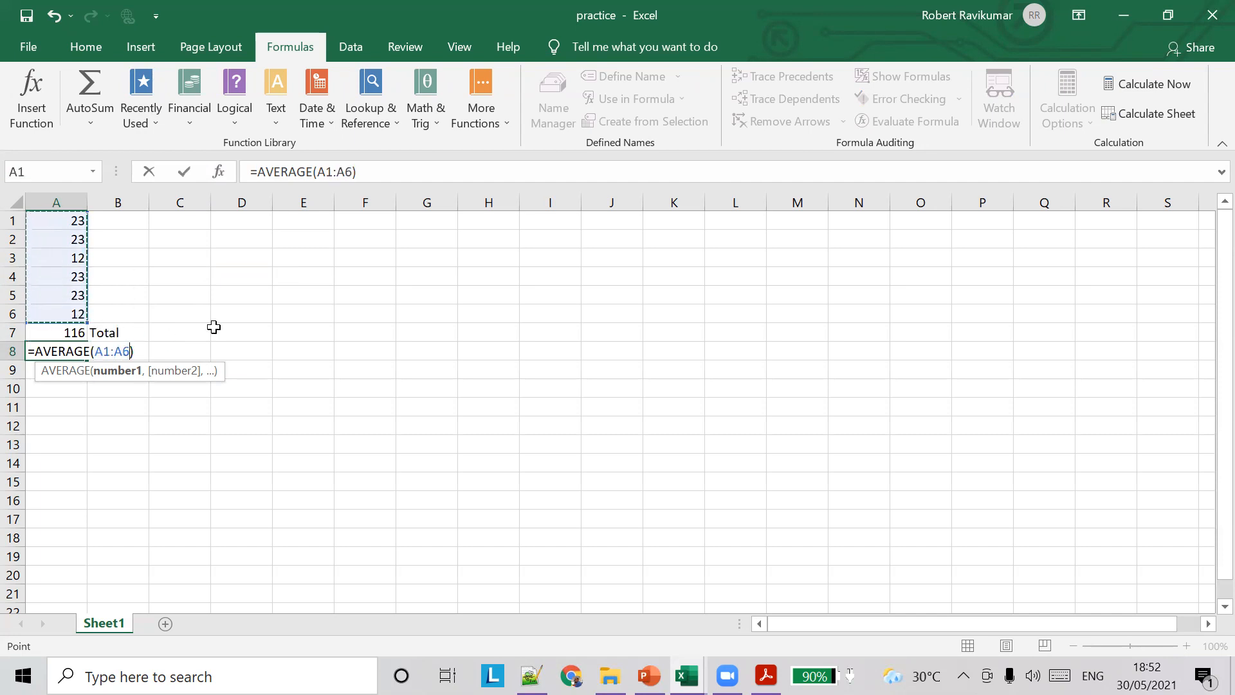
{"action": "key", "text": "Tab"}
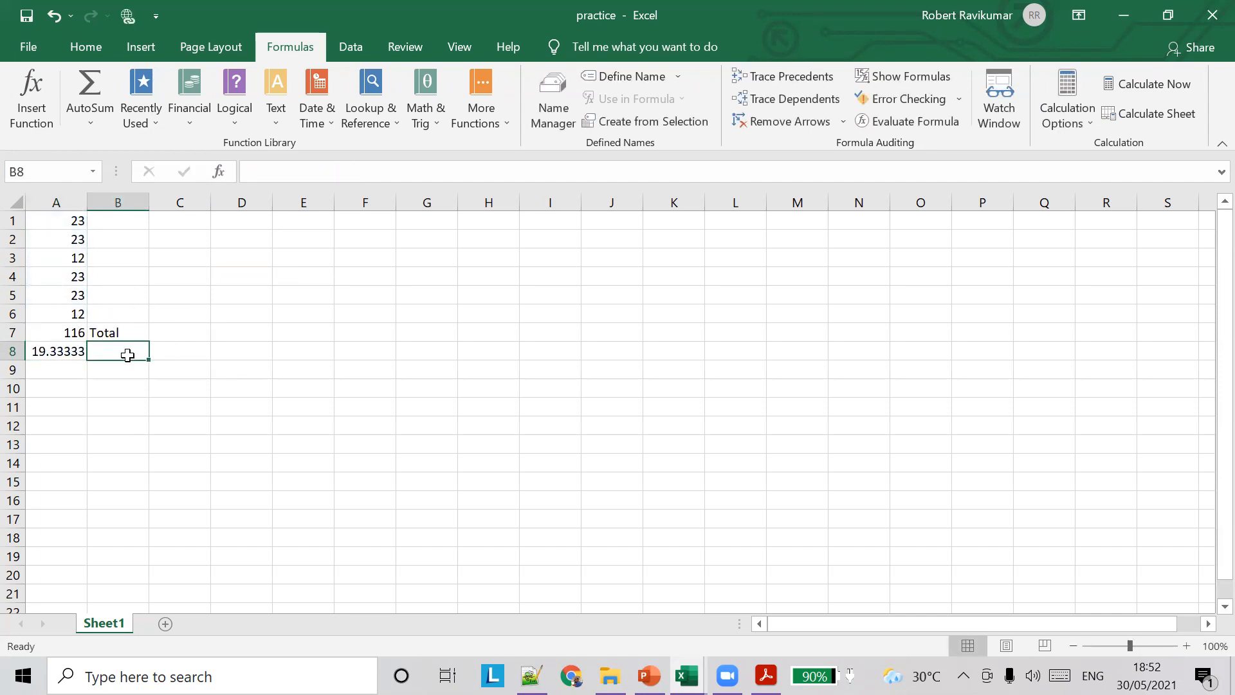
{"action": "type", "text": "Average"}
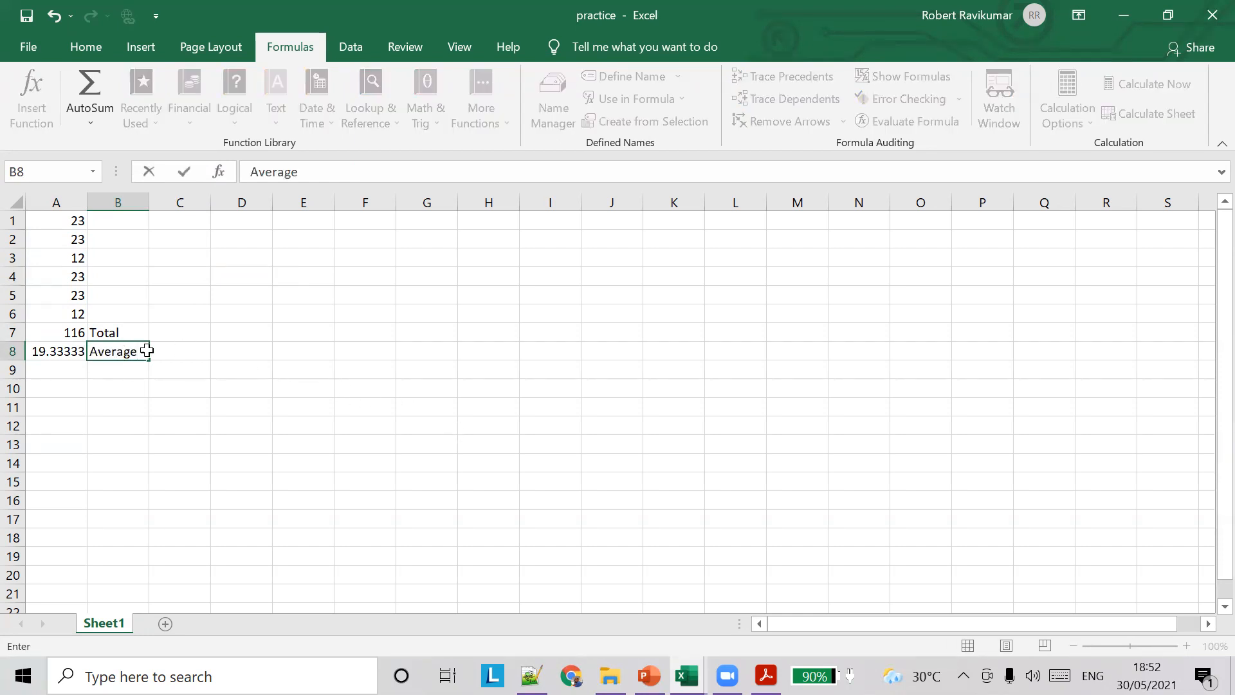
{"action": "left_click", "coordinate": [73, 358]}
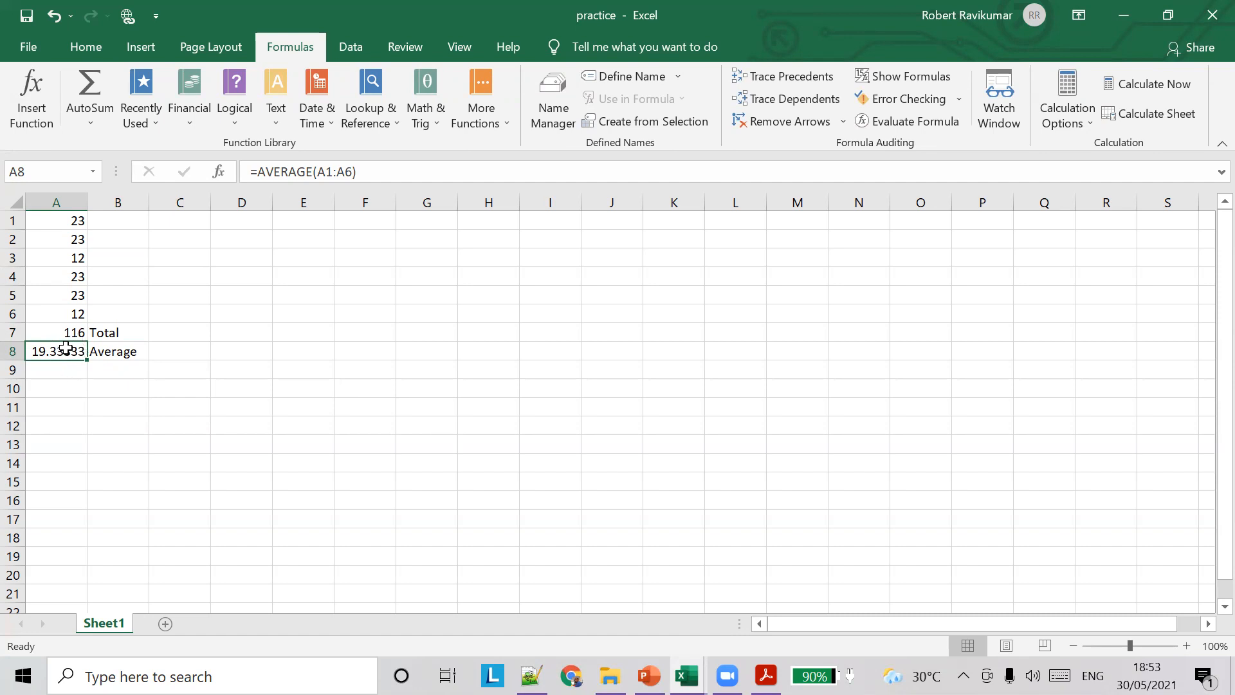
Step: Review the AutoSum functions in the workbook and on the AutoSum lesson slide in PowerPoint, and return to Excel
{"action": "left_click", "coordinate": [80, 118]}
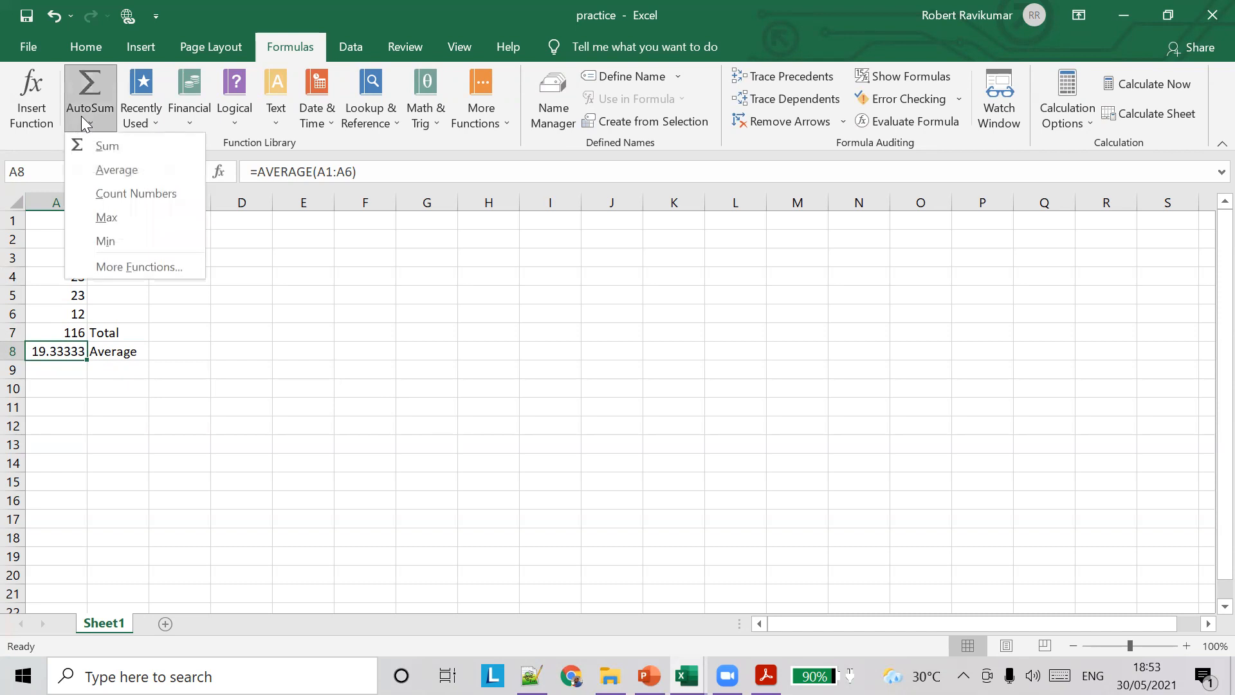
{"action": "left_click", "coordinate": [114, 169]}
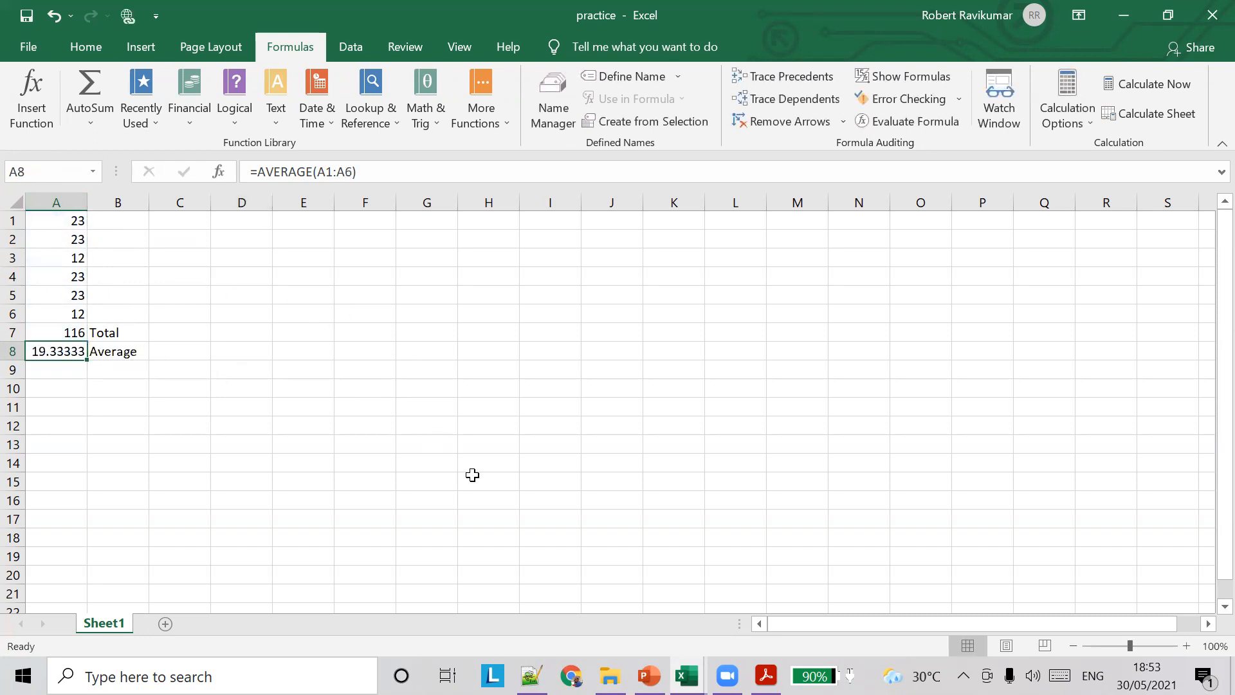
{"action": "left_click", "coordinate": [649, 675]}
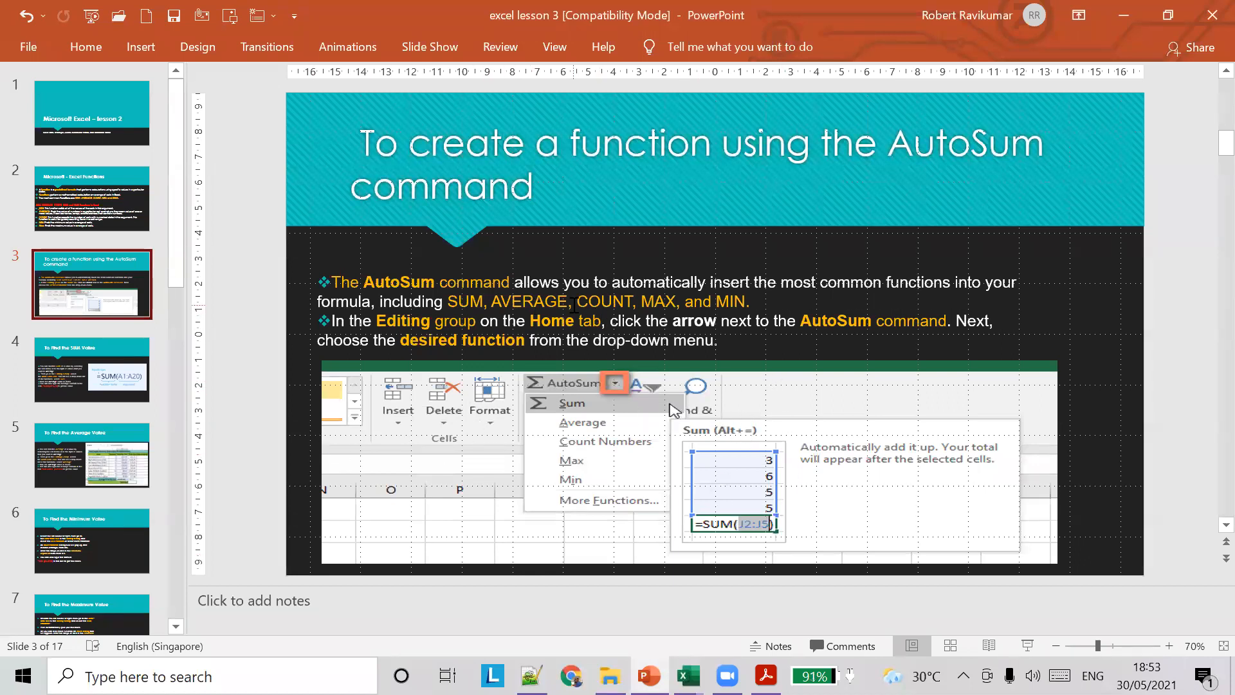
{"action": "key", "text": "alt+Tab"}
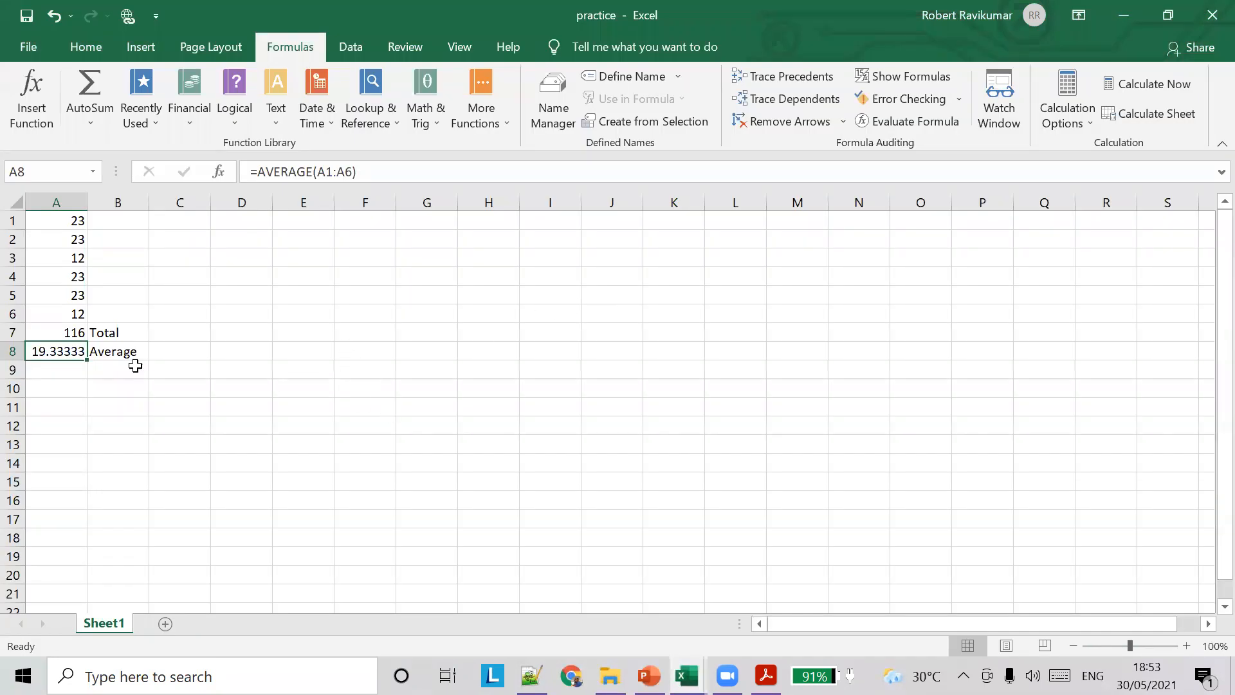
Step: Enter the labels Count, Min and Max in cells B9, B10 and B11
{"action": "left_click", "coordinate": [113, 364]}
{"action": "type", "text": "CO"}
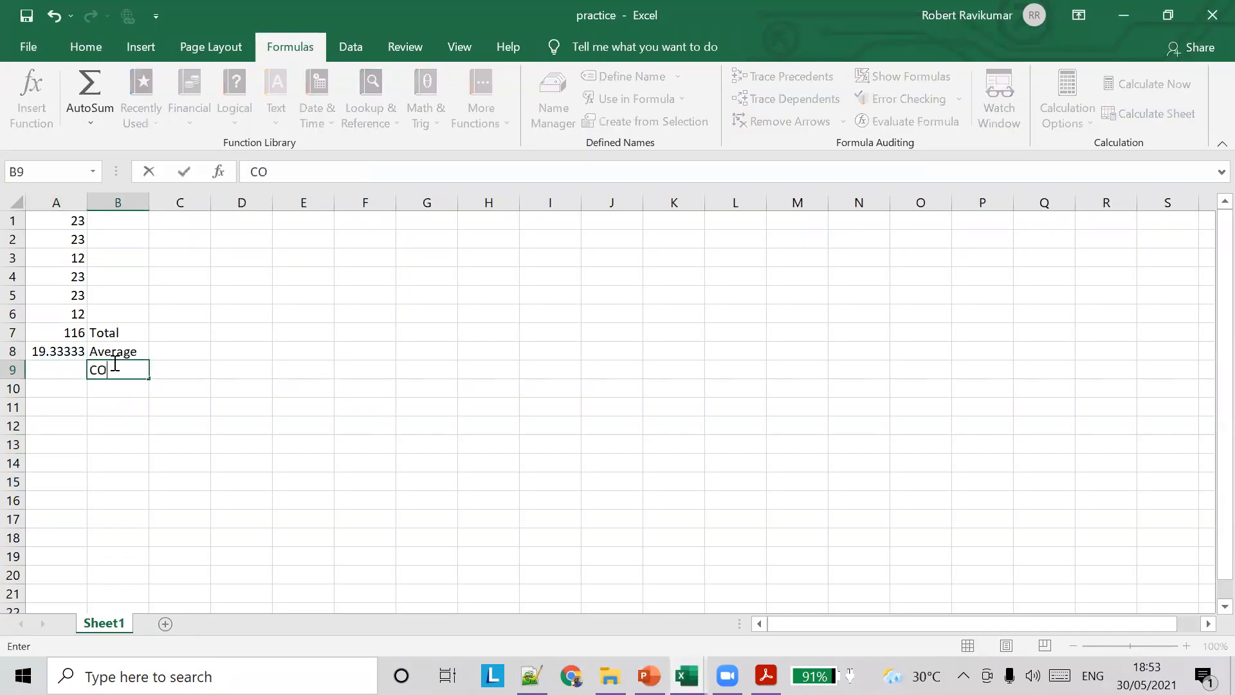
{"action": "type", "text": "unt"}
{"action": "key", "text": "Return"}
{"action": "type", "text": "Min"}
{"action": "key", "text": "Return"}
{"action": "type", "text": "Max"}
{"action": "left_click", "coordinate": [235, 355]}
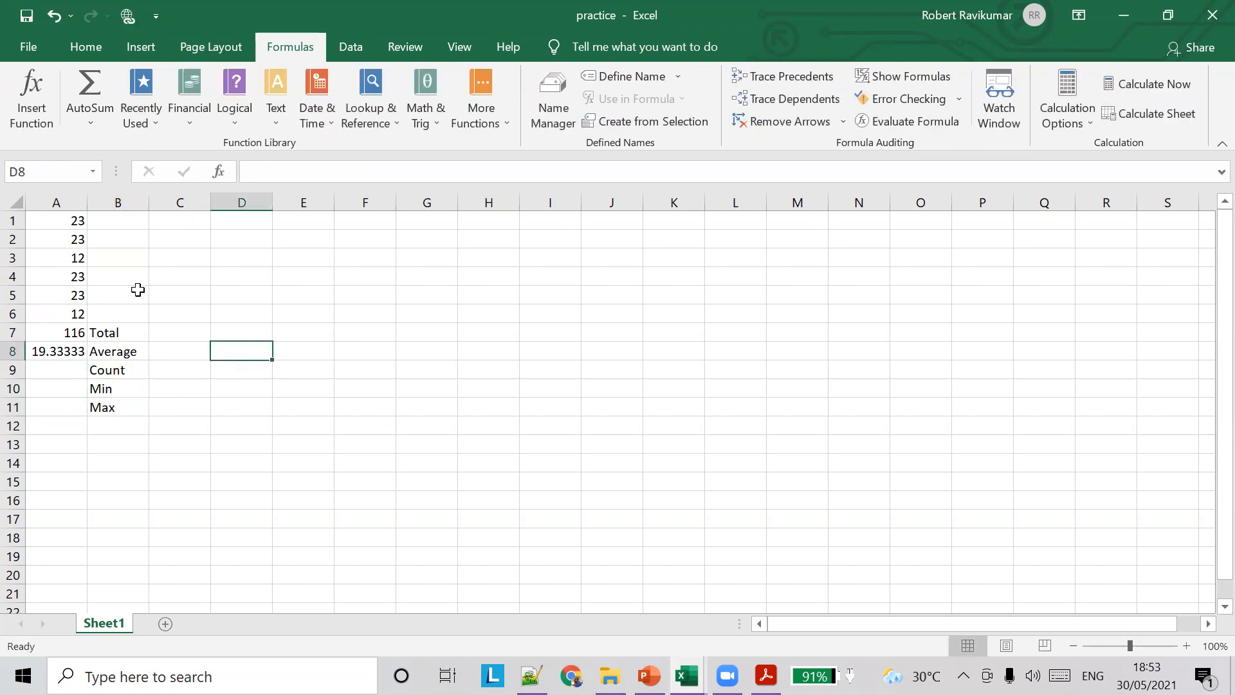
Step: Try to count the numbers in A1:A6 in cell A9 with AutoSum's Count Numbers function
{"action": "left_click", "coordinate": [39, 371]}
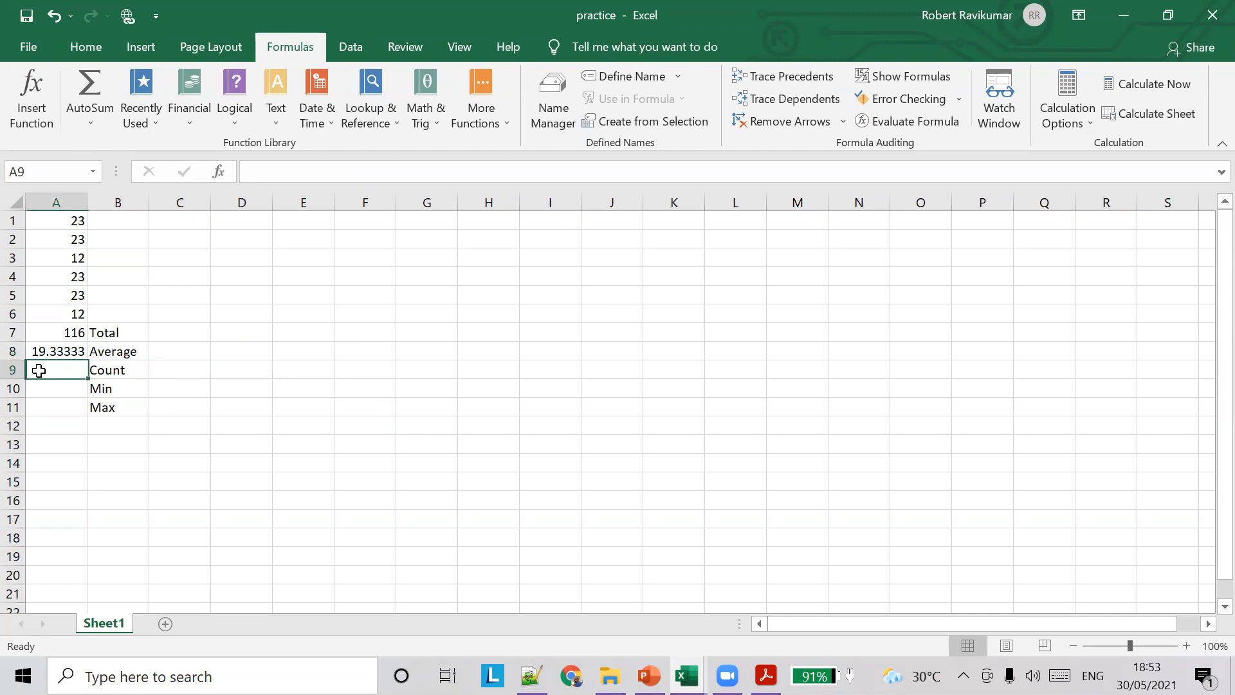
{"action": "left_click", "coordinate": [87, 113]}
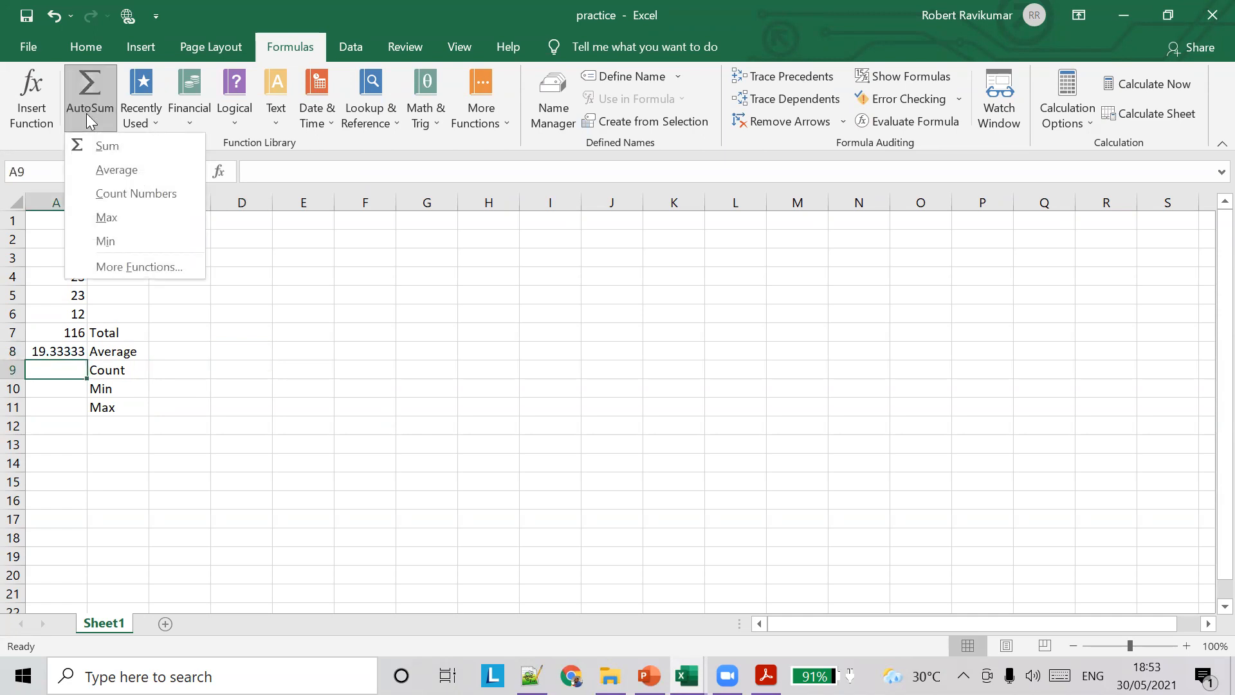
{"action": "left_click", "coordinate": [111, 197]}
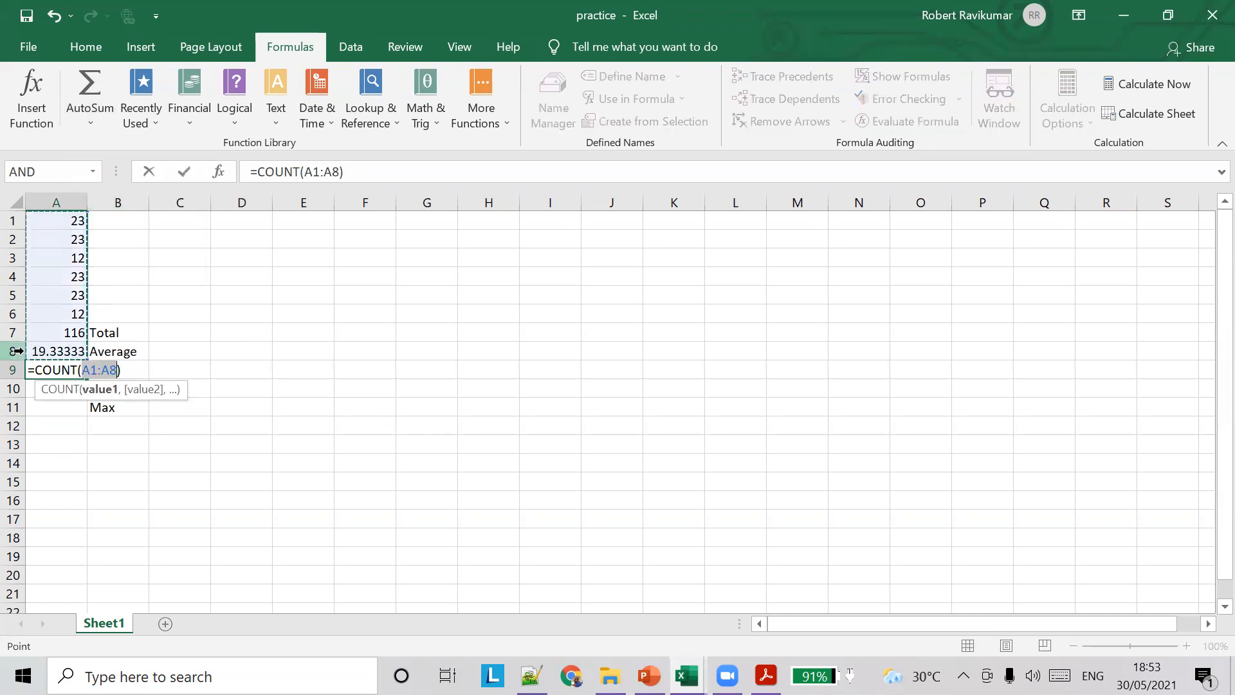
{"action": "left_click_drag", "start_coordinate": [62, 226], "coordinate": [87, 315]}
{"action": "left_click", "coordinate": [323, 370]}
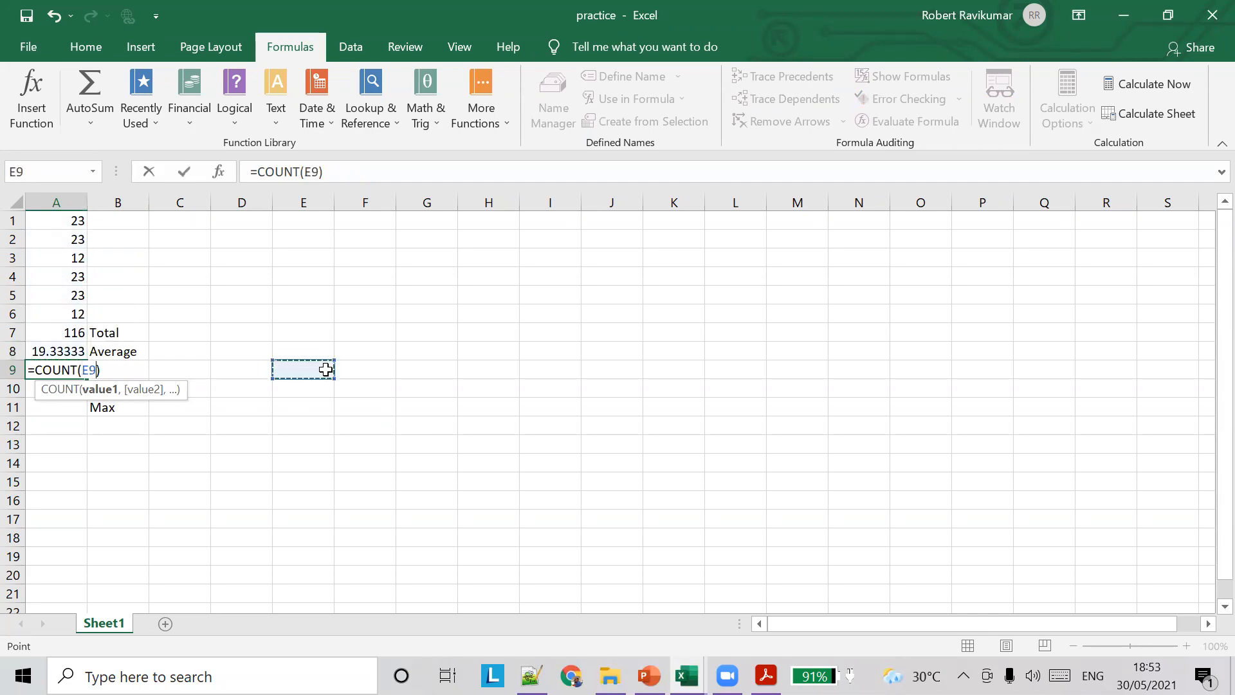
{"action": "left_click", "coordinate": [348, 263]}
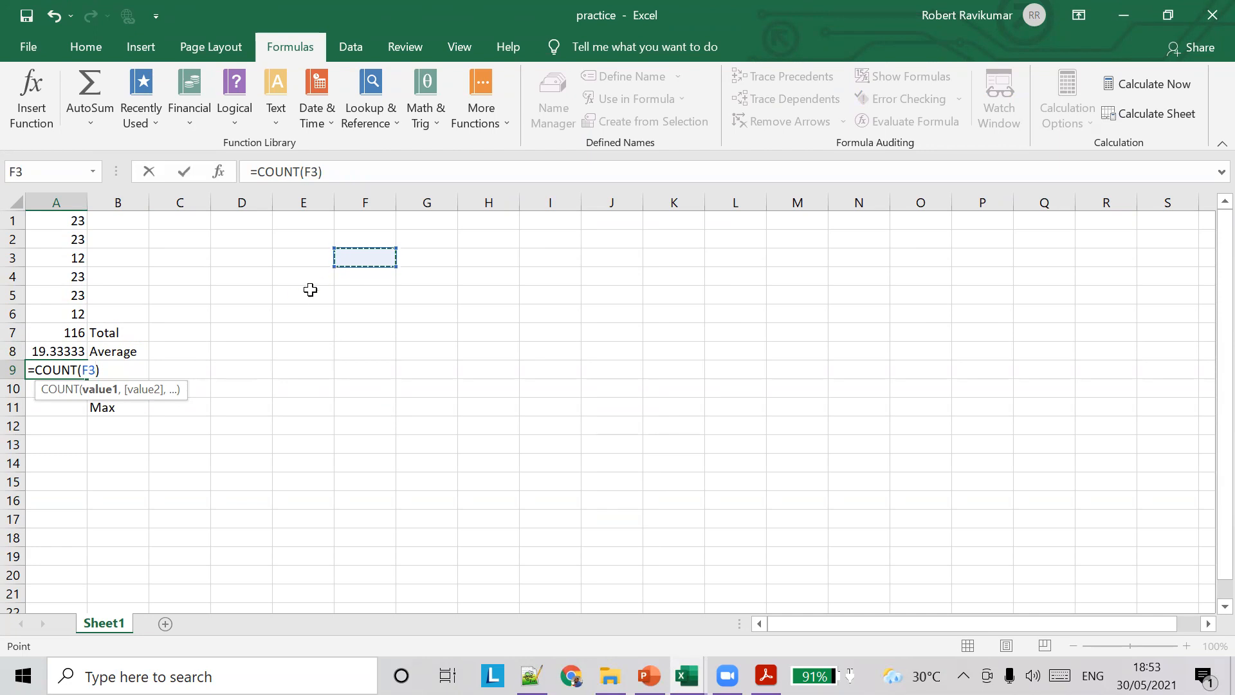
{"action": "key", "text": "ctrl+z"}
{"action": "key", "text": "ctrl+y"}
{"action": "key", "text": "ctrl+z"}
{"action": "key", "text": "ctrl+y"}
{"action": "left_click_drag", "start_coordinate": [54, 222], "coordinate": [55, 314]}
Step: Replace the formula in cell A9 with AutoSum's Count Numbers function over A1:A6 and check the resulting formula
{"action": "left_click", "coordinate": [54, 368]}
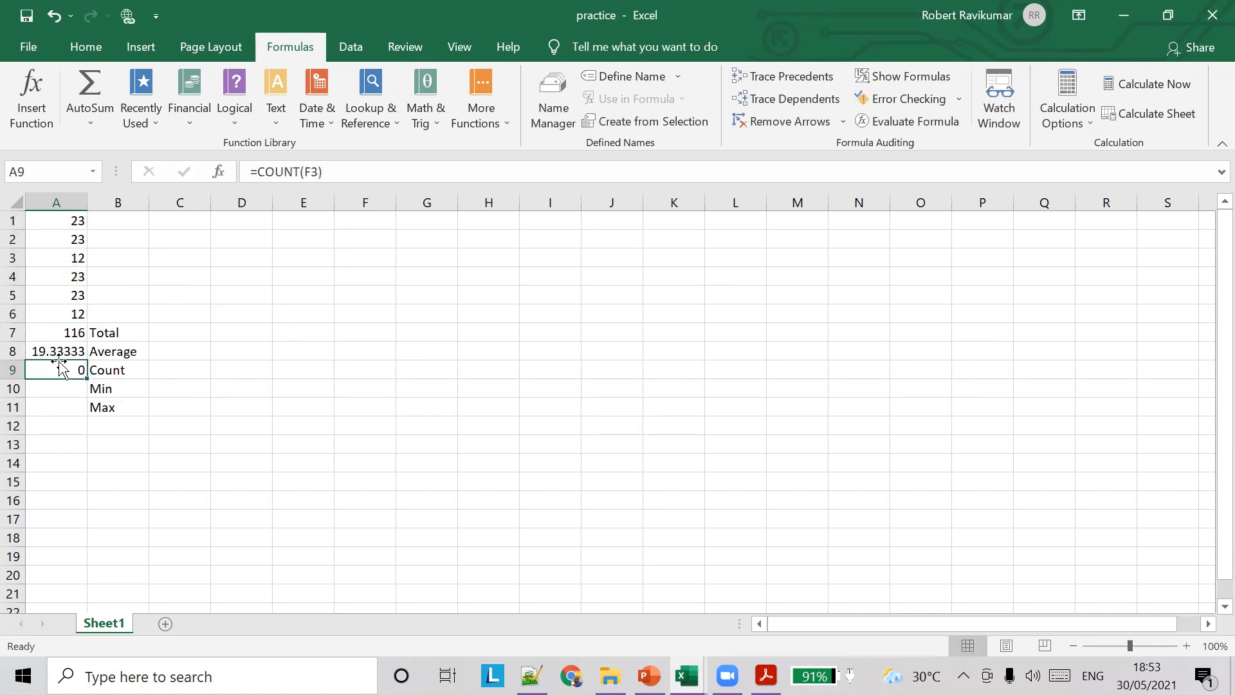
{"action": "left_click", "coordinate": [92, 112]}
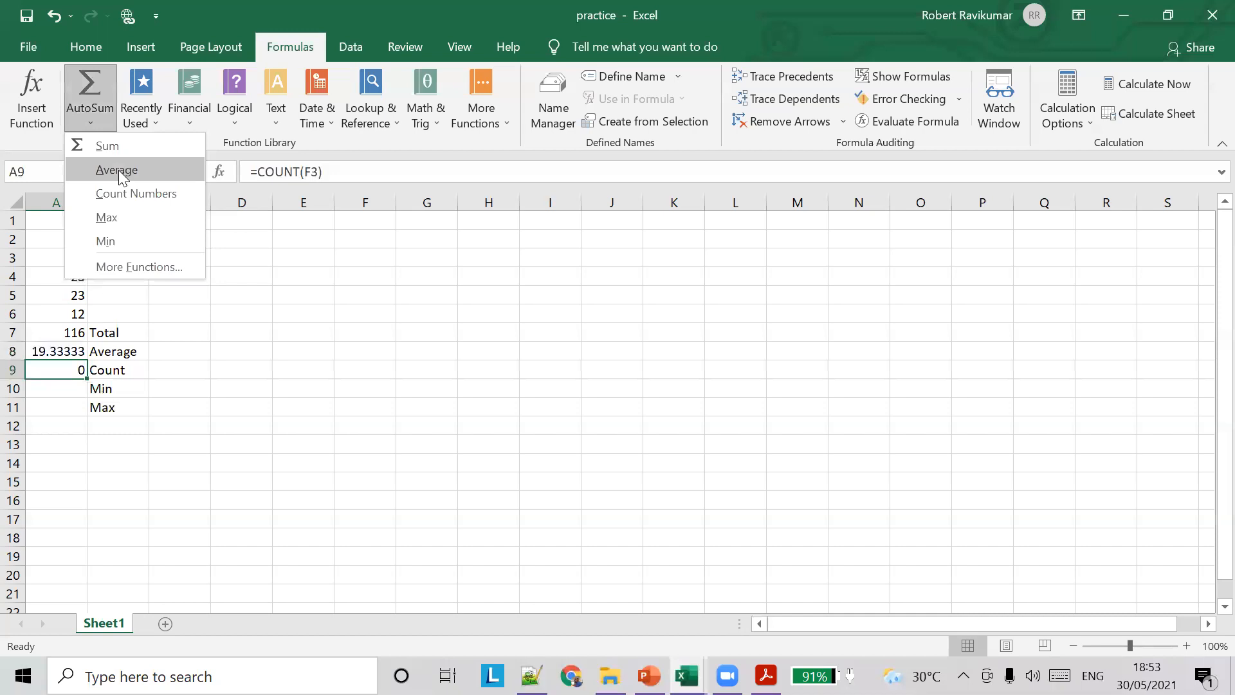
{"action": "left_click", "coordinate": [120, 191]}
{"action": "left_click_drag", "start_coordinate": [56, 219], "coordinate": [72, 315]}
{"action": "key", "text": "Tab"}
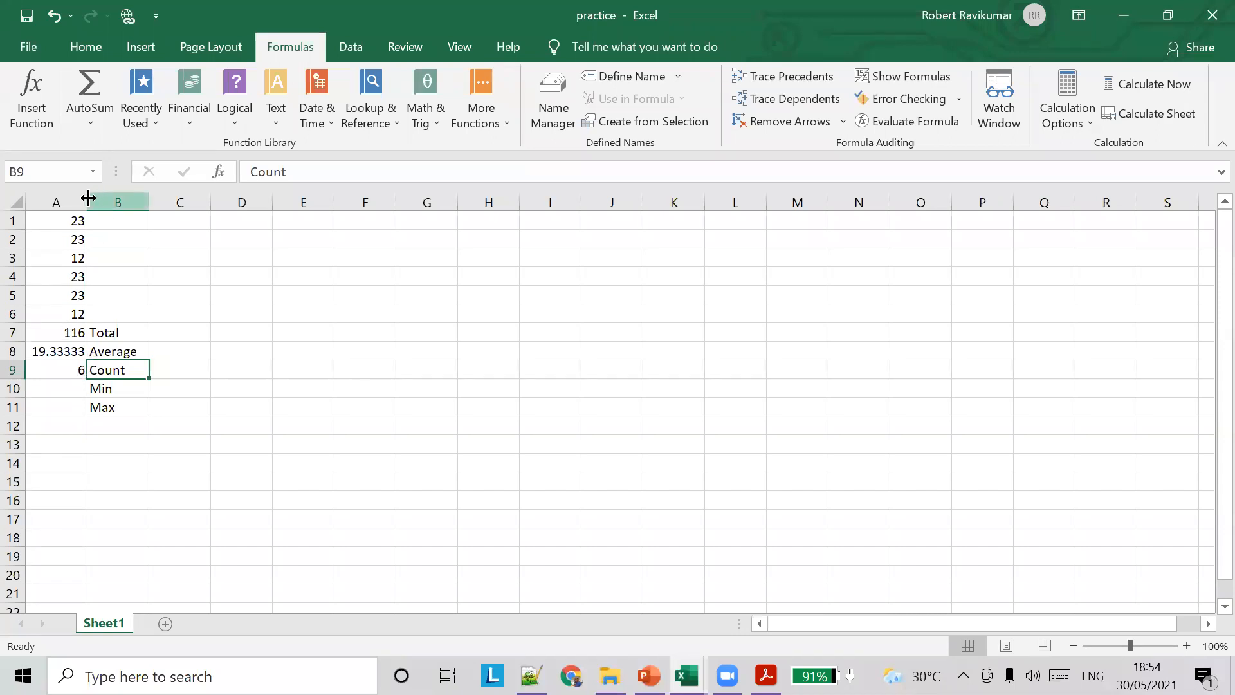
{"action": "left_click", "coordinate": [70, 370]}
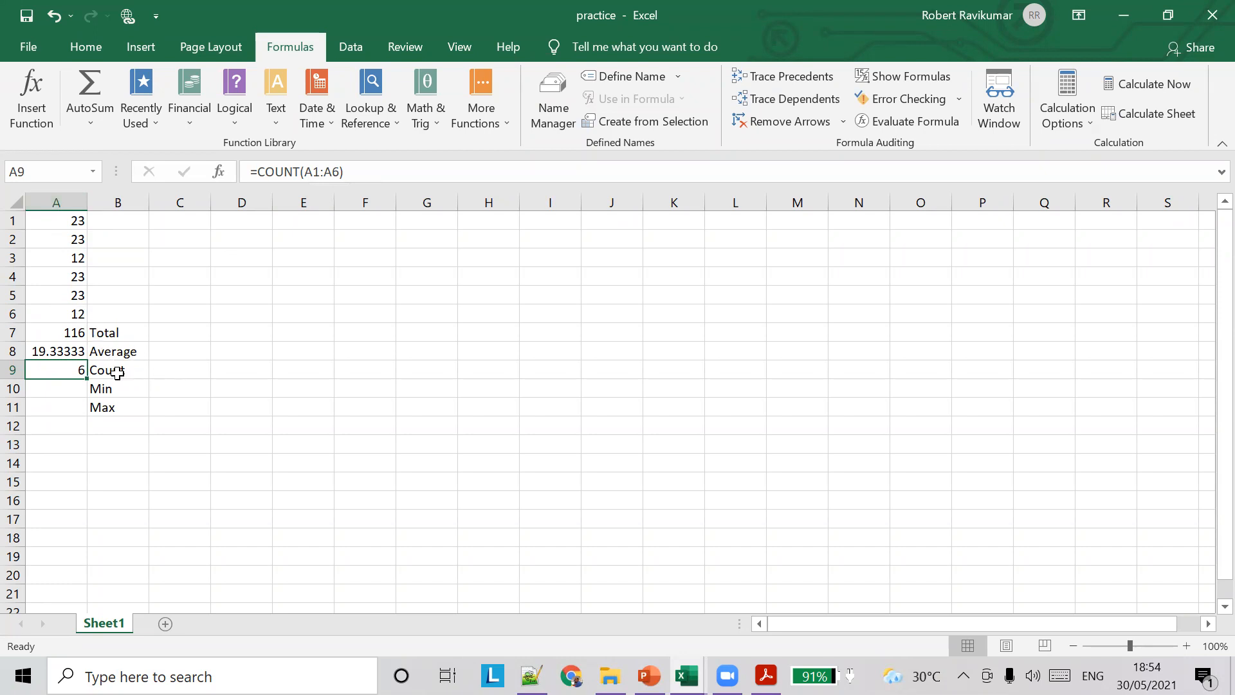
Step: Clear the numbers in cells A3 and A4 to test how the count responds
{"action": "left_click", "coordinate": [64, 258]}
{"action": "key", "text": "BackSpace"}
{"action": "key", "text": "Tab"}
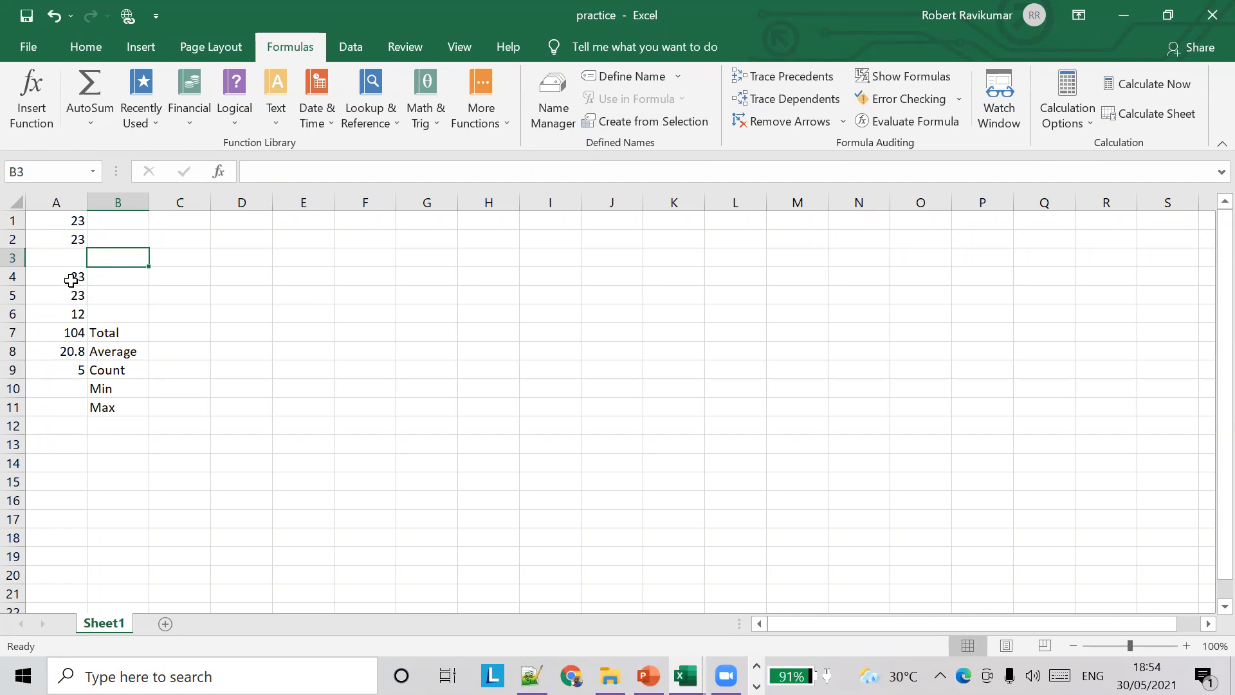
{"action": "left_click", "coordinate": [70, 280]}
{"action": "key", "text": "BackSpace"}
{"action": "key", "text": "Tab"}
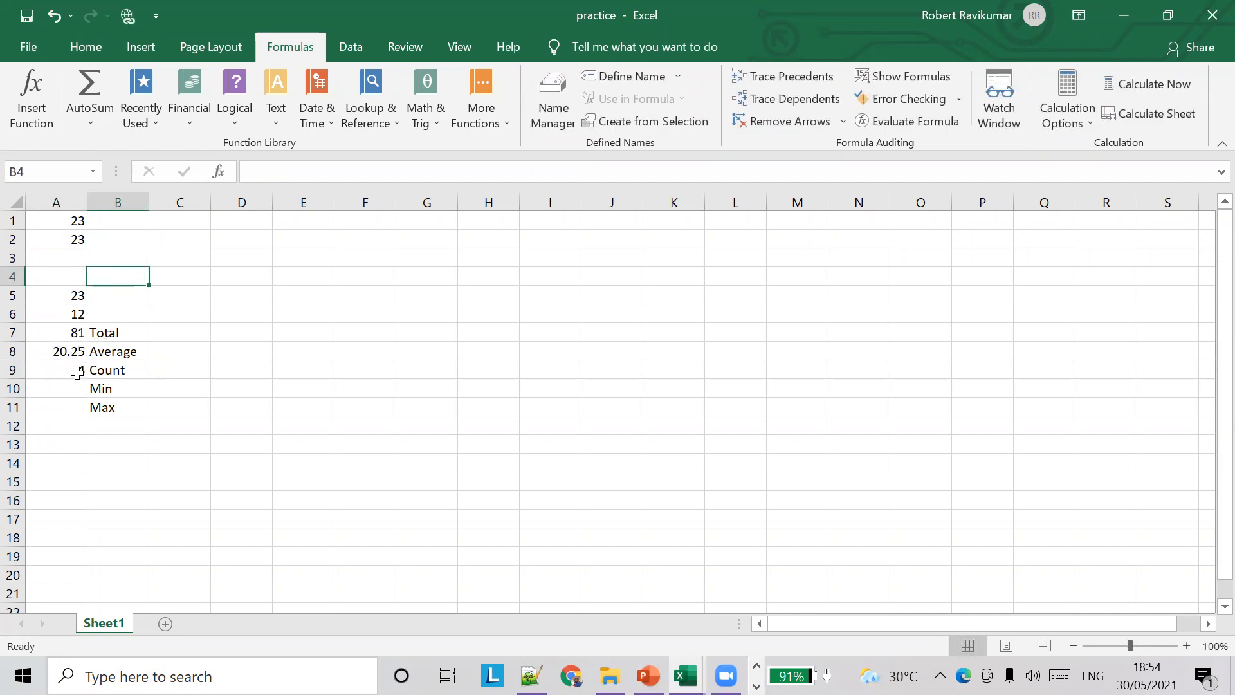
Step: Enter 12 in cell A4 and 43 in cell A3
{"action": "left_click", "coordinate": [67, 275]}
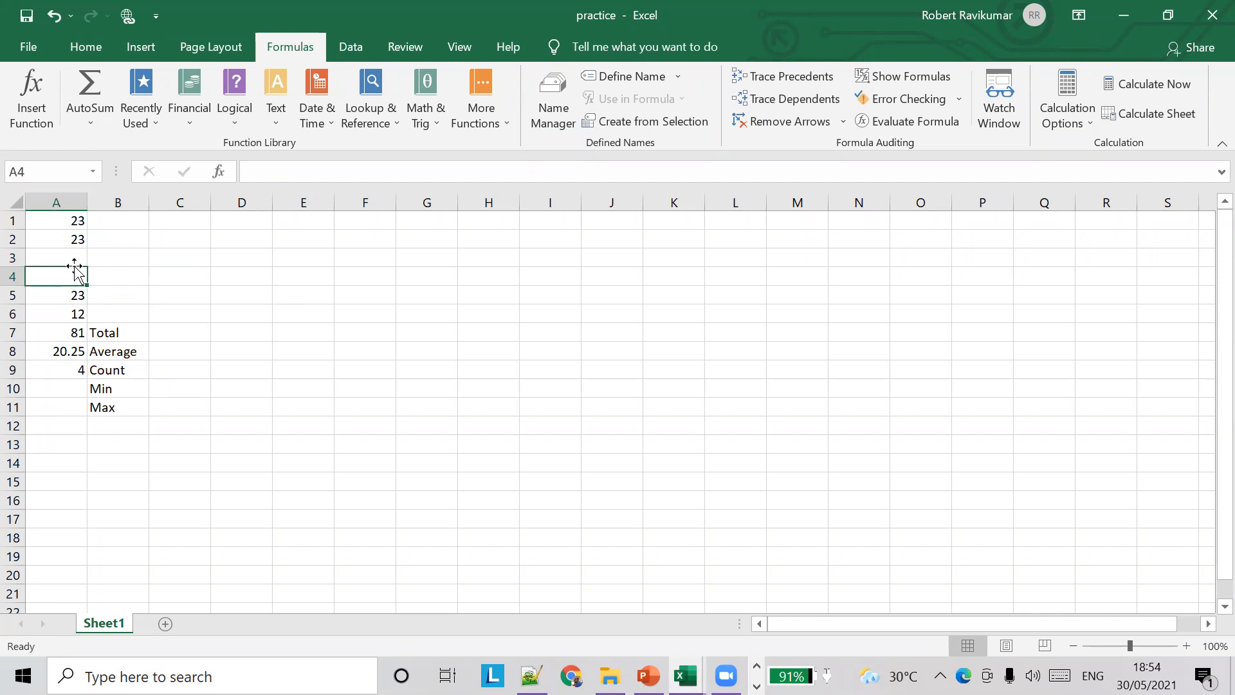
{"action": "type", "text": "12"}
{"action": "key", "text": "Tab"}
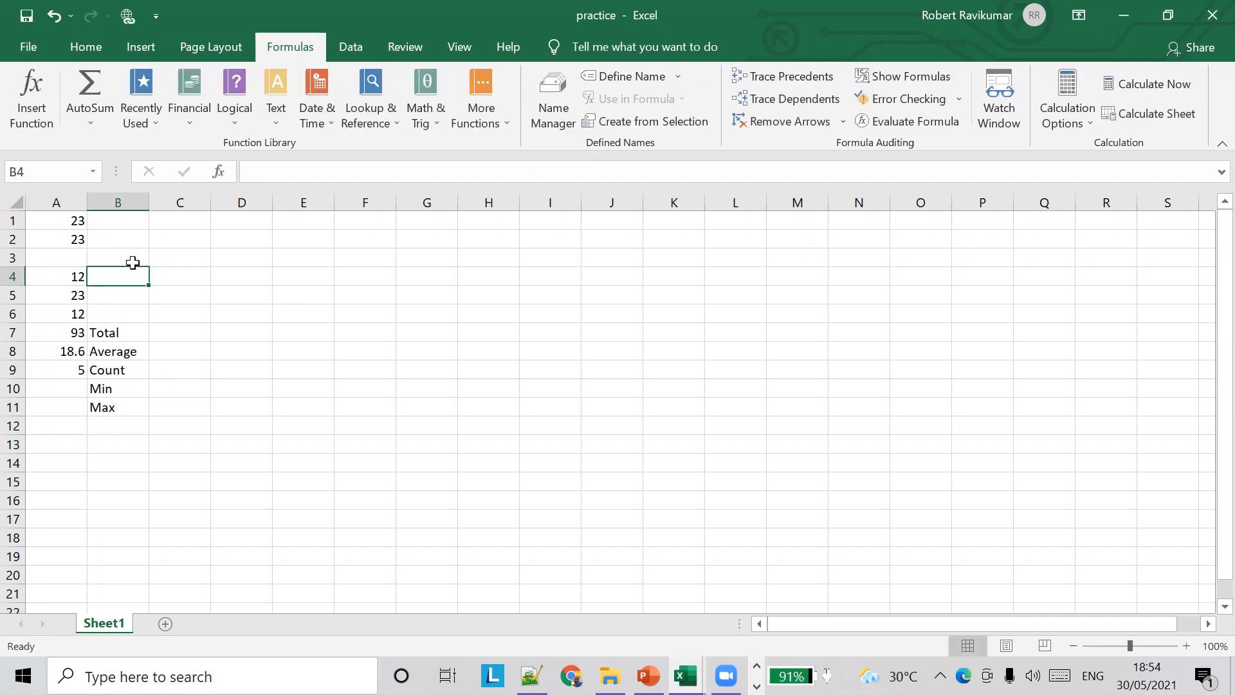
{"action": "left_click", "coordinate": [78, 258]}
{"action": "type", "text": "43"}
{"action": "key", "text": "Tab"}
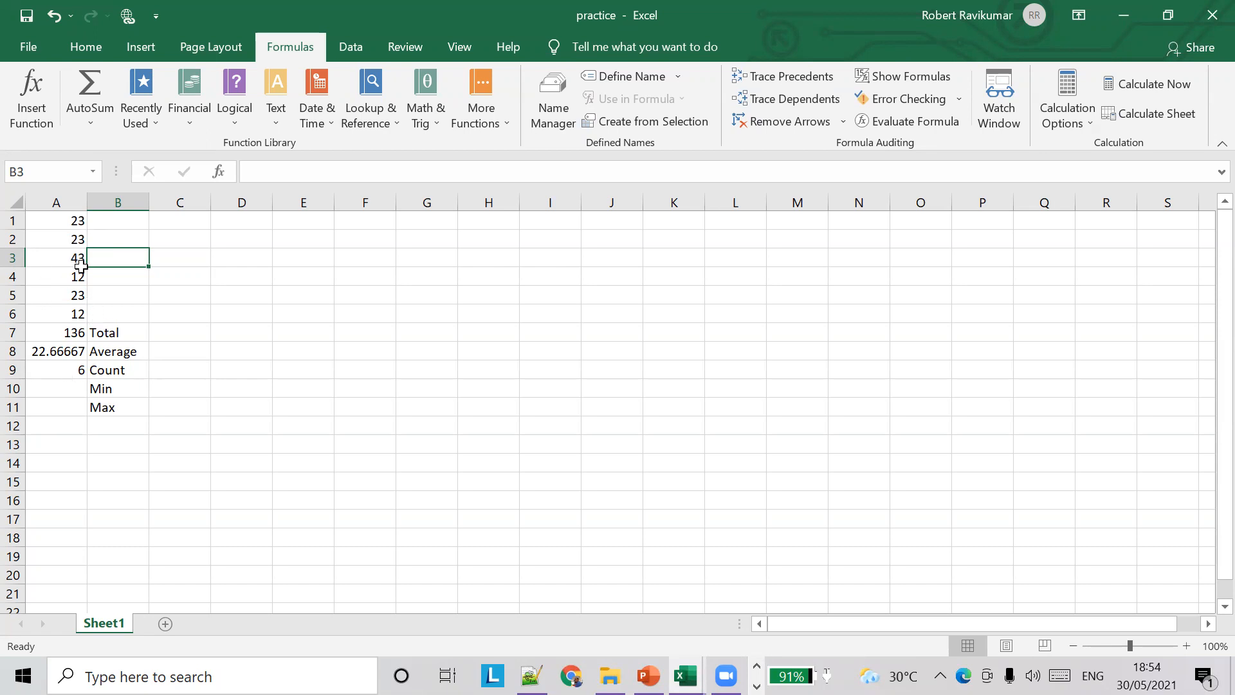
Step: Calculate the minimum of A1:A6 only in cell A10 with AutoSum's Min function
{"action": "left_click", "coordinate": [76, 393]}
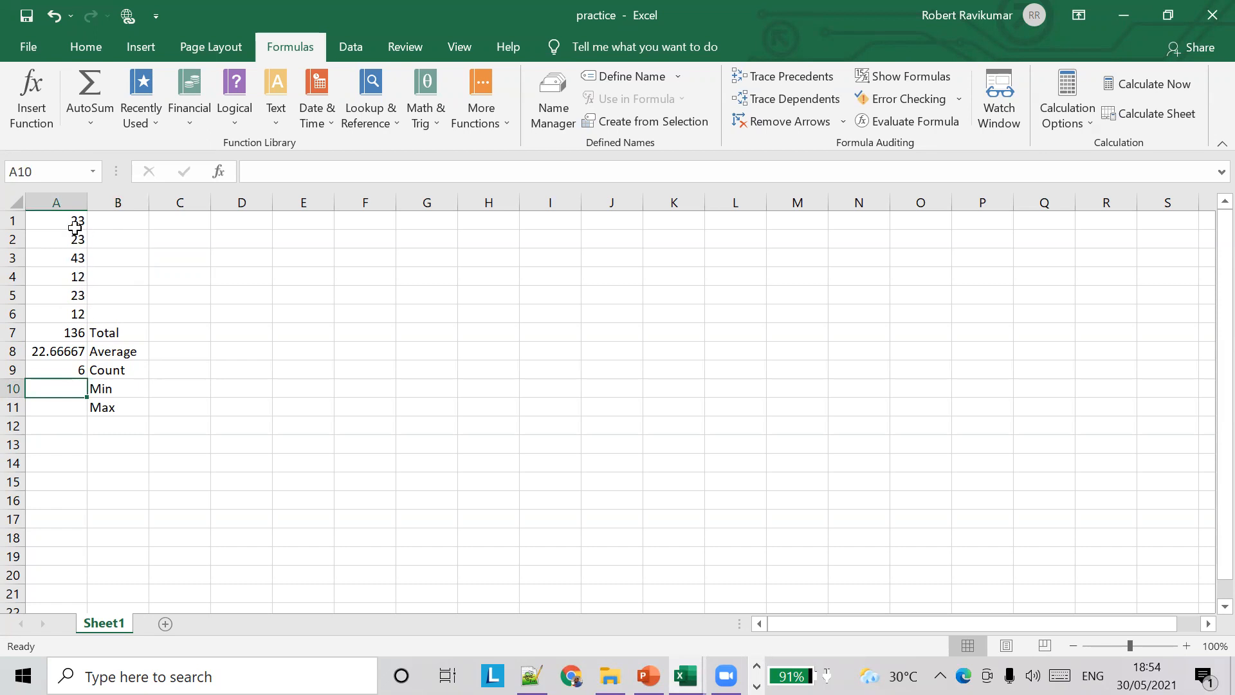
{"action": "left_click_drag", "start_coordinate": [72, 221], "coordinate": [78, 317]}
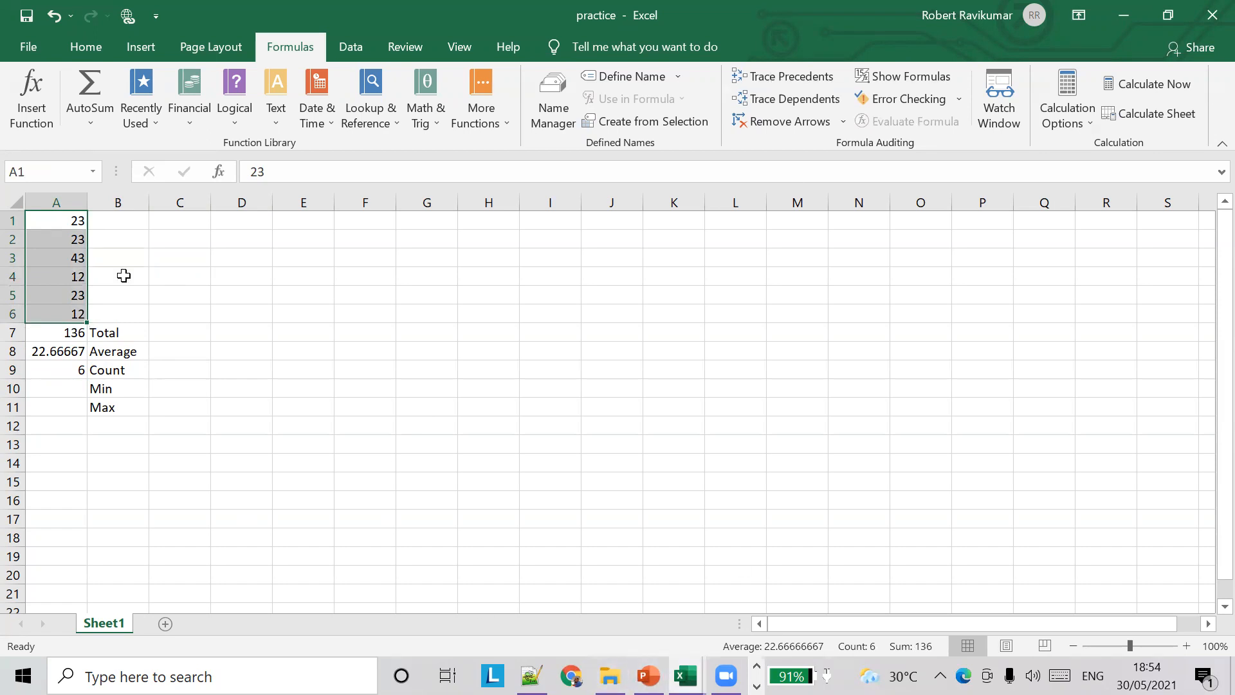
{"action": "left_click", "coordinate": [78, 291]}
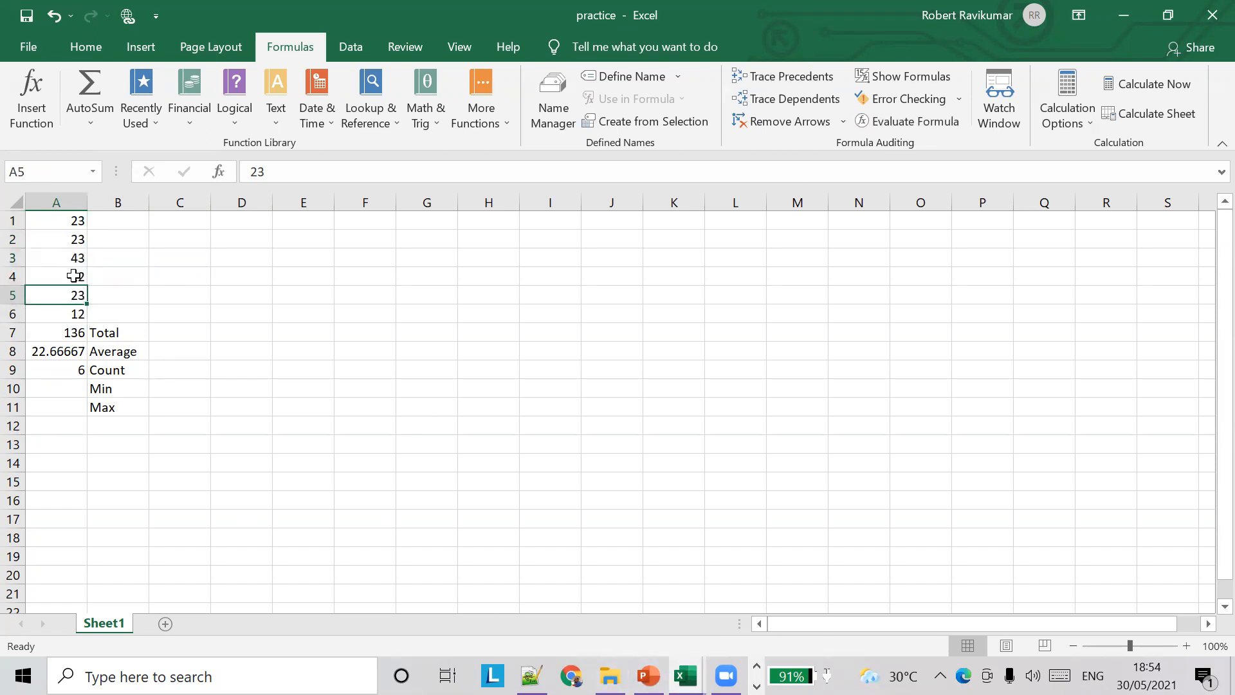
{"action": "left_click", "coordinate": [74, 277]}
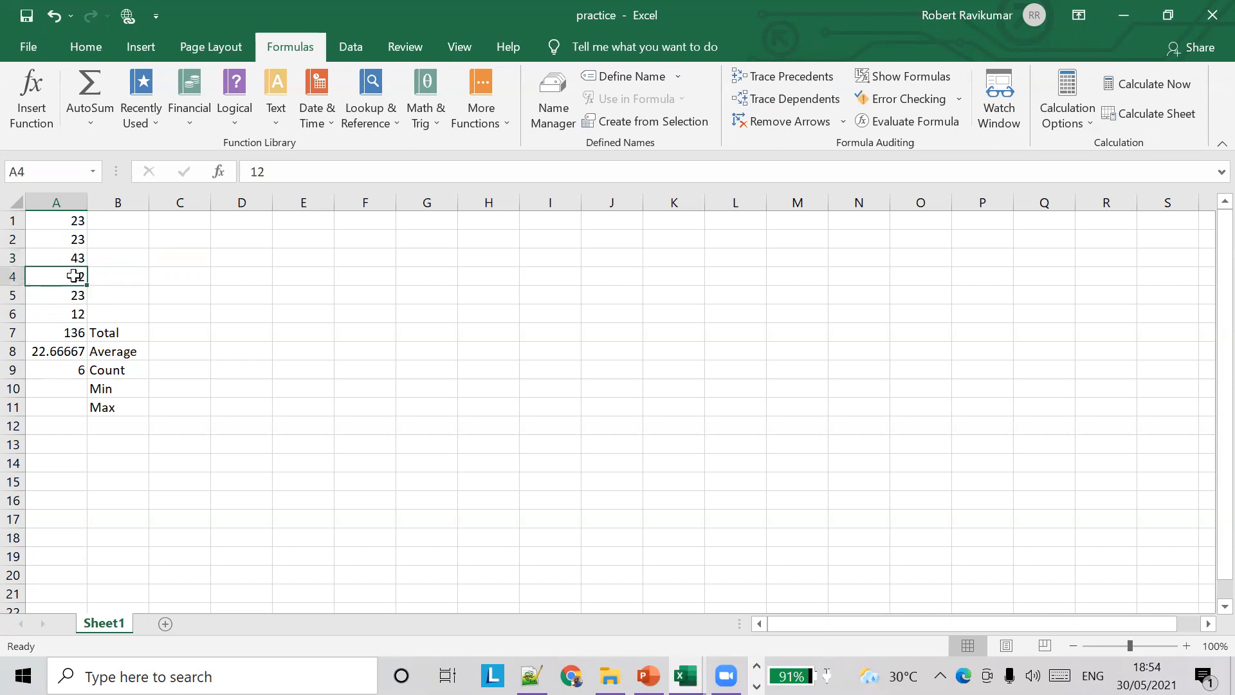
{"action": "left_click", "coordinate": [60, 387]}
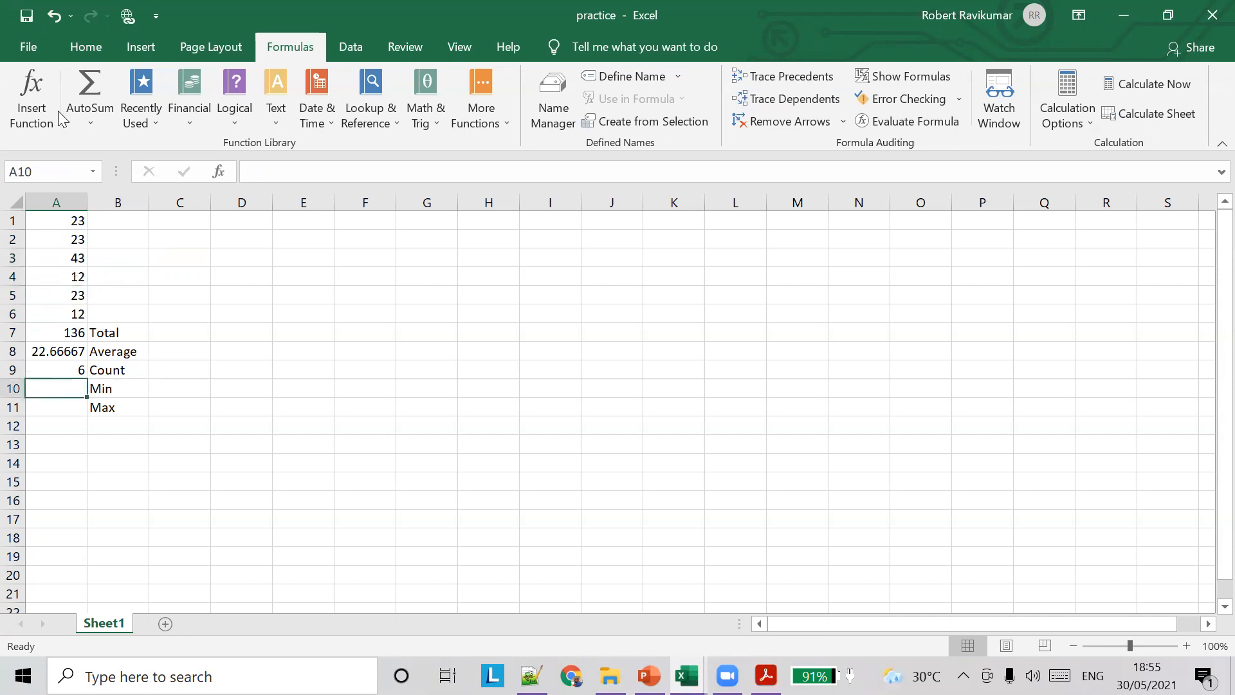
{"action": "left_click", "coordinate": [89, 123]}
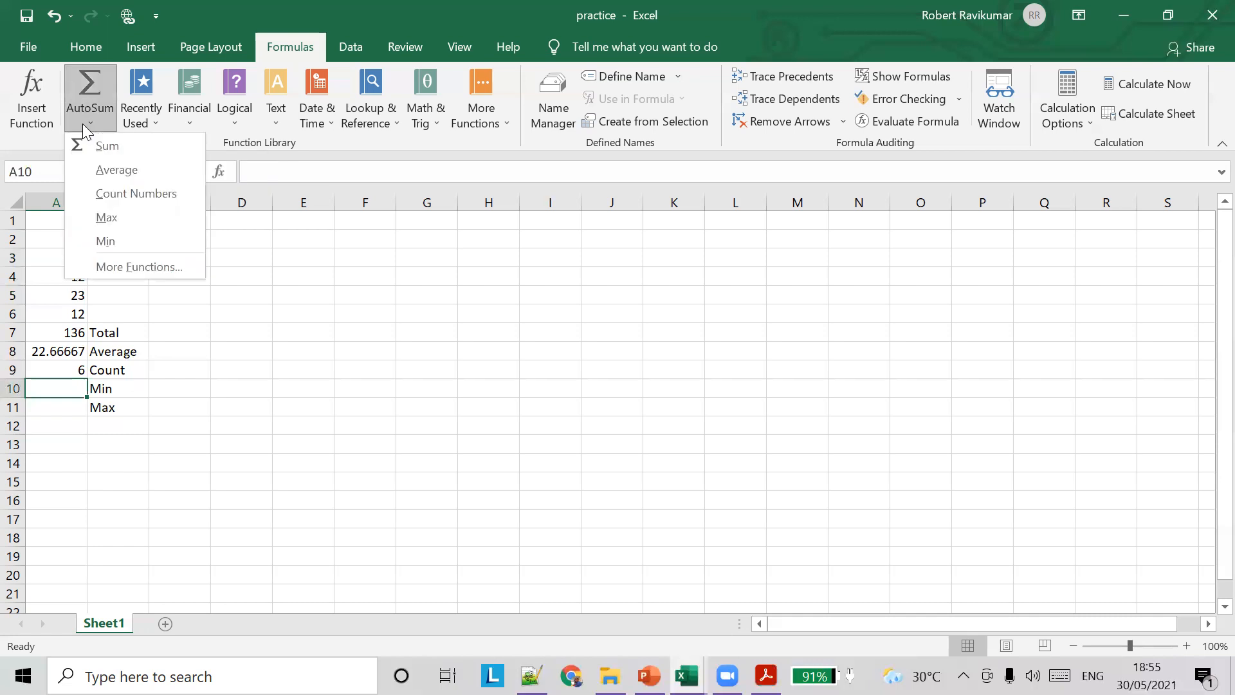
{"action": "left_click", "coordinate": [106, 242]}
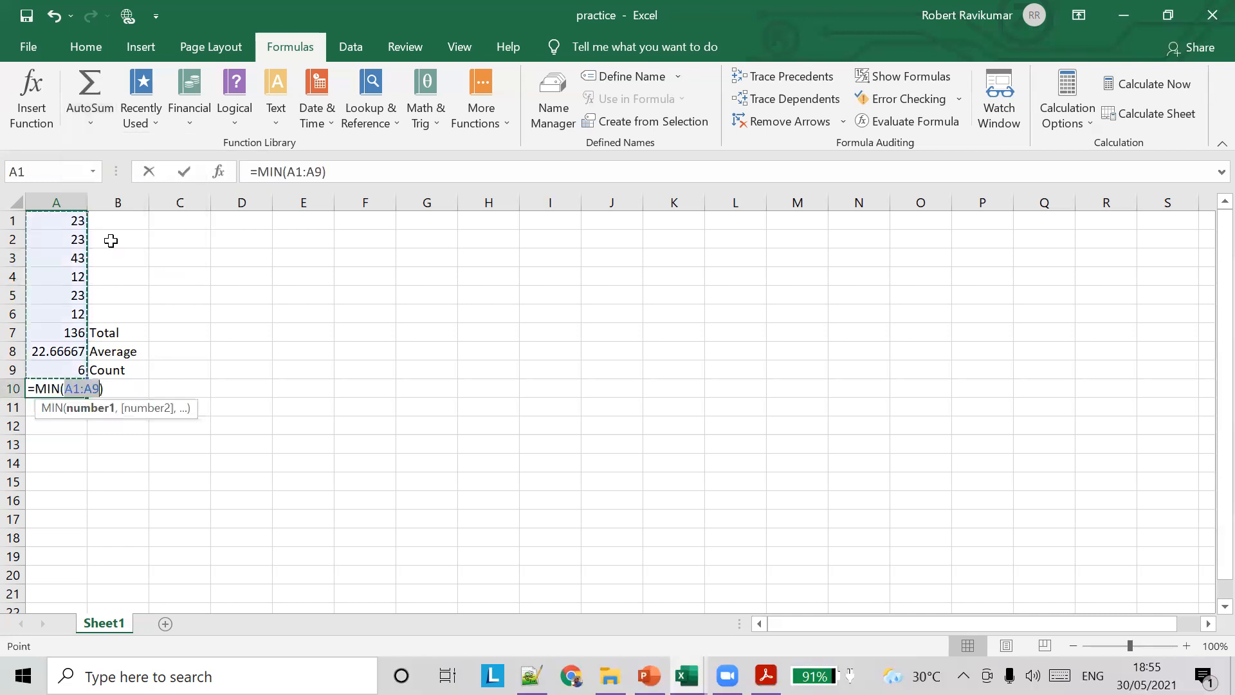
{"action": "left_click_drag", "start_coordinate": [55, 227], "coordinate": [76, 325]}
{"action": "left_click_drag", "start_coordinate": [48, 223], "coordinate": [71, 313]}
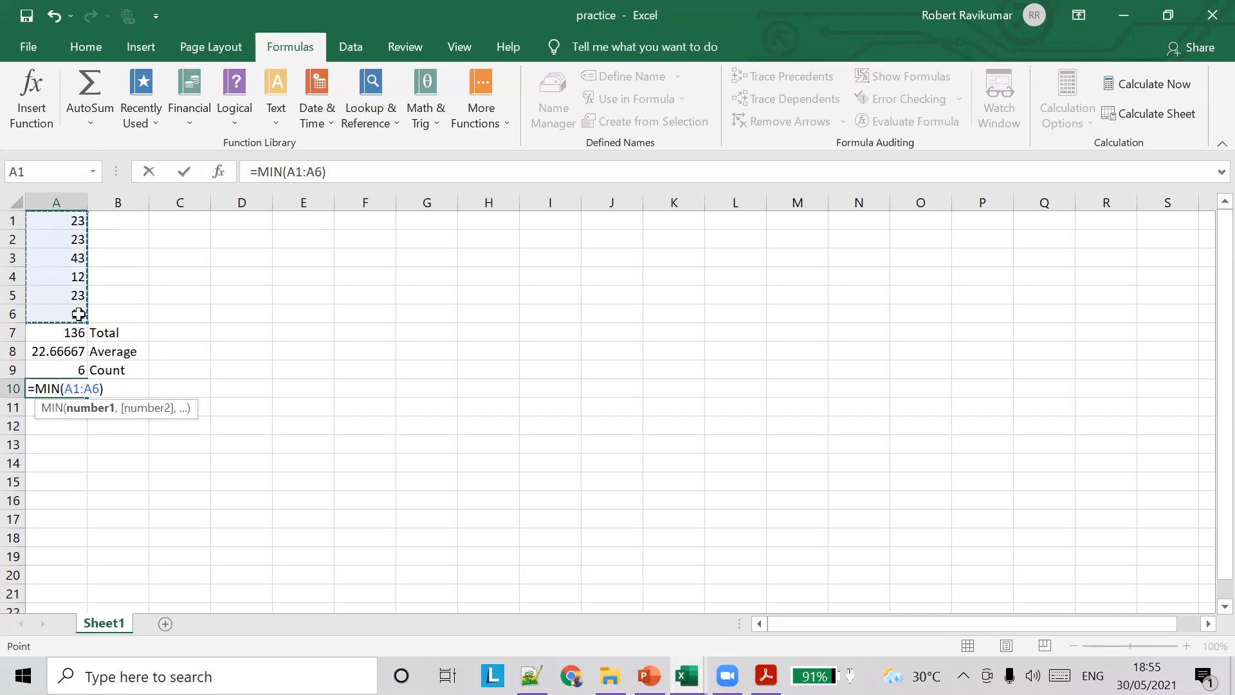
{"action": "key", "text": "Tab"}
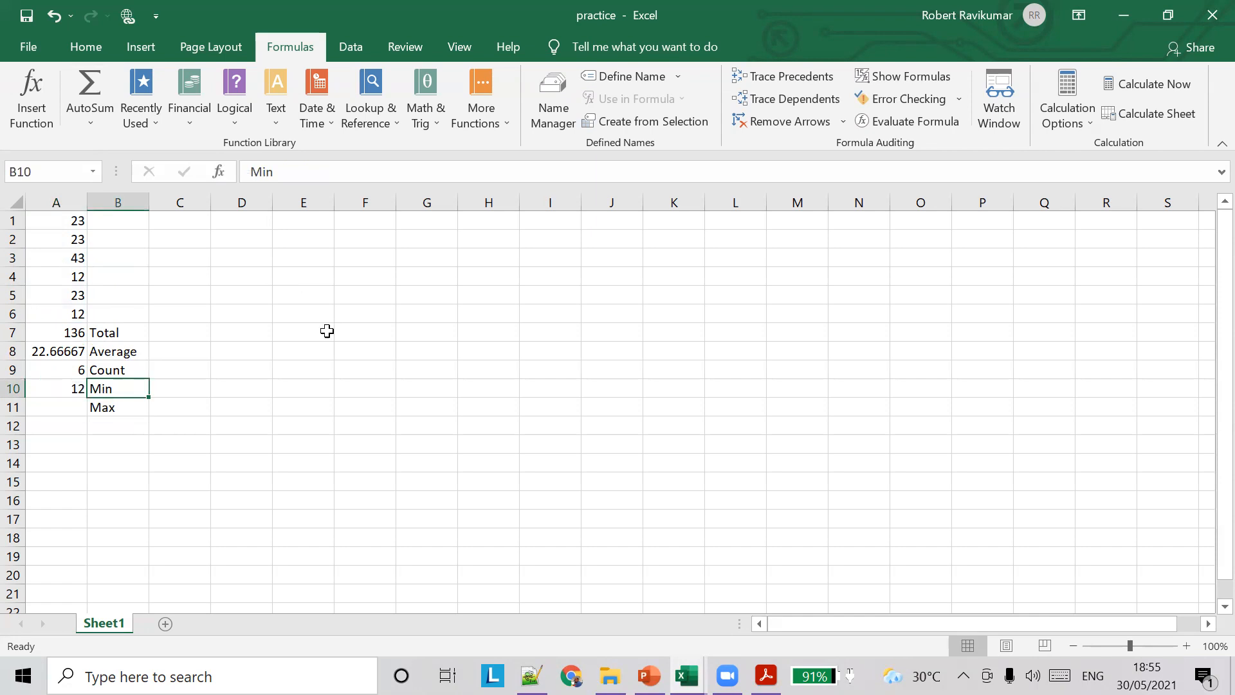
Step: Change the number in cell A3 to 3 to test the minimum formula
{"action": "left_click", "coordinate": [76, 276]}
{"action": "left_click", "coordinate": [72, 255]}
{"action": "type", "text": "3"}
{"action": "key", "text": "Tab"}
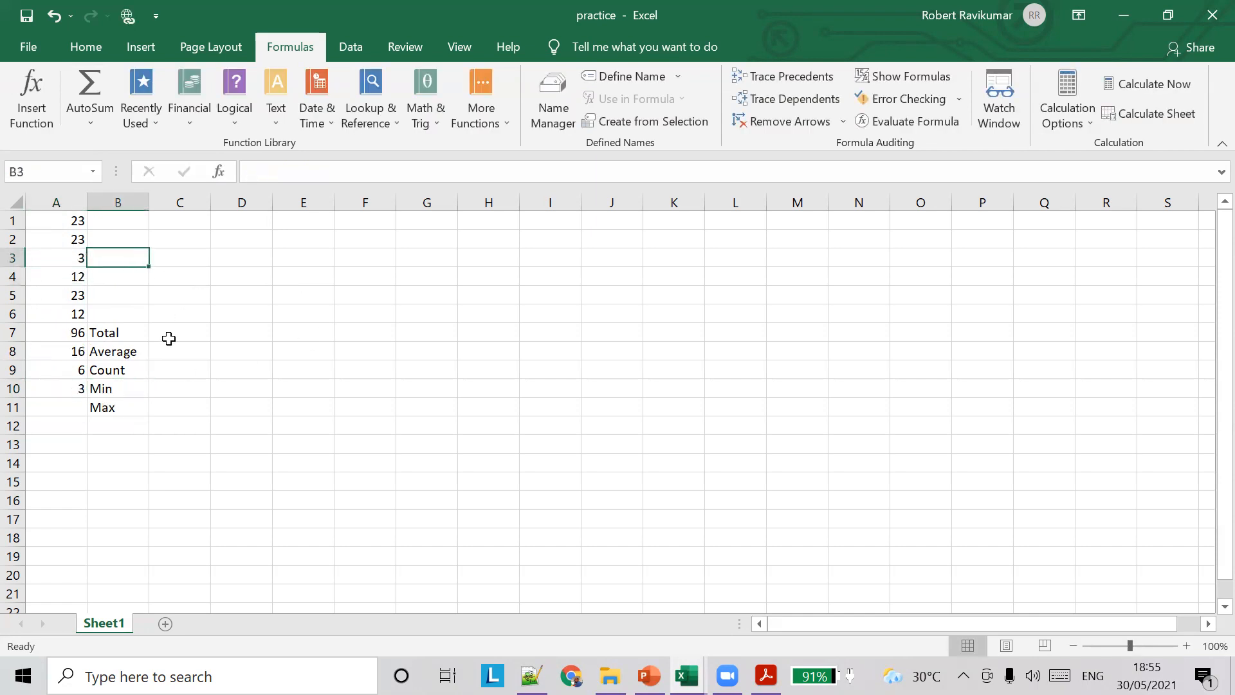
Step: Calculate the maximum of A1:A6 only in cell A11 with AutoSum's Max function
{"action": "left_click", "coordinate": [75, 409]}
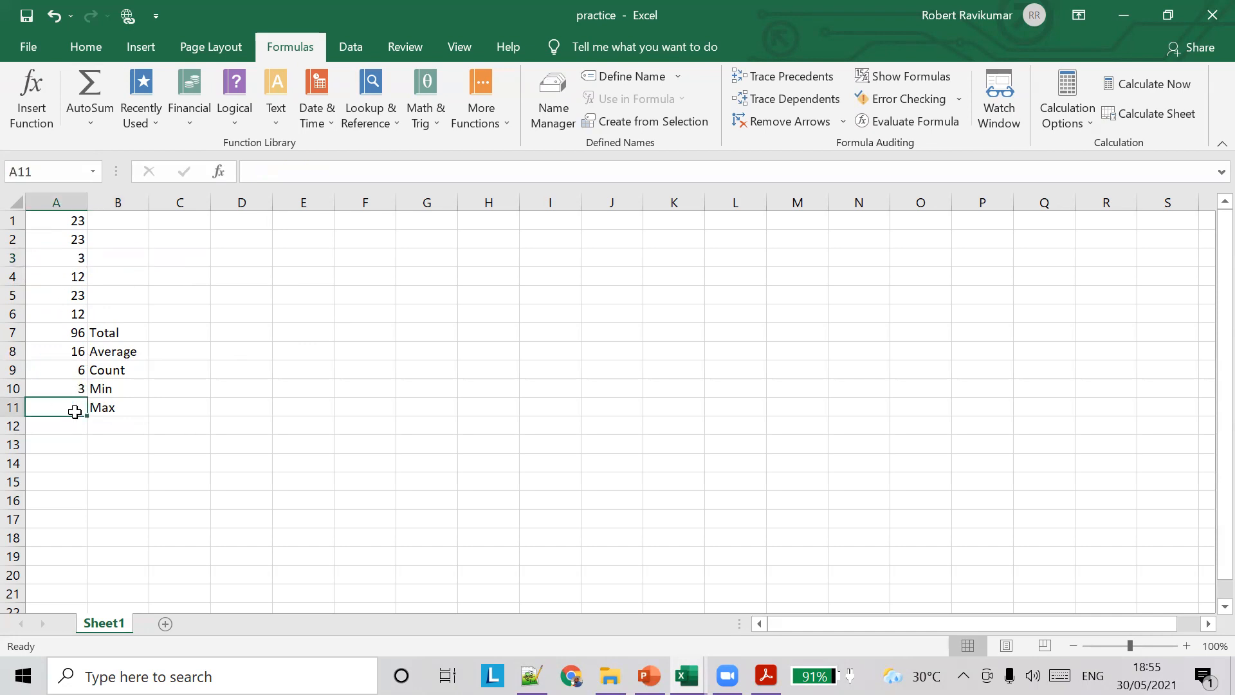
{"action": "left_click", "coordinate": [98, 119]}
{"action": "left_click", "coordinate": [95, 213]}
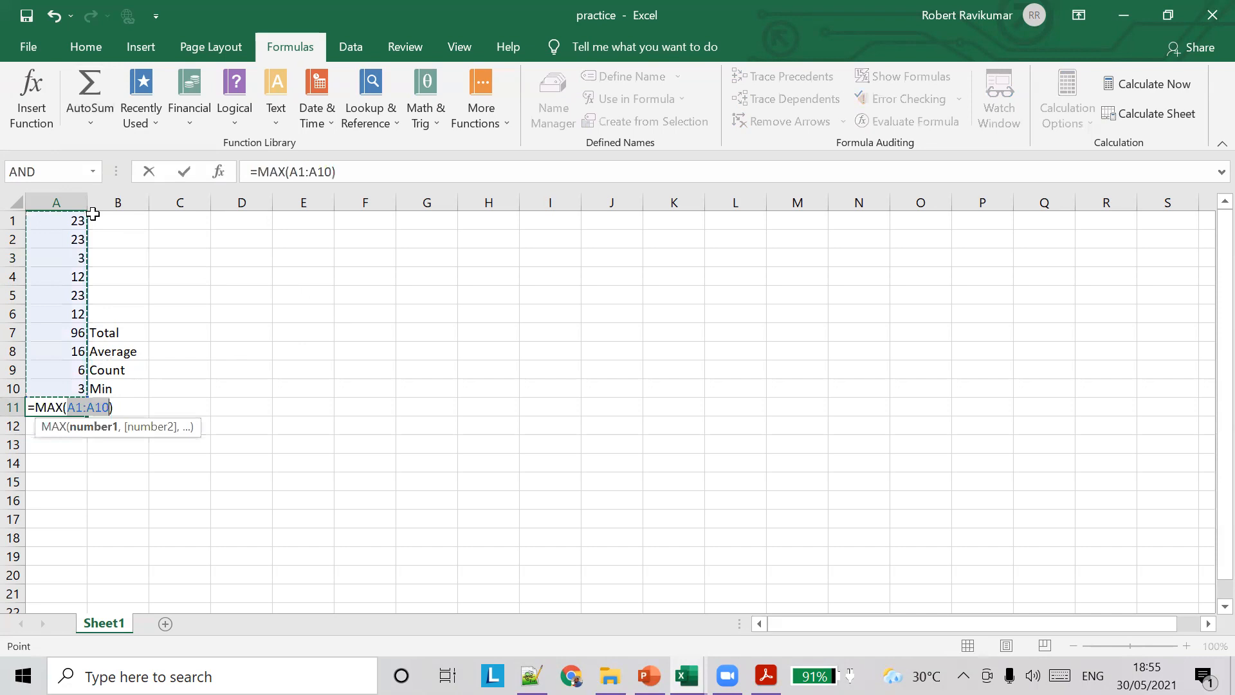
{"action": "left_click_drag", "start_coordinate": [60, 221], "coordinate": [67, 316]}
{"action": "key", "text": "Tab"}
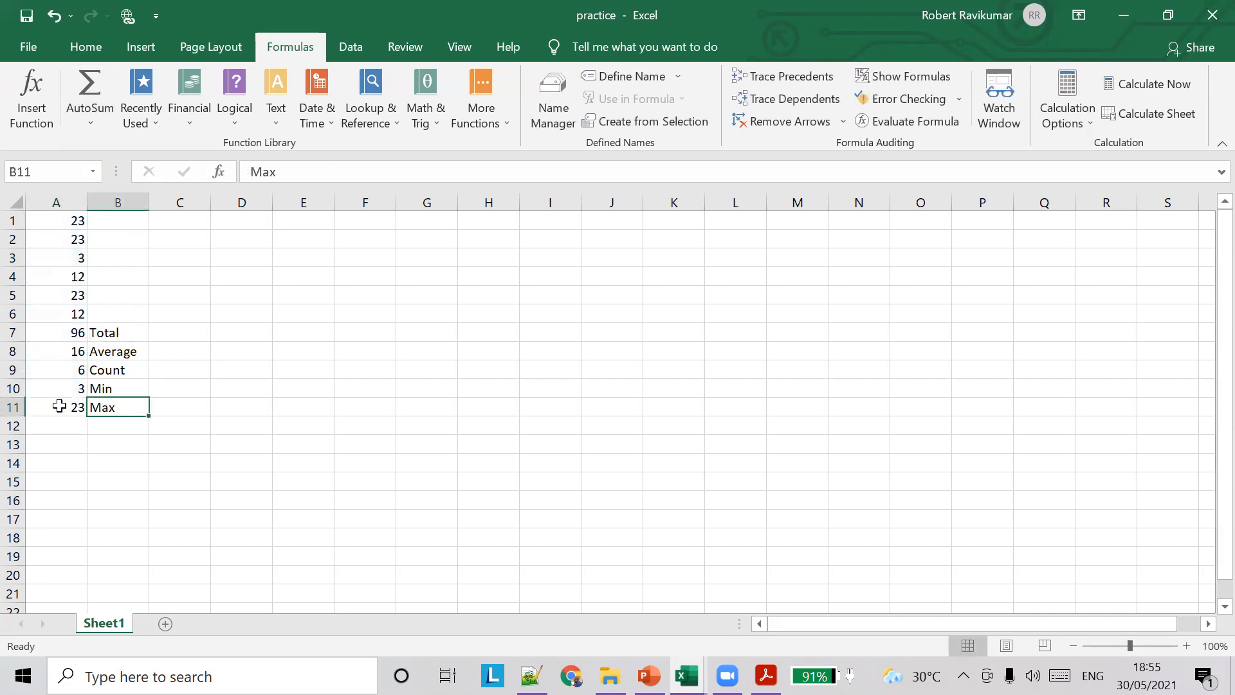
Step: Change the number in cell A3 to 234 to test the maximum formula
{"action": "left_click", "coordinate": [75, 260]}
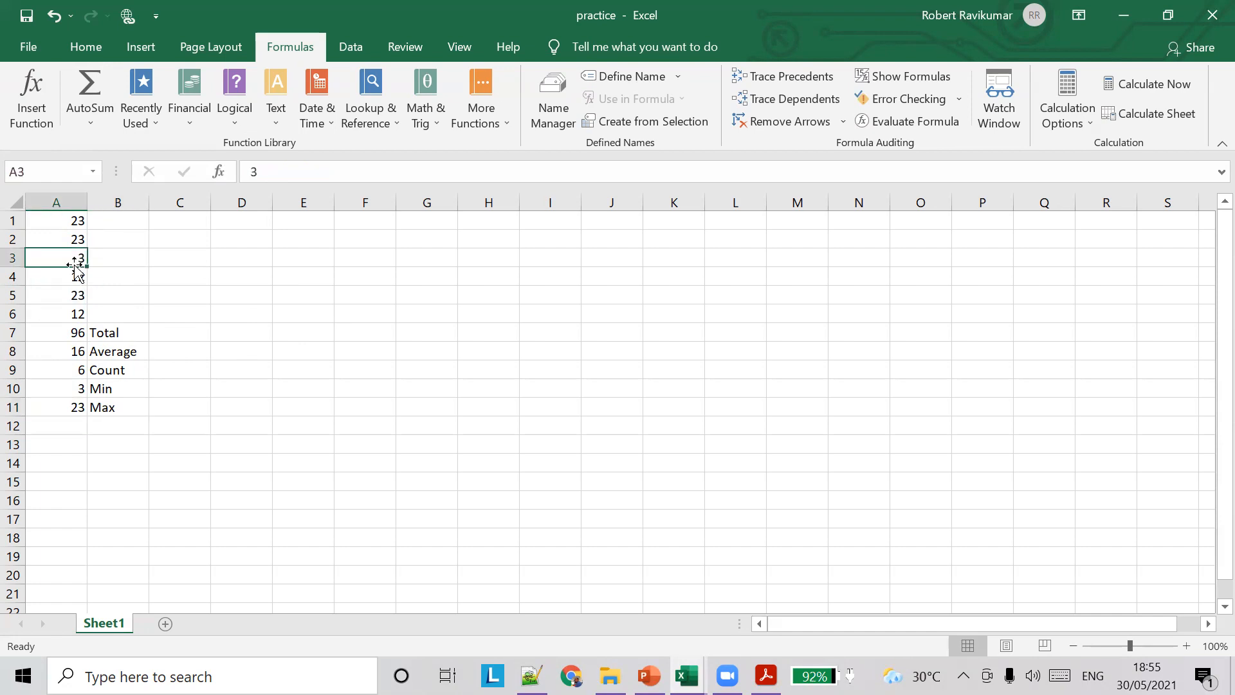
{"action": "type", "text": "234"}
{"action": "key", "text": "Tab"}
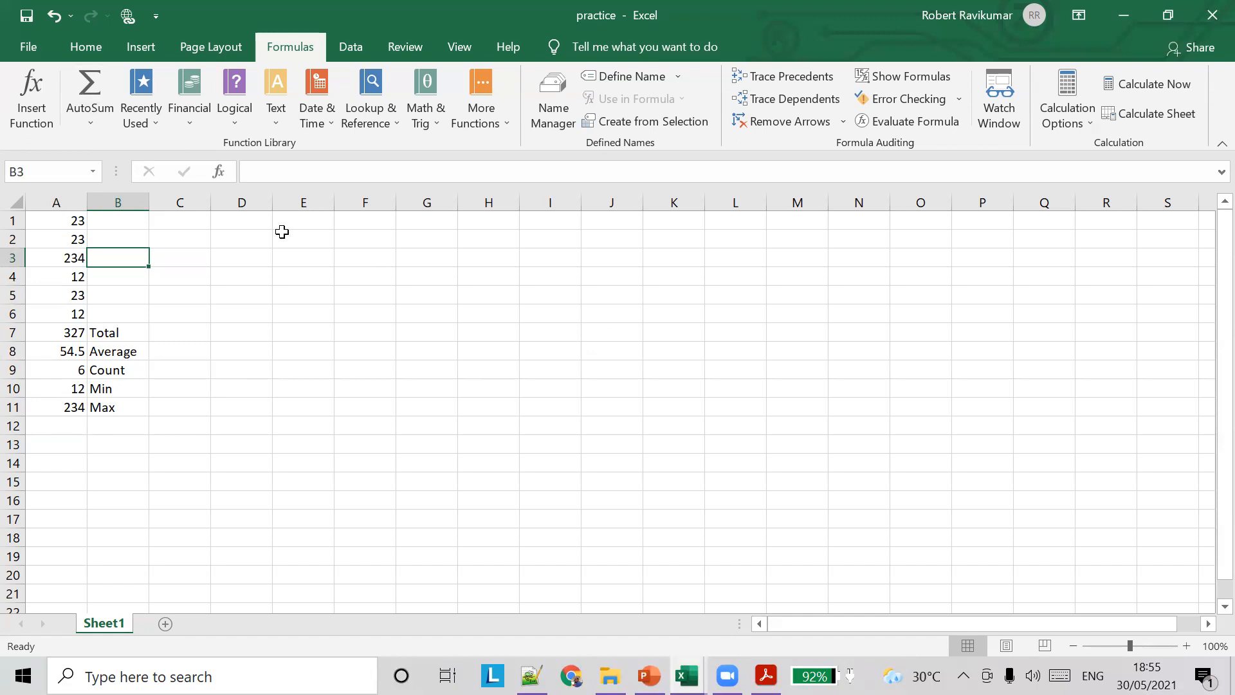
{"action": "left_click", "coordinate": [90, 125]}
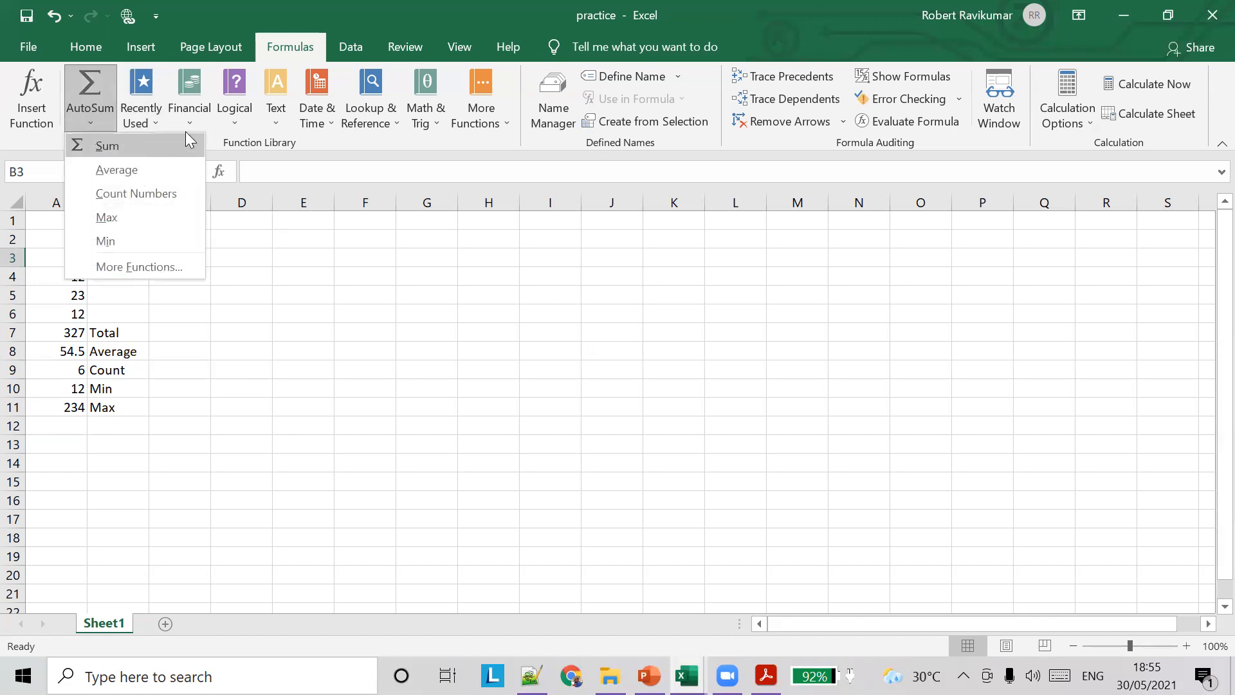
{"action": "left_click", "coordinate": [408, 139]}
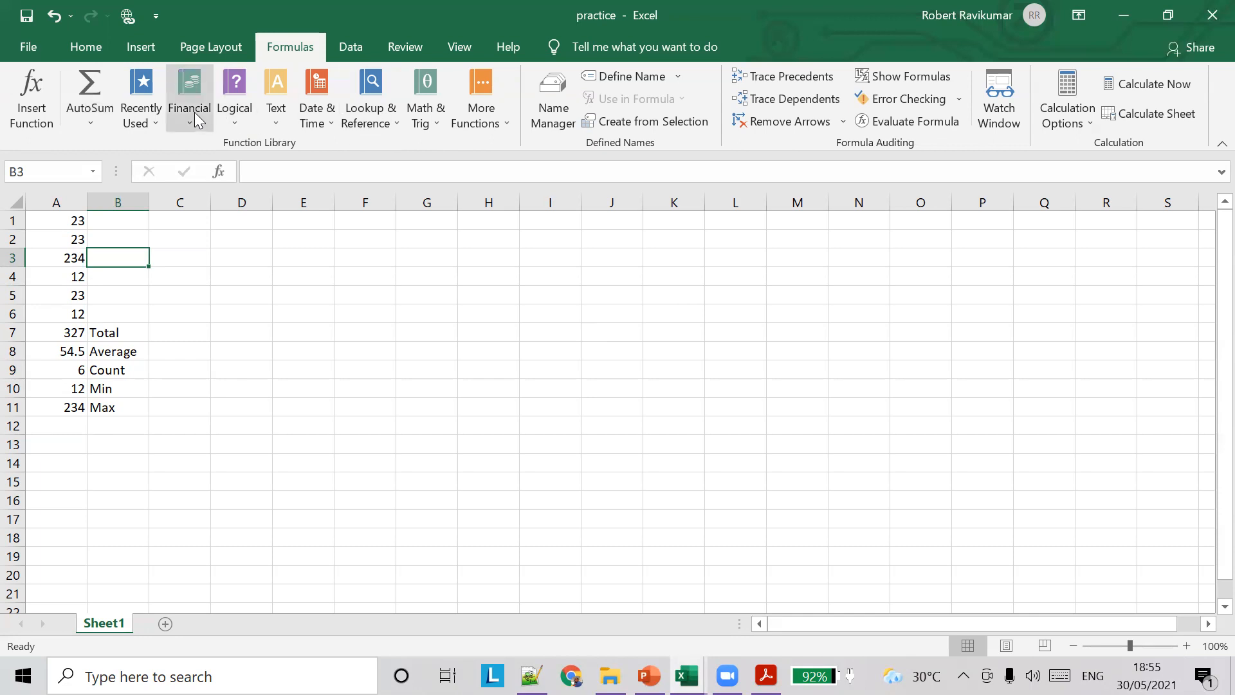
{"action": "left_click", "coordinate": [425, 118]}
{"action": "scroll", "coordinate": [429, 334], "scroll_direction": "down", "scroll_amount": 7}
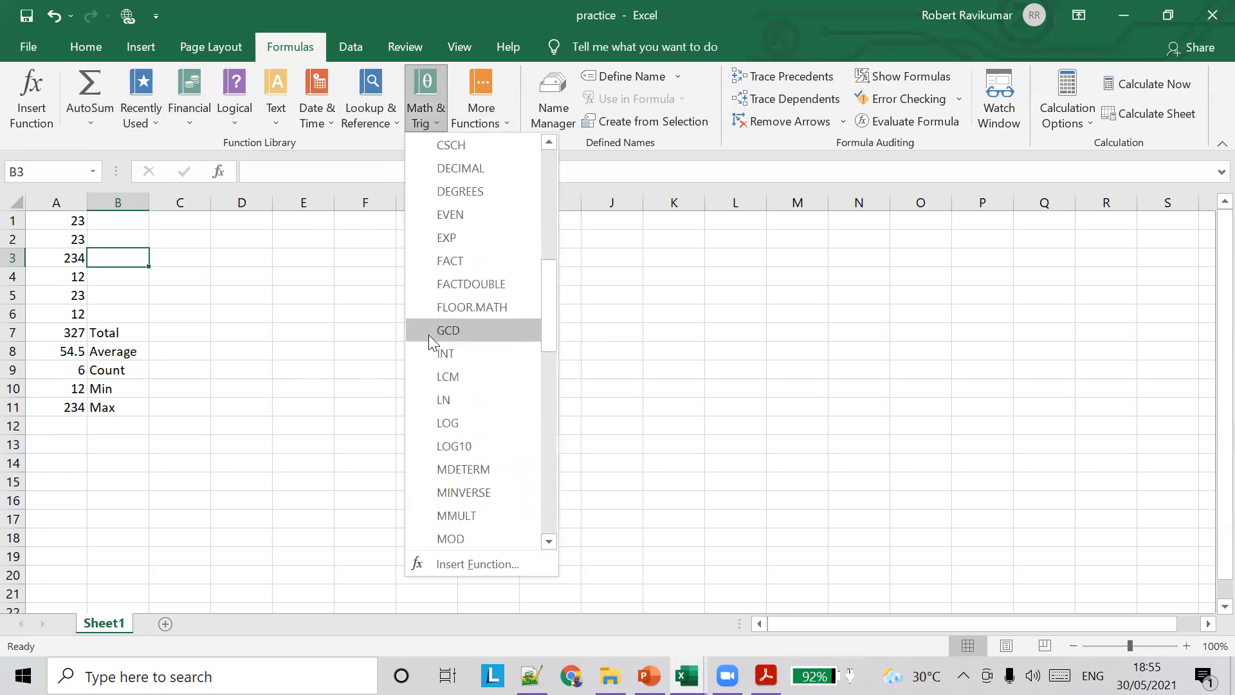
{"action": "scroll", "coordinate": [430, 337], "scroll_direction": "up", "scroll_amount": 7}
{"action": "left_click", "coordinate": [372, 275]}
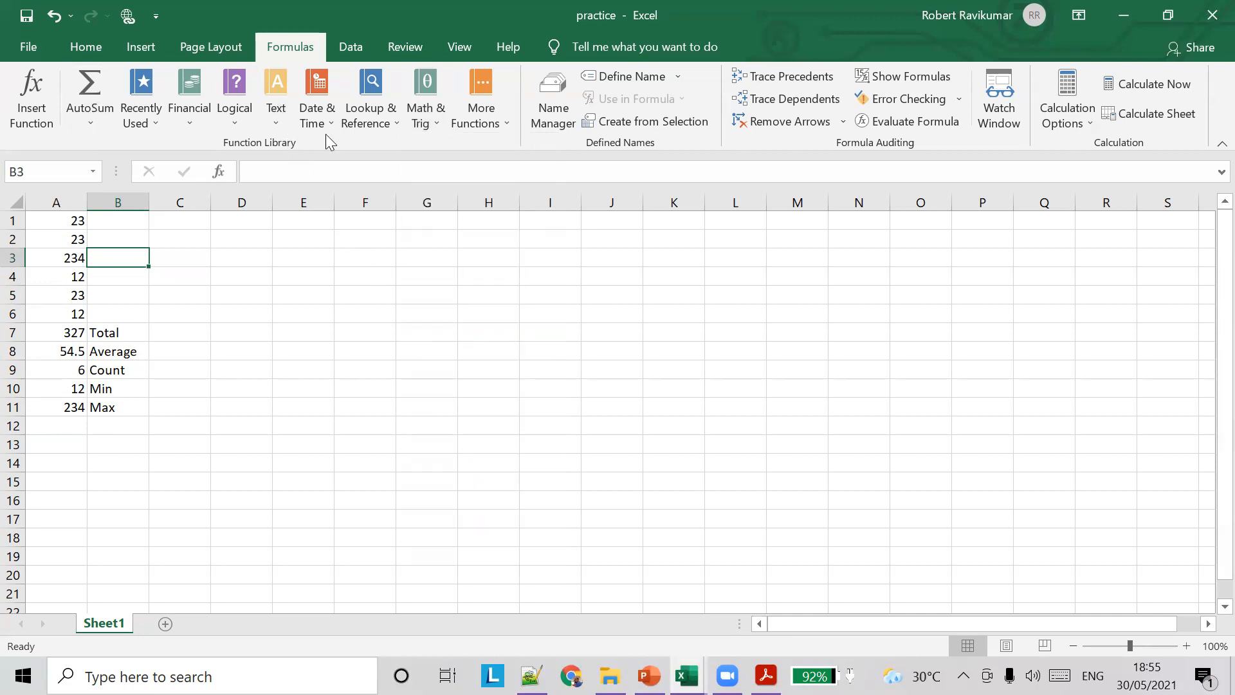
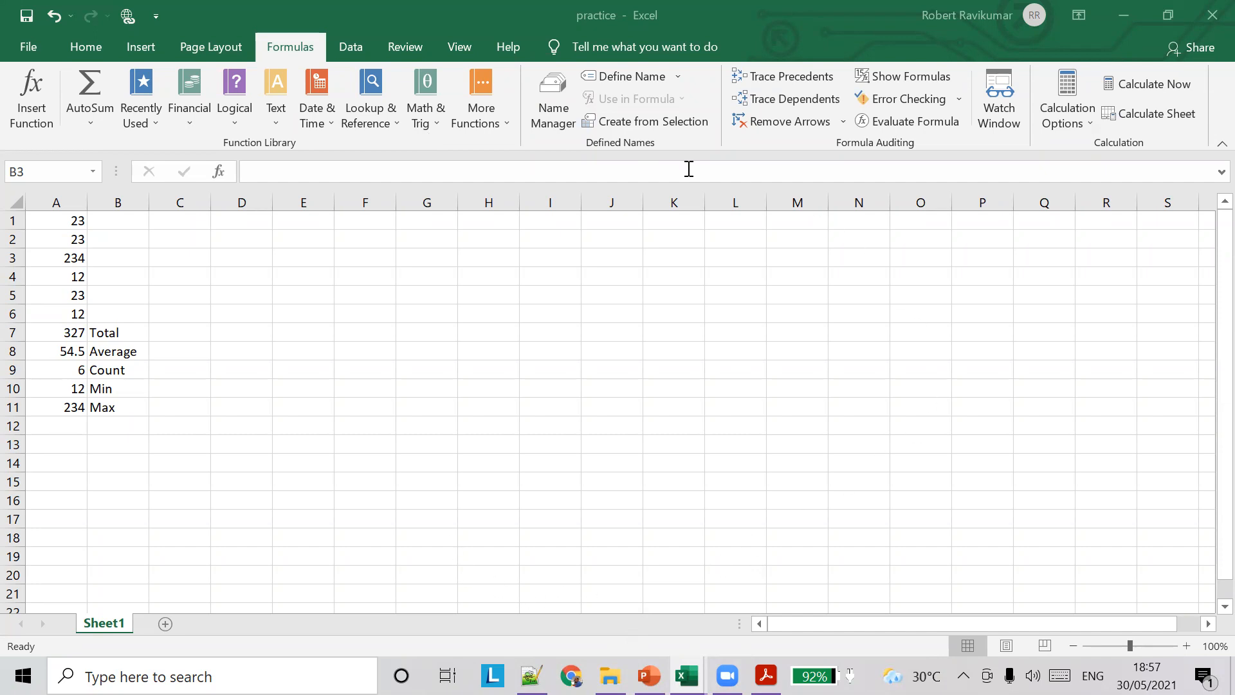
Step: Switch to the excel lesson 3 presentation in PowerPoint to view the slide on finding the maximum value
{"action": "left_click", "coordinate": [649, 676]}
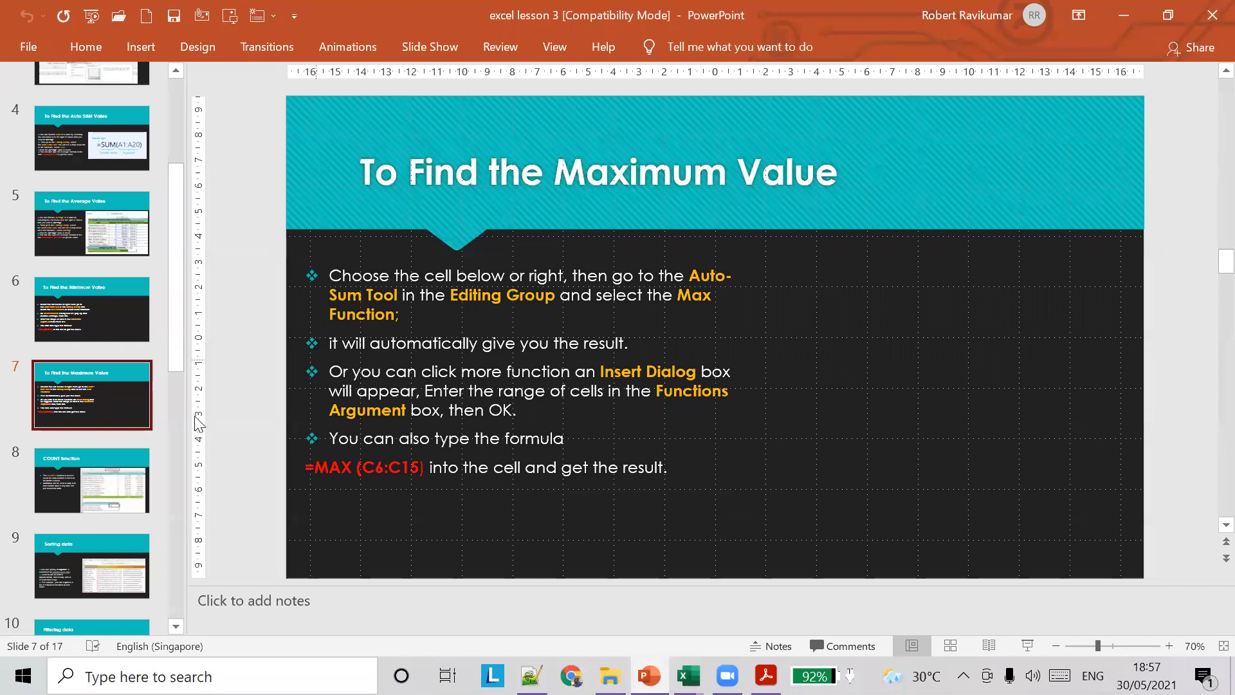
Step: View the COUNT function slide in PowerPoint, and switch back to the practice workbook in Excel
{"action": "left_click", "coordinate": [102, 484]}
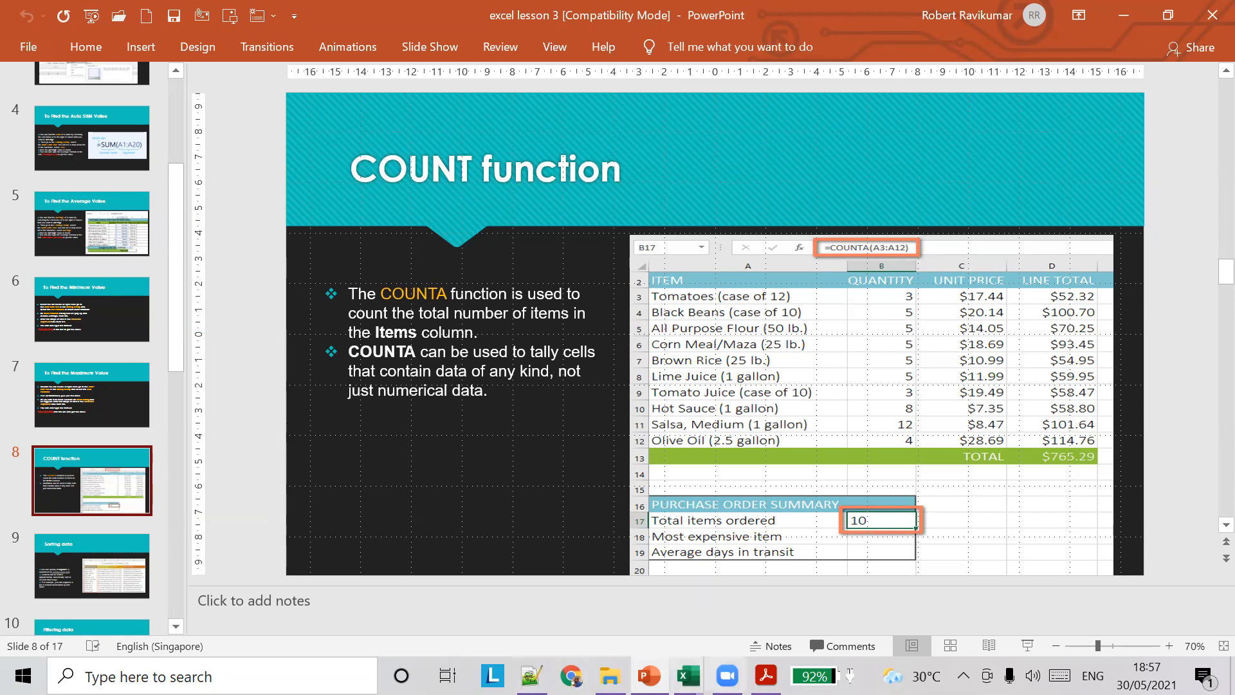
{"action": "mouse_move", "coordinate": [688, 675]}
{"action": "left_click", "coordinate": [716, 595]}
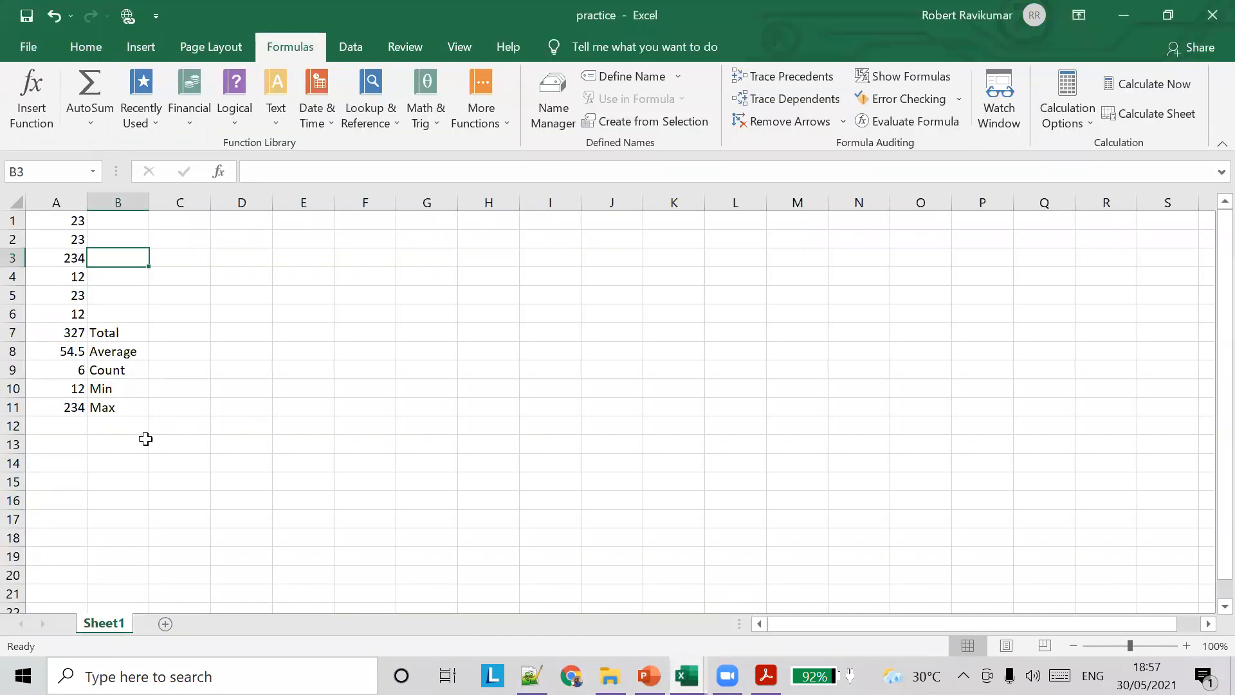
{"action": "left_click", "coordinate": [76, 422]}
{"action": "type", "text": "=COUN"}
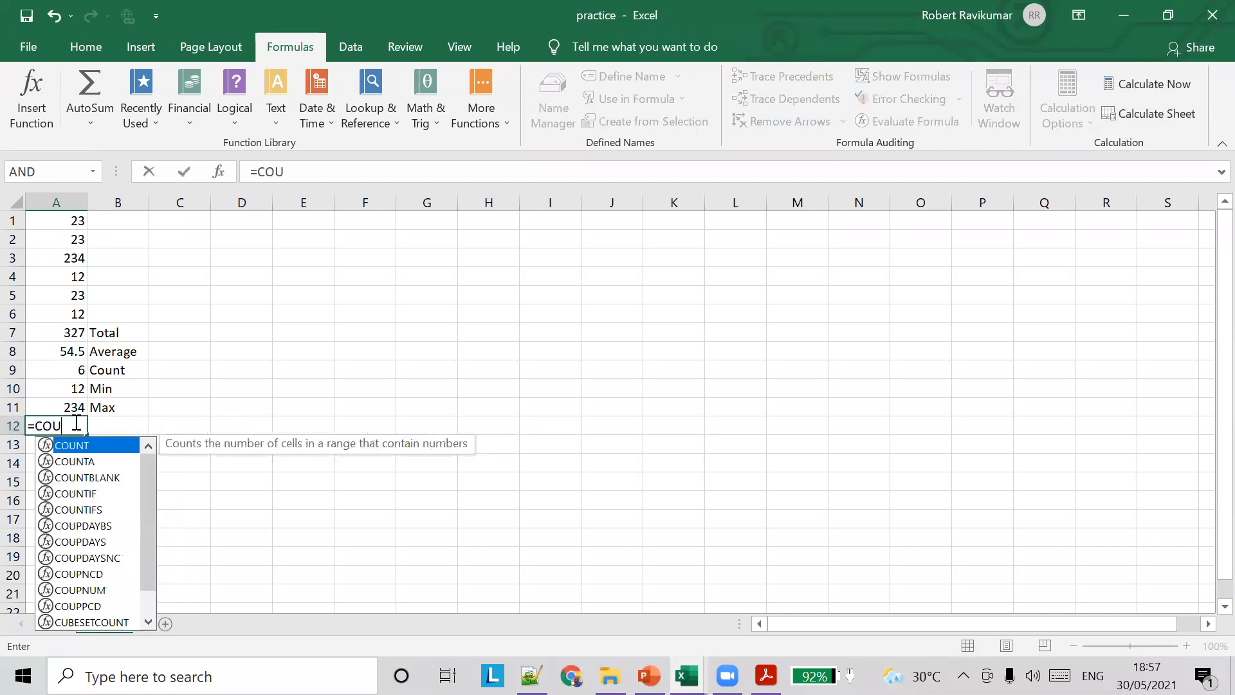
{"action": "key", "text": "Down"}
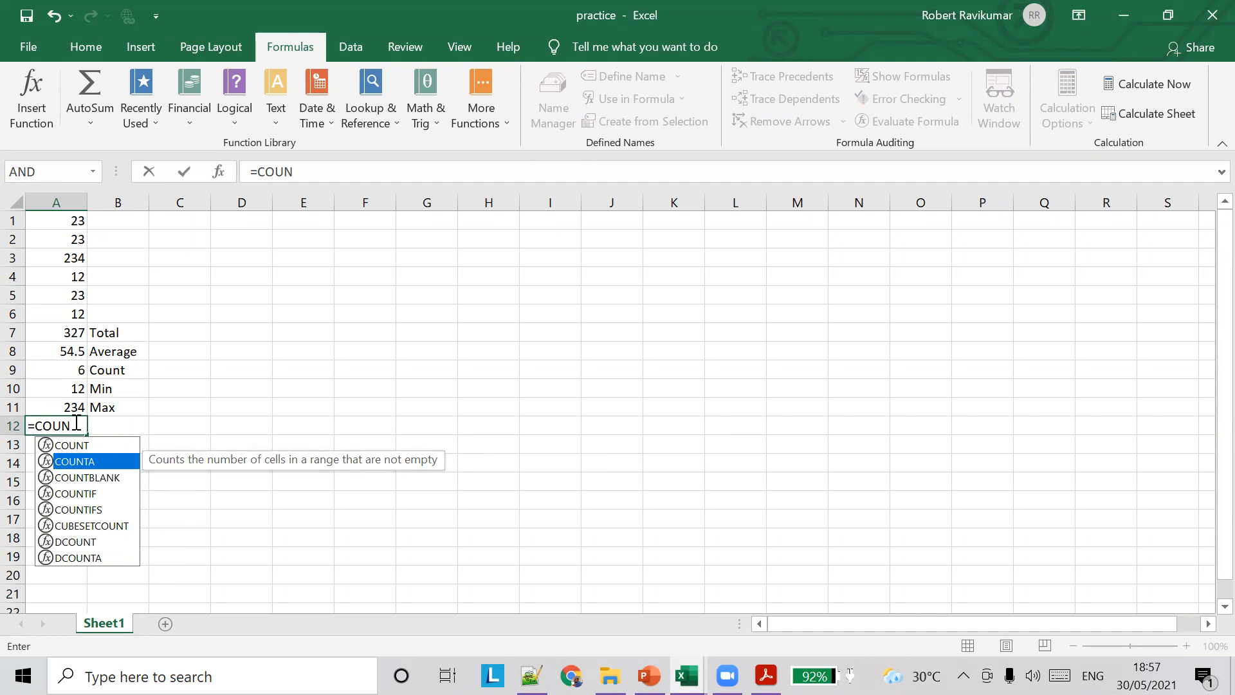
{"action": "key", "text": "Up"}
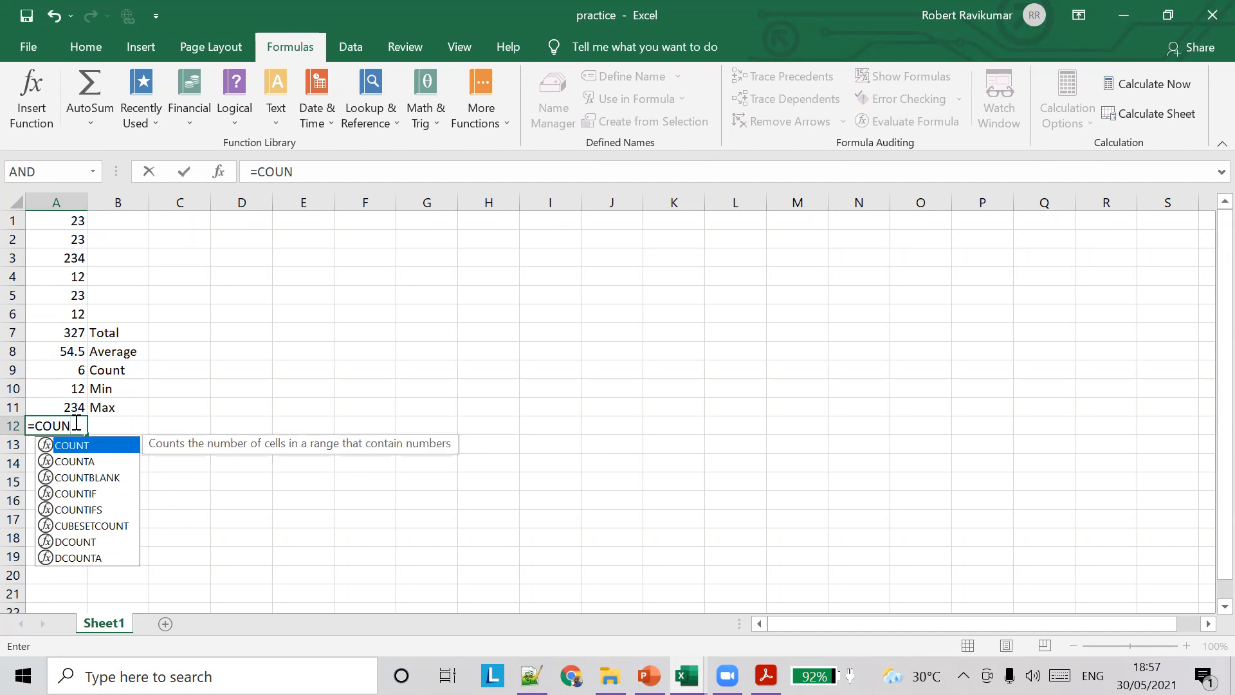
{"action": "key", "text": "Down"}
{"action": "key", "text": "Up"}
{"action": "key", "text": "Down"}
{"action": "key", "text": "Up"}
{"action": "key", "text": "Tab"}
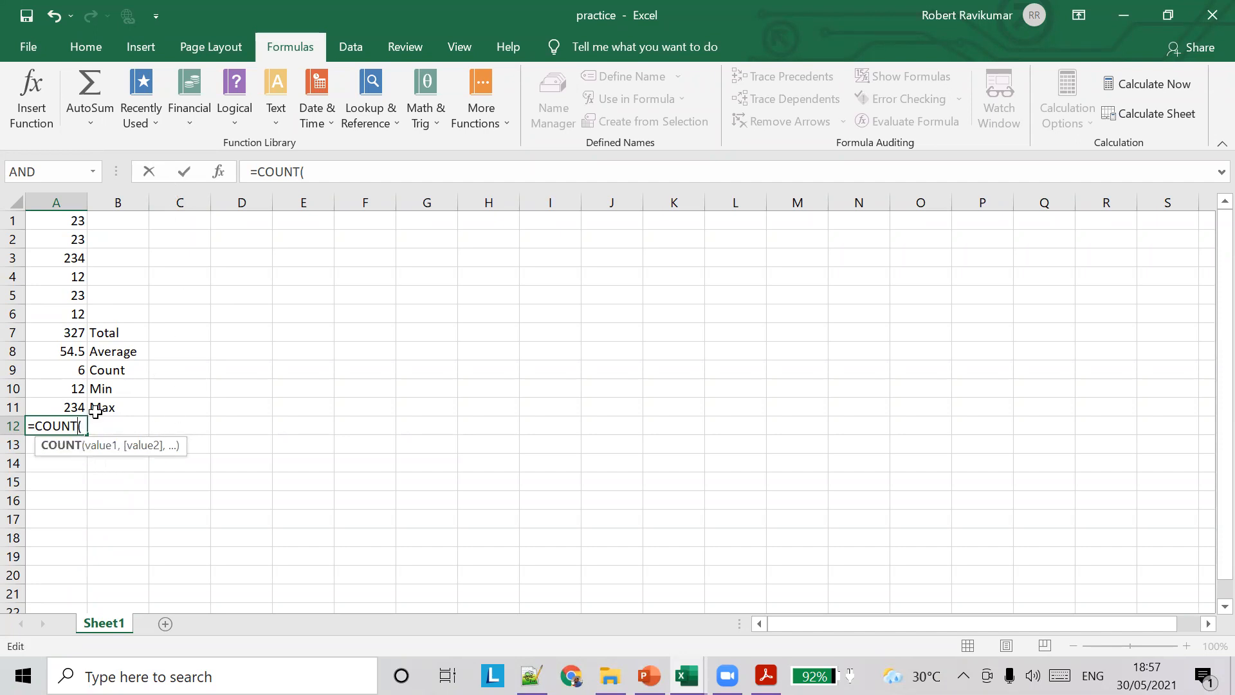
{"action": "key", "text": "Return"}
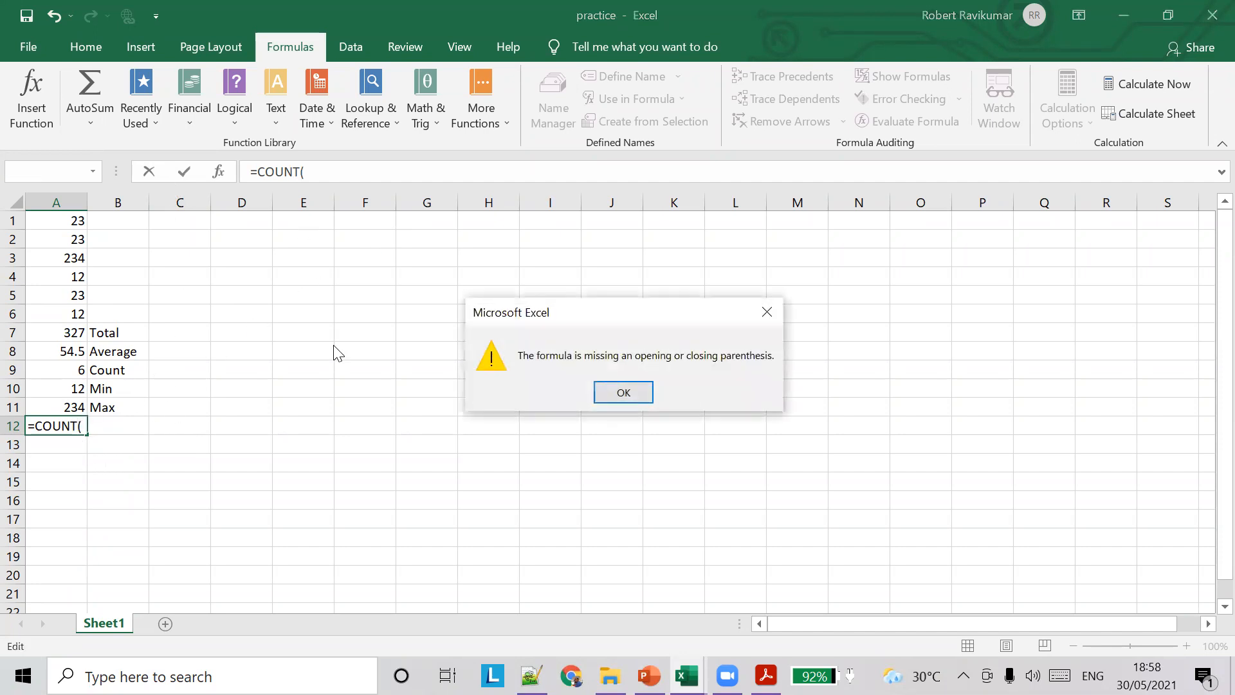
{"action": "left_click", "coordinate": [621, 393]}
{"action": "key", "text": "BackSpace"}
{"action": "key", "text": "BackSpace"}
{"action": "key", "text": "BackSpace"}
{"action": "key", "text": "BackSpace"}
{"action": "key", "text": "BackSpace"}
{"action": "key", "text": "BackSpace"}
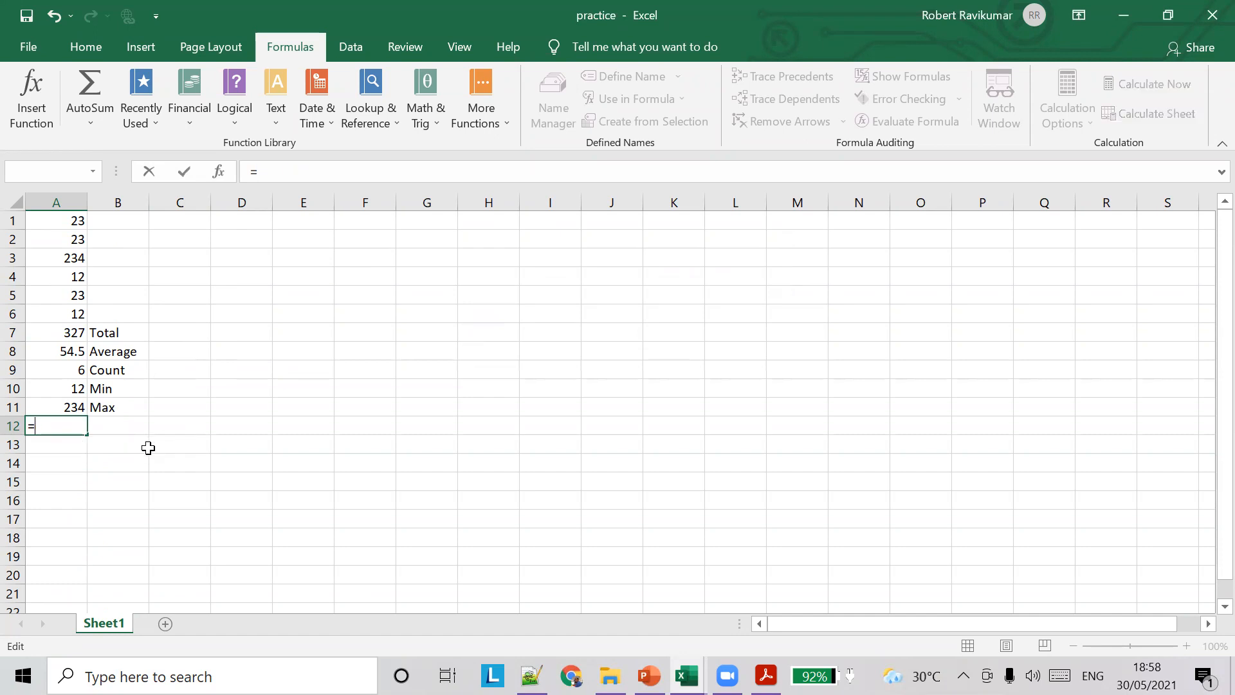
{"action": "key", "text": "BackSpace"}
{"action": "key", "text": "Escape"}
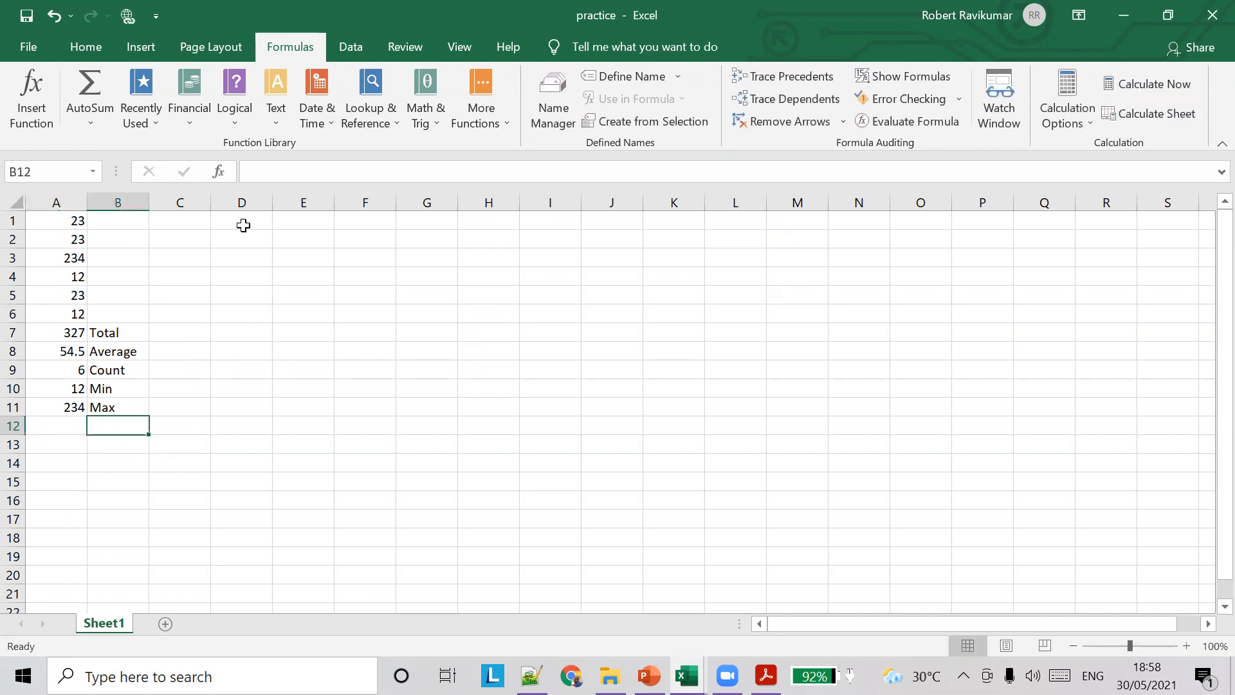
Step: Fill cells D1 to D4 with the mixed test values 34, f, 234 and 234
{"action": "left_click", "coordinate": [248, 223]}
{"action": "type", "text": "34"}
{"action": "key", "text": "Return"}
{"action": "type", "text": "f"}
{"action": "key", "text": "Return"}
{"action": "key", "text": "Return"}
{"action": "left_click", "coordinate": [249, 257]}
{"action": "type", "text": "234"}
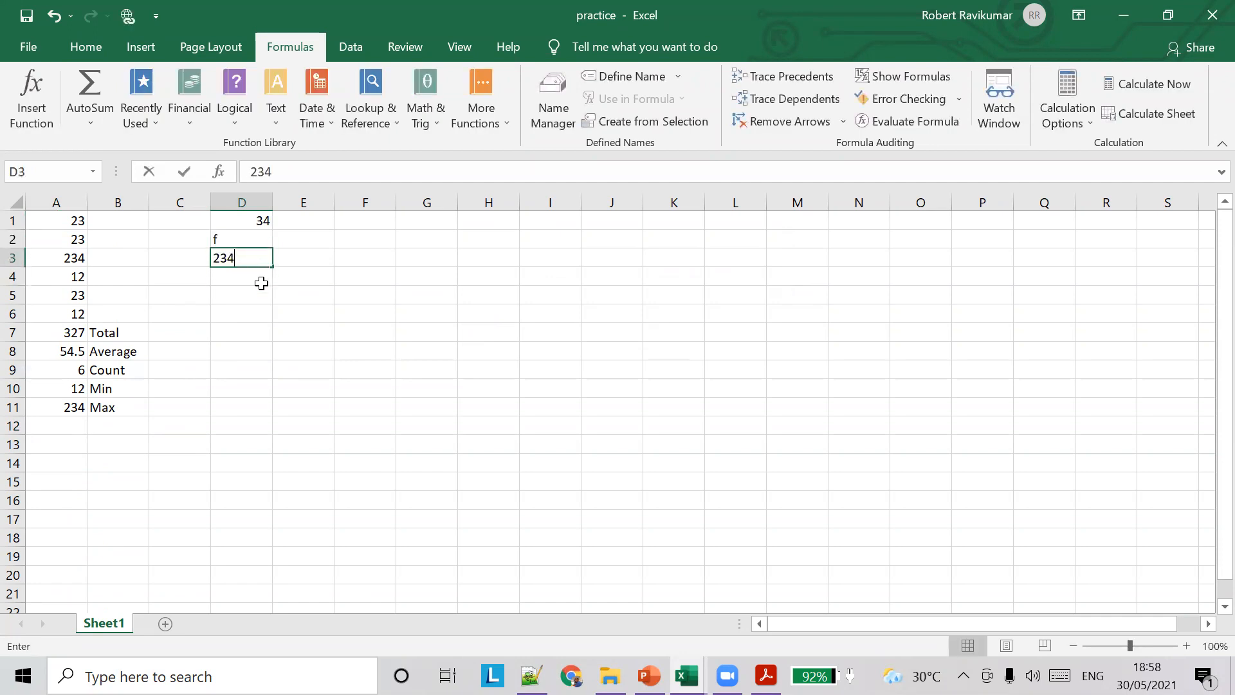
{"action": "key", "text": "Return"}
{"action": "type", "text": "234"}
{"action": "left_click", "coordinate": [258, 311]}
Step: Continue the test column in cells D5 to D8 with 234, ertert, 234 and 234
{"action": "left_click", "coordinate": [251, 291]}
{"action": "type", "text": "234"}
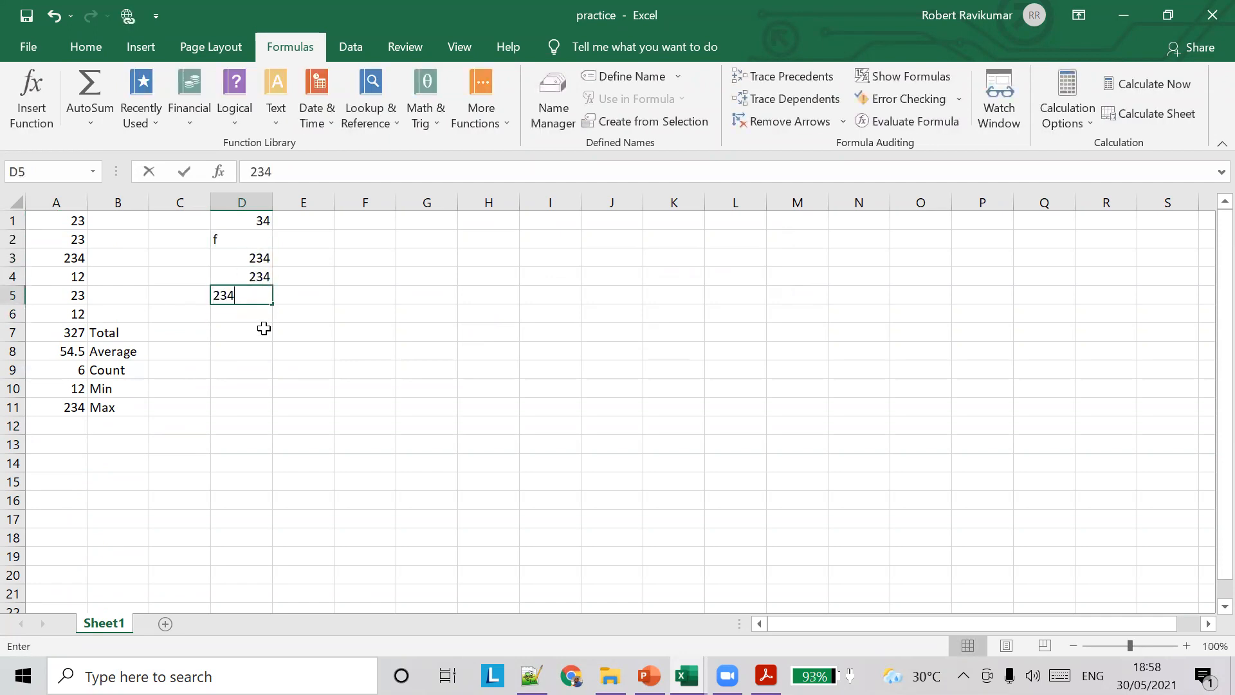
{"action": "left_click", "coordinate": [254, 315]}
{"action": "type", "text": "ertert"}
{"action": "key", "text": "Return"}
{"action": "type", "text": "234"}
{"action": "key", "text": "Return"}
{"action": "type", "text": "234"}
{"action": "left_click", "coordinate": [256, 370]}
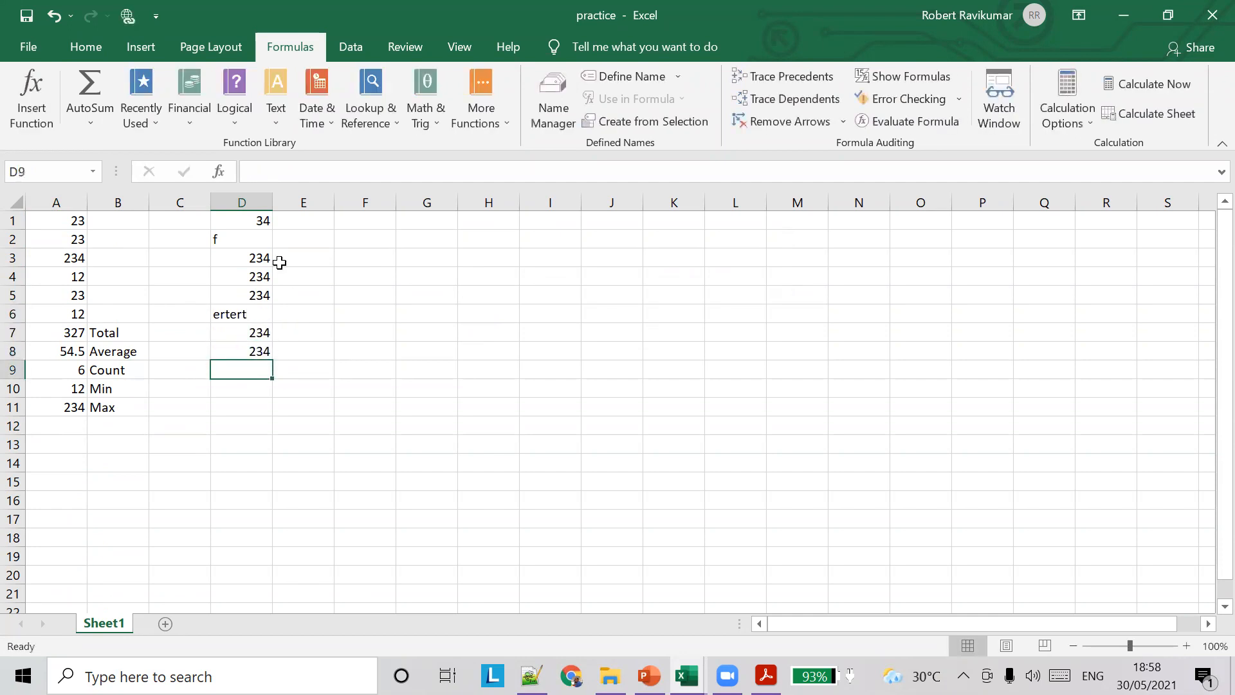
Step: Label cell E9, beside the cell below the test column, as COUNTA
{"action": "left_click_drag", "start_coordinate": [247, 221], "coordinate": [259, 355]}
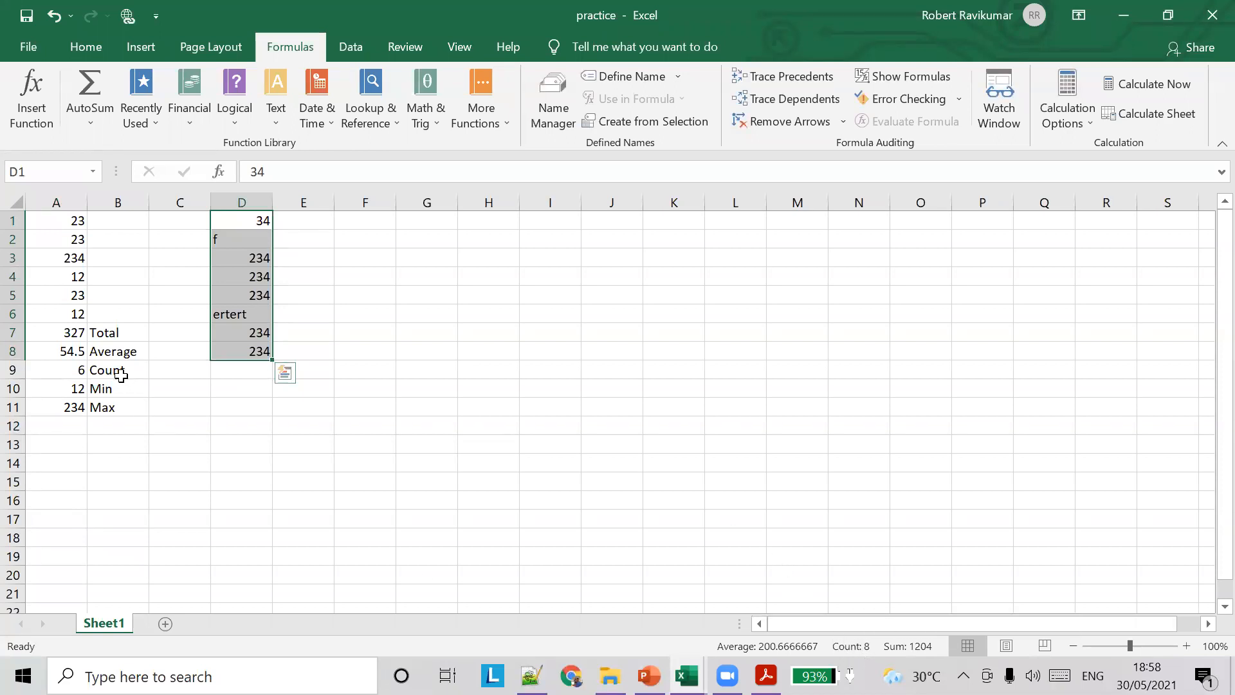
{"action": "left_click", "coordinate": [244, 372]}
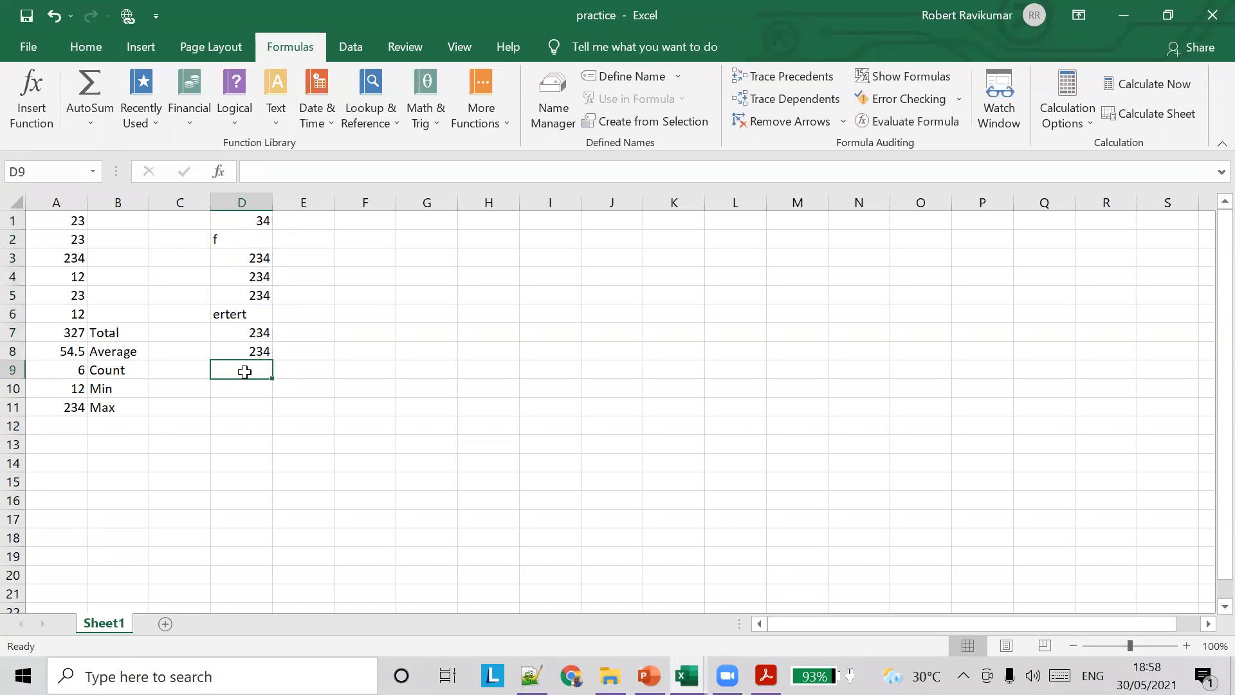
{"action": "left_click", "coordinate": [296, 370]}
{"action": "type", "text": "COUNT"}
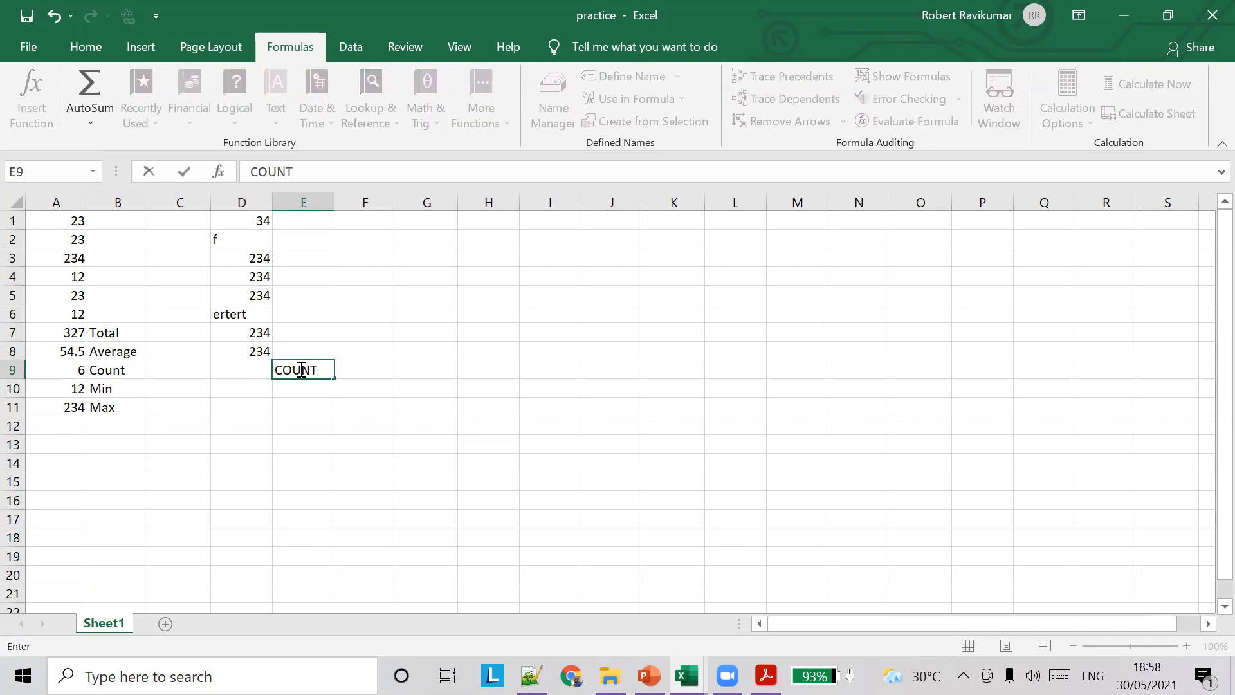
{"action": "type", "text": "A"}
{"action": "key", "text": "Left"}
{"action": "key", "text": "Left"}
{"action": "key", "text": "Right"}
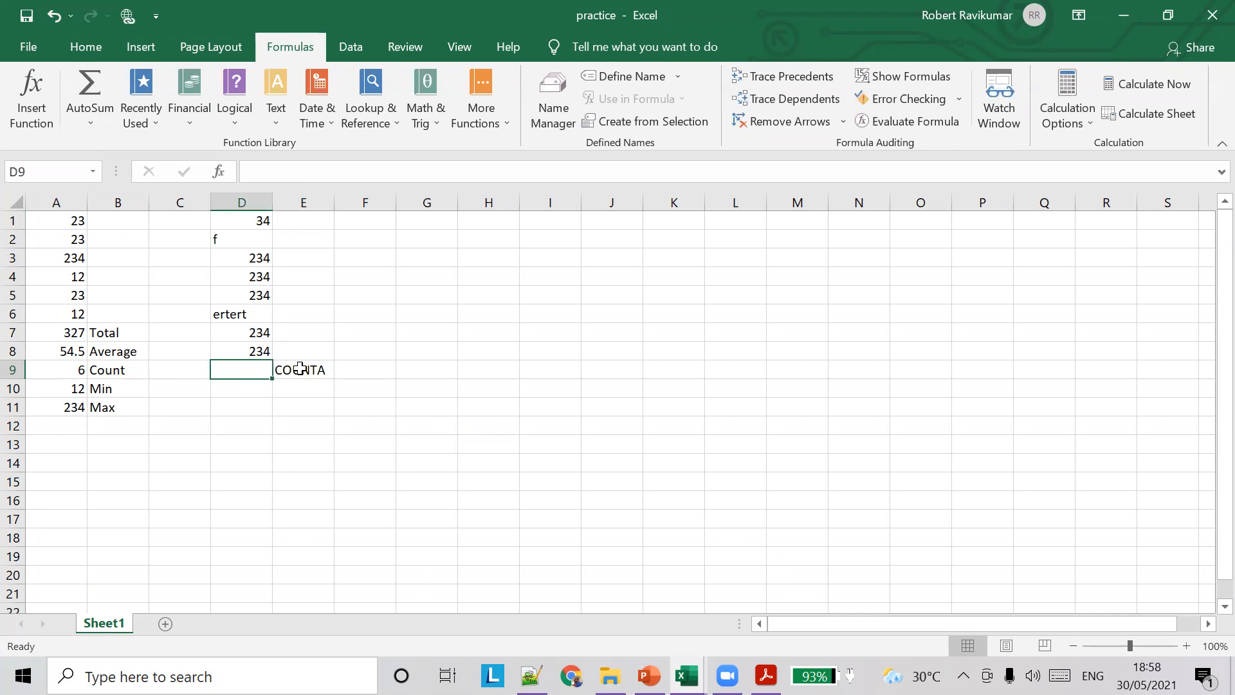
Step: Count all non-empty cells of the test column in D9 with the formula =COUNTA(D1:D8)
{"action": "type", "text": "=COU"}
{"action": "key", "text": "Down"}
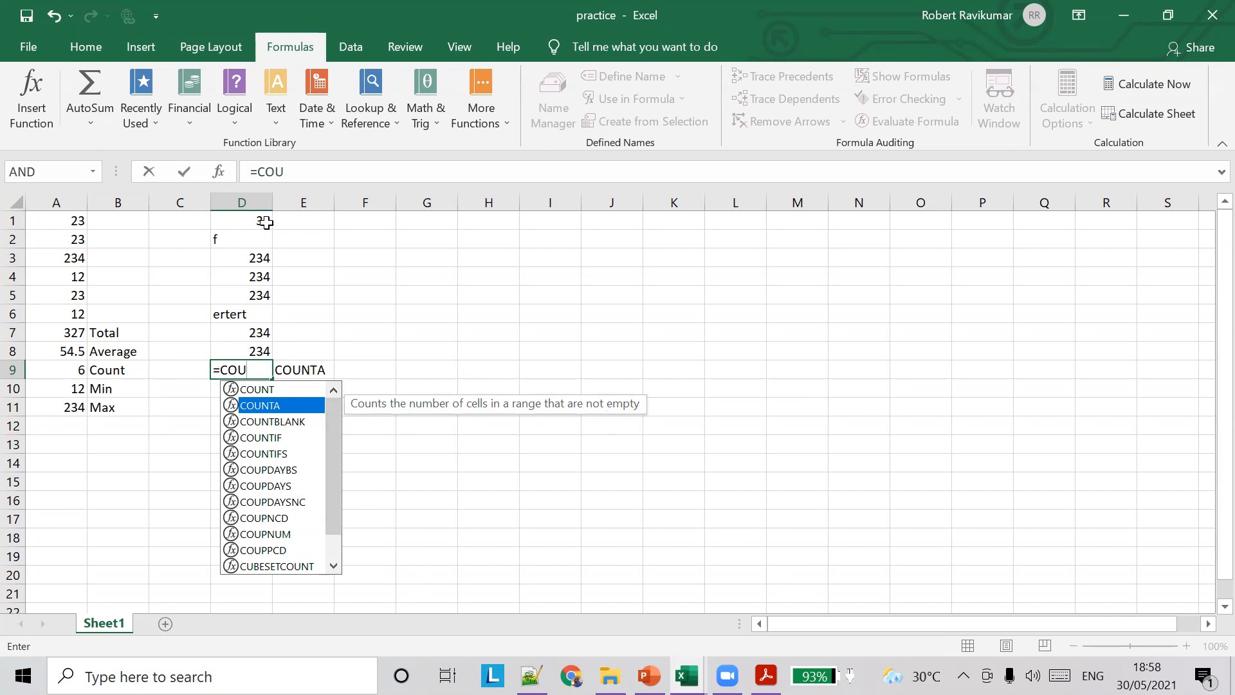
{"action": "double_click", "coordinate": [280, 406]}
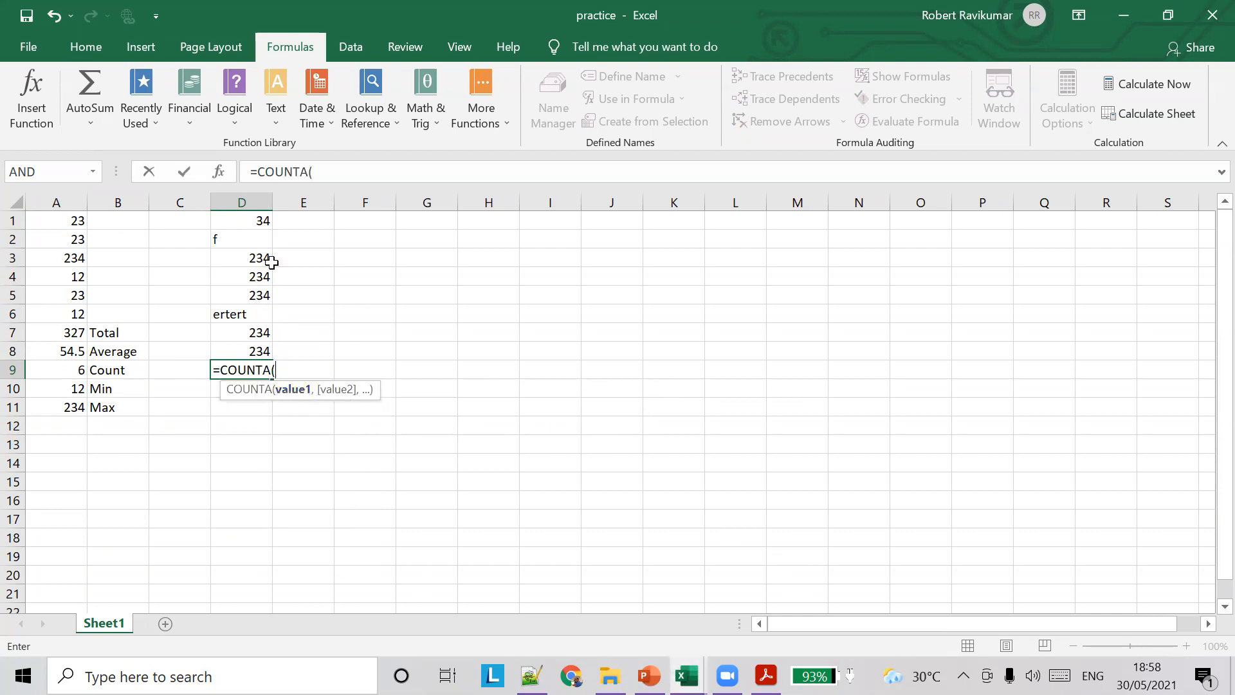
{"action": "left_click", "coordinate": [255, 220]}
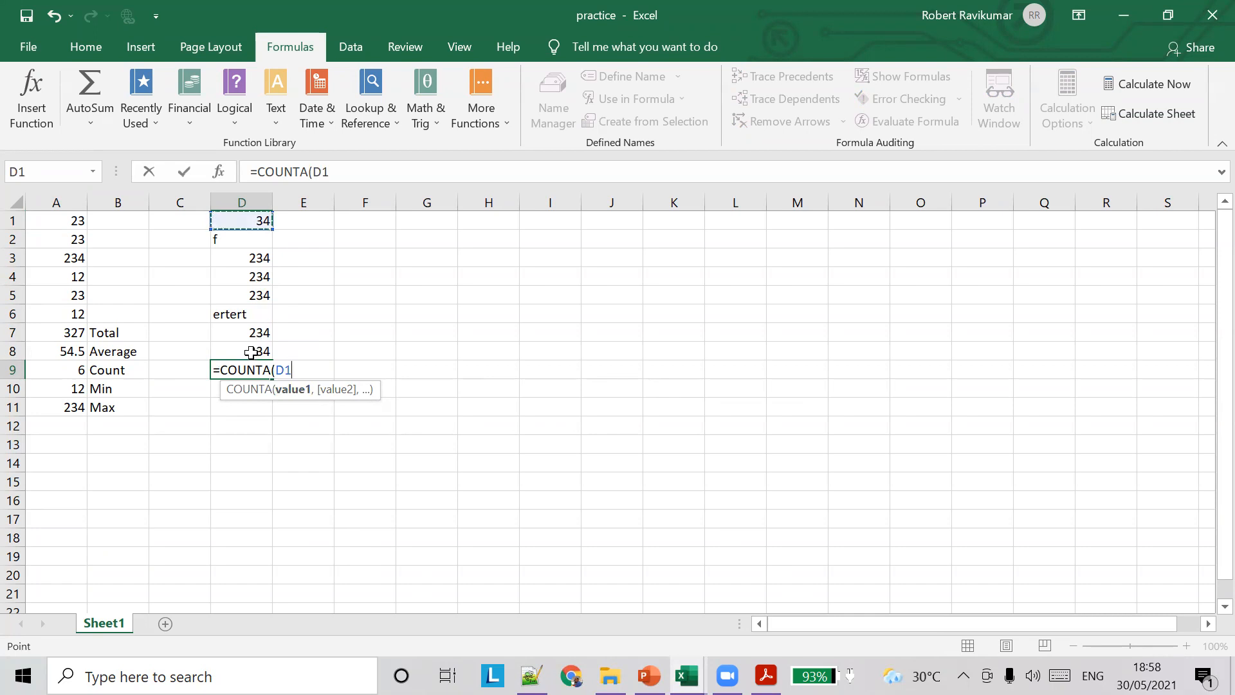
{"action": "left_click_drag", "start_coordinate": [243, 226], "coordinate": [264, 349]}
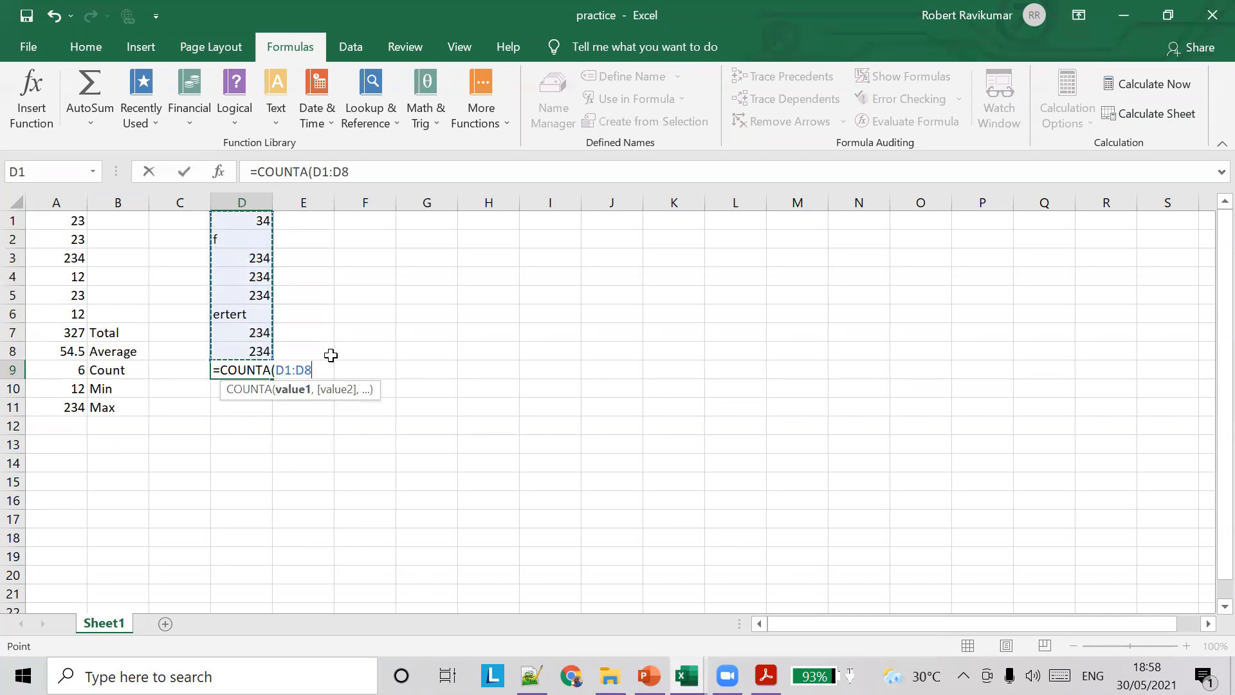
{"action": "type", "text": ")"}
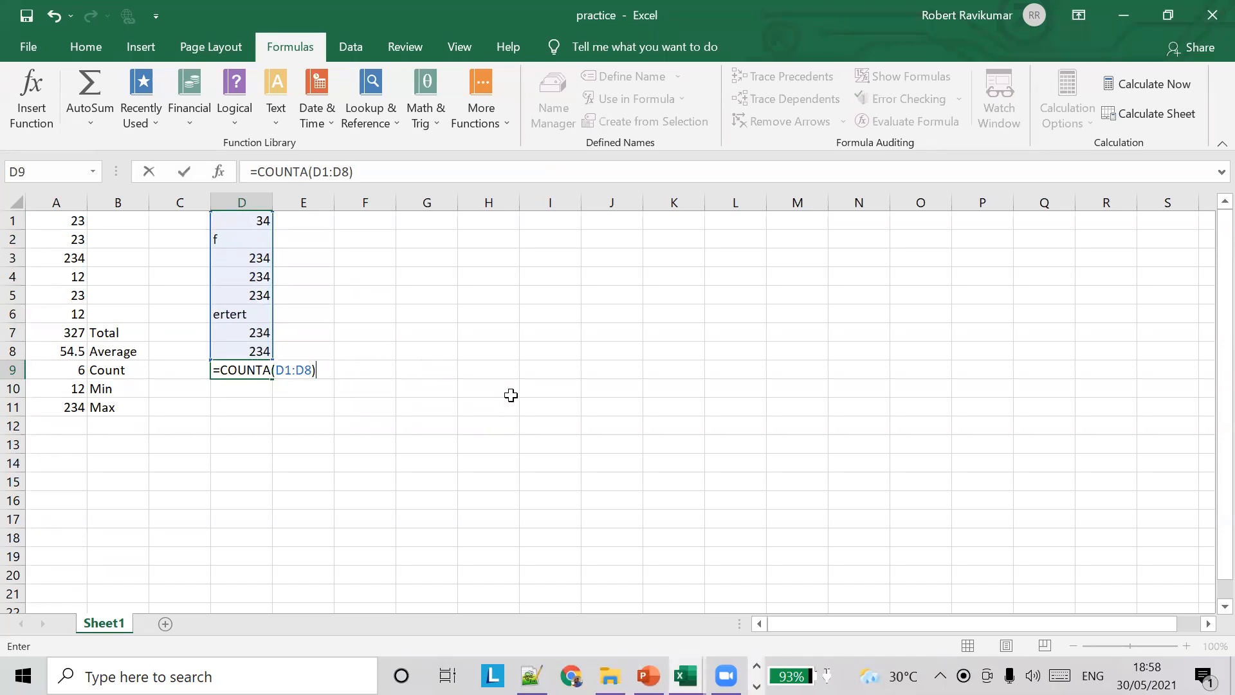
{"action": "key", "text": "Tab"}
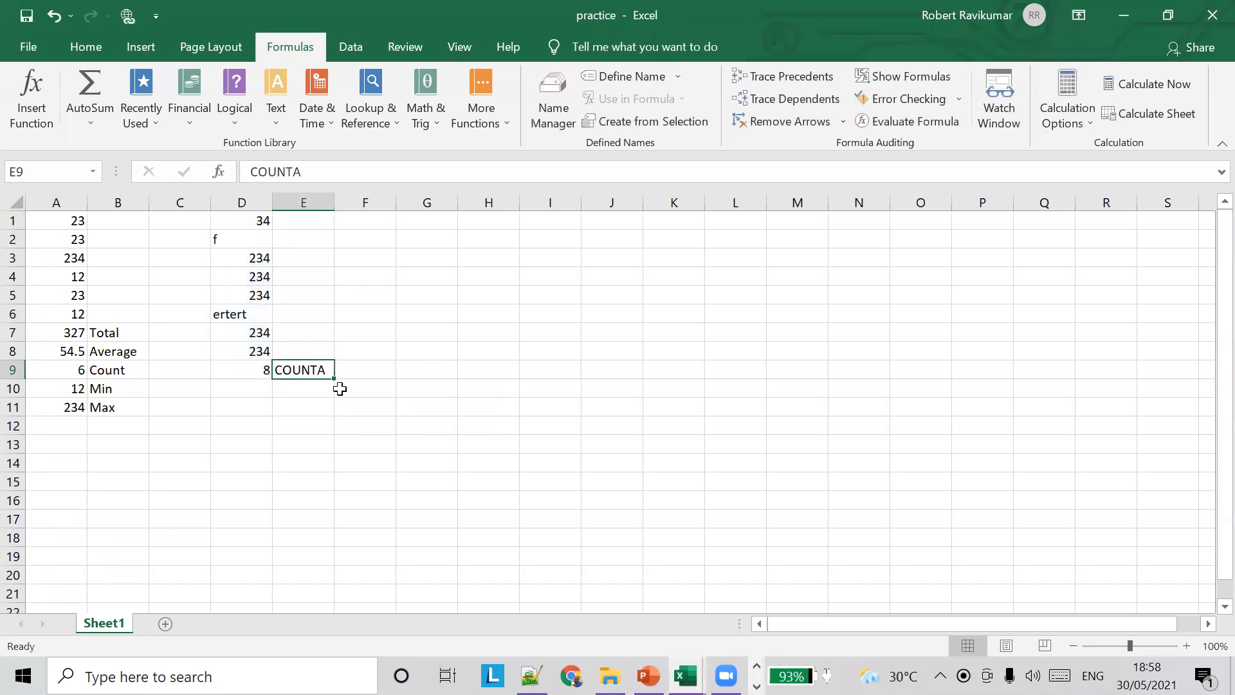
Step: Clear the number in cell D4 to test how COUNTA treats an empty cell
{"action": "left_click", "coordinate": [255, 277]}
{"action": "key", "text": "BackSpace"}
{"action": "key", "text": "Tab"}
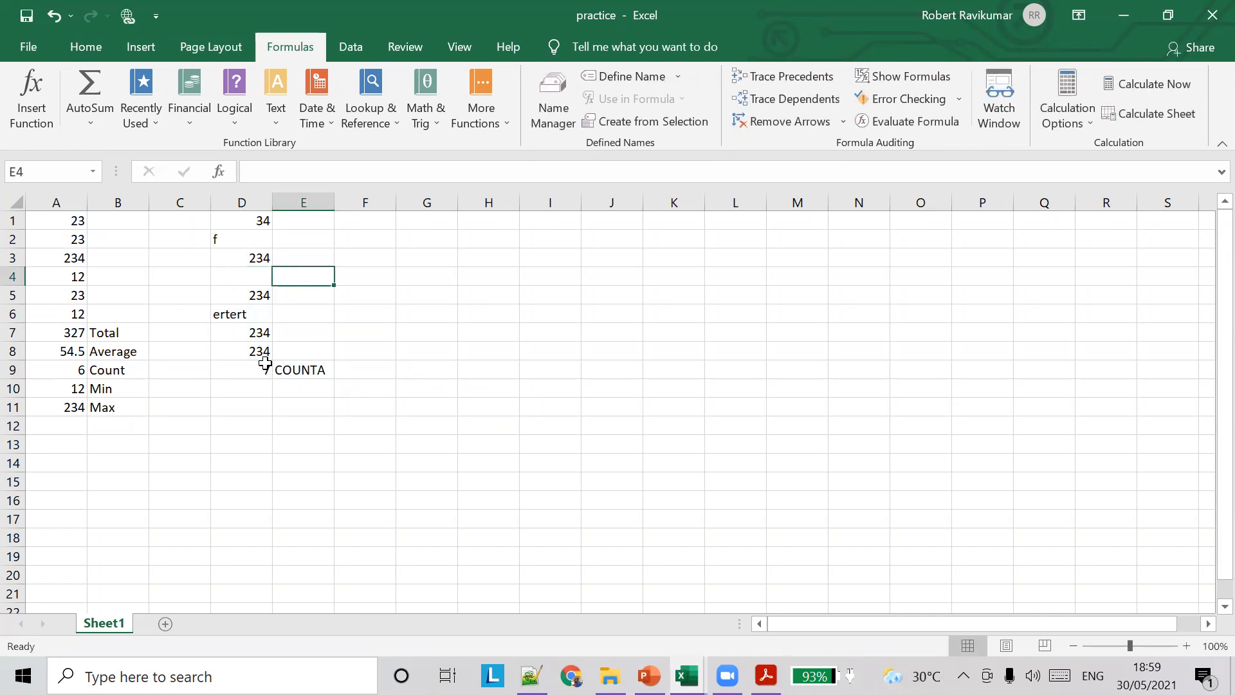
Step: Count only the numeric cells of the test column in D10 with the formula =COUNT(D1:D8)
{"action": "left_click", "coordinate": [249, 385]}
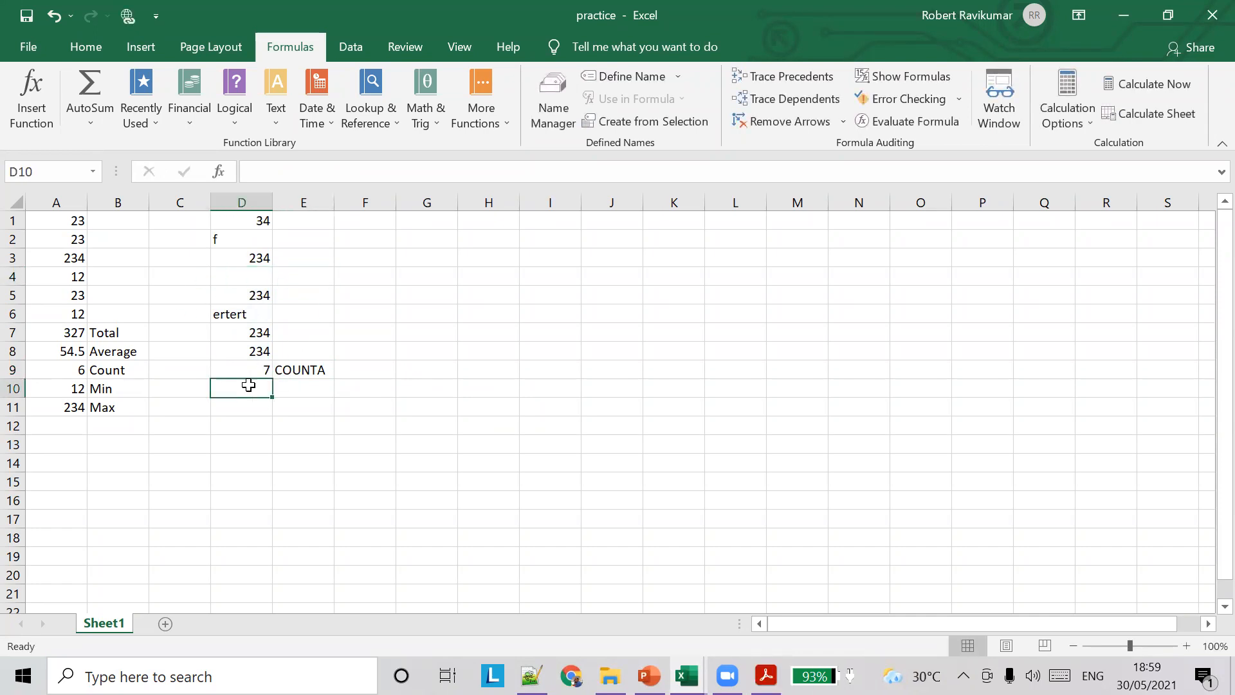
{"action": "type", "text": "=COUN"}
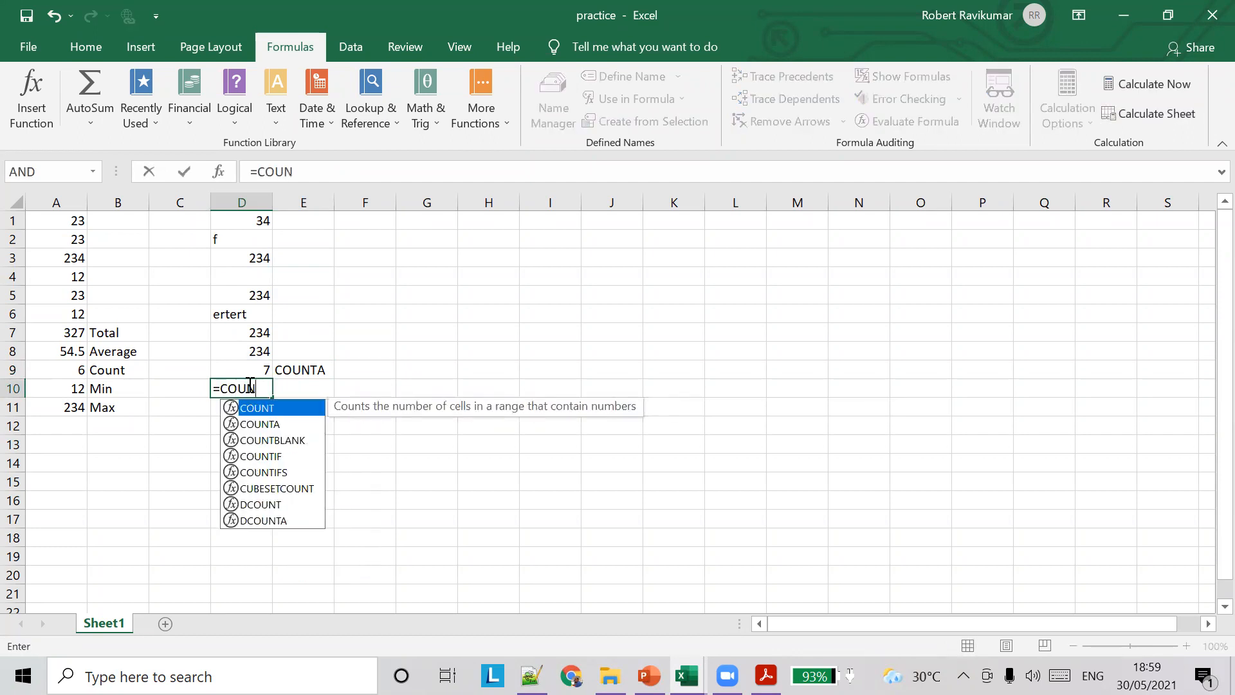
{"action": "key", "text": "Return"}
{"action": "left_click", "coordinate": [249, 385]}
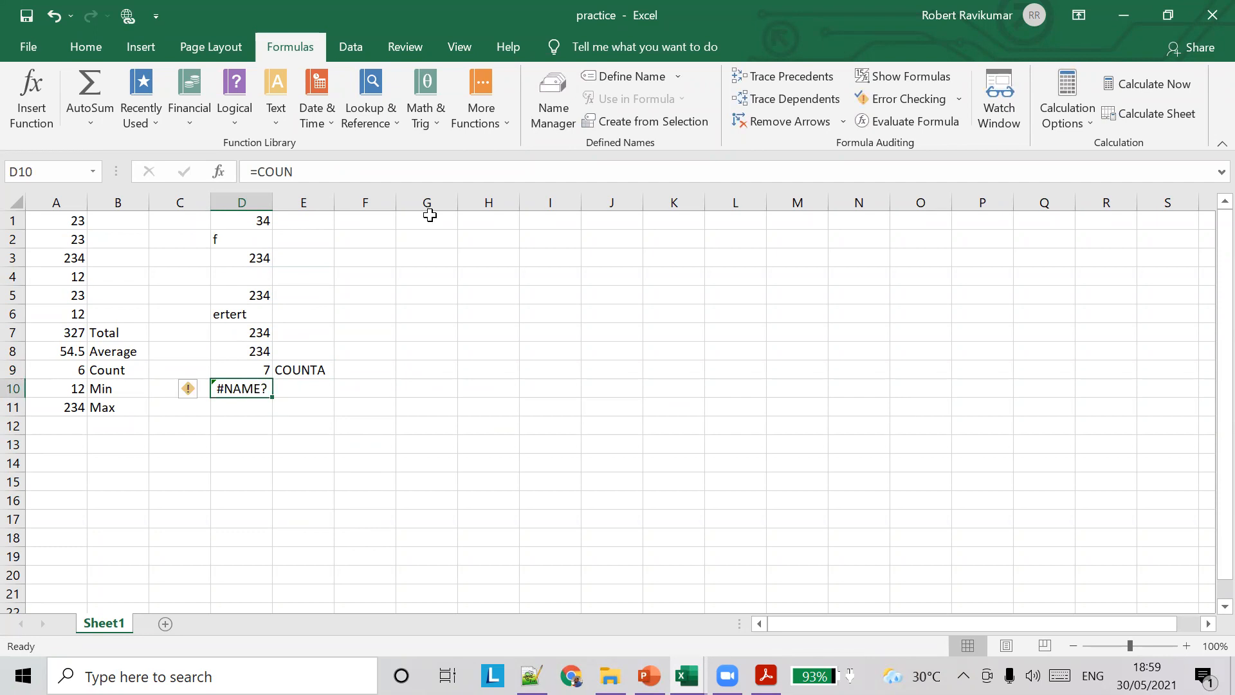
{"action": "left_click", "coordinate": [335, 177]}
{"action": "type", "text": "T"}
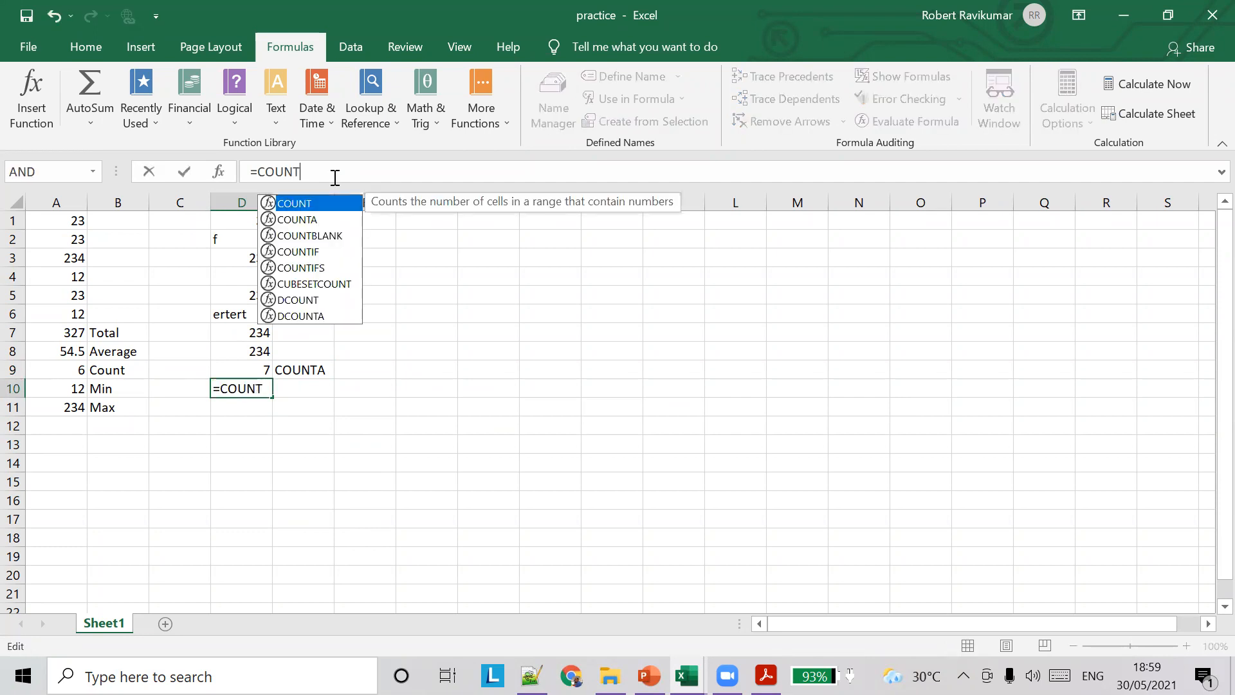
{"action": "type", "text": "("}
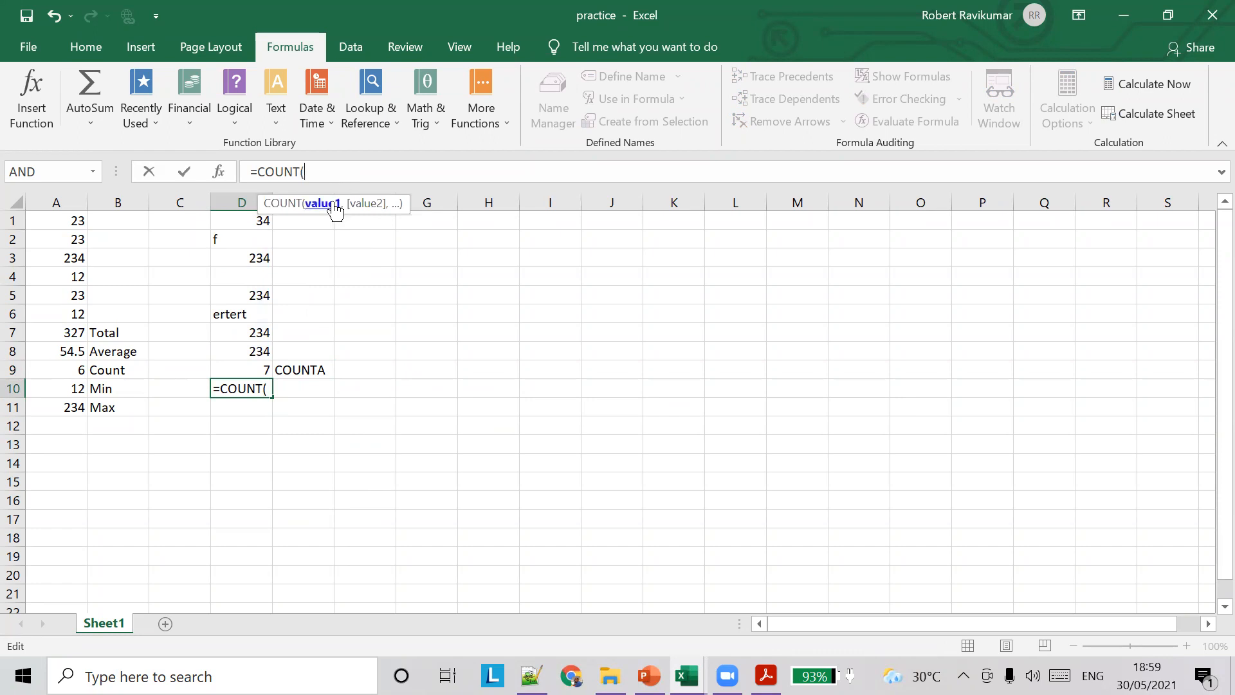
{"action": "left_click", "coordinate": [243, 219]}
{"action": "left_click_drag", "start_coordinate": [243, 219], "coordinate": [245, 348]}
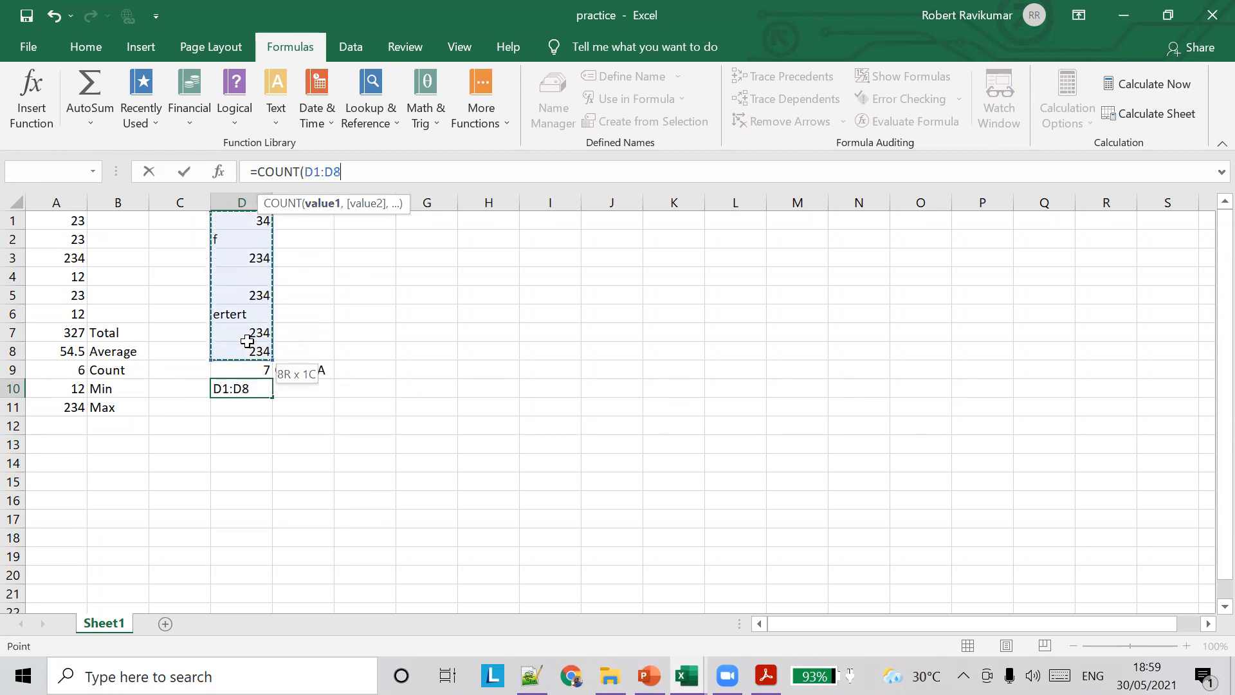
{"action": "left_click", "coordinate": [245, 394]}
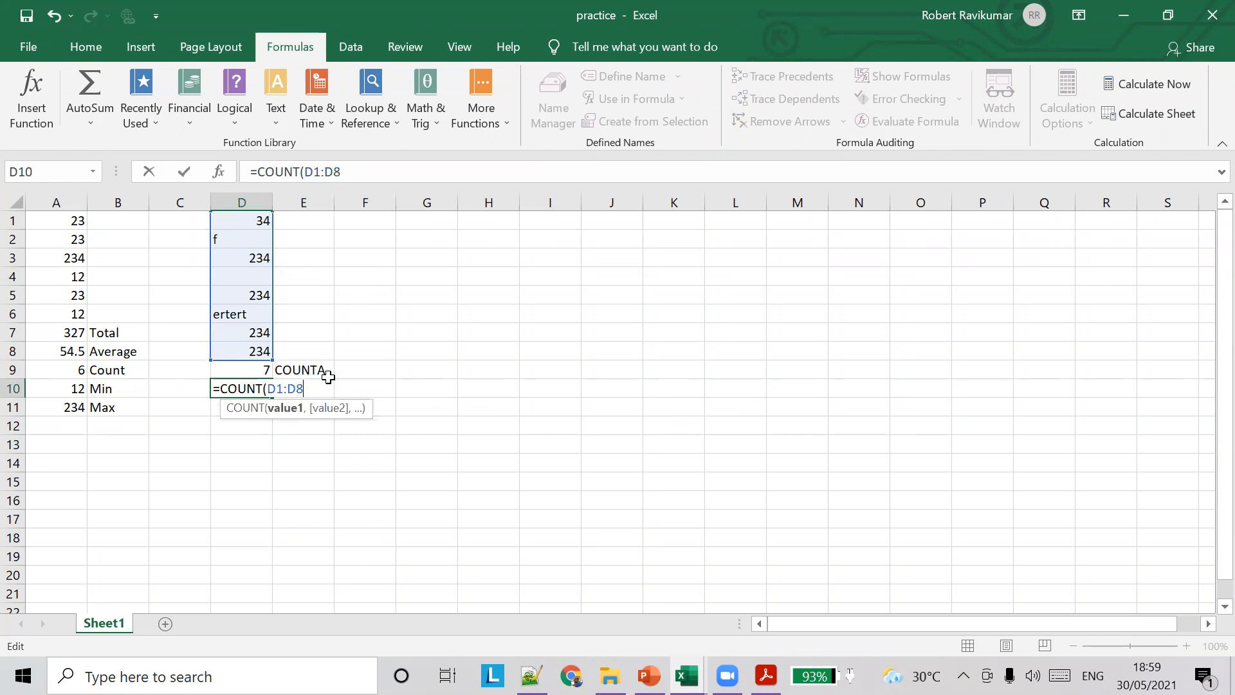
{"action": "type", "text": ")"}
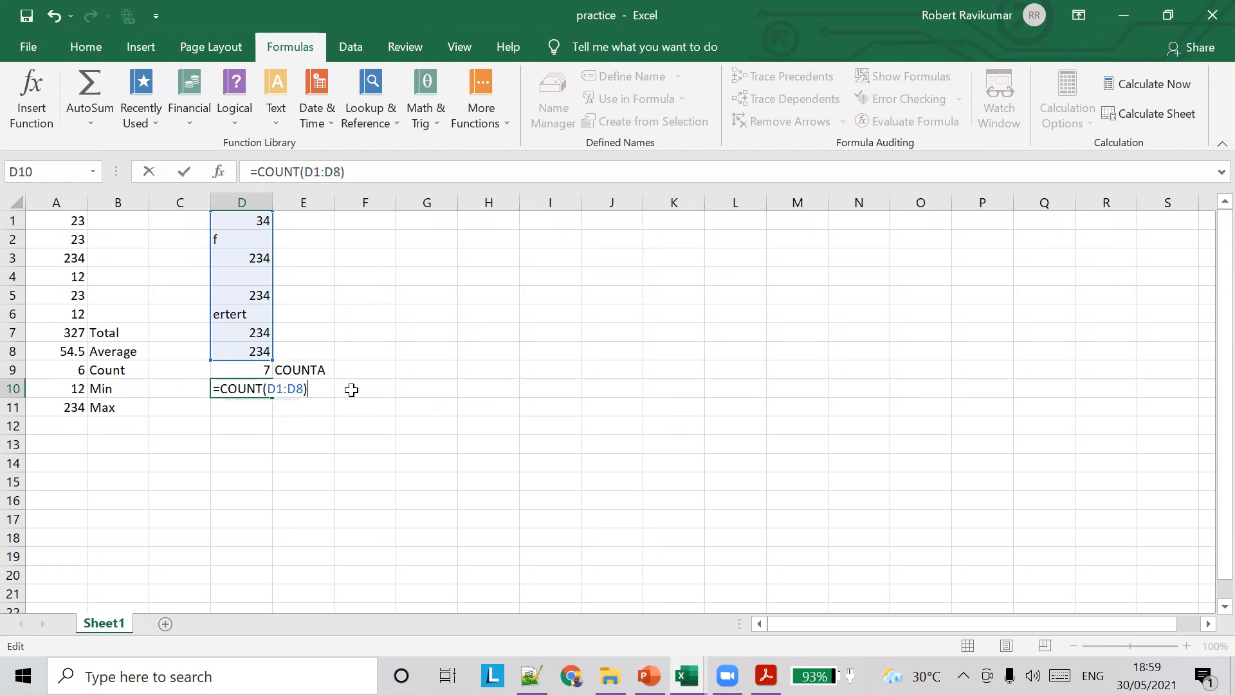
{"action": "key", "text": "Tab"}
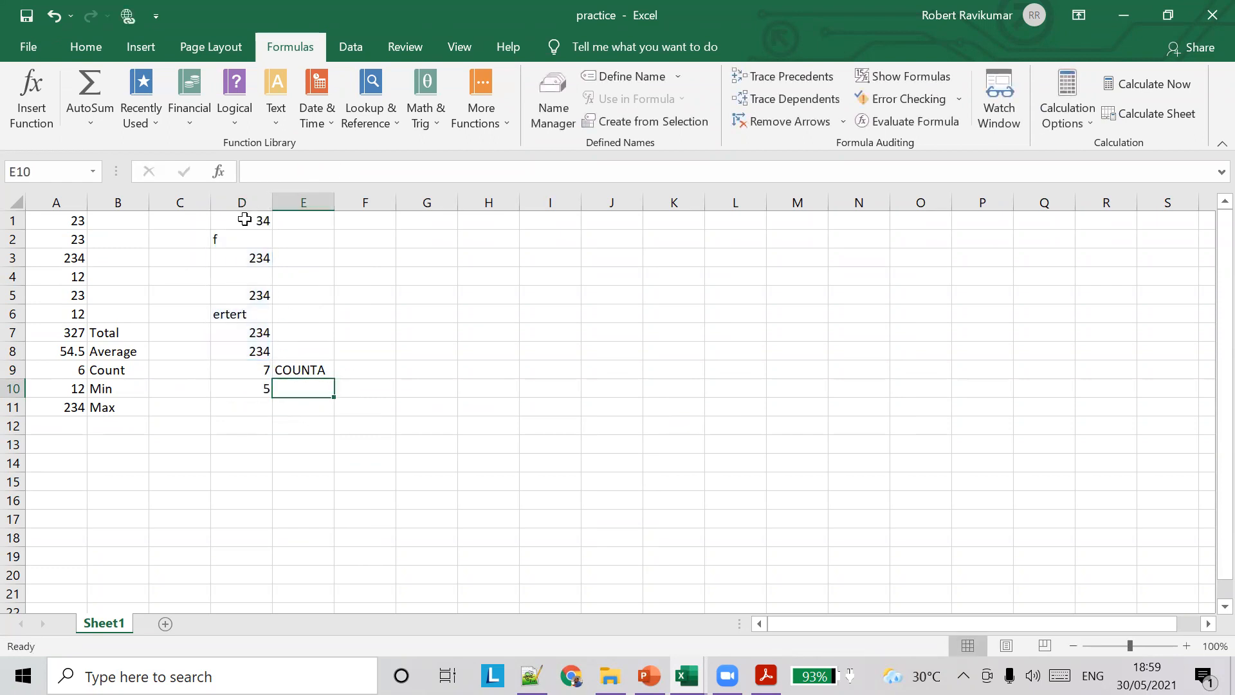
Step: Enter 12 in the empty cell D4 and replace the text in D2 with 23 to test both count formulas
{"action": "left_click_drag", "start_coordinate": [244, 220], "coordinate": [258, 355]}
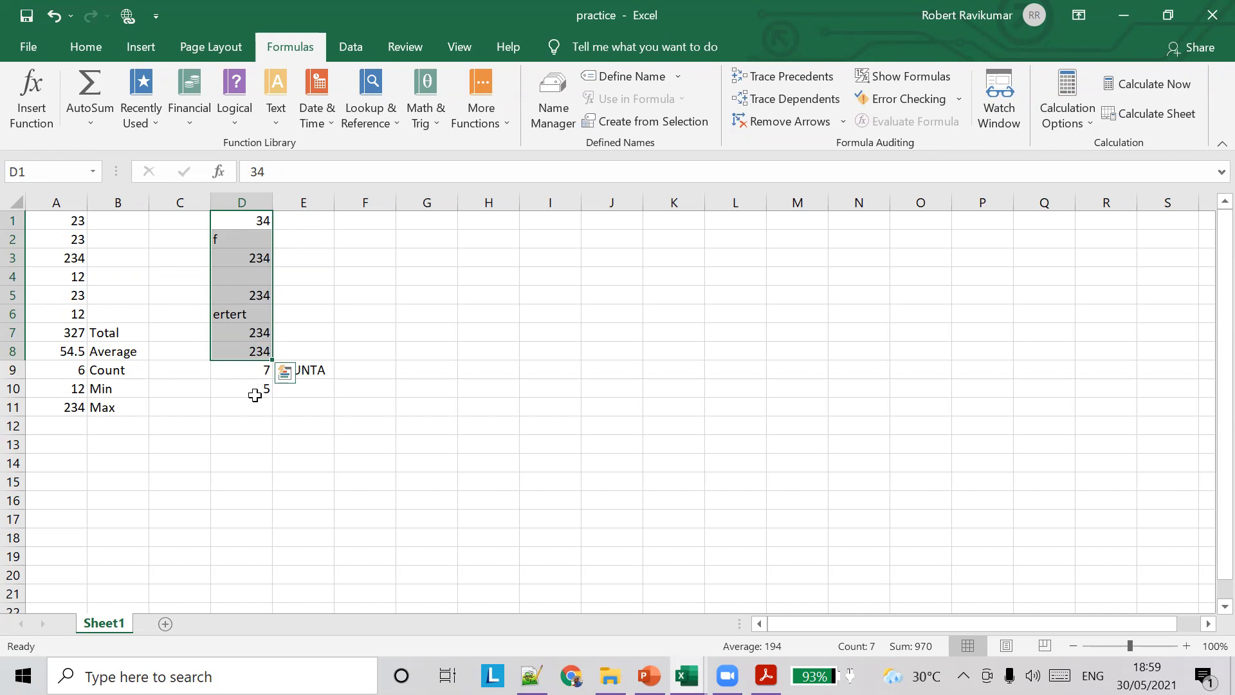
{"action": "left_click", "coordinate": [252, 278]}
{"action": "type", "text": "12"}
{"action": "key", "text": "Tab"}
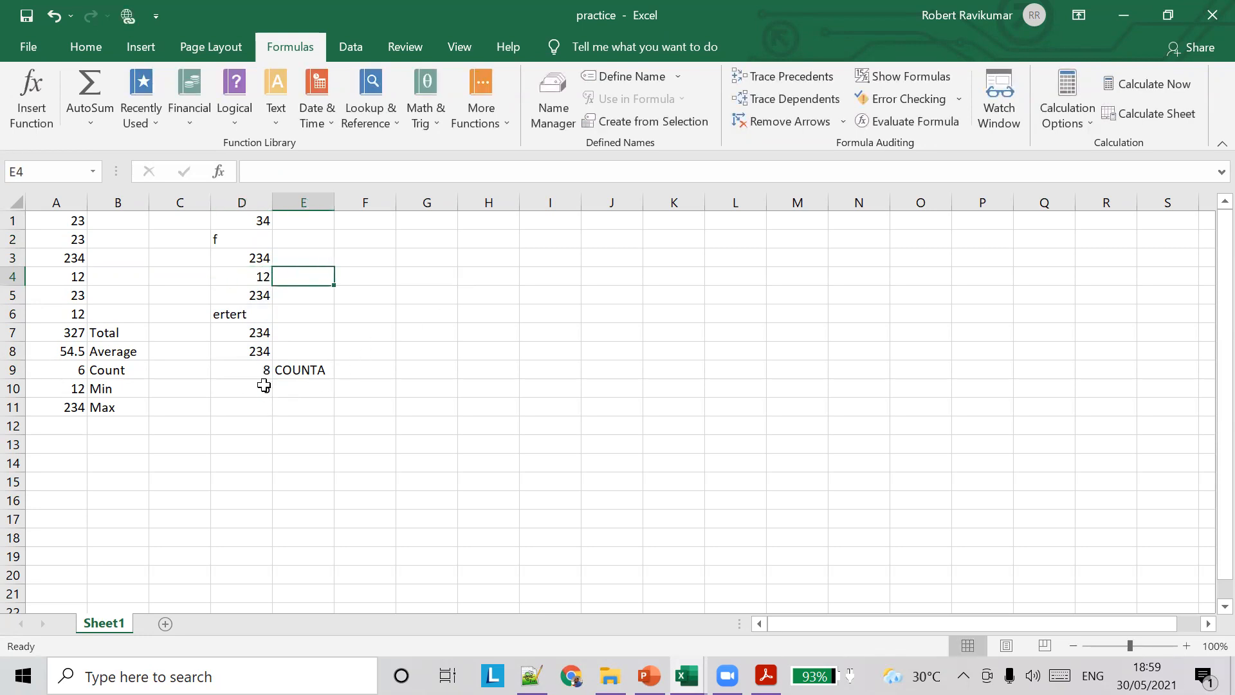
{"action": "left_click", "coordinate": [249, 240]}
{"action": "type", "text": "23"}
{"action": "key", "text": "Return"}
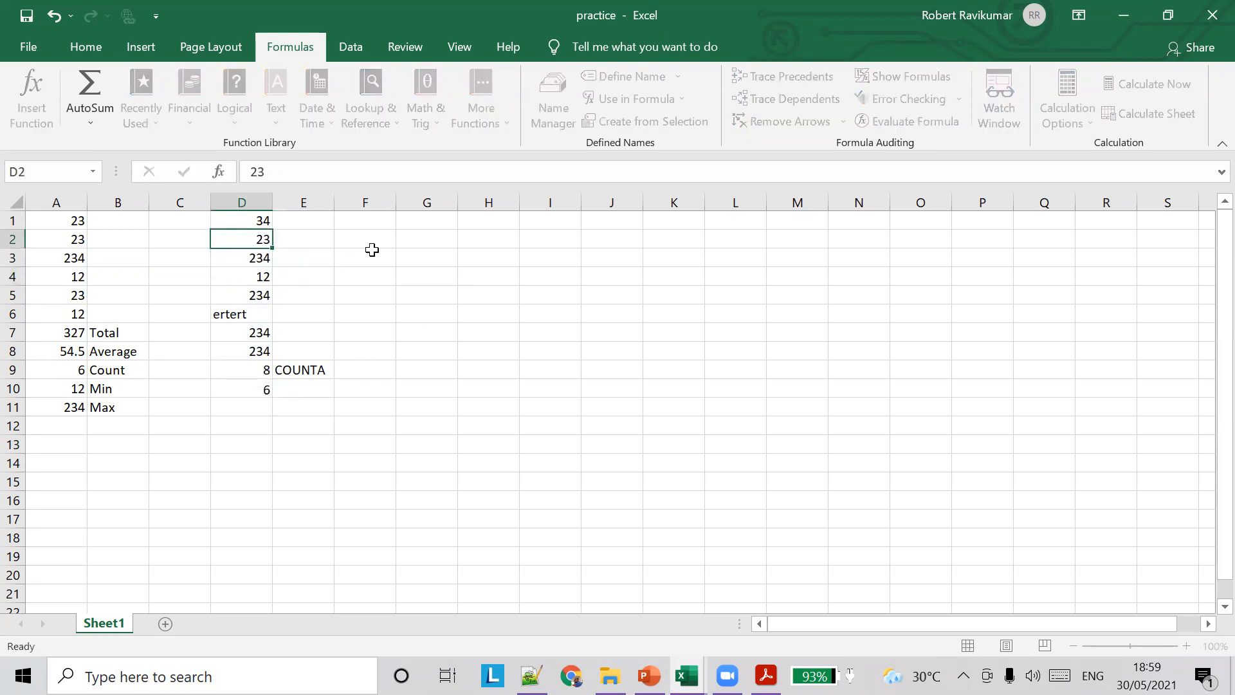
Step: Replace the text in cell D6 with the number 23
{"action": "key", "text": "Tab"}
{"action": "left_click", "coordinate": [246, 296]}
{"action": "left_click", "coordinate": [248, 319]}
{"action": "type", "text": "23"}
{"action": "key", "text": "Tab"}
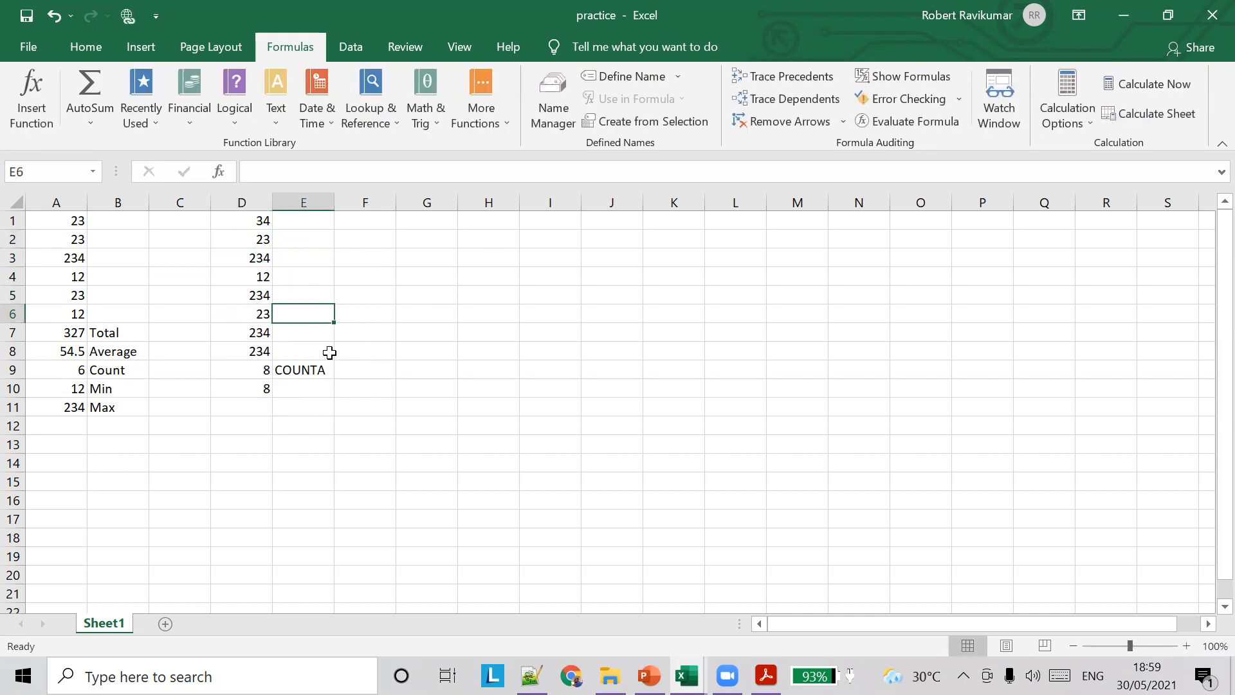
Step: Replace the numbers in cells D4 and D5 with the text sdf to test how COUNT and COUNTA treat text
{"action": "left_click", "coordinate": [259, 276]}
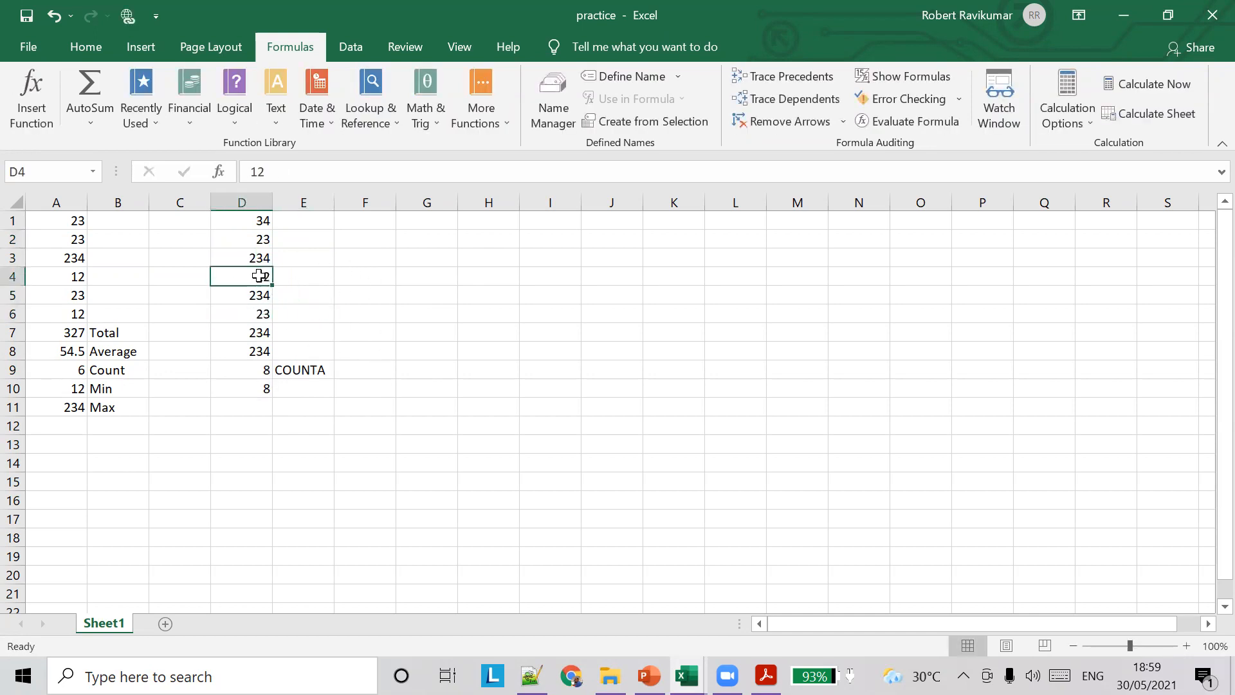
{"action": "type", "text": "sdf"}
{"action": "left_click", "coordinate": [375, 276]}
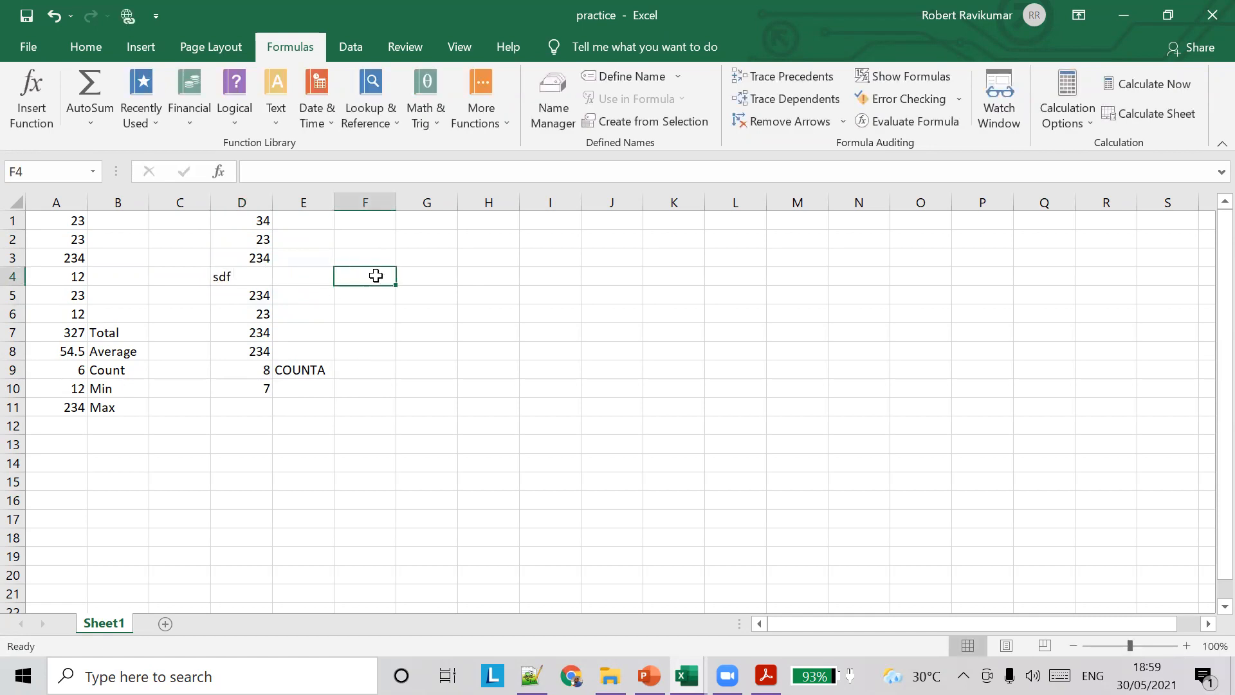
{"action": "left_click", "coordinate": [234, 298]}
{"action": "type", "text": "sdf"}
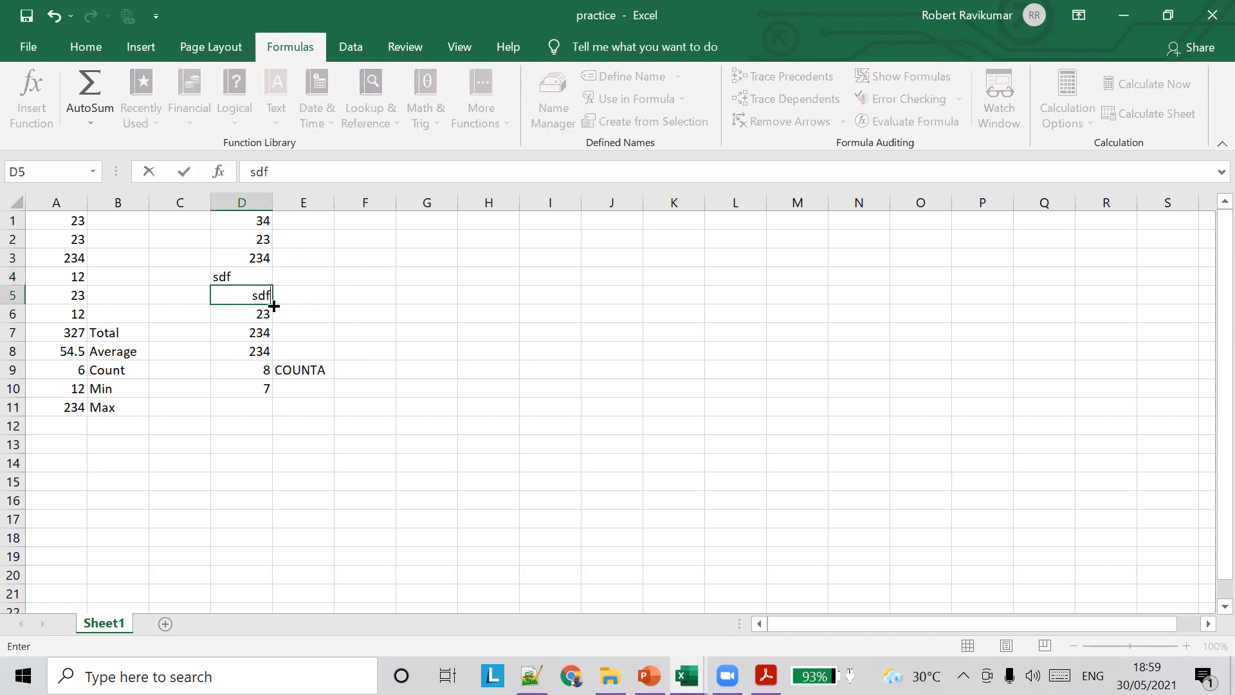
{"action": "left_click", "coordinate": [354, 296]}
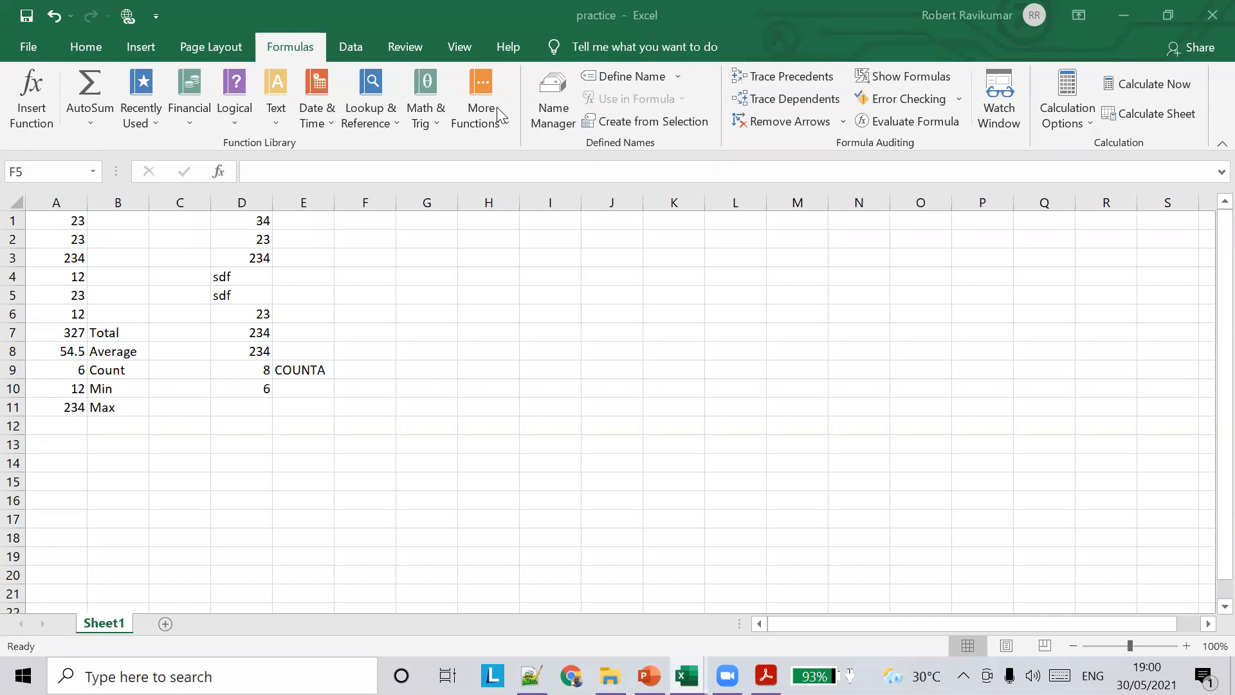
Step: Switch to the PowerPoint lesson and review the Sorting data slide that follows the COUNT function slide
{"action": "left_click", "coordinate": [649, 676]}
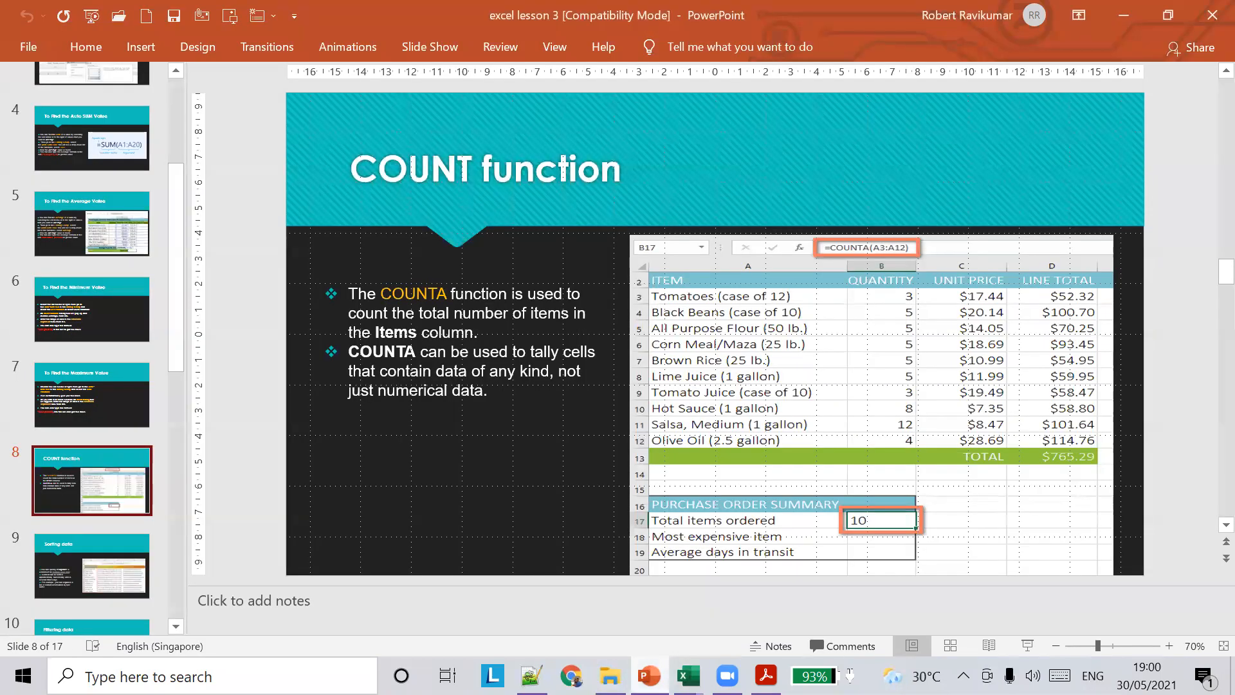
{"action": "scroll", "coordinate": [131, 538], "scroll_direction": "down", "scroll_amount": 3}
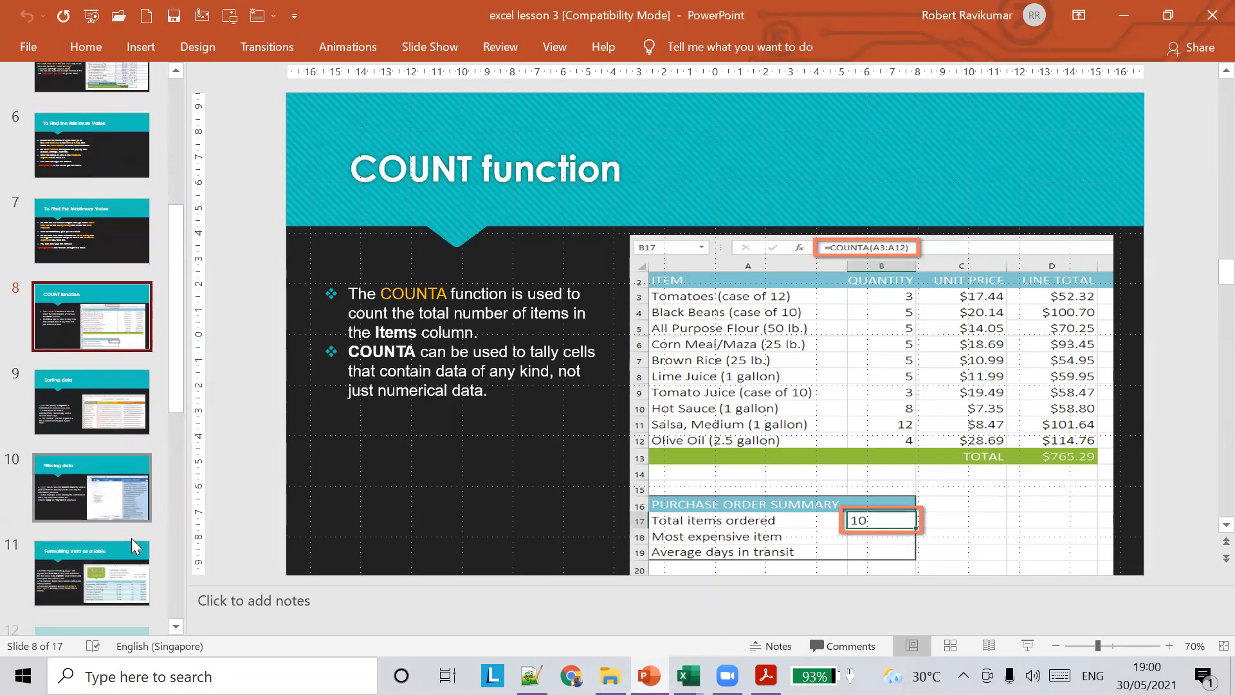
{"action": "scroll", "coordinate": [131, 537], "scroll_direction": "up", "scroll_amount": 2}
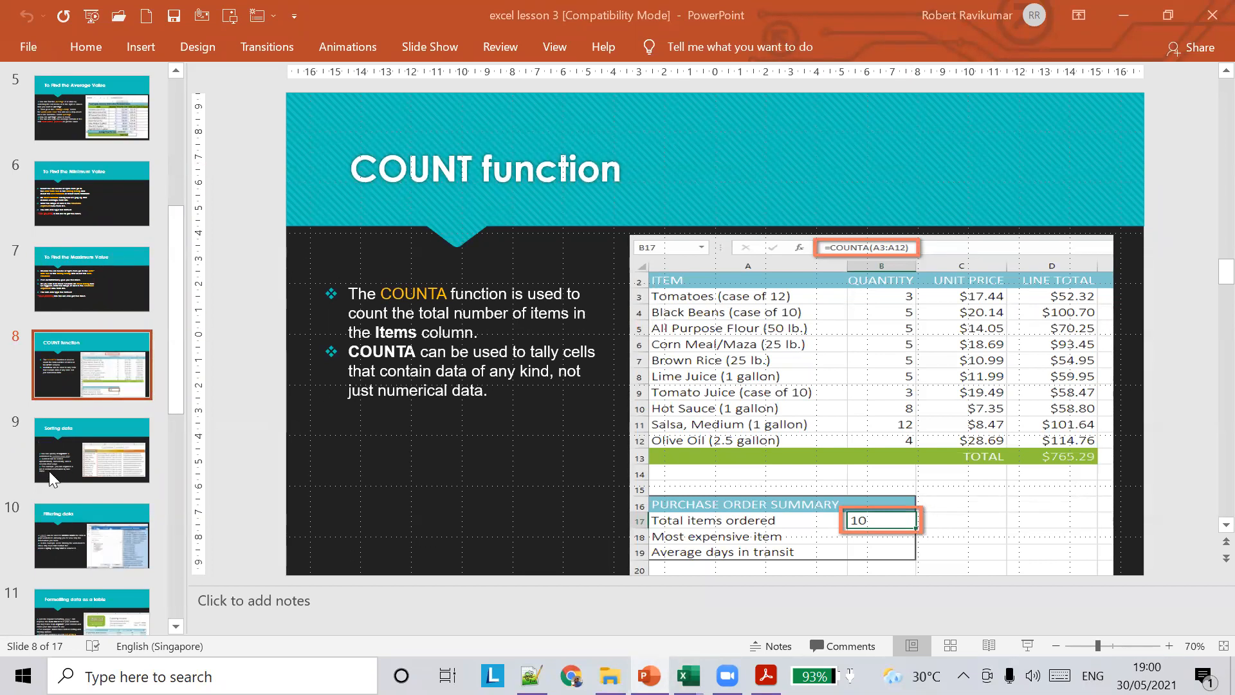
{"action": "left_click", "coordinate": [65, 448]}
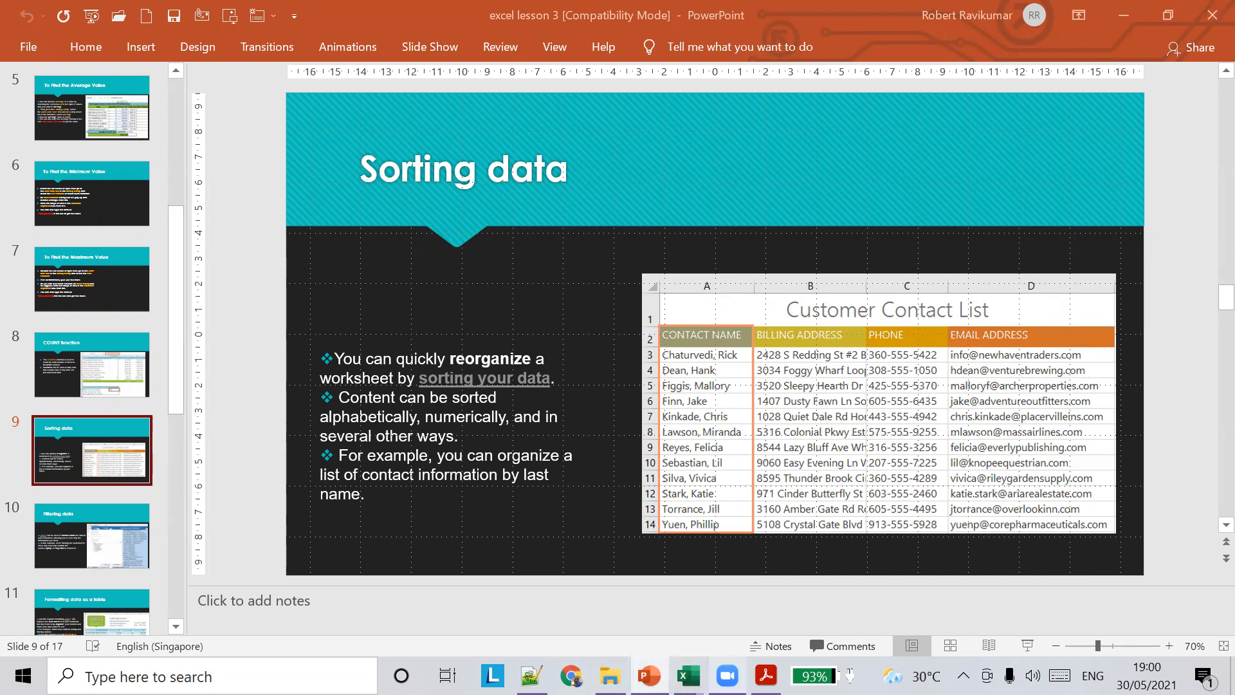
{"action": "scroll", "coordinate": [45, 436], "scroll_direction": "down", "scroll_amount": 3}
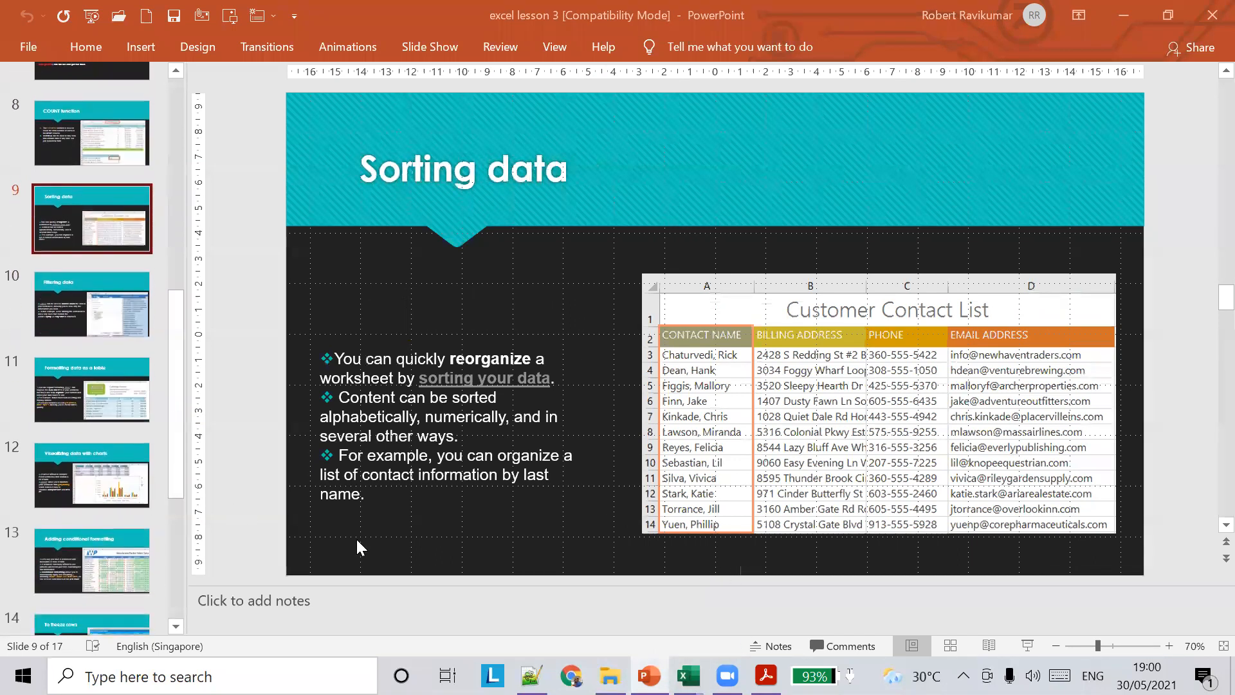
{"action": "mouse_move", "coordinate": [687, 675]}
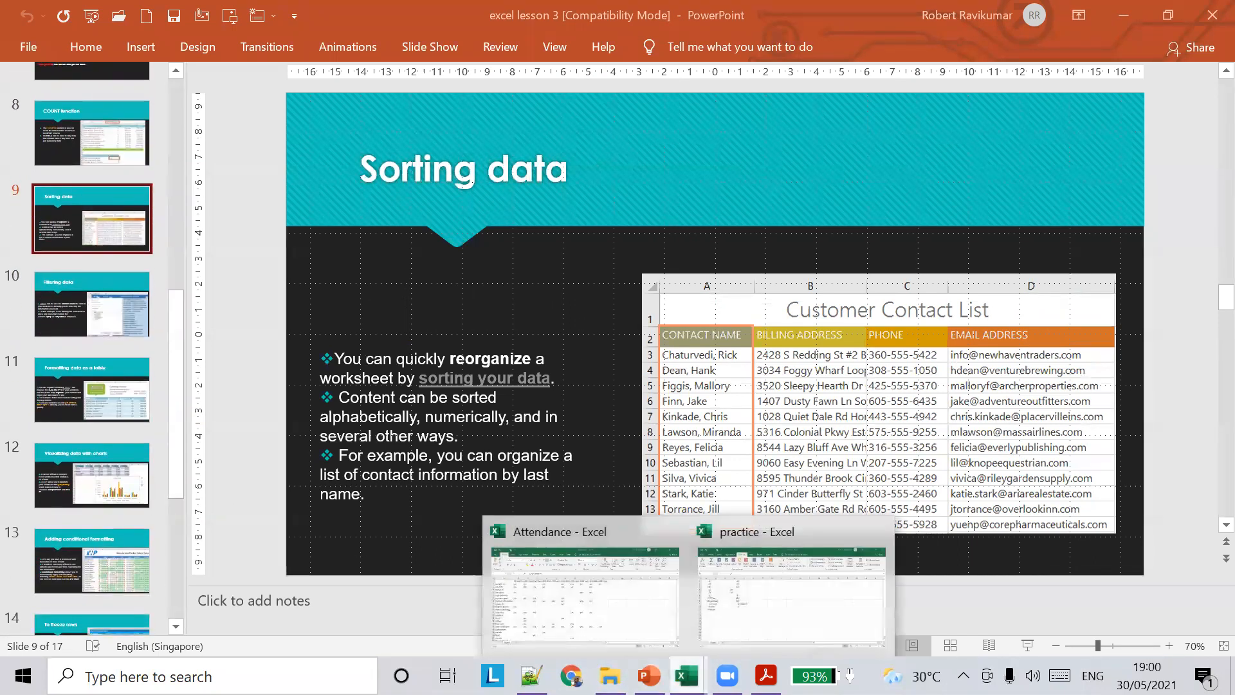
{"action": "left_click", "coordinate": [749, 611]}
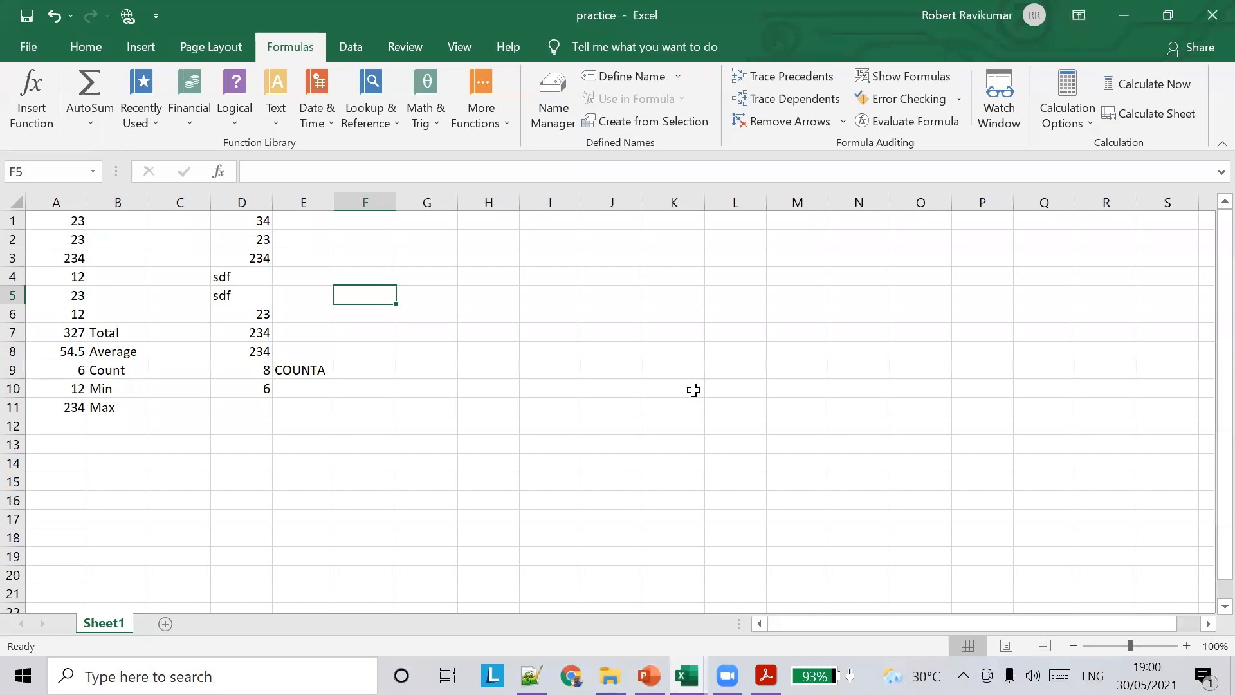
{"action": "left_click", "coordinate": [649, 676]}
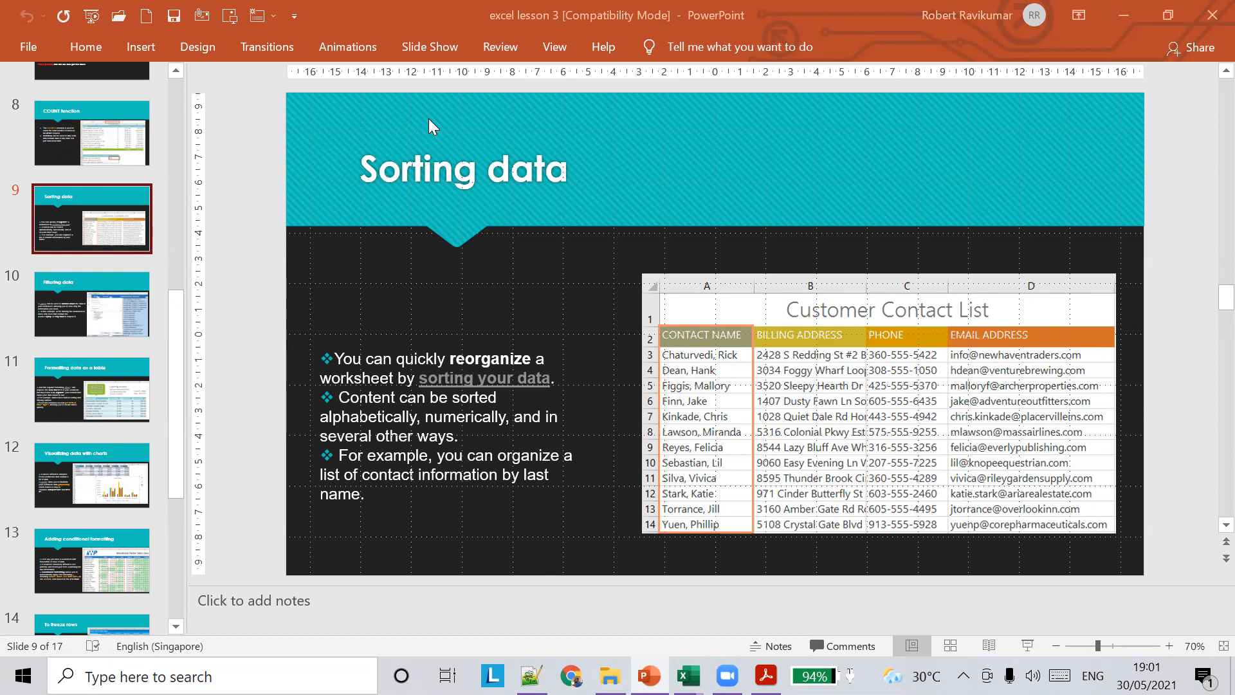
Step: Switch back to the practice workbook in Excel and add a new worksheet
{"action": "mouse_move", "coordinate": [688, 676]}
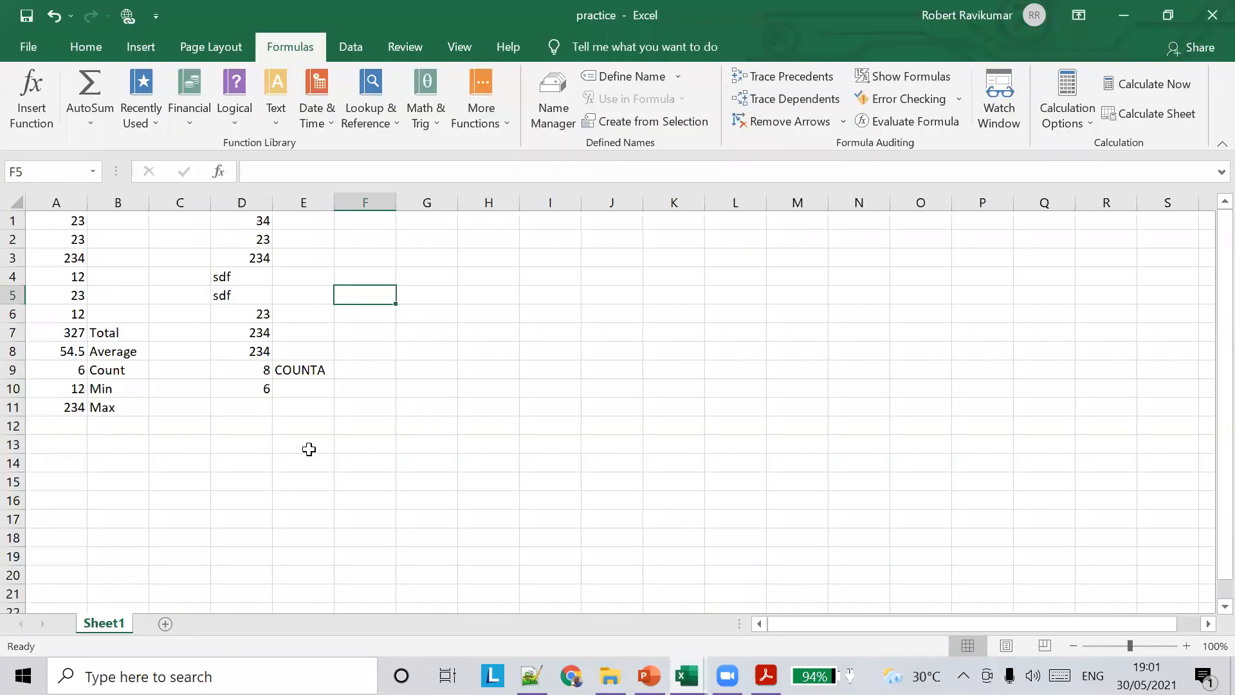
{"action": "left_click", "coordinate": [726, 608]}
{"action": "left_click", "coordinate": [165, 624]}
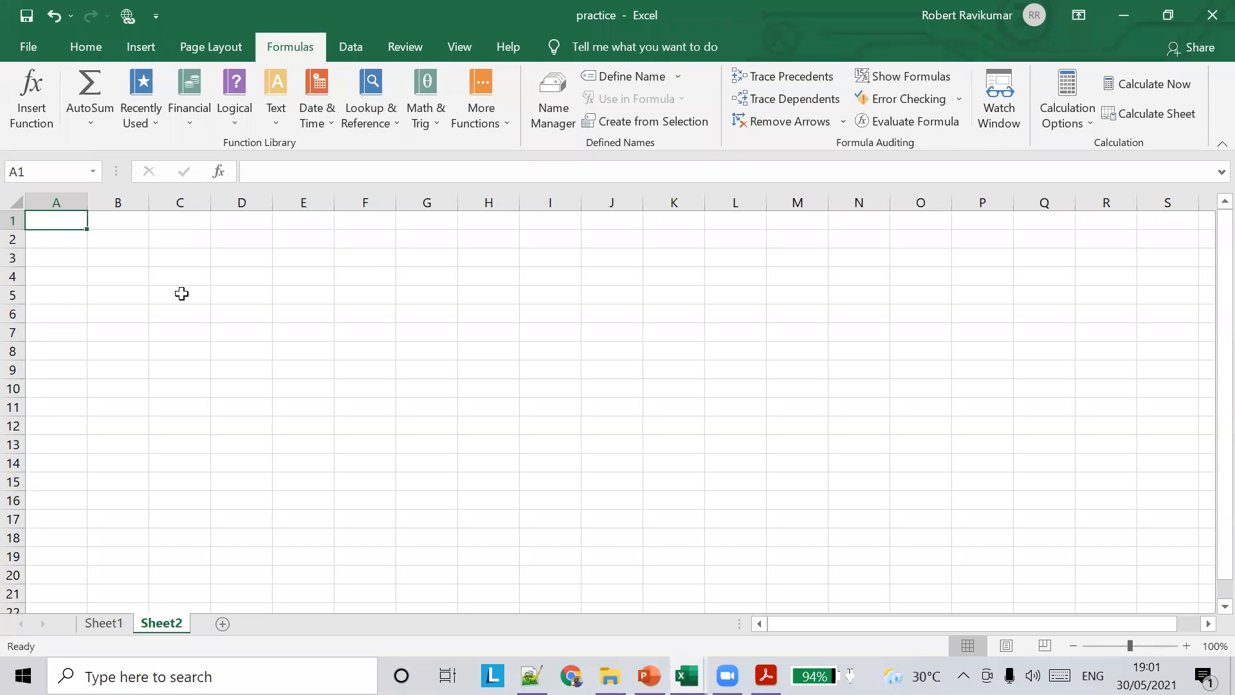
Step: Enter 12423 in cell A1 and 1234 in each of the cells A2 to A4
{"action": "type", "text": "12423"}
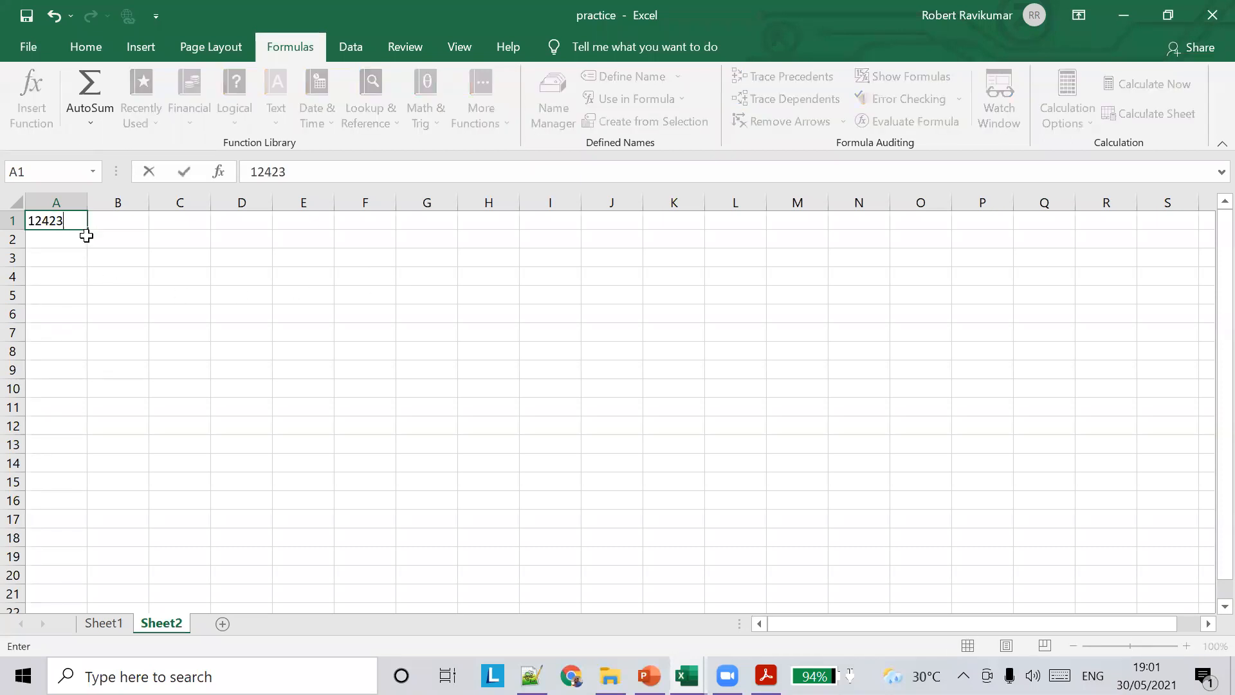
{"action": "key", "text": "Return"}
{"action": "type", "text": "1234"}
{"action": "double_click", "coordinate": [66, 263]}
{"action": "type", "text": "1234"}
{"action": "key", "text": "Return"}
{"action": "type", "text": "1234"}
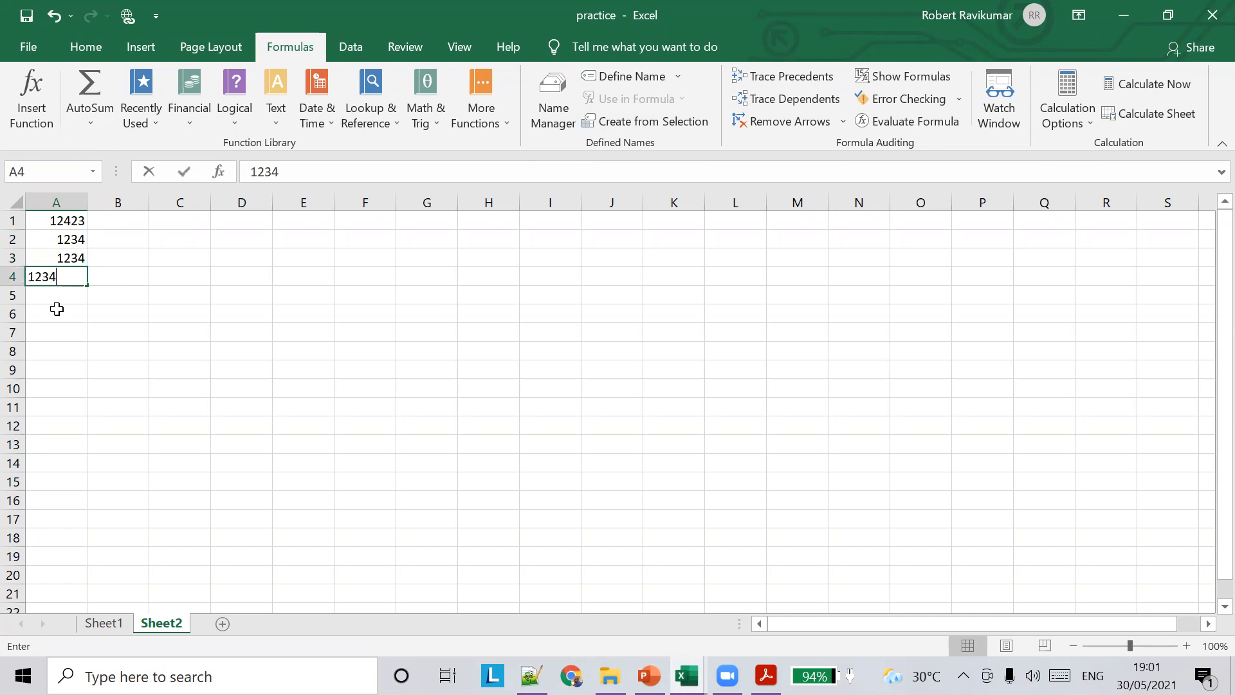
{"action": "key", "text": "Return"}
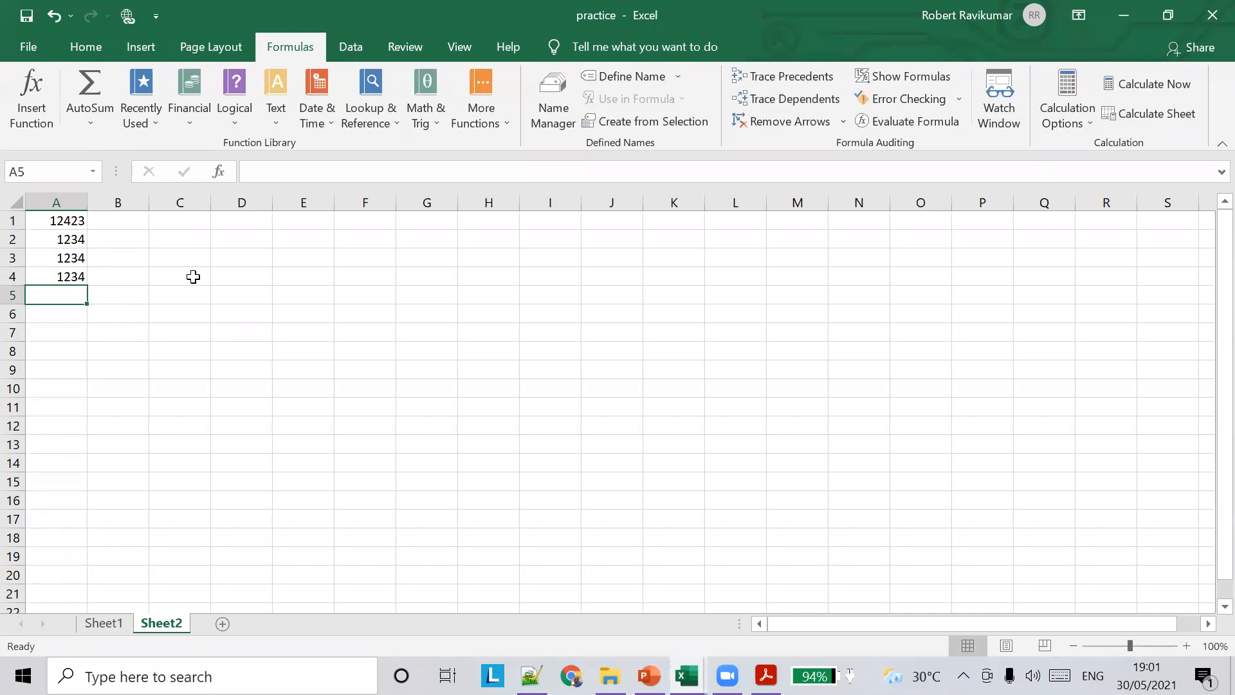
Step: Extend the number column by entering 12341234 in both A5 and A6
{"action": "left_click", "coordinate": [170, 314]}
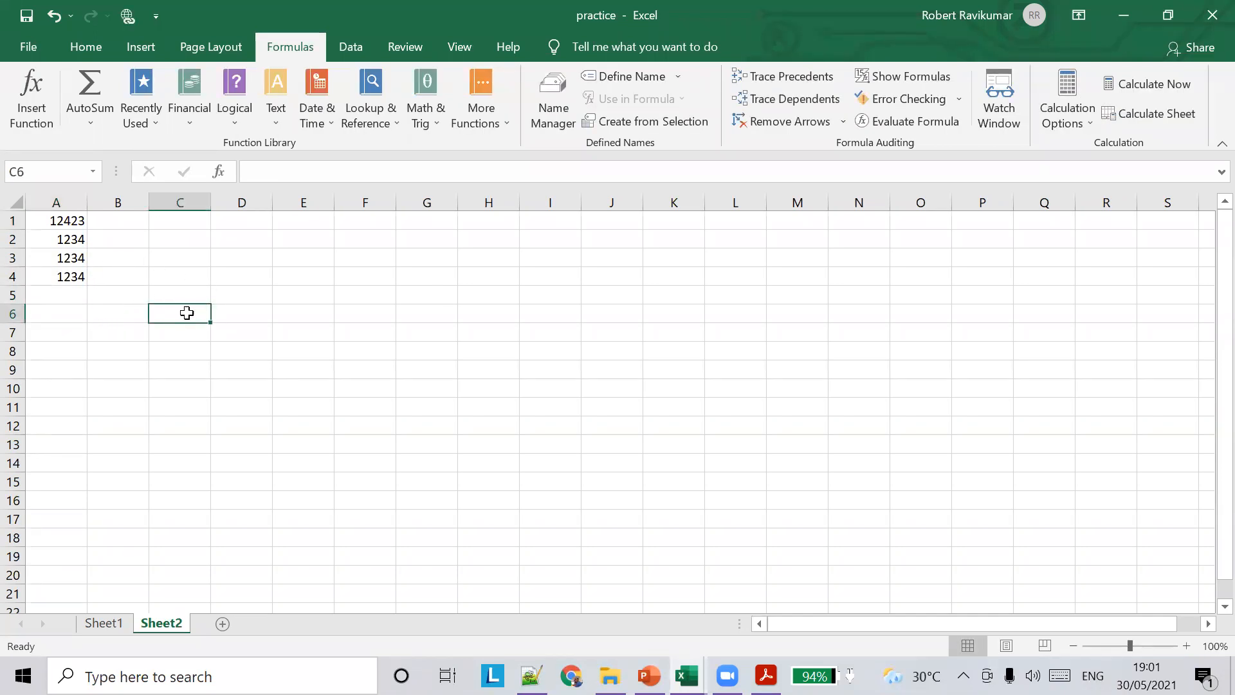
{"action": "left_click", "coordinate": [69, 296]}
{"action": "type", "text": "12341234"}
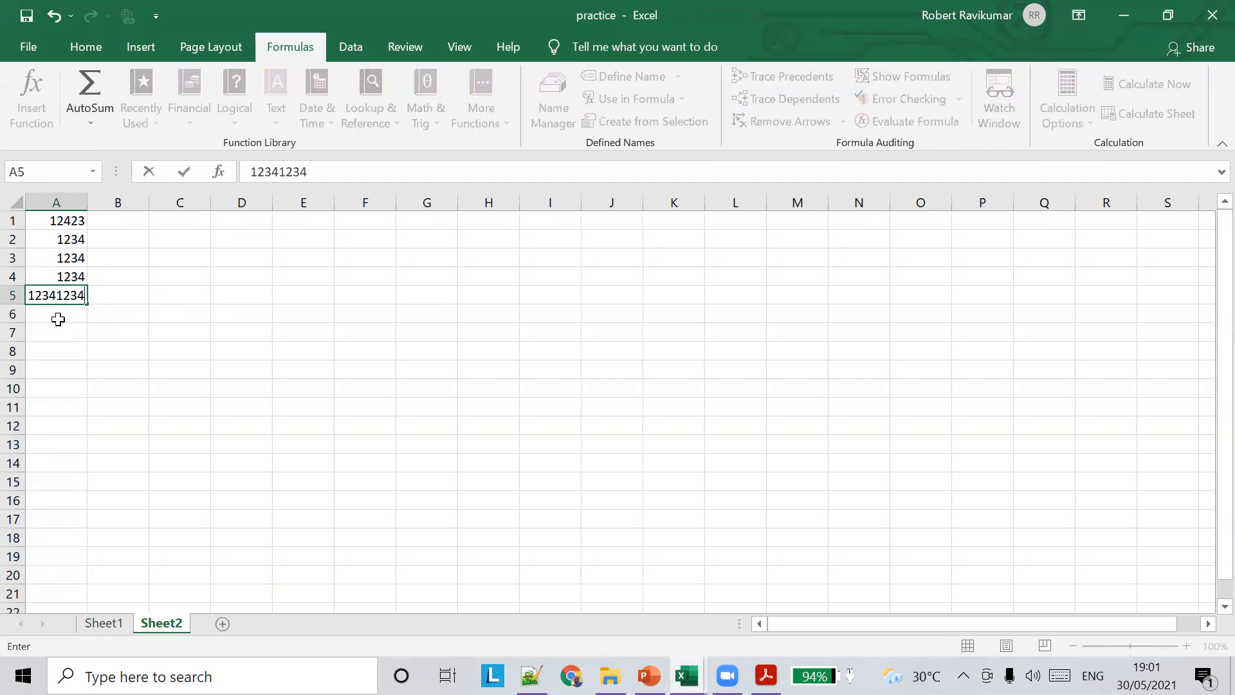
{"action": "key", "text": "Return"}
{"action": "type", "text": "12341234"}
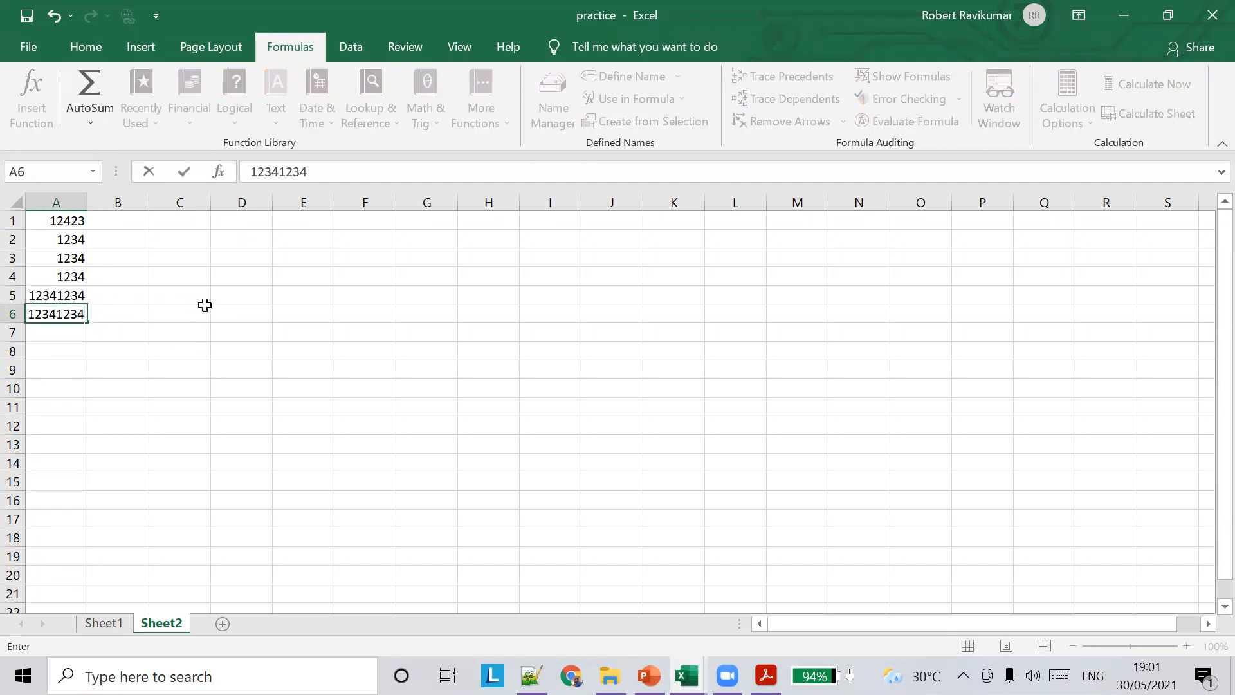
{"action": "left_click", "coordinate": [234, 257]}
Step: Enter the labels TOTAL in D1 and AVERGAE in D2
{"action": "left_click", "coordinate": [236, 220]}
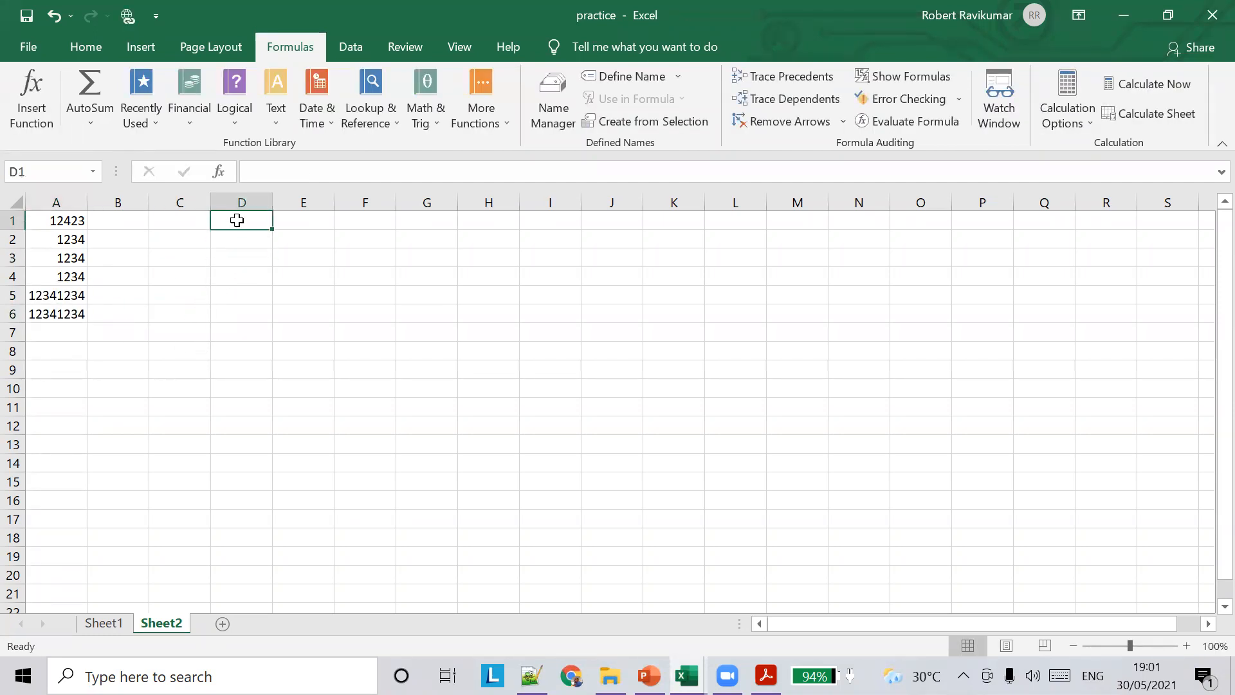
{"action": "type", "text": "T"}
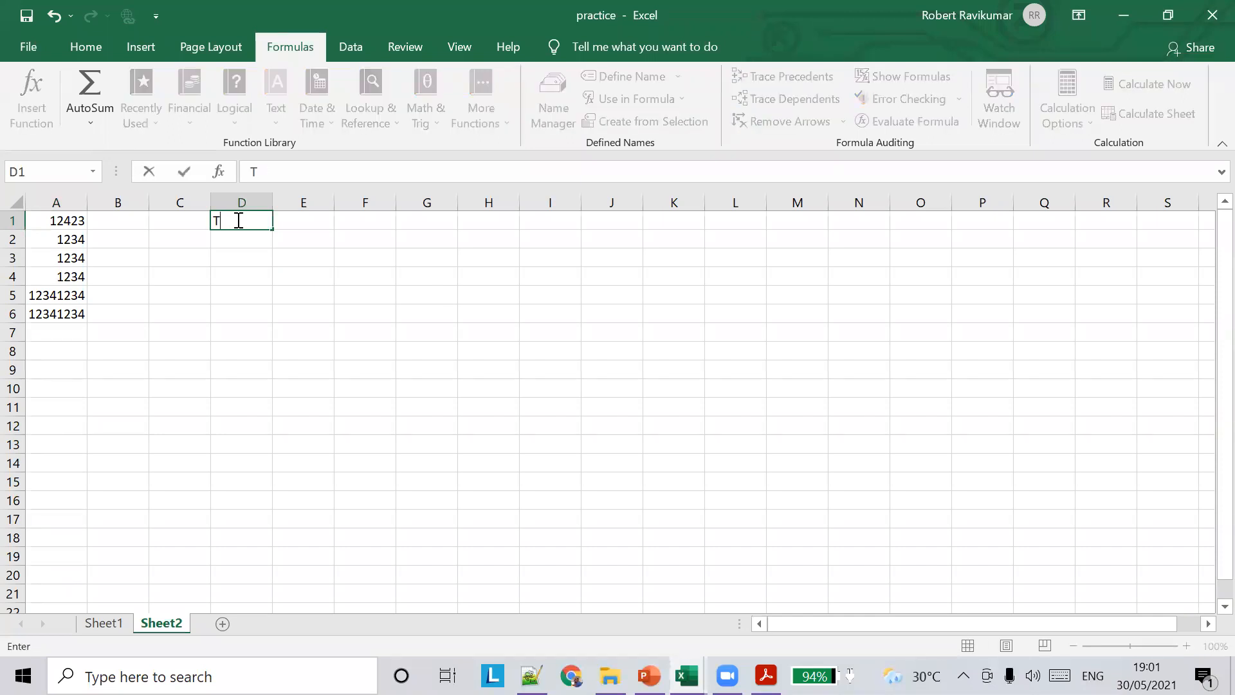
{"action": "type", "text": "OOTAL"}
{"action": "key", "text": "Return"}
{"action": "type", "text": "AVERGAE"}
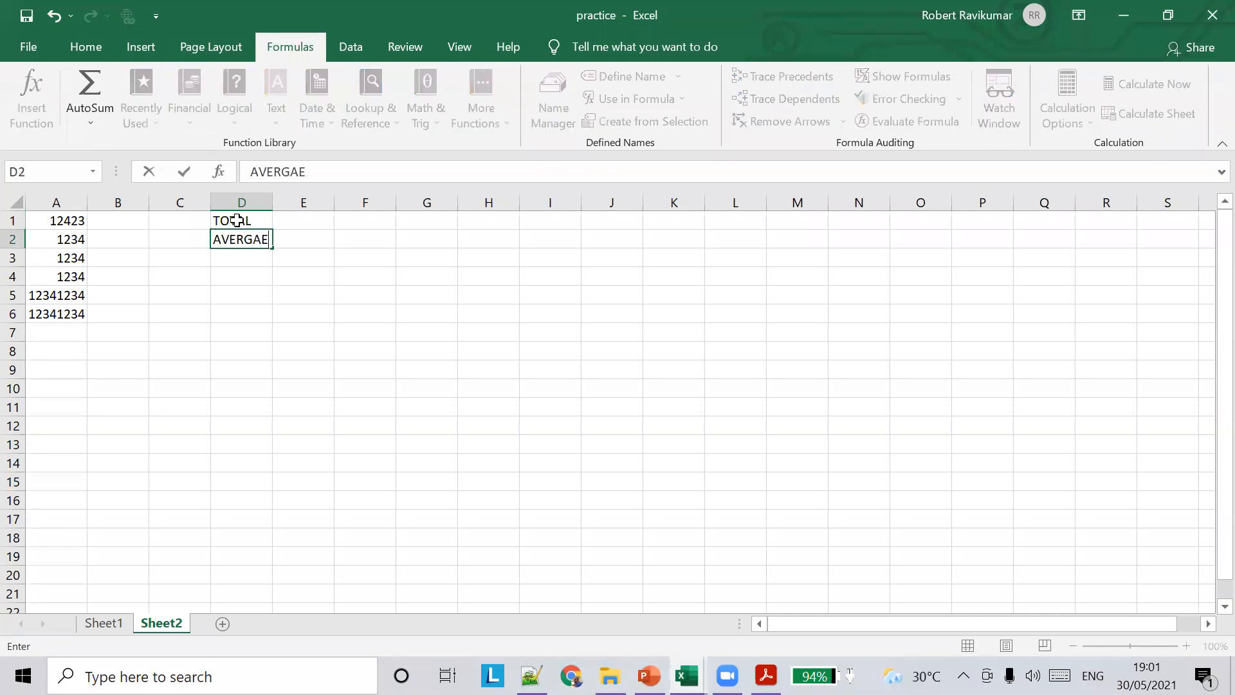
{"action": "key", "text": "shift+Down"}
{"action": "key", "text": "Up"}
{"action": "key", "text": "Down"}
{"action": "key", "text": "Down"}
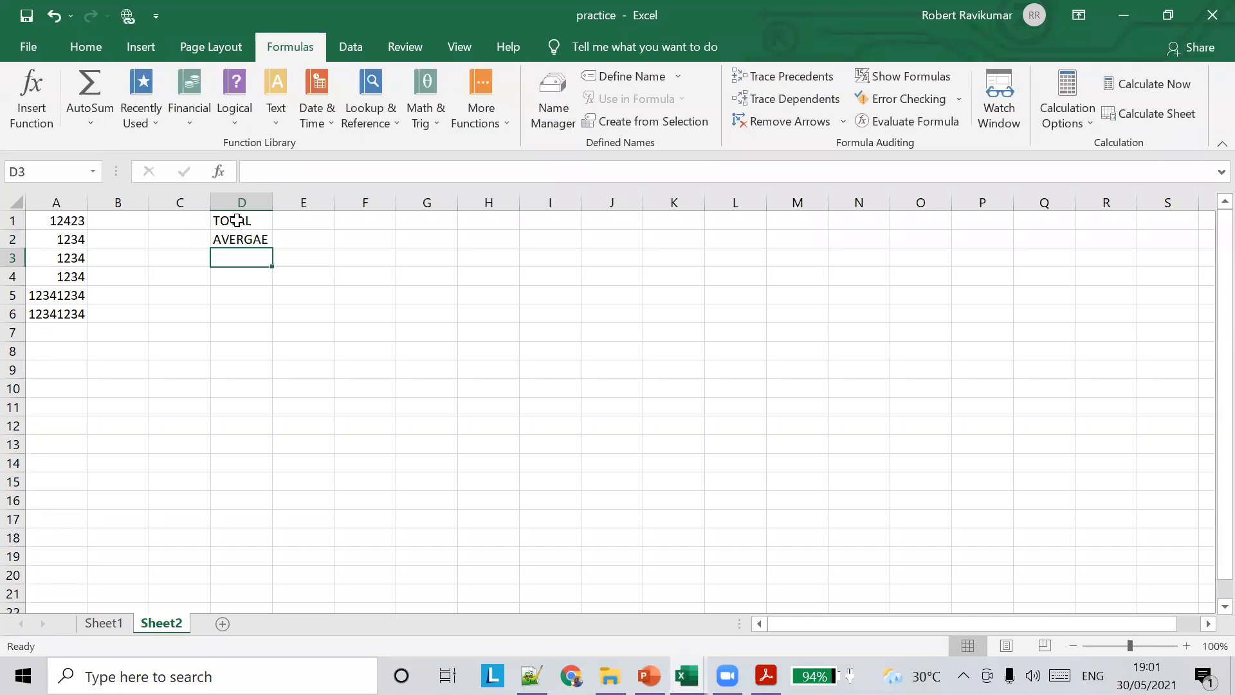
Step: Complete the label list with MIN in D3, MAX in D4 and COUNT in D5
{"action": "type", "text": "MIN"}
{"action": "key", "text": "Return"}
{"action": "type", "text": "MAN"}
{"action": "key", "text": "BackSpace"}
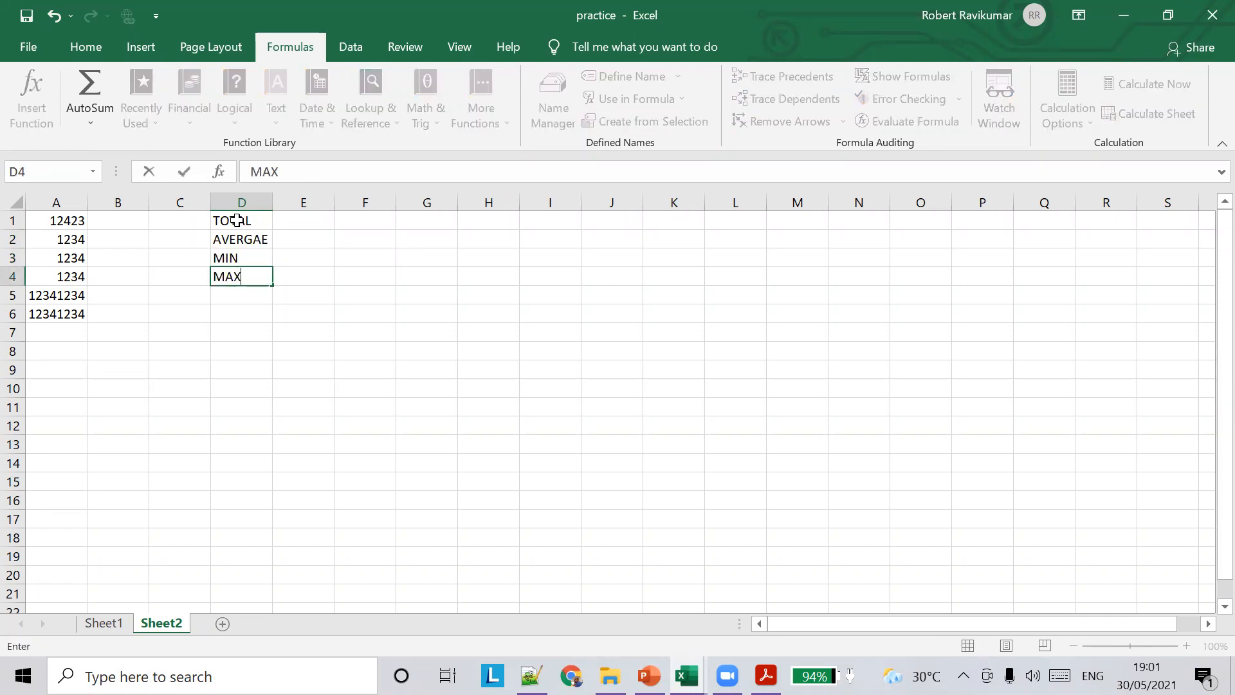
{"action": "key", "text": "Return"}
{"action": "type", "text": "COUNT"}
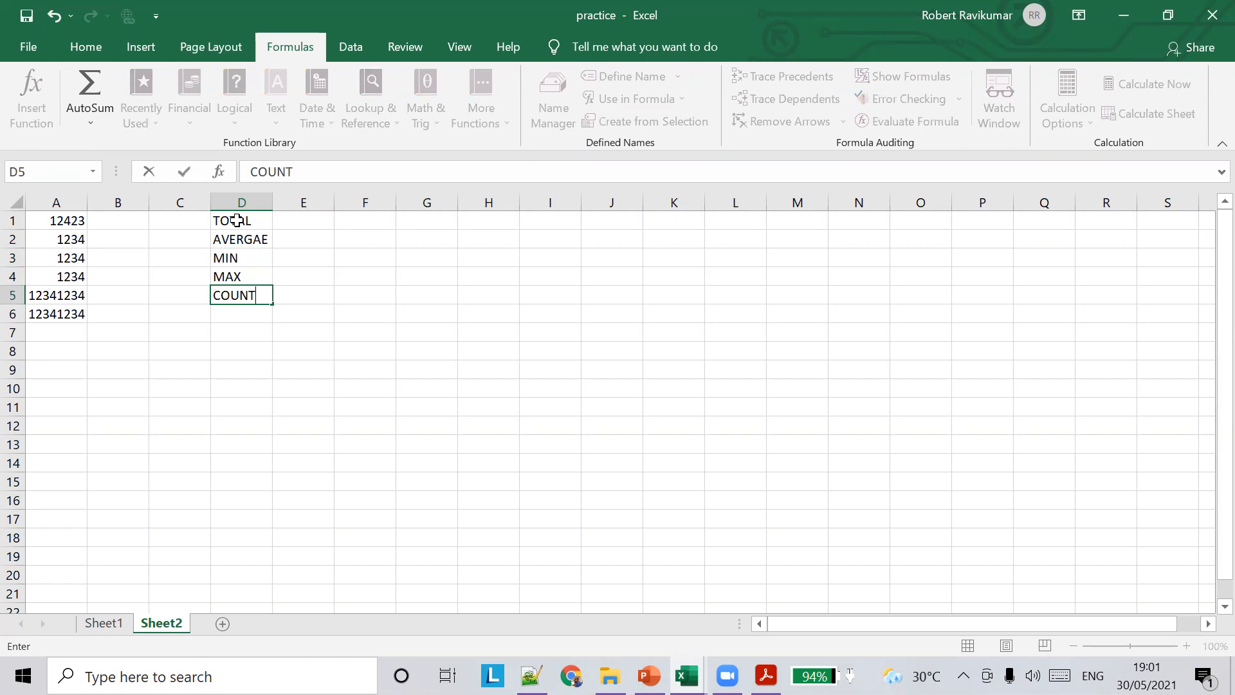
{"action": "left_click_drag", "start_coordinate": [296, 218], "coordinate": [298, 284]}
Step: Calculate the total of A1:A6 in cell E1 with the Sum function
{"action": "left_click", "coordinate": [281, 221]}
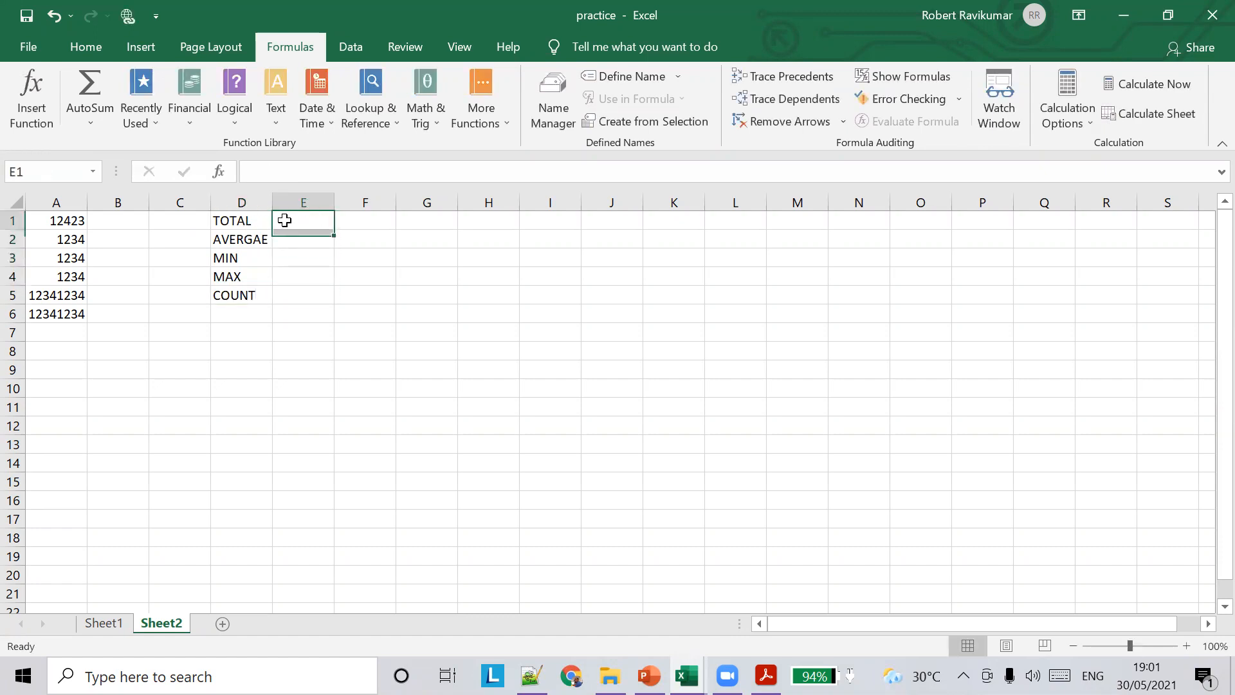
{"action": "left_click", "coordinate": [88, 122]}
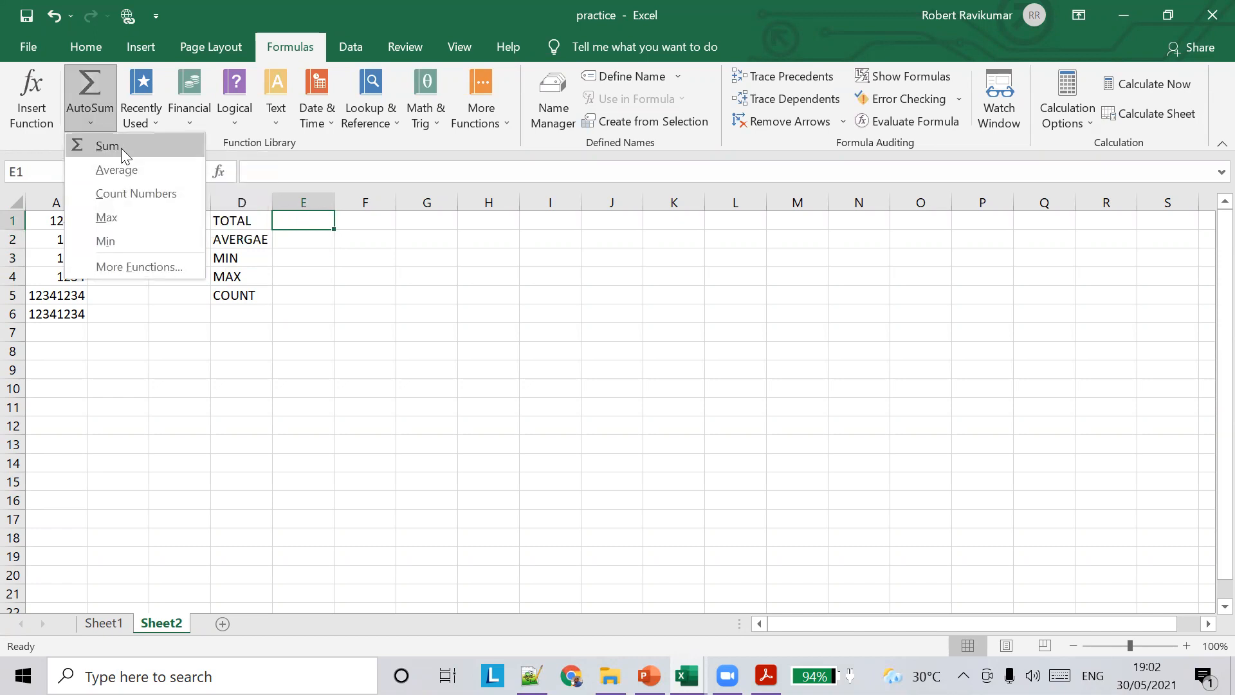
{"action": "left_click", "coordinate": [108, 146]}
{"action": "left_click", "coordinate": [55, 221]}
{"action": "left_click_drag", "start_coordinate": [56, 235], "coordinate": [73, 316]}
{"action": "key", "text": "Tab"}
Step: Apply the AutoSum Average to the selected range A1:A6, placing the result in A7
{"action": "left_click", "coordinate": [317, 246]}
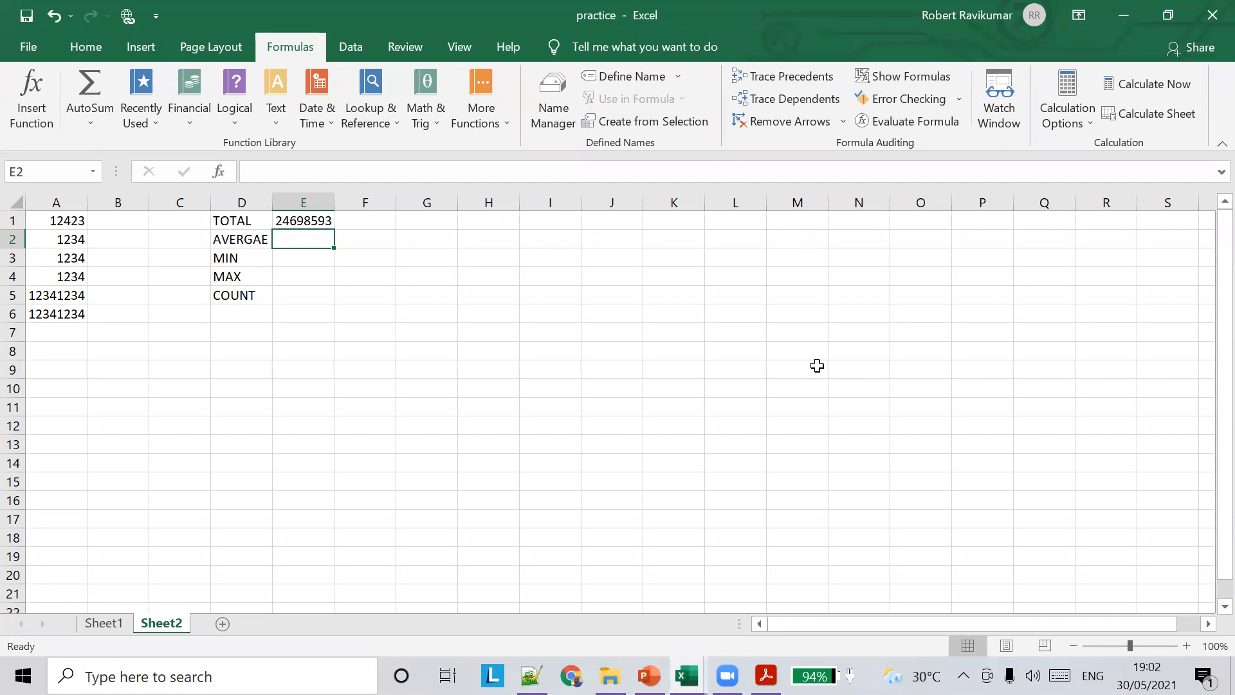
{"action": "left_click", "coordinate": [72, 222]}
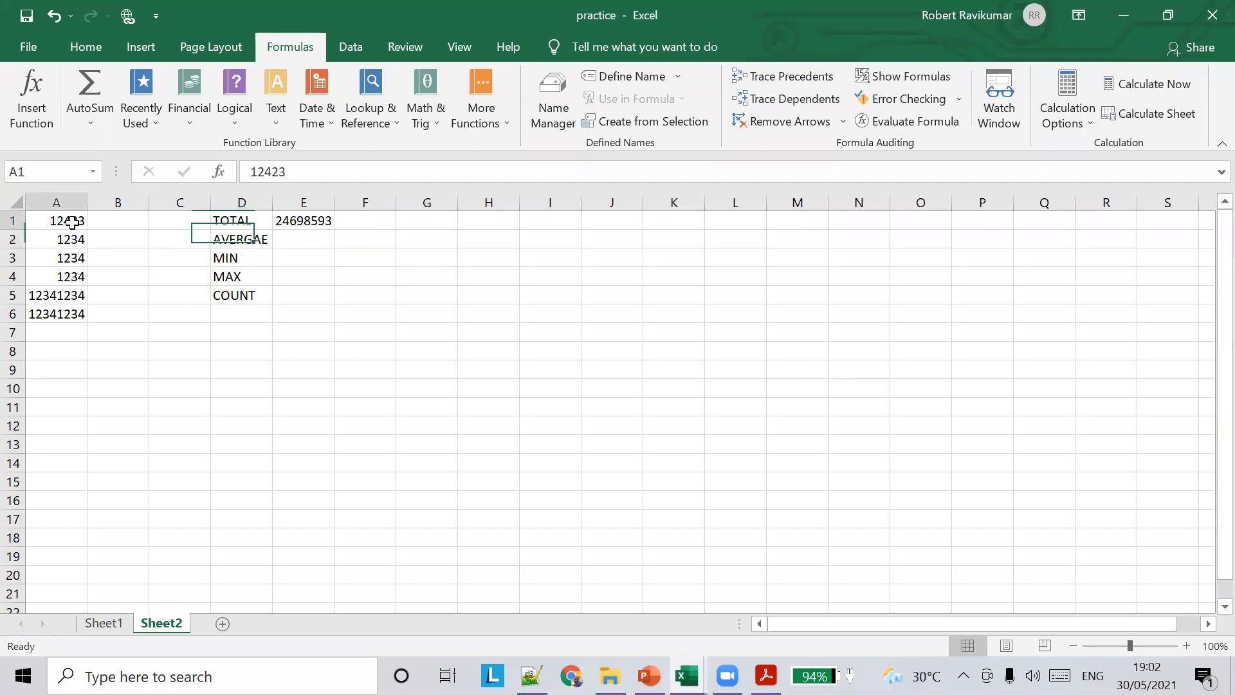
{"action": "left_click_drag", "start_coordinate": [72, 222], "coordinate": [83, 311]}
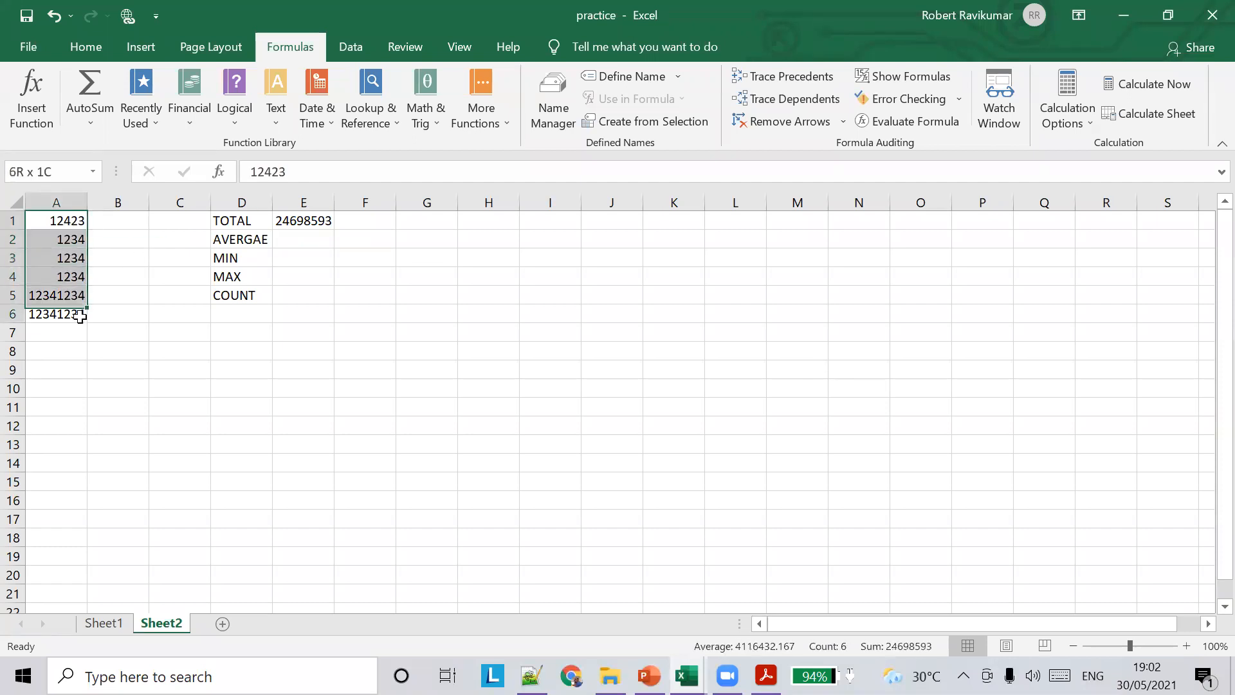
{"action": "left_click", "coordinate": [82, 126]}
{"action": "left_click", "coordinate": [99, 163]}
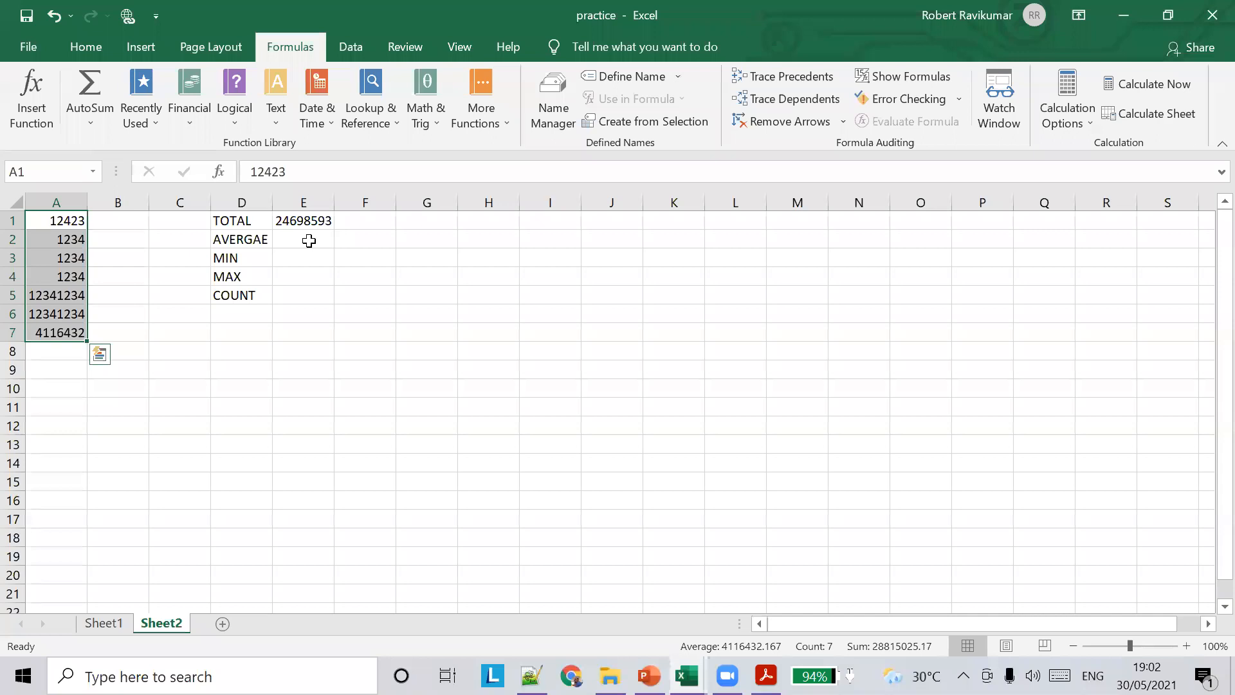
{"action": "left_click", "coordinate": [309, 241]}
{"action": "left_click", "coordinate": [85, 115]}
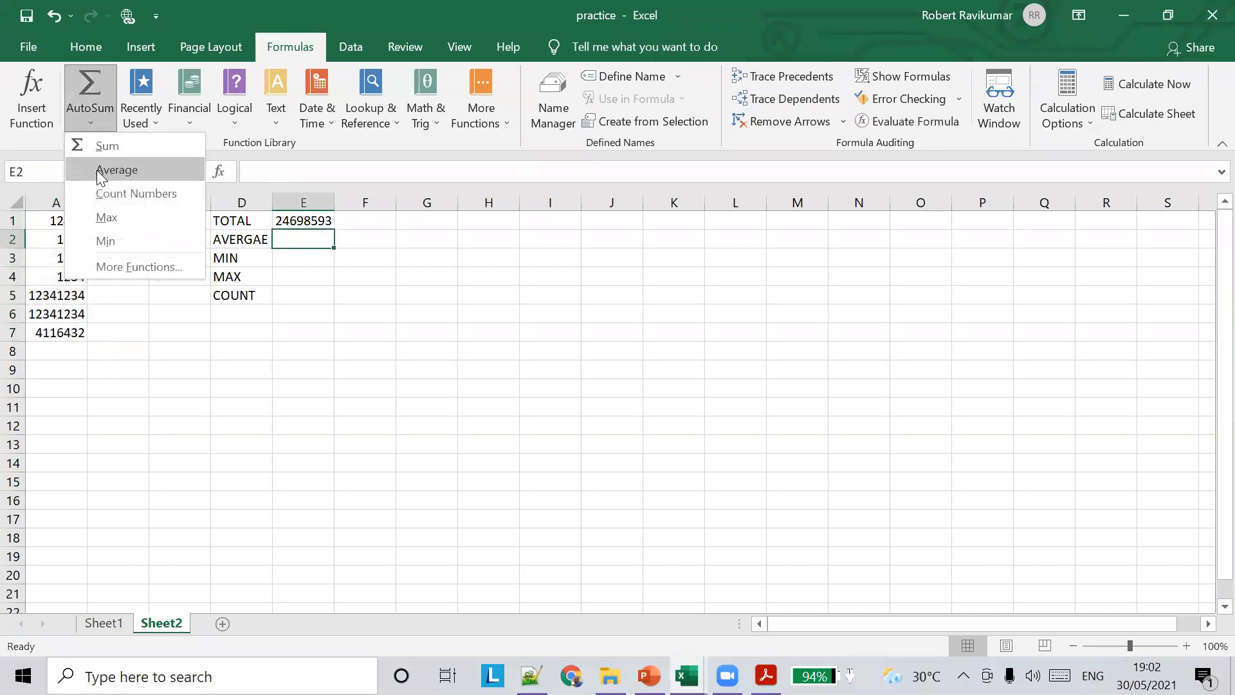
{"action": "left_click", "coordinate": [96, 168]}
{"action": "left_click", "coordinate": [63, 226]}
{"action": "left_click_drag", "start_coordinate": [63, 232], "coordinate": [84, 331]}
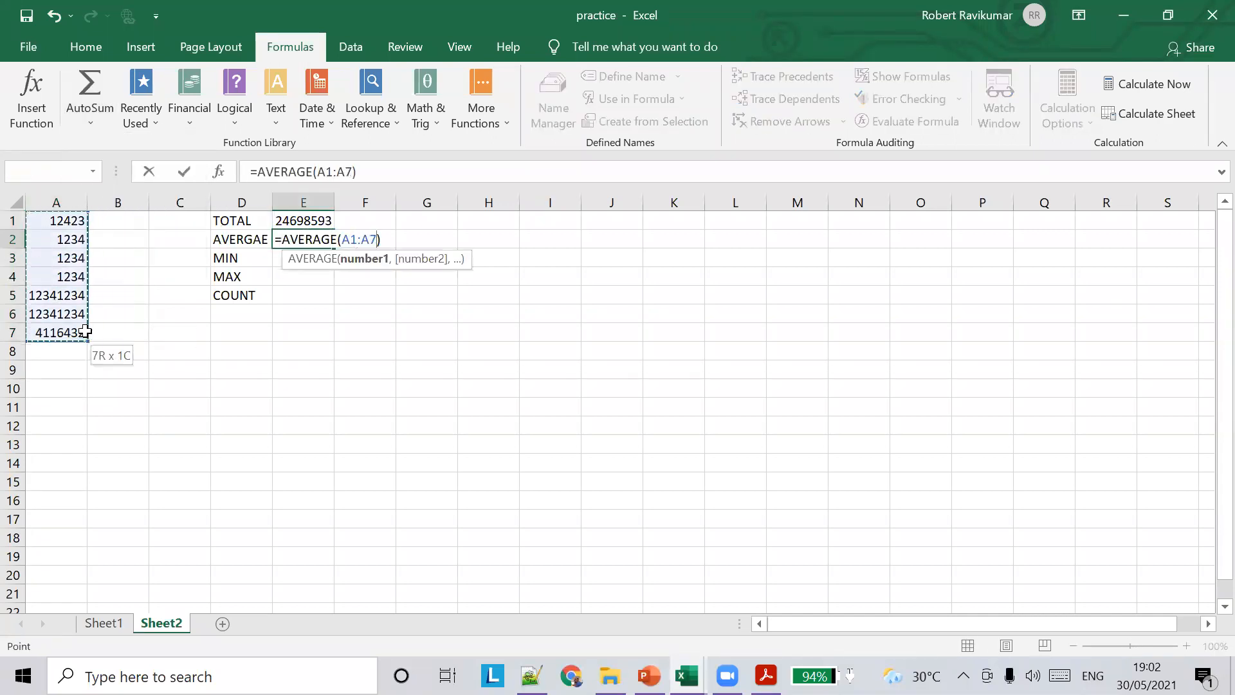
{"action": "left_click", "coordinate": [307, 275]}
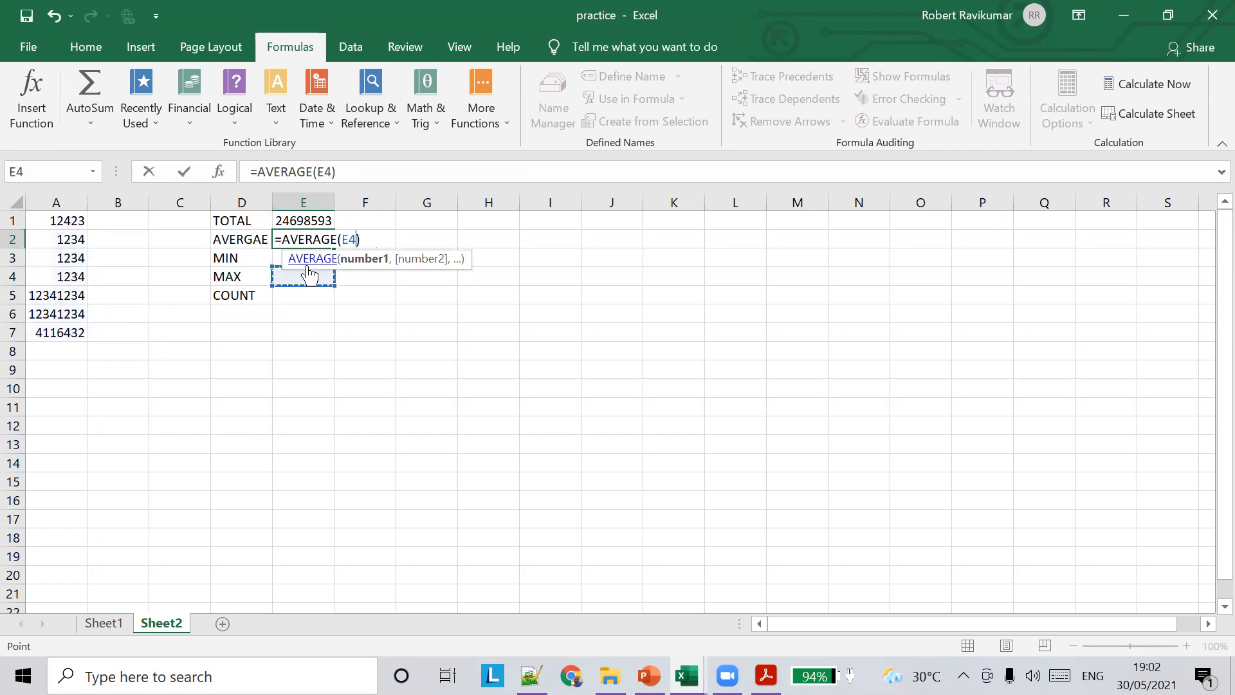
{"action": "key", "text": "ctrl+z"}
{"action": "type", "text": "`"}
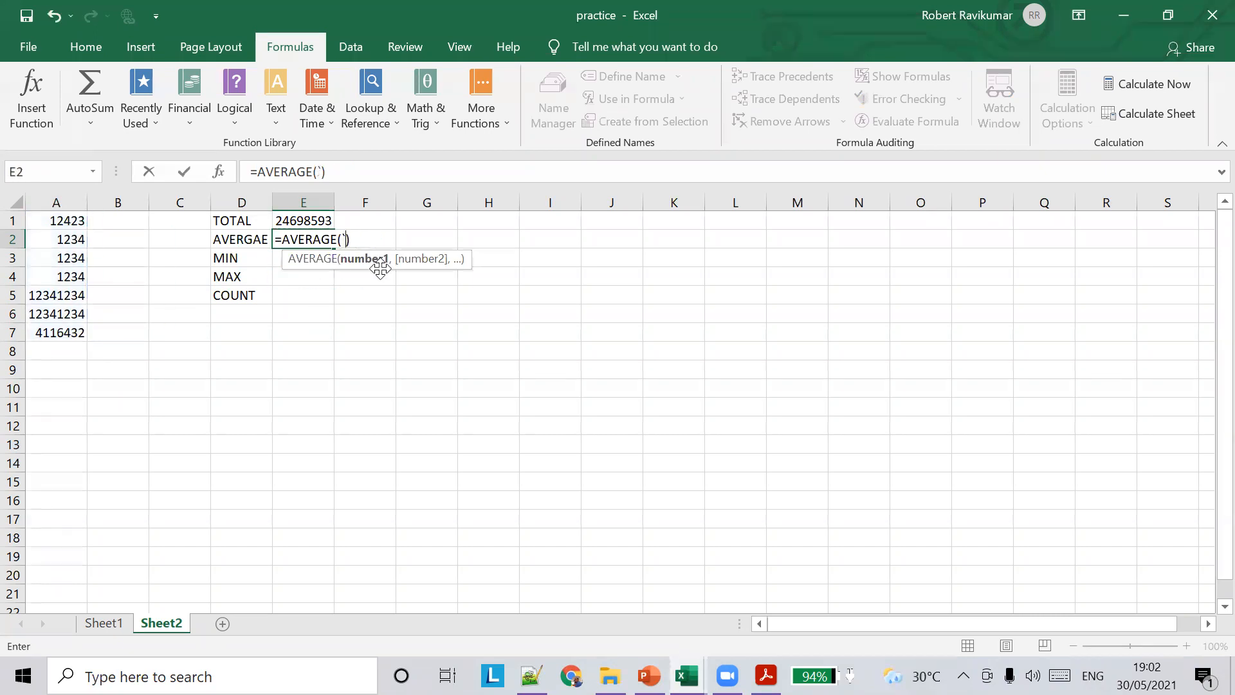
{"action": "key", "text": "ctrl+z"}
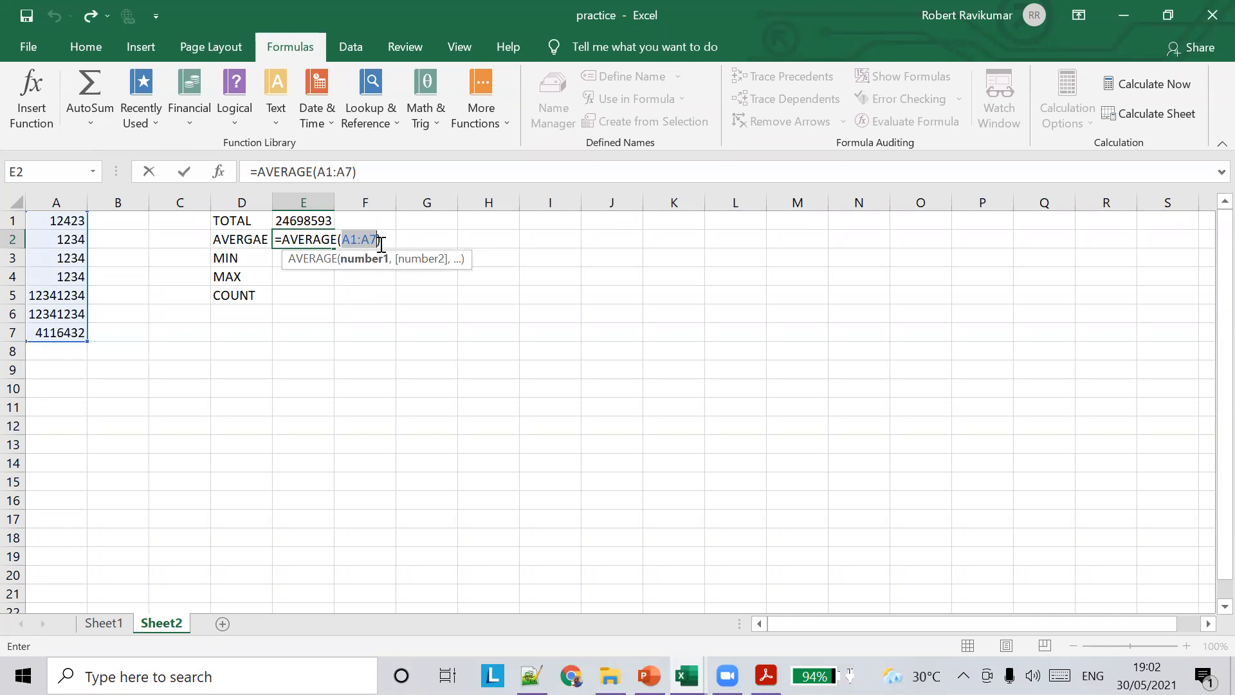
{"action": "left_click", "coordinate": [401, 289]}
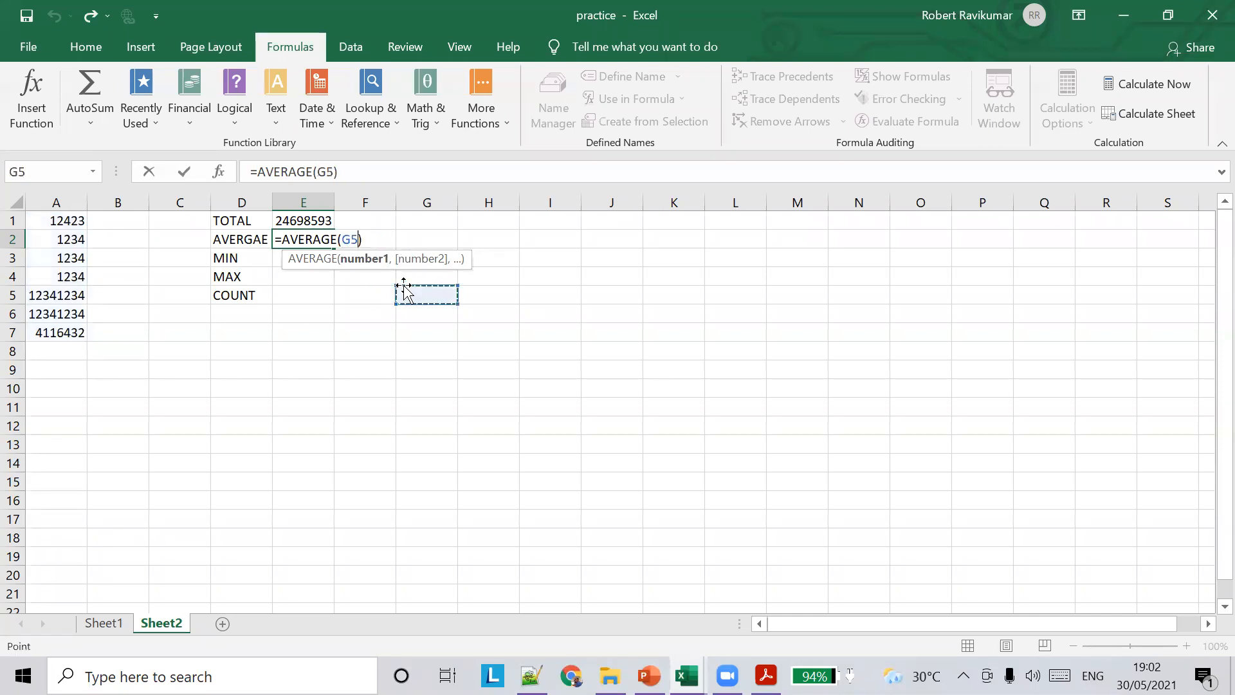
{"action": "key", "text": "Escape"}
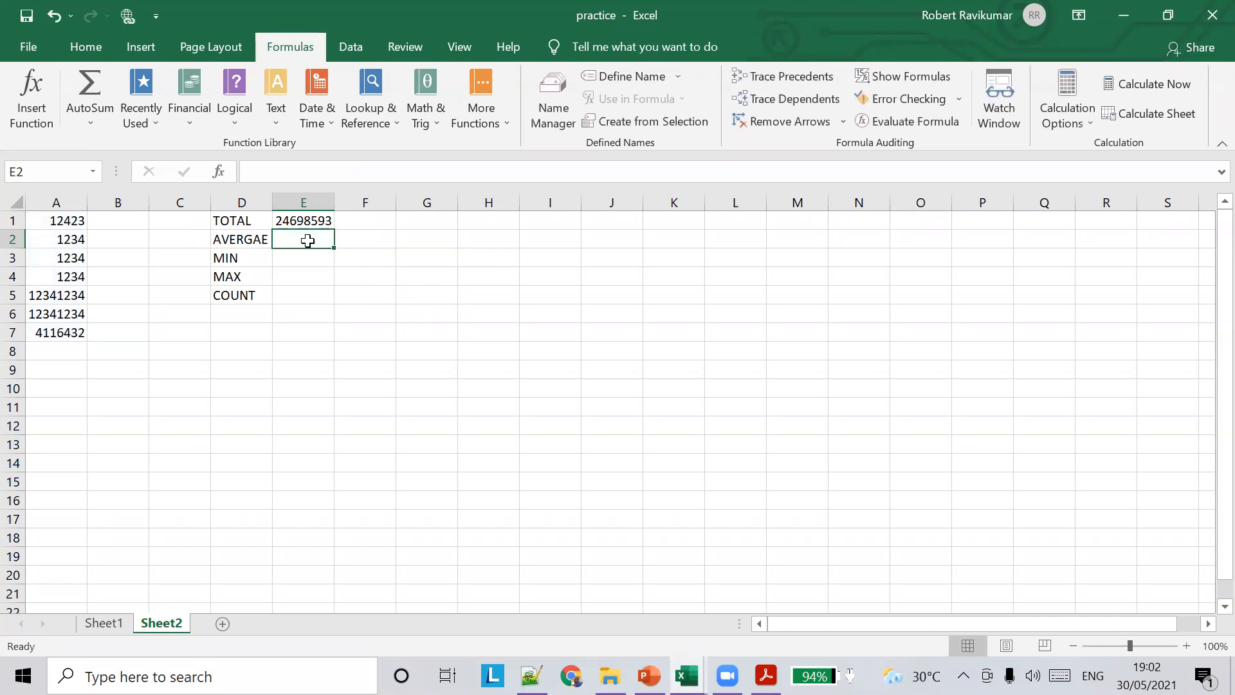
Step: Calculate the average of A1:A7 in cell E2 with the AutoSum Average function
{"action": "left_click", "coordinate": [90, 124]}
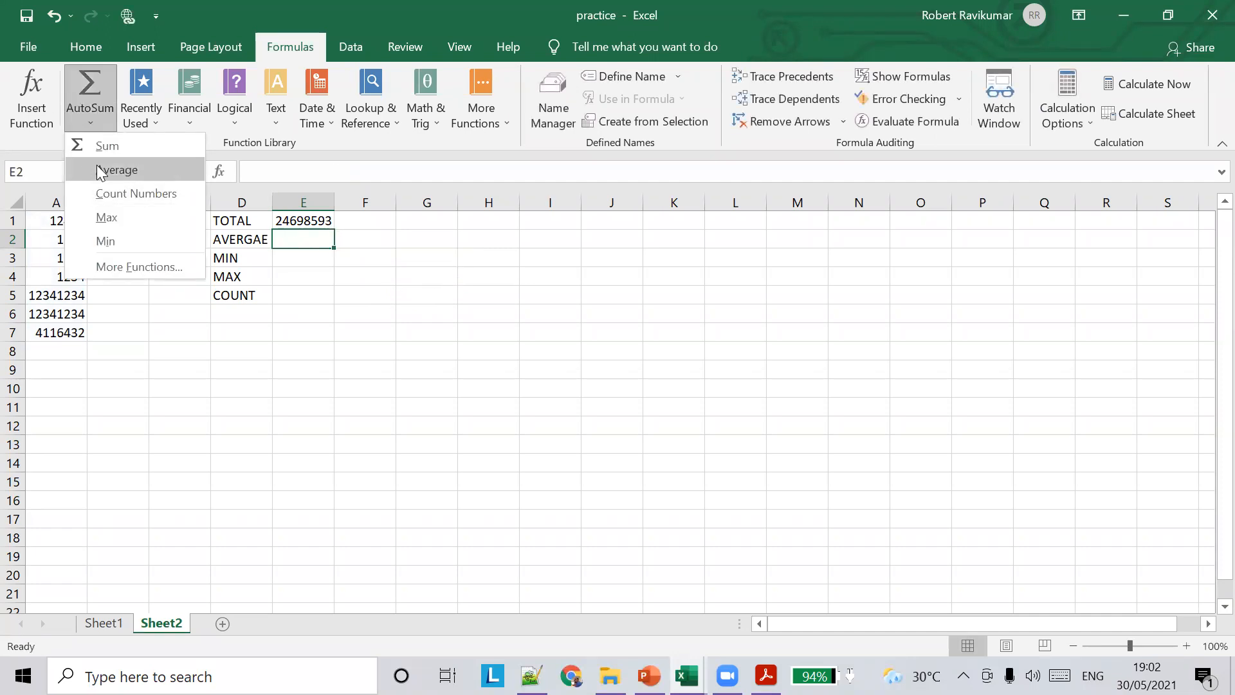
{"action": "left_click", "coordinate": [106, 169]}
{"action": "left_click_drag", "start_coordinate": [55, 219], "coordinate": [65, 332]}
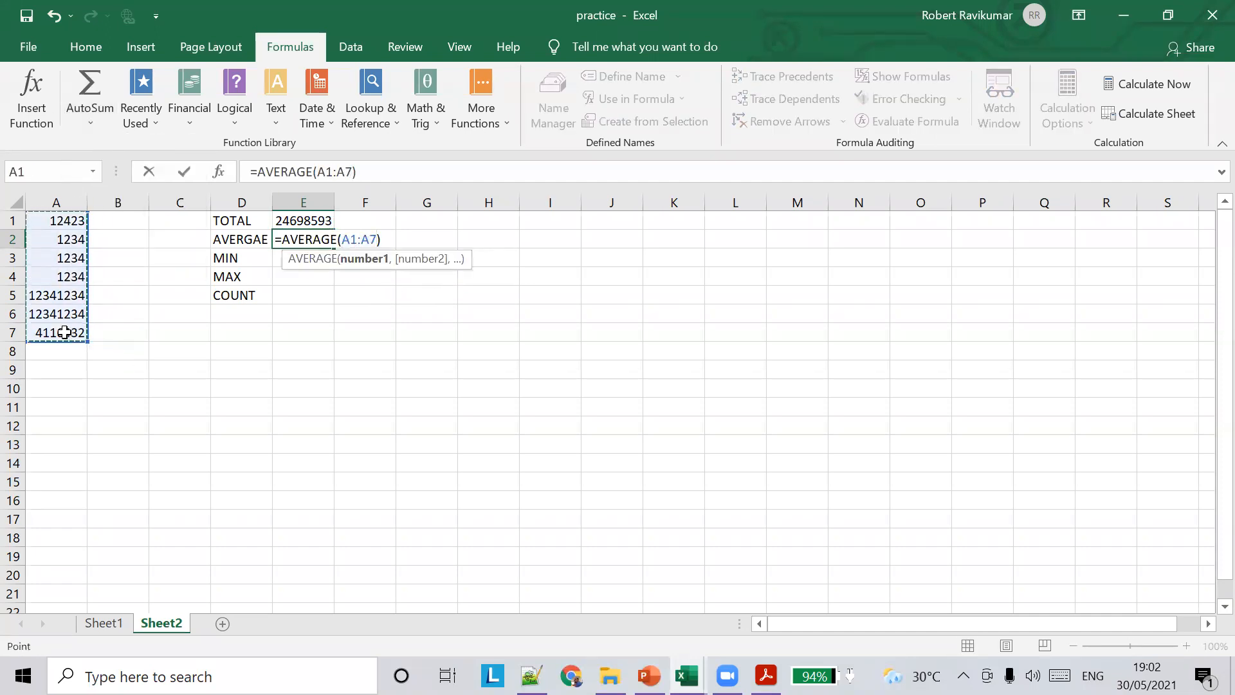
{"action": "key", "text": "Return"}
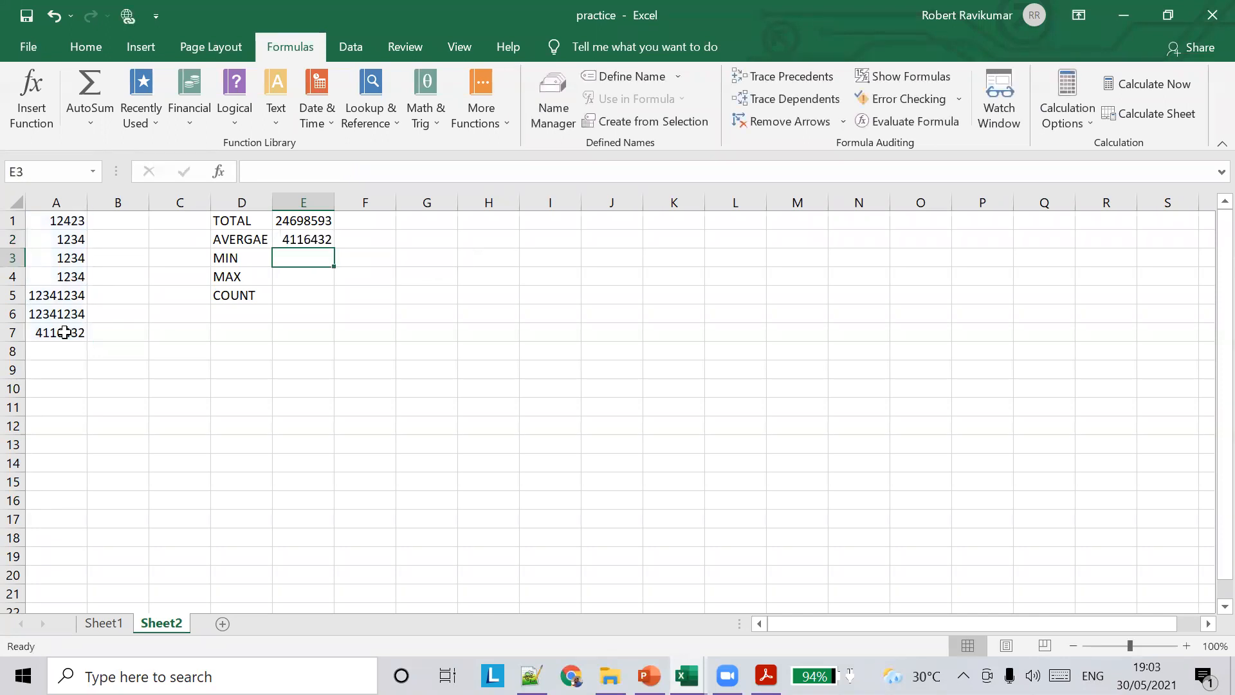
Step: Calculate the minimum of A1:A8 in cell E3 with the AutoSum Min function
{"action": "left_click", "coordinate": [81, 117]}
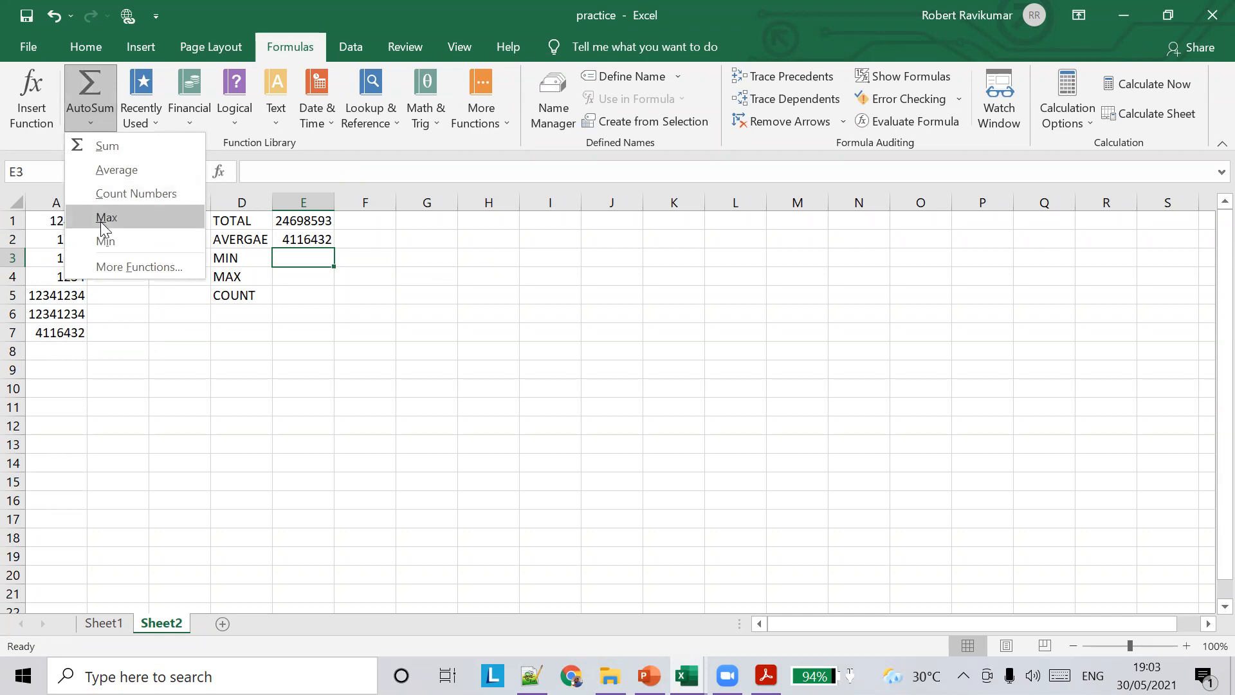
{"action": "left_click", "coordinate": [111, 243]}
{"action": "left_click_drag", "start_coordinate": [61, 220], "coordinate": [88, 351]}
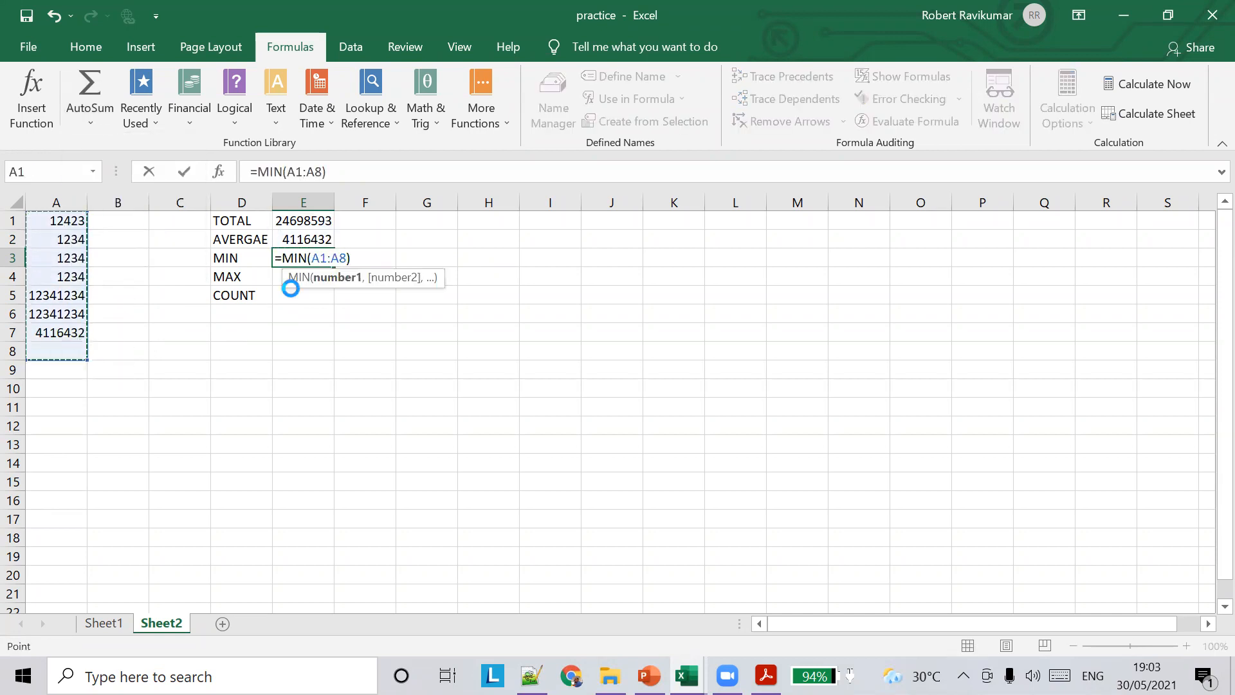
{"action": "key", "text": "Return"}
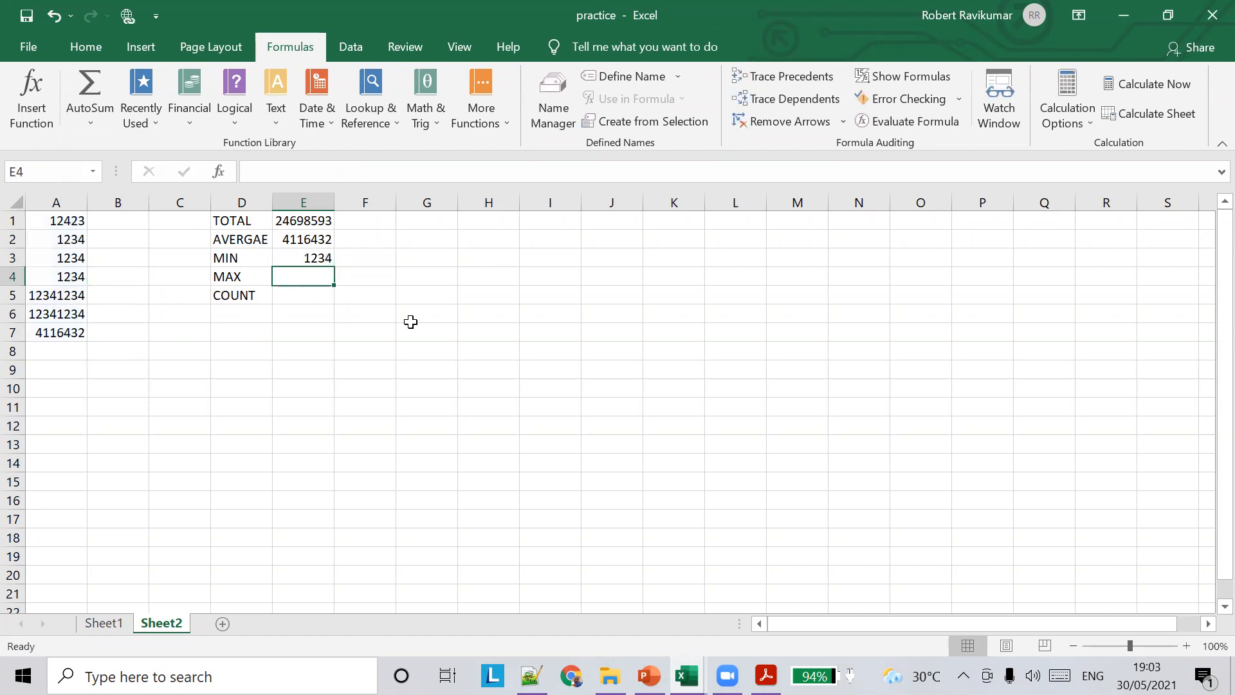
Step: Calculate the maximum of the column A numbers in cell E4 with the AutoSum Max function
{"action": "left_click", "coordinate": [104, 125]}
{"action": "left_click", "coordinate": [110, 217]}
{"action": "left_click_drag", "start_coordinate": [52, 219], "coordinate": [53, 339]}
{"action": "key", "text": "Return"}
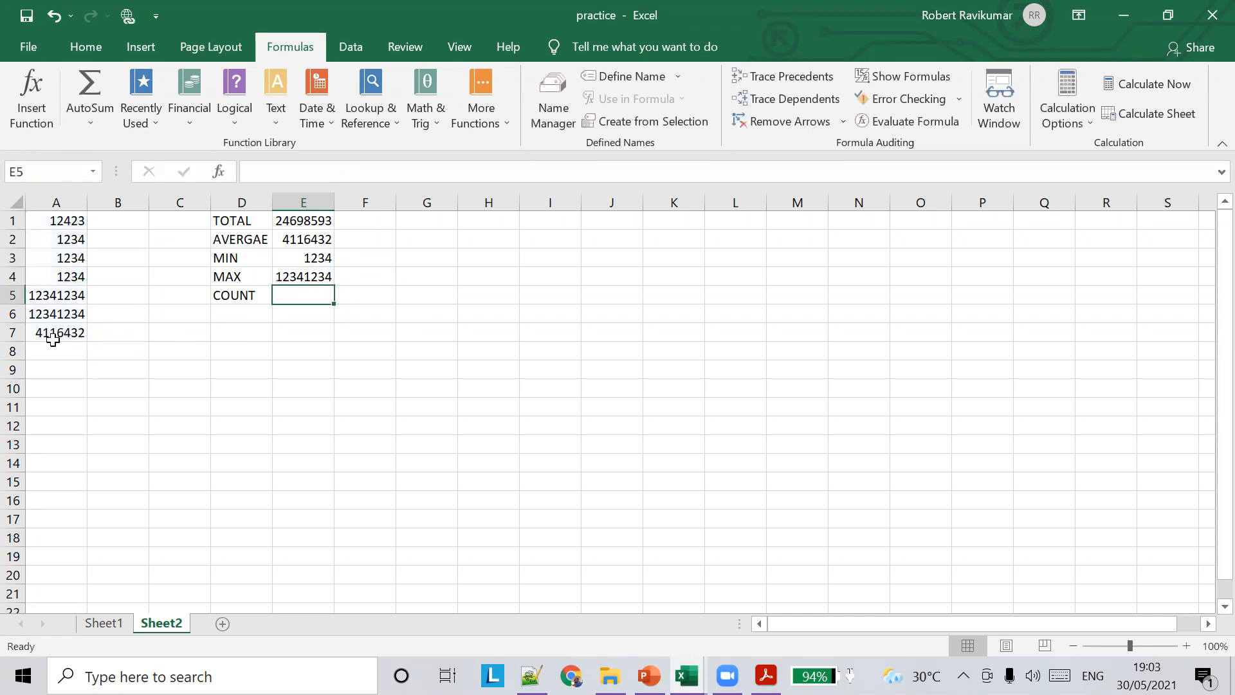
Step: Change the value in cell A3 to 3
{"action": "left_click", "coordinate": [67, 260]}
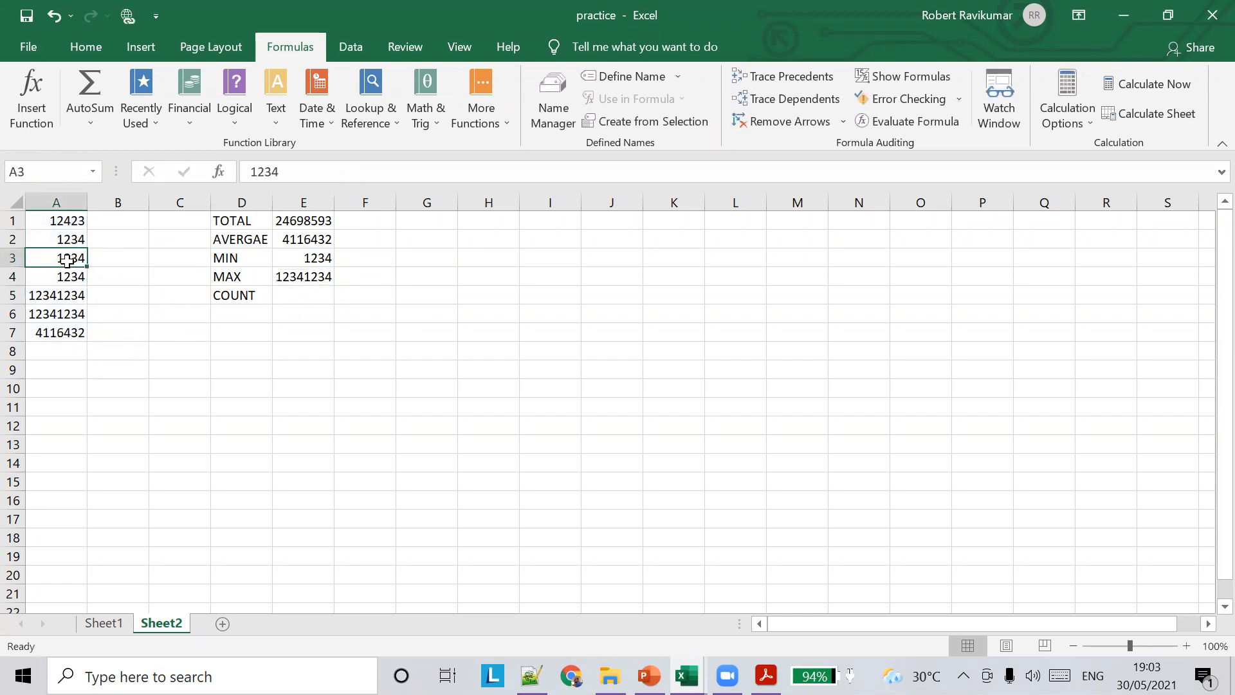
{"action": "type", "text": "3"}
{"action": "key", "text": "Tab"}
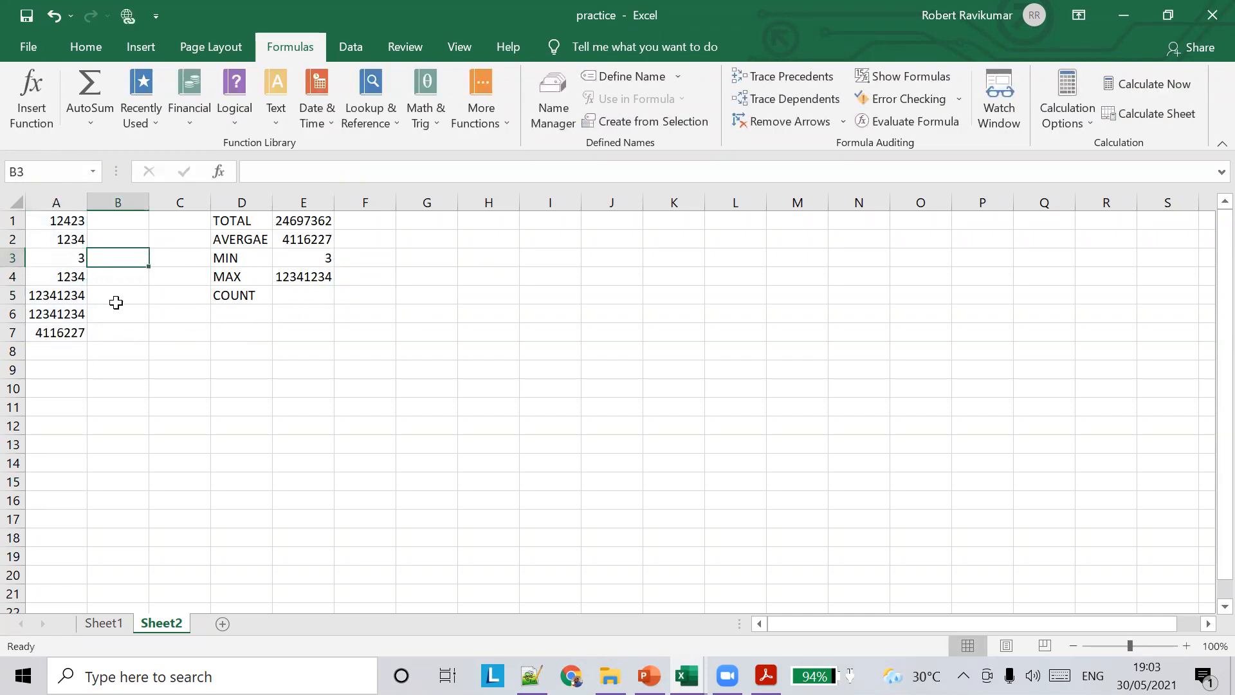
{"action": "left_click", "coordinate": [307, 296]}
{"action": "left_click_drag", "start_coordinate": [61, 219], "coordinate": [77, 341]}
{"action": "left_click", "coordinate": [95, 121]}
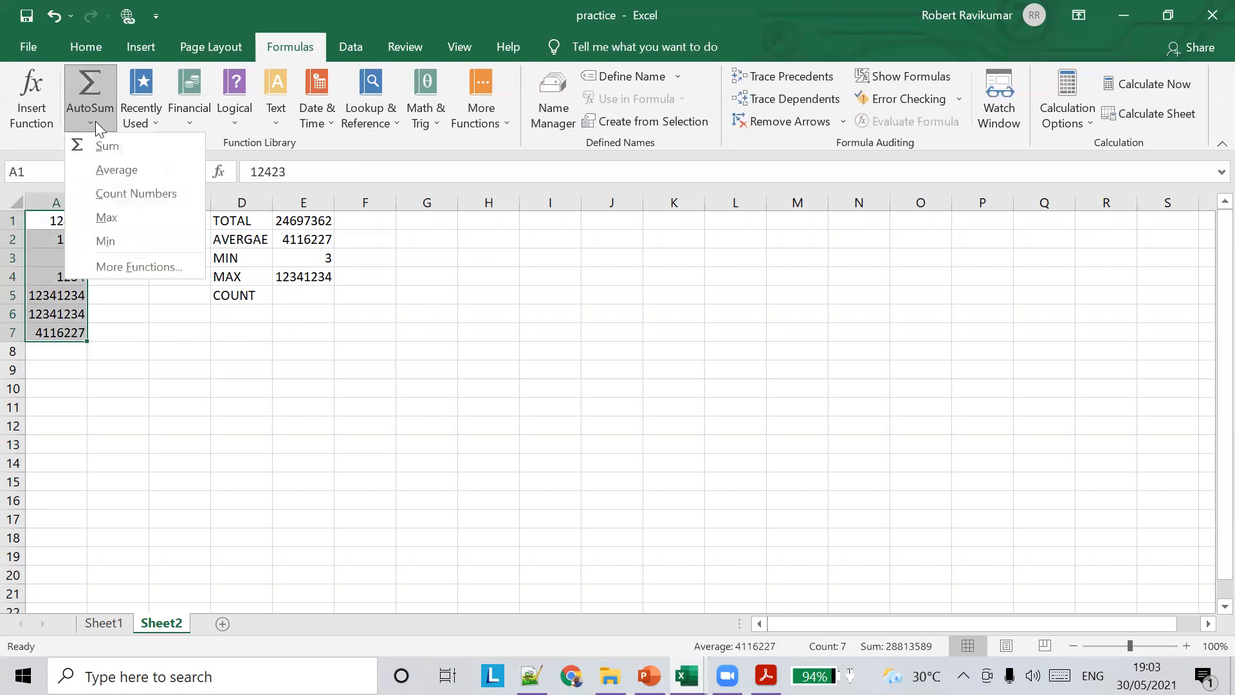
{"action": "left_click", "coordinate": [131, 192]}
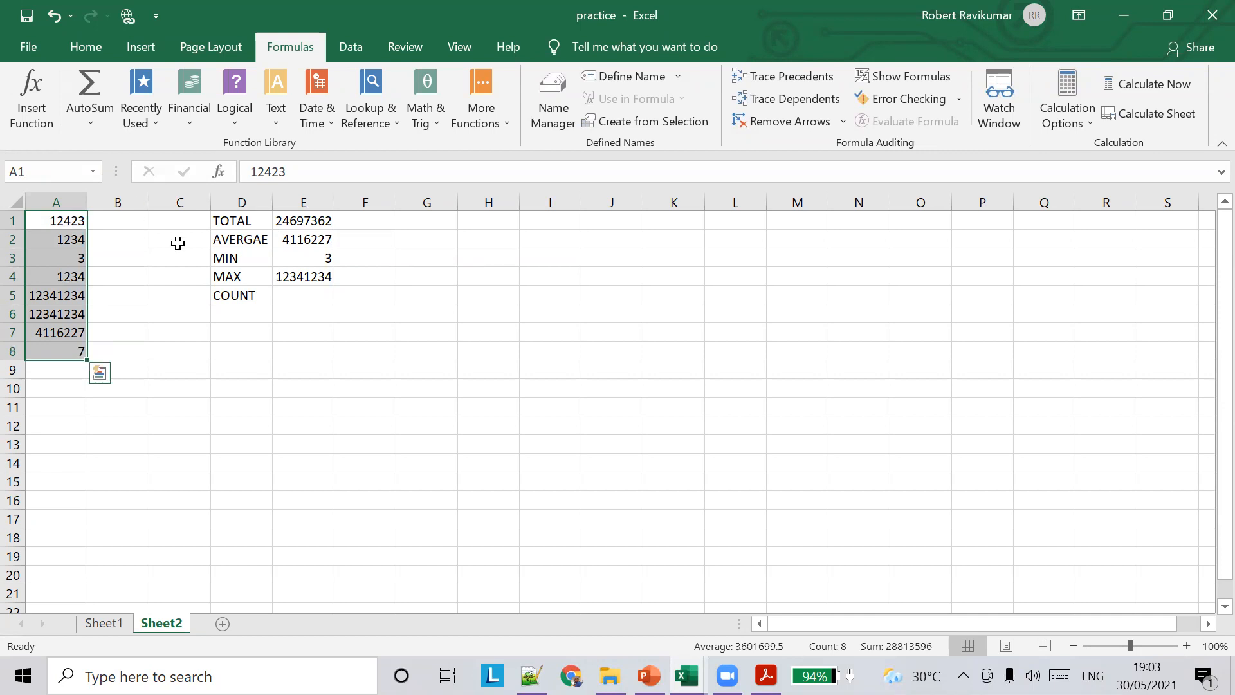
{"action": "key", "text": "ctrl+z"}
Step: Count the numbers in A1:A7 in cell E5 with the AutoSum Count Numbers function
{"action": "left_click", "coordinate": [300, 296]}
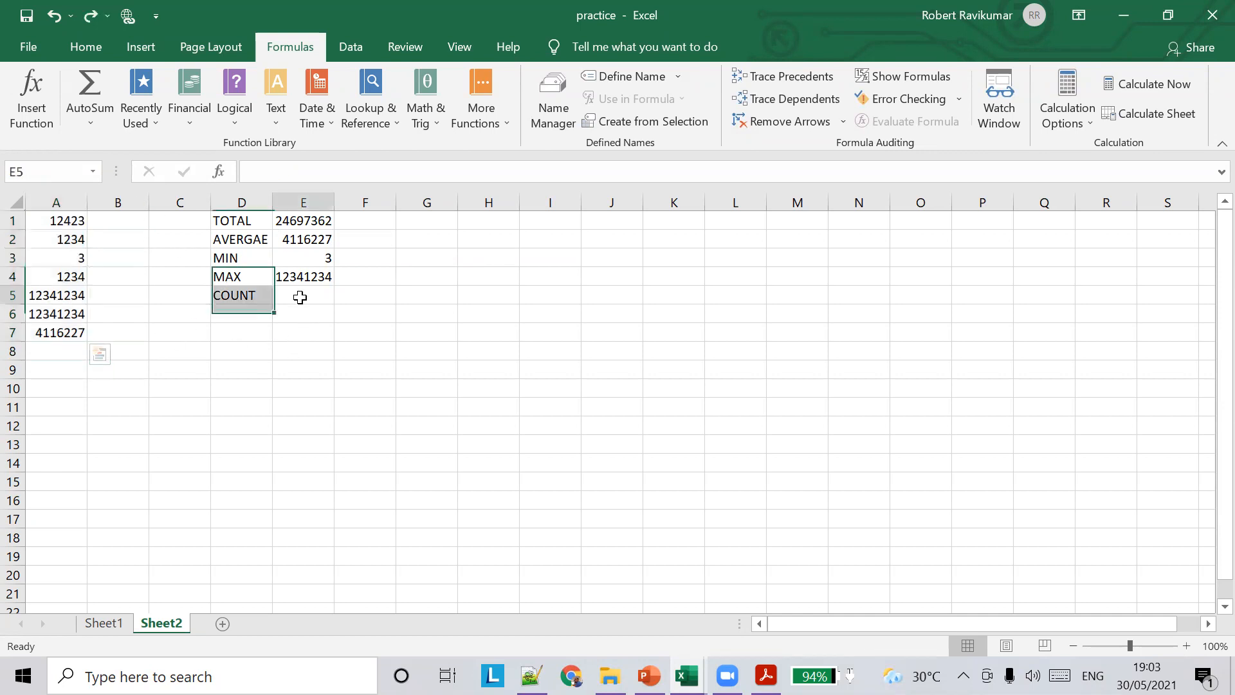
{"action": "left_click", "coordinate": [88, 123]}
{"action": "left_click", "coordinate": [132, 192]}
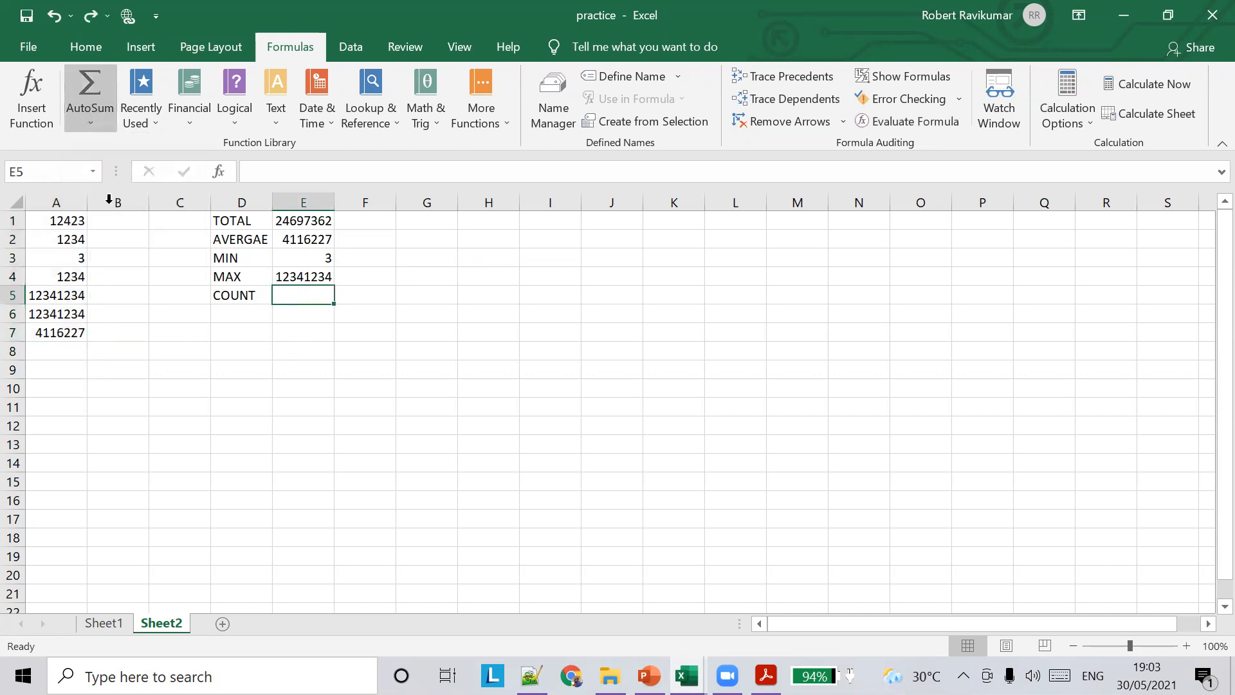
{"action": "left_click_drag", "start_coordinate": [61, 223], "coordinate": [54, 317]}
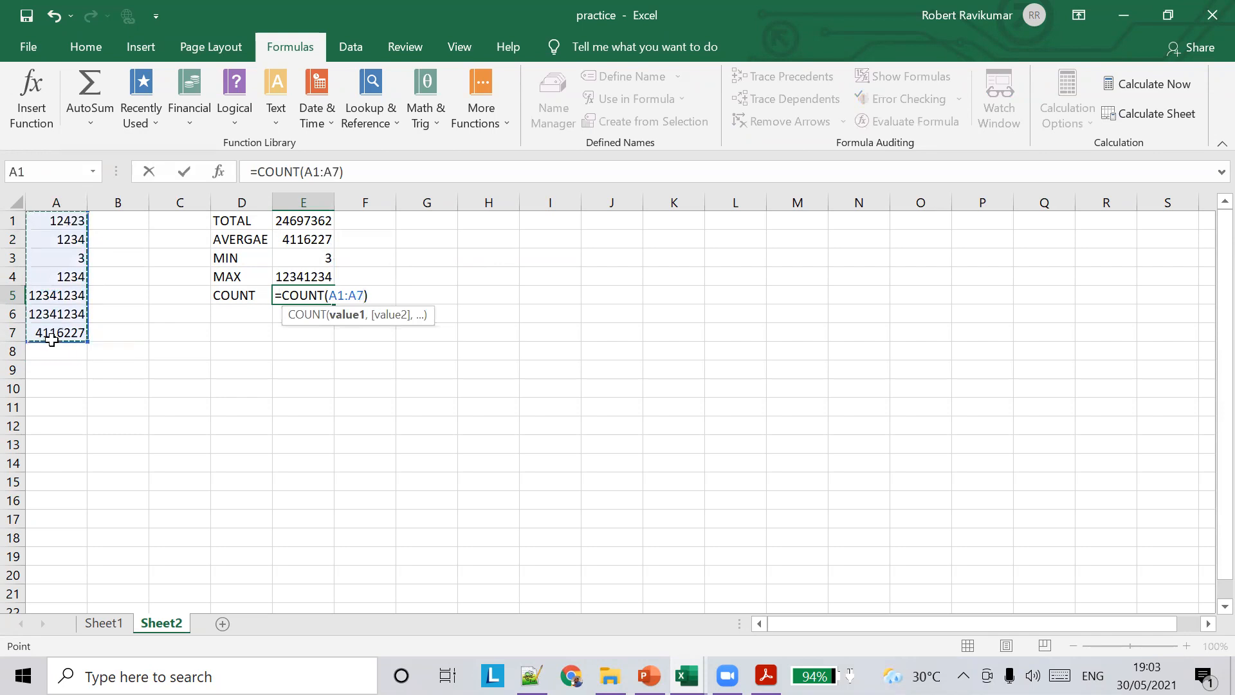
{"action": "key", "text": "Return"}
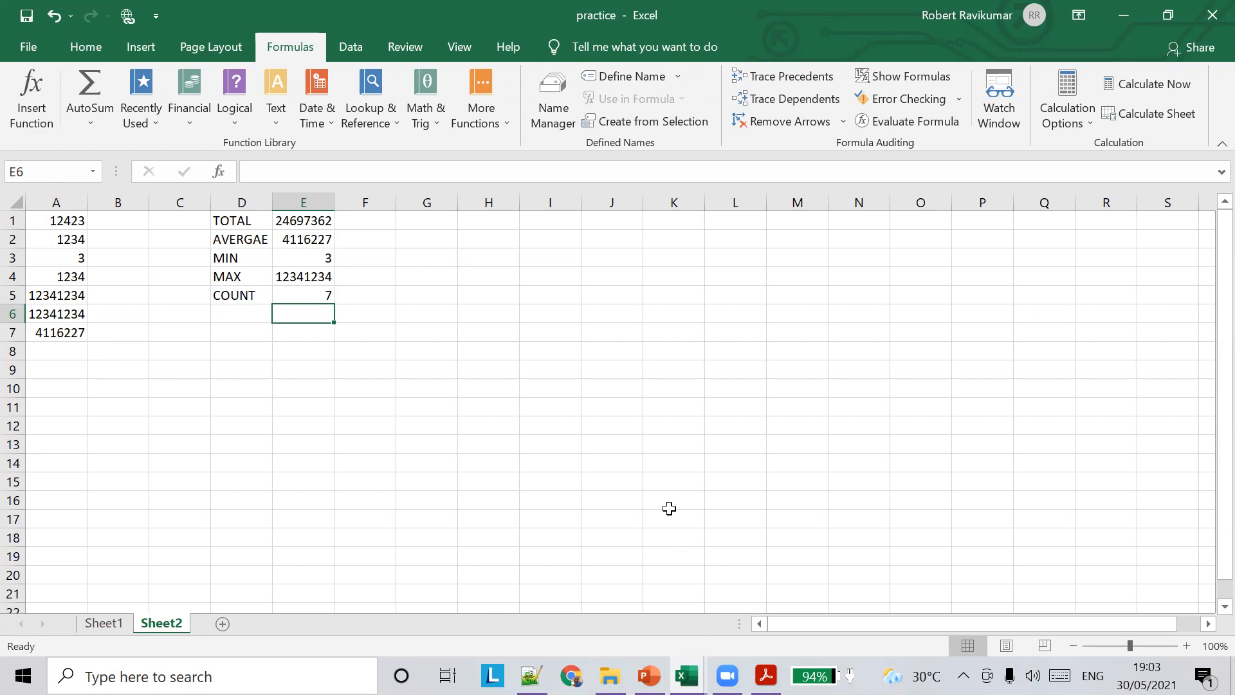
Step: Switch to the Attendance workbook and enter yes in K14, the 30th may column of row 14
{"action": "left_click", "coordinate": [686, 676]}
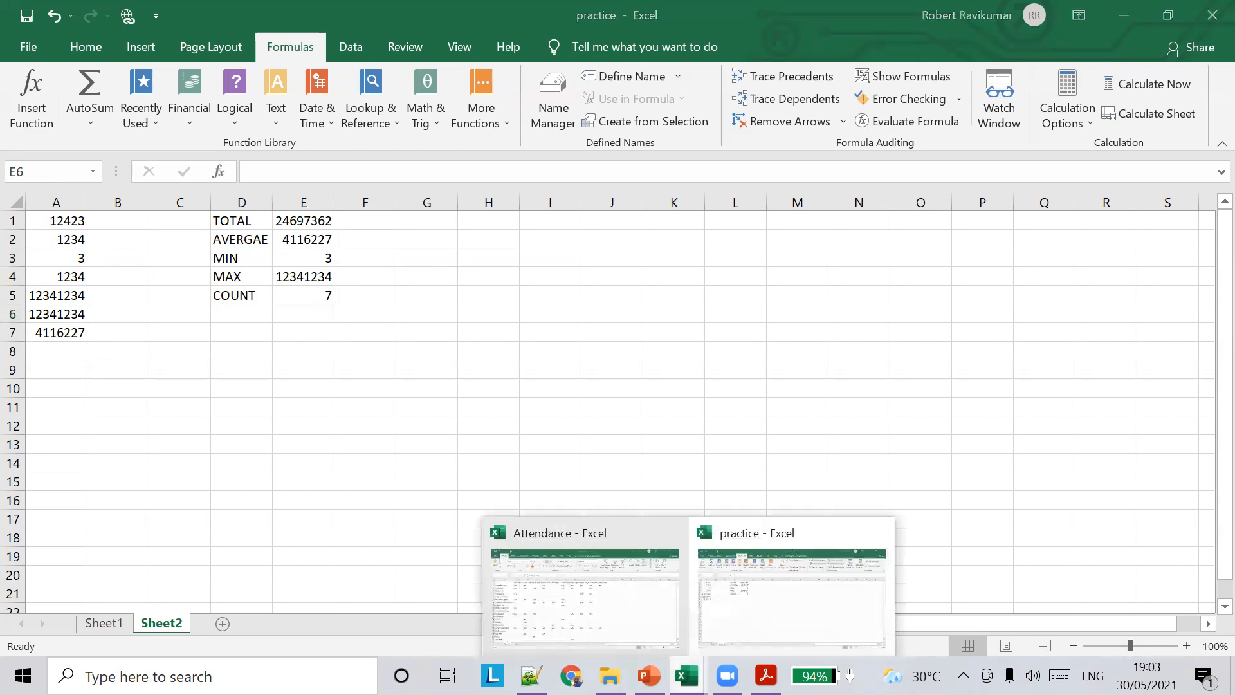
{"action": "left_click", "coordinate": [562, 602]}
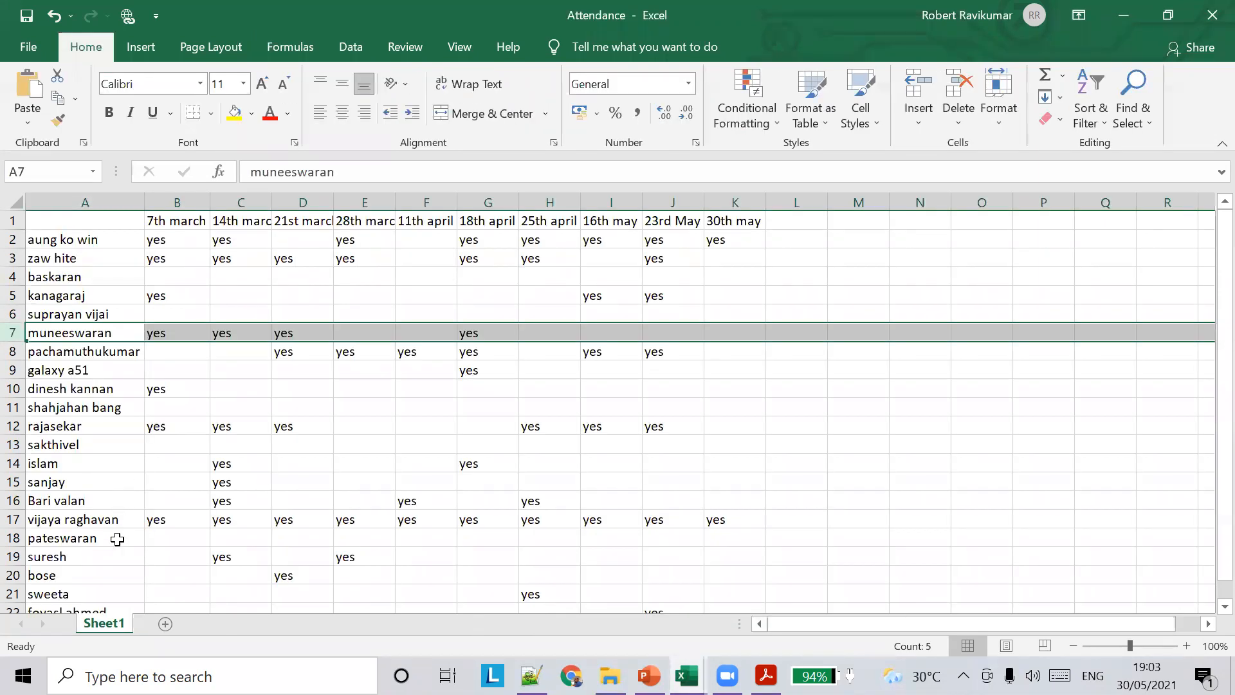
{"action": "scroll", "coordinate": [119, 539], "scroll_direction": "down", "scroll_amount": 1}
{"action": "left_click", "coordinate": [8, 402]}
{"action": "left_click", "coordinate": [8, 404]}
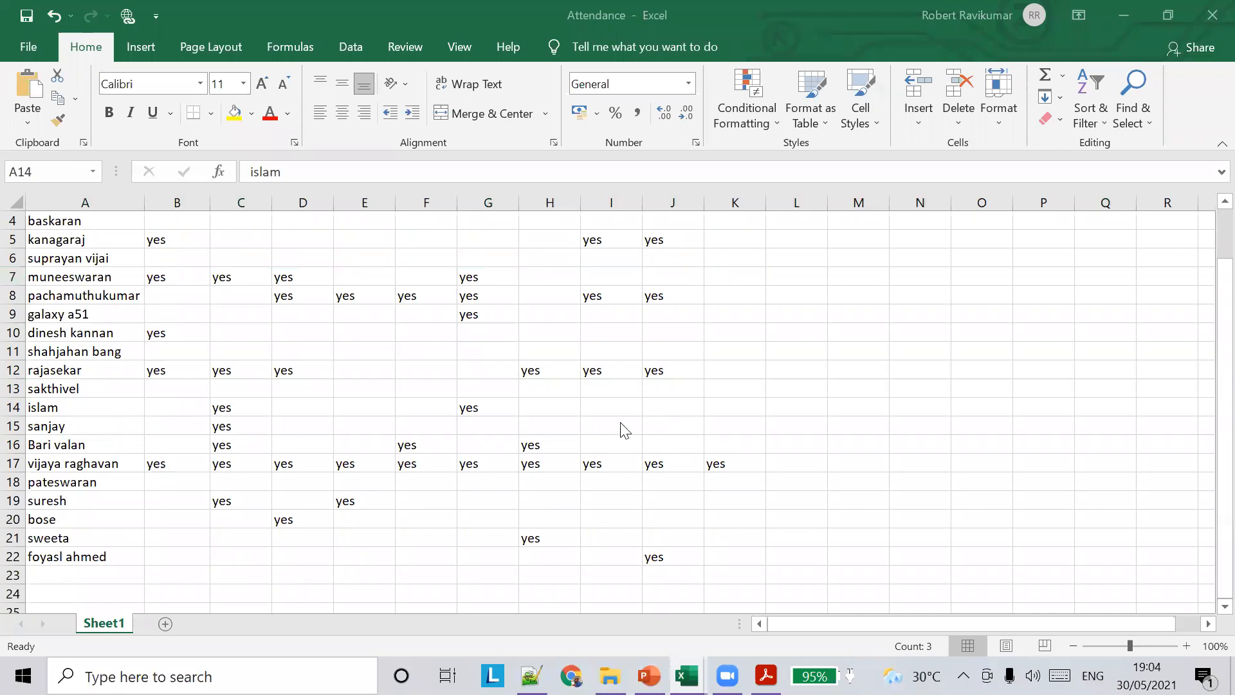
{"action": "left_click", "coordinate": [13, 406]}
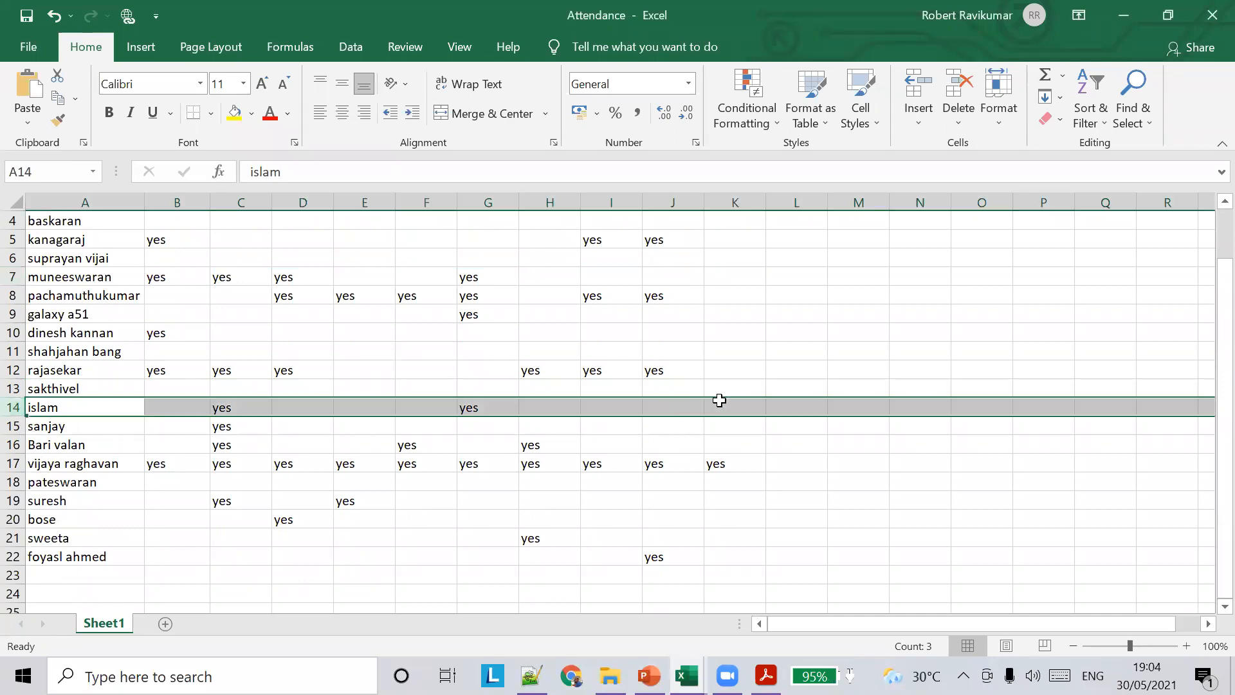
{"action": "left_click", "coordinate": [716, 409]}
{"action": "type", "text": "yes"}
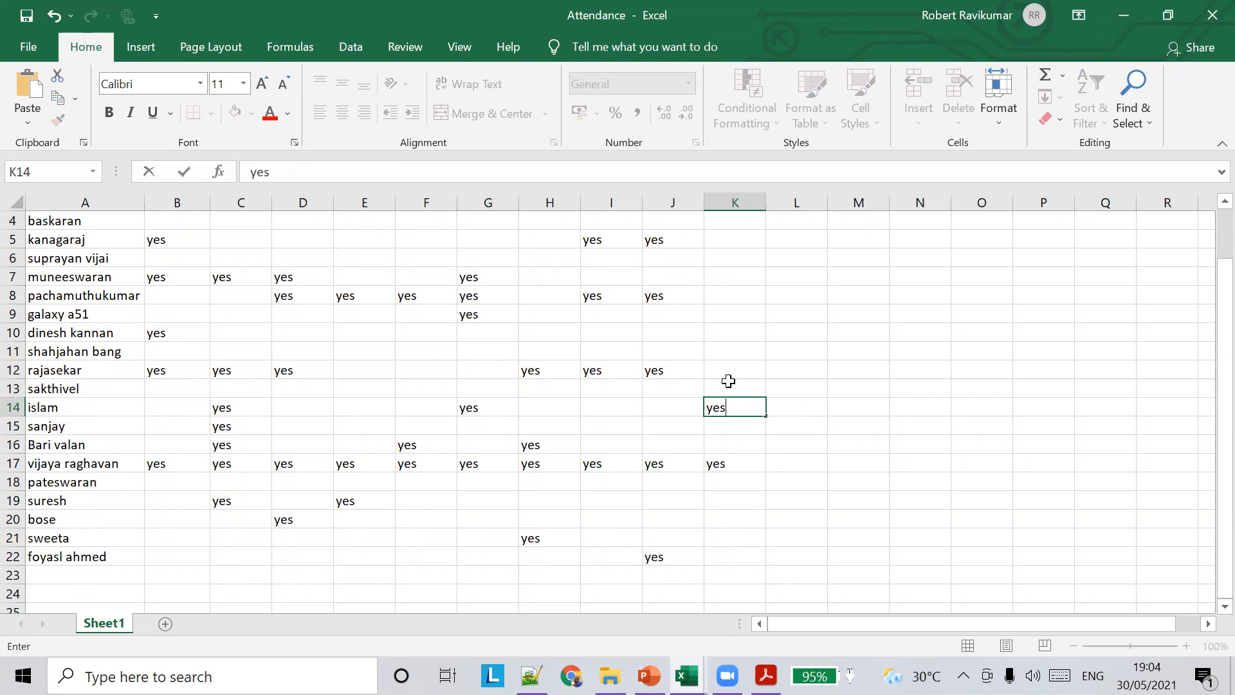
Step: Enter yes in the 30th may column for rows 8, 12 and 5 (K8, K12 and K5)
{"action": "scroll", "coordinate": [729, 381], "scroll_direction": "up", "scroll_amount": 1}
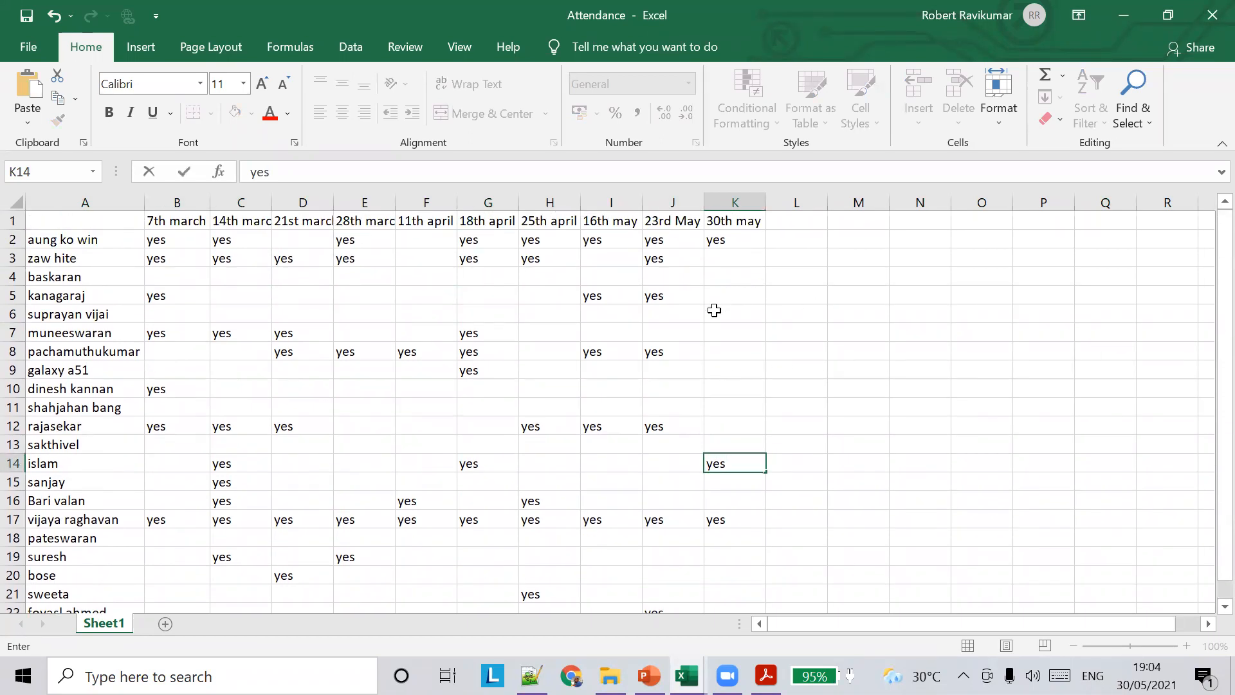
{"action": "left_click", "coordinate": [723, 354]}
{"action": "type", "text": "yes"}
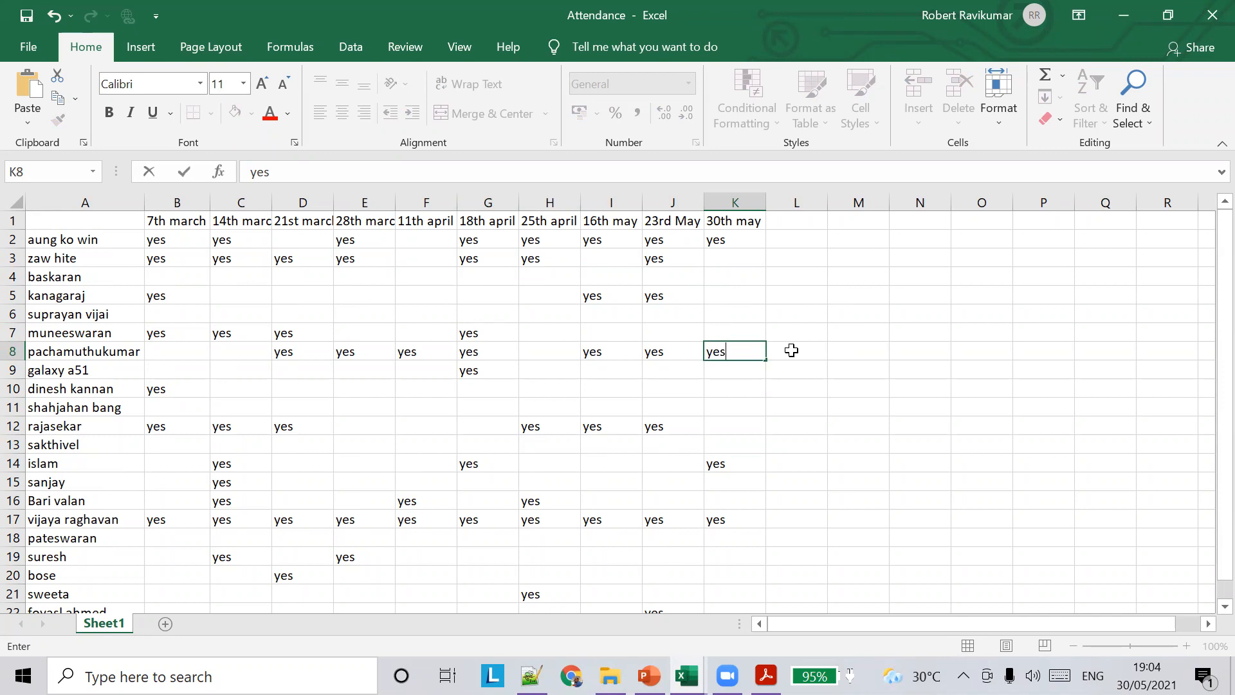
{"action": "left_click", "coordinate": [727, 428]}
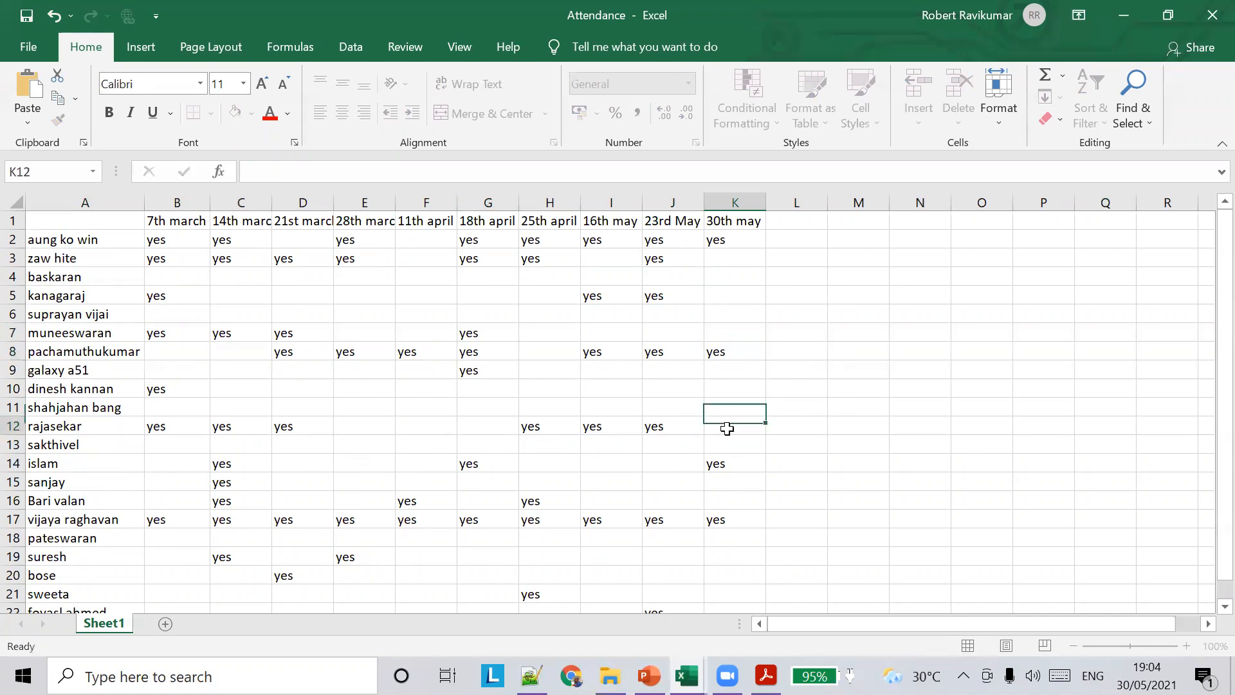
{"action": "type", "text": "yes"}
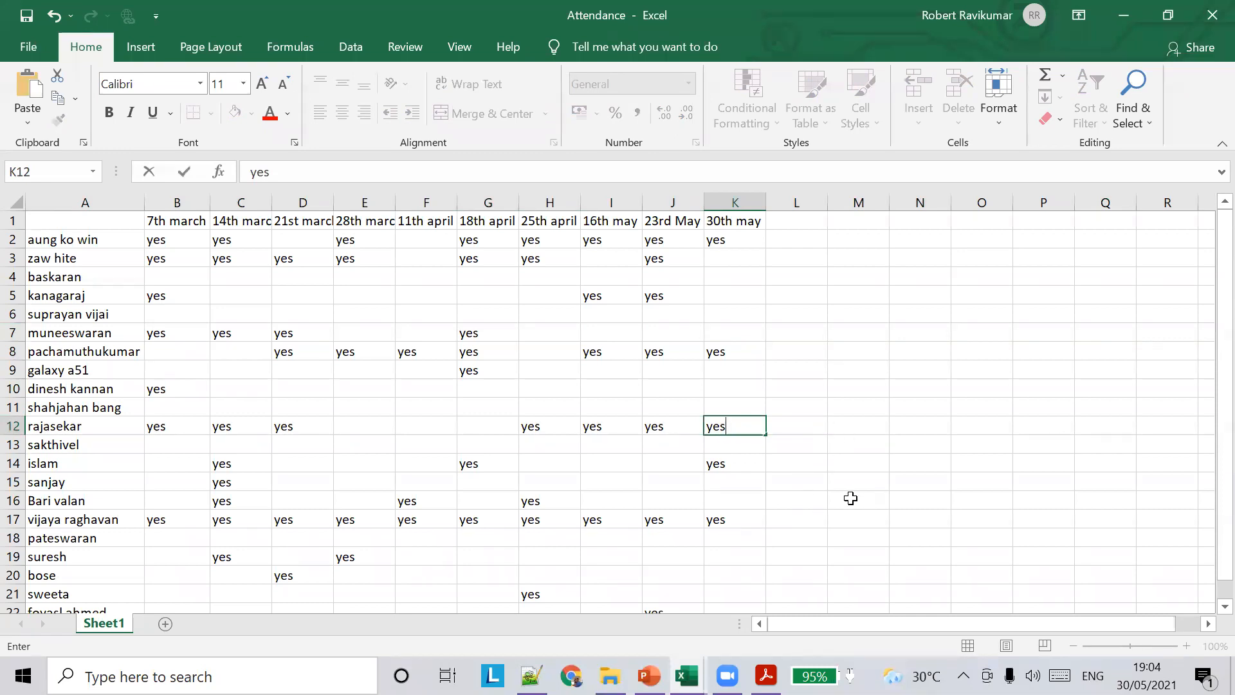
{"action": "left_click", "coordinate": [725, 295]}
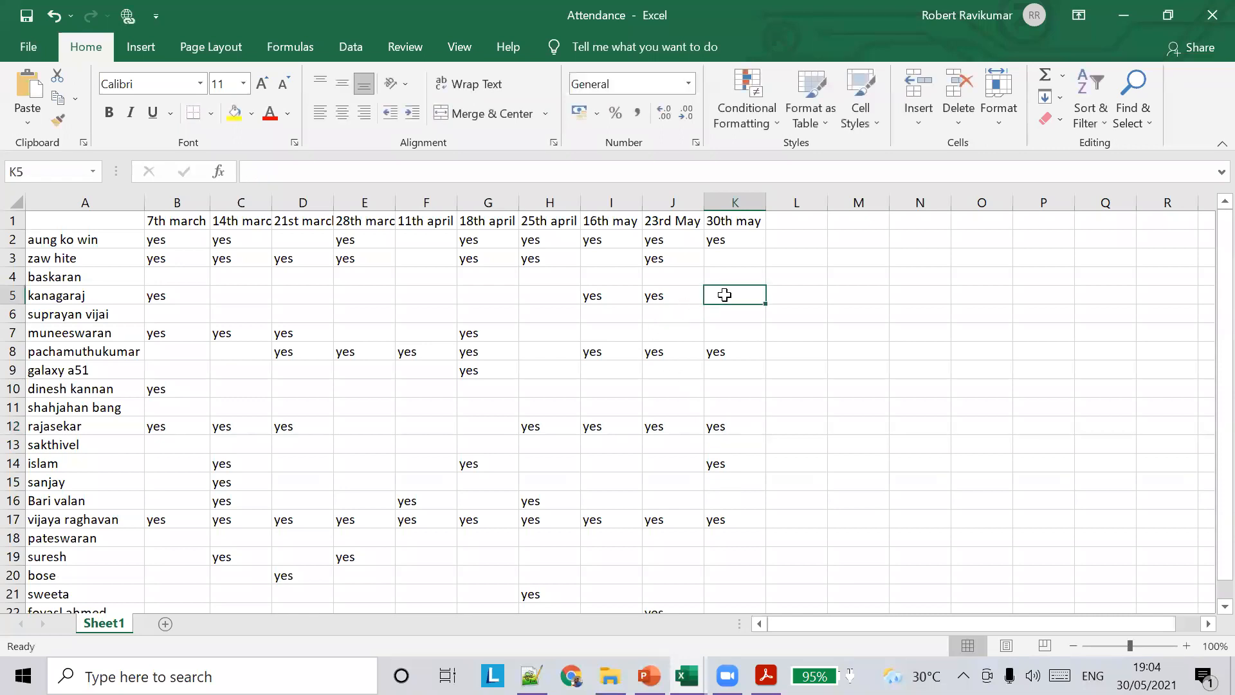
{"action": "type", "text": "yes"}
{"action": "key", "text": "ctrl+Return"}
{"action": "scroll", "coordinate": [679, 502], "scroll_direction": "down", "scroll_amount": 1}
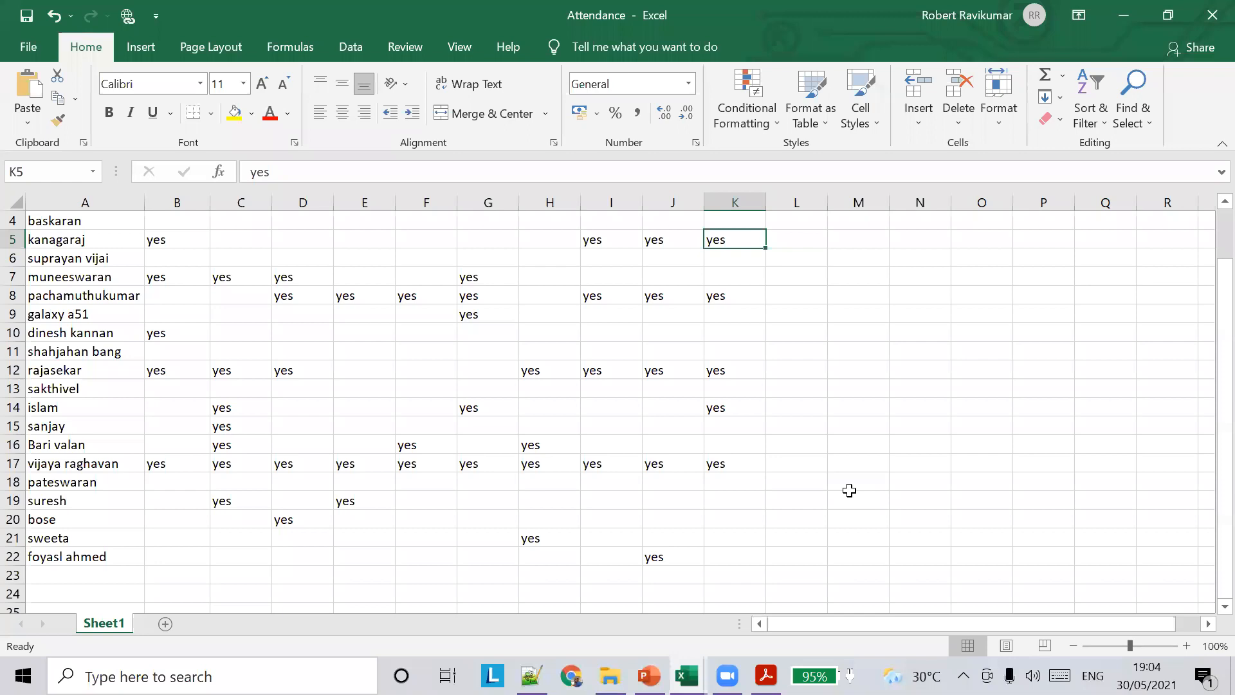
{"action": "scroll", "coordinate": [830, 451], "scroll_direction": "up", "scroll_amount": 1}
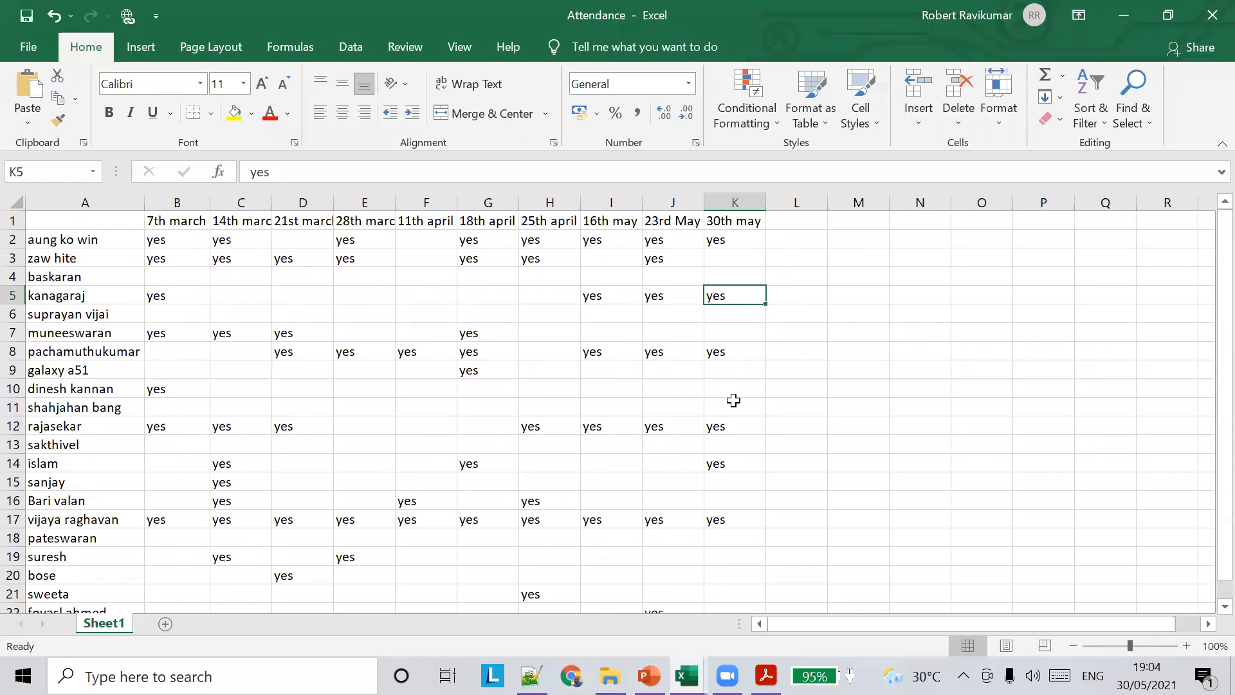
{"action": "scroll", "coordinate": [731, 519], "scroll_direction": "down", "scroll_amount": 1}
{"action": "scroll", "coordinate": [731, 518], "scroll_direction": "down", "scroll_amount": 3}
{"action": "scroll", "coordinate": [731, 519], "scroll_direction": "up", "scroll_amount": 3}
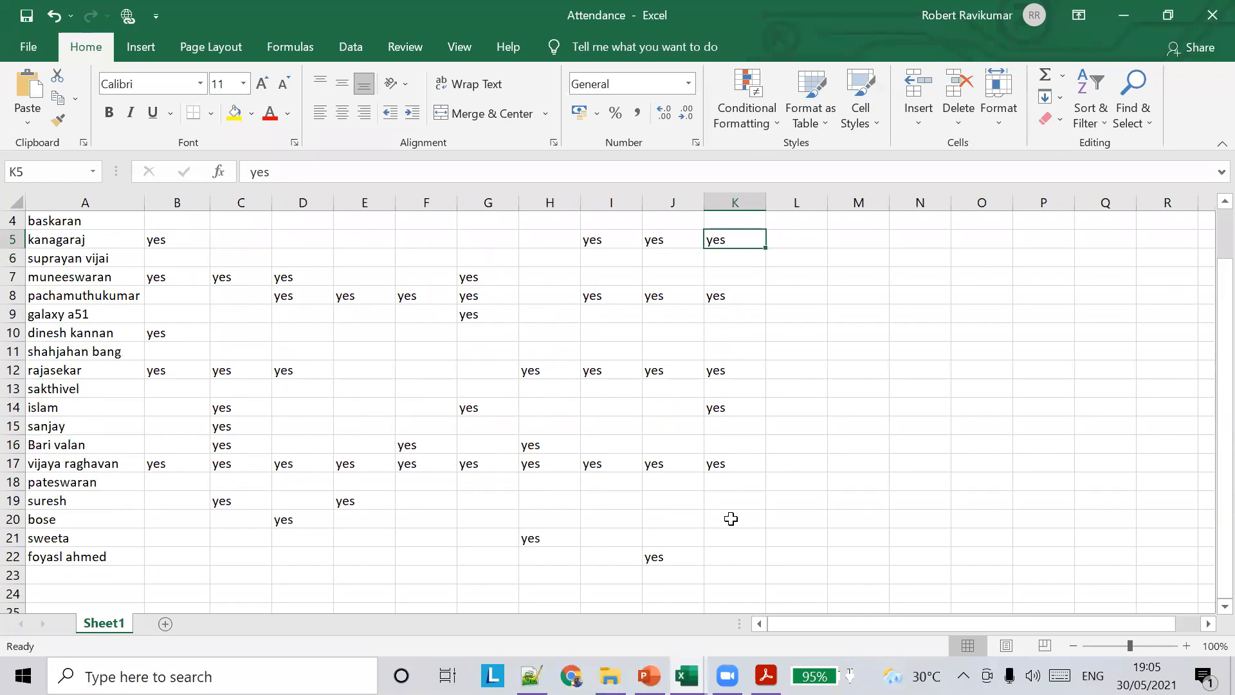
Step: Return to the practice workbook and change A5 to 2345, A6 to 234 and A7 to 234 on Sheet2
{"action": "scroll", "coordinate": [731, 518], "scroll_direction": "up", "scroll_amount": 1}
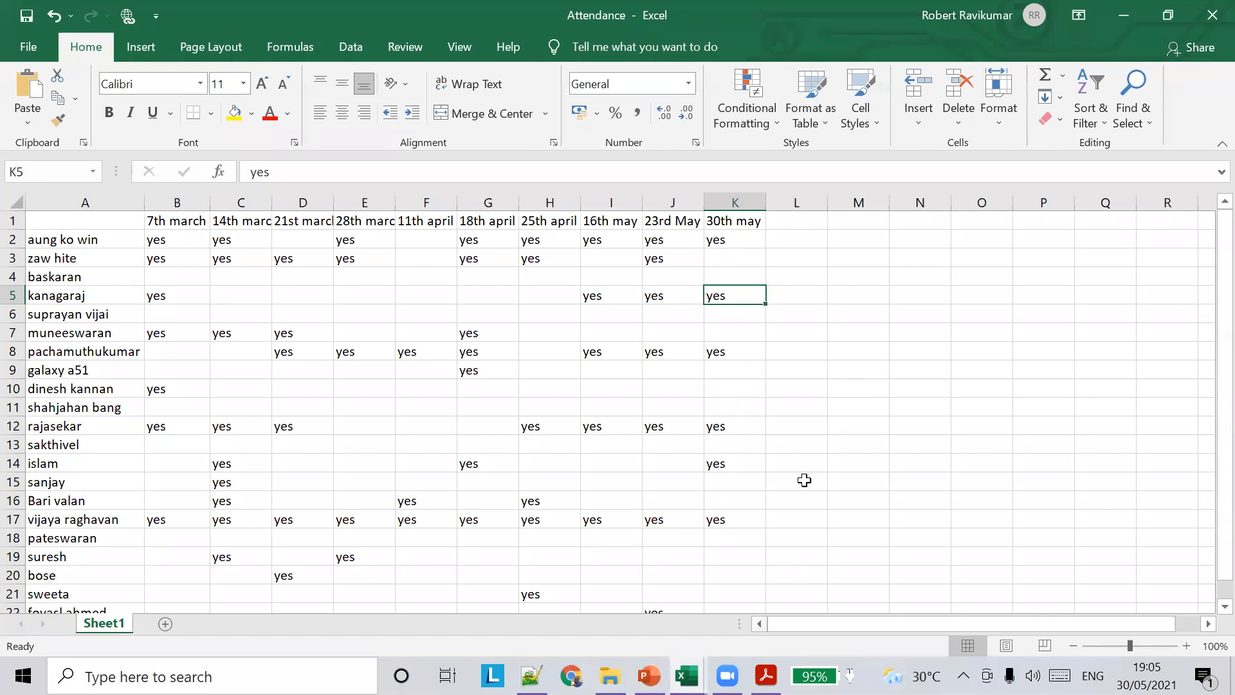
{"action": "left_click", "coordinate": [1117, 12]}
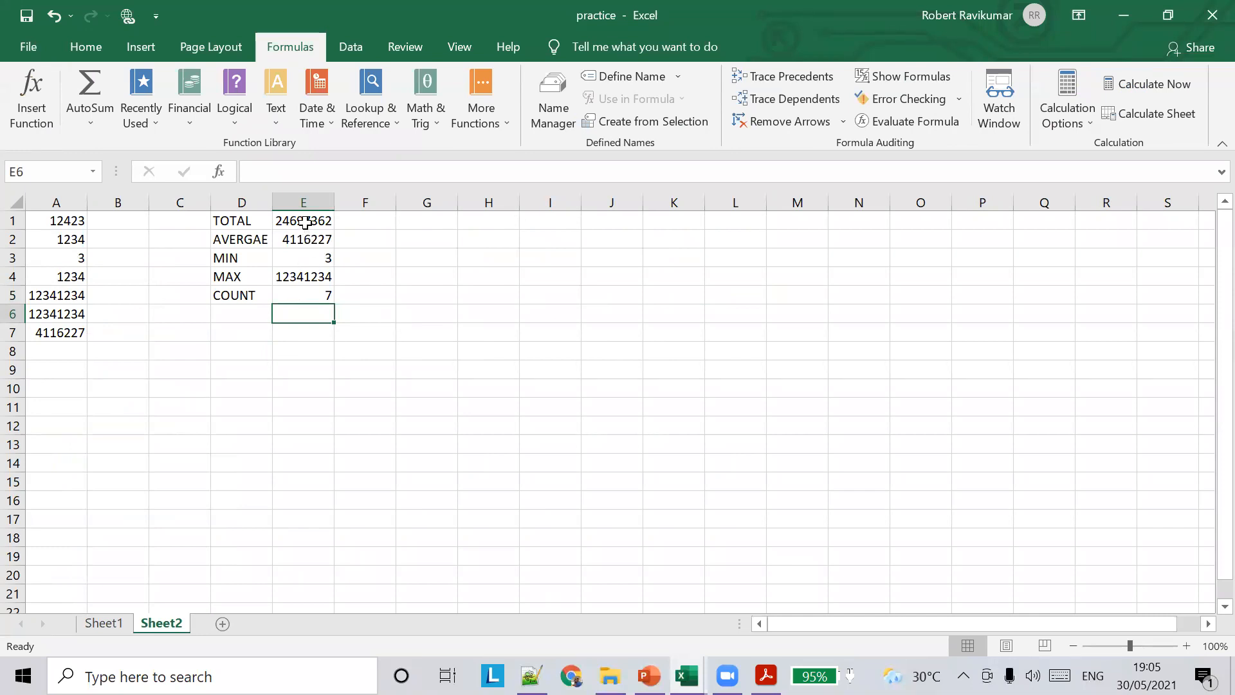
{"action": "left_click_drag", "start_coordinate": [305, 222], "coordinate": [322, 291]}
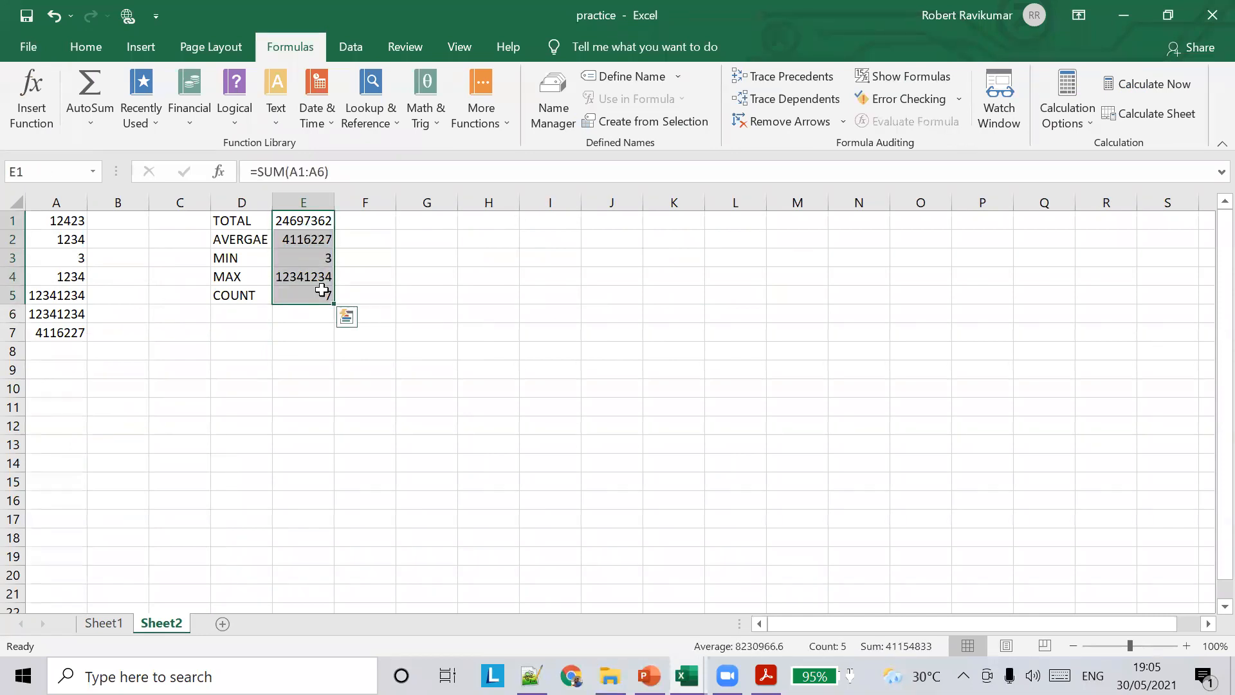
{"action": "left_click", "coordinate": [67, 300]}
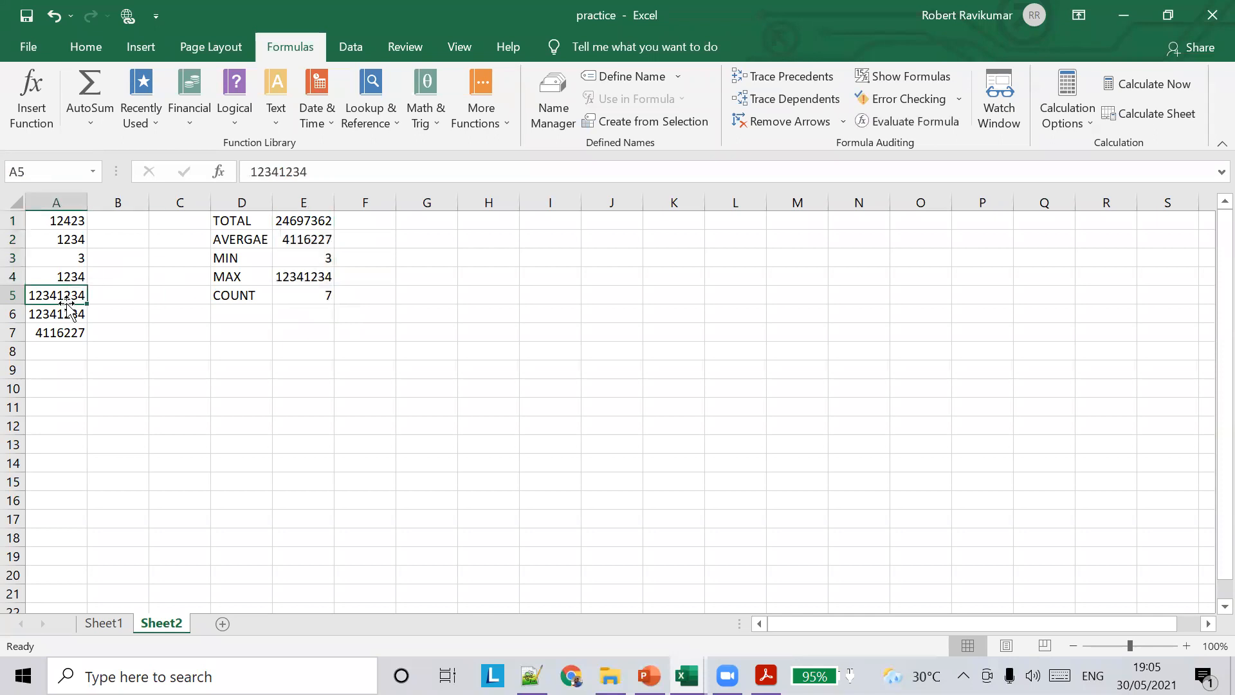
{"action": "type", "text": "2345"}
{"action": "key", "text": "Return"}
{"action": "type", "text": "234"}
{"action": "key", "text": "Return"}
{"action": "type", "text": "234"}
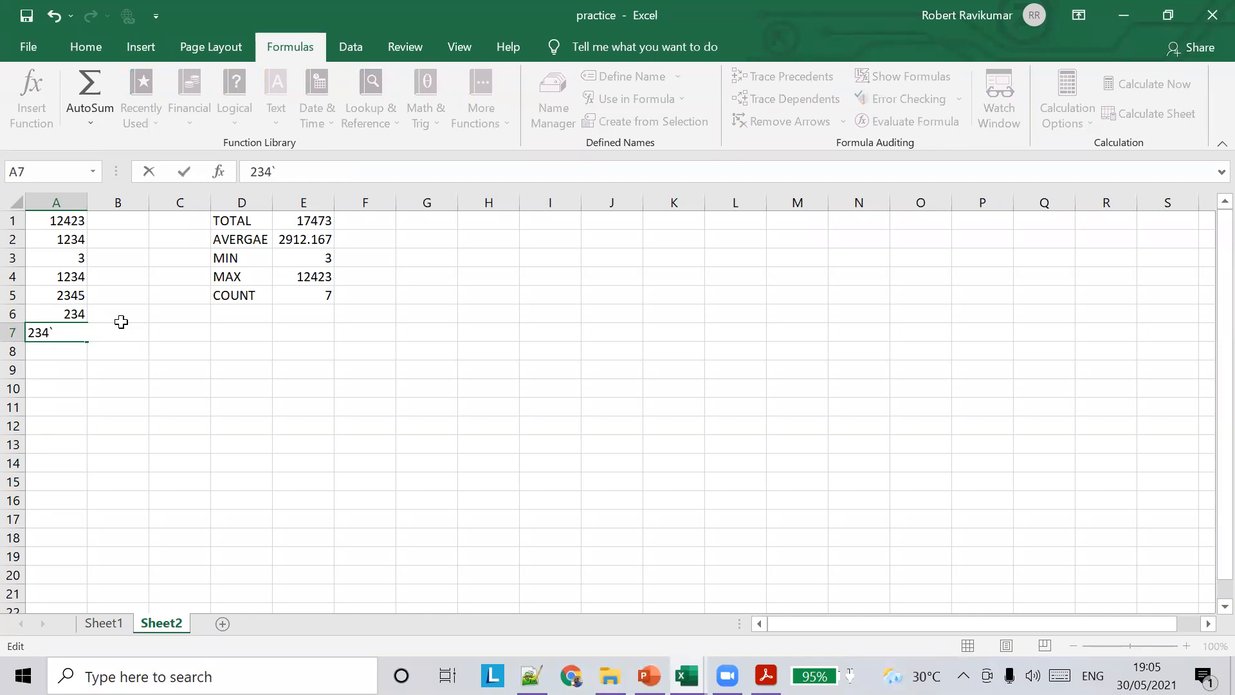
{"action": "left_click", "coordinate": [120, 324]}
{"action": "left_click", "coordinate": [303, 361]}
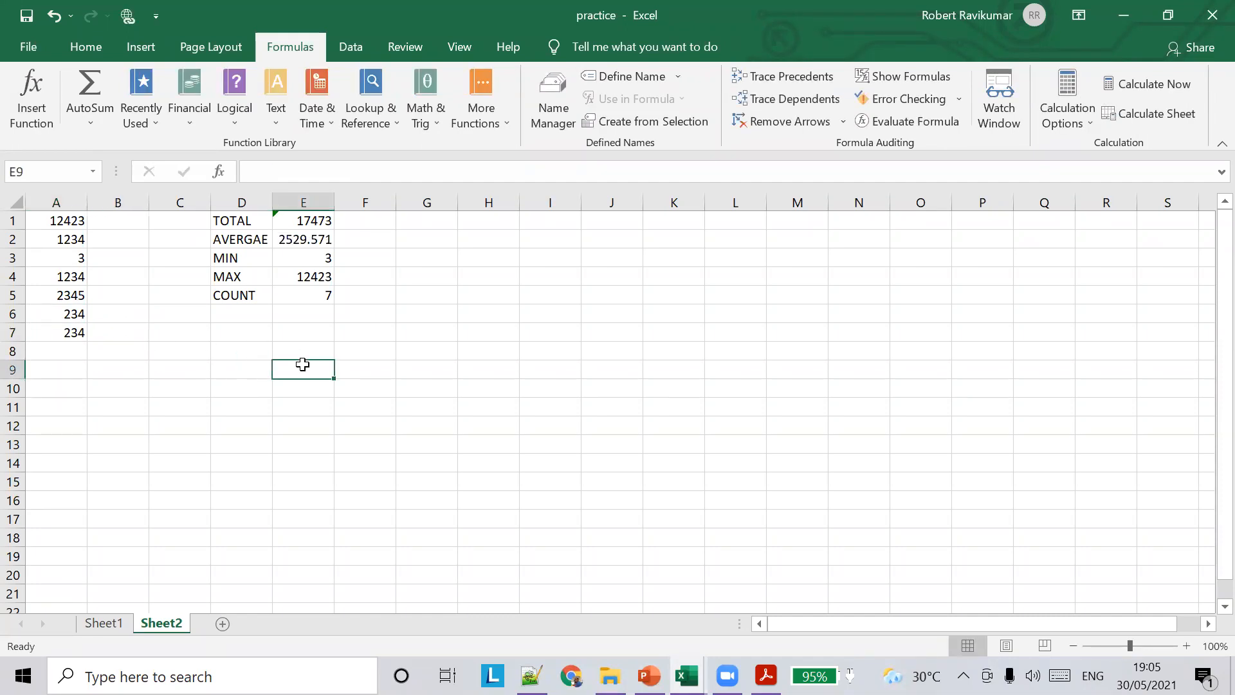
Step: Examine the error-checking options offered for the TOTAL formula in cell E1
{"action": "left_click", "coordinate": [399, 240]}
{"action": "left_click", "coordinate": [279, 217]}
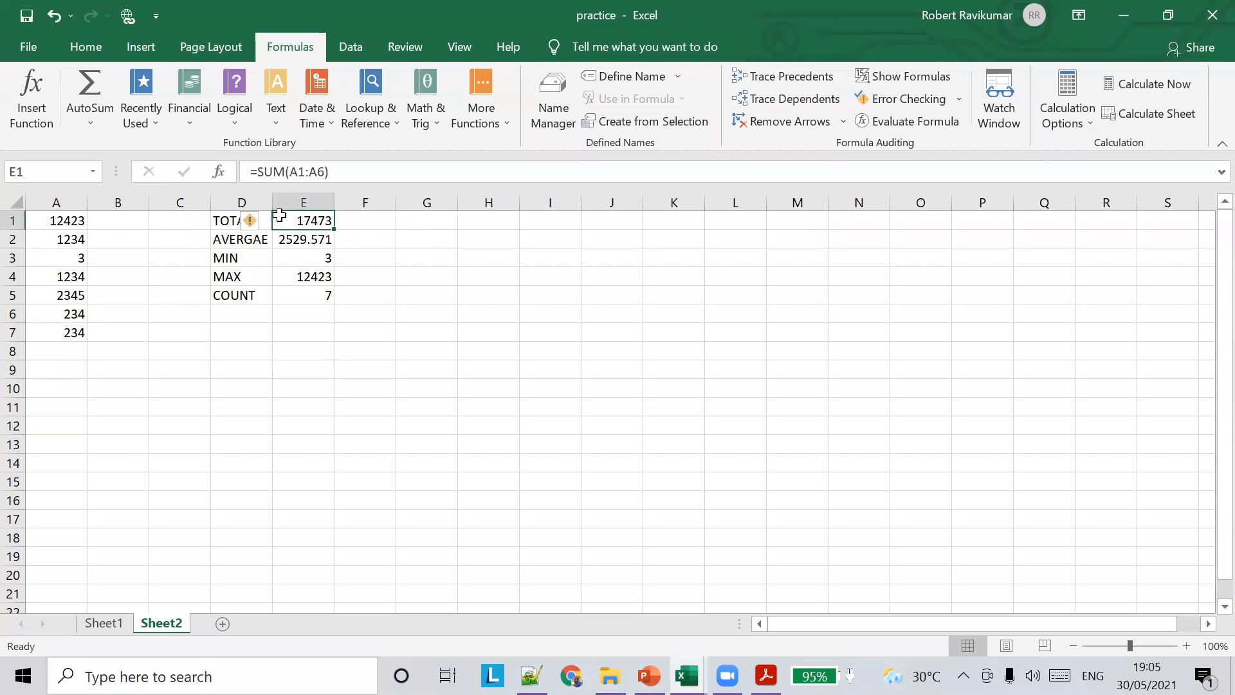
{"action": "left_click", "coordinate": [256, 221]}
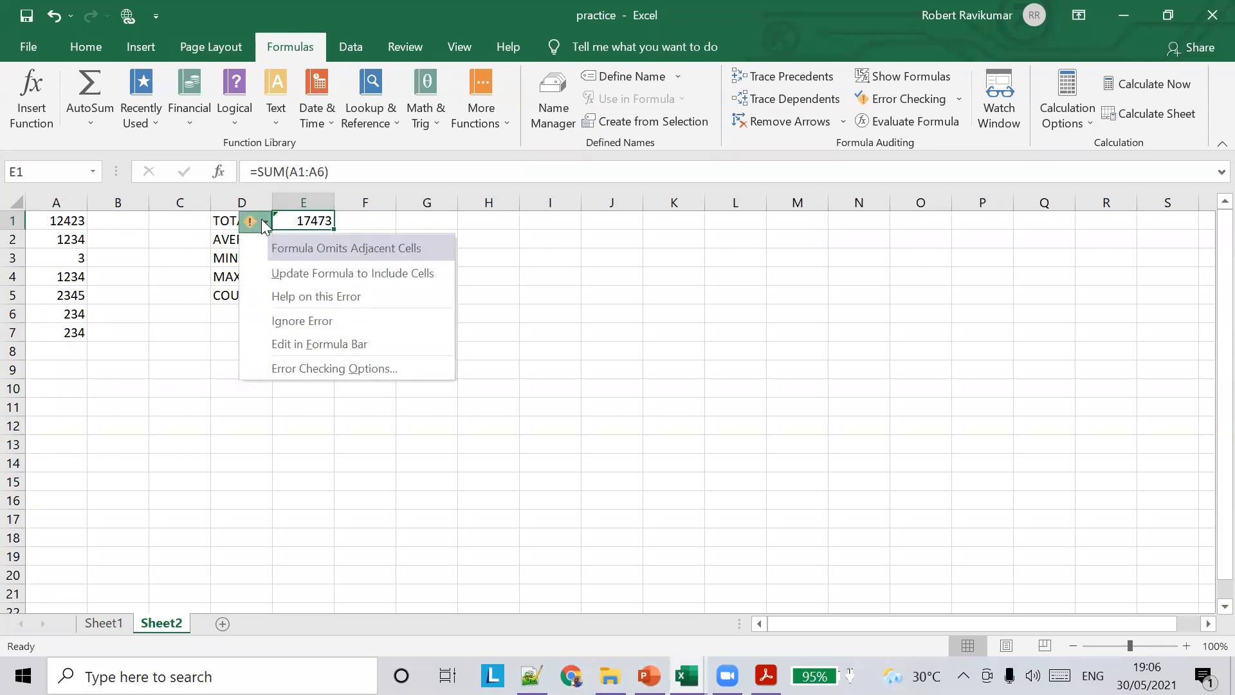
{"action": "left_click_drag", "start_coordinate": [627, 222], "coordinate": [644, 223]}
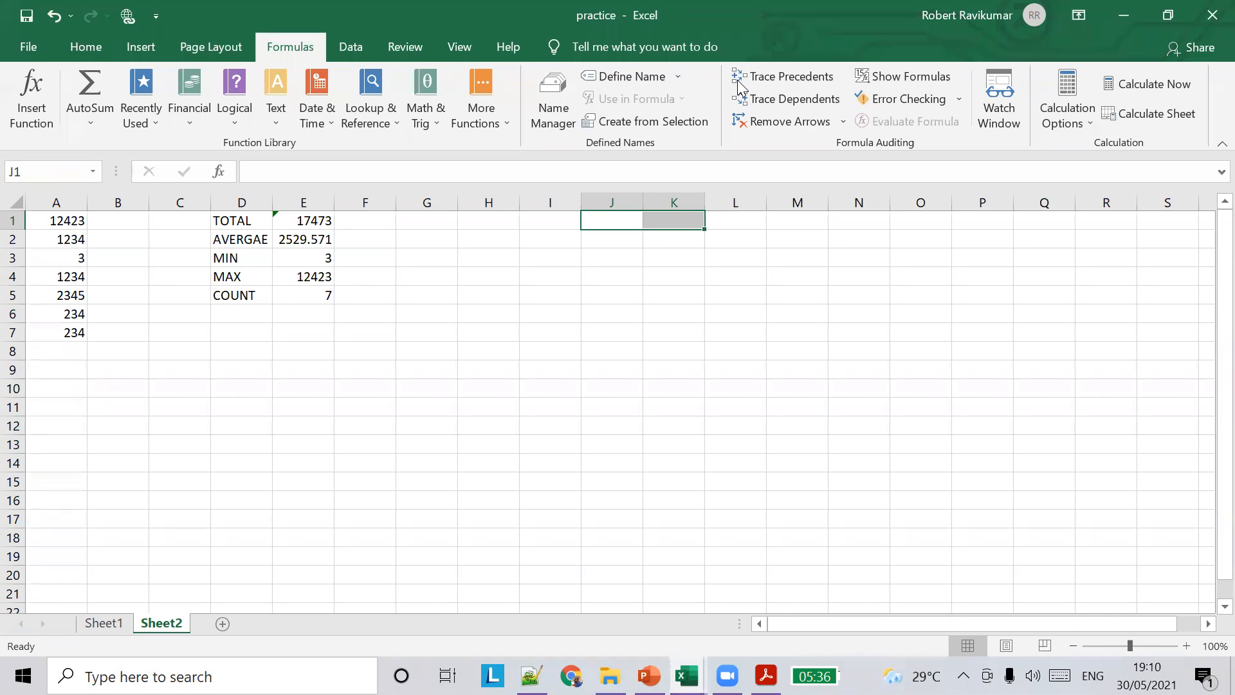
{"action": "left_click", "coordinate": [875, 53]}
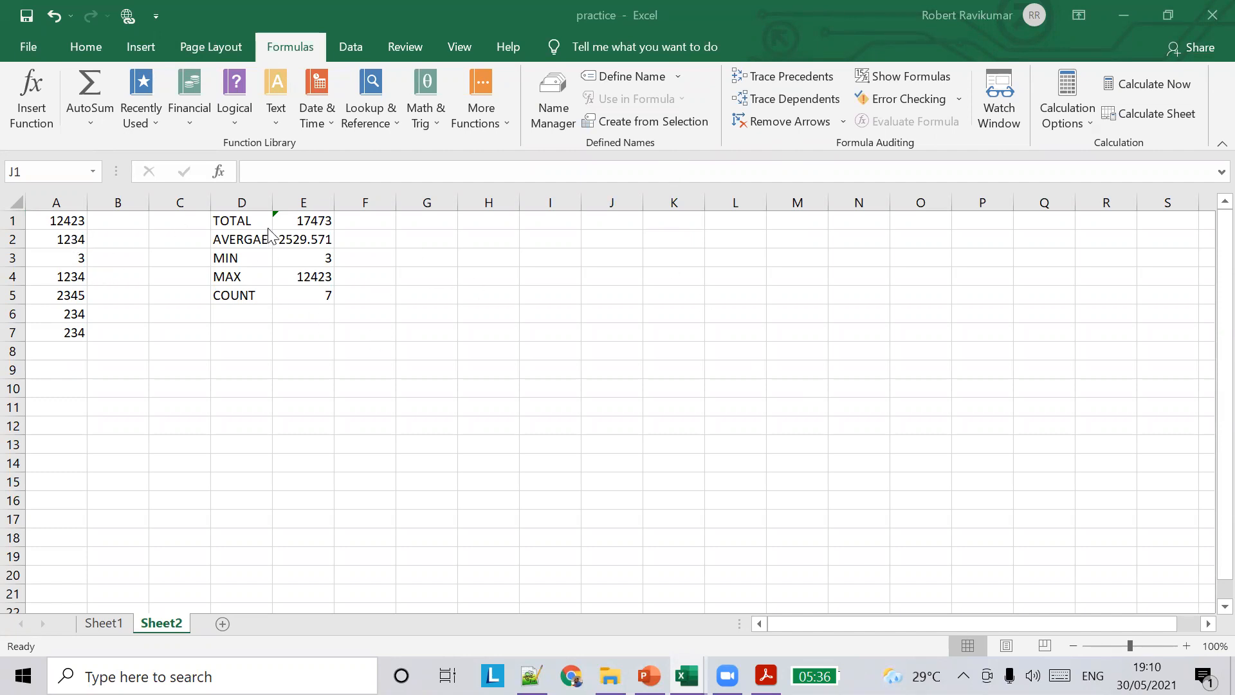
{"action": "left_click", "coordinate": [64, 220]}
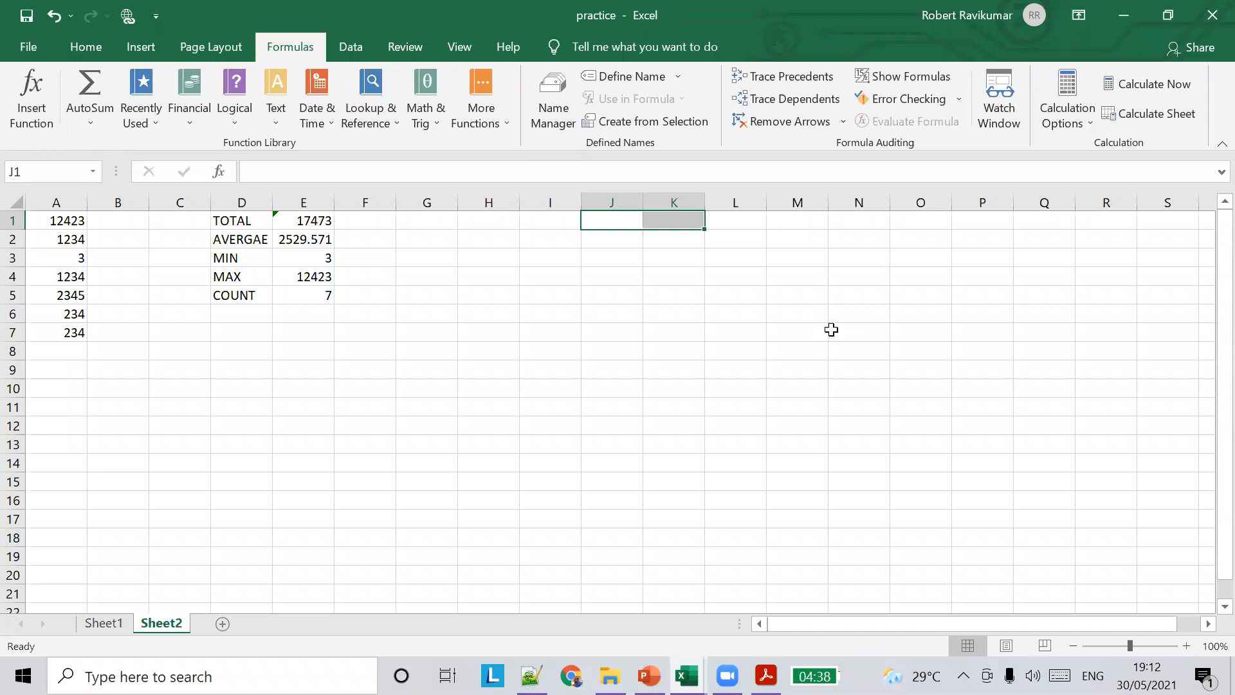
{"action": "key", "text": "alt+Tab"}
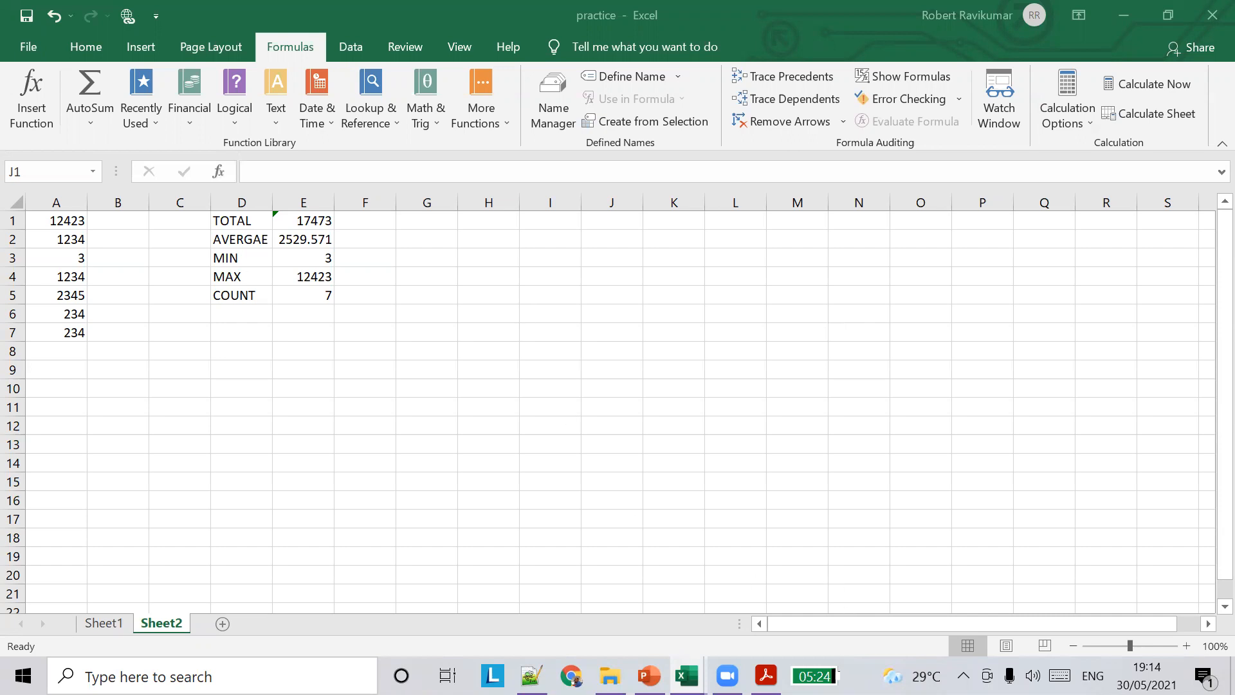
{"action": "left_click", "coordinate": [1147, 675]}
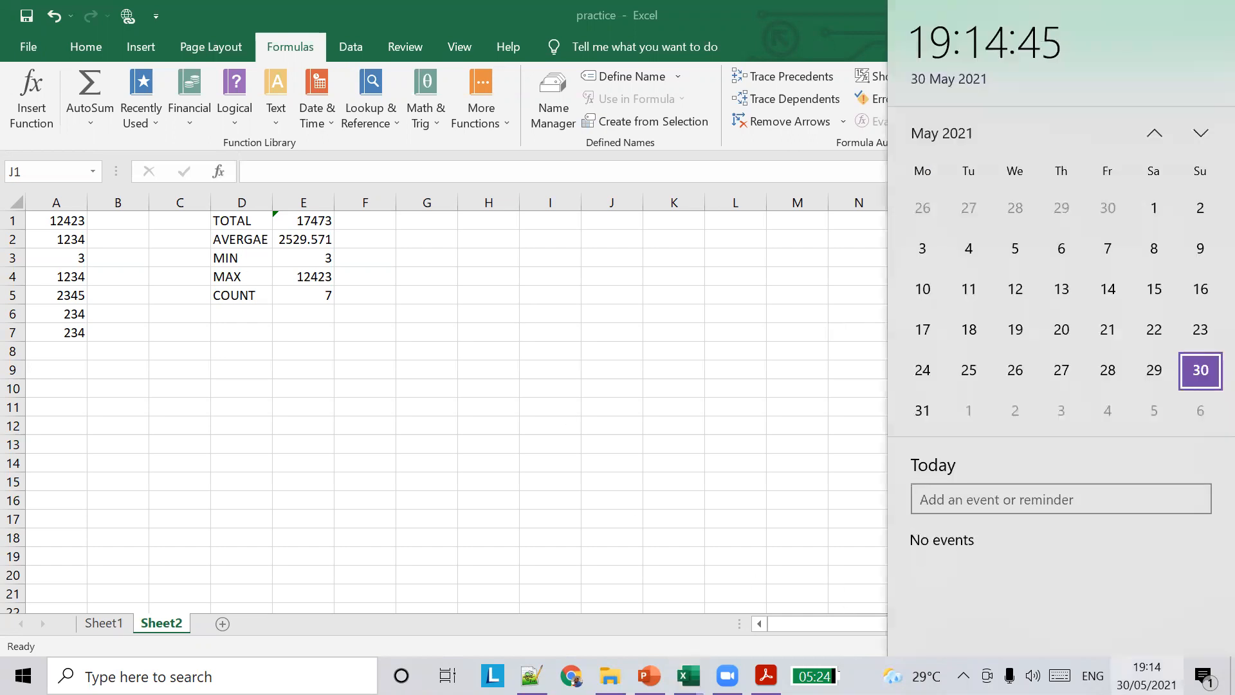
{"action": "left_click", "coordinate": [777, 34]}
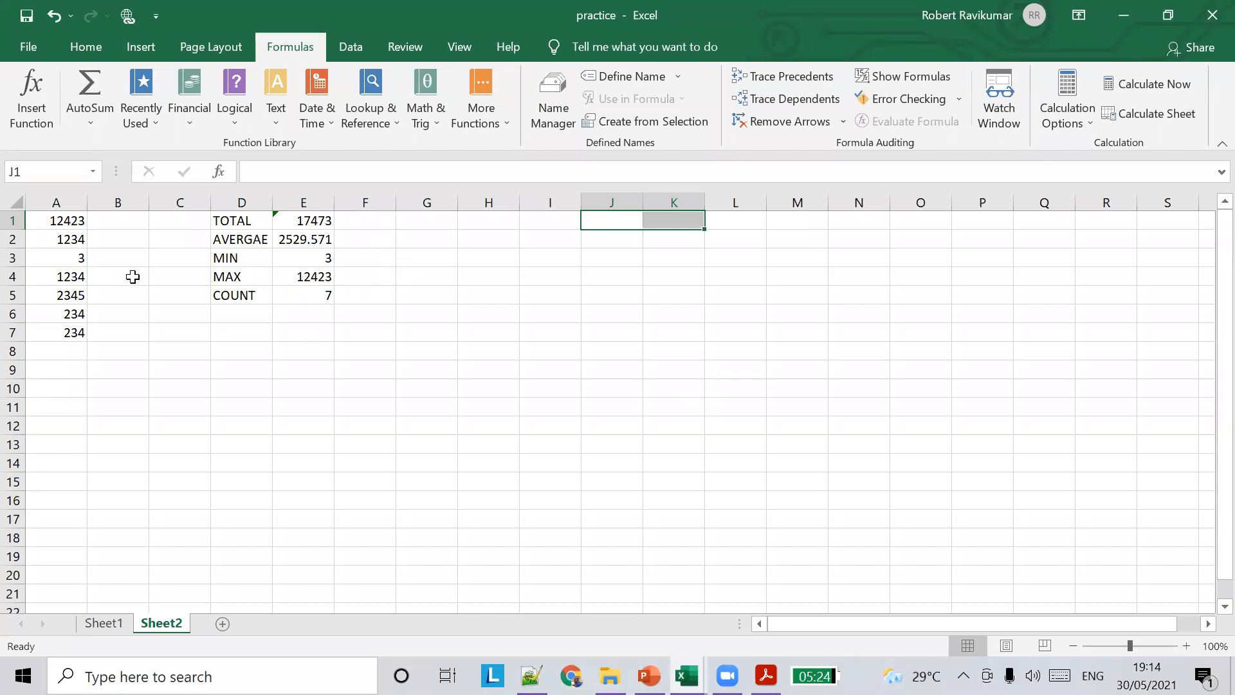
{"action": "left_click", "coordinate": [293, 233]}
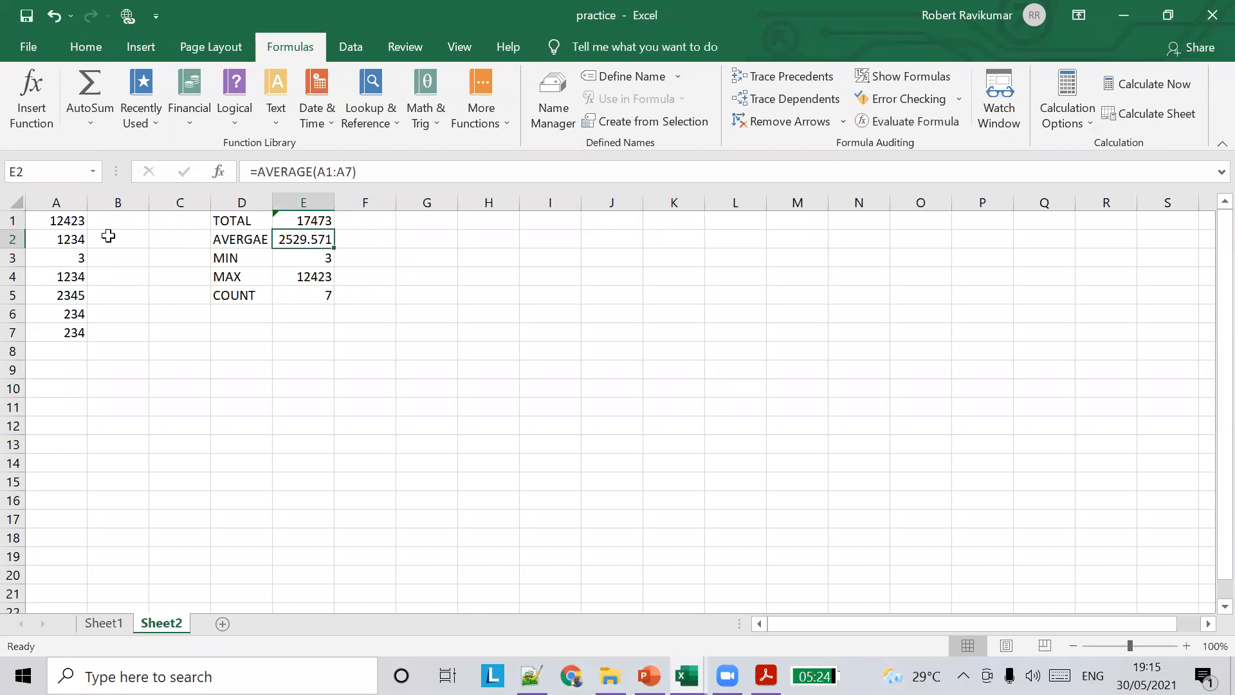
{"action": "left_click_drag", "start_coordinate": [242, 217], "coordinate": [242, 292]}
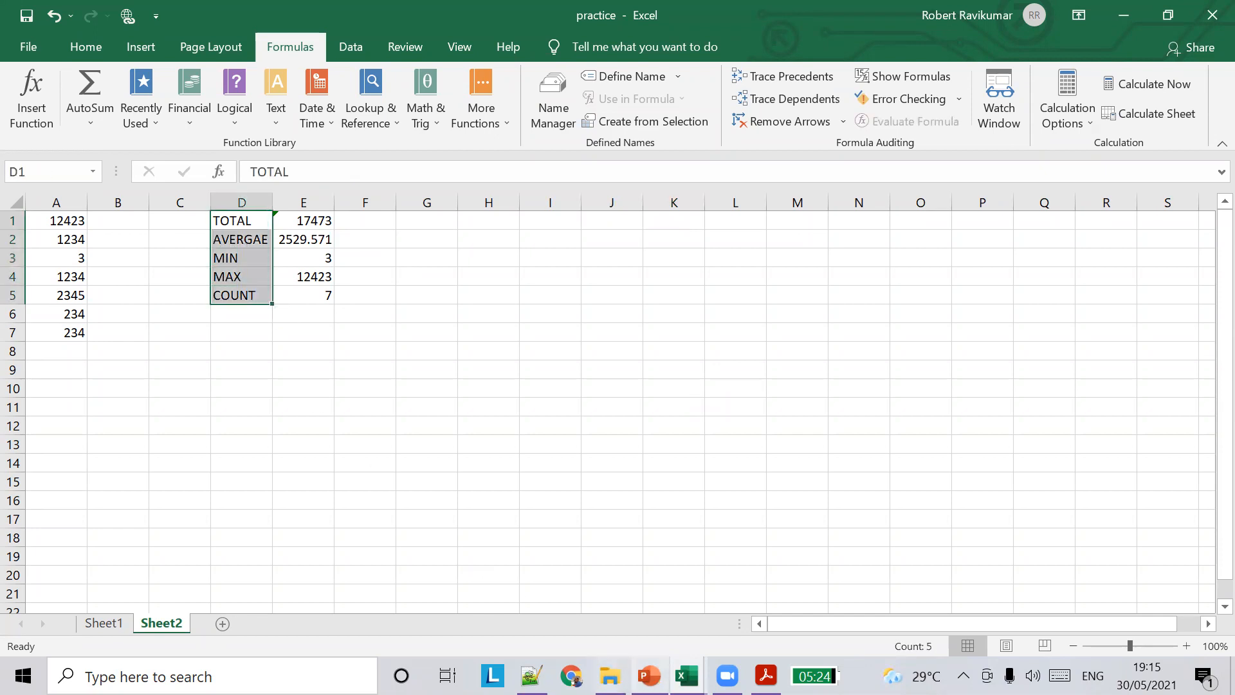
Step: Switch to the excel lesson 3 presentation in PowerPoint and review slides 11 back to 7, from table formatting to finding the maximum value
{"action": "left_click", "coordinate": [649, 675]}
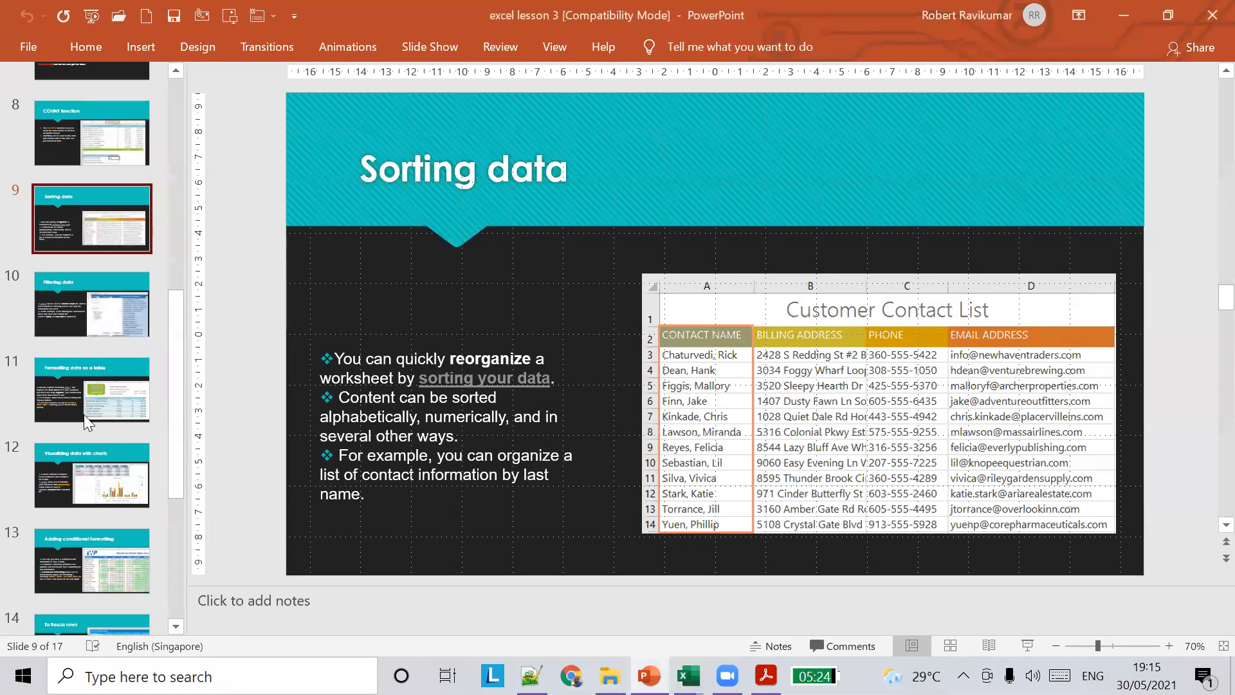
{"action": "scroll", "coordinate": [103, 511], "scroll_direction": "down", "scroll_amount": 2}
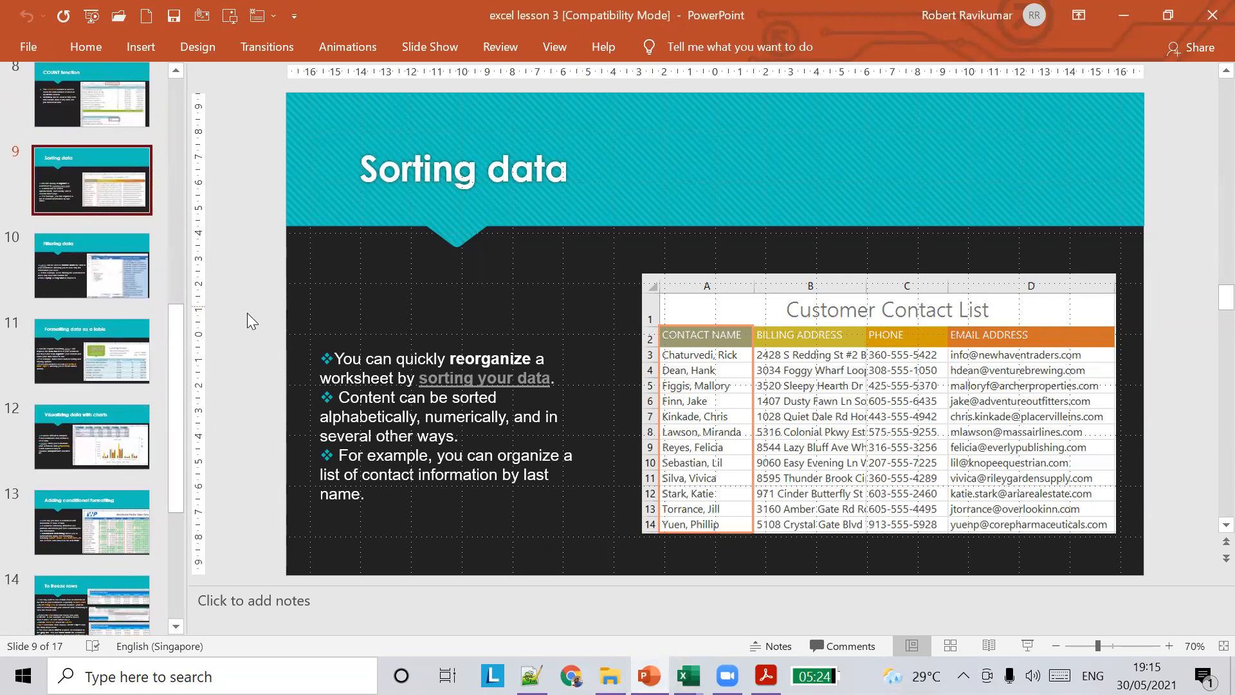
{"action": "left_click", "coordinate": [119, 353]}
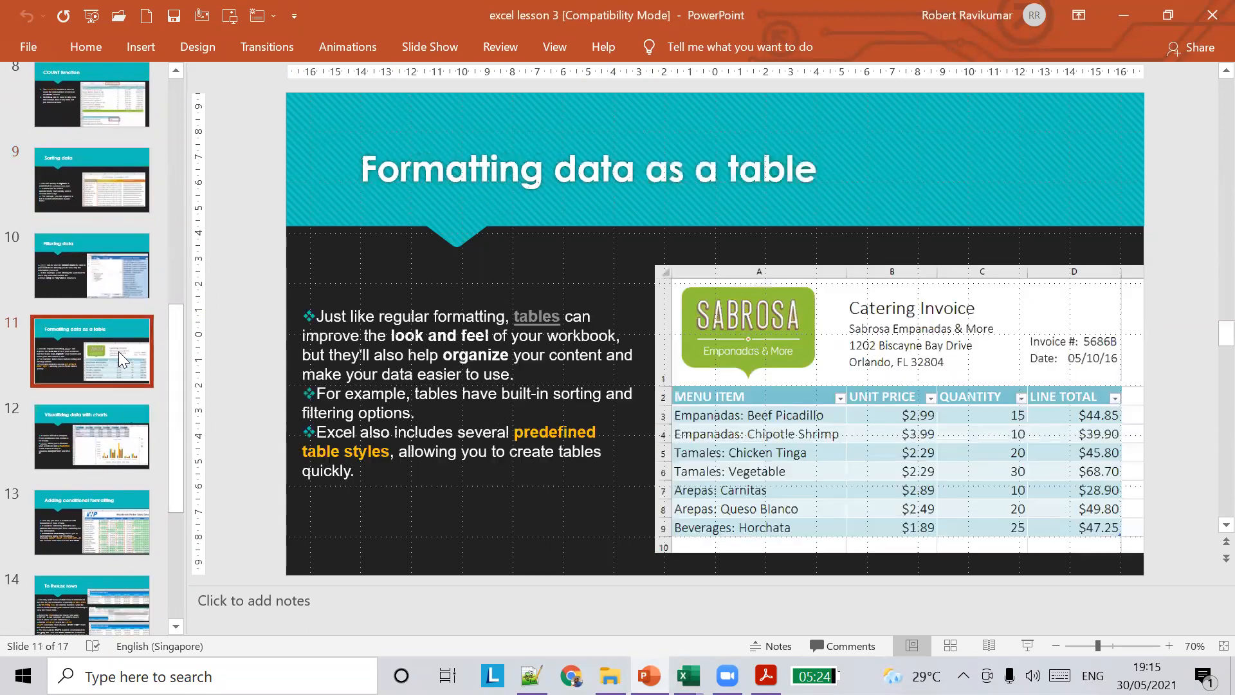
{"action": "left_click", "coordinate": [103, 260]}
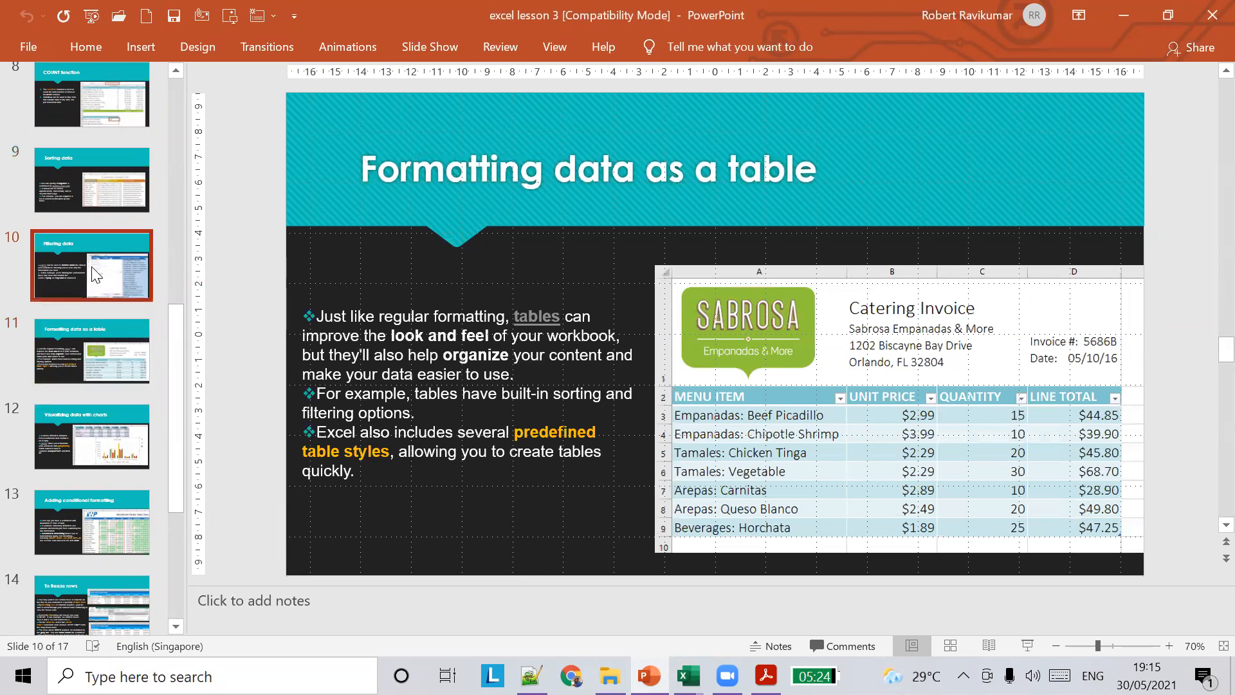
{"action": "left_click", "coordinate": [92, 196]}
{"action": "scroll", "coordinate": [119, 288], "scroll_direction": "up", "scroll_amount": 2}
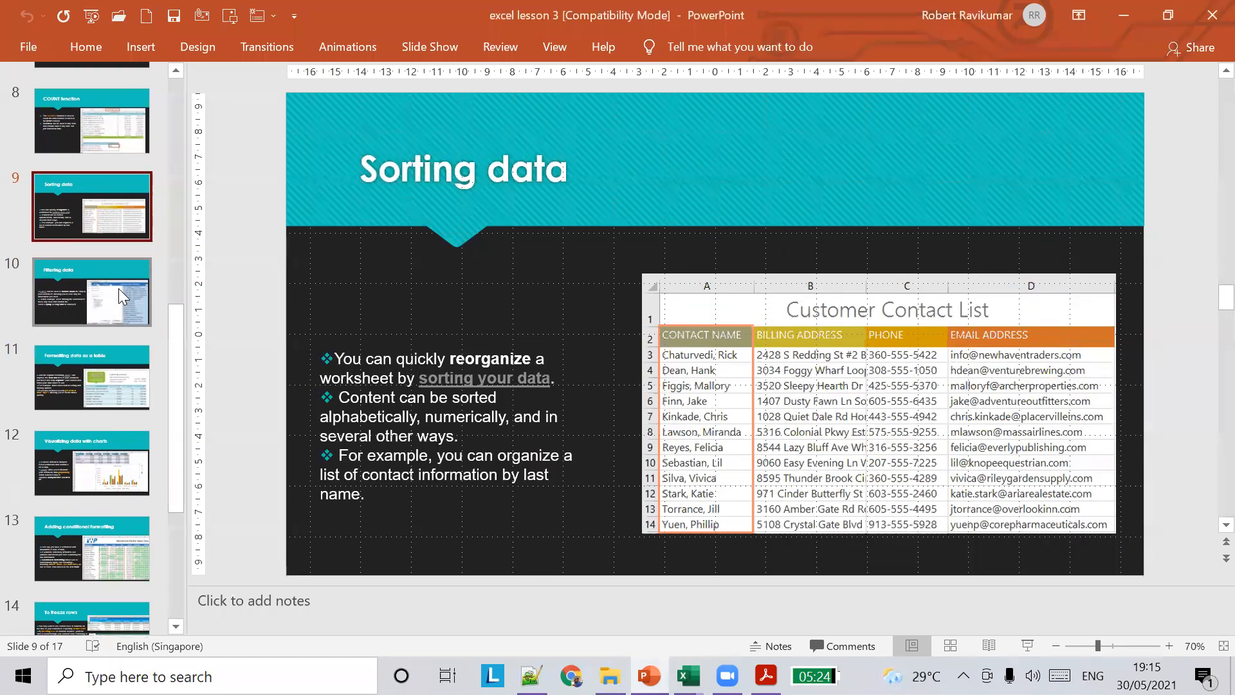
{"action": "left_click", "coordinate": [108, 224]}
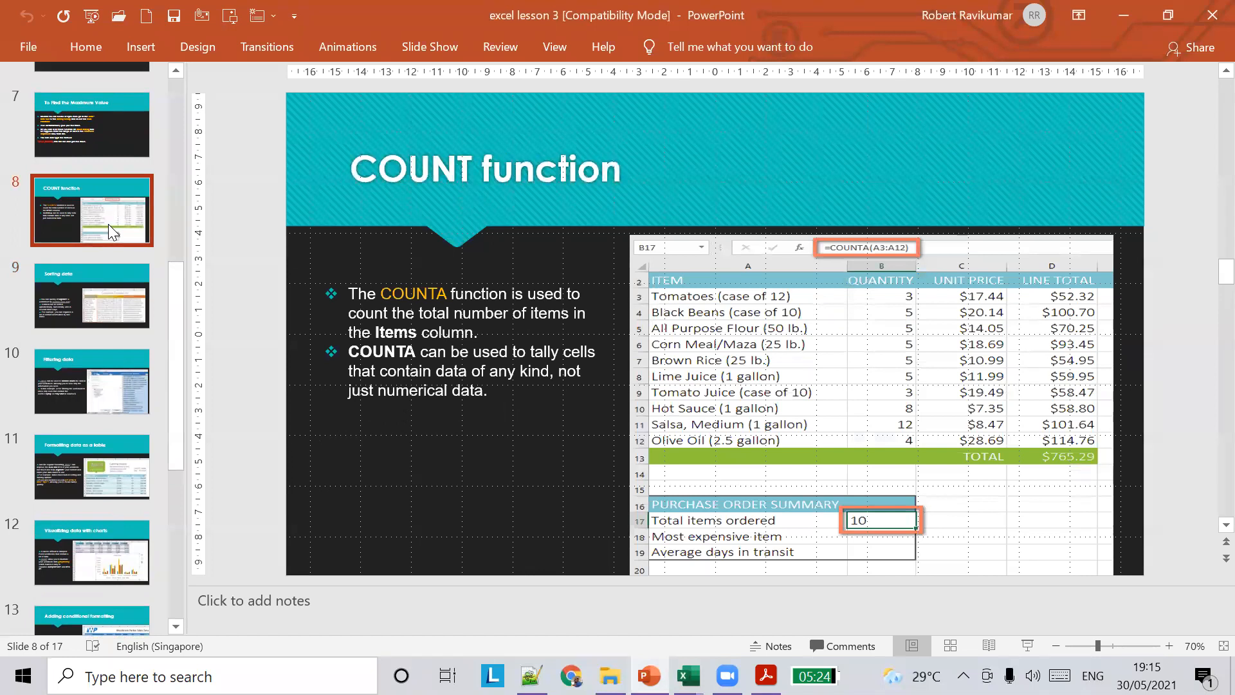
{"action": "scroll", "coordinate": [116, 263], "scroll_direction": "up", "scroll_amount": 2}
{"action": "left_click", "coordinate": [88, 242]}
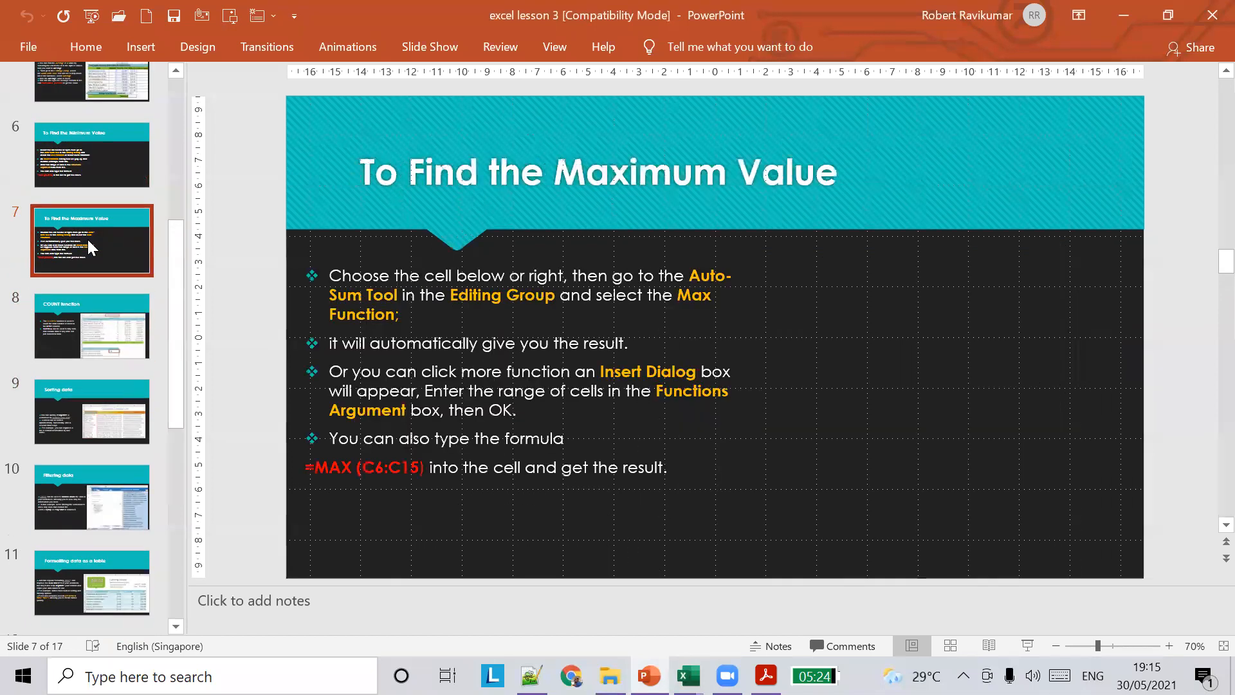
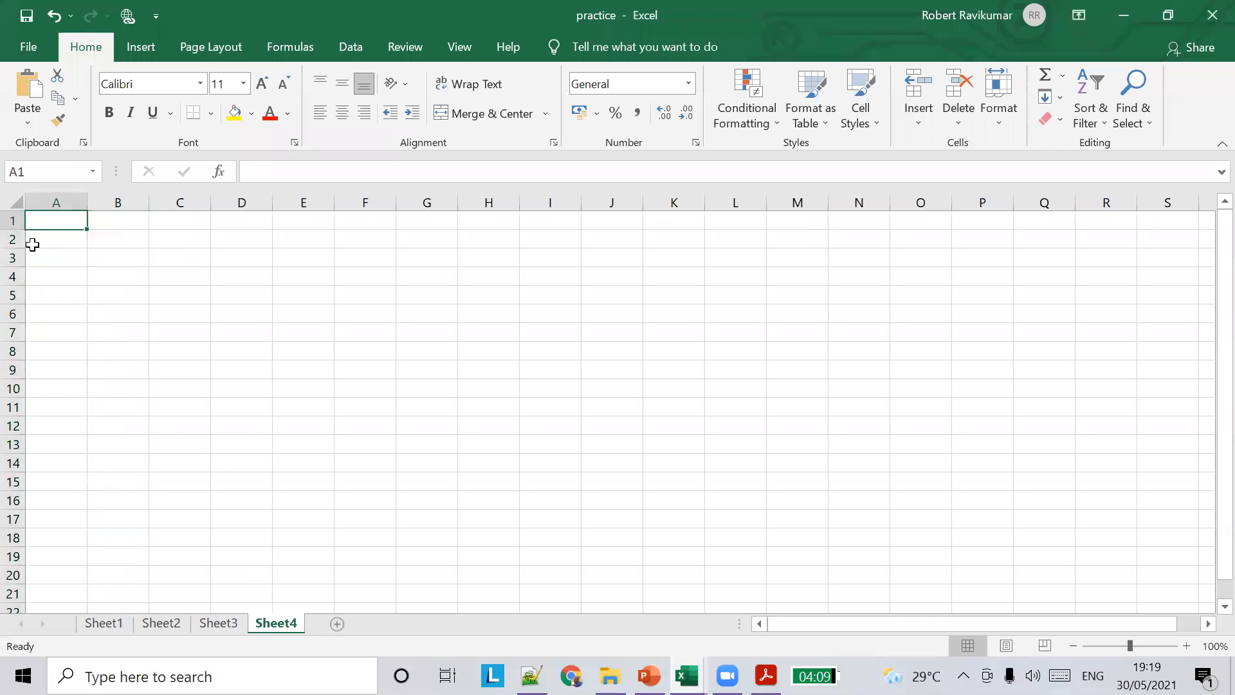
Step: Enter the column headers Electronic Device, price and brand in A1:C1 of Sheet4
{"action": "type", "text": "Eulo"}
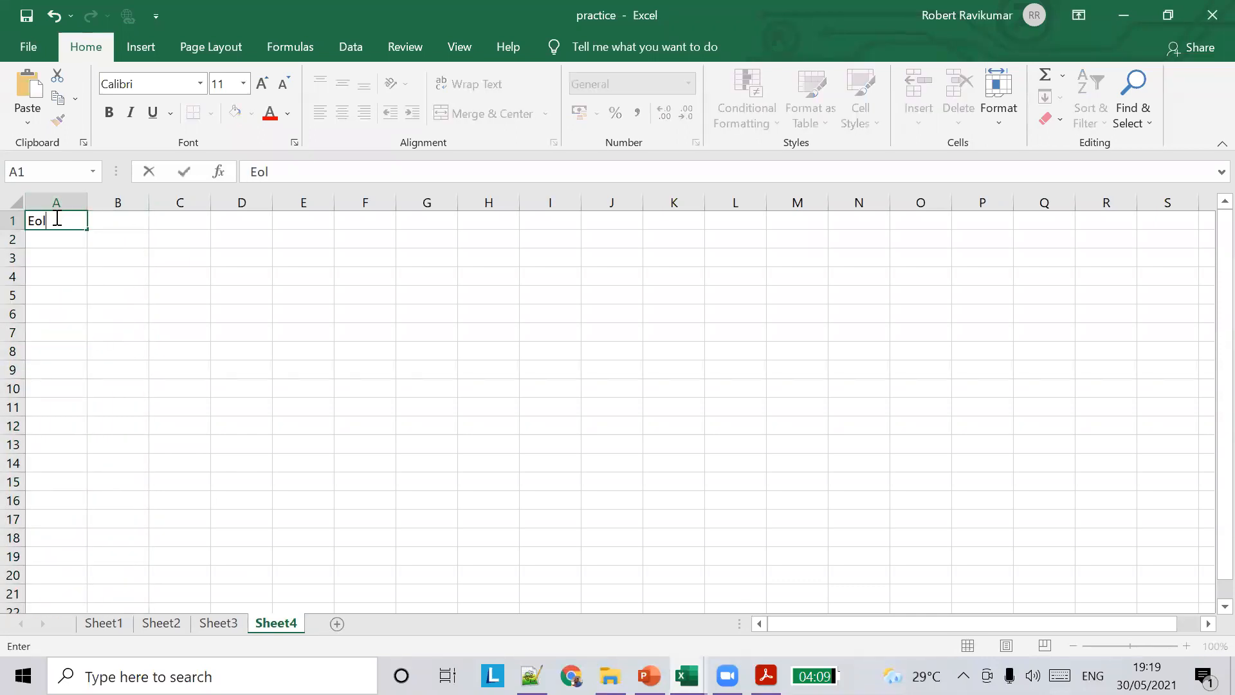
{"action": "key", "text": "BackSpace"}
{"action": "key", "text": "BackSpace"}
{"action": "key", "text": "BackSpace"}
{"action": "type", "text": "lectronic Dec"}
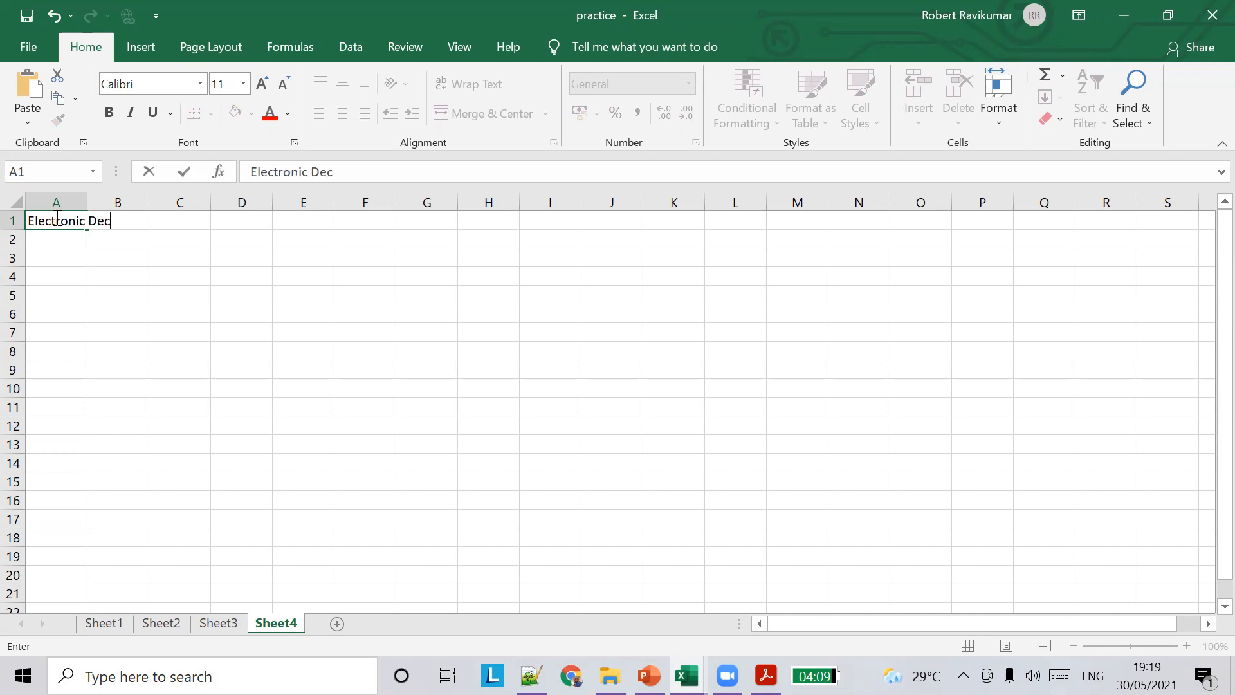
{"action": "key", "text": "BackSpace"}
{"action": "type", "text": "vice"}
{"action": "key", "text": "Tab"}
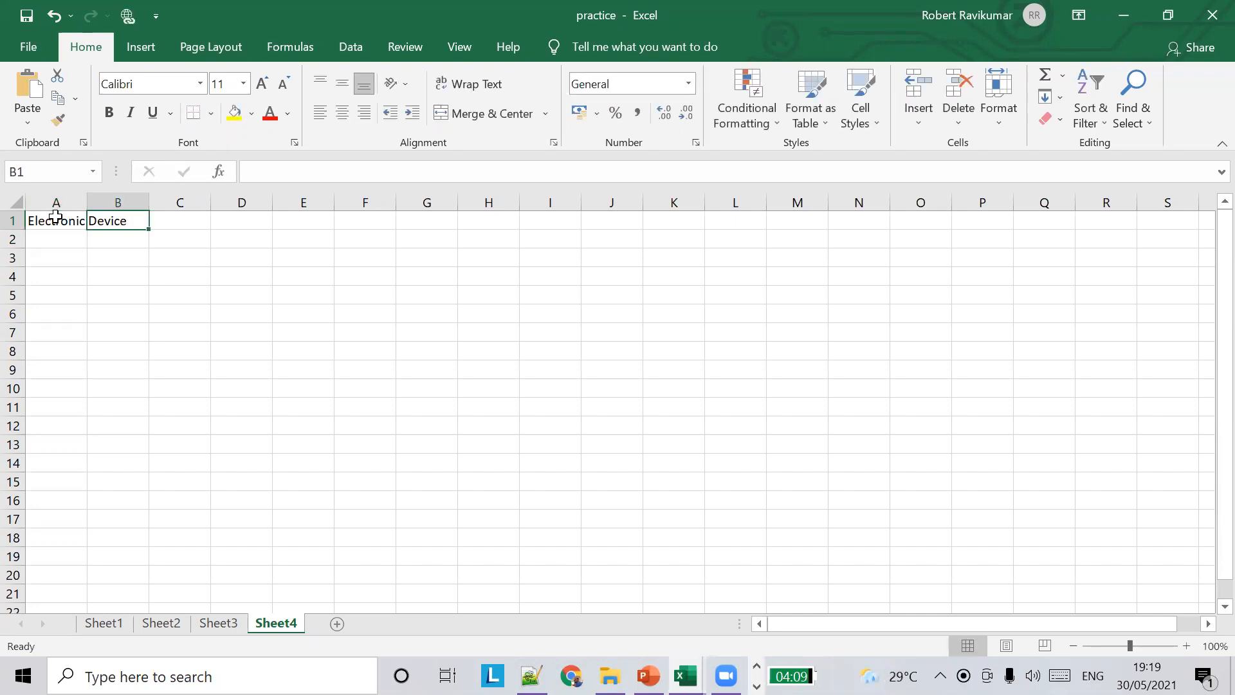
{"action": "type", "text": "price"}
{"action": "key", "text": "Tab"}
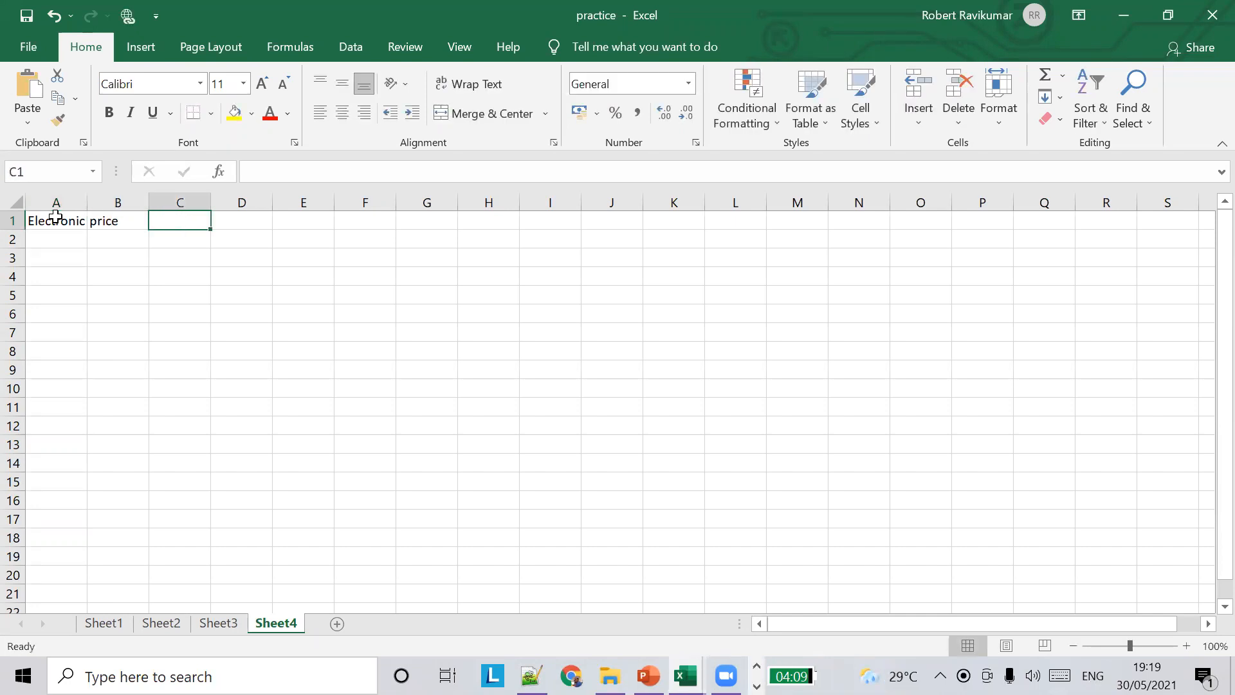
{"action": "type", "text": "brand"}
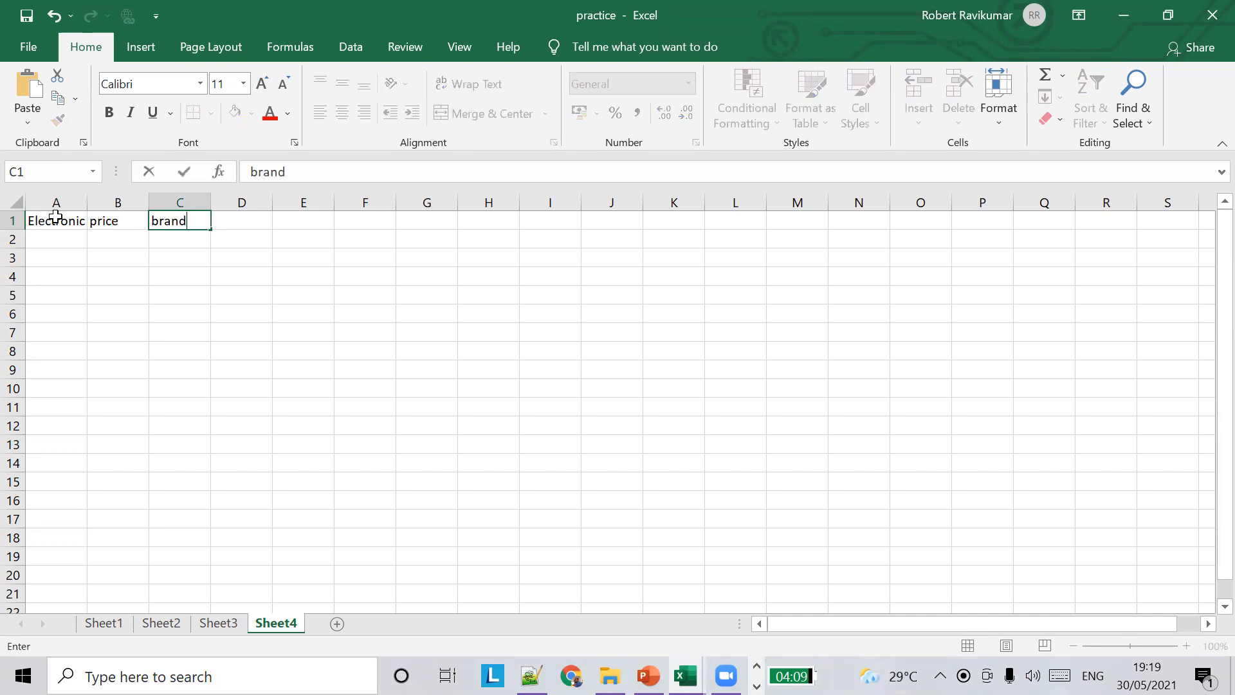
{"action": "key", "text": "Return"}
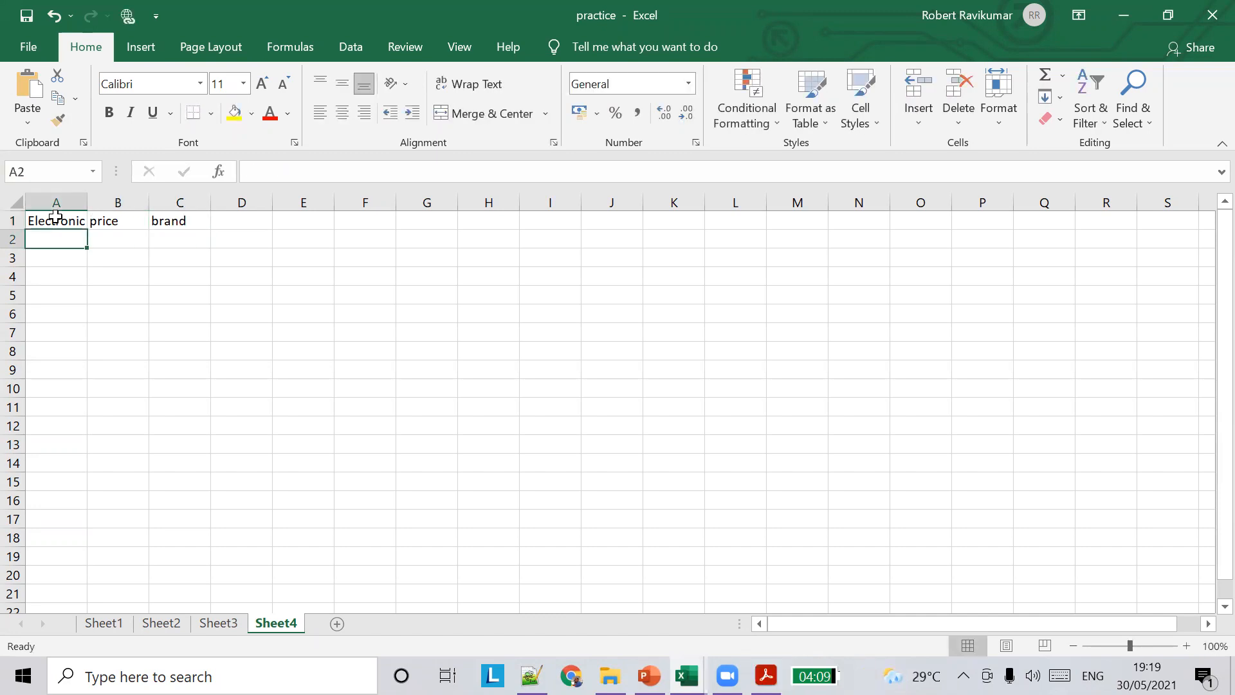
Step: Fill row 2 with the device tv, the price 655 and the brand Sony
{"action": "type", "text": "tv"}
{"action": "key", "text": "Tab"}
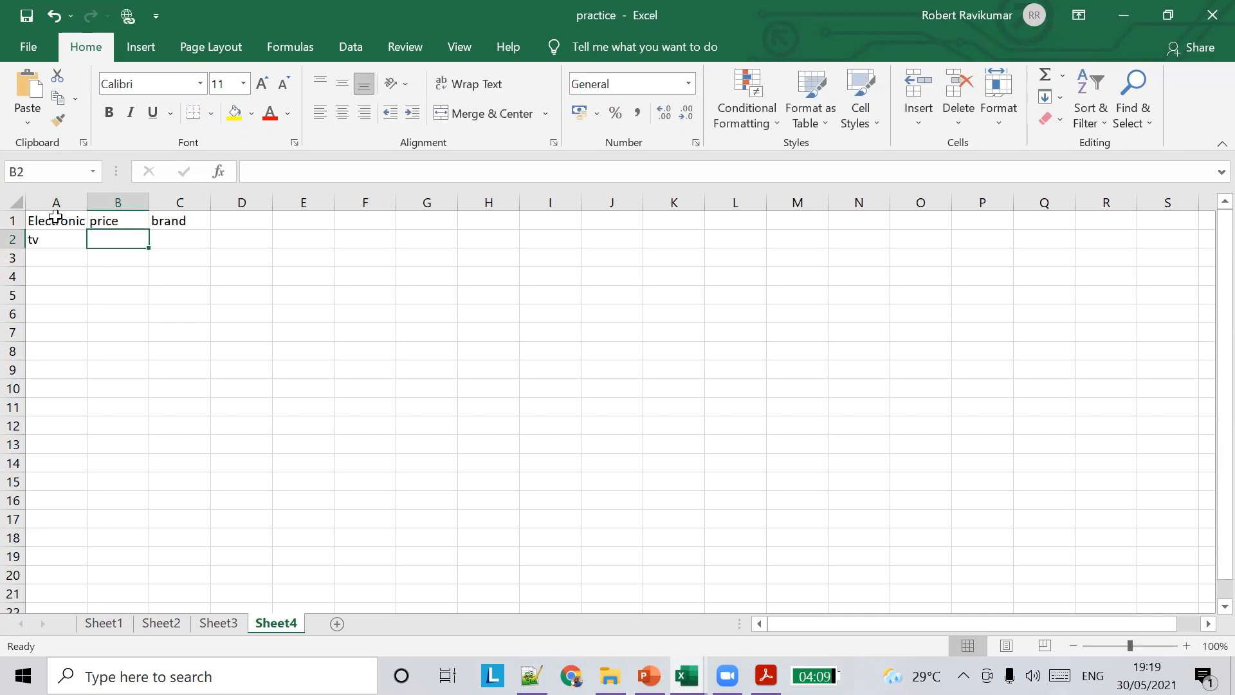
{"action": "type", "text": "6554"}
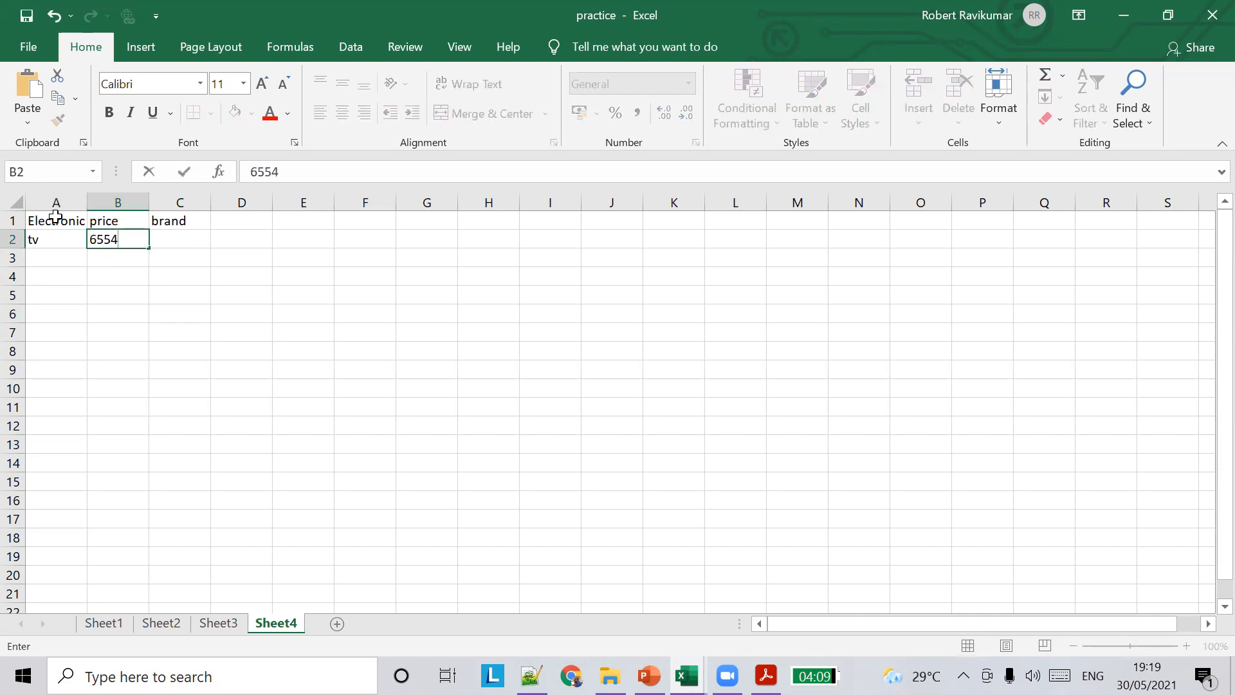
{"action": "key", "text": "BackSpace"}
{"action": "key", "text": "Tab"}
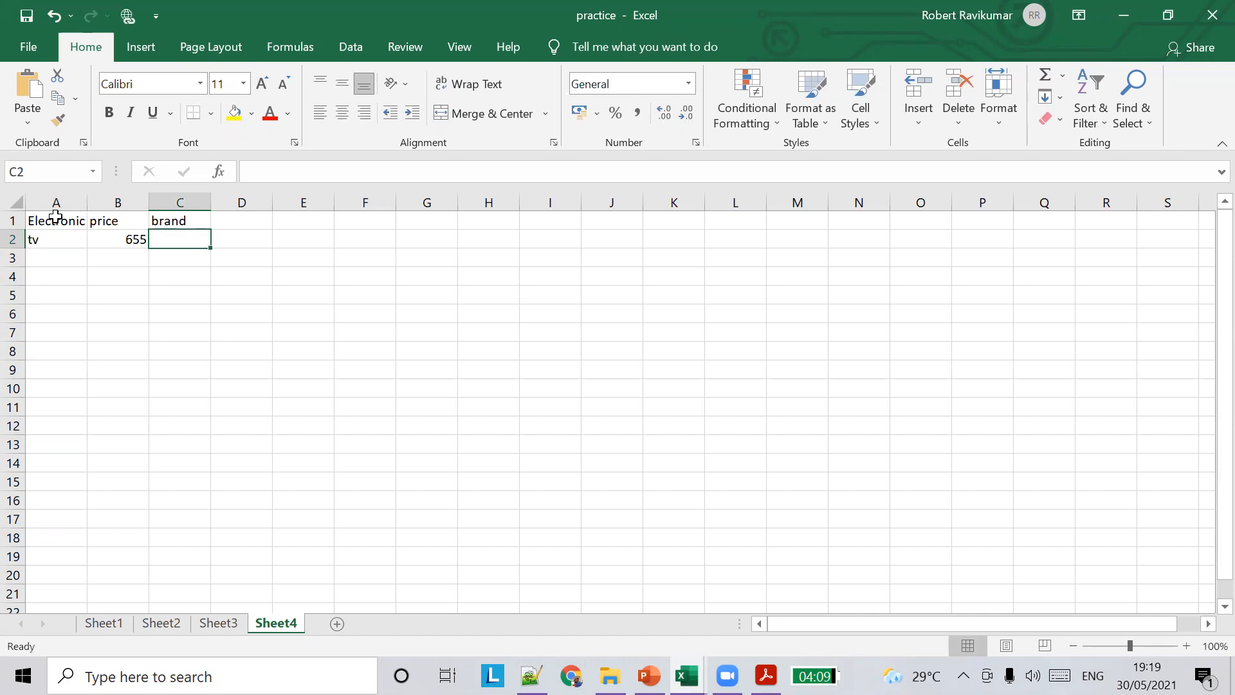
{"action": "type", "text": "SOny"}
{"action": "key", "text": "Return"}
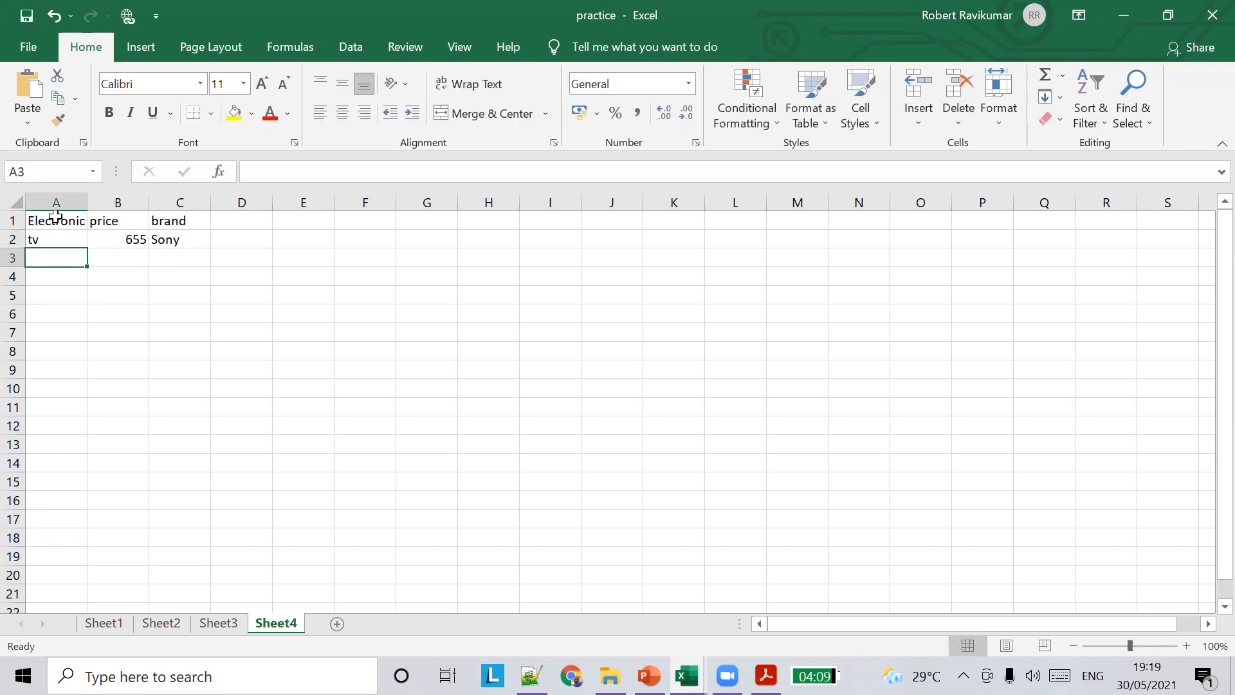
Step: Fill row 3 with the device camera, the price 221 and the brand canon
{"action": "type", "text": "camera"}
{"action": "key", "text": "Tab"}
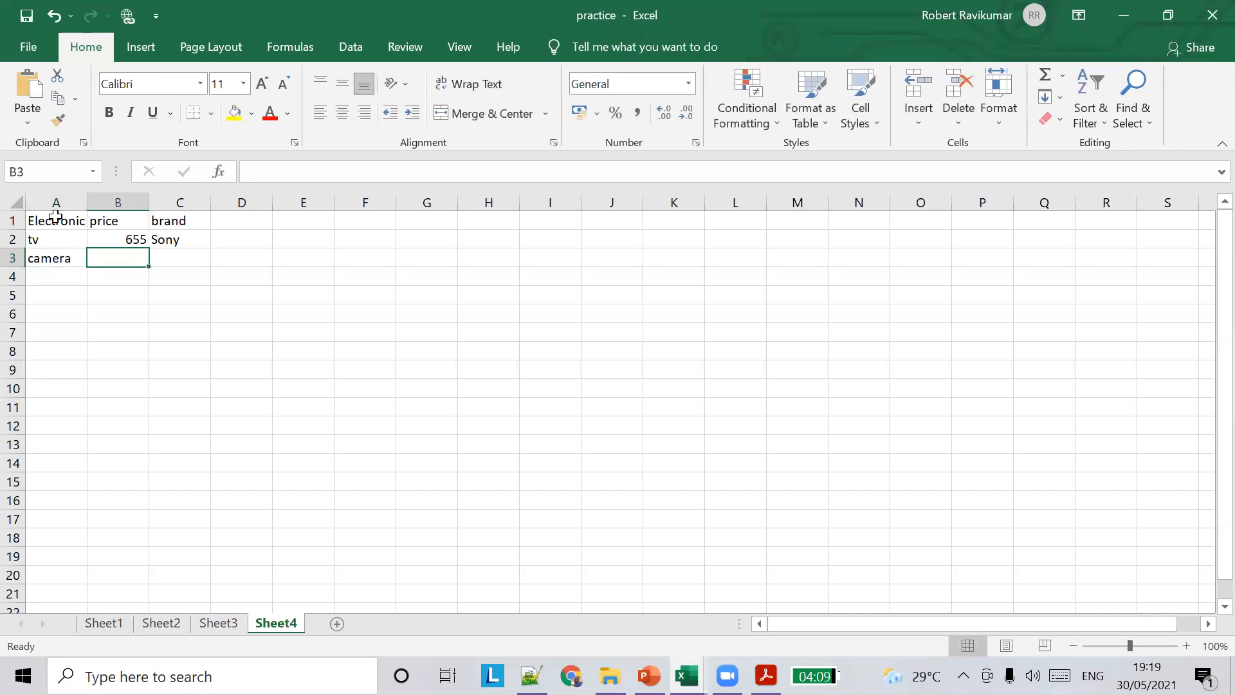
{"action": "type", "text": "2213"}
{"action": "key", "text": "BackSpace"}
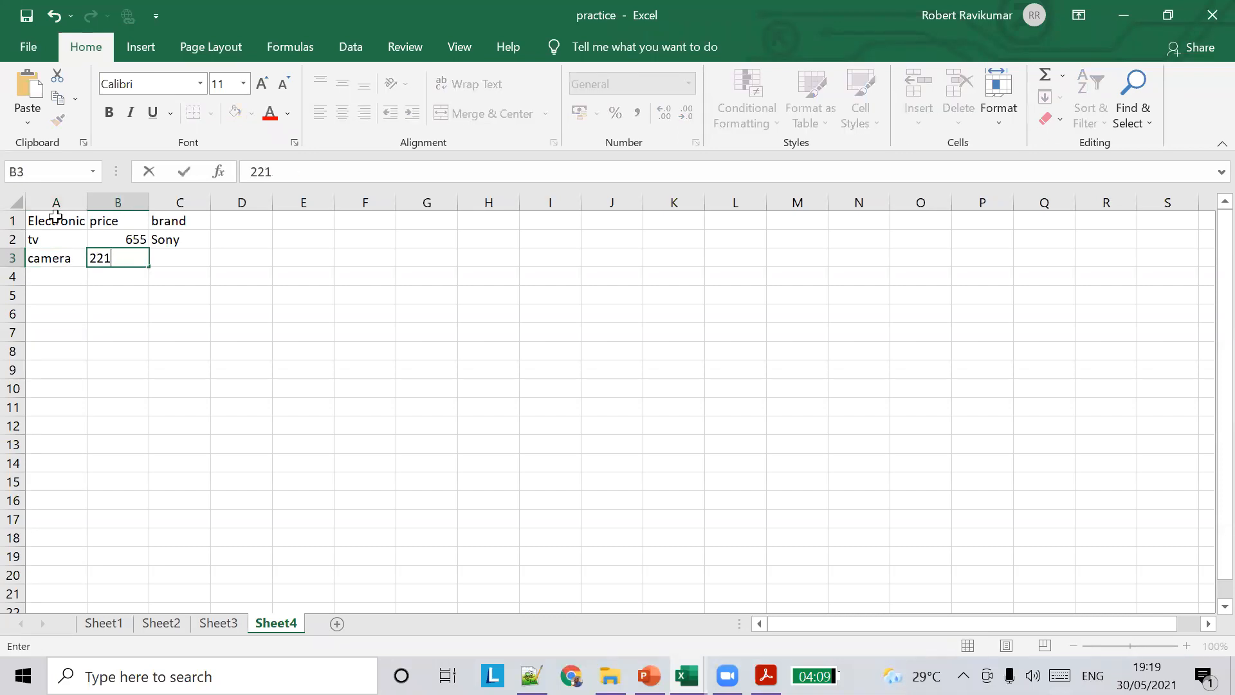
{"action": "key", "text": "Tab"}
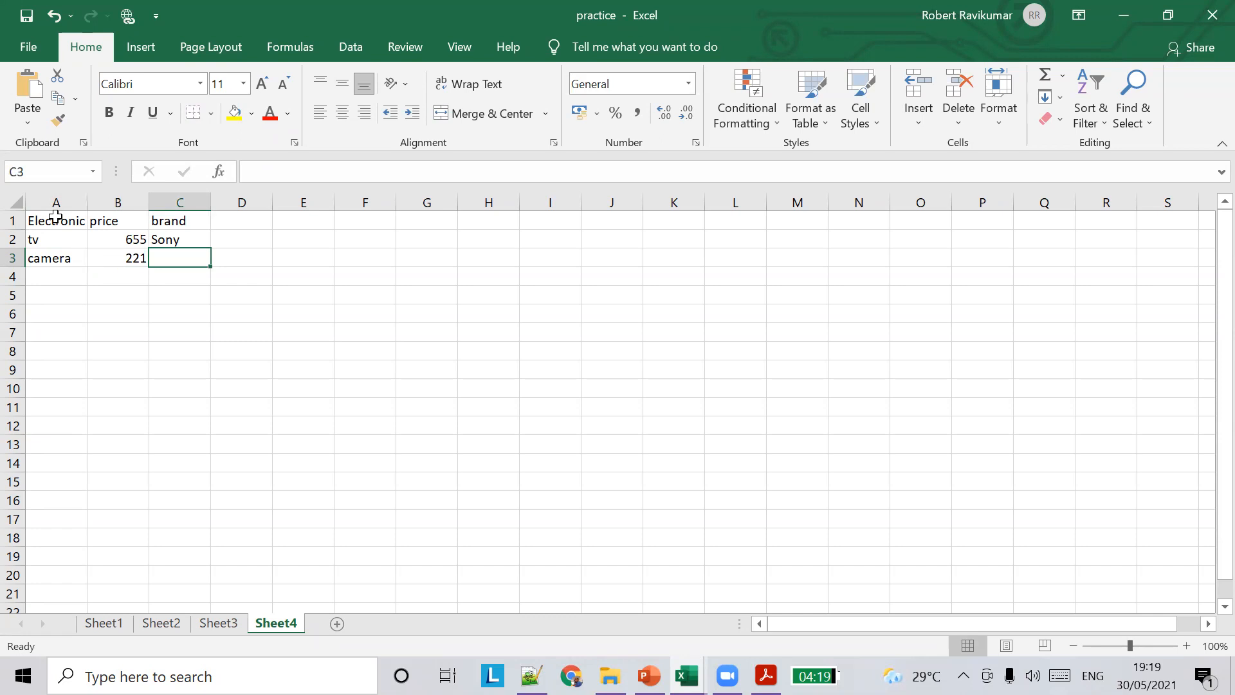
{"action": "type", "text": "canon"}
{"action": "key", "text": "Return"}
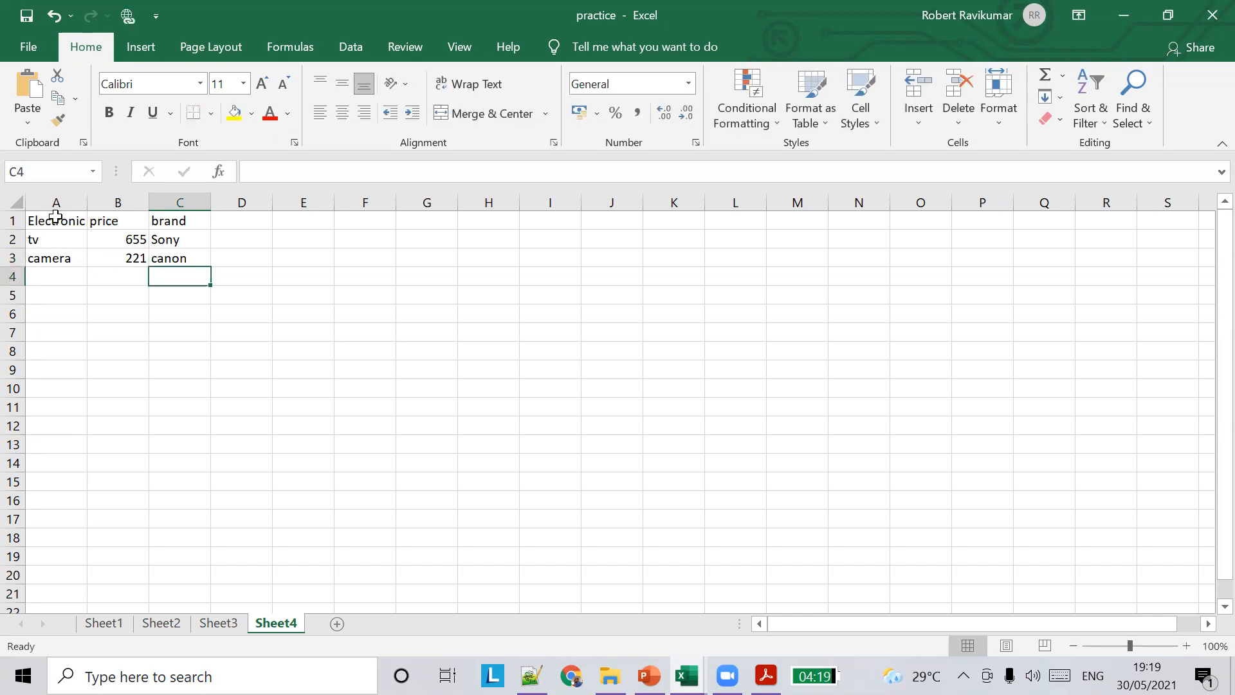
{"action": "key", "text": "Left"}
{"action": "key", "text": "Left"}
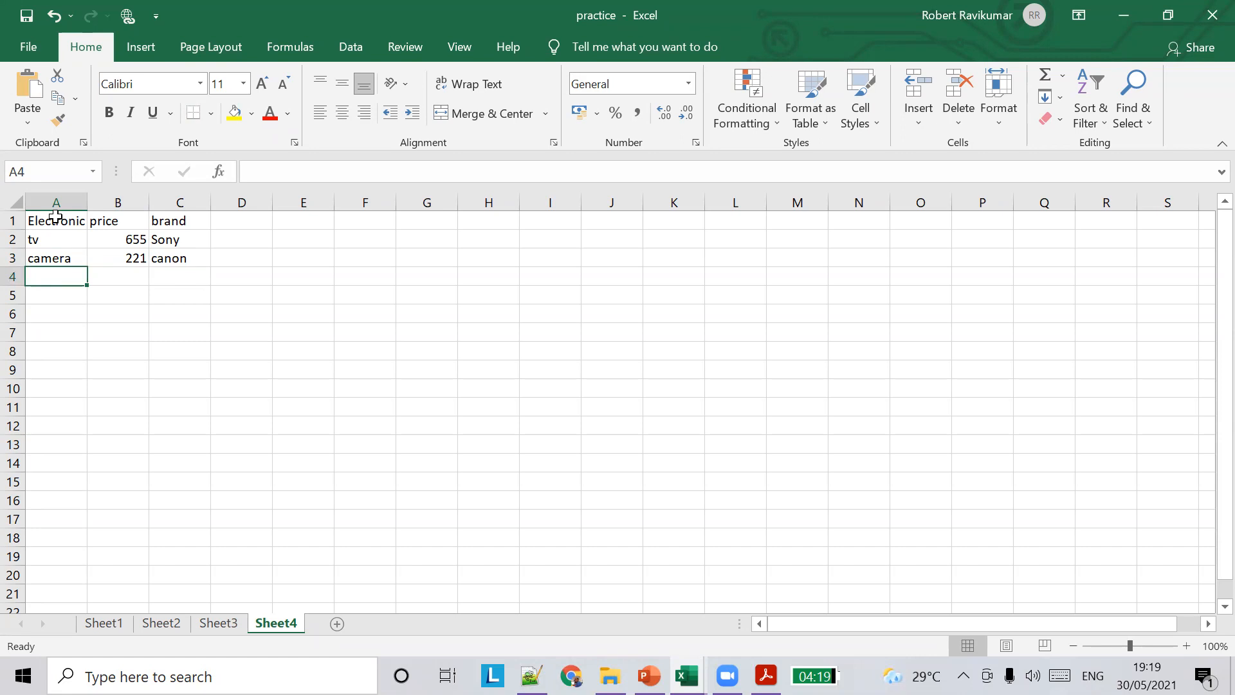
Step: Enter laptop as the next device in cell A4
{"action": "type", "text": "F"}
{"action": "key", "text": "BackSpace"}
{"action": "type", "text": "latop"}
{"action": "key", "text": "Tab"}
{"action": "key", "text": "Left"}
{"action": "type", "text": "laptip"}
{"action": "key", "text": "BackSpace"}
{"action": "key", "text": "BackSpace"}
{"action": "type", "text": "op"}
{"action": "key", "text": "Tab"}
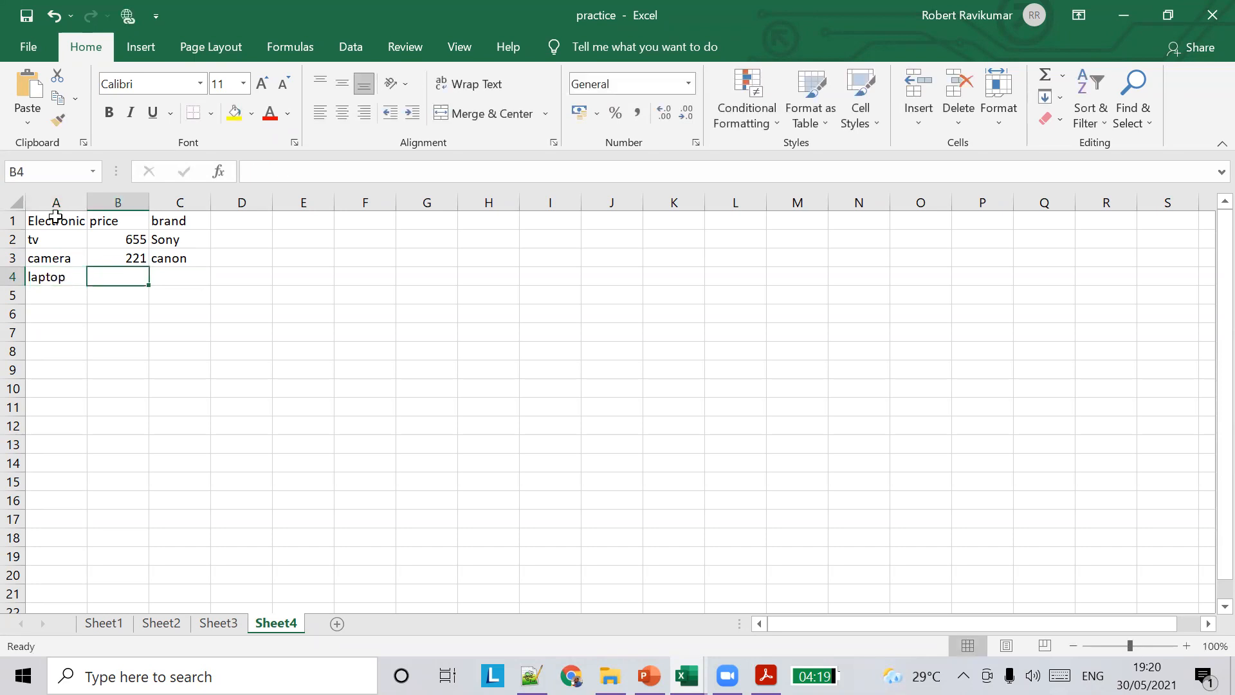
Step: Complete the laptop row with the price 987 and the brand acer
{"action": "type", "text": "8768"}
{"action": "key", "text": "Tab"}
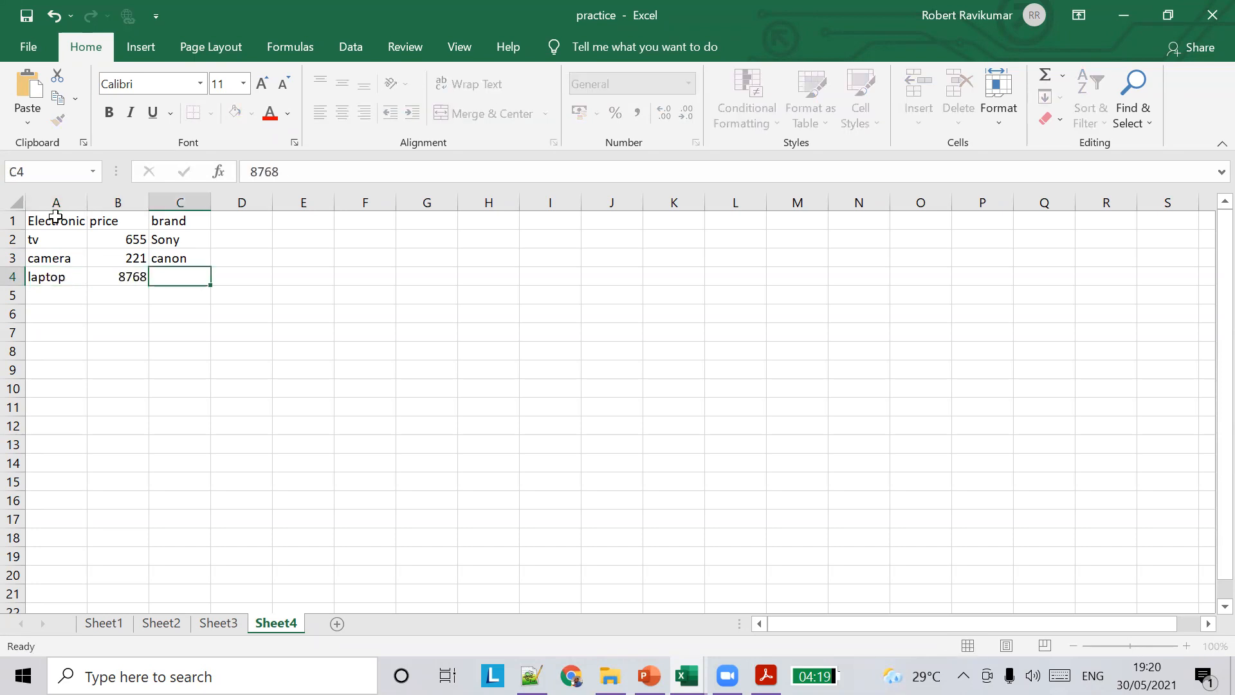
{"action": "key", "text": "Left"}
{"action": "type", "text": "987"}
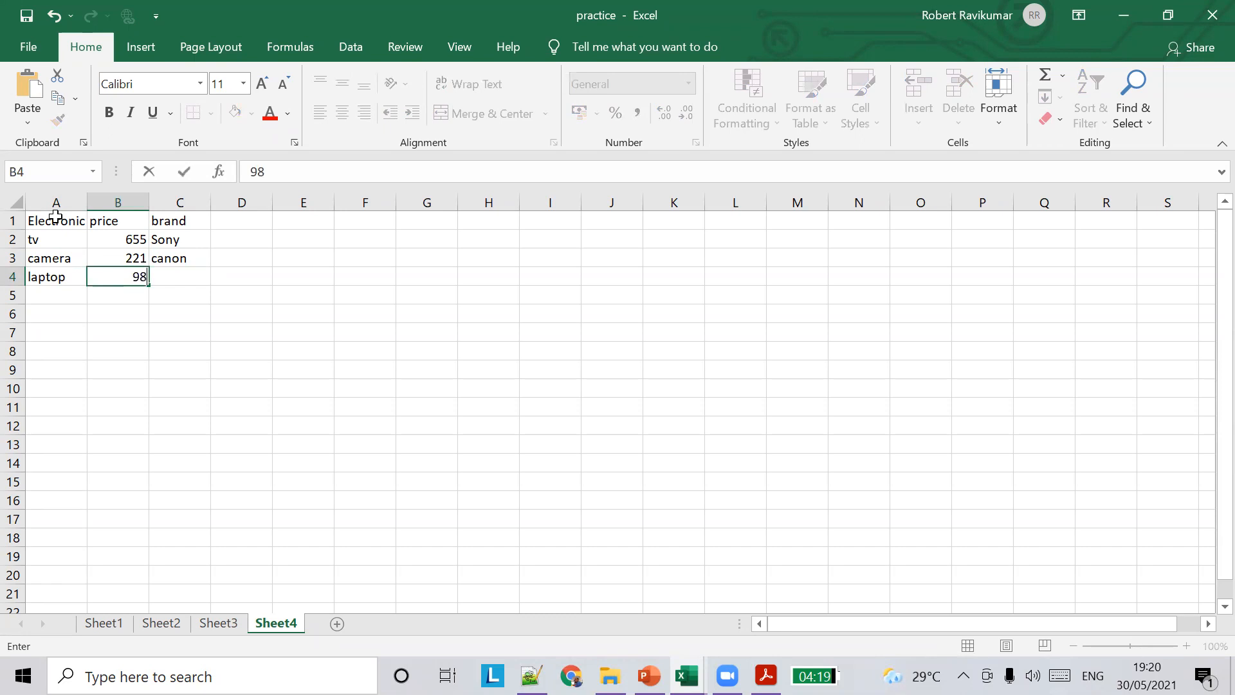
{"action": "key", "text": "Tab"}
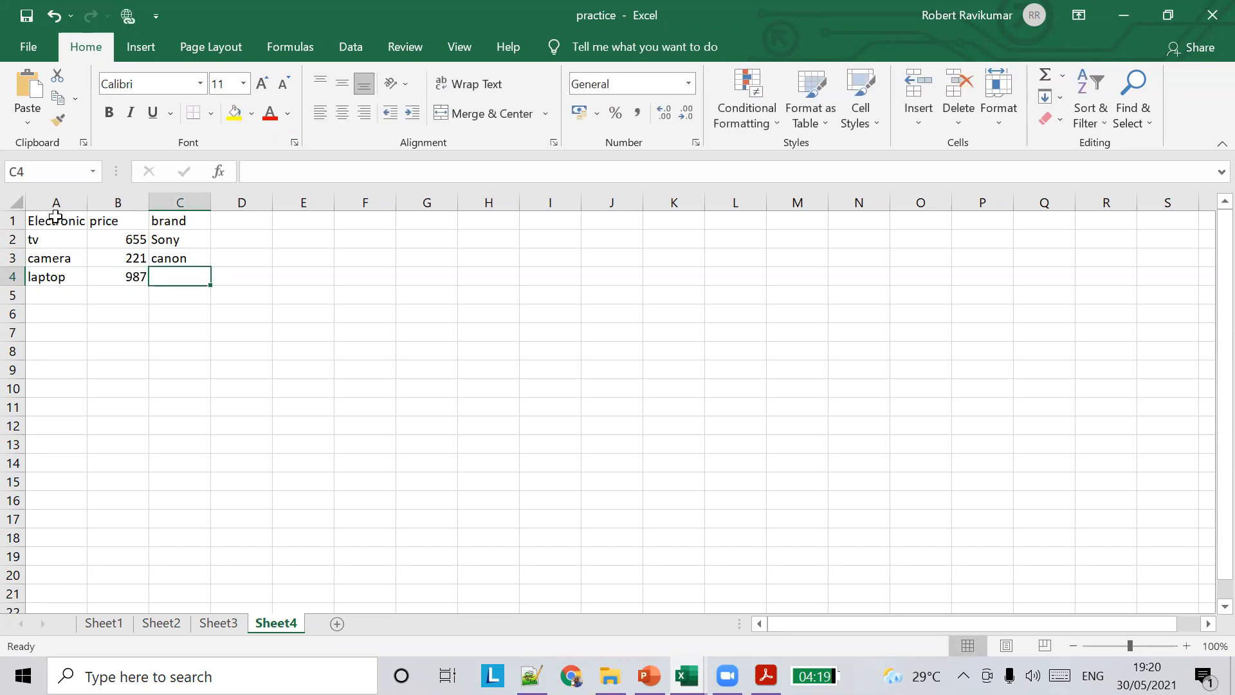
{"action": "type", "text": "acer"}
{"action": "key", "text": "Up"}
{"action": "key", "text": "Down"}
{"action": "key", "text": "Left"}
{"action": "key", "text": "Left"}
{"action": "key", "text": "Down"}
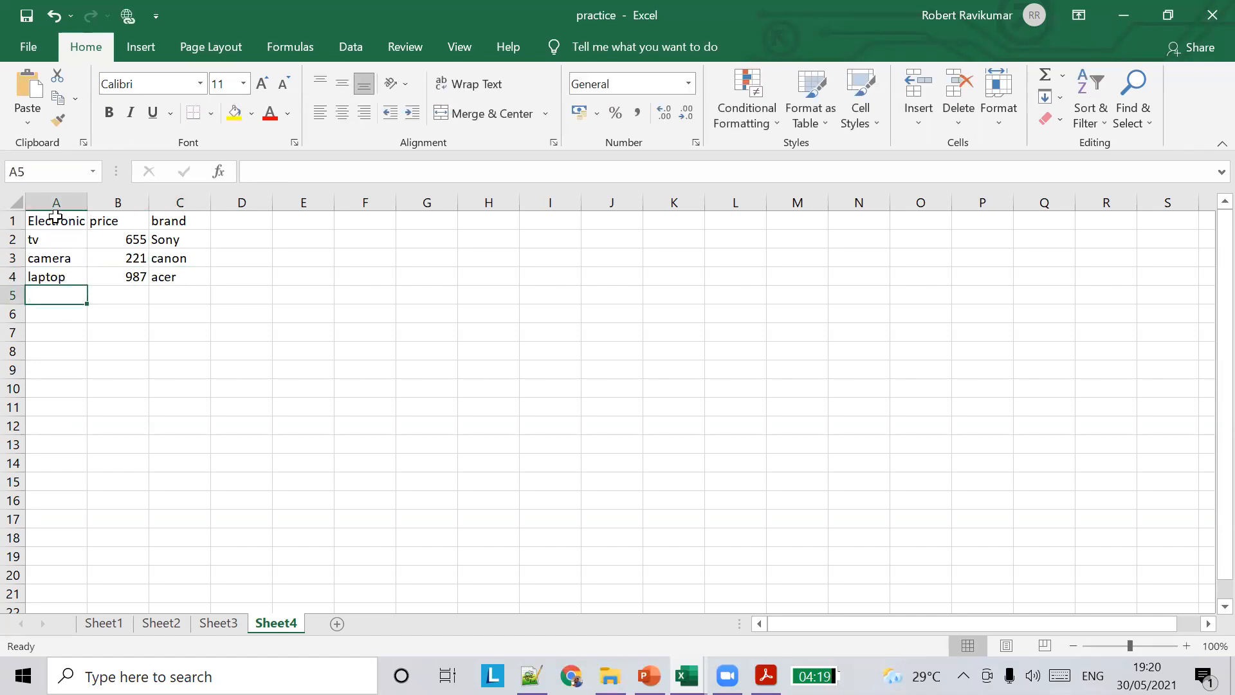
Step: Enter mobile as the next device in cell A5
{"action": "type", "text": "mobil"}
{"action": "key", "text": "Tab"}
{"action": "key", "text": "Left"}
{"action": "type", "text": "mno"}
{"action": "key", "text": "BackSpace"}
{"action": "key", "text": "BackSpace"}
{"action": "type", "text": "on"}
{"action": "key", "text": "BackSpace"}
{"action": "type", "text": "bile"}
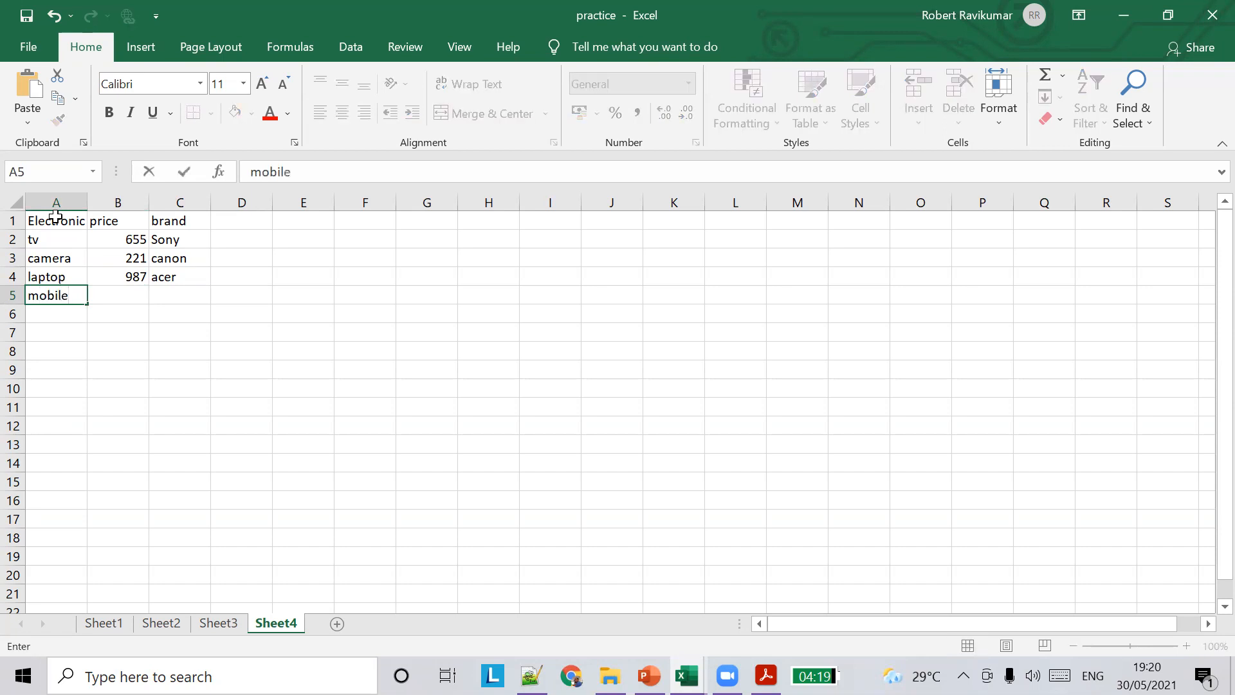
{"action": "key", "text": "Tab"}
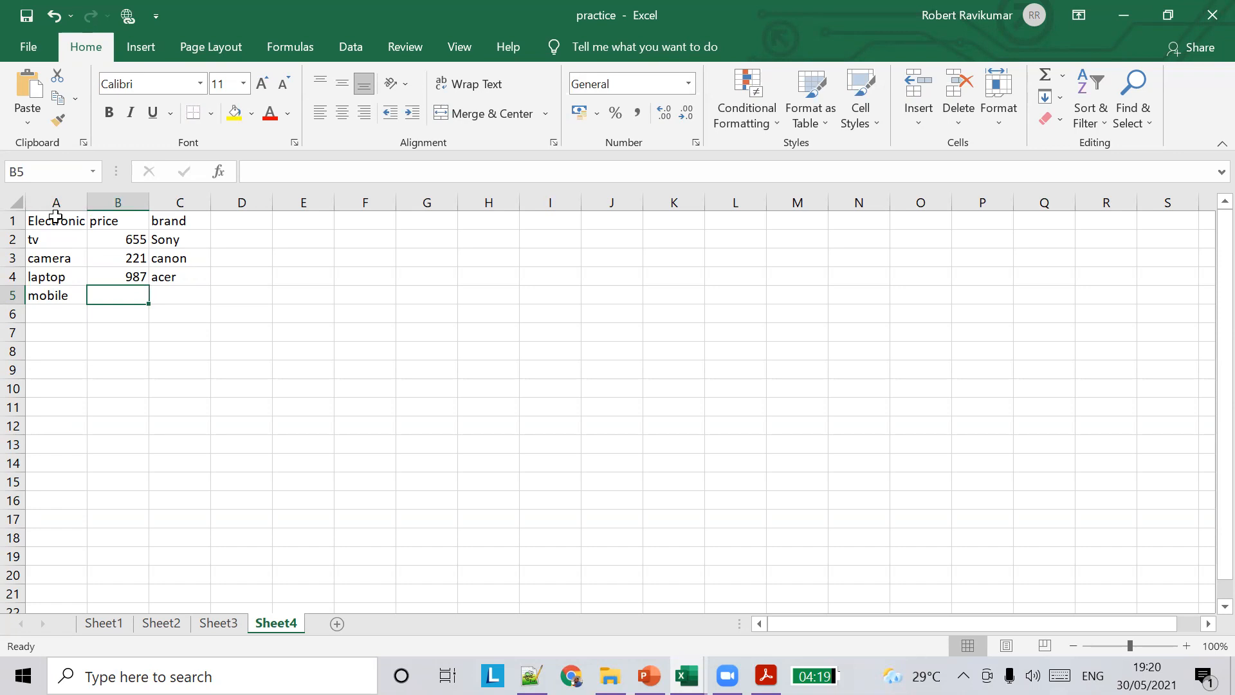
Step: Complete the mobile row with the price 456 and the brand Samsung
{"action": "type", "text": "456"}
{"action": "key", "text": "Tab"}
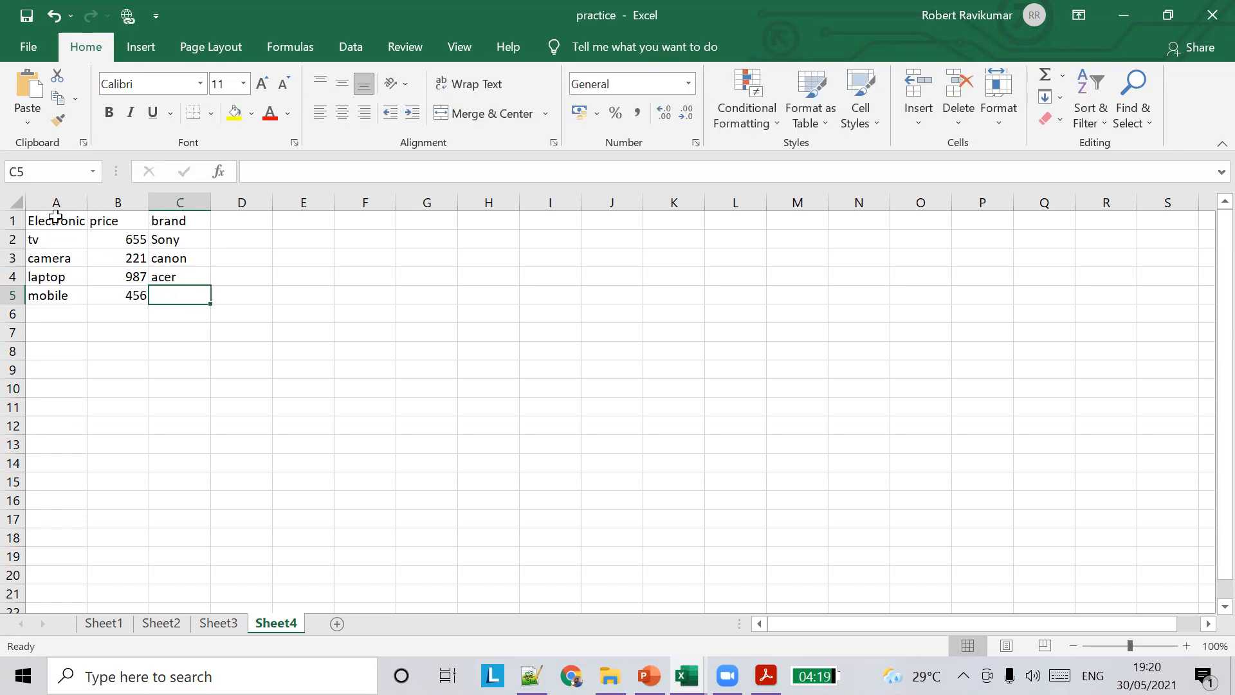
{"action": "type", "text": "Samsung"}
{"action": "key", "text": "Return"}
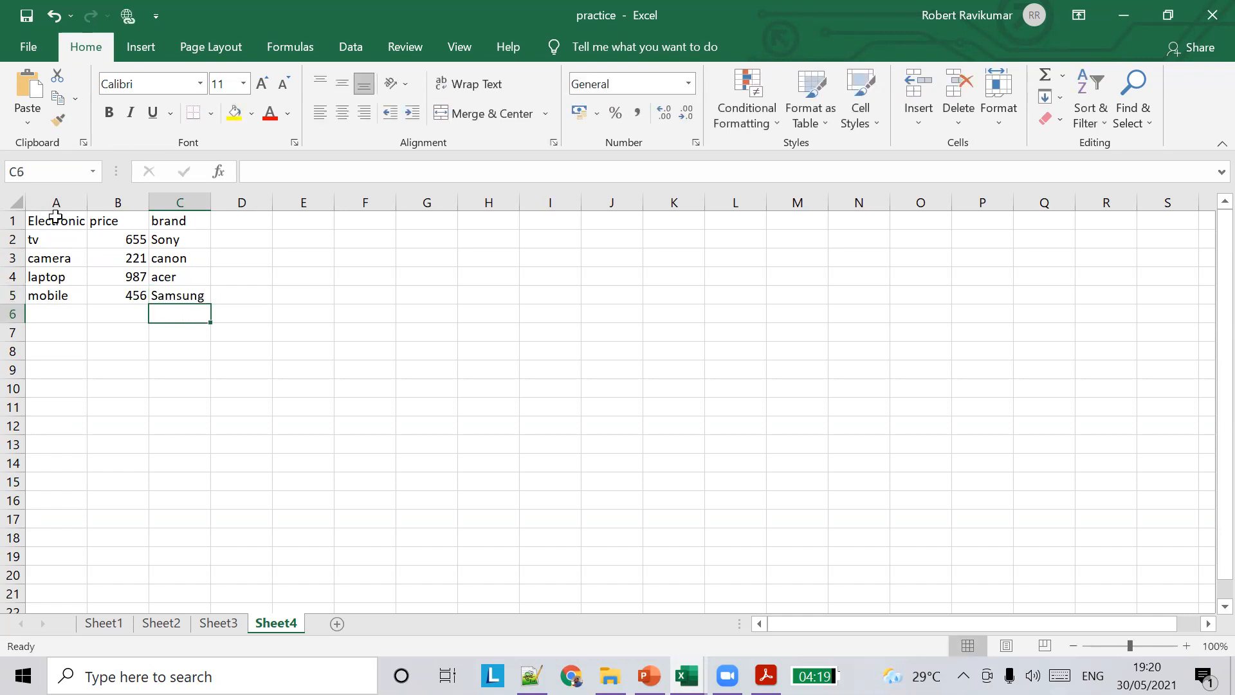
{"action": "key", "text": "Left"}
{"action": "key", "text": "Left"}
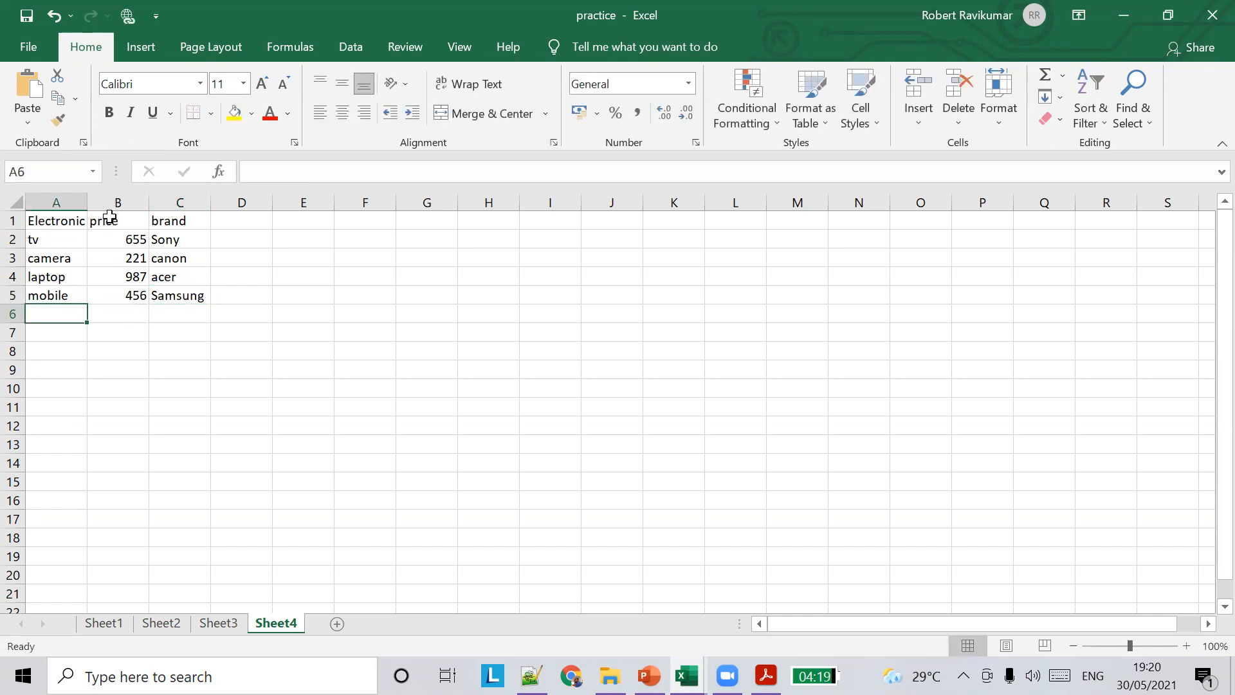
Step: Auto-fit the widths of columns A and B to their contents
{"action": "double_click", "coordinate": [87, 203]}
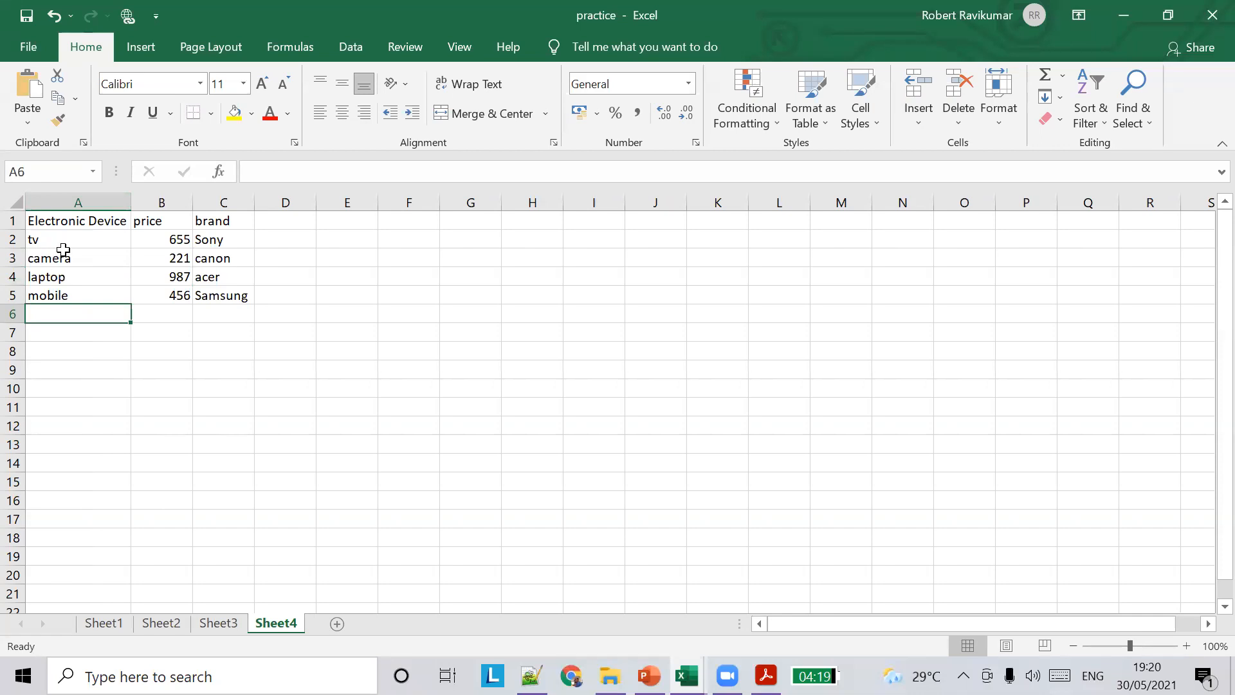
{"action": "left_click", "coordinate": [58, 299]}
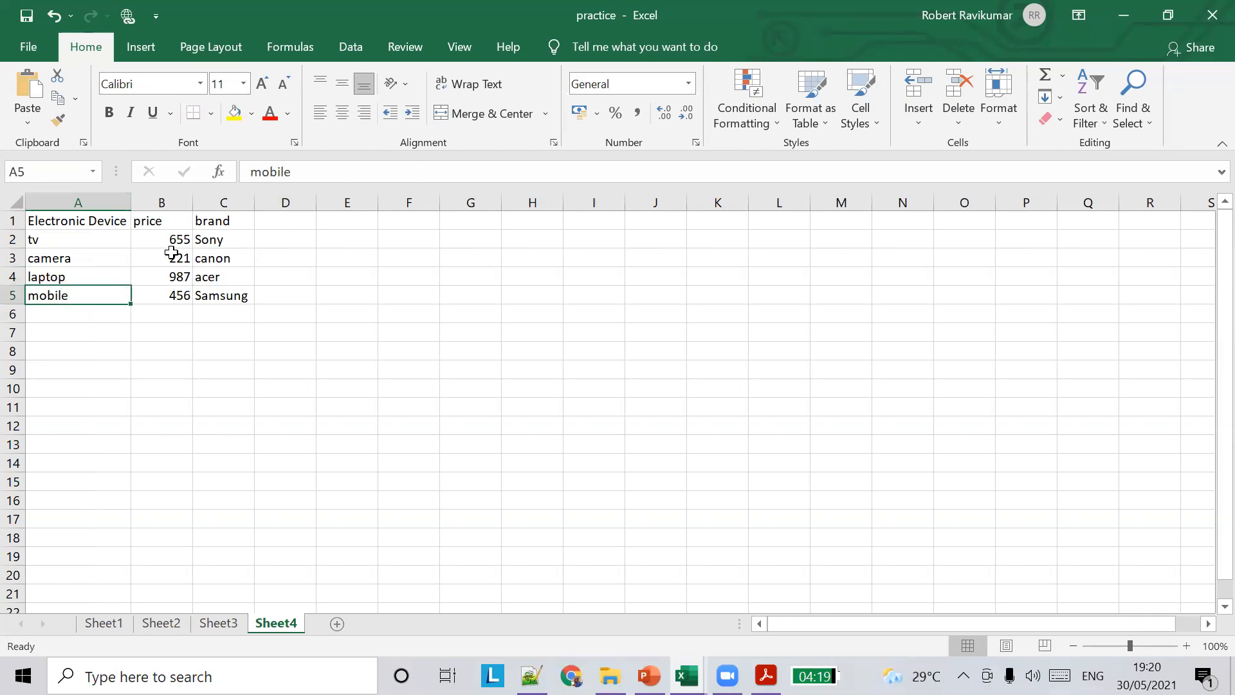
{"action": "double_click", "coordinate": [194, 207]}
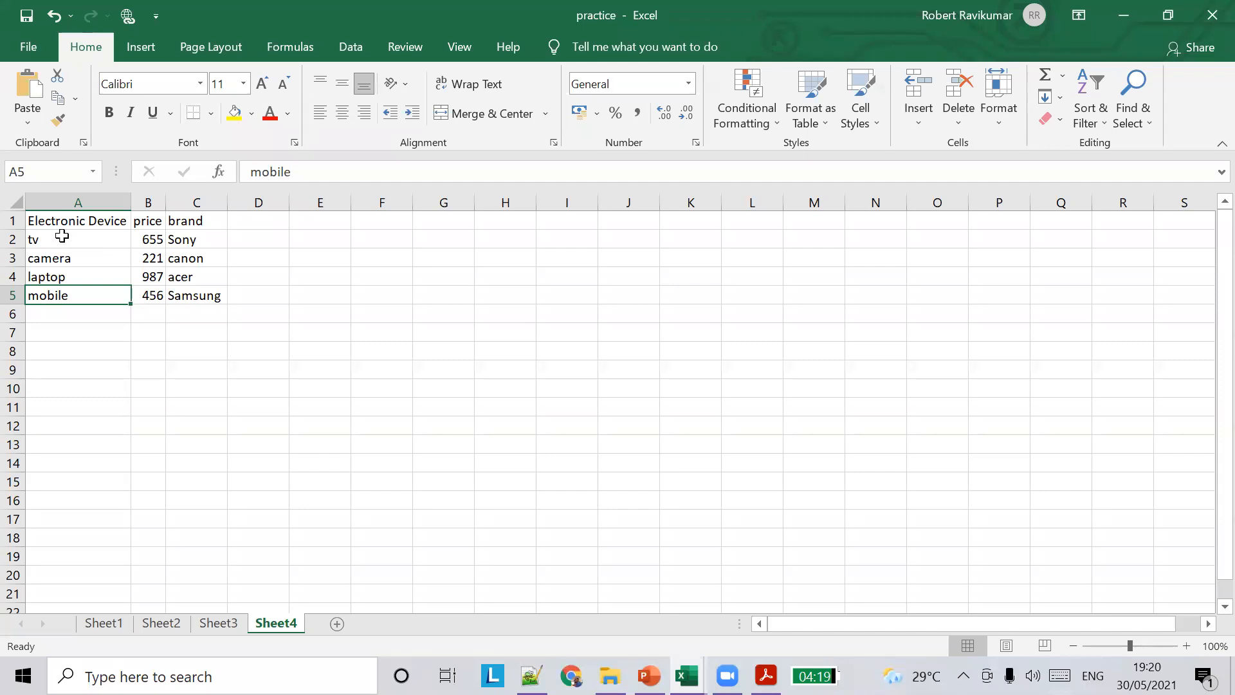
Step: Turn on filtering for the device table in A1:C5
{"action": "left_click_drag", "start_coordinate": [42, 216], "coordinate": [223, 289]}
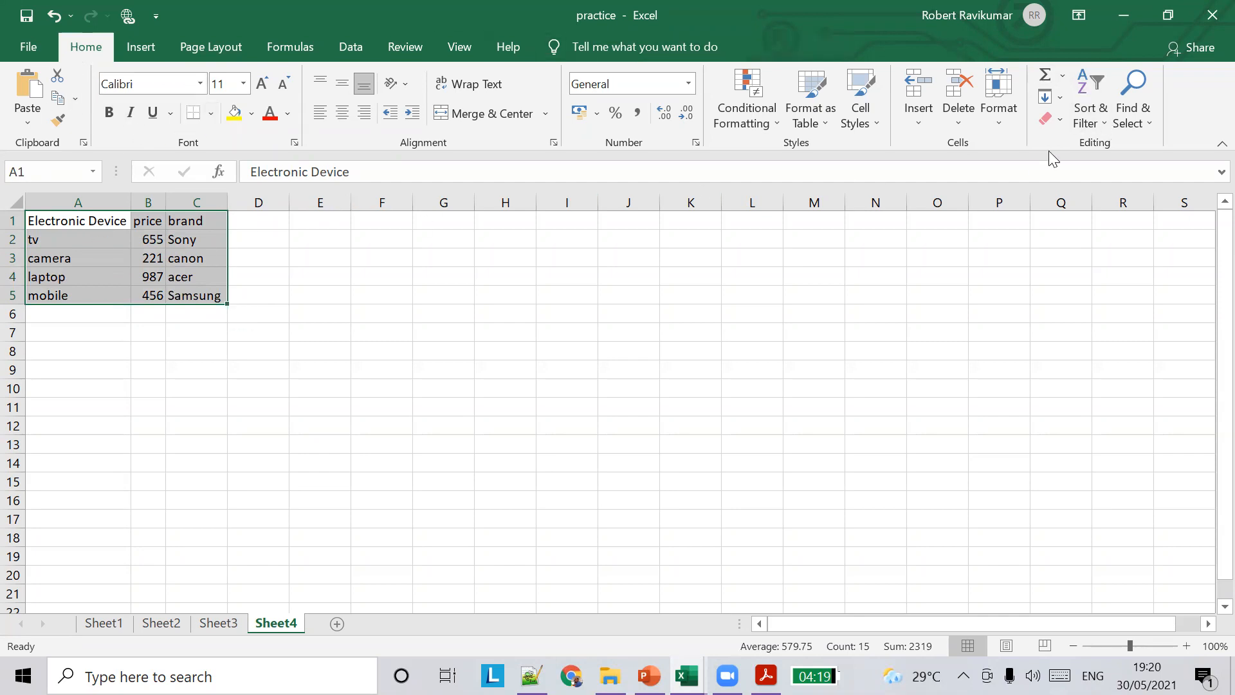
{"action": "left_click", "coordinate": [1095, 119]}
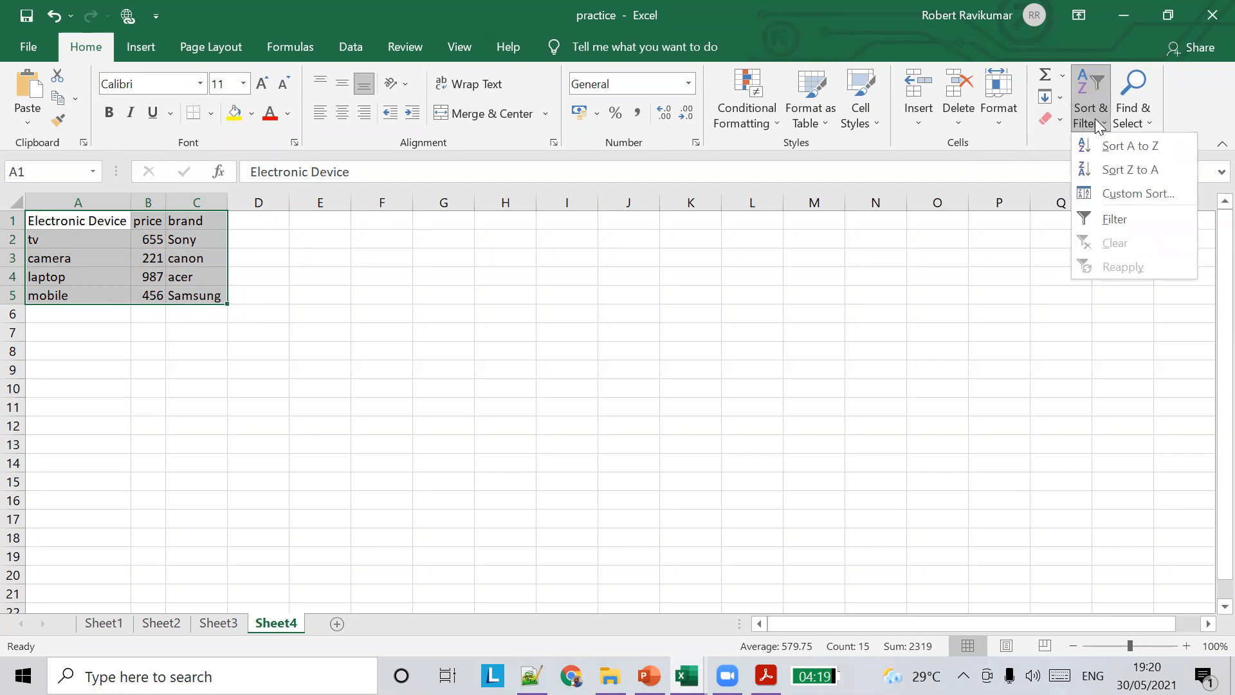
{"action": "left_click", "coordinate": [1111, 222]}
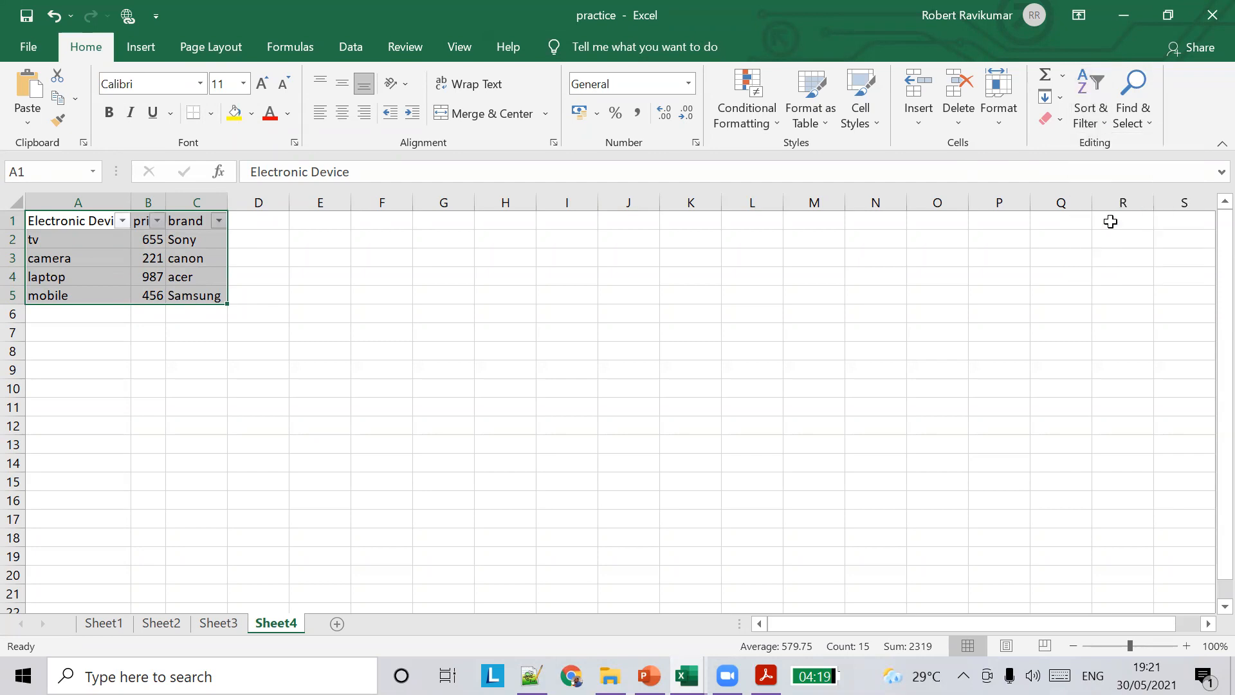
{"action": "left_click", "coordinate": [1092, 120]}
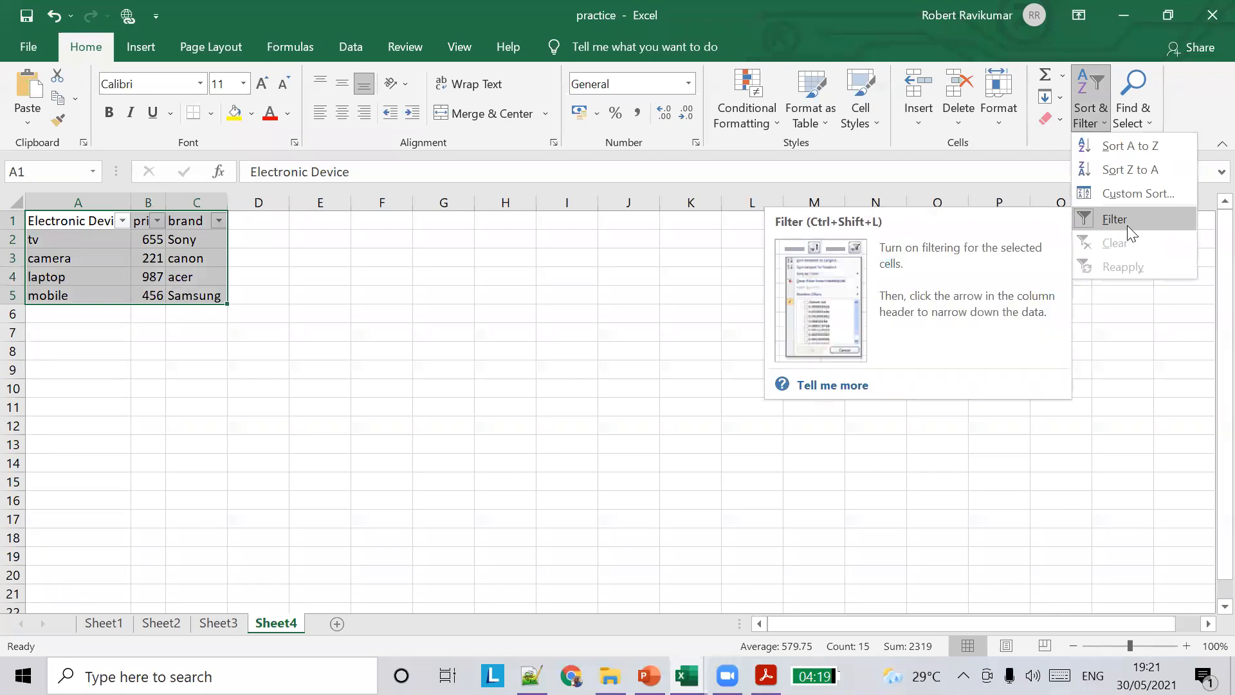
{"action": "left_click", "coordinate": [565, 299]}
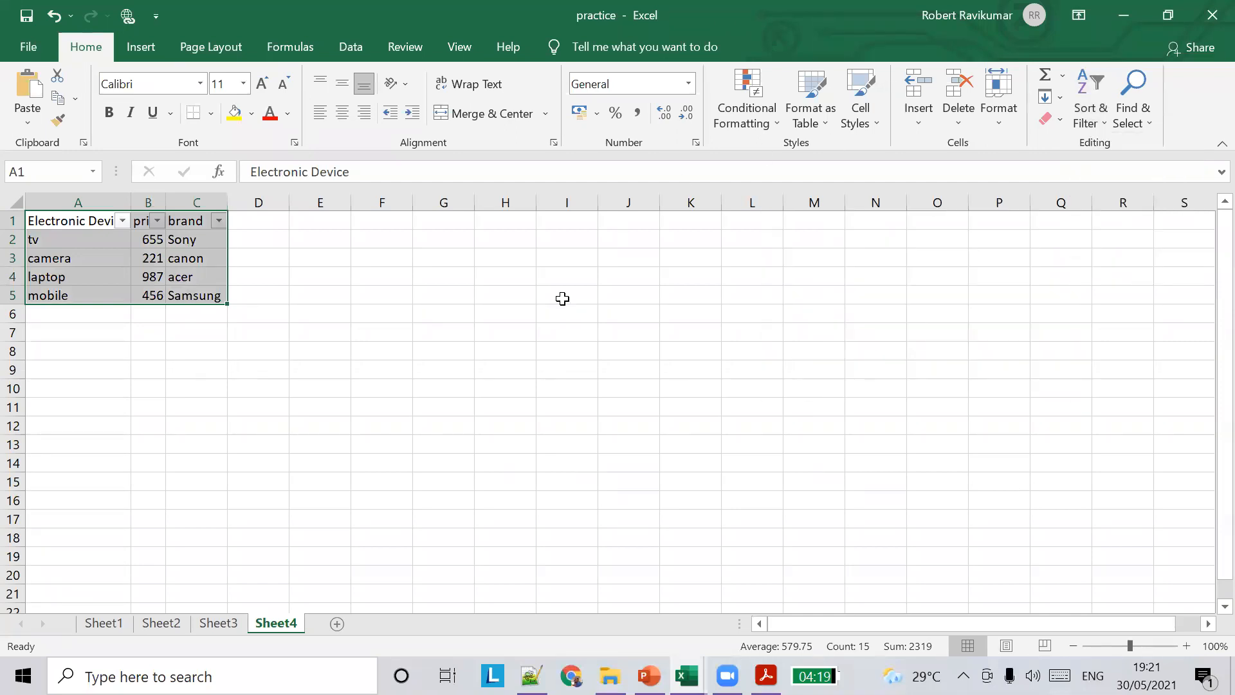
Step: Auto-fit column B to the price header with its filter arrow and select the headers A1:C1
{"action": "double_click", "coordinate": [166, 201]}
{"action": "left_click", "coordinate": [80, 220]}
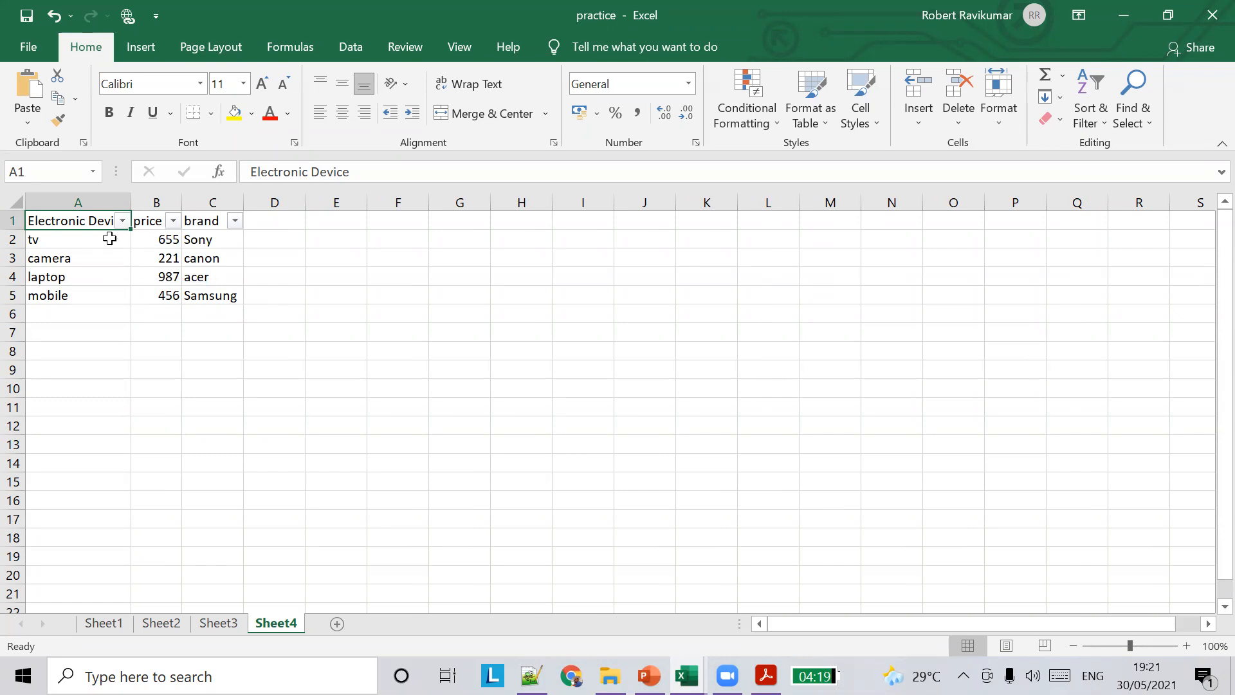
{"action": "left_click_drag", "start_coordinate": [110, 215], "coordinate": [203, 217]}
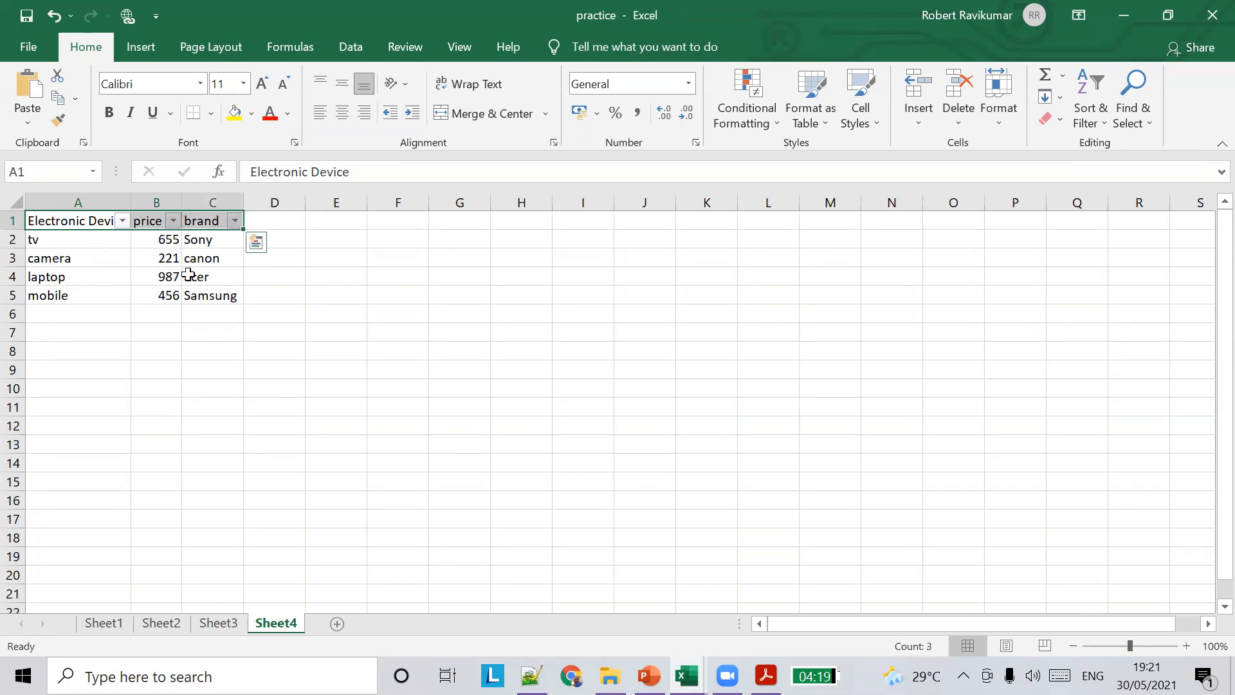
Step: Filter the Electronic Device column to show only camera and laptop
{"action": "left_click", "coordinate": [122, 222]}
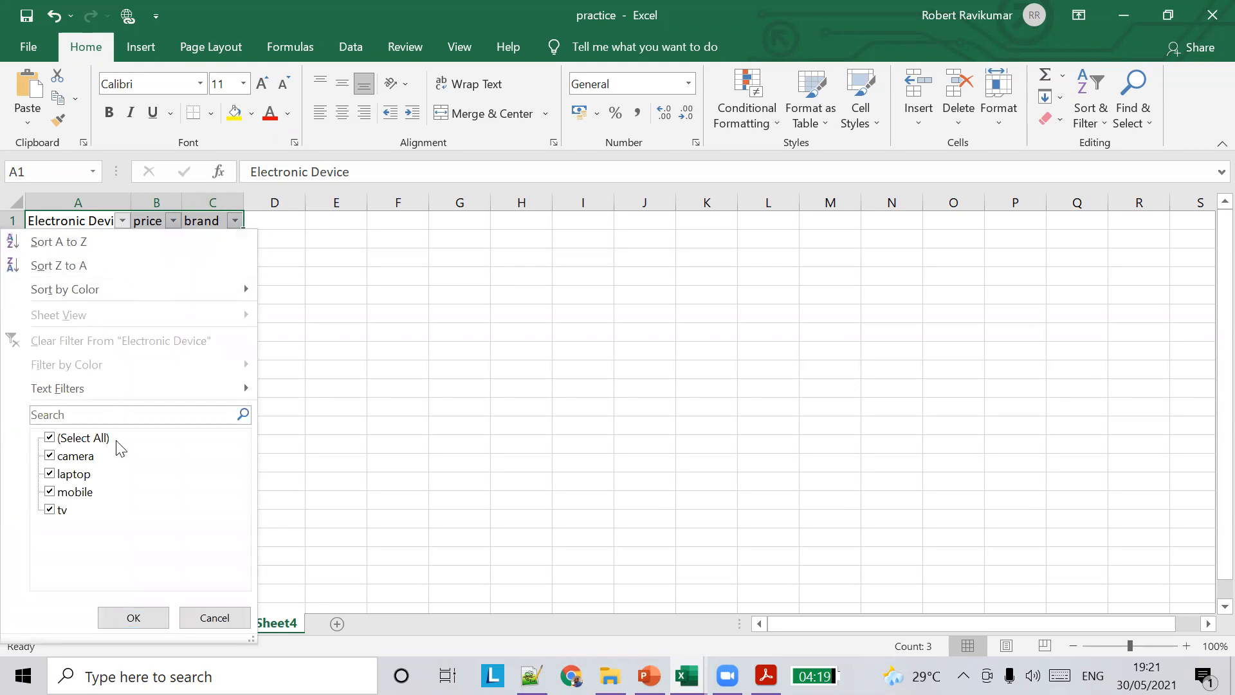
{"action": "left_click", "coordinate": [50, 438]}
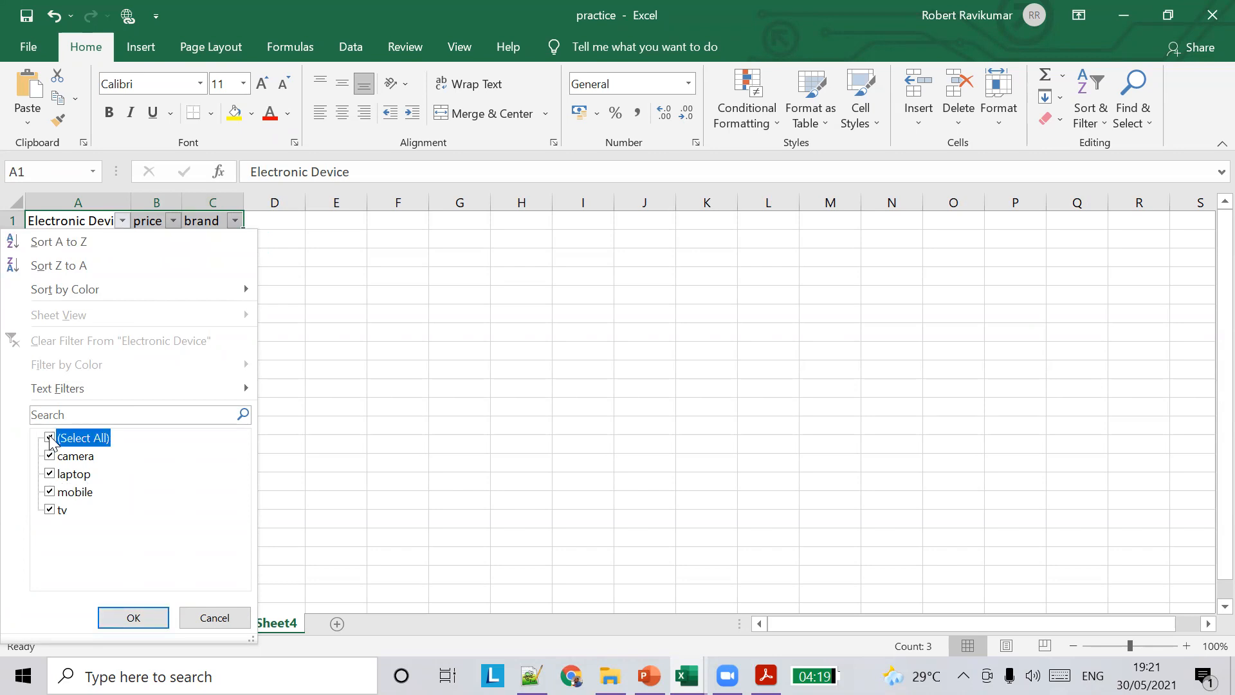
{"action": "left_click", "coordinate": [51, 455]}
{"action": "left_click", "coordinate": [50, 473]}
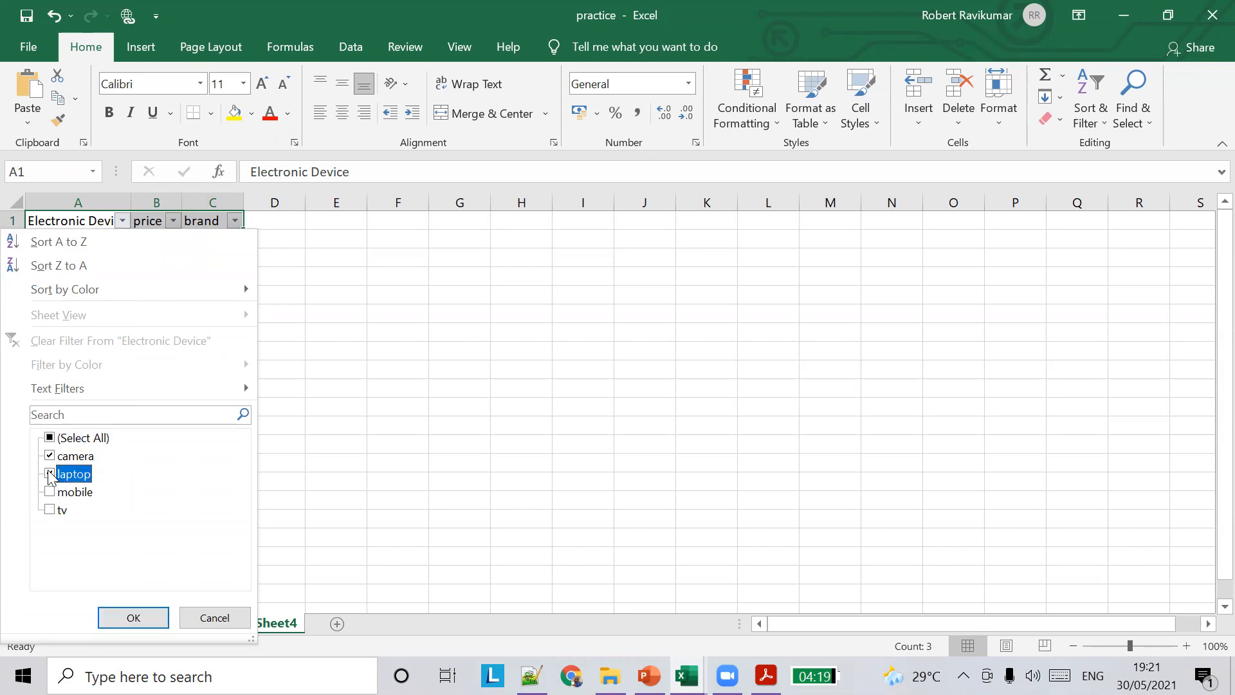
{"action": "left_click", "coordinate": [134, 619]}
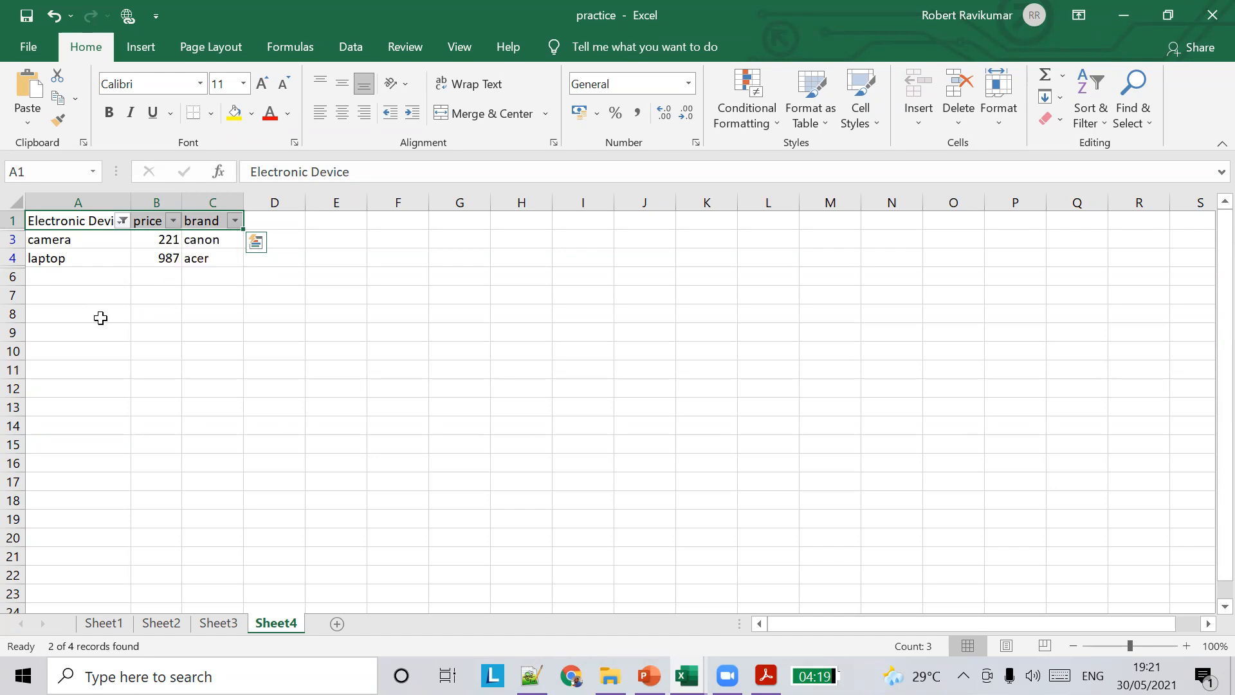
{"action": "scroll", "coordinate": [55, 275], "scroll_direction": "down", "scroll_amount": 3}
{"action": "scroll", "coordinate": [57, 274], "scroll_direction": "up", "scroll_amount": 3}
{"action": "left_click", "coordinate": [319, 45]}
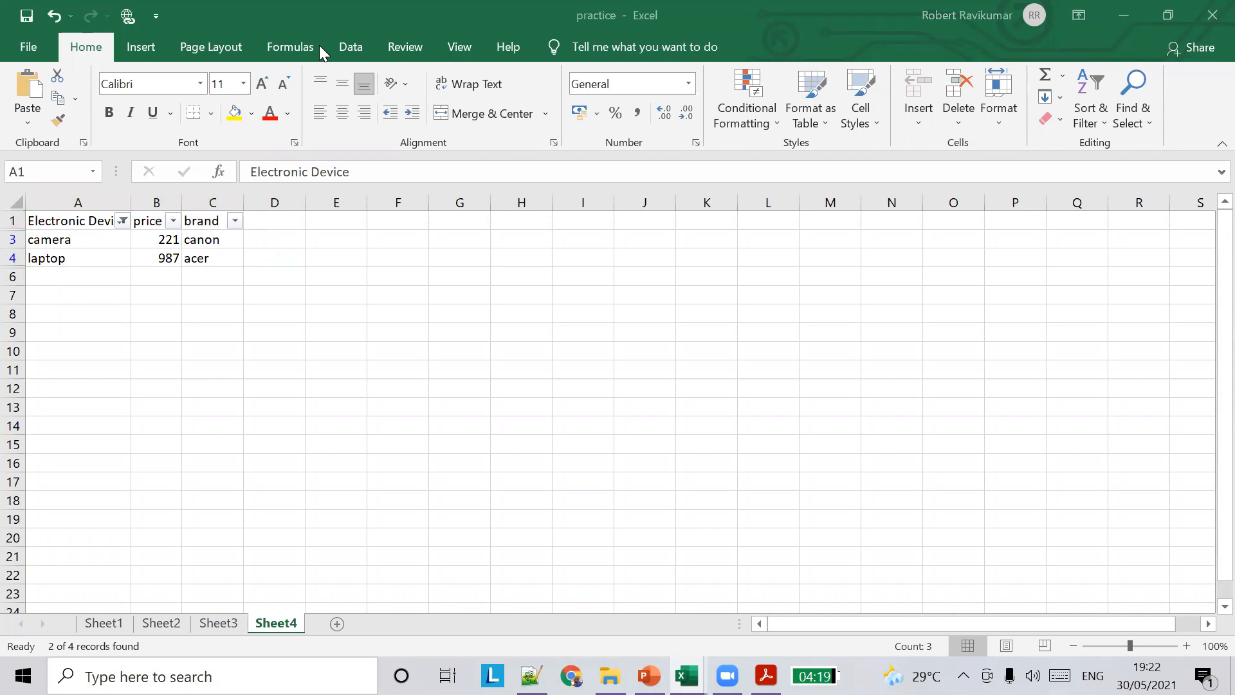
{"action": "left_click", "coordinate": [442, 359]}
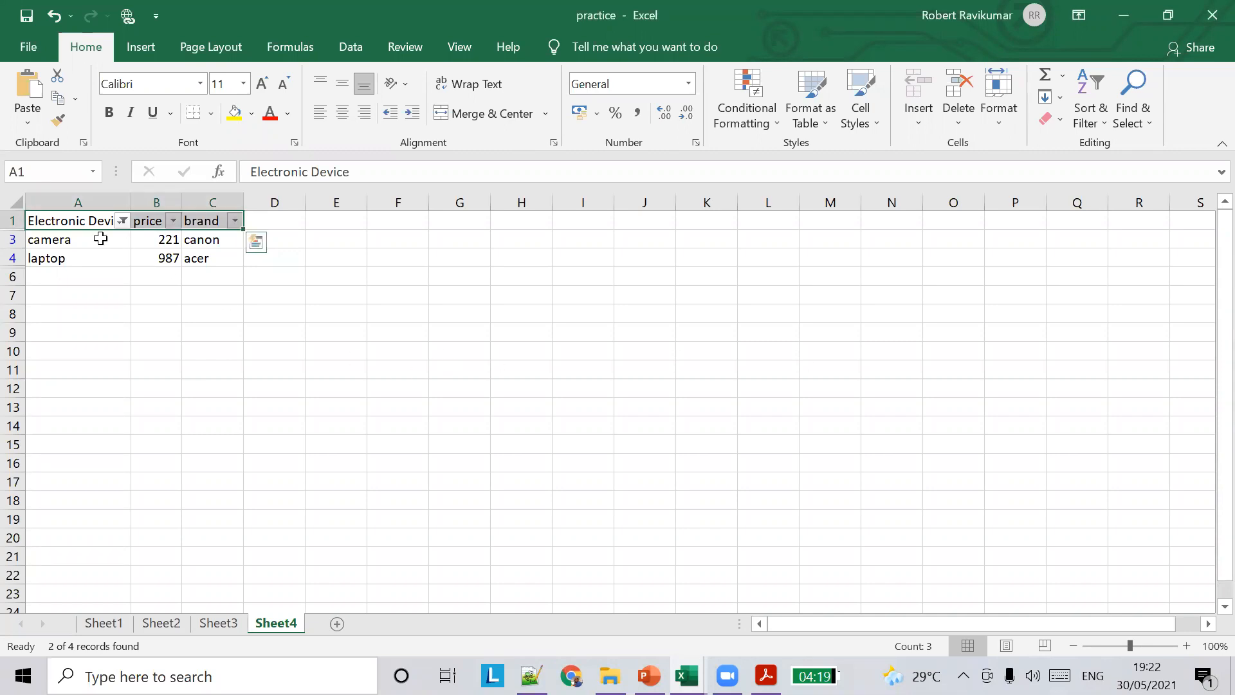
{"action": "left_click", "coordinate": [513, 234]}
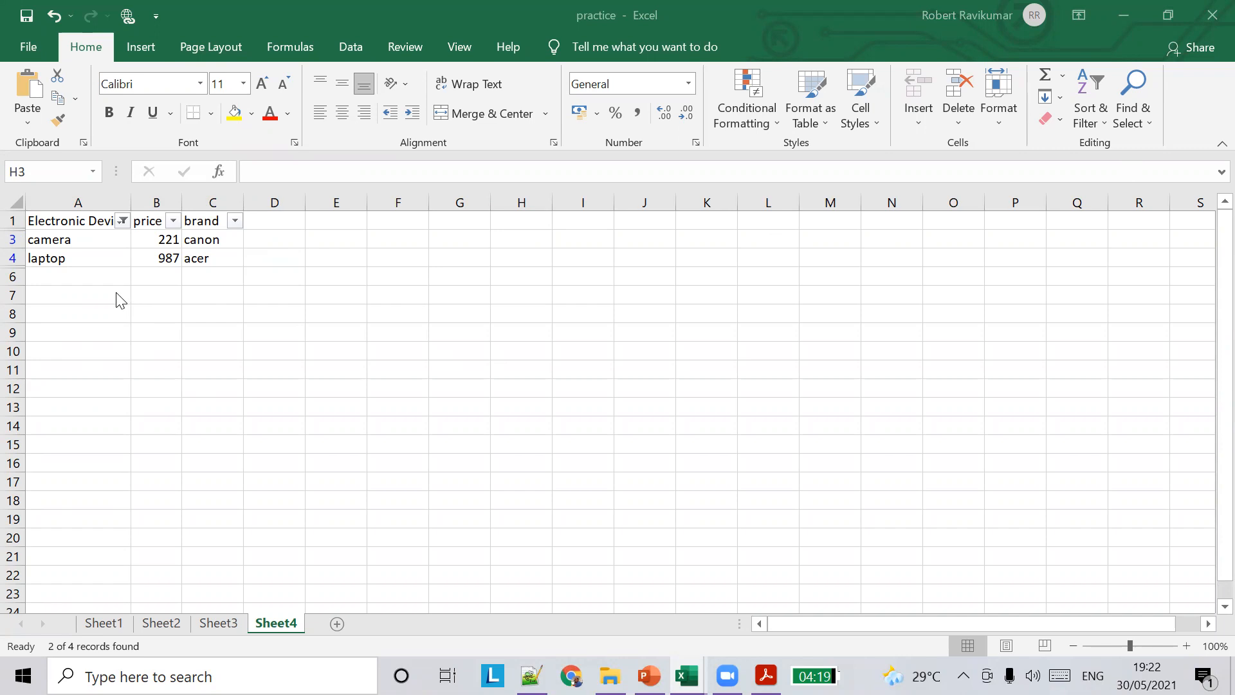
Step: Select all devices again in the Electronic Device filter to show every row
{"action": "left_click", "coordinate": [121, 222]}
{"action": "left_click", "coordinate": [123, 222]}
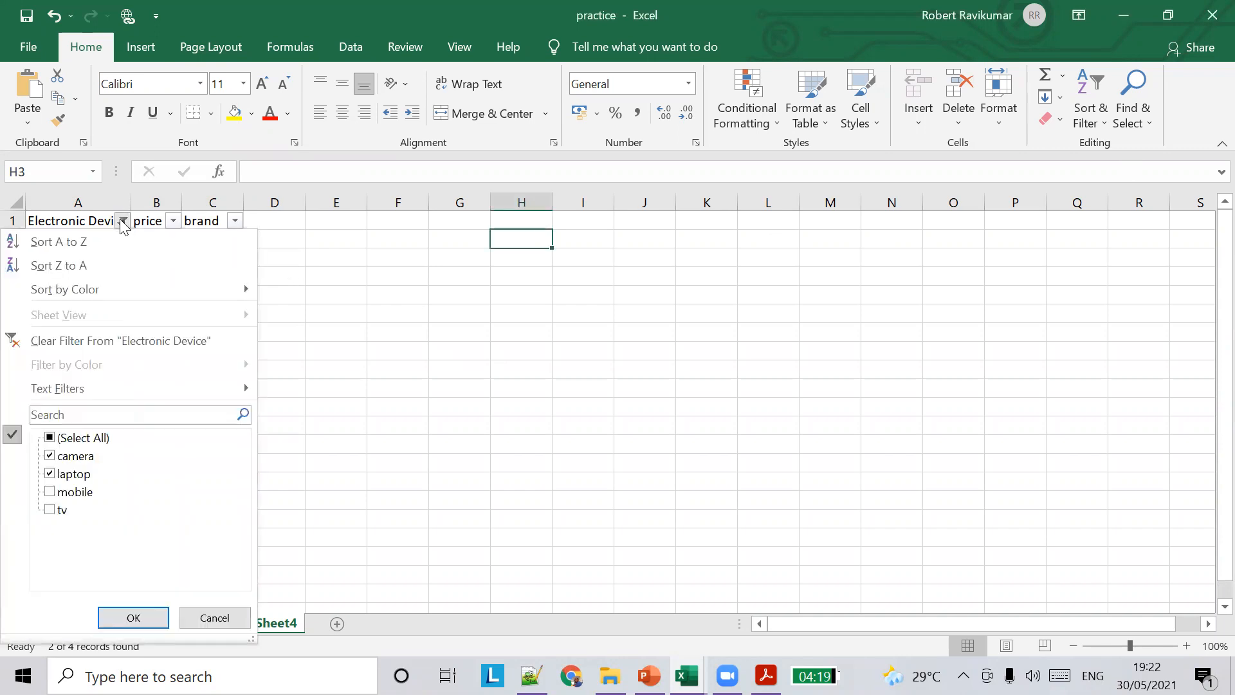
{"action": "left_click", "coordinate": [50, 439]}
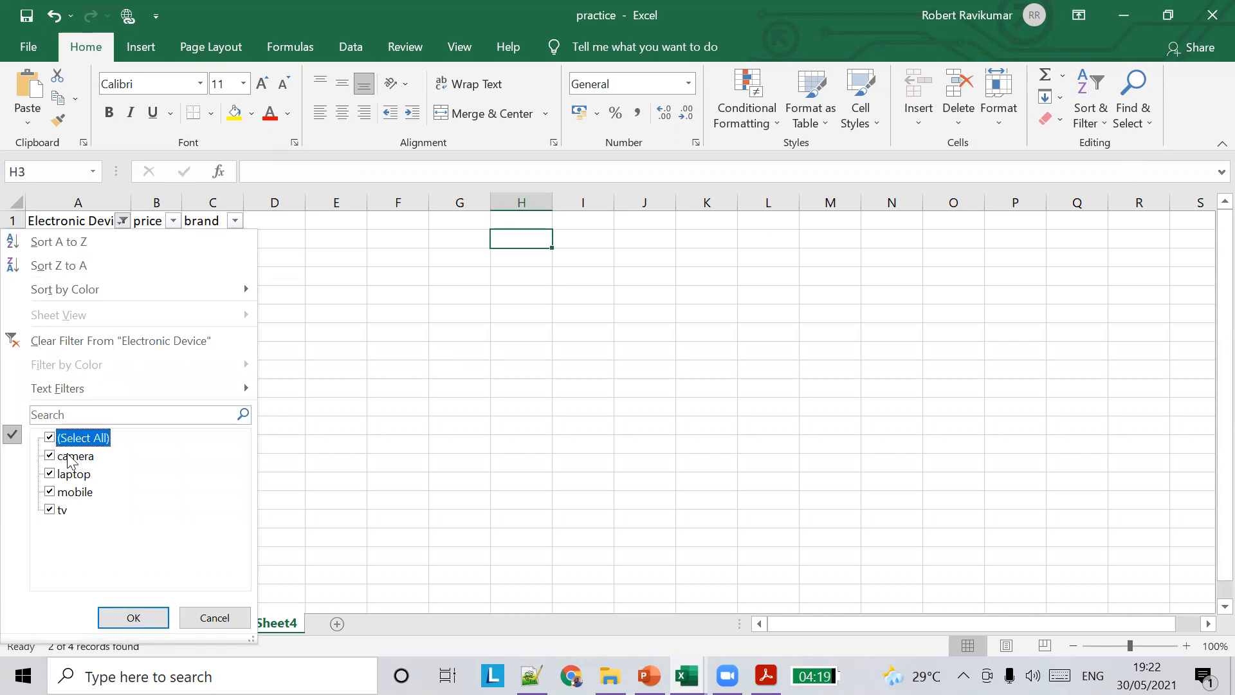
{"action": "left_click", "coordinate": [134, 619]}
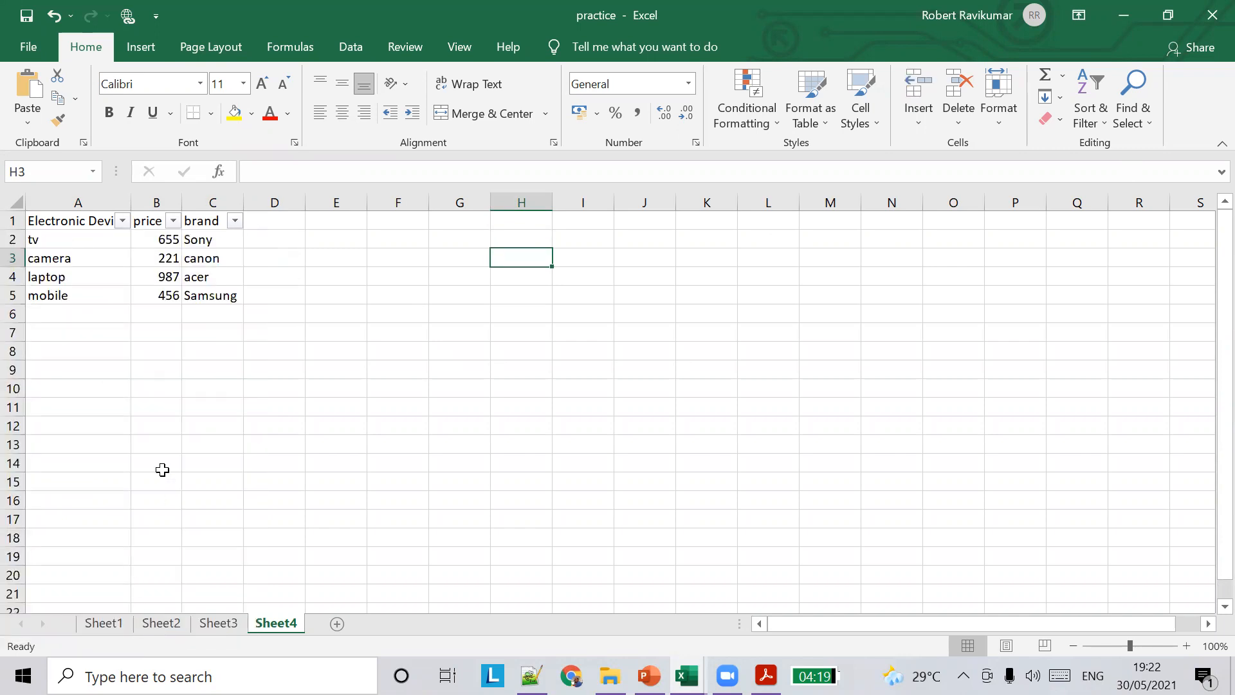
Step: Examine the filter choices of the Electronic Device and price columns, keeping every item selected
{"action": "left_click", "coordinate": [122, 220]}
{"action": "left_click", "coordinate": [50, 456]}
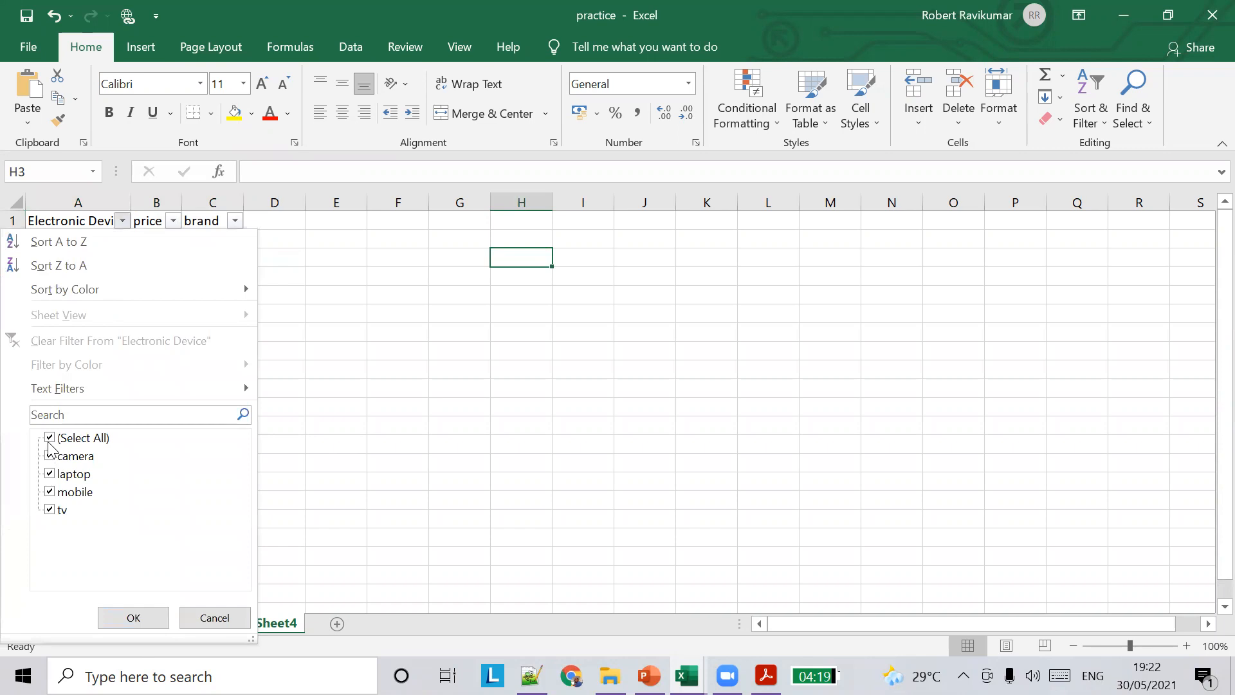
{"action": "left_click", "coordinate": [49, 441]}
{"action": "left_click", "coordinate": [50, 439]}
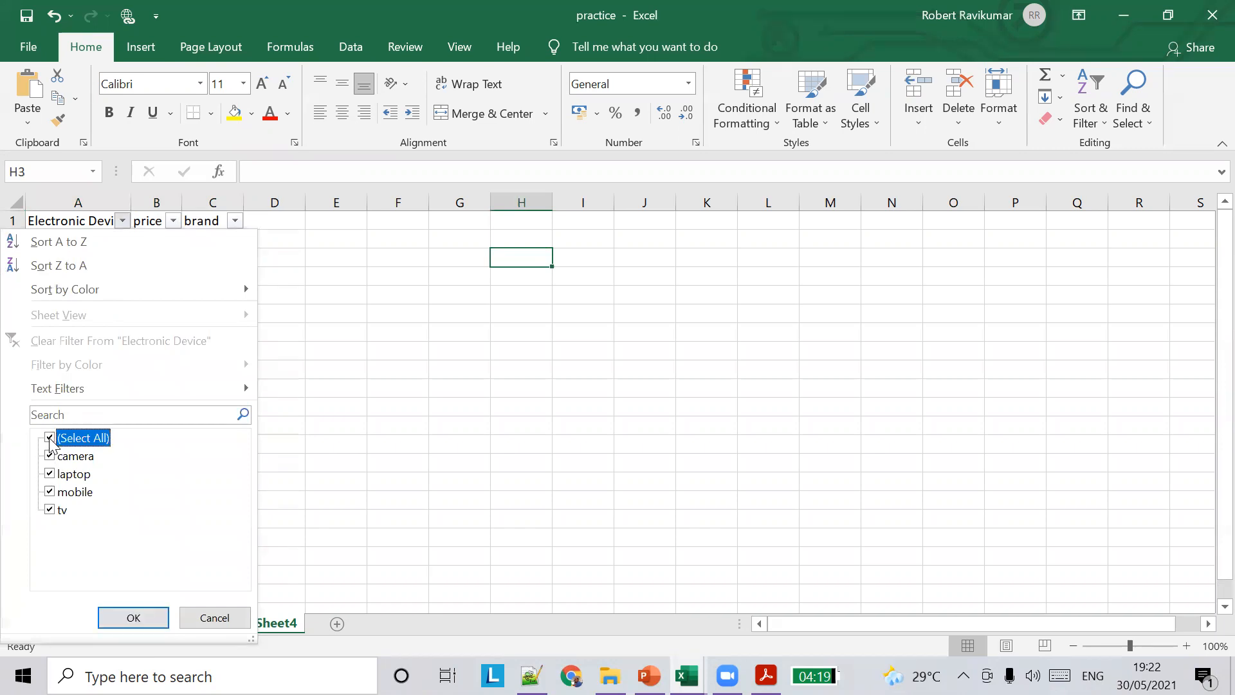
{"action": "left_click", "coordinate": [141, 619]}
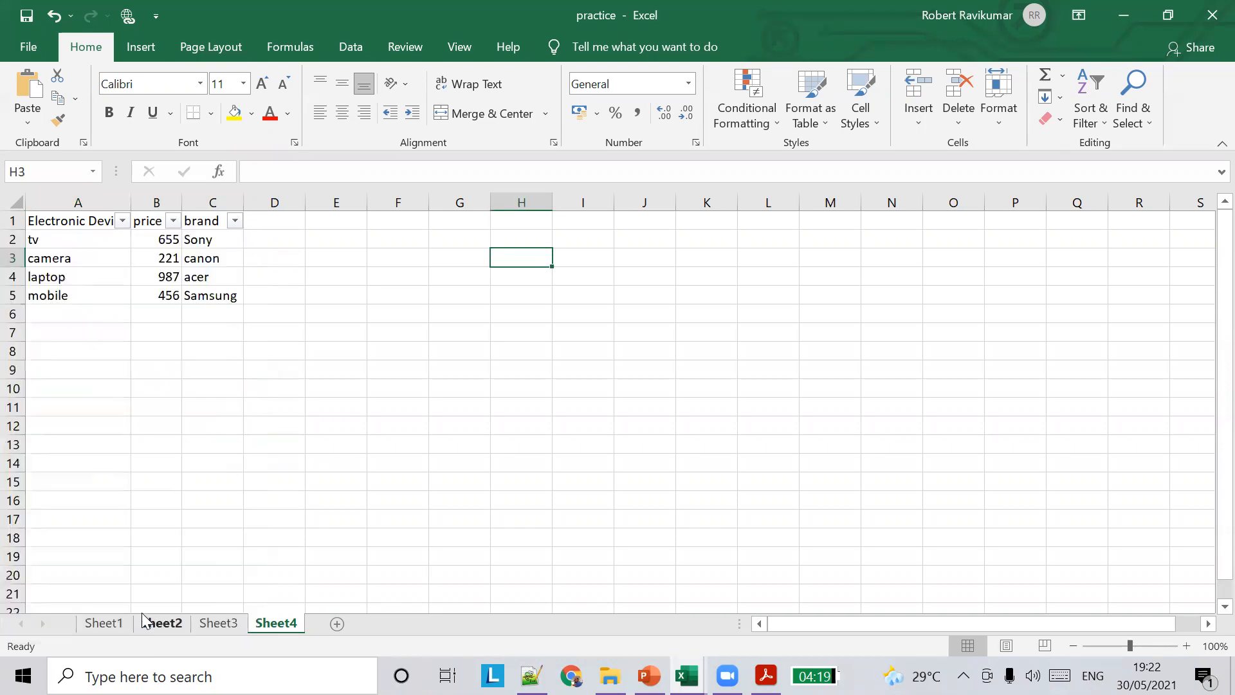
{"action": "left_click", "coordinate": [172, 220]}
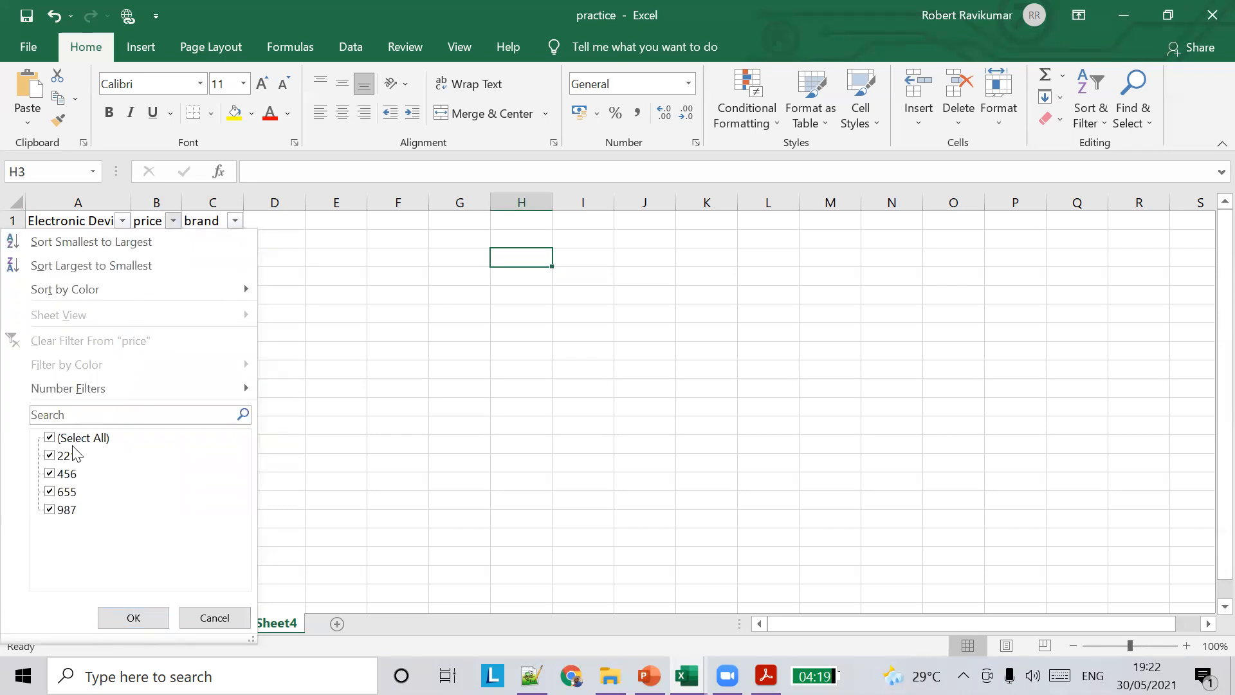
{"action": "left_click", "coordinate": [364, 399]}
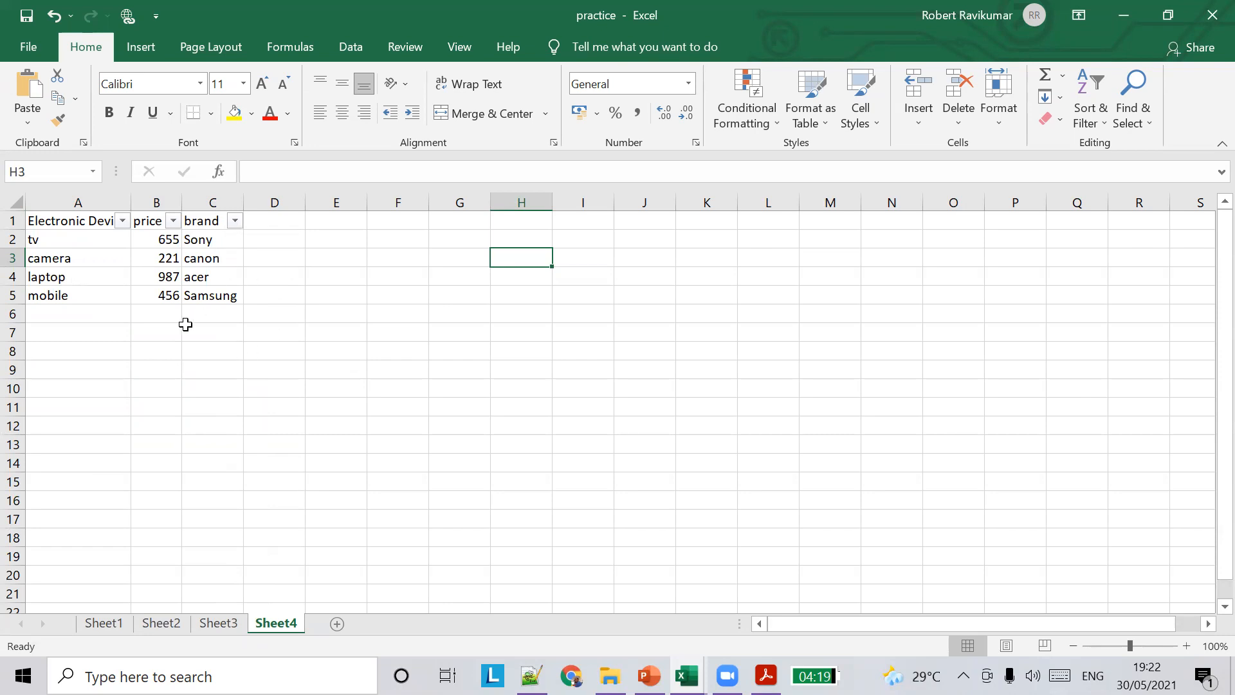
Step: Filter the brand column of the device table to show only Sony
{"action": "left_click_drag", "start_coordinate": [70, 222], "coordinate": [242, 298]}
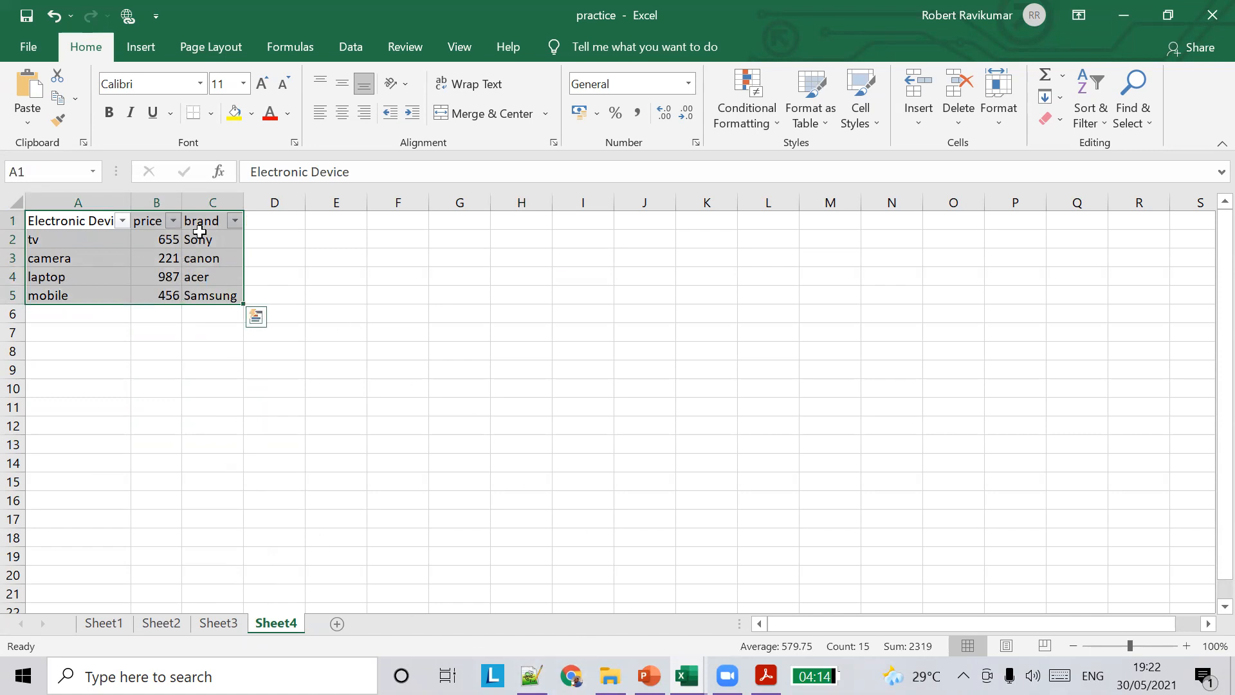
{"action": "left_click", "coordinate": [236, 221]}
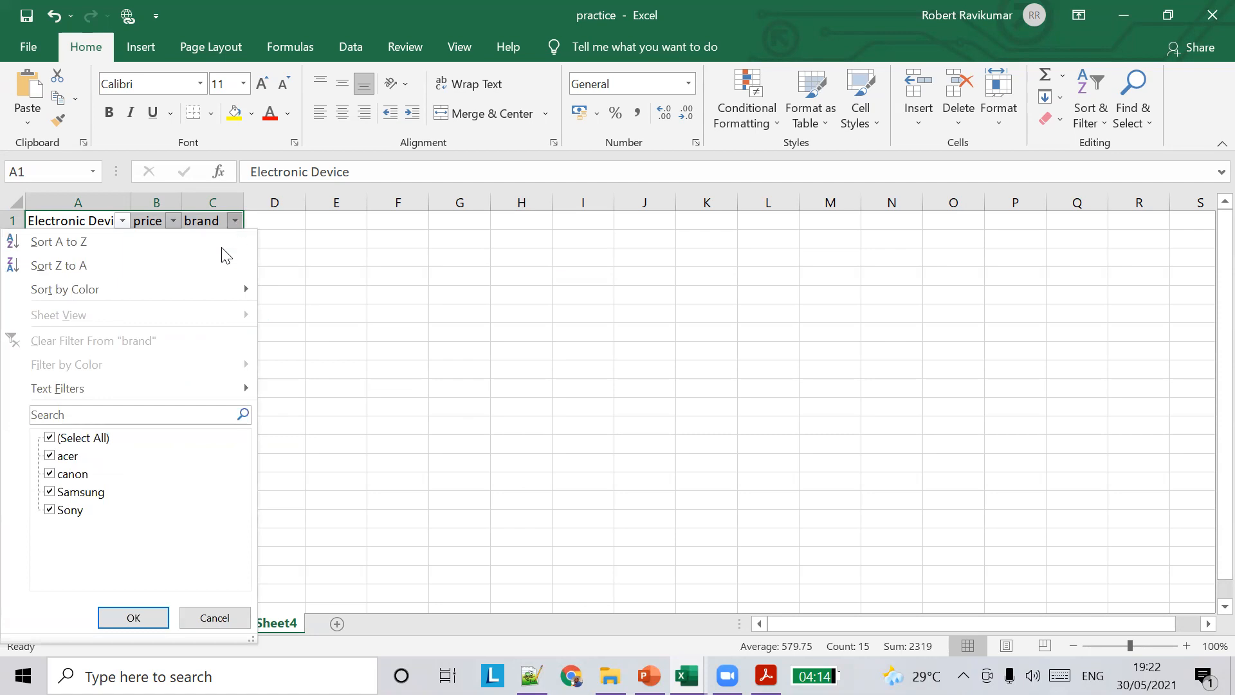
{"action": "left_click", "coordinate": [44, 438]}
{"action": "left_click", "coordinate": [49, 438]}
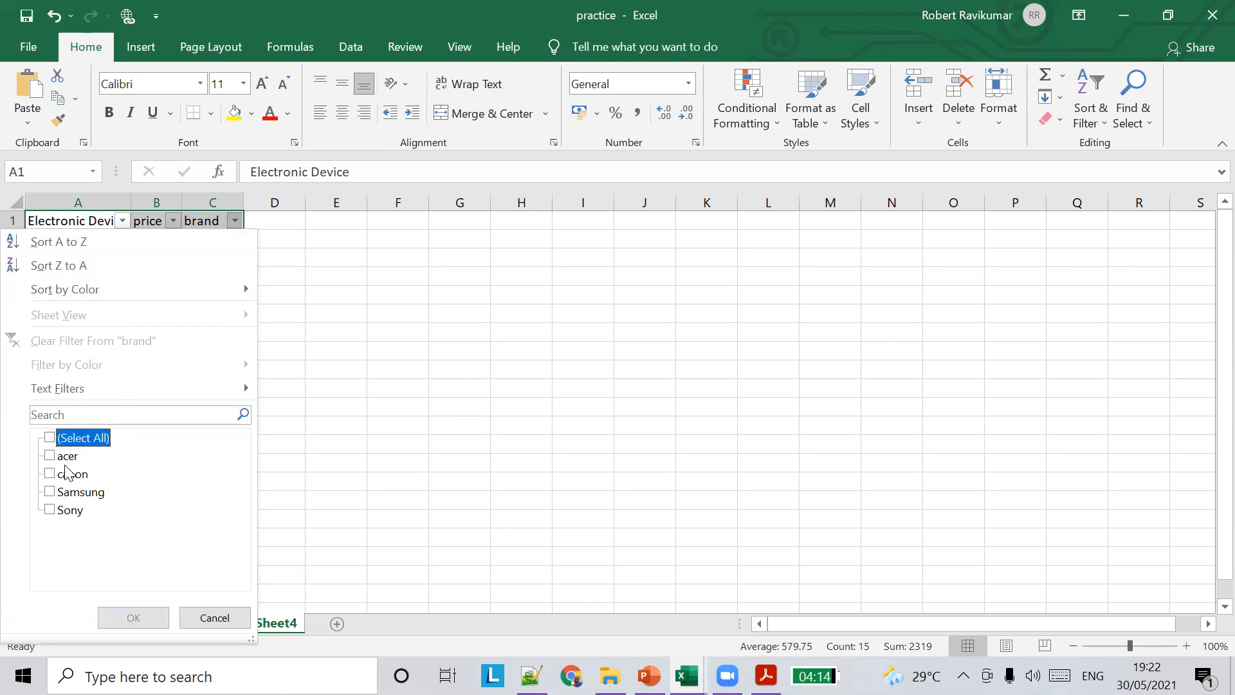
{"action": "left_click", "coordinate": [50, 510]}
{"action": "left_click", "coordinate": [133, 618]}
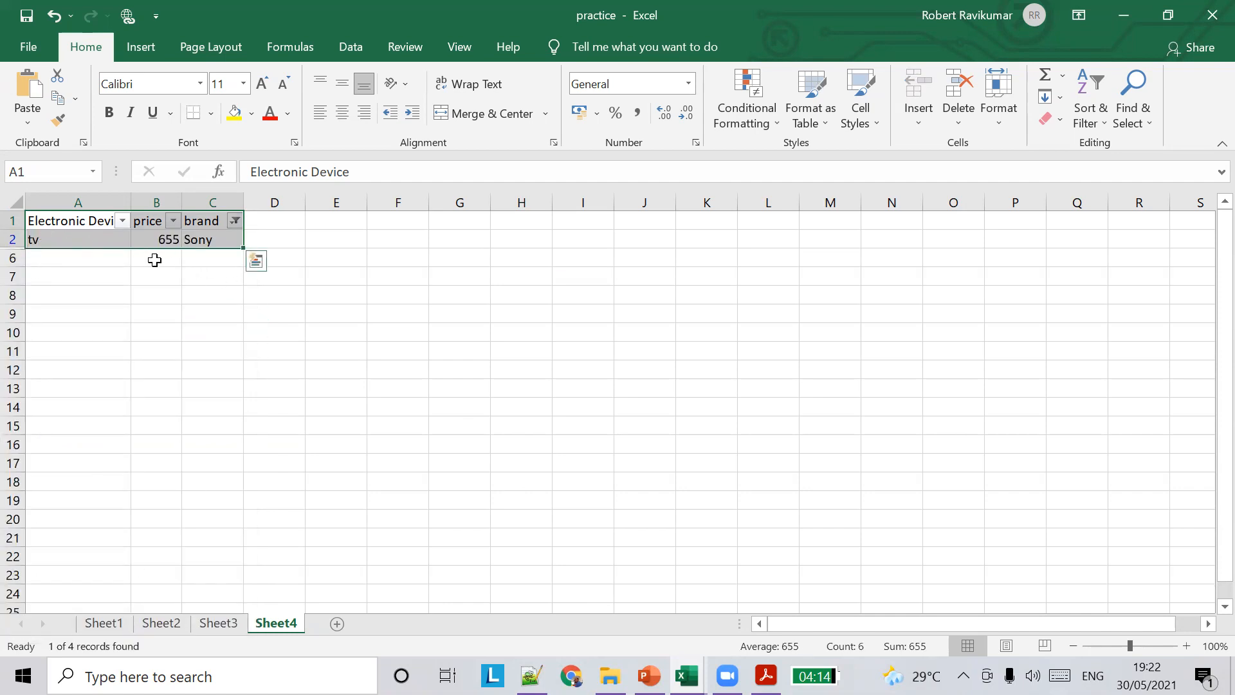
Step: Select all brands again in the brand filter to show every row
{"action": "left_click", "coordinate": [235, 221]}
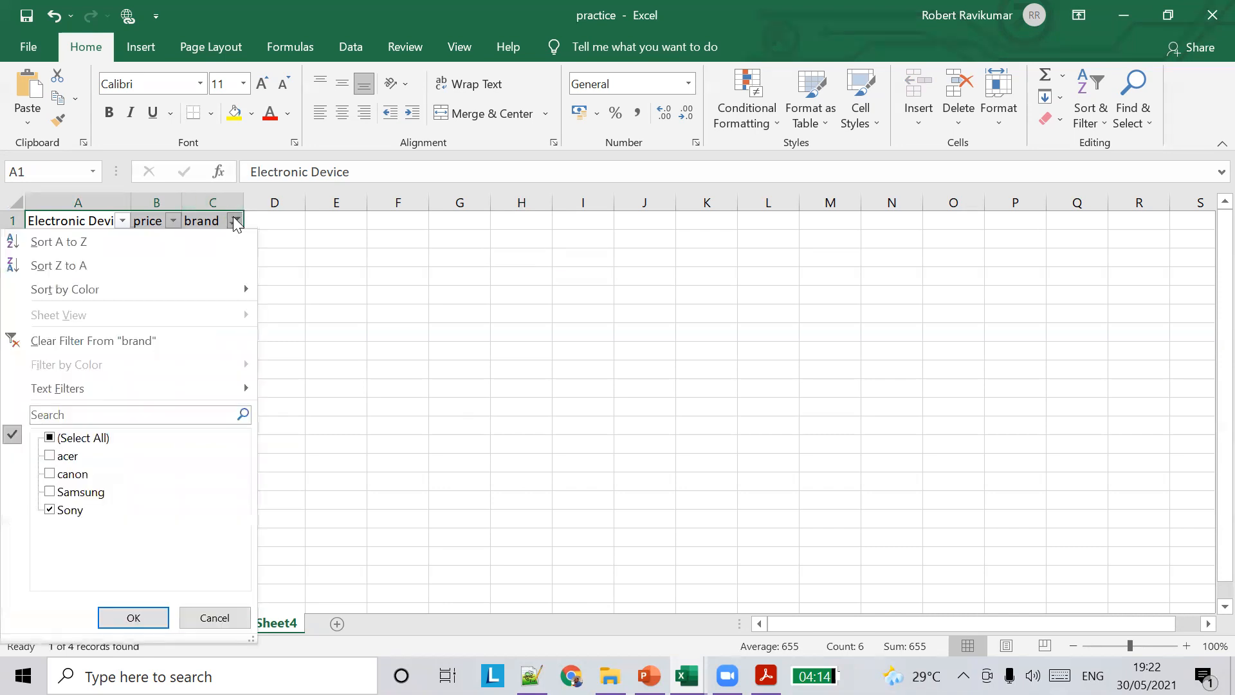
{"action": "left_click", "coordinate": [69, 438]}
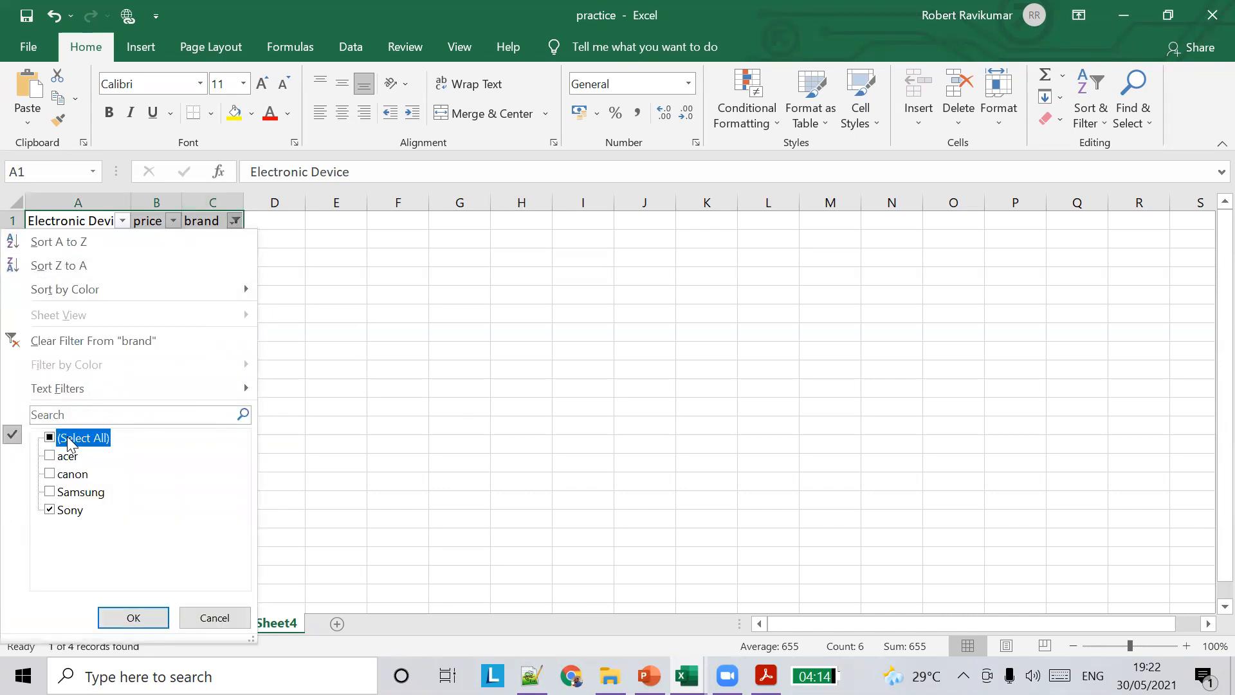
{"action": "left_click", "coordinate": [134, 618]}
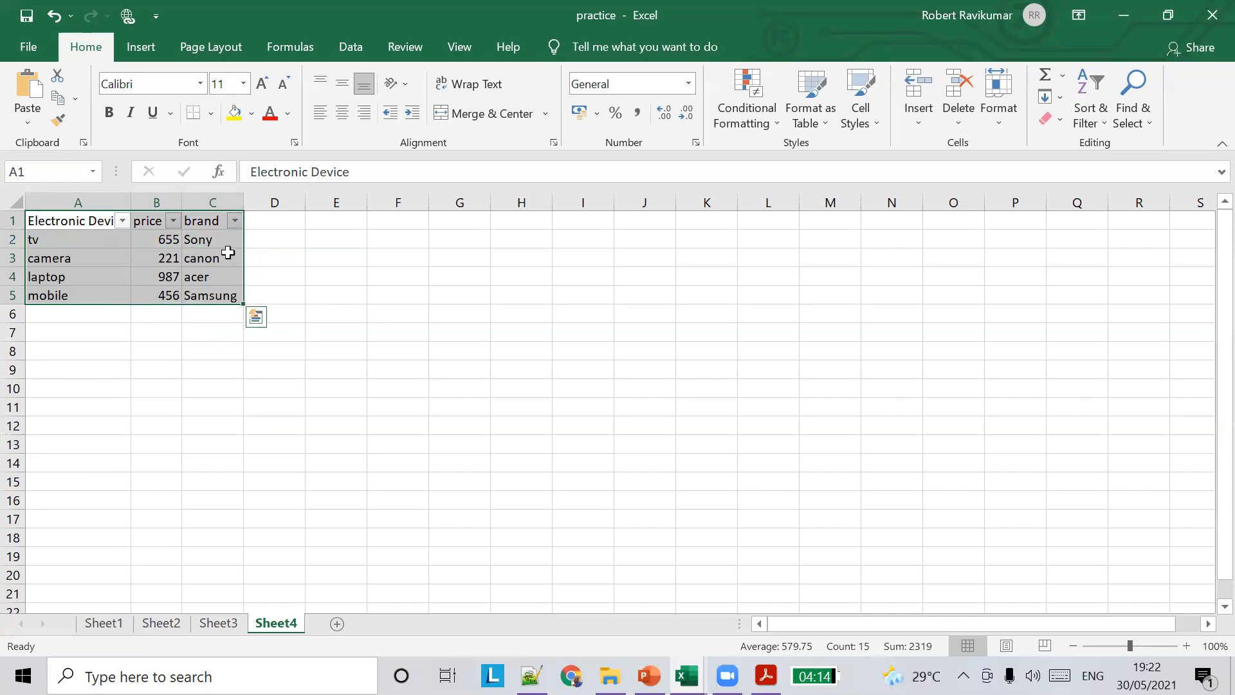
Step: Sort the device table by price from smallest to largest
{"action": "left_click_drag", "start_coordinate": [301, 217], "coordinate": [311, 220]}
{"action": "left_click", "coordinate": [174, 222]}
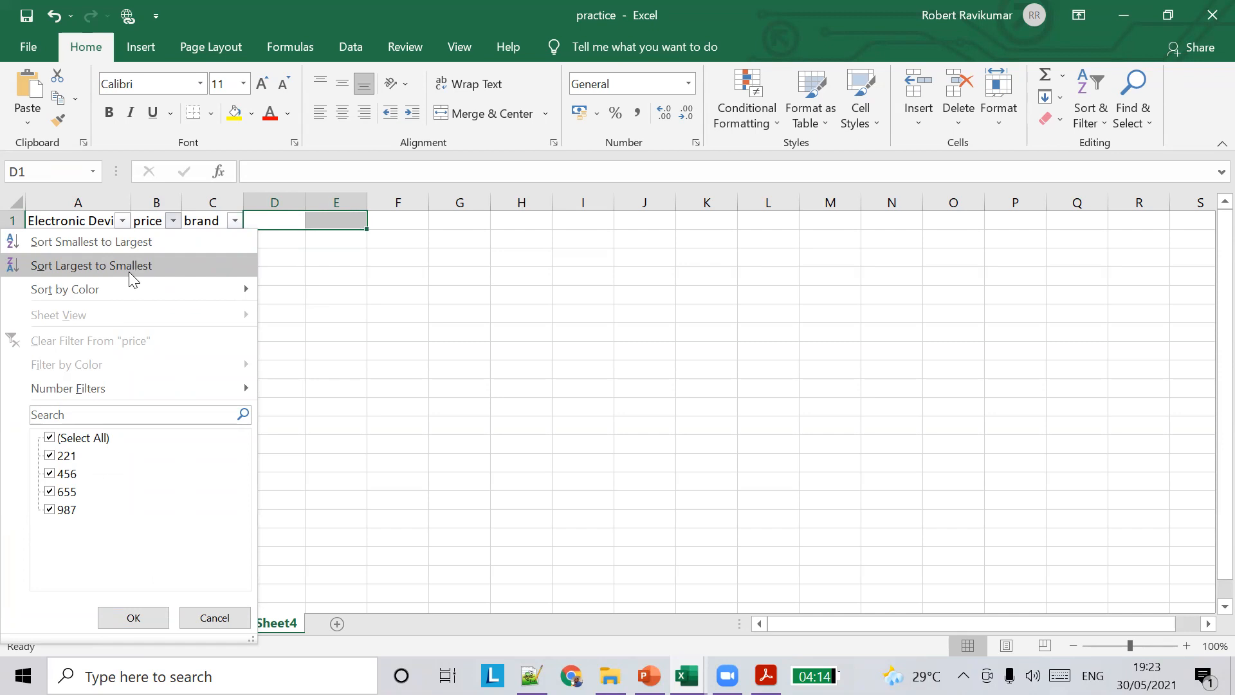
{"action": "left_click", "coordinate": [340, 252]}
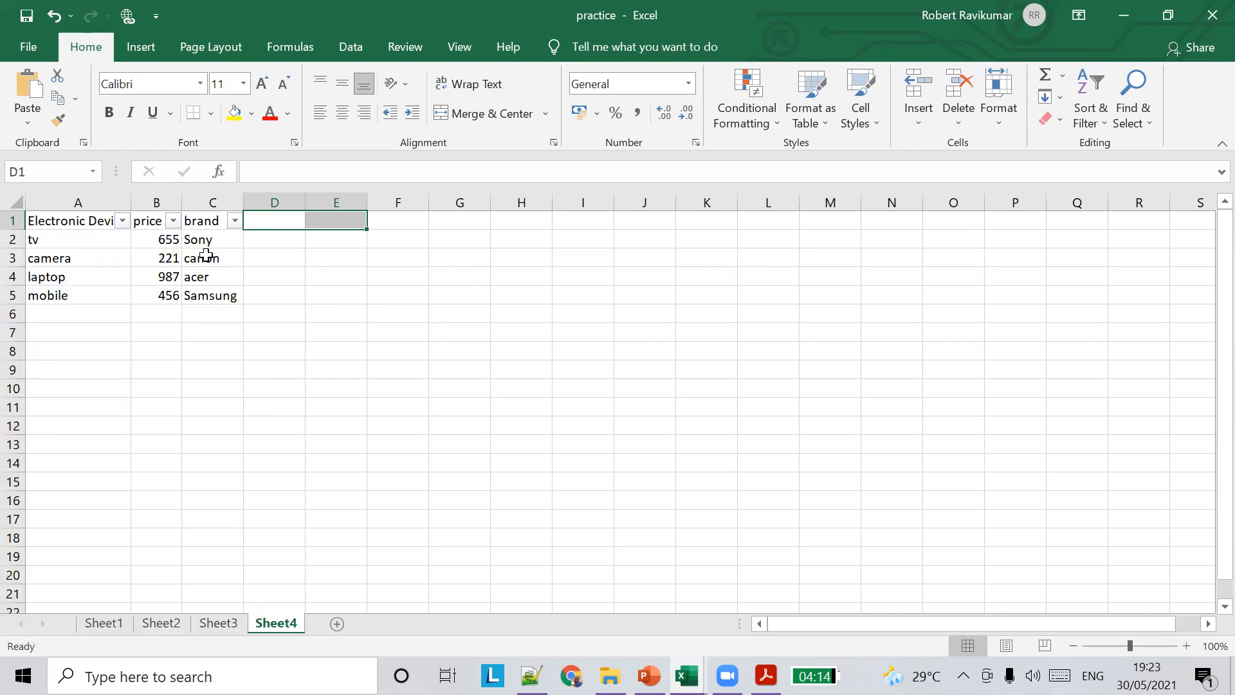
{"action": "left_click", "coordinate": [173, 221]}
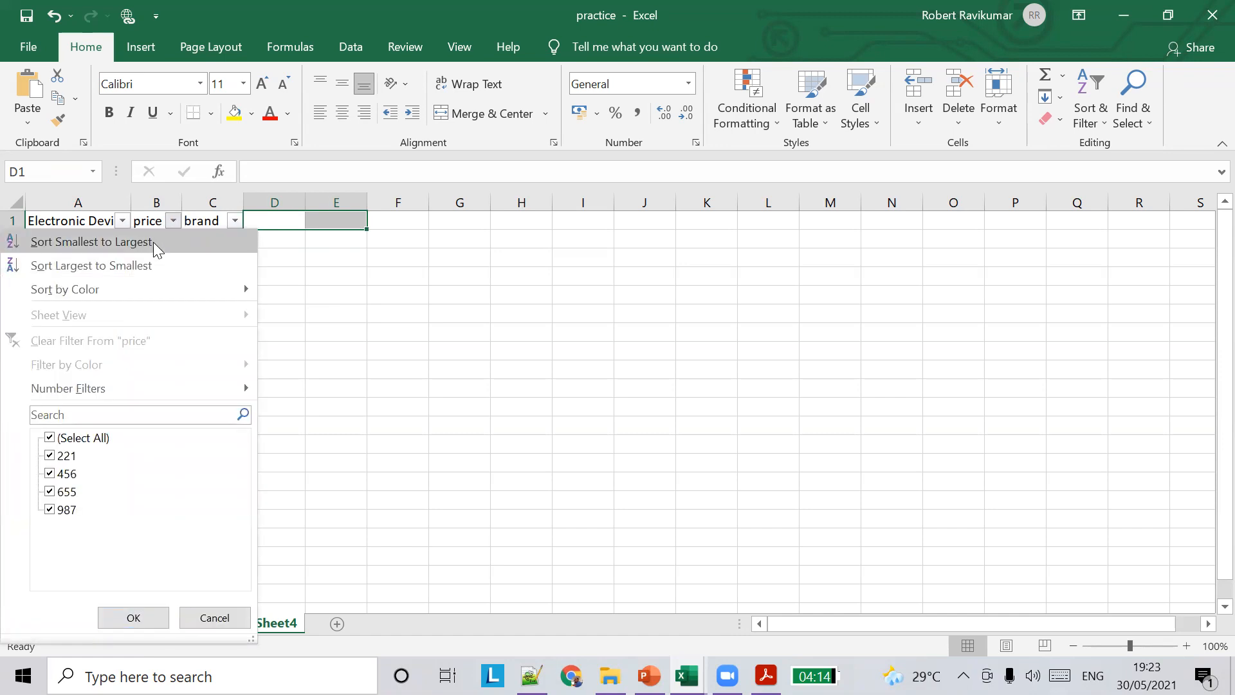
{"action": "left_click", "coordinate": [153, 241]}
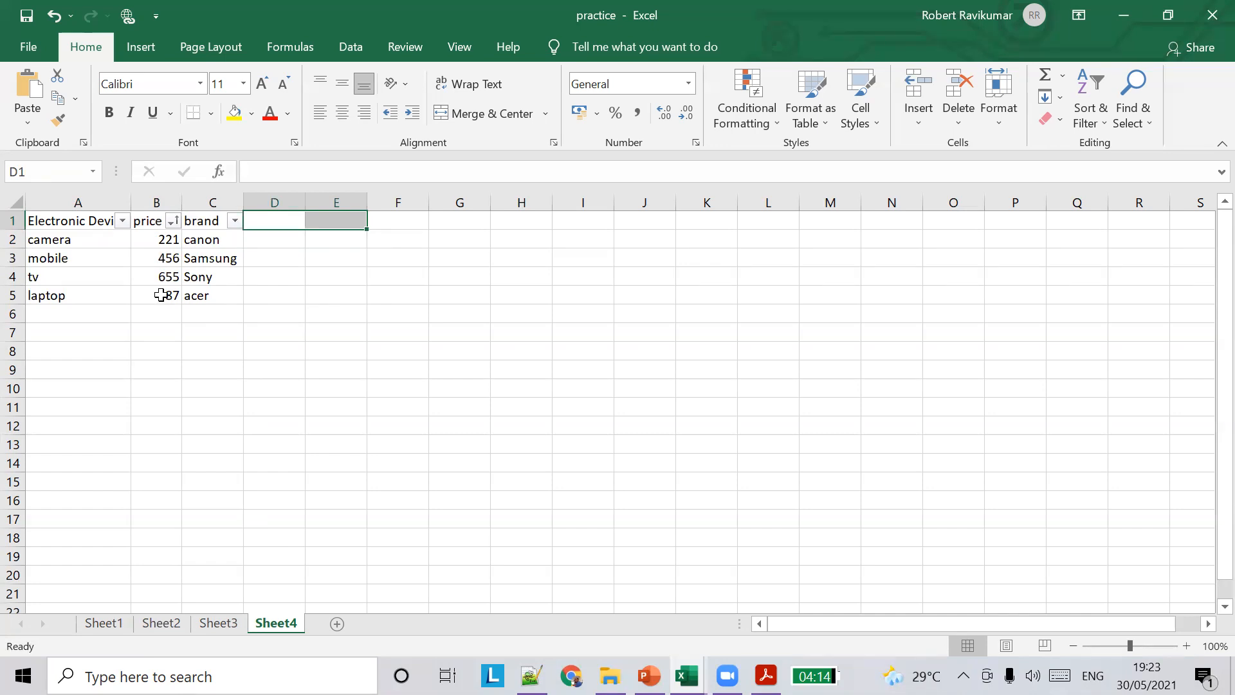
Step: Sort the device table by the Electronic Device column from A to Z
{"action": "left_click", "coordinate": [121, 220]}
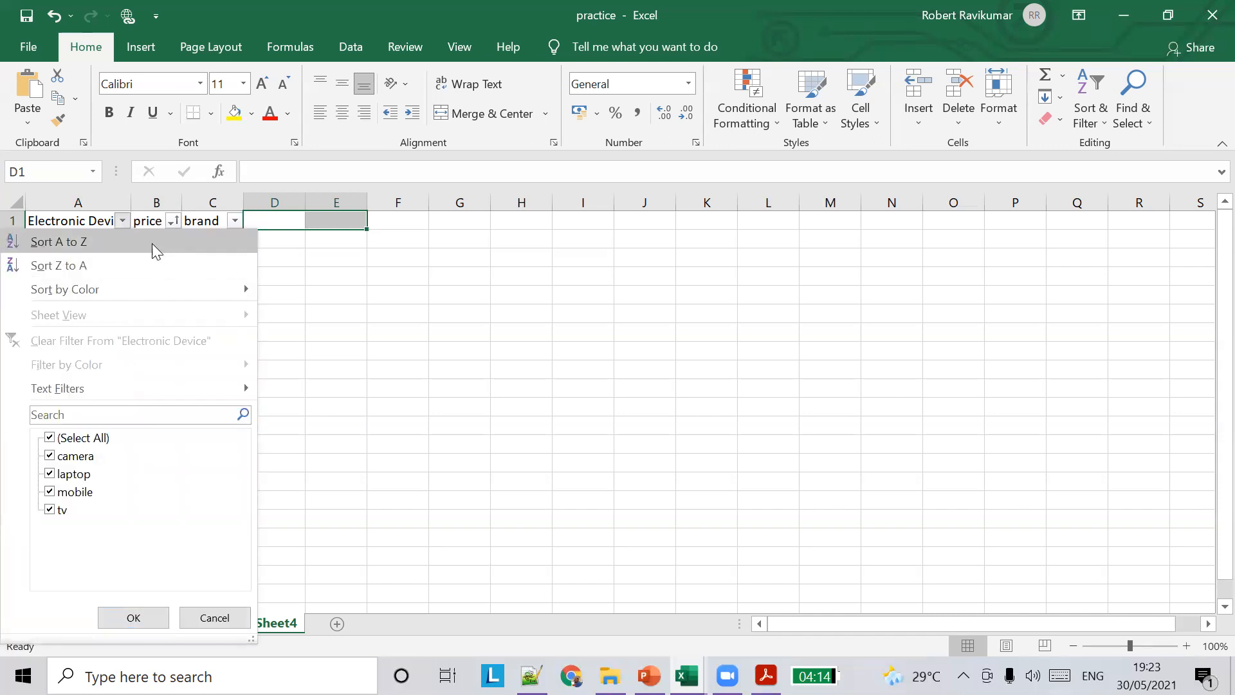
{"action": "left_click", "coordinate": [152, 243]}
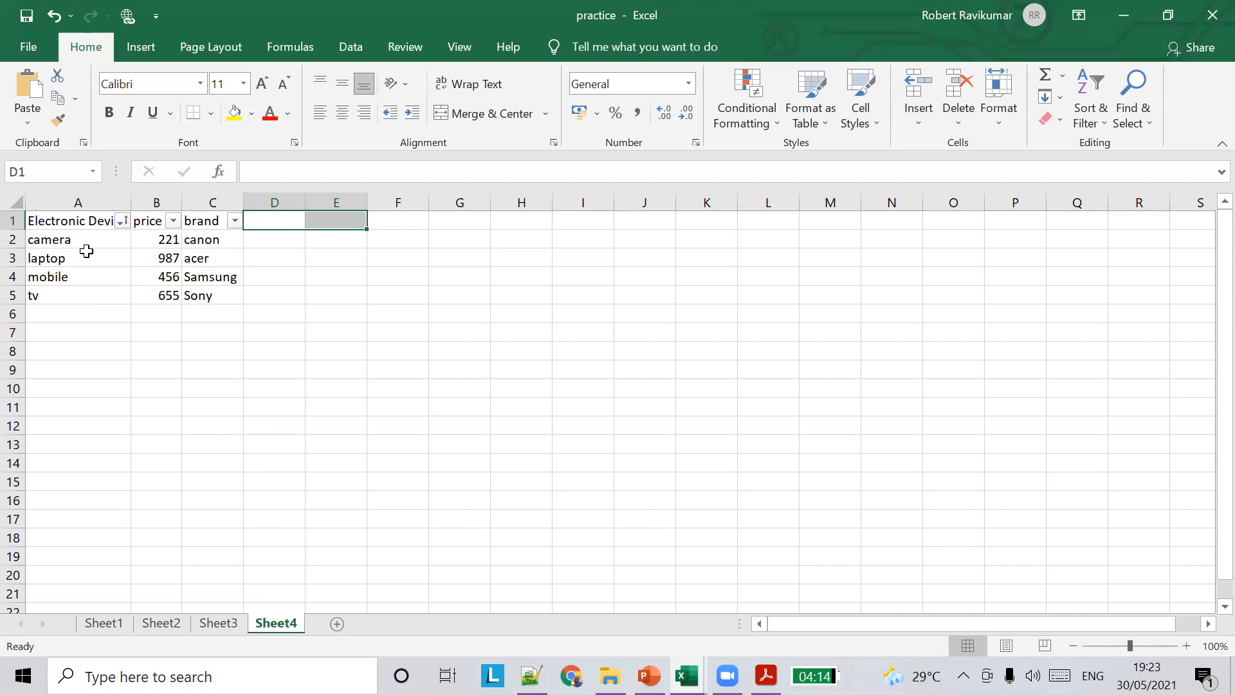
{"action": "left_click", "coordinate": [121, 220]}
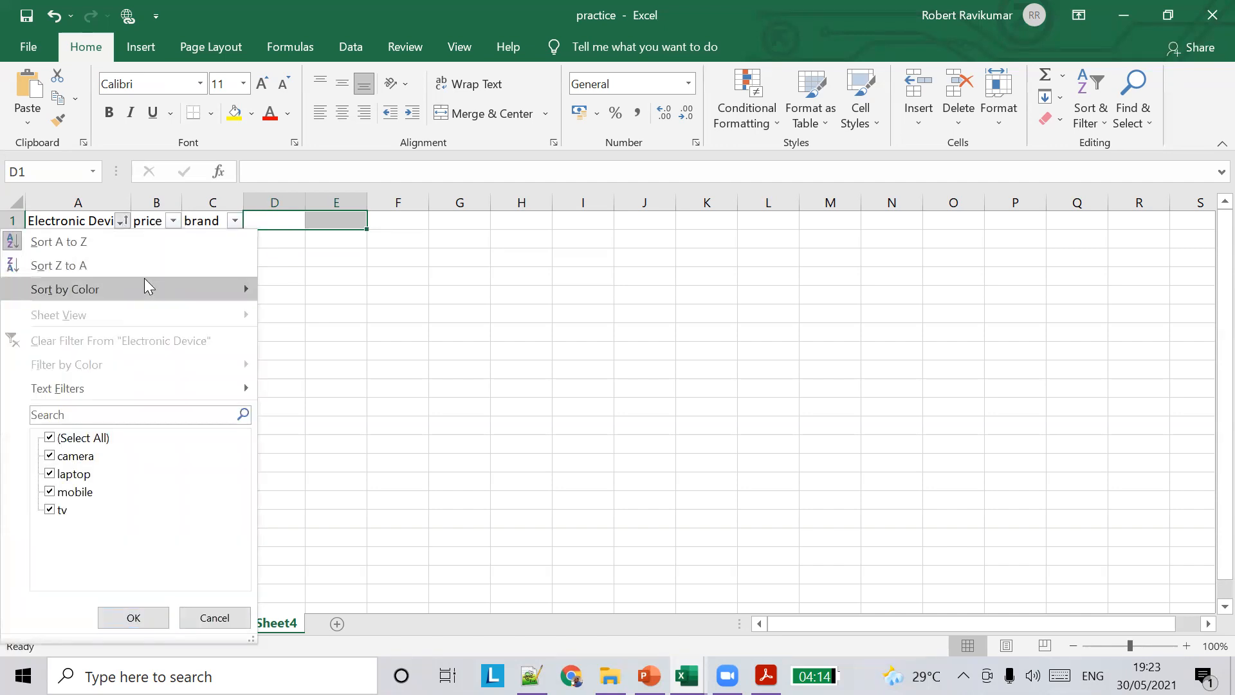
{"action": "left_click", "coordinate": [342, 286]}
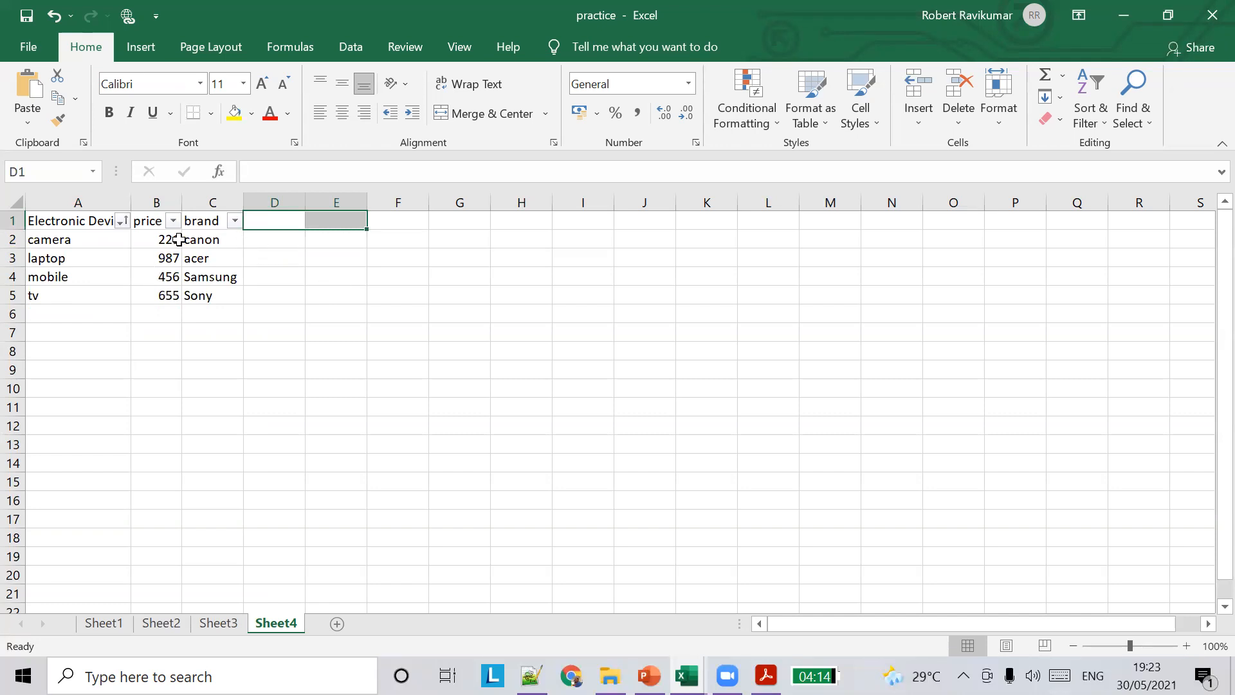
Step: Look through the sorting and filtering options offered for the price and brand columns
{"action": "left_click", "coordinate": [173, 221]}
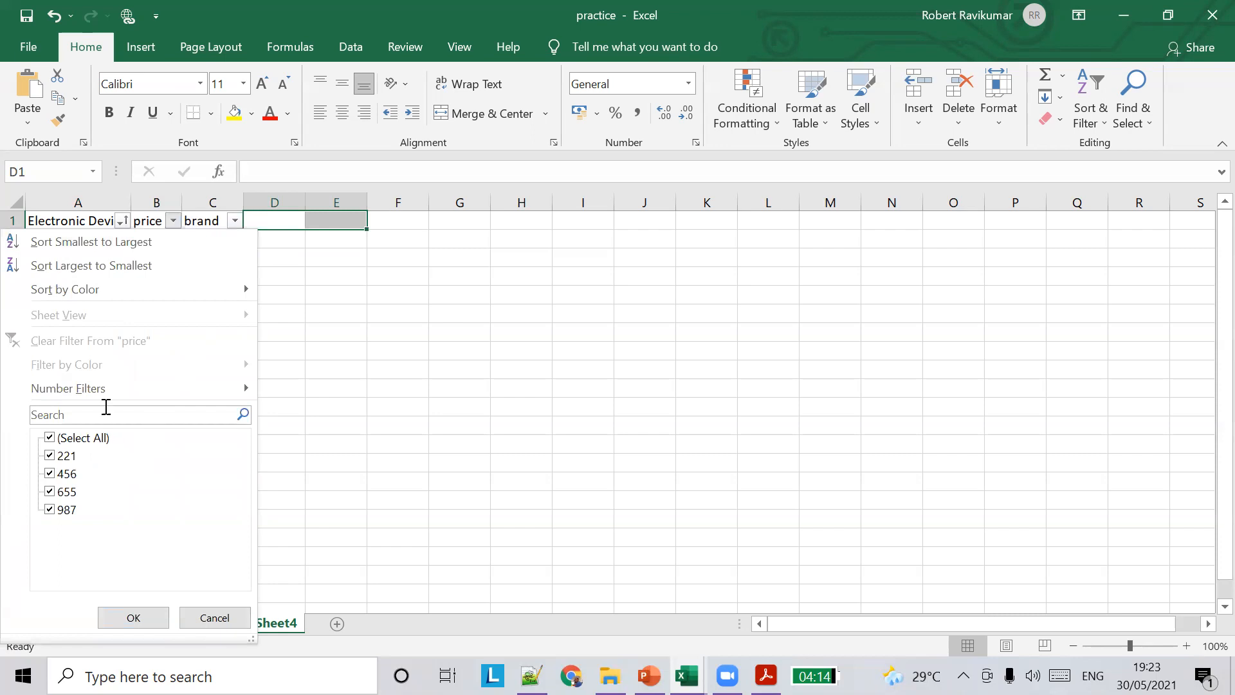
{"action": "mouse_move", "coordinate": [157, 386]}
{"action": "left_click", "coordinate": [329, 341]}
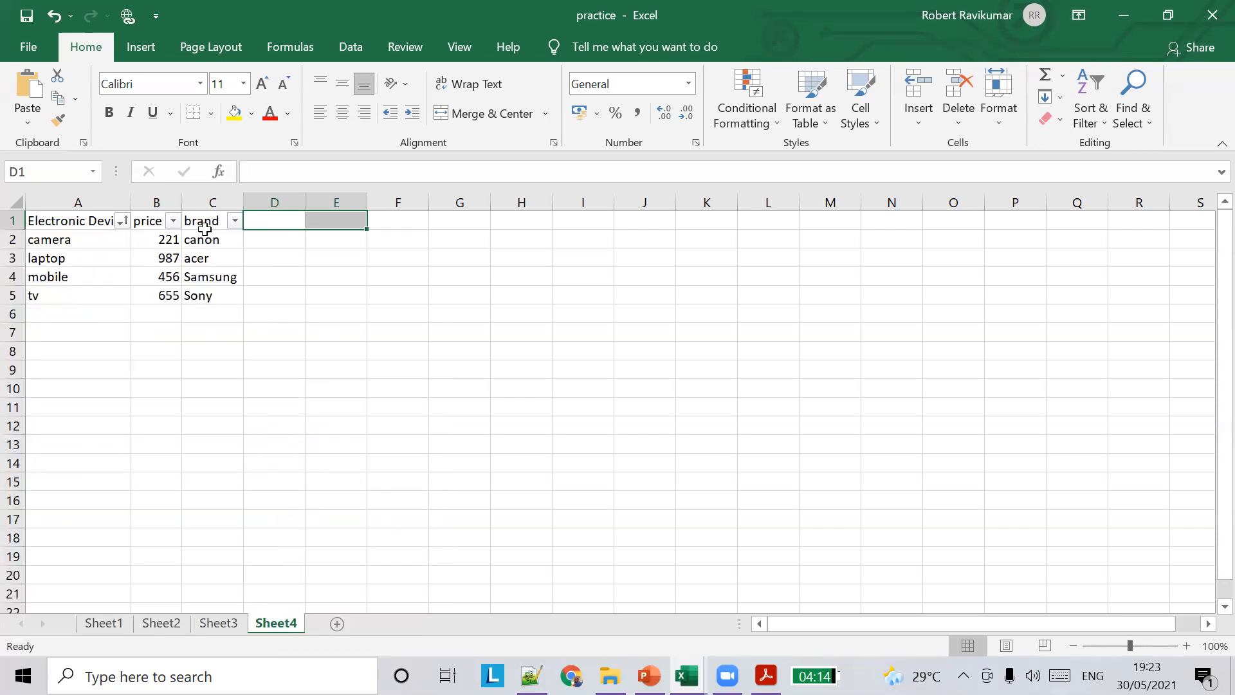
{"action": "left_click", "coordinate": [235, 221]}
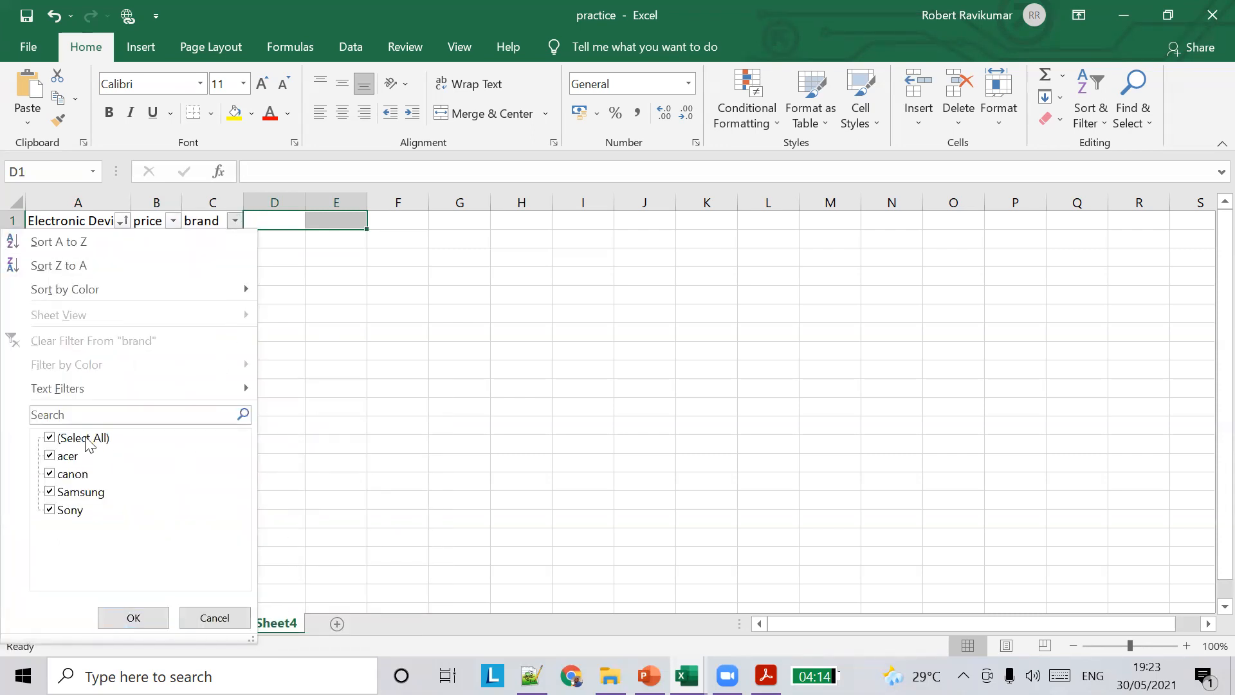
{"action": "left_click", "coordinate": [175, 415]}
{"action": "left_click", "coordinate": [215, 618]}
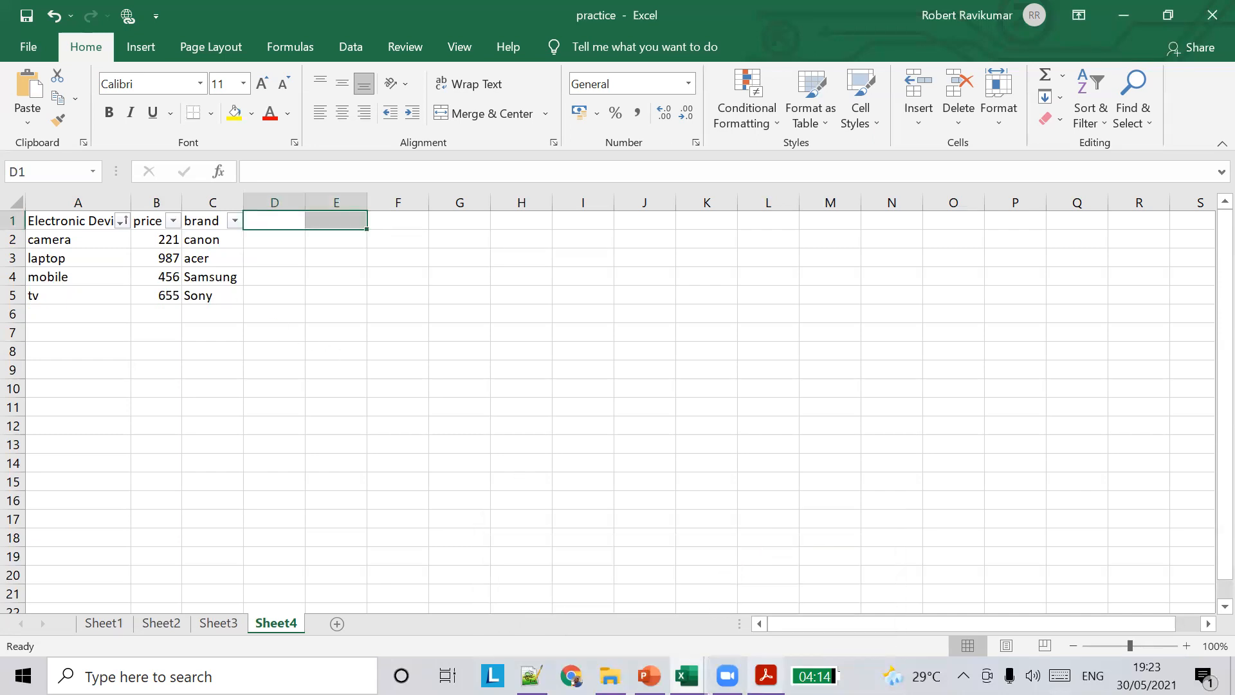
Step: Switch to the excel lesson 3 presentation in PowerPoint, read the slide on formatting data as a table, and return to Excel
{"action": "left_click", "coordinate": [649, 676]}
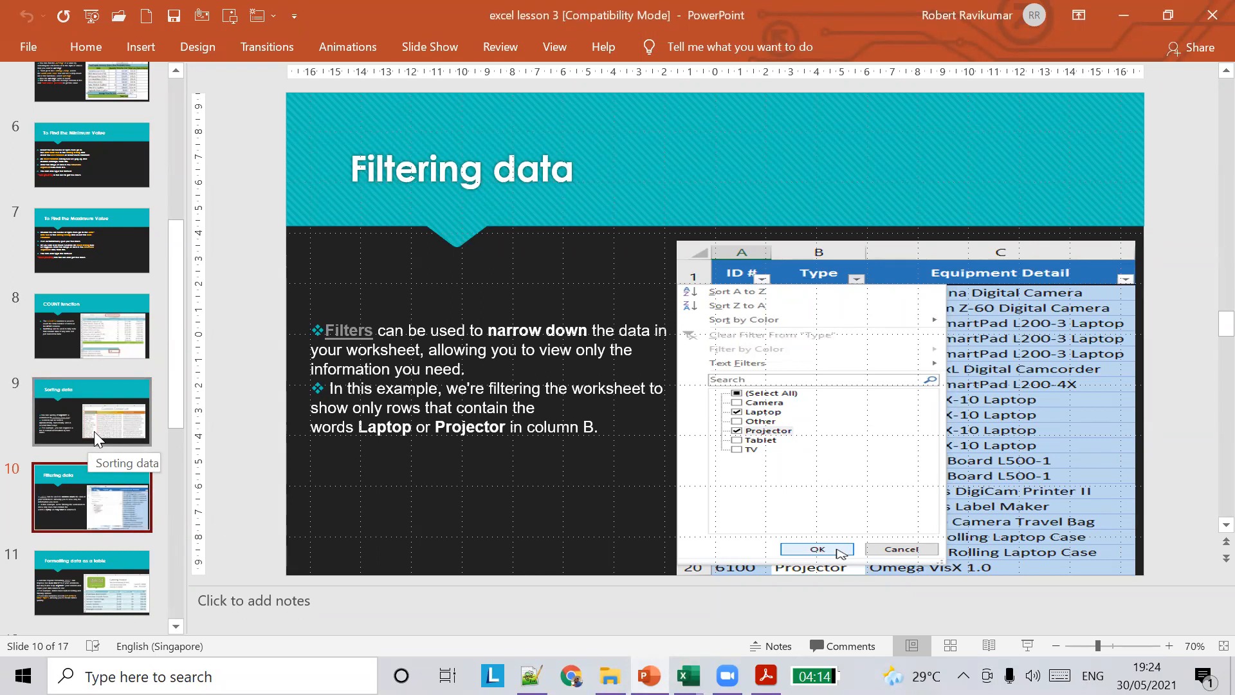
{"action": "scroll", "coordinate": [107, 438], "scroll_direction": "down", "scroll_amount": 1}
{"action": "left_click", "coordinate": [100, 554]}
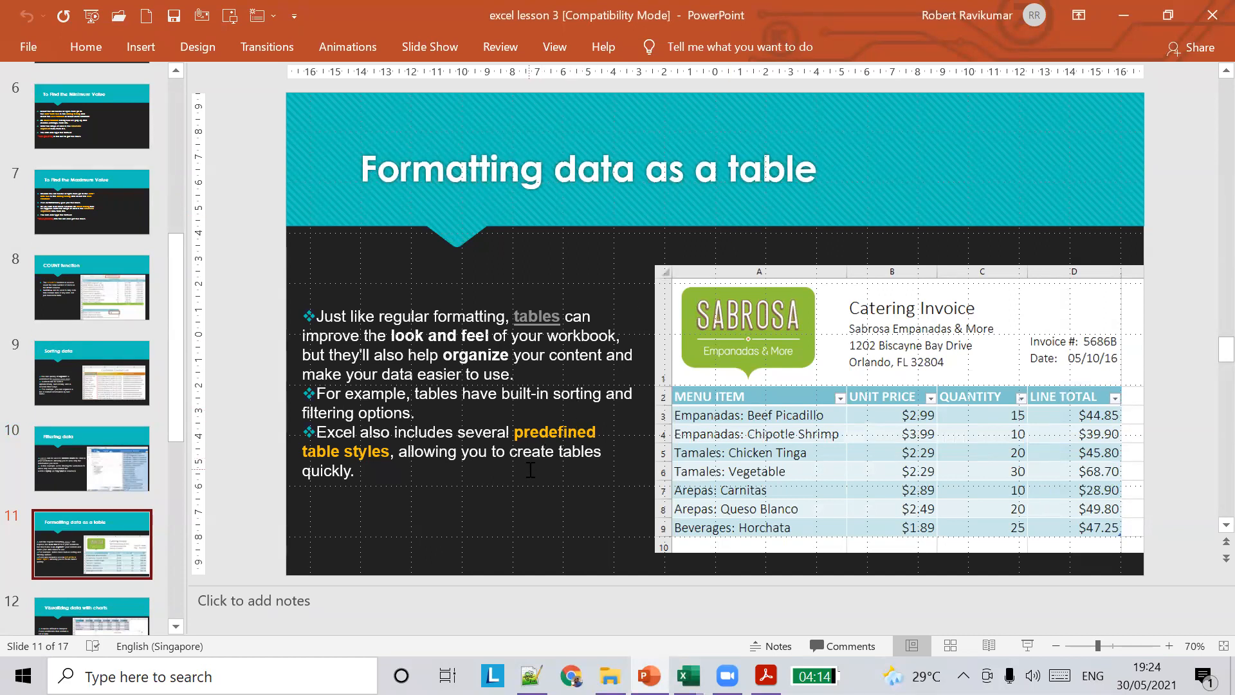
{"action": "scroll", "coordinate": [381, 445], "scroll_direction": "down", "scroll_amount": 1}
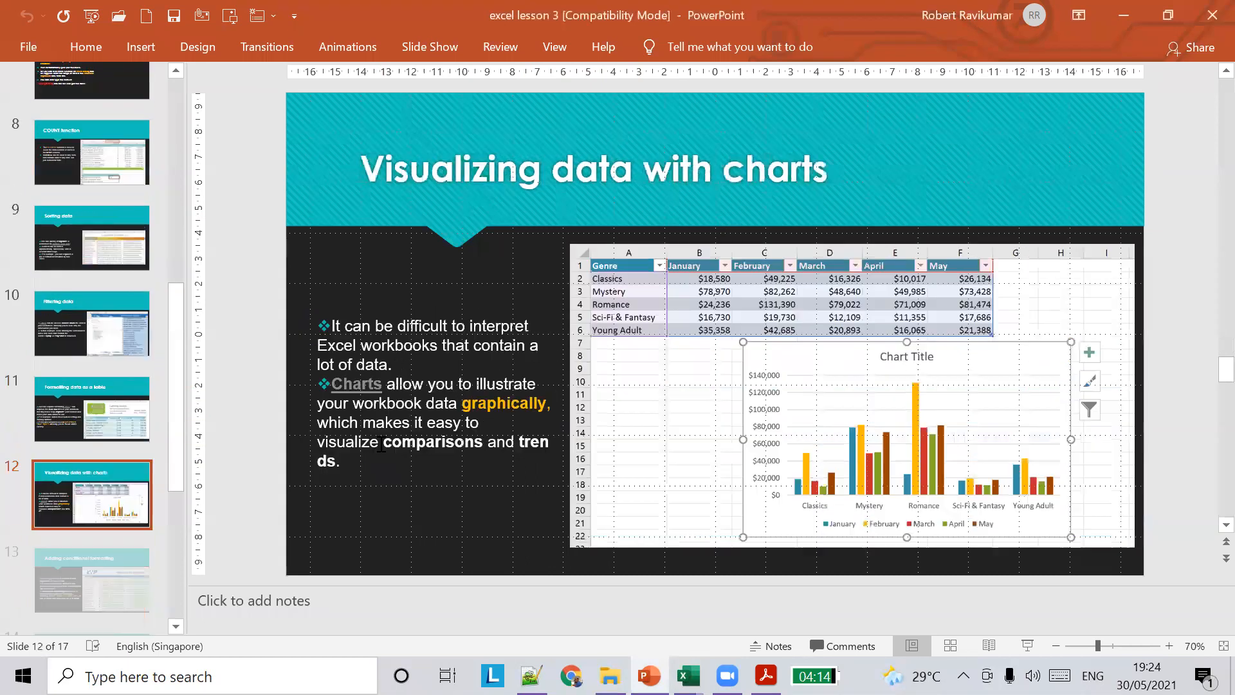
{"action": "scroll", "coordinate": [419, 413], "scroll_direction": "up", "scroll_amount": 1}
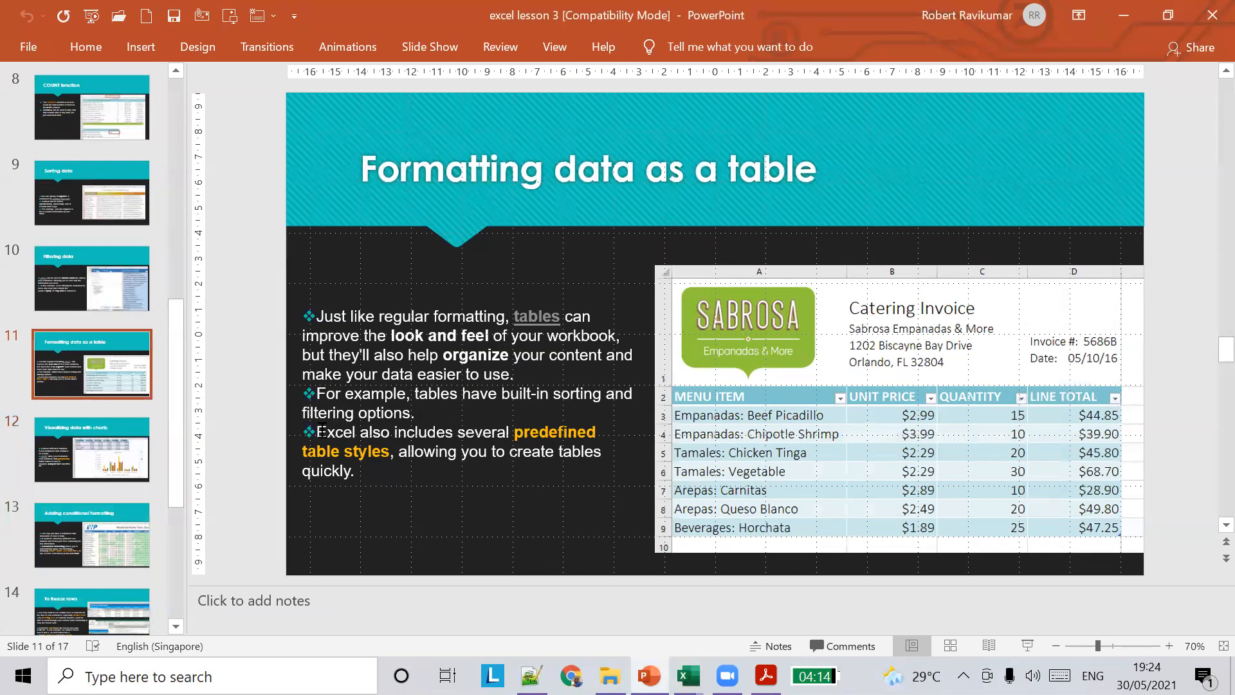
{"action": "left_click", "coordinate": [98, 364]}
{"action": "key", "text": "alt+Tab"}
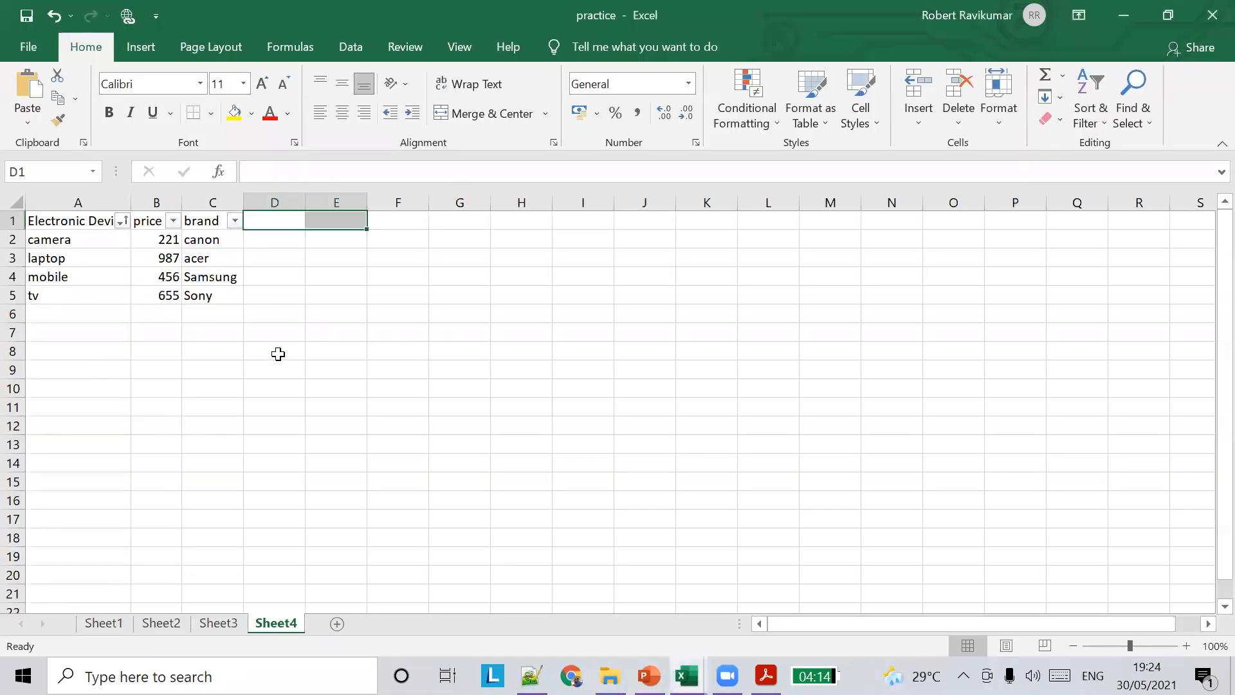
Step: Turn off filtering for the device table in A1:C5
{"action": "left_click_drag", "start_coordinate": [57, 216], "coordinate": [225, 297]}
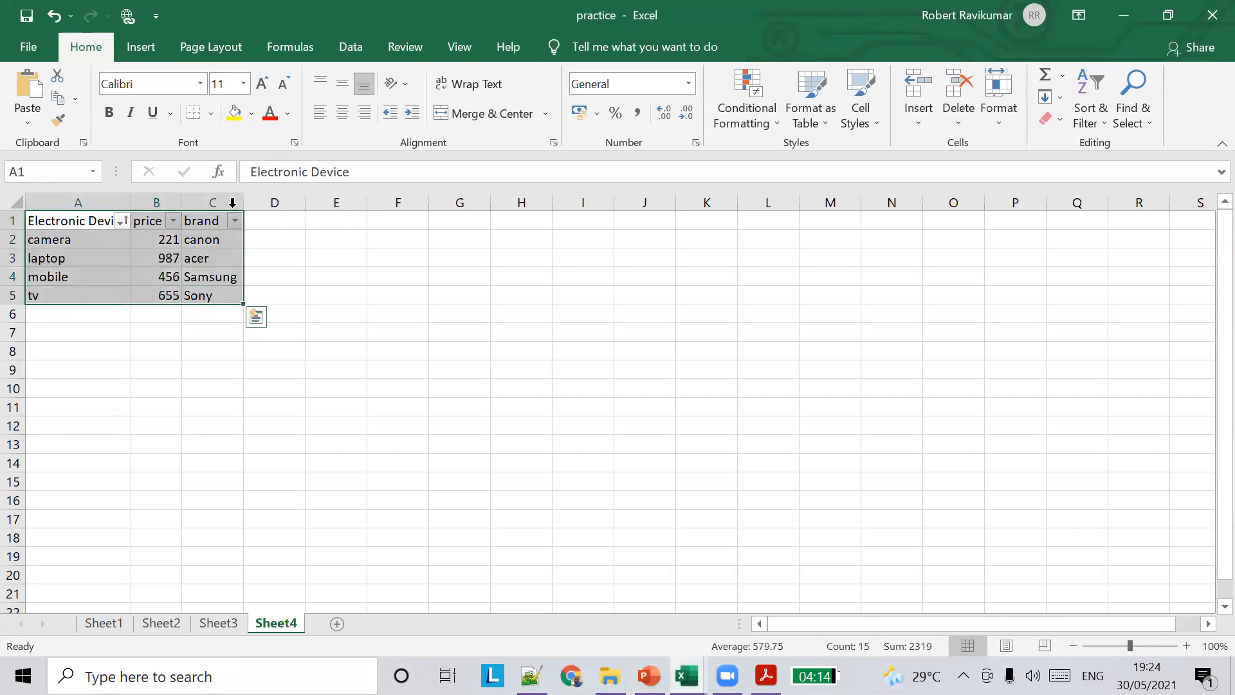
{"action": "left_click", "coordinate": [405, 47]}
{"action": "left_click", "coordinate": [364, 44]}
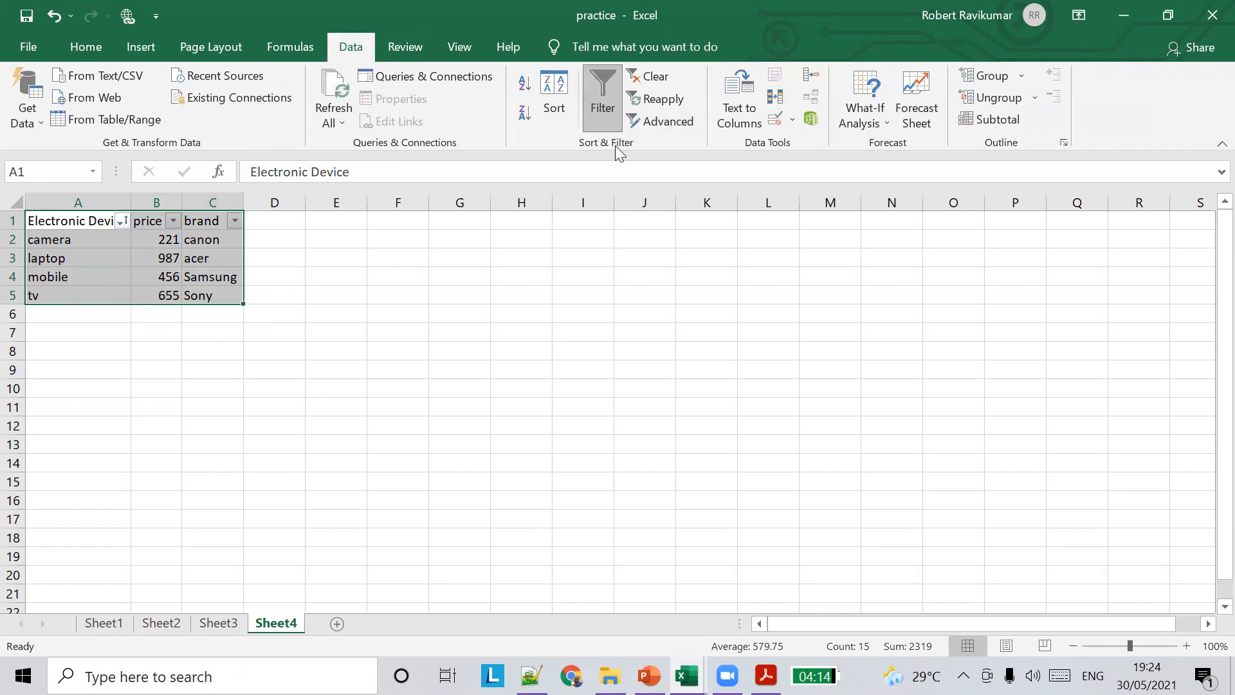
{"action": "left_click", "coordinate": [603, 109]}
{"action": "left_click", "coordinate": [559, 294]}
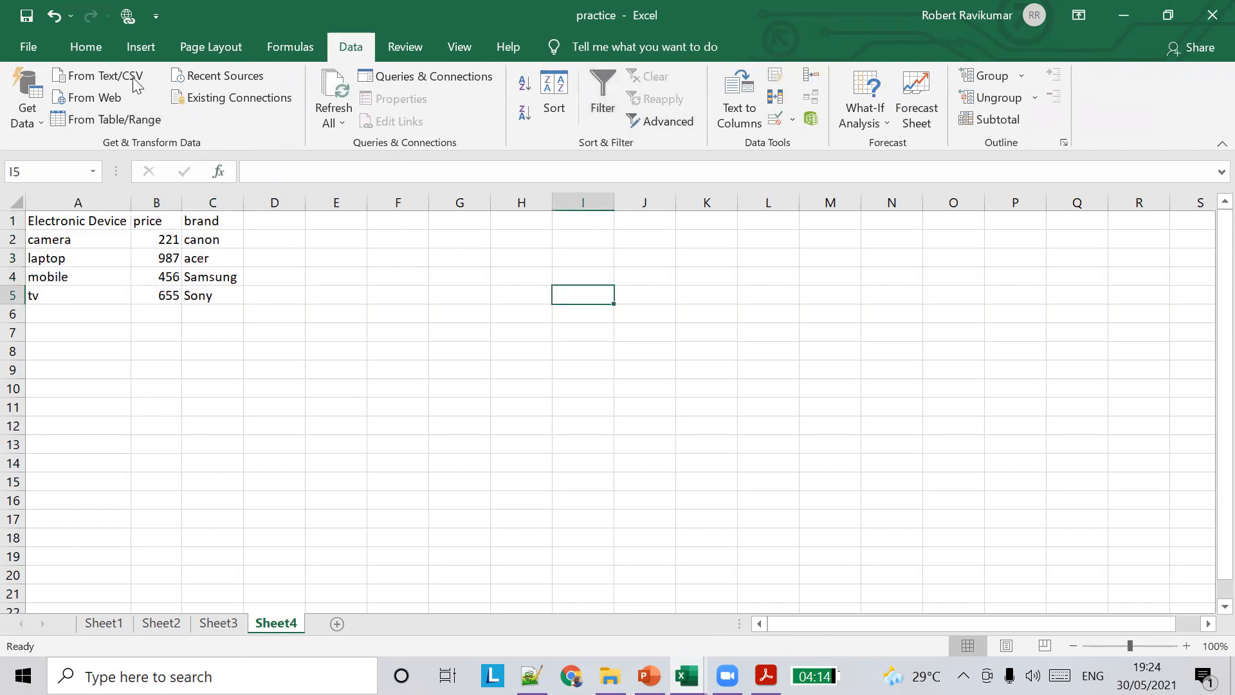
Step: Turn filtering back on for the device table in A1:C5
{"action": "left_click", "coordinate": [92, 48]}
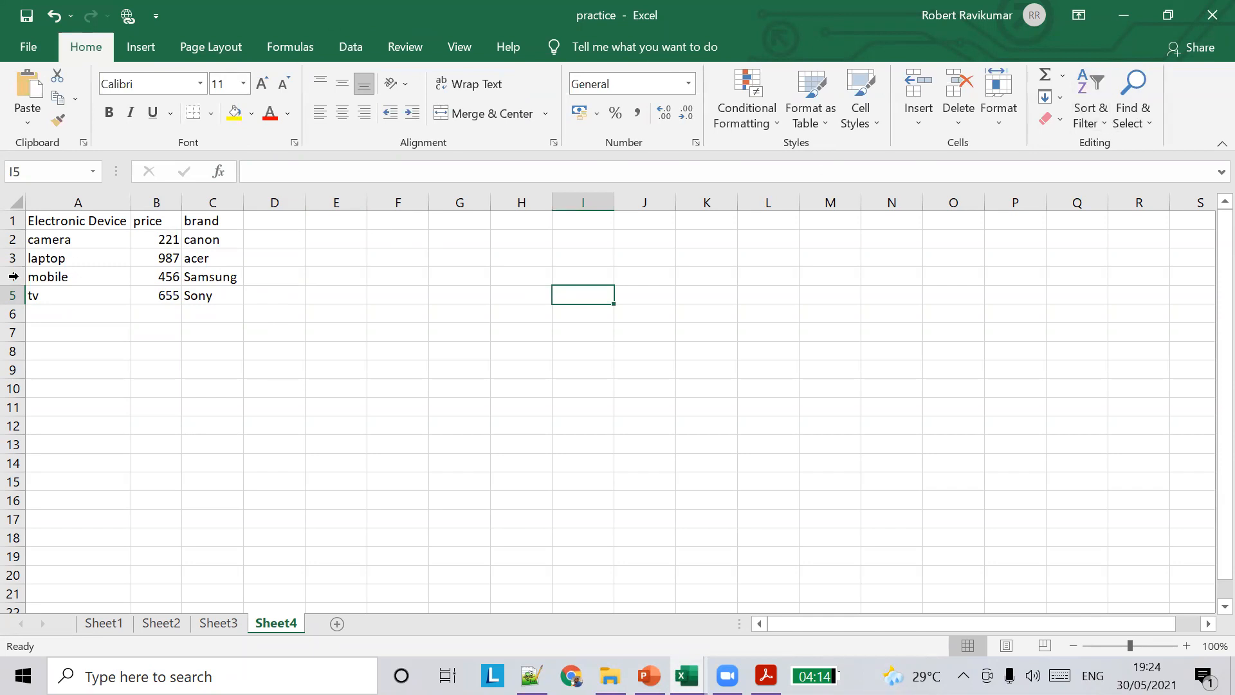
{"action": "left_click_drag", "start_coordinate": [49, 220], "coordinate": [212, 295]}
{"action": "left_click", "coordinate": [351, 47]}
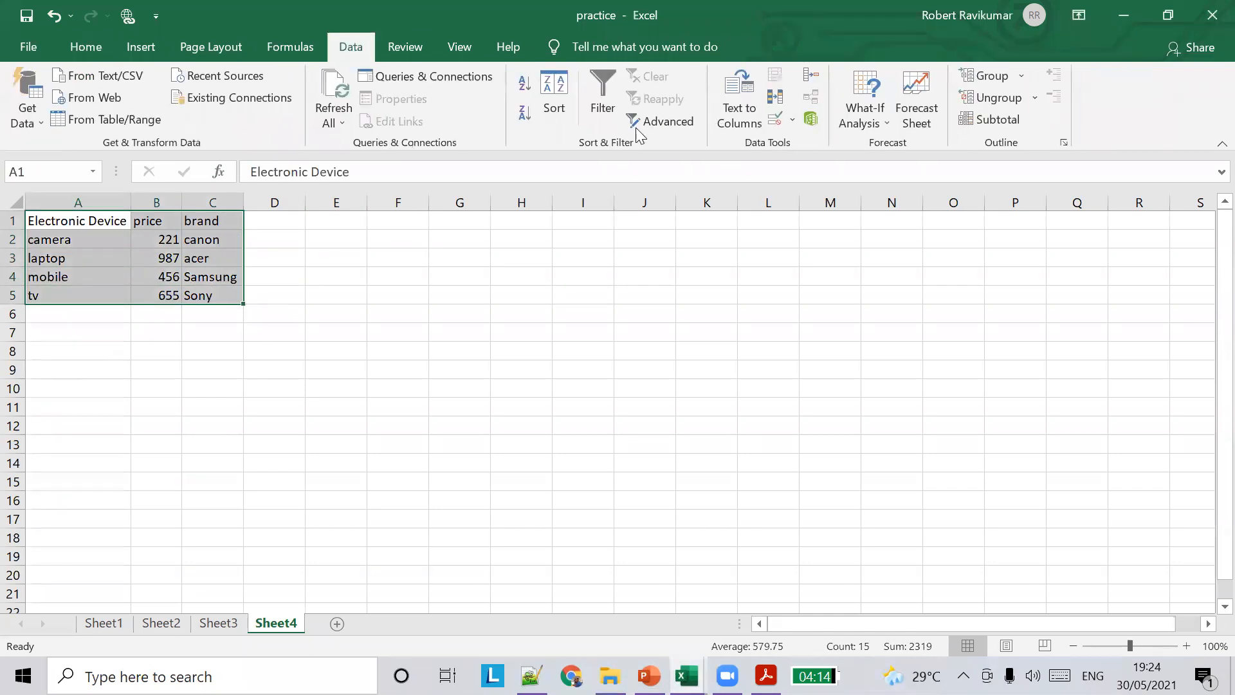
{"action": "left_click", "coordinate": [593, 73]}
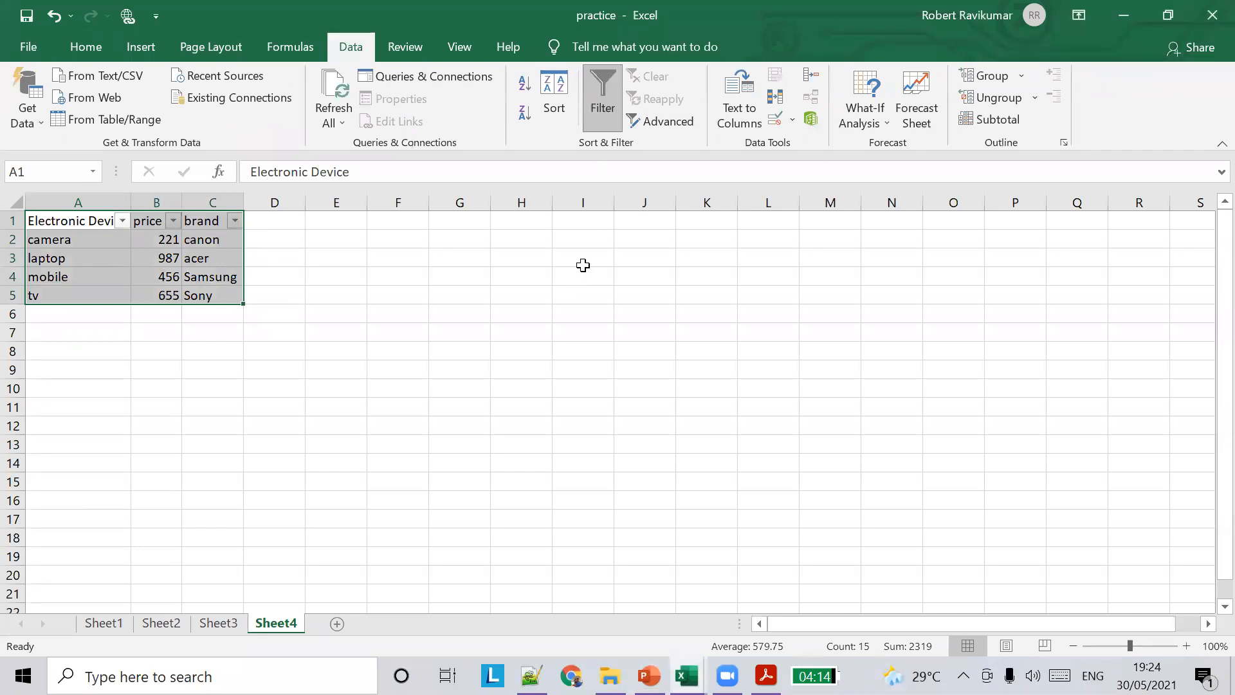
{"action": "left_click", "coordinate": [530, 279]}
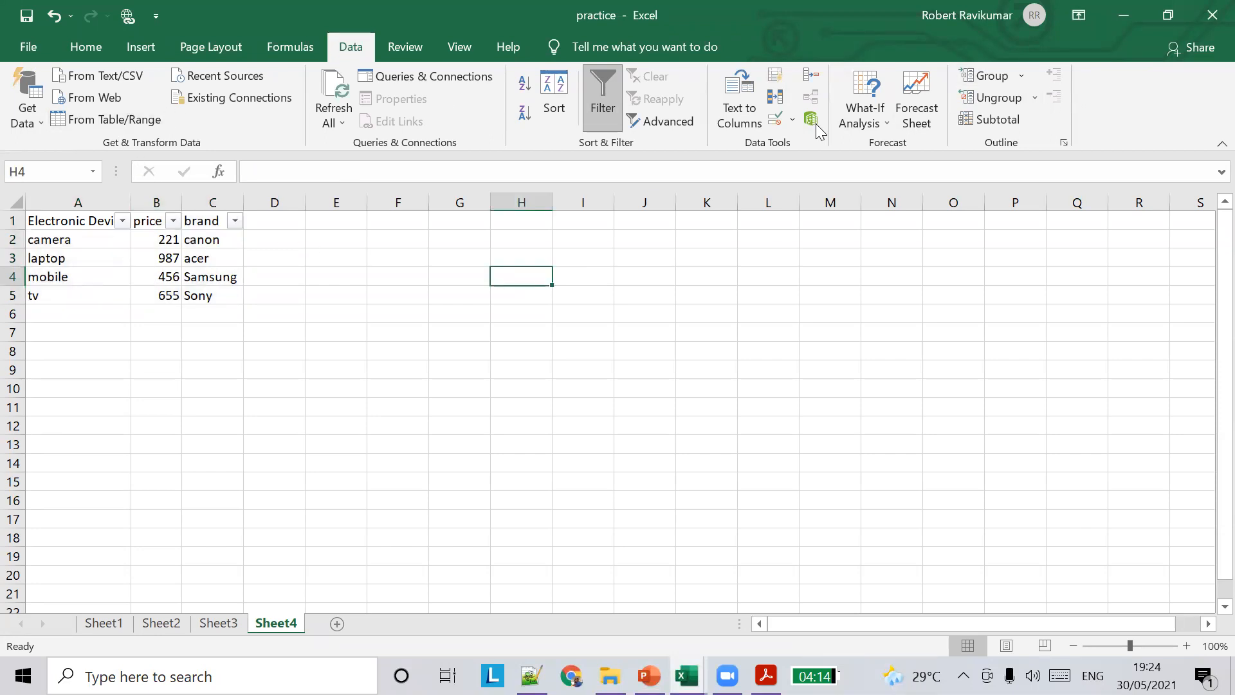
{"action": "left_click", "coordinate": [104, 119]}
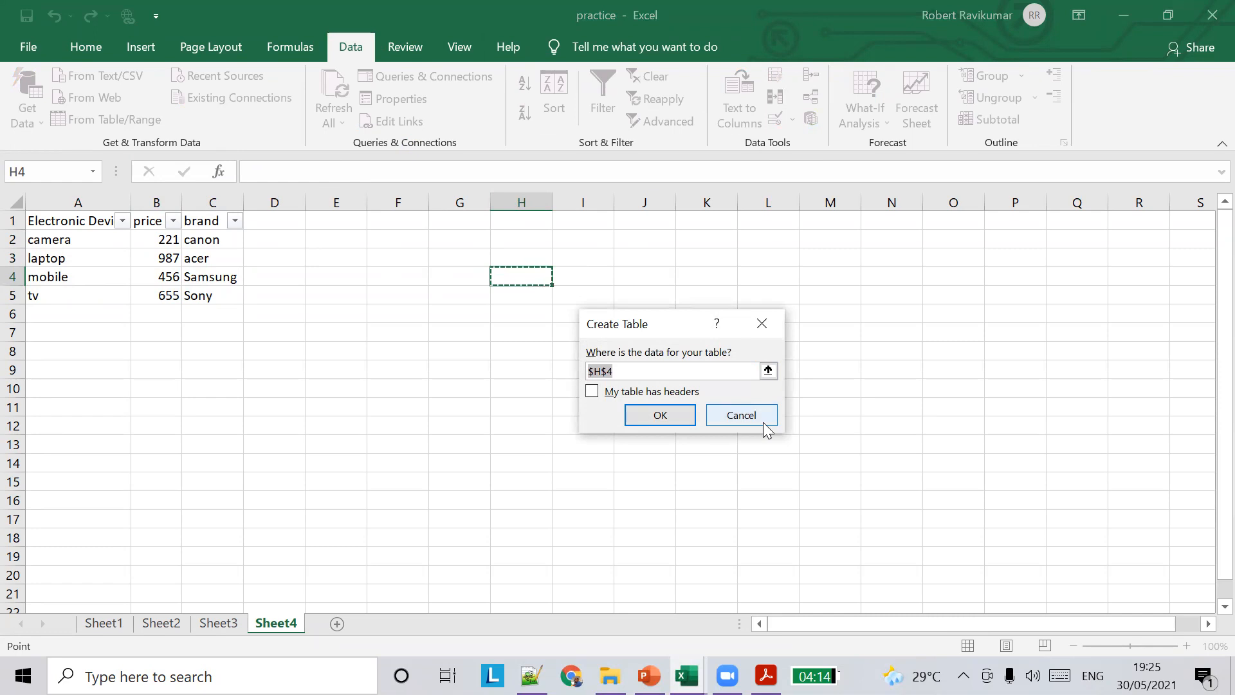
{"action": "left_click", "coordinate": [763, 422]}
{"action": "left_click", "coordinate": [405, 47]}
{"action": "left_click", "coordinate": [452, 47]}
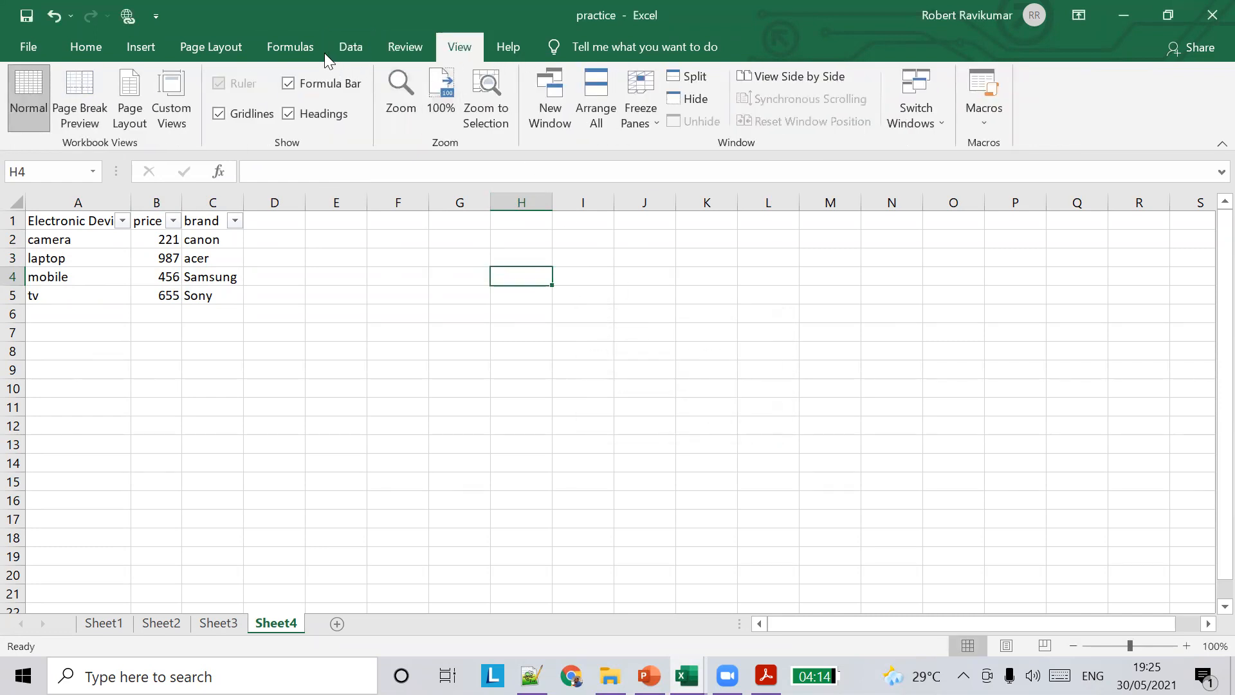
{"action": "left_click", "coordinate": [348, 47]}
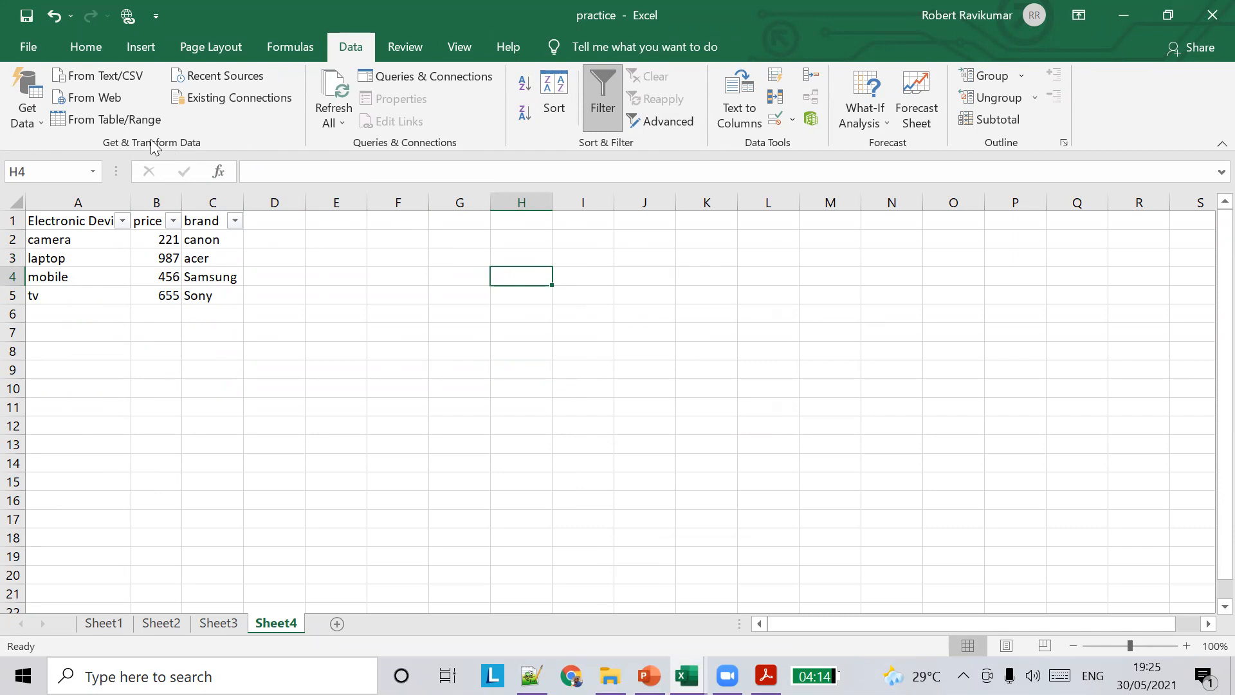
{"action": "left_click", "coordinate": [227, 54]}
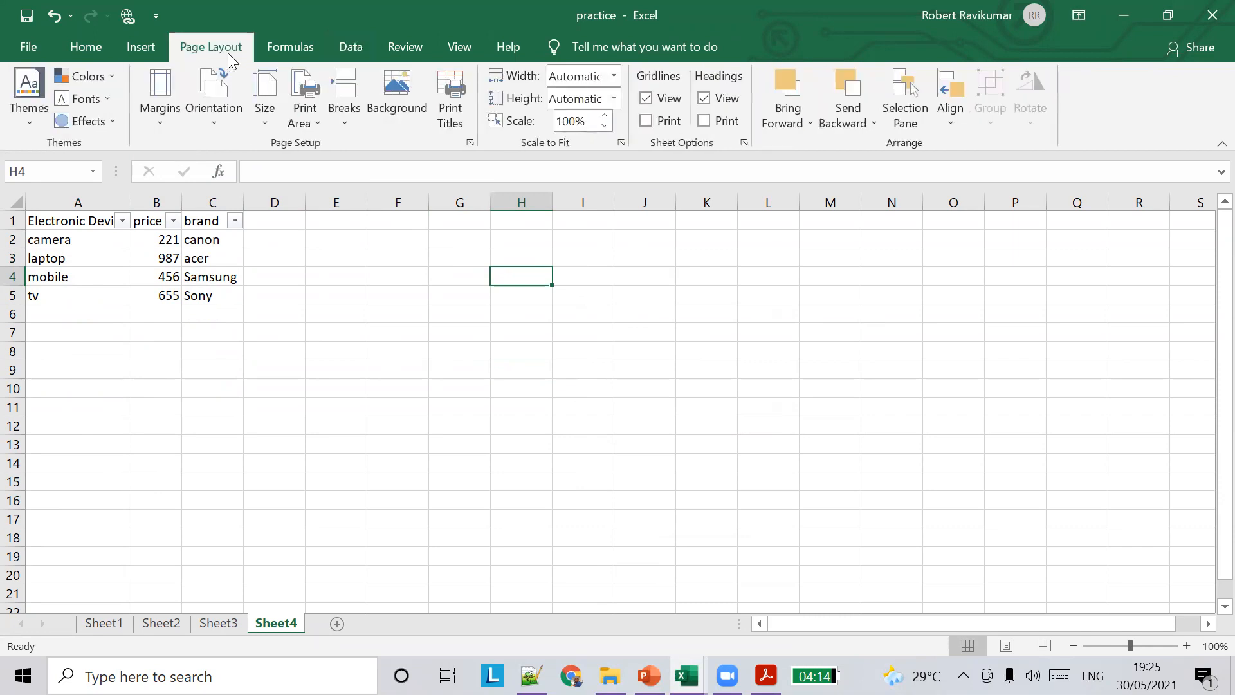
Step: Switch to the excel lesson 3 presentation in PowerPoint, look over the slides on charts and conditional formatting, and return to Excel
{"action": "left_click", "coordinate": [649, 676]}
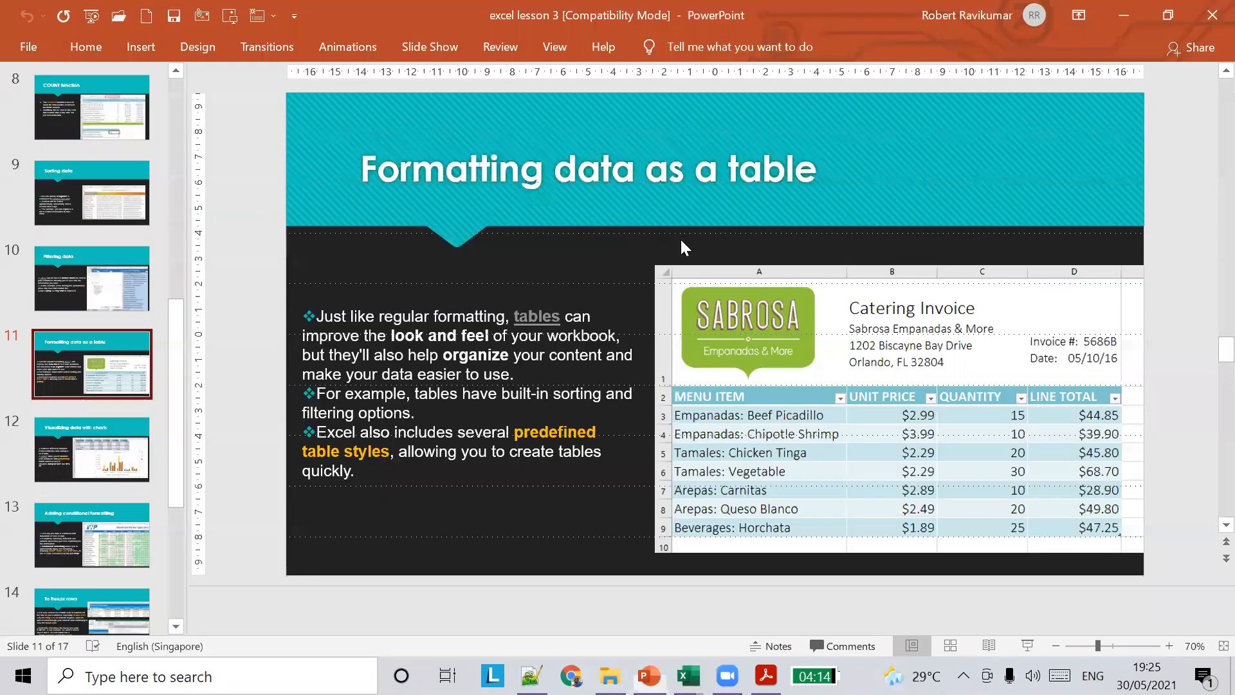
{"action": "key", "text": "Page_Down"}
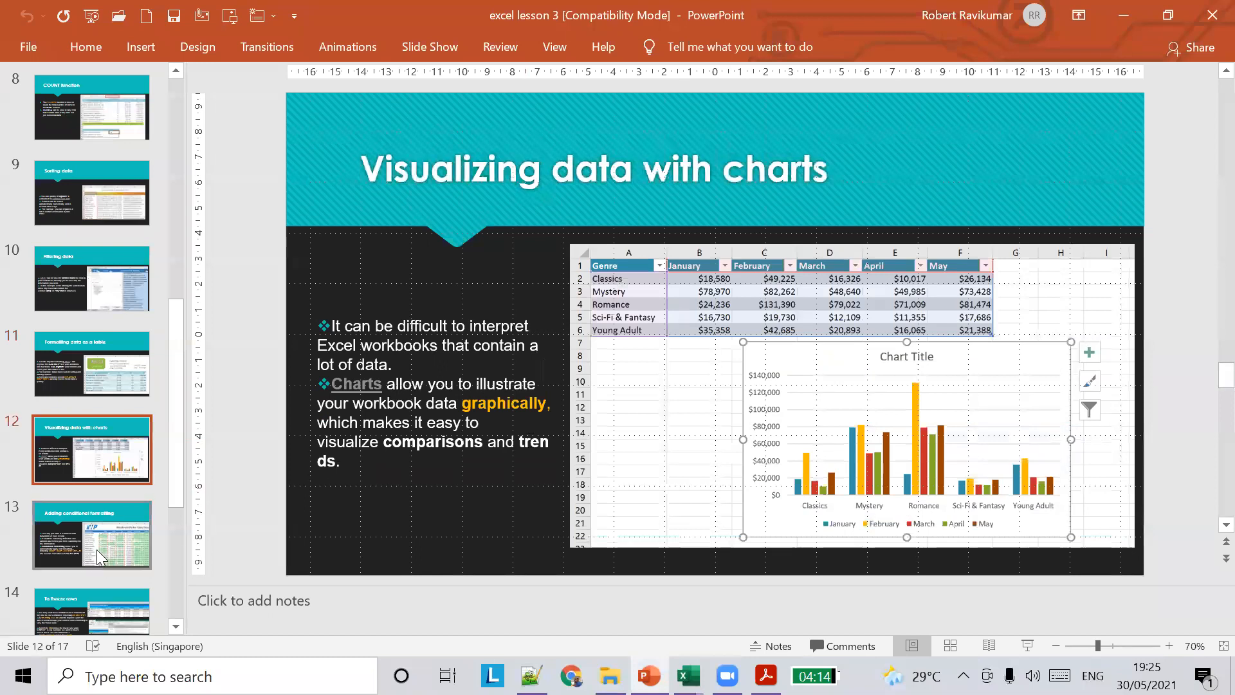
{"action": "key", "text": "Page_Down"}
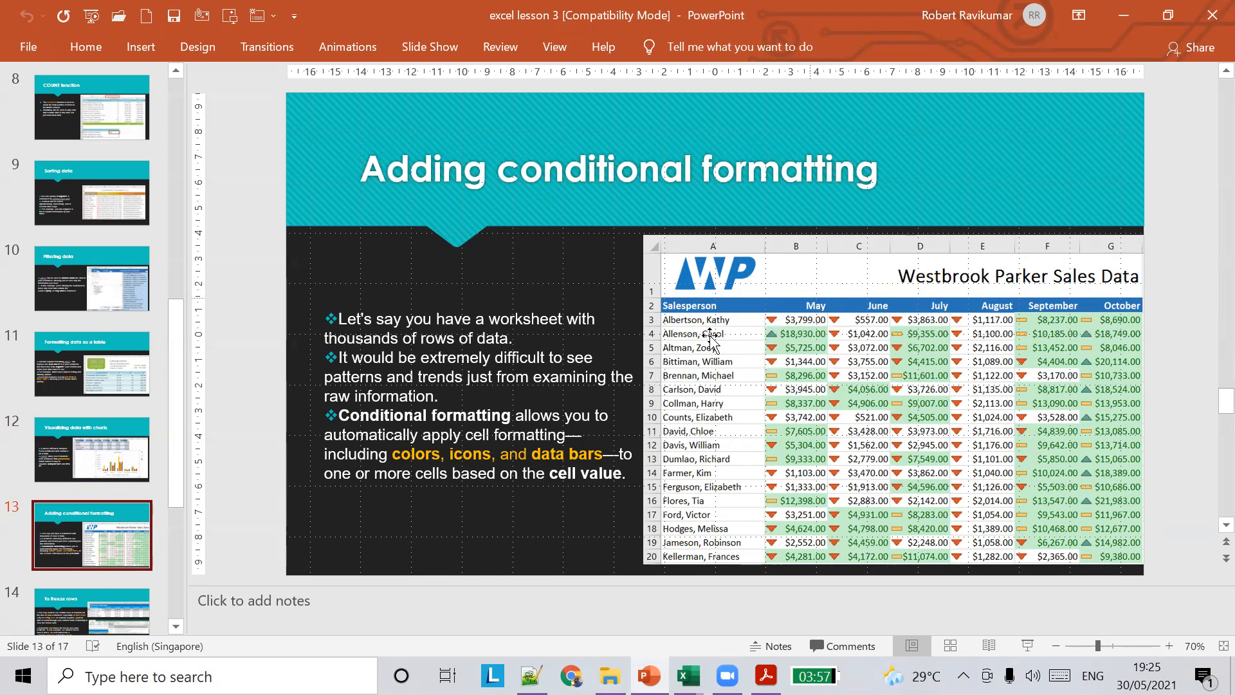
{"action": "scroll", "coordinate": [144, 565], "scroll_direction": "down", "scroll_amount": 1}
{"action": "left_click", "coordinate": [93, 353]}
{"action": "key", "text": "alt+Tab"}
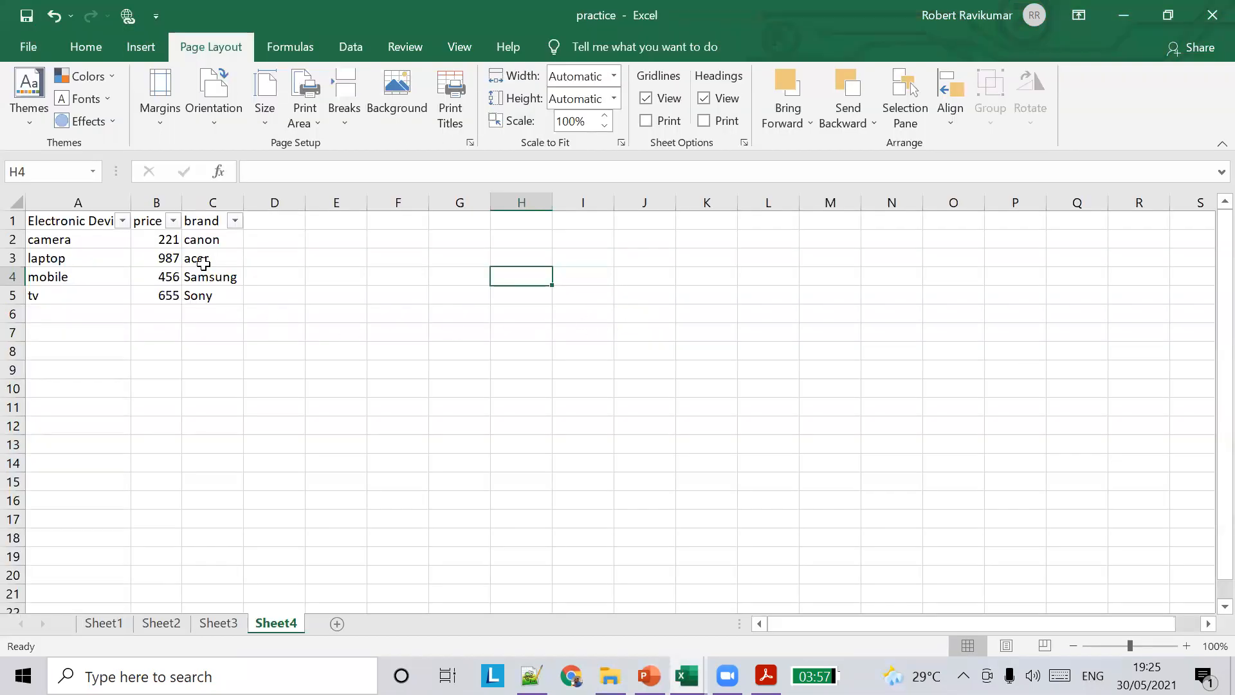
Step: Autofit the width of the brand column and look through the sorting and filtering options of the Electronic Device column
{"action": "mouse_move", "coordinate": [687, 676]}
{"action": "double_click", "coordinate": [245, 199]}
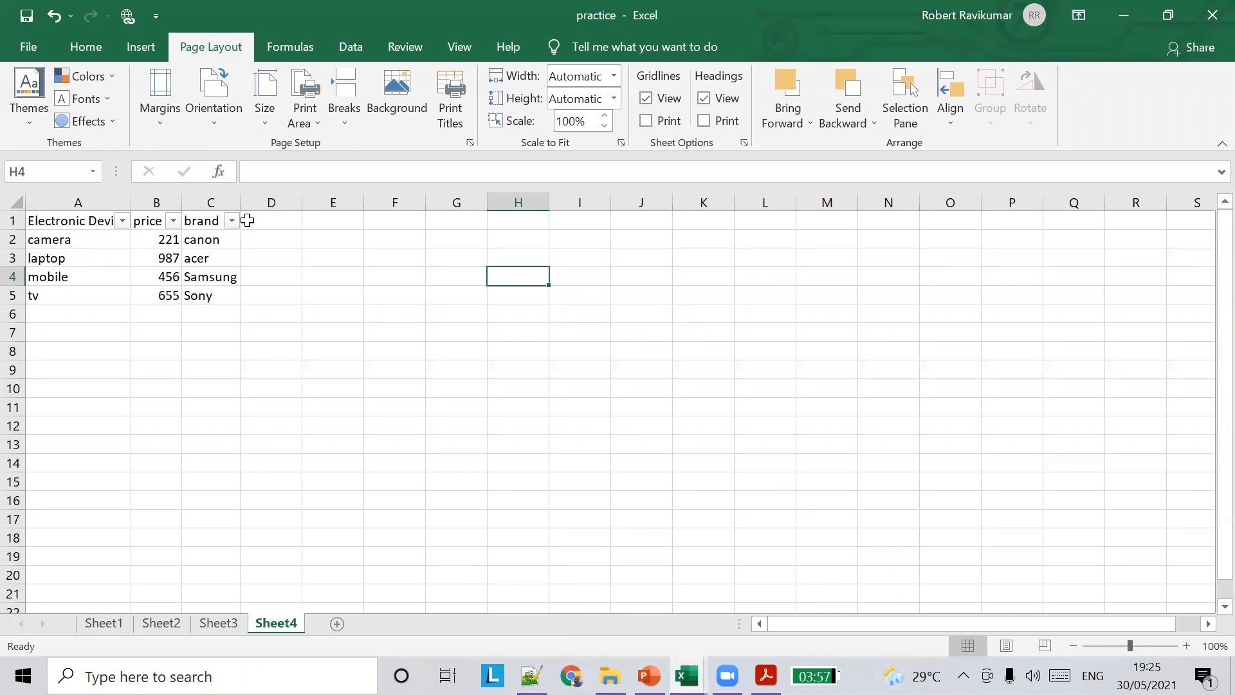
{"action": "left_click", "coordinate": [122, 221]}
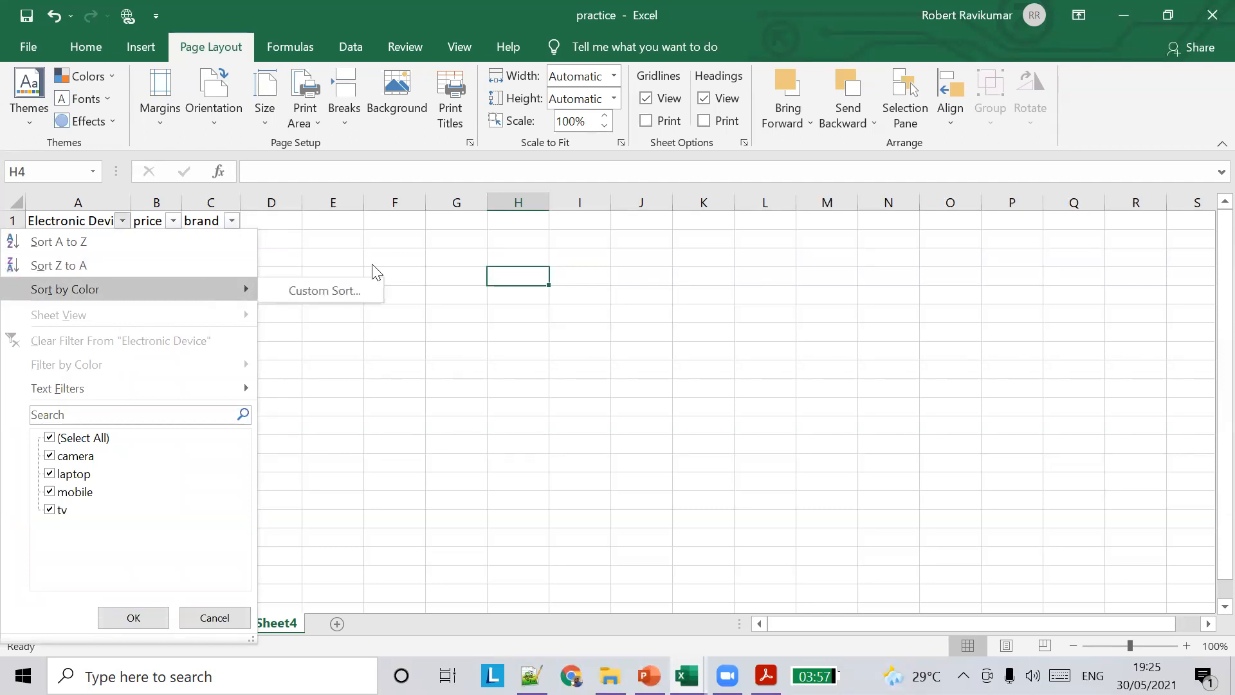
{"action": "left_click", "coordinate": [486, 249]}
{"action": "left_click", "coordinate": [77, 262]}
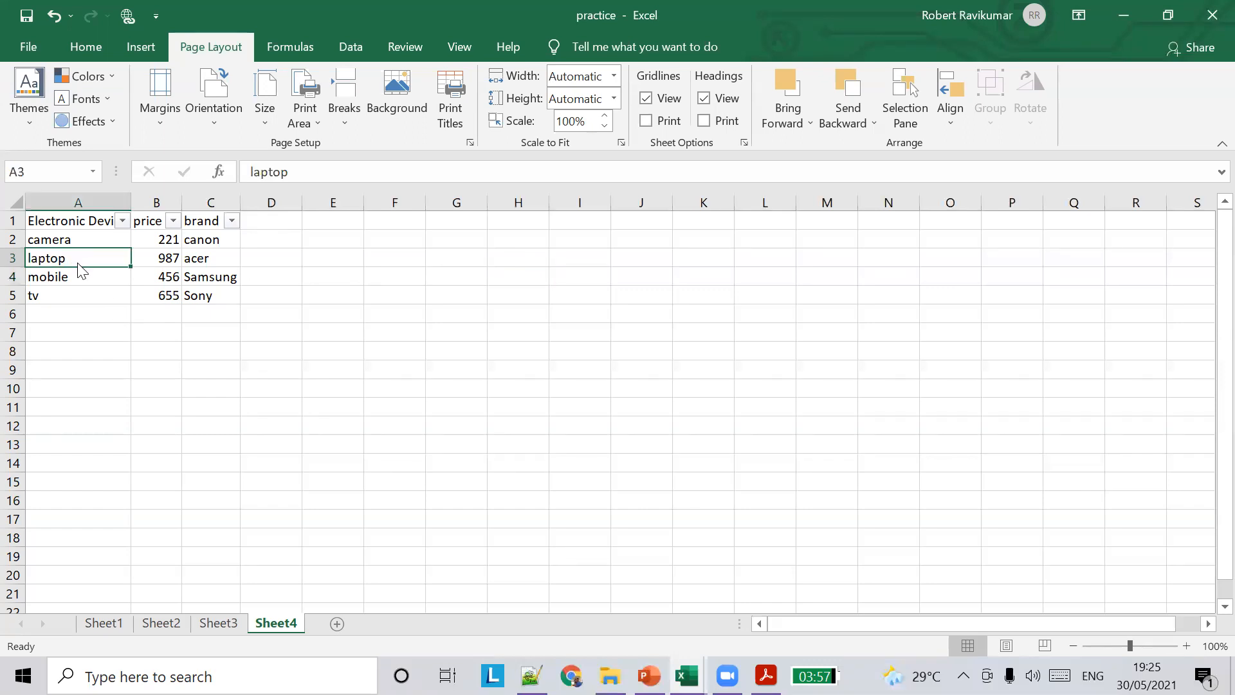
{"action": "right_click", "coordinate": [77, 264]}
{"action": "left_click", "coordinate": [516, 267]}
{"action": "left_click", "coordinate": [168, 241]}
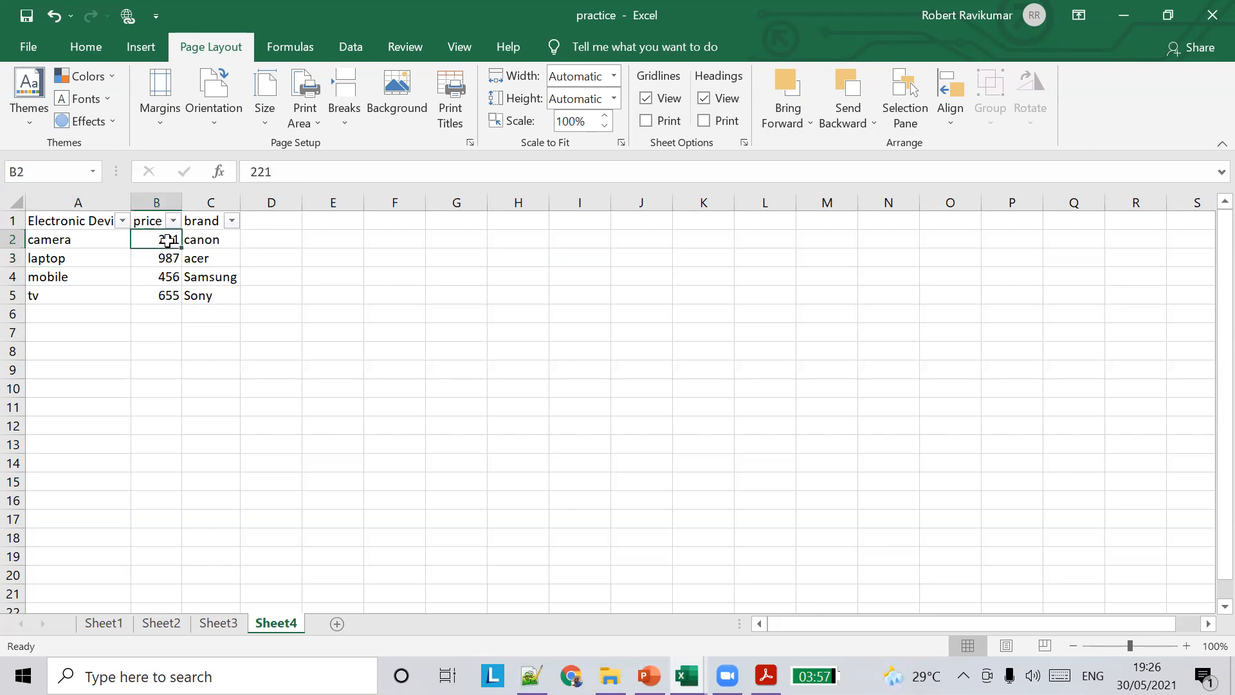
Step: Switch to PowerPoint, reread the slides on formatting data as a table and visualizing data with charts, and return to Excel
{"action": "key", "text": "alt+Tab"}
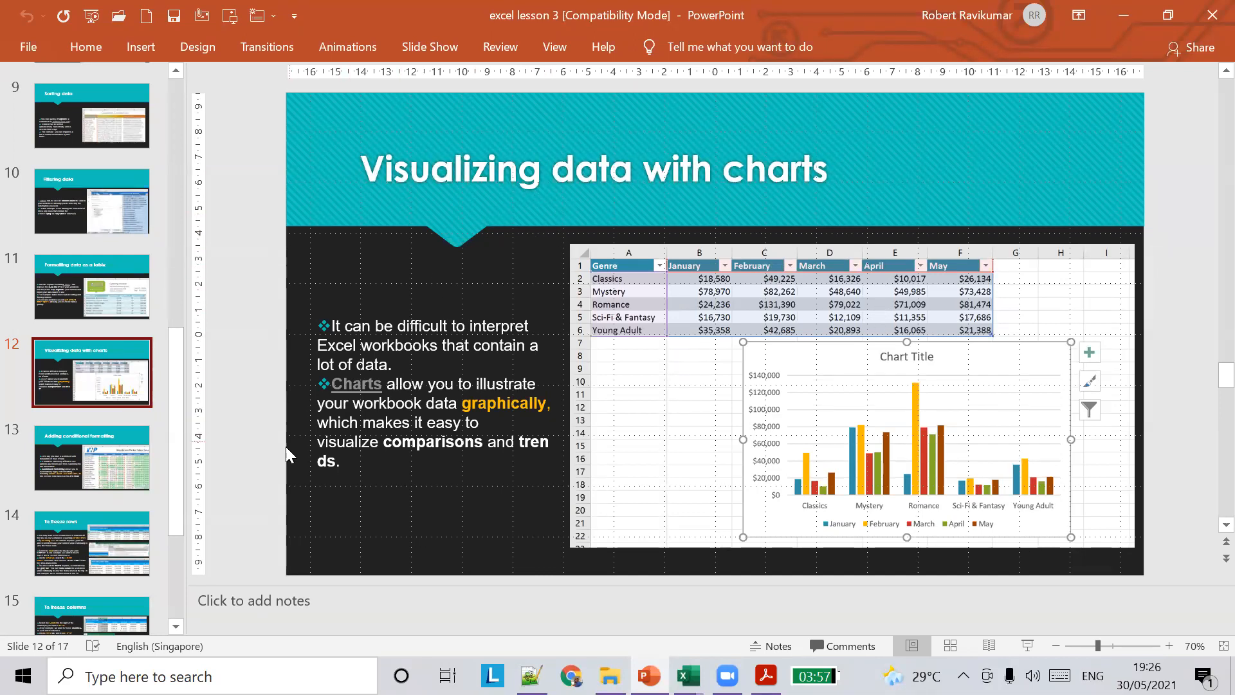
{"action": "left_click", "coordinate": [93, 307]}
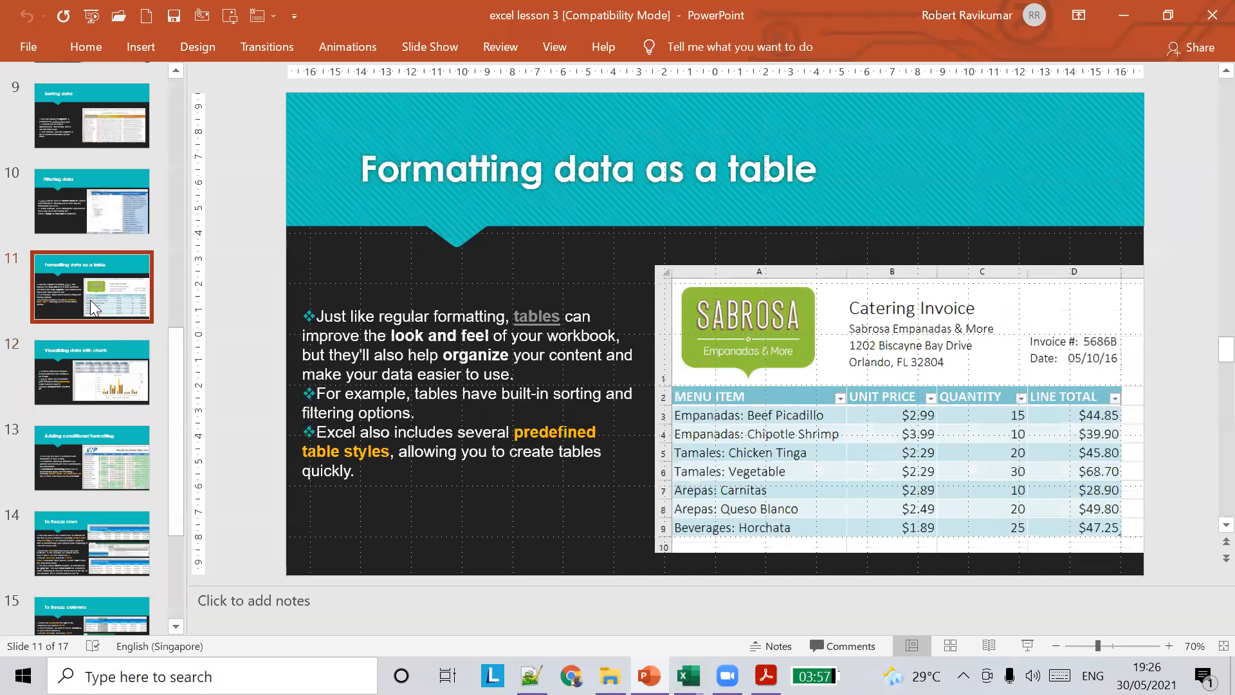
{"action": "left_click", "coordinate": [117, 373]}
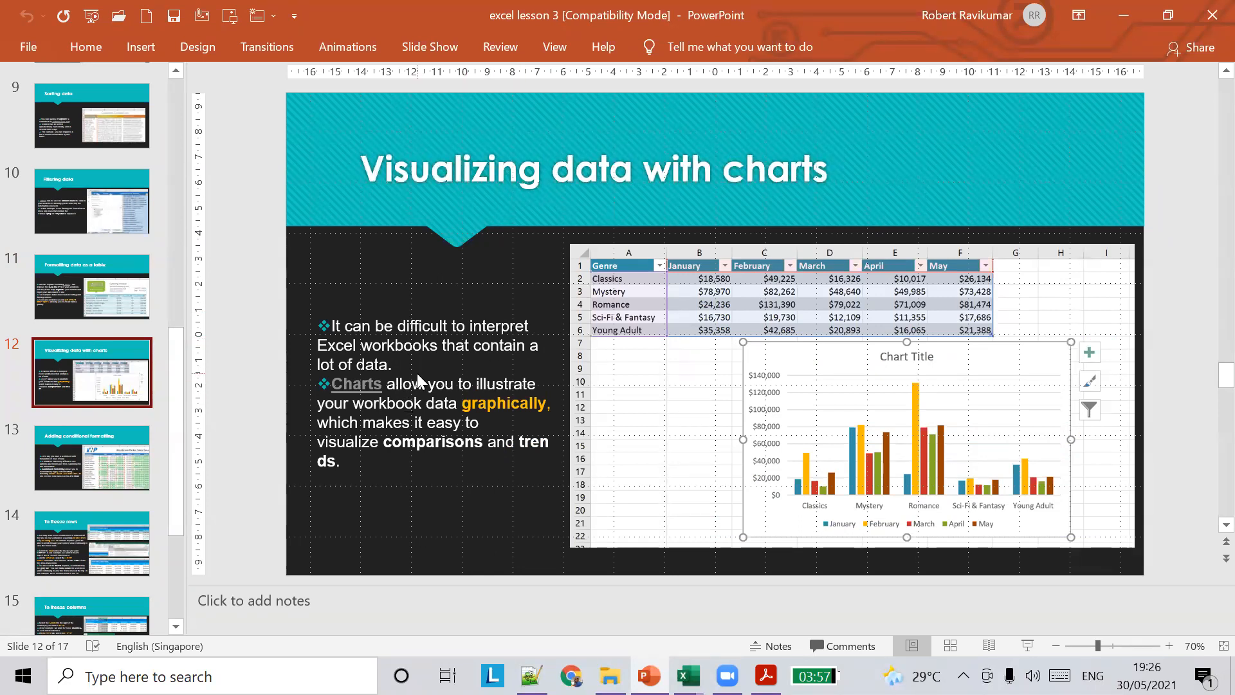
{"action": "key", "text": "alt+Tab"}
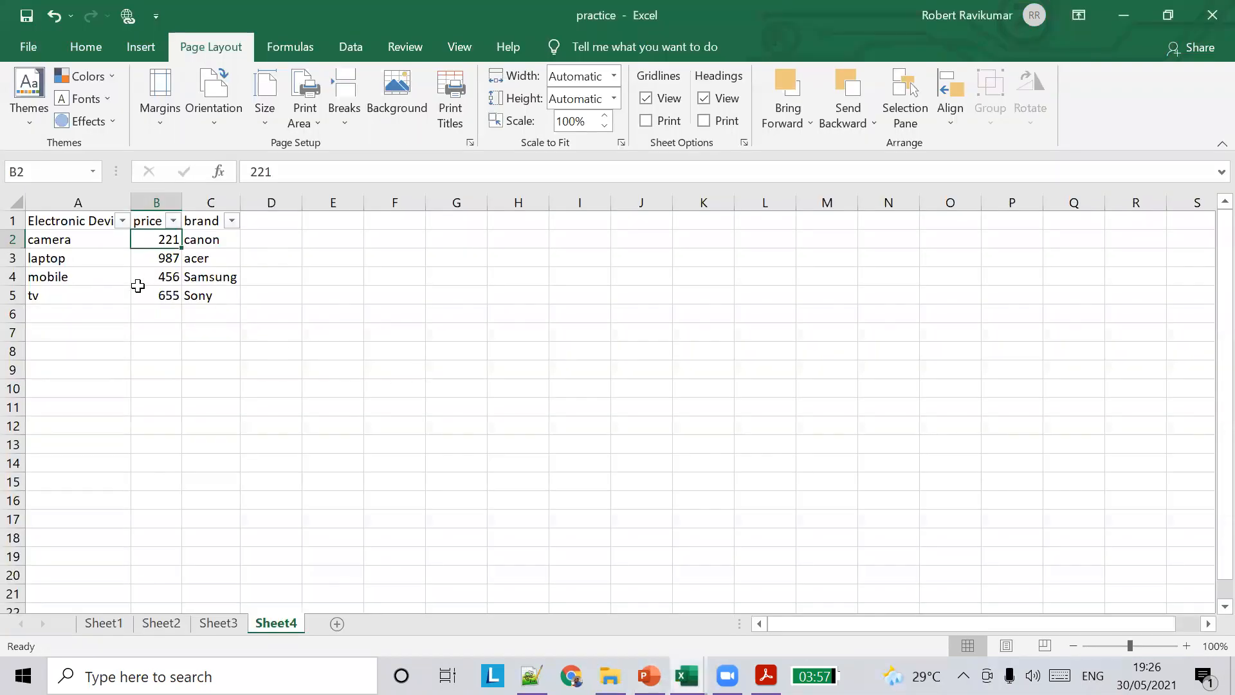
Step: Select the device data in A2:C5 and look through the available commands for a way to chart it
{"action": "left_click_drag", "start_coordinate": [67, 238], "coordinate": [228, 287]}
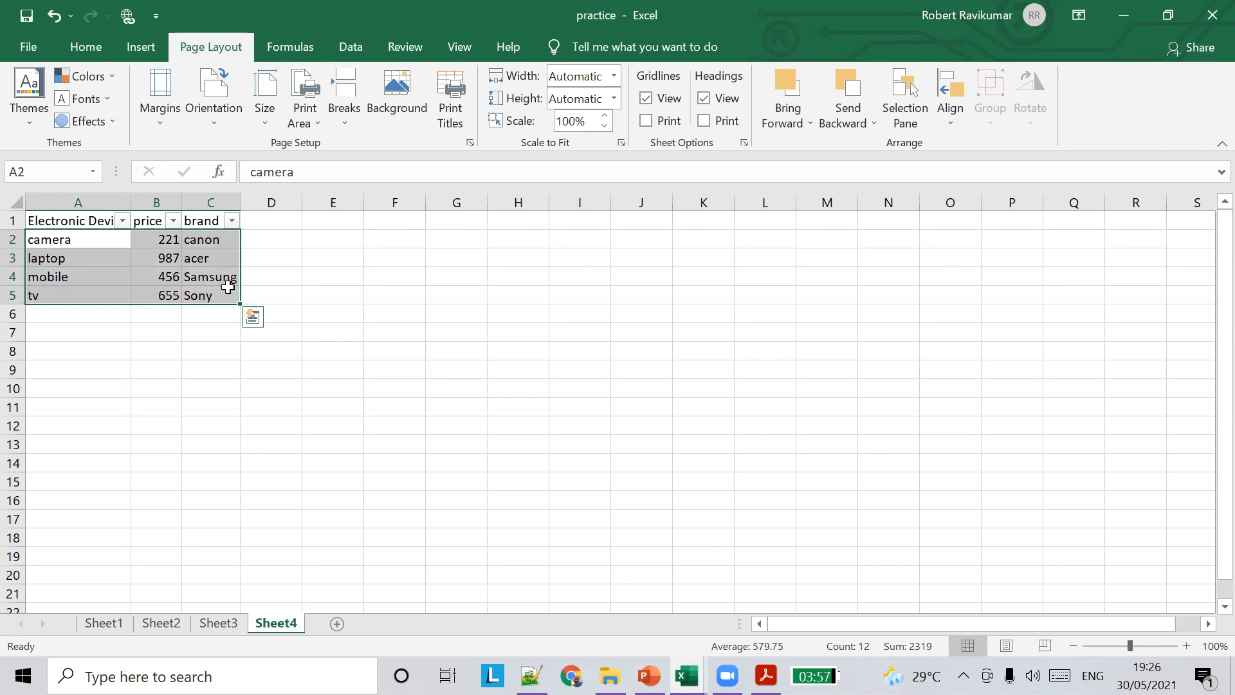
{"action": "left_click", "coordinate": [296, 55]}
{"action": "left_click", "coordinate": [354, 48]}
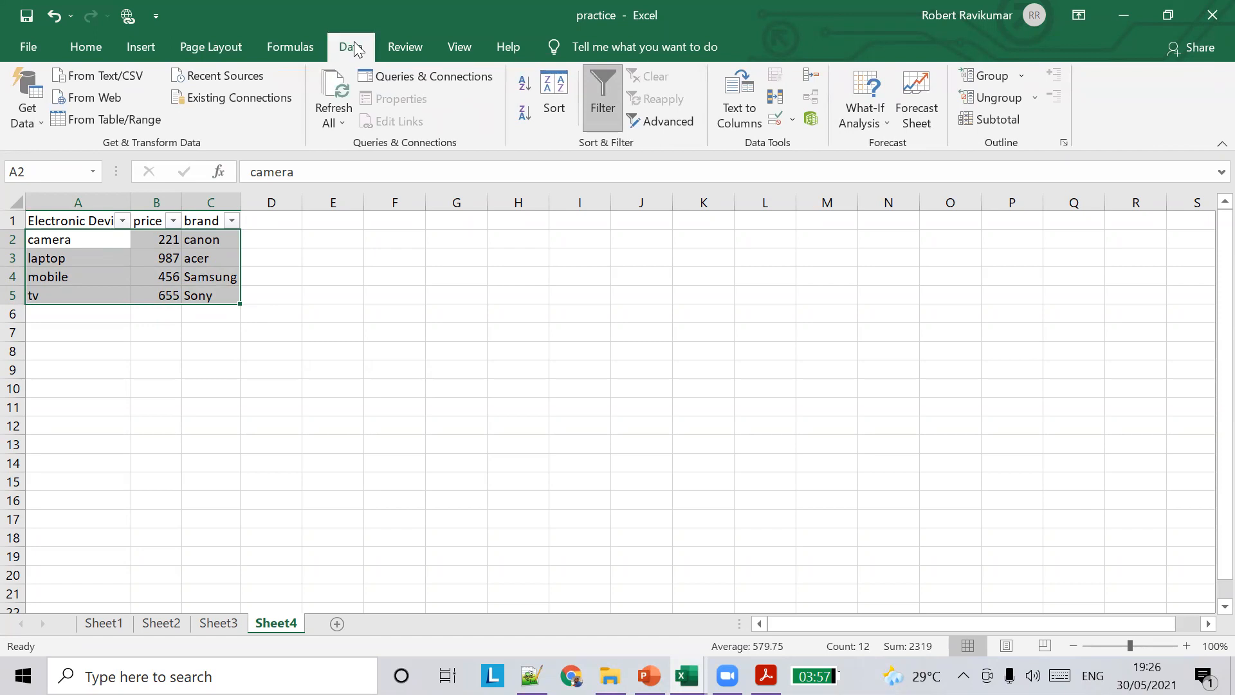
{"action": "left_click", "coordinate": [406, 49]}
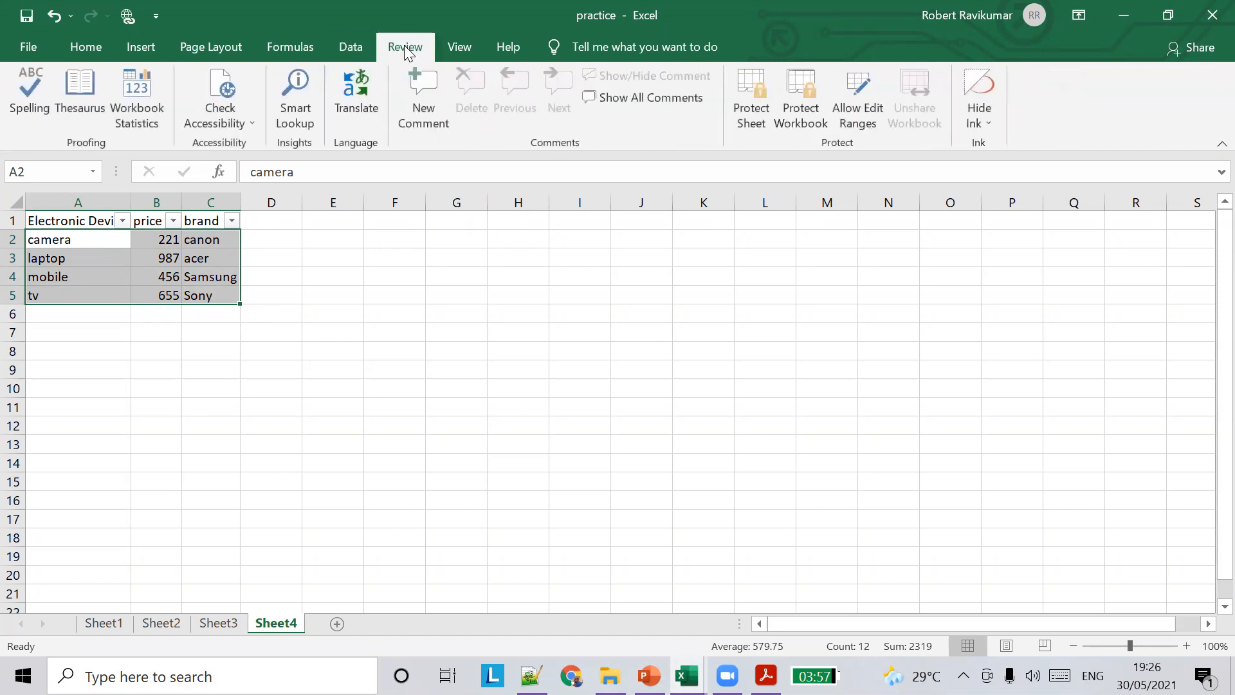
{"action": "left_click", "coordinate": [456, 50]}
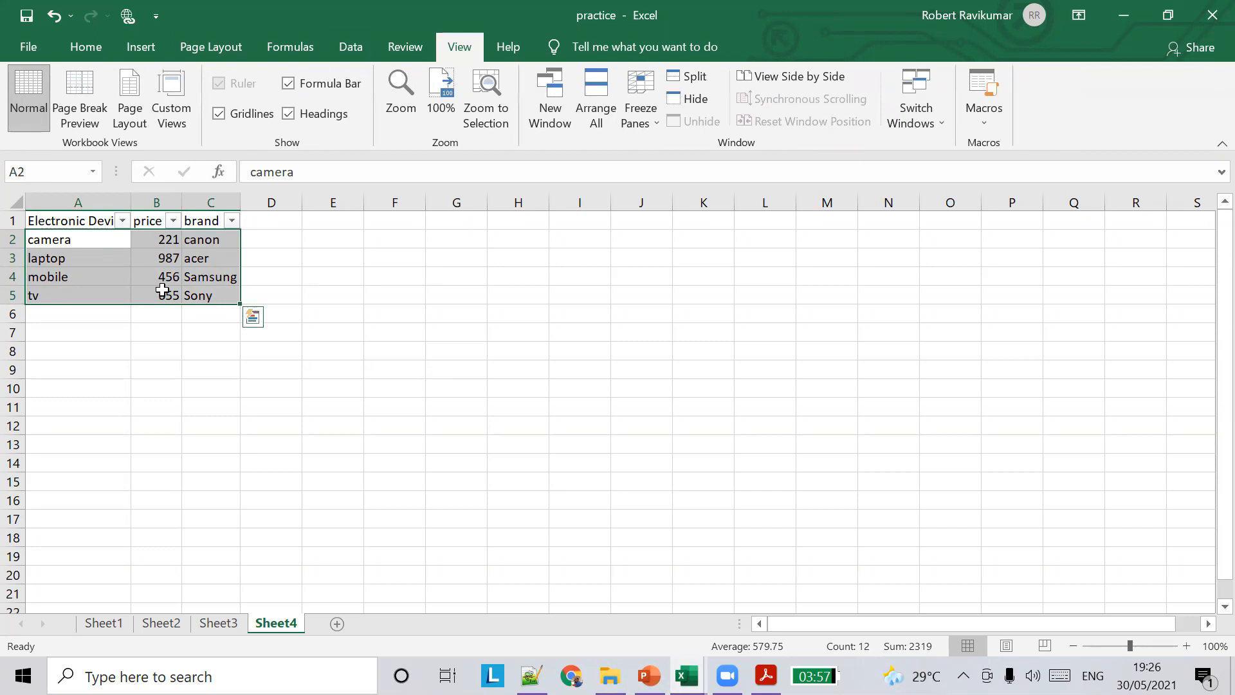
{"action": "right_click", "coordinate": [164, 292]}
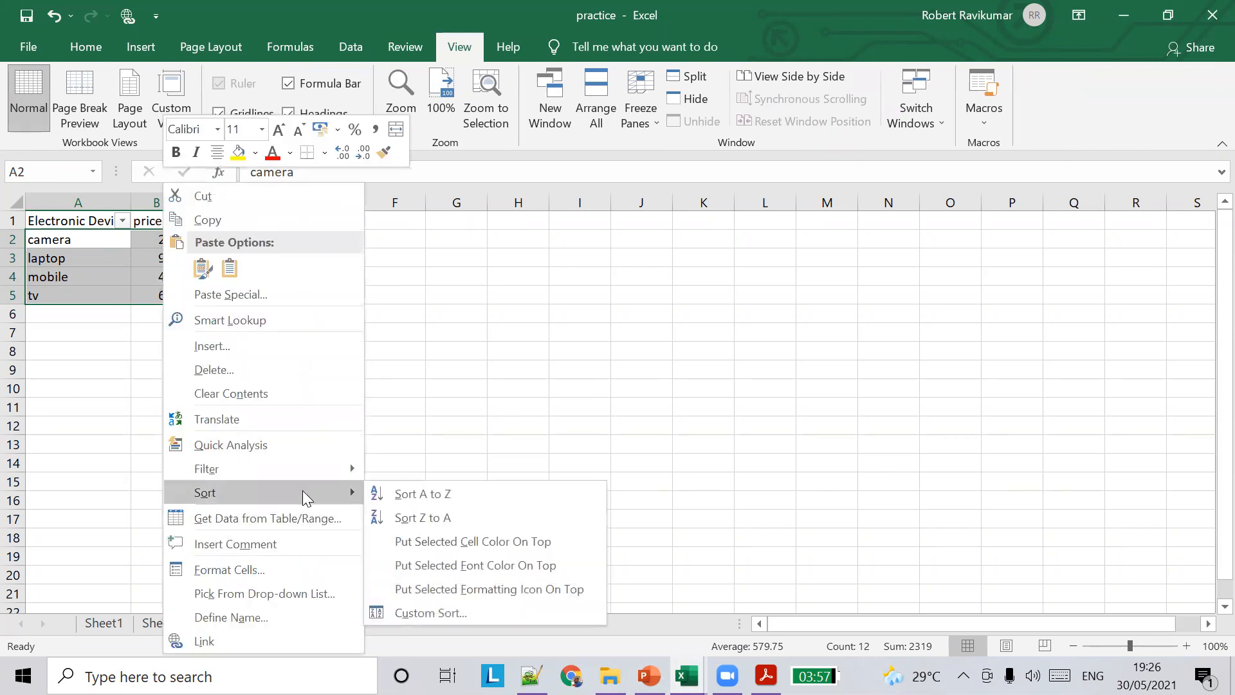
{"action": "left_click", "coordinate": [433, 359]}
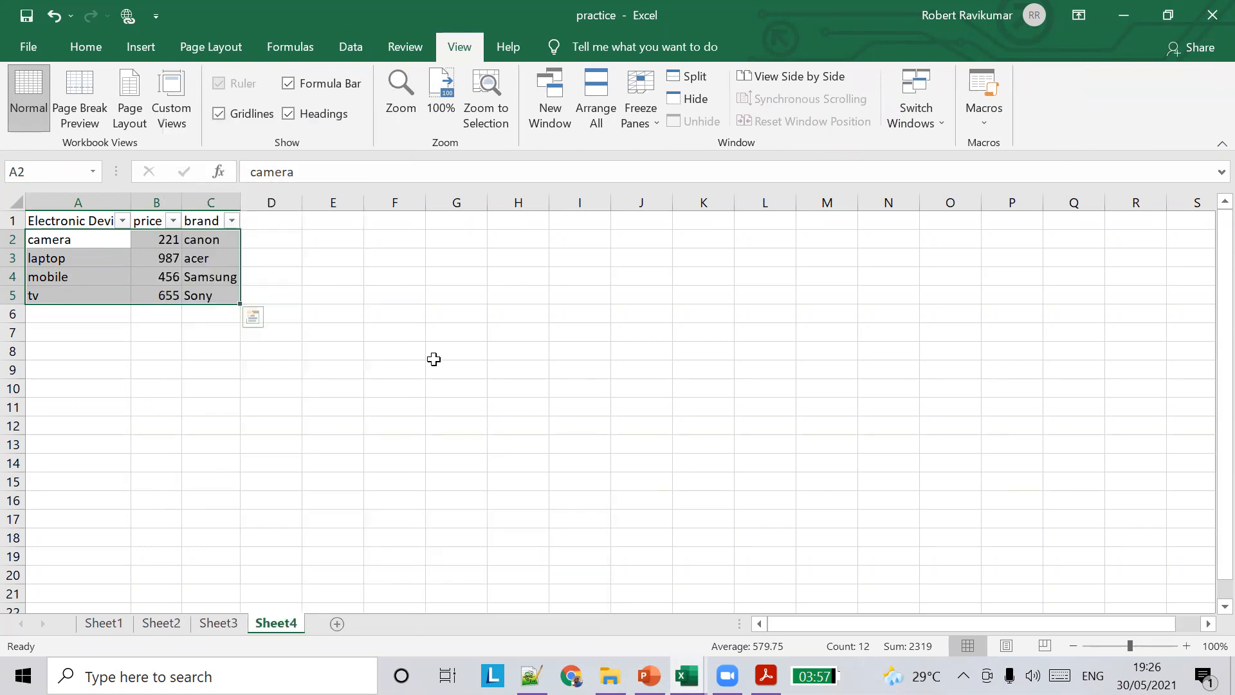
{"action": "left_click", "coordinate": [93, 50]}
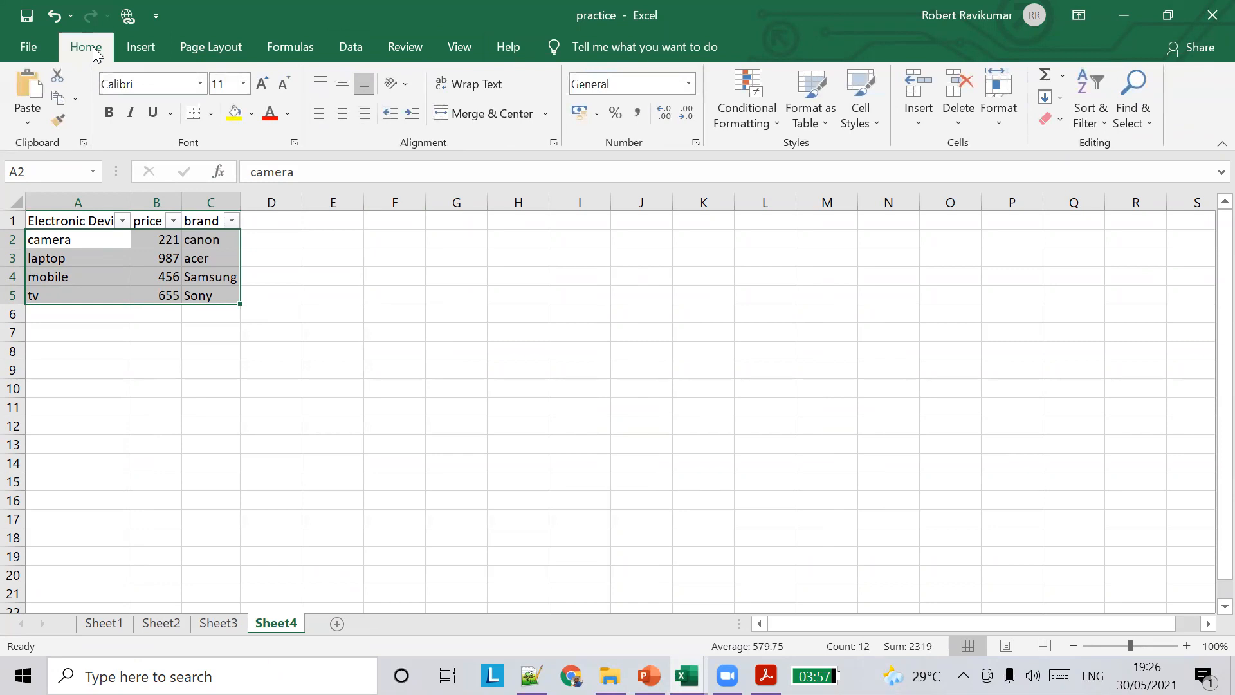
{"action": "left_click", "coordinate": [927, 119]}
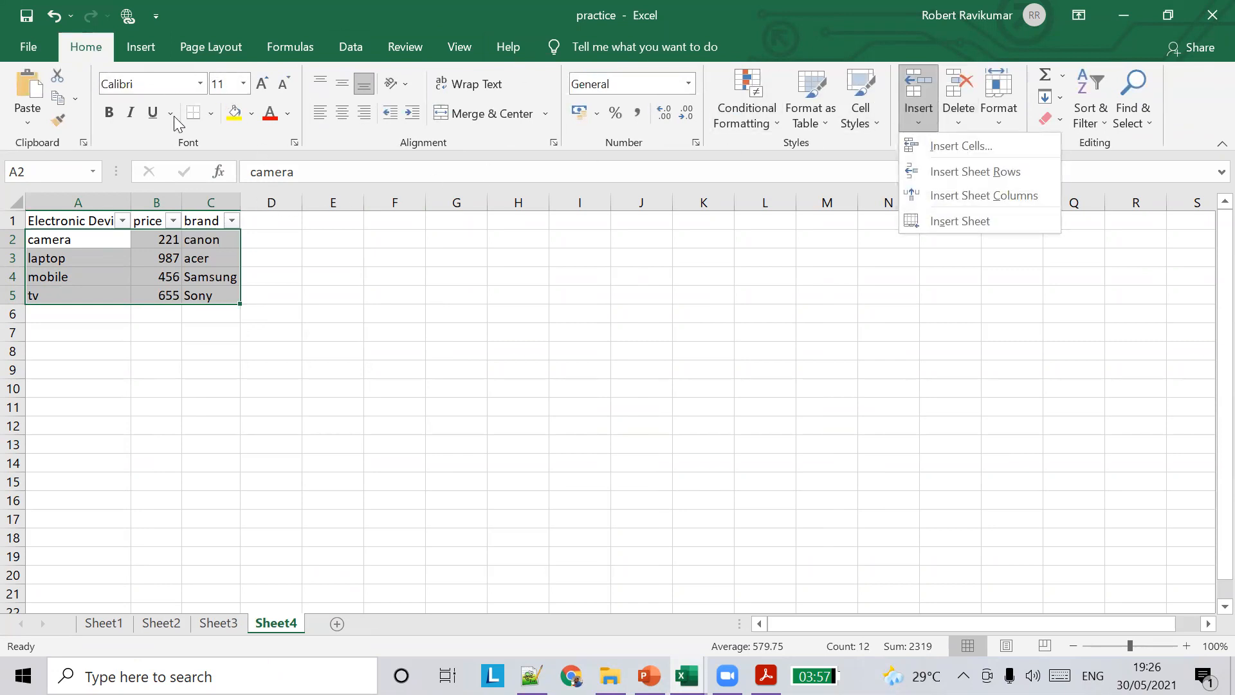
Step: Try a 2-D 100% stacked column chart of the device data in A2:C5 and undo its insertion
{"action": "left_click", "coordinate": [143, 47]}
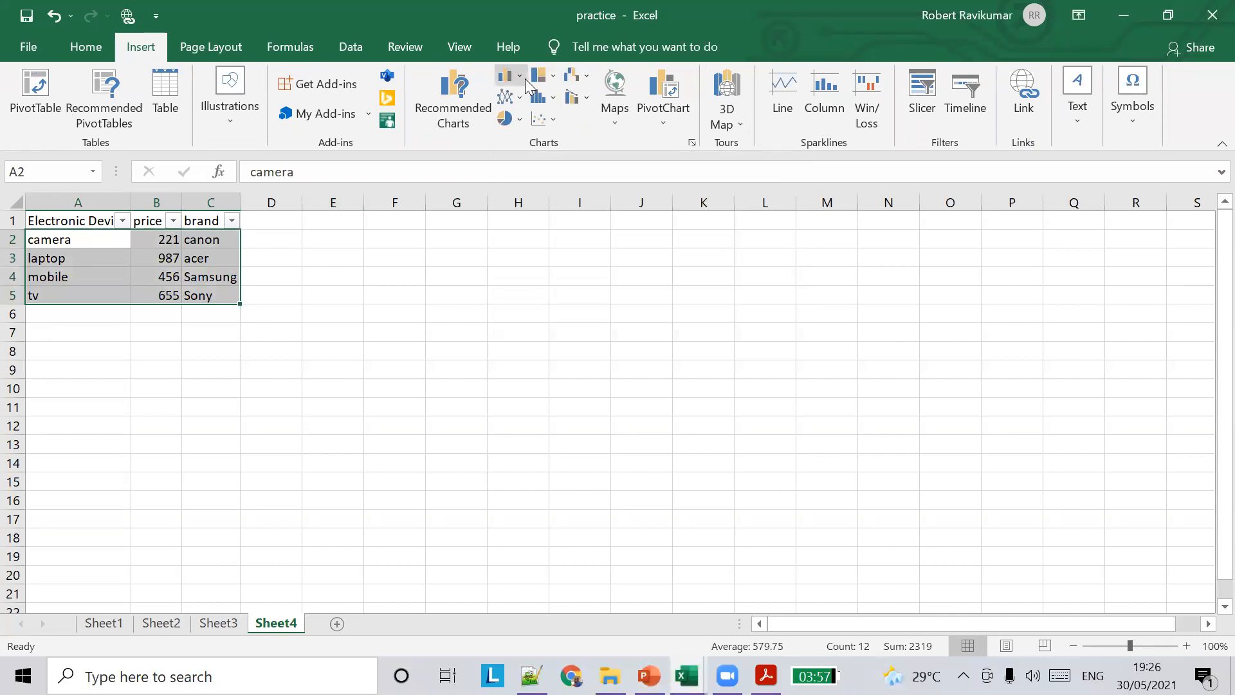
{"action": "left_click", "coordinate": [522, 78]}
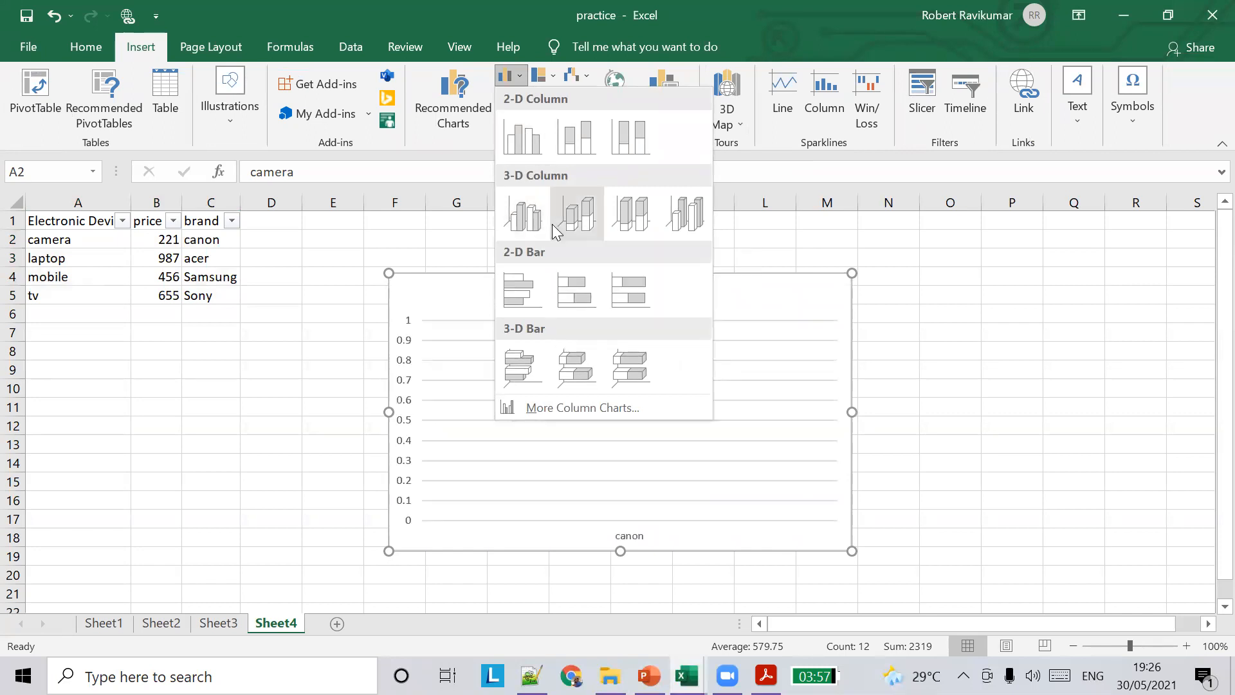
{"action": "left_click", "coordinate": [628, 142]}
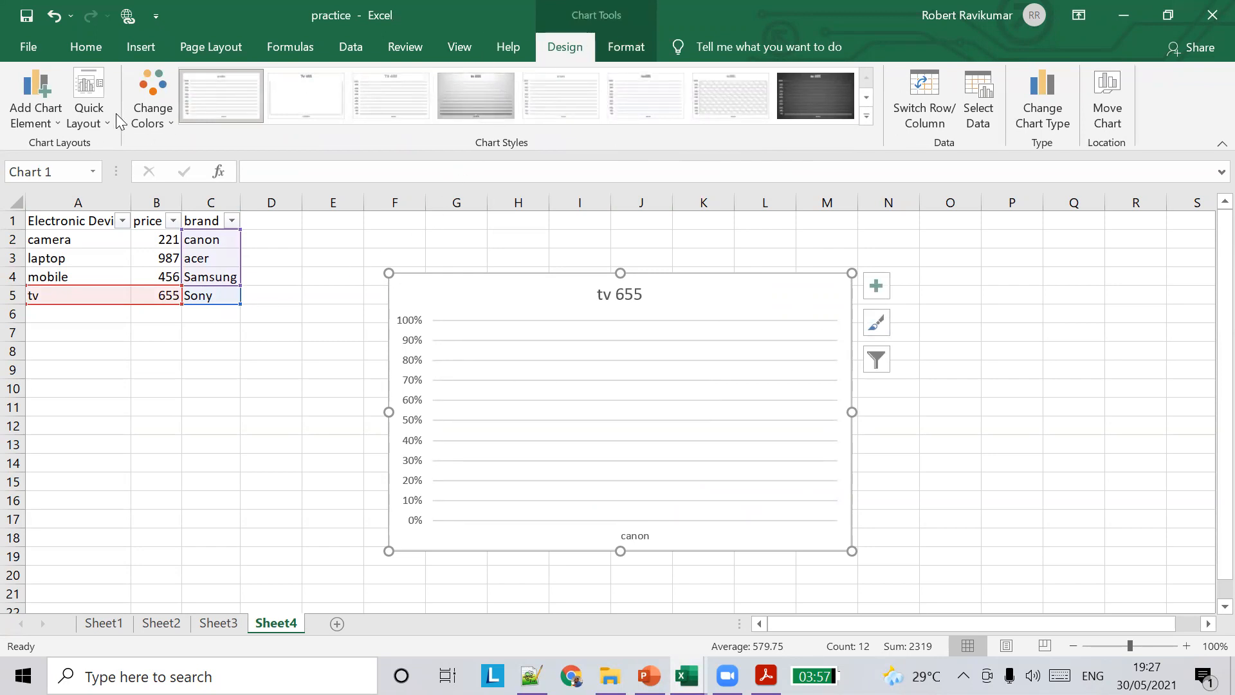
{"action": "left_click", "coordinate": [54, 17]}
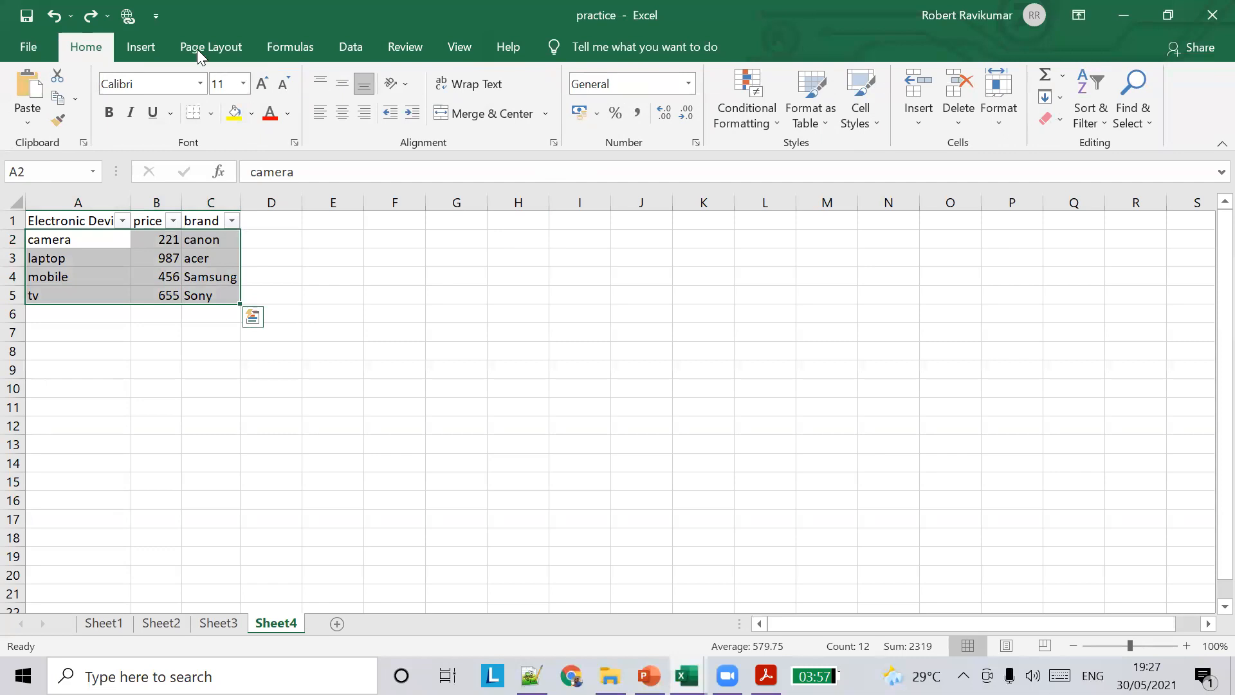
Step: Preview the column chart types for the device data in A2:C5 and close the choices without inserting a chart
{"action": "left_click", "coordinate": [148, 45]}
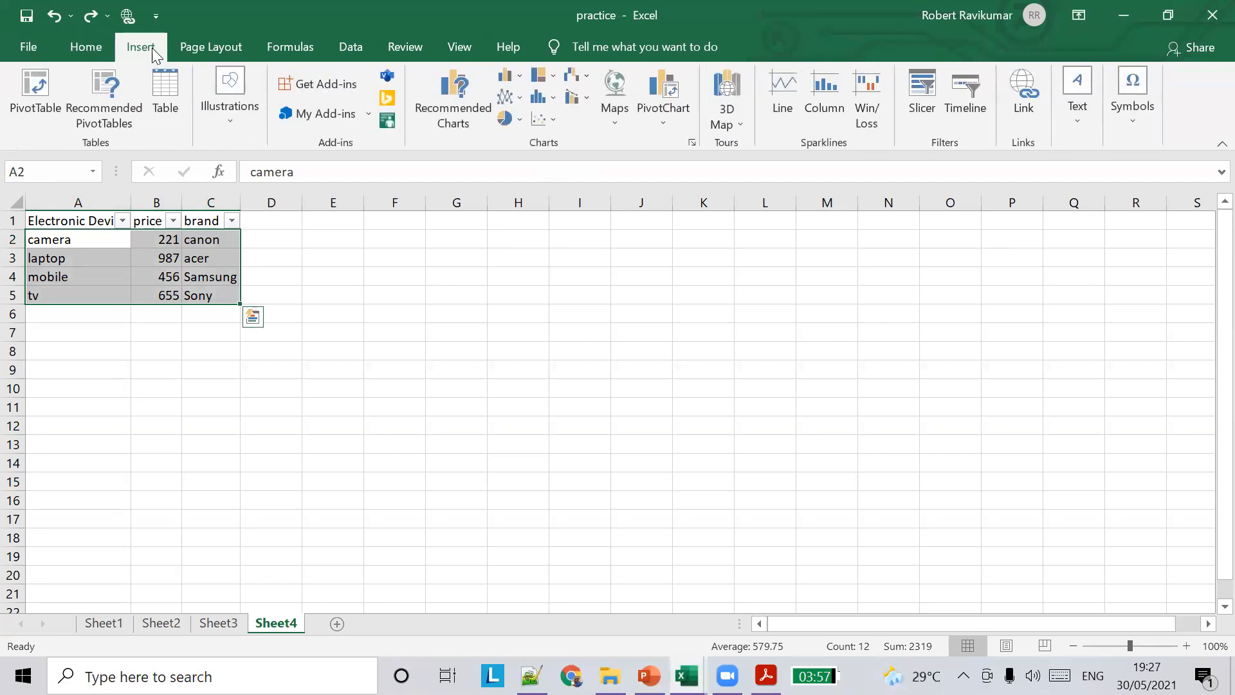
{"action": "left_click", "coordinate": [519, 77]}
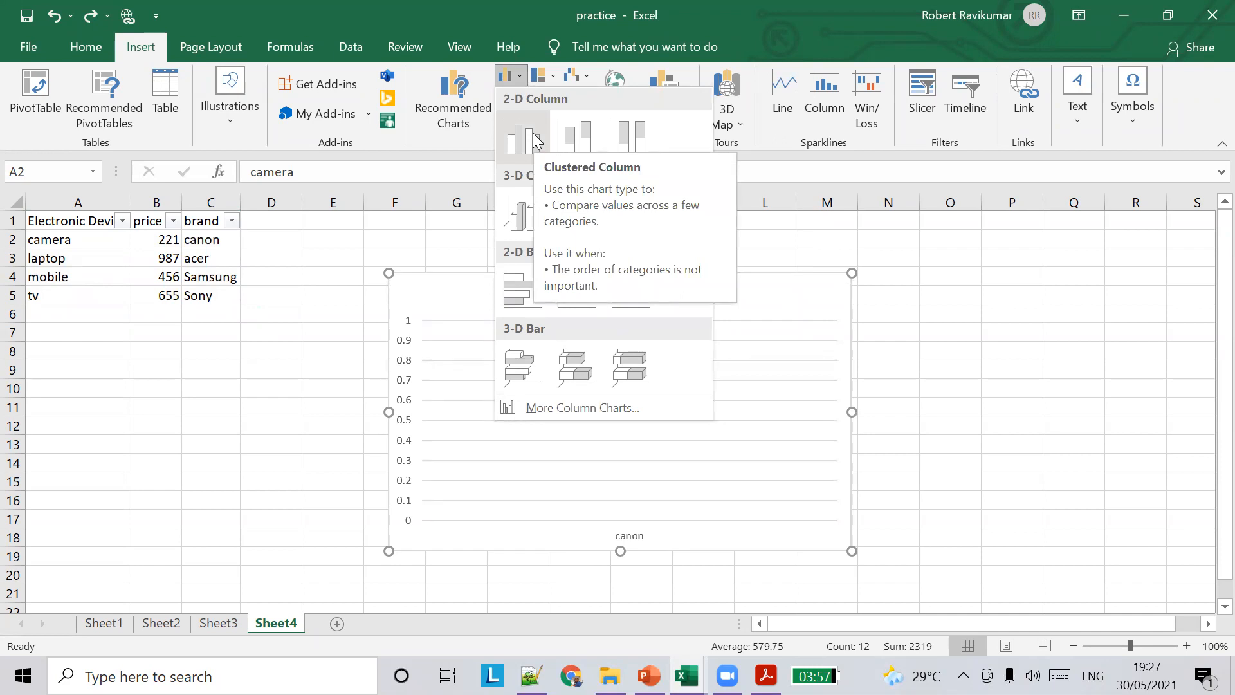
{"action": "key", "text": "Escape"}
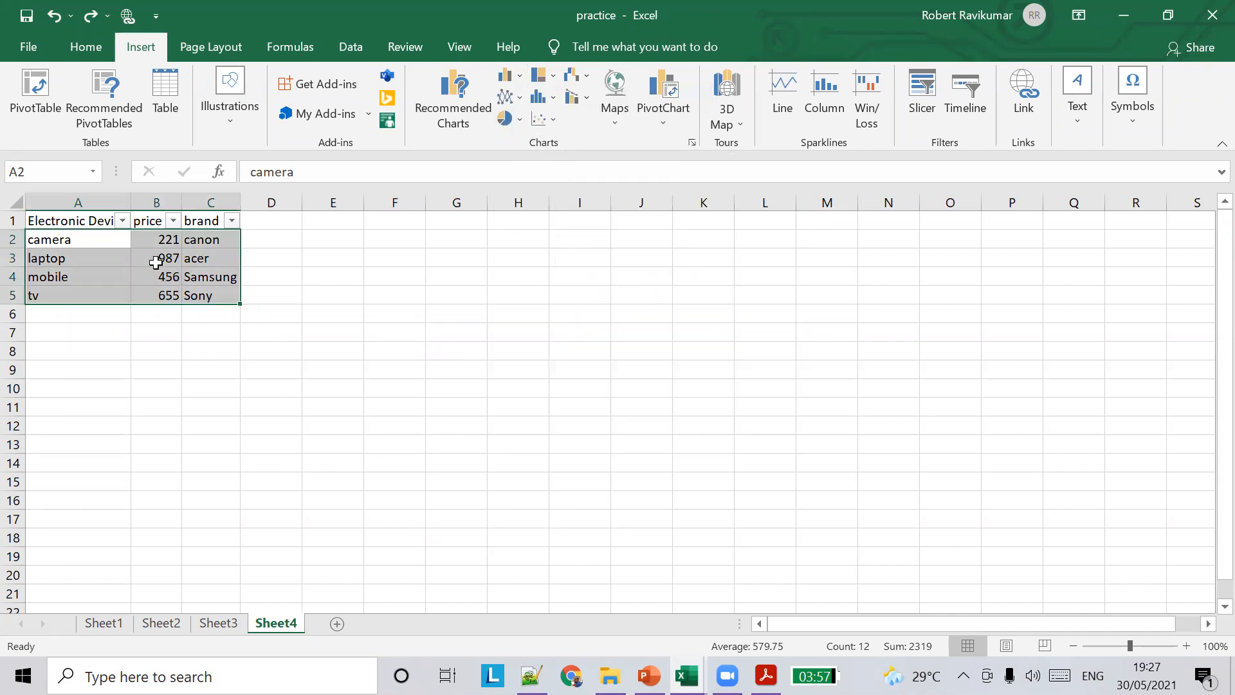
{"action": "left_click", "coordinate": [157, 261]}
Step: Insert a 2-D clustered column chart from the device table in A1:C5, headers included, and select its plot area
{"action": "left_click_drag", "start_coordinate": [57, 219], "coordinate": [219, 296]}
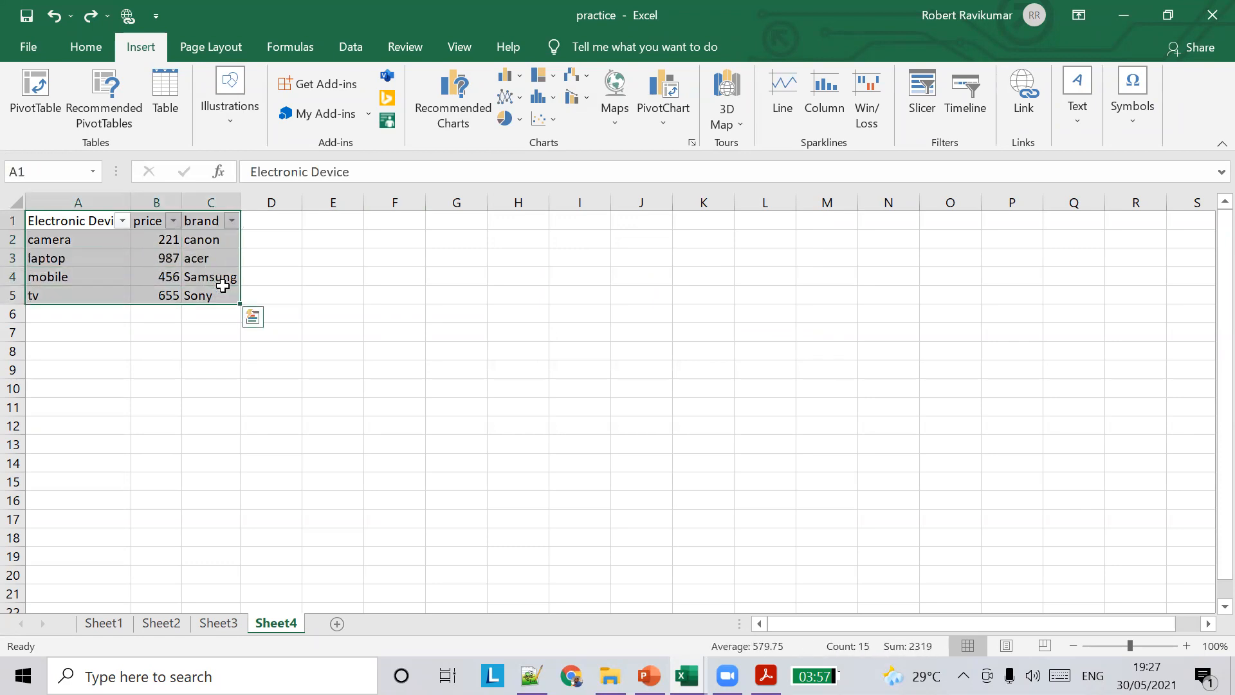
{"action": "left_click", "coordinate": [526, 80]}
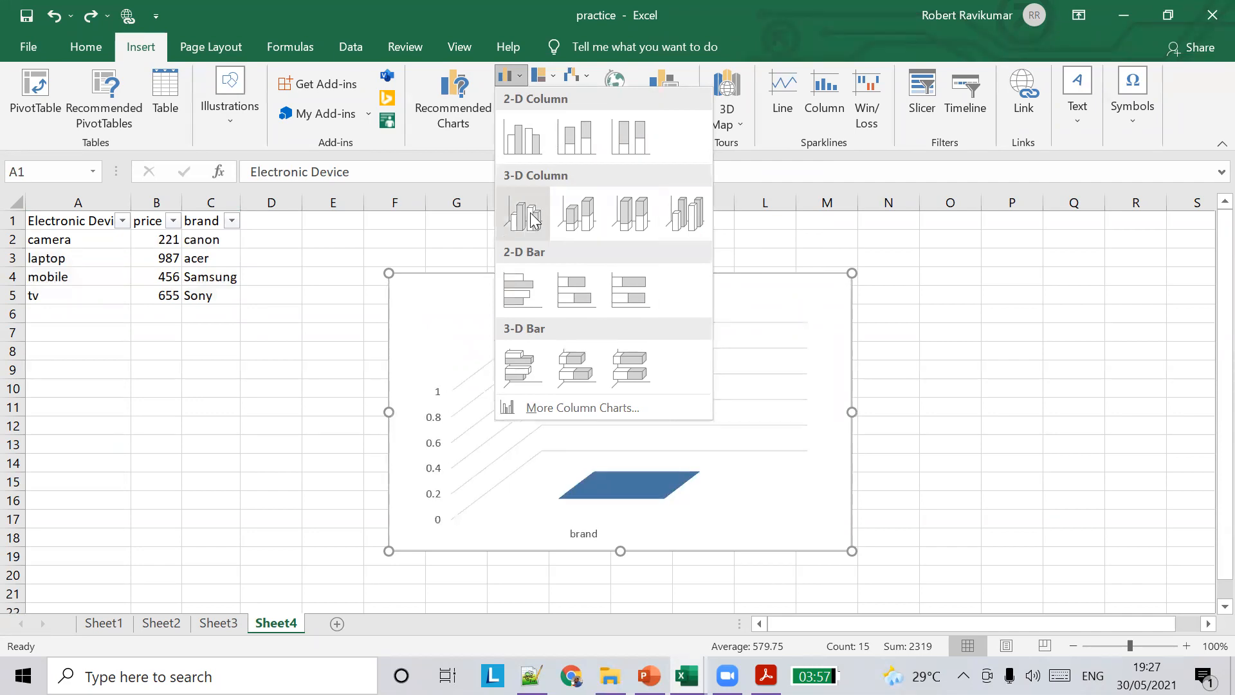
{"action": "left_click", "coordinate": [538, 147]}
{"action": "left_click", "coordinate": [664, 373]}
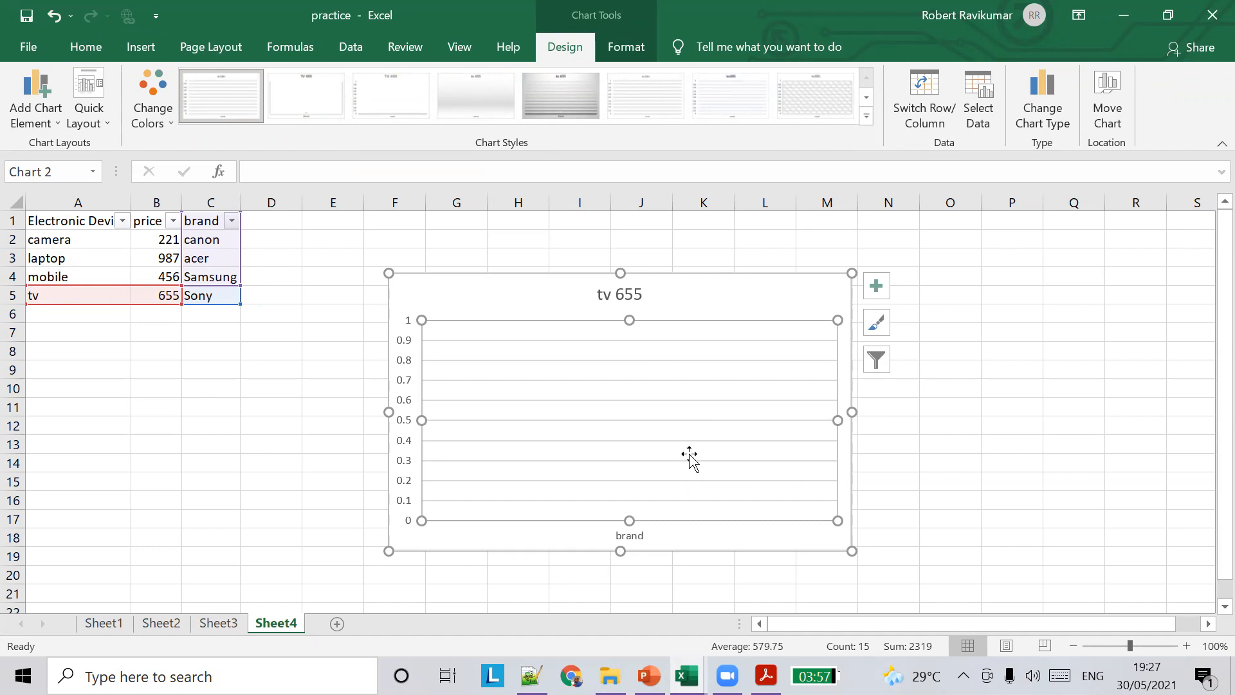
Step: Select the chart title and preview the available chart styles, including the dark ones, without applying any
{"action": "left_click", "coordinate": [621, 294]}
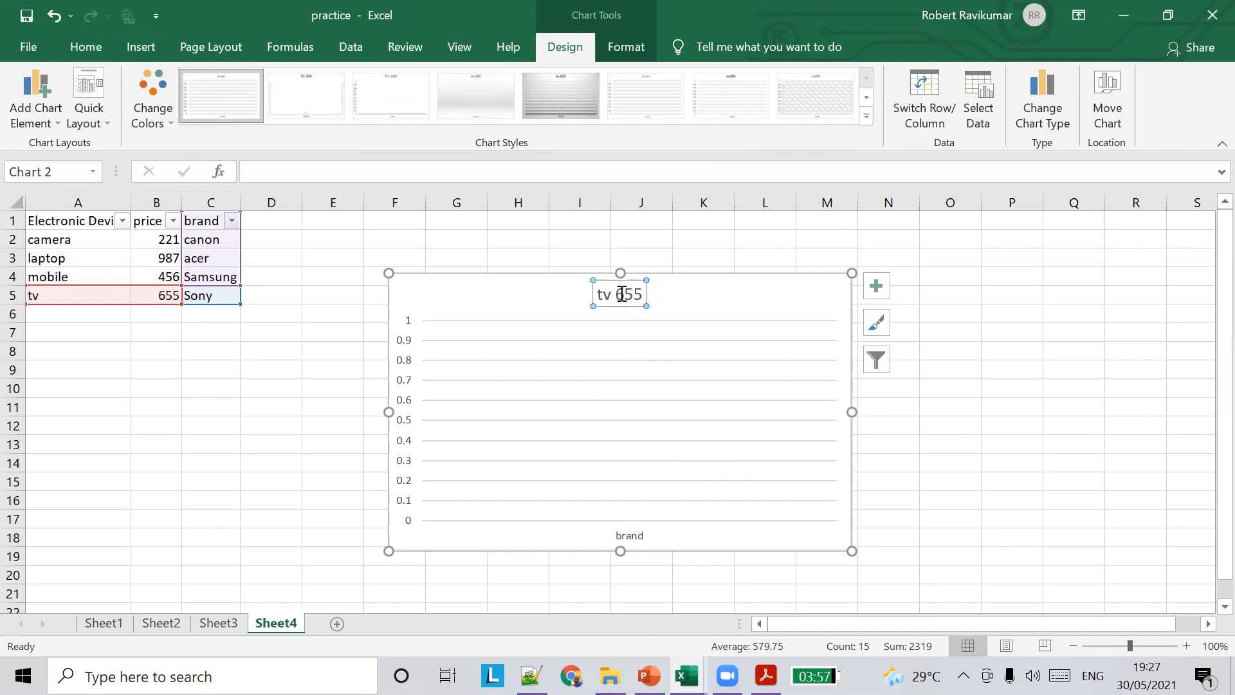
{"action": "left_click", "coordinate": [875, 317]}
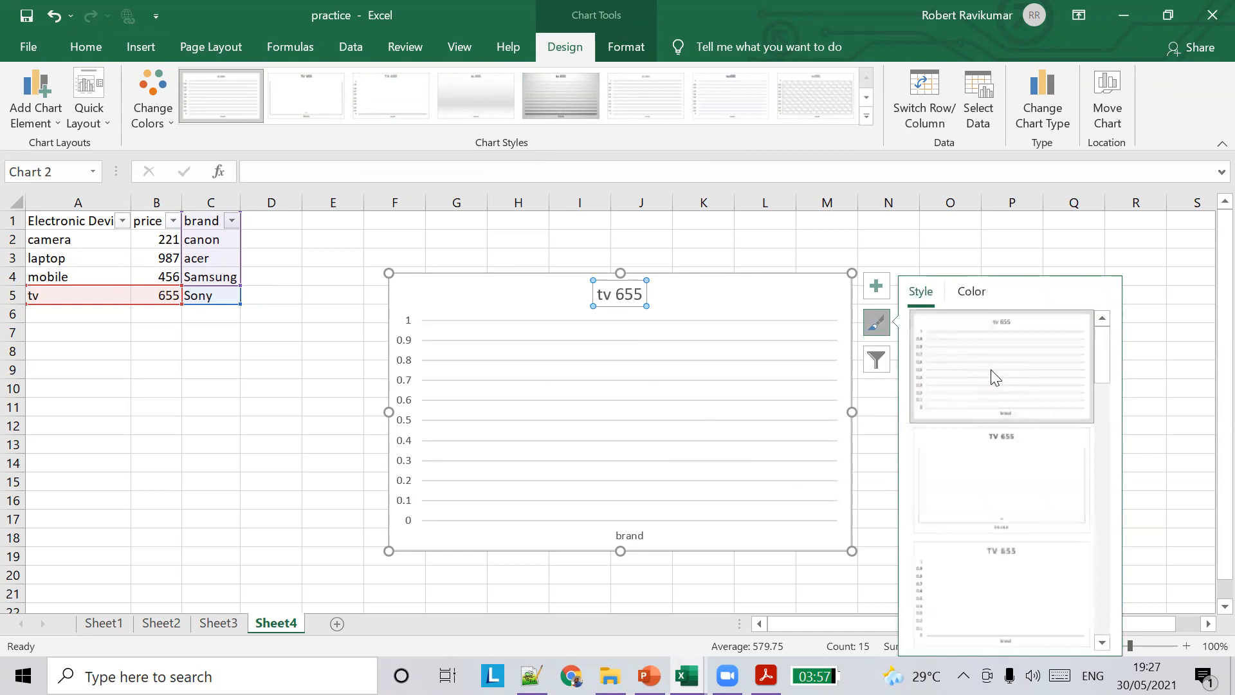
{"action": "scroll", "coordinate": [997, 497], "scroll_direction": "down", "scroll_amount": 5}
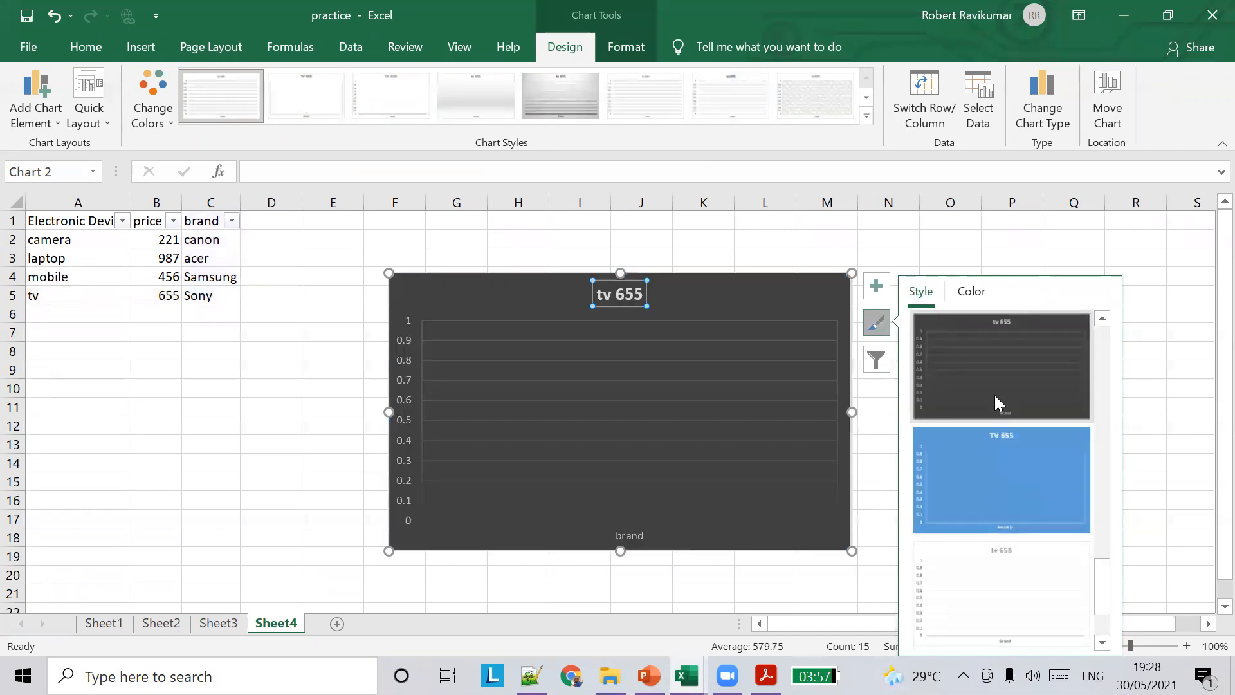
{"action": "scroll", "coordinate": [991, 521], "scroll_direction": "down", "scroll_amount": 1}
Step: Try deselecting all series in the chart's filters, leave without applying, and select cell O4
{"action": "left_click", "coordinate": [870, 357]}
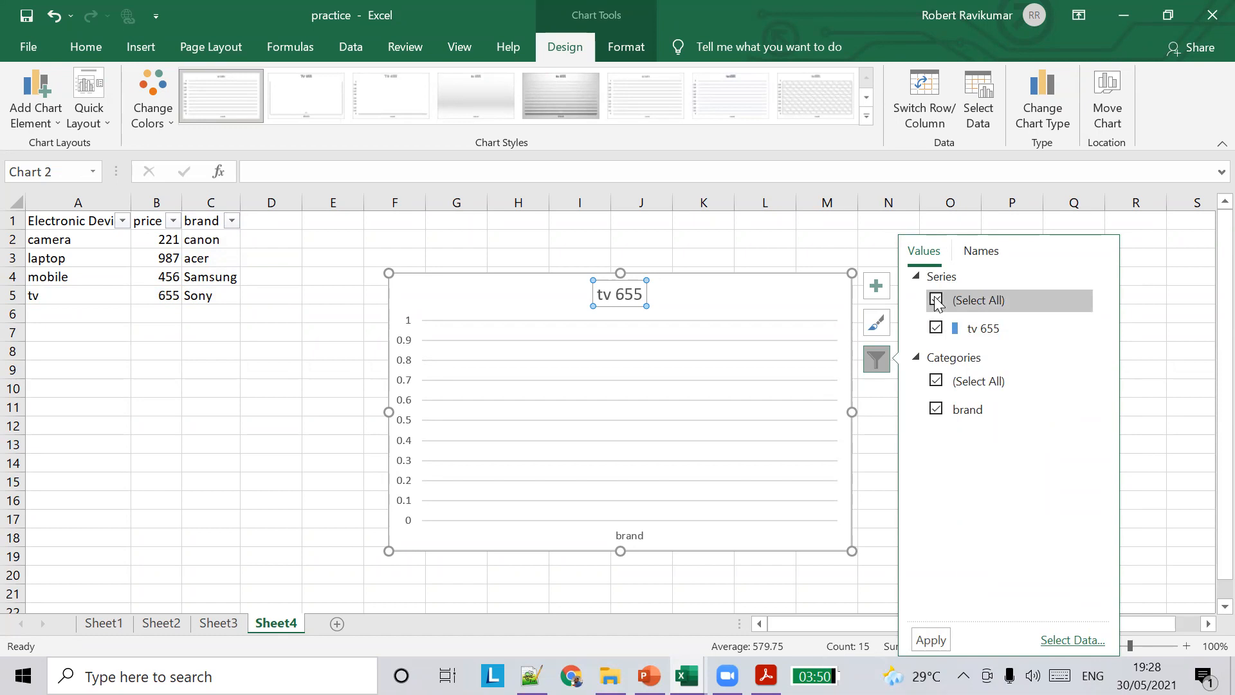
{"action": "left_click", "coordinate": [936, 300]}
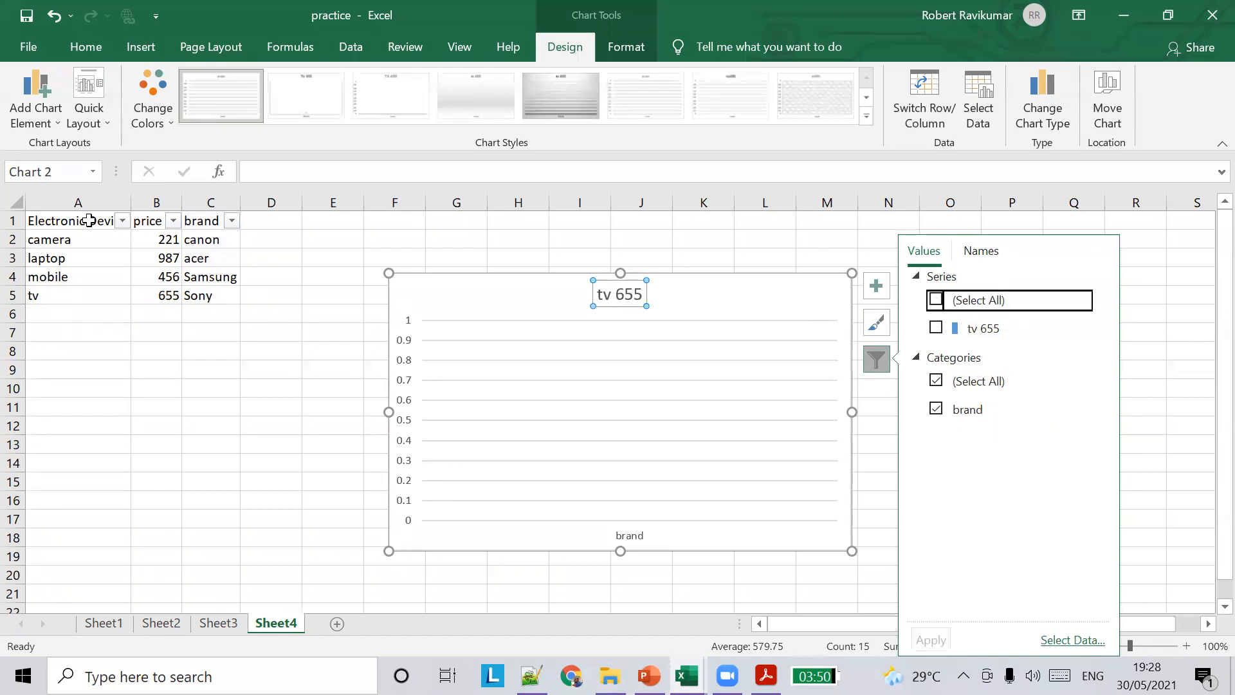
{"action": "key", "text": "Escape"}
{"action": "key", "text": "Escape"}
{"action": "left_click", "coordinate": [951, 274]}
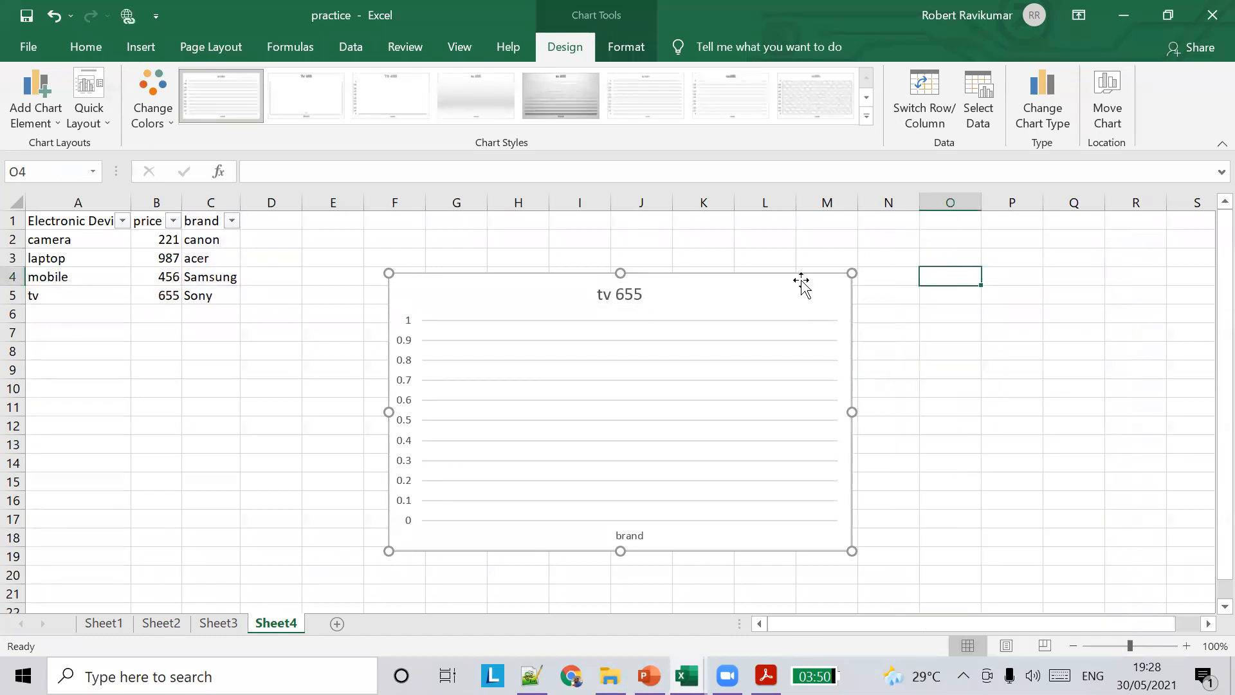
Step: Select the chart's plot area and review which chart elements can be shown or hidden
{"action": "left_click", "coordinate": [645, 350]}
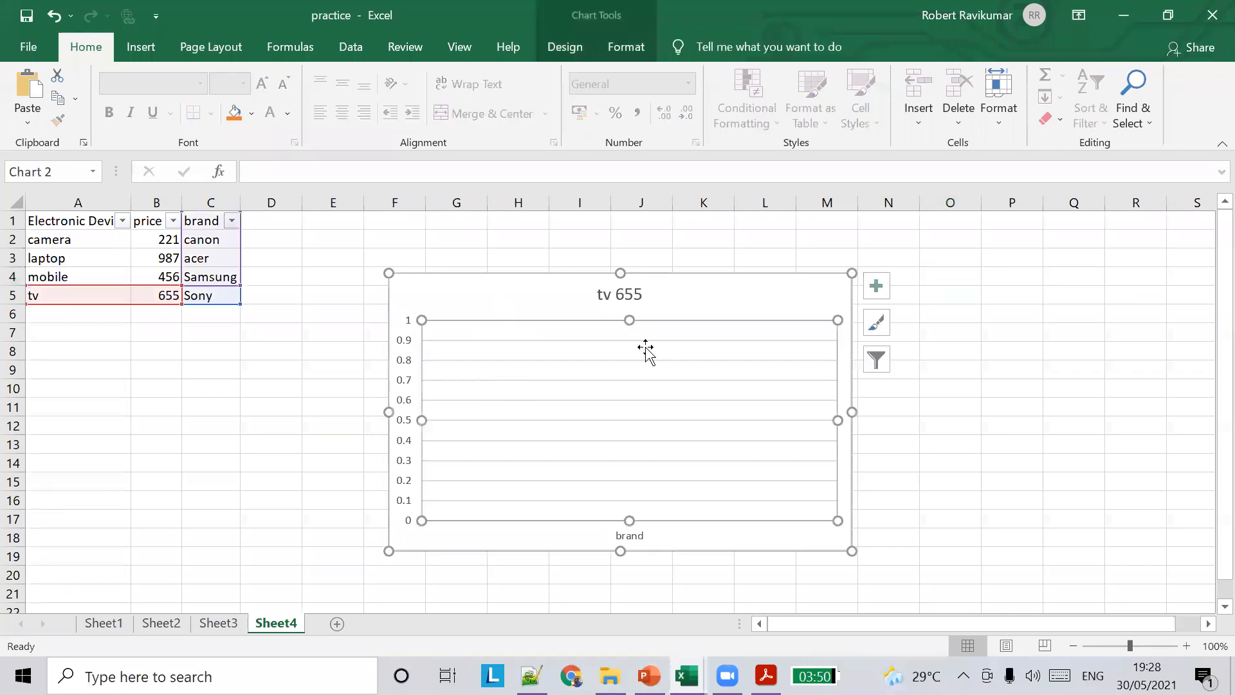
{"action": "left_click", "coordinate": [875, 289]}
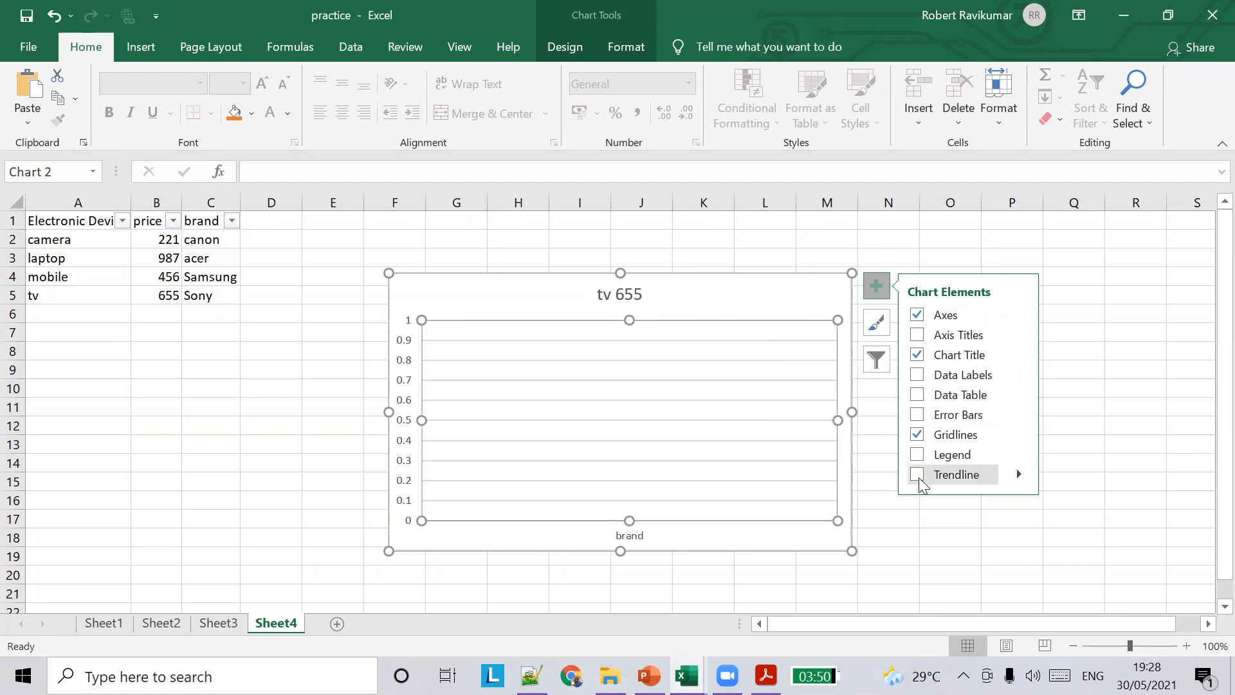
{"action": "left_click", "coordinate": [916, 435]}
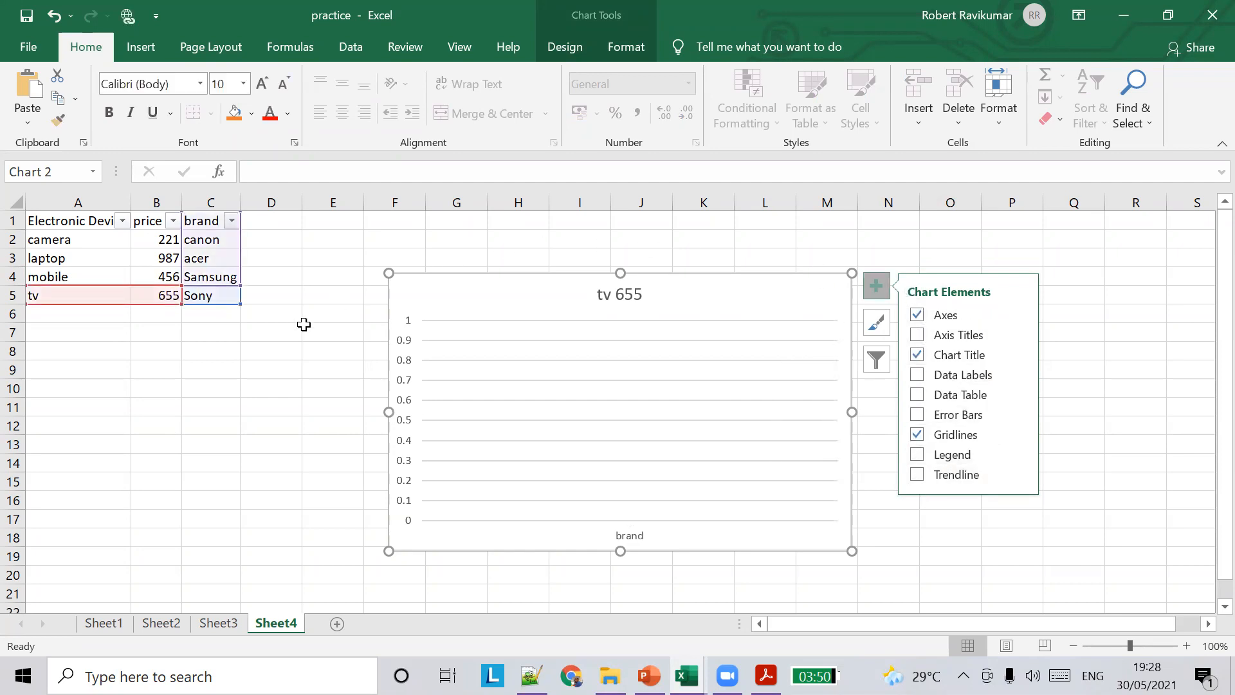
{"action": "key", "text": "Escape"}
Step: Remove the filter from the device table in A1:C5
{"action": "left_click_drag", "start_coordinate": [69, 225], "coordinate": [232, 295]}
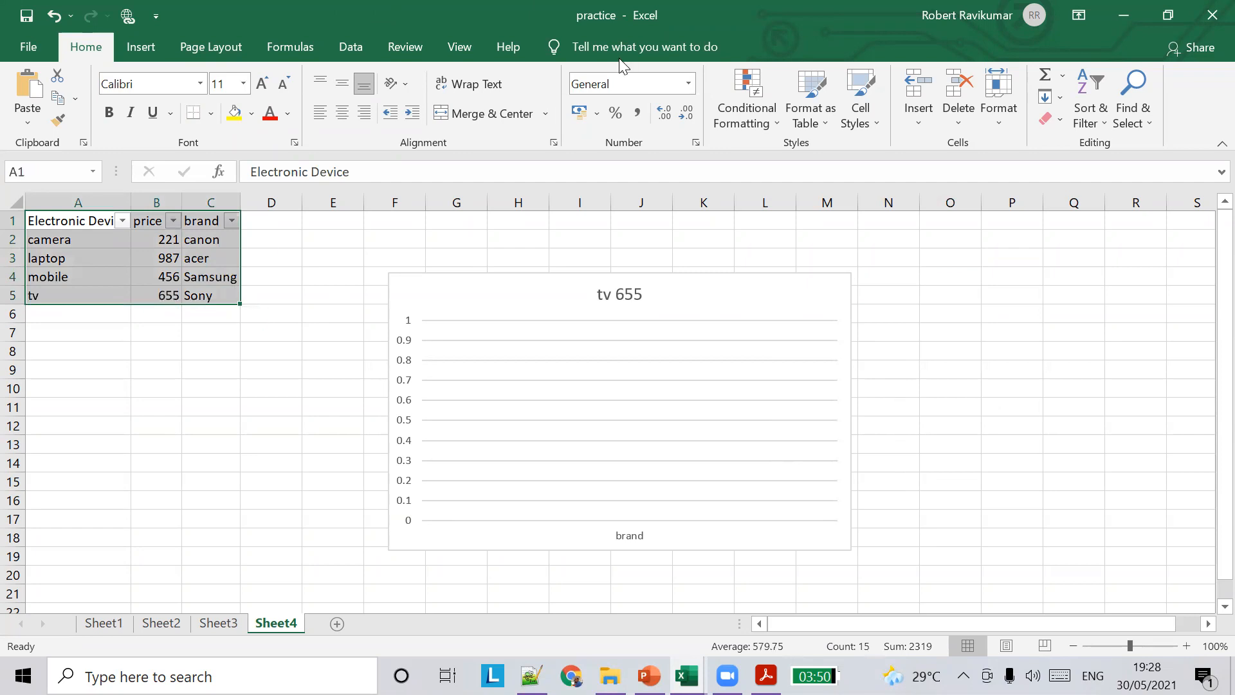
{"action": "left_click", "coordinate": [1092, 122]}
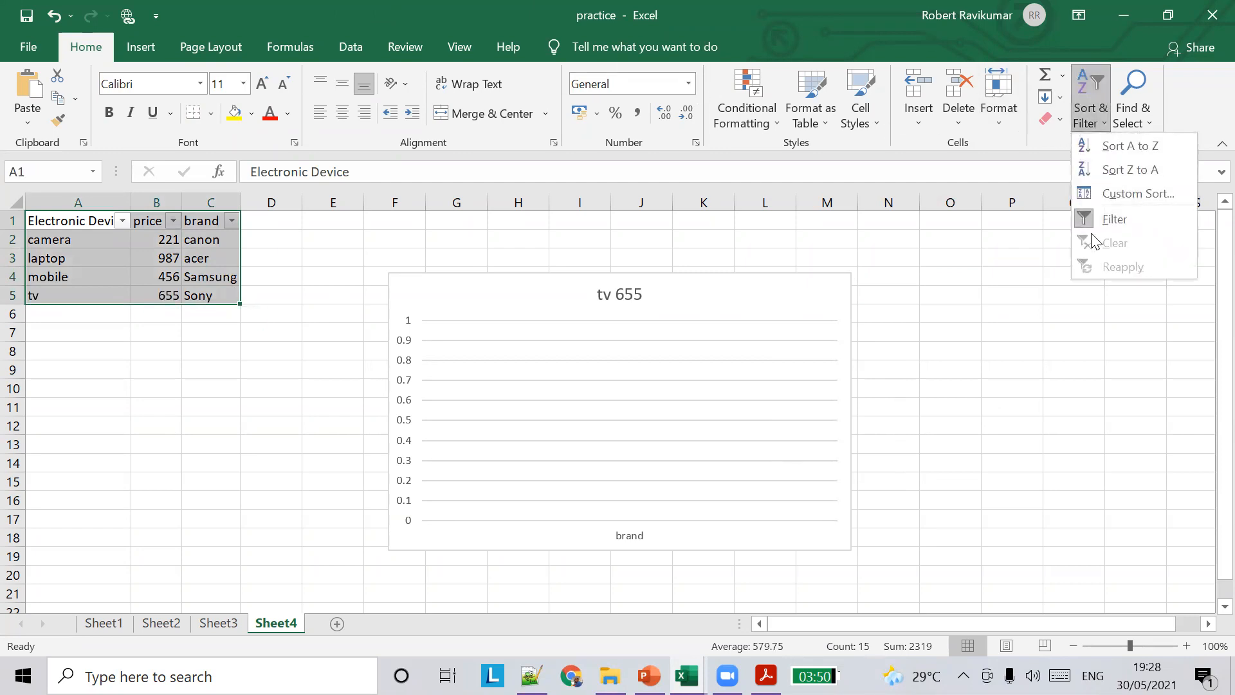
{"action": "left_click", "coordinate": [1113, 204]}
{"action": "left_click", "coordinate": [268, 330]}
Step: Insert another 2-D clustered column chart from the unfiltered device table in A1:C5
{"action": "left_click_drag", "start_coordinate": [60, 218], "coordinate": [232, 298]}
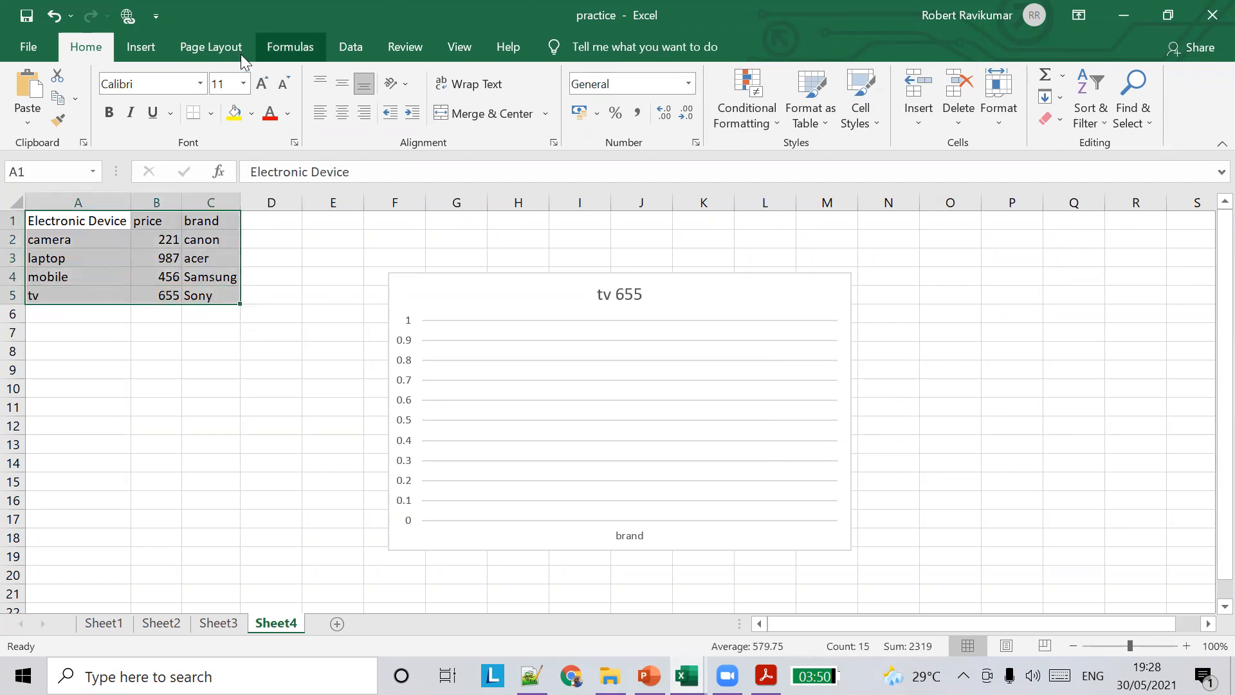
{"action": "left_click", "coordinate": [139, 47]}
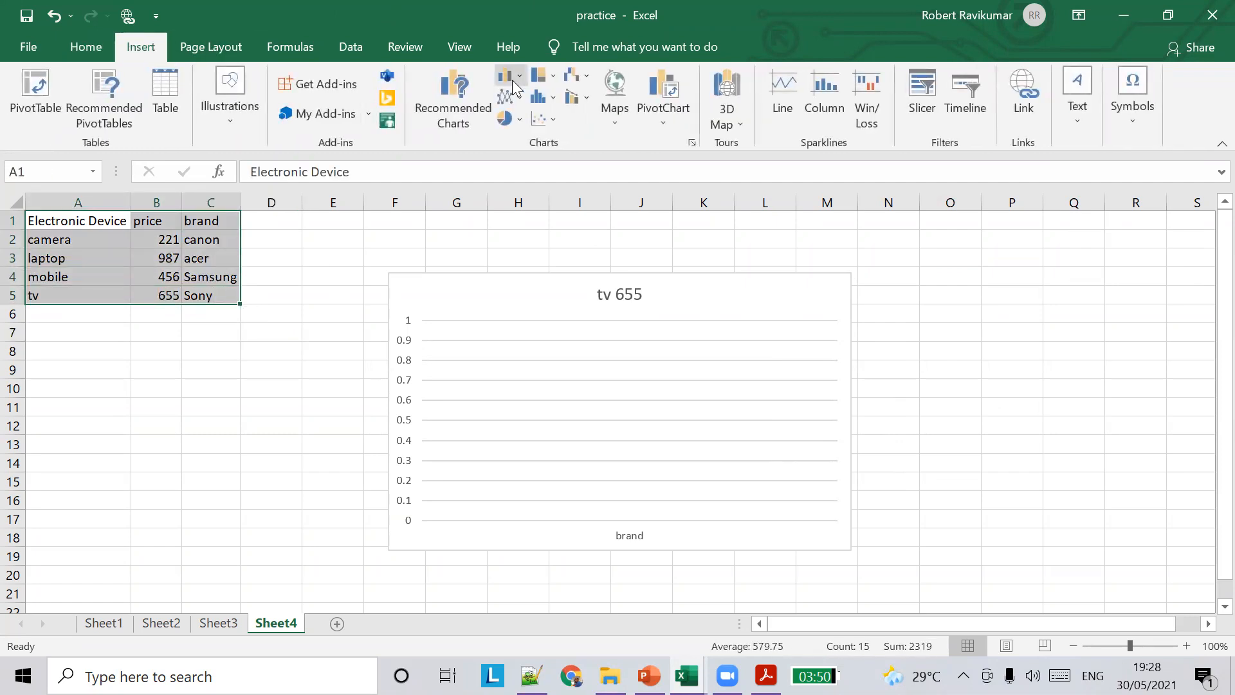
{"action": "left_click", "coordinate": [509, 76]}
{"action": "left_click", "coordinate": [538, 136]}
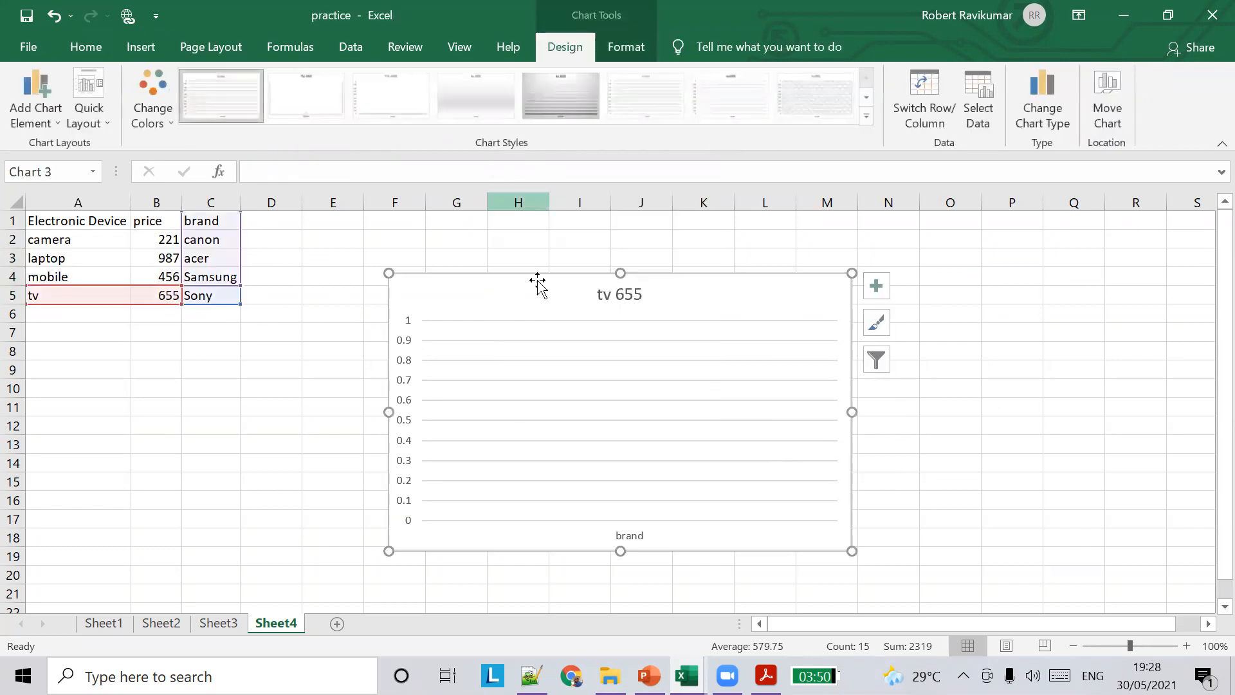
Step: Select the header cells A1:C1 and compare the device table with the chart example on the PowerPoint slide
{"action": "left_click", "coordinate": [223, 282]}
{"action": "left_click_drag", "start_coordinate": [38, 219], "coordinate": [209, 200]}
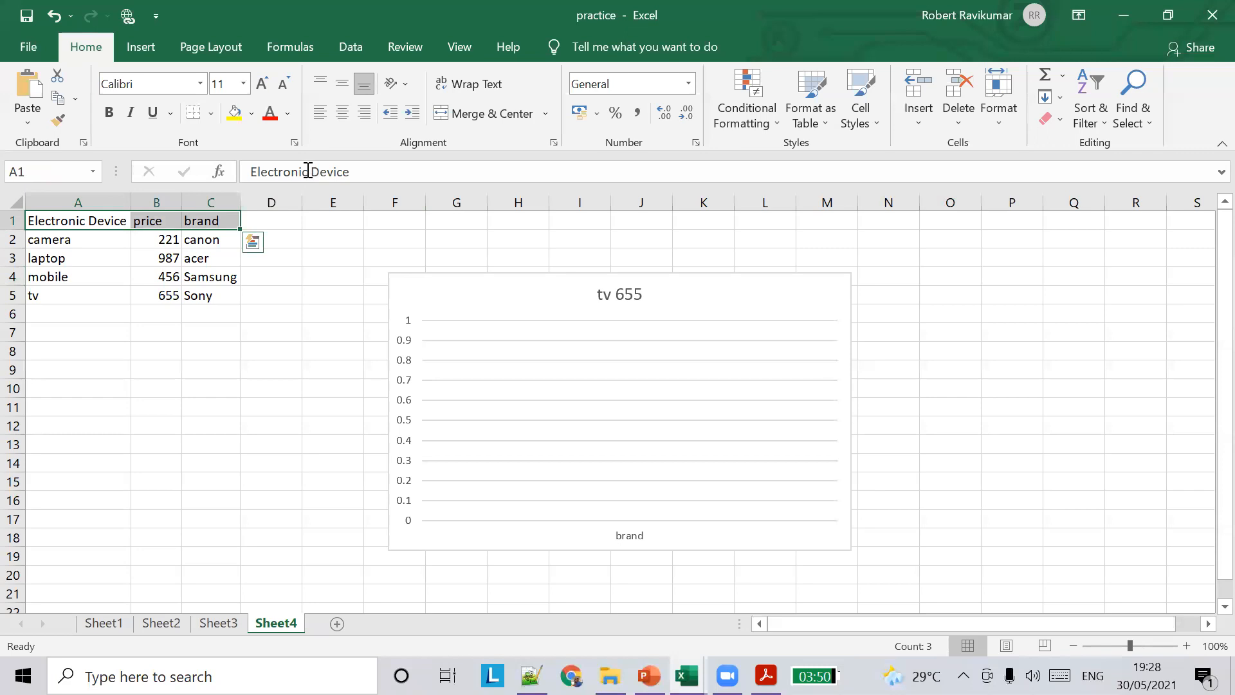
{"action": "key", "text": "alt+Tab"}
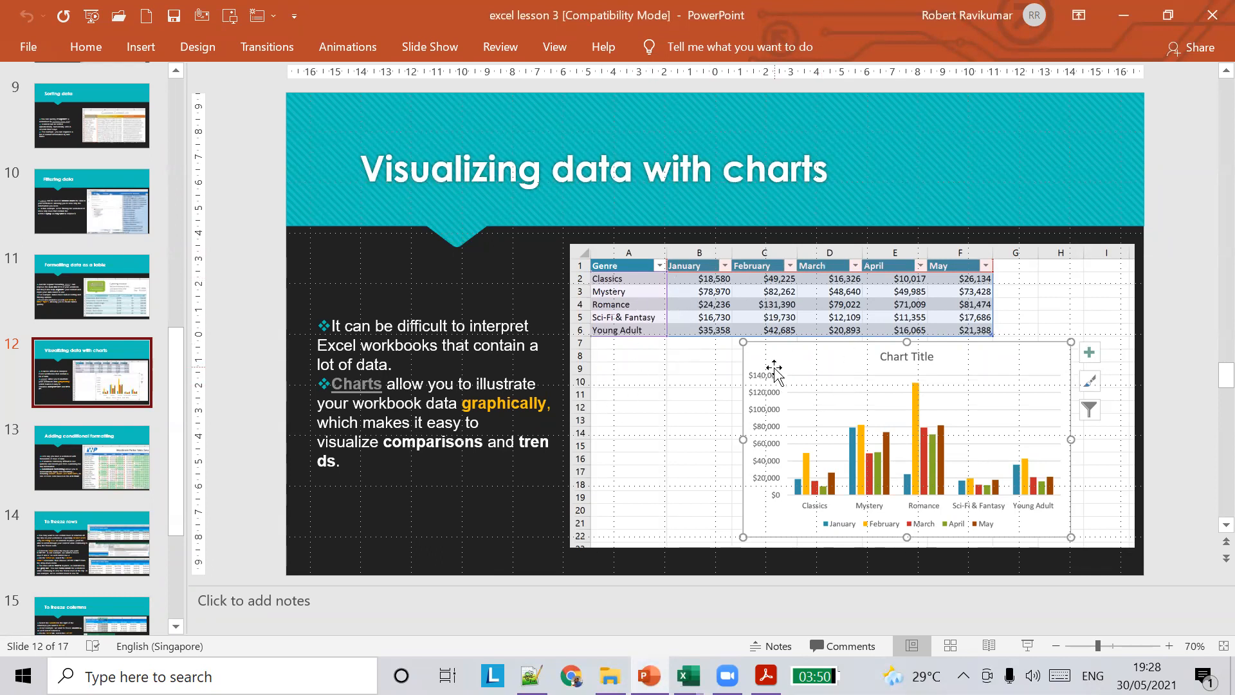
{"action": "key", "text": "alt+Tab"}
{"action": "key", "text": "alt+Tab"}
{"action": "key", "text": "alt+Tab"}
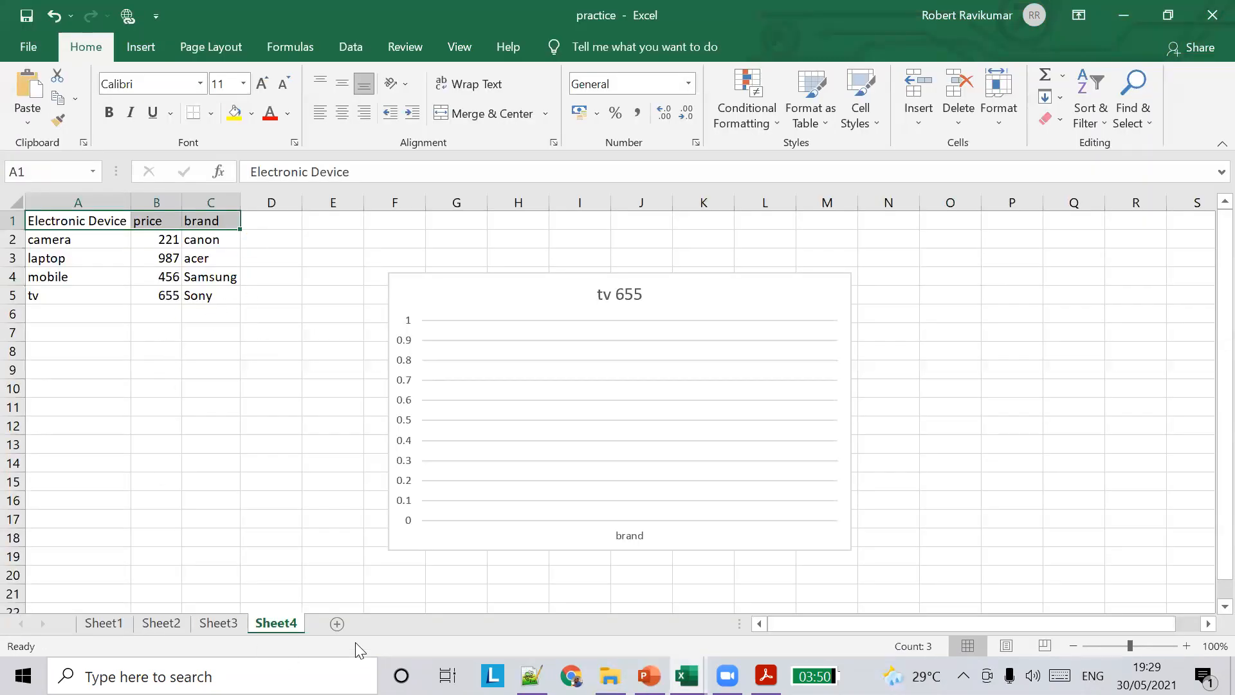
Step: Add a new sheet and enter the headers movies, jan, feb and mar in A1:D1
{"action": "left_click", "coordinate": [336, 623]}
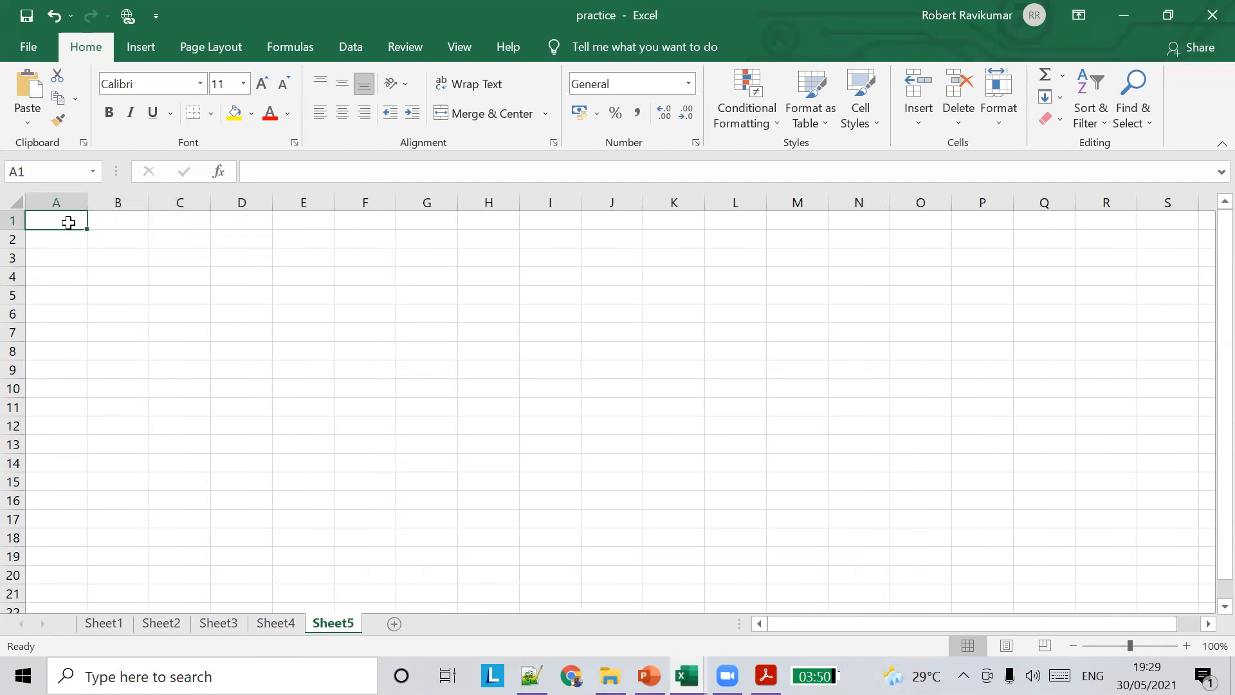
{"action": "type", "text": "movies"}
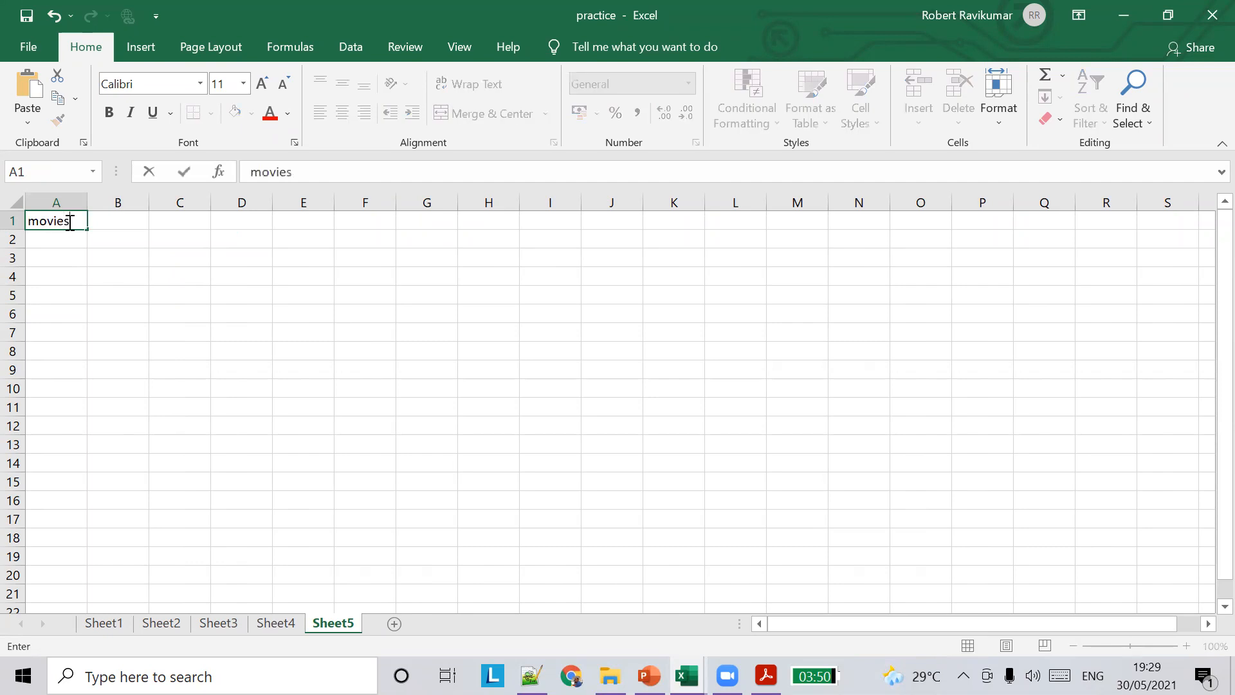
{"action": "key", "text": "Tab"}
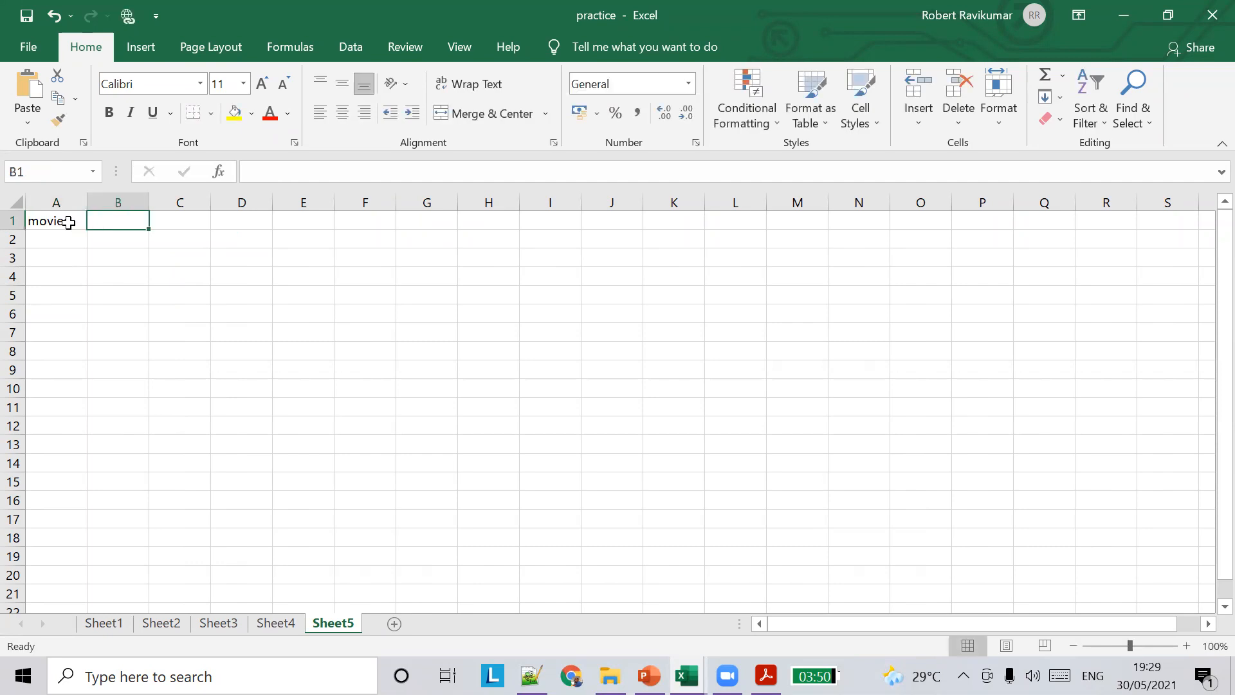
{"action": "type", "text": "jan"}
{"action": "key", "text": "Tab"}
{"action": "type", "text": "de"}
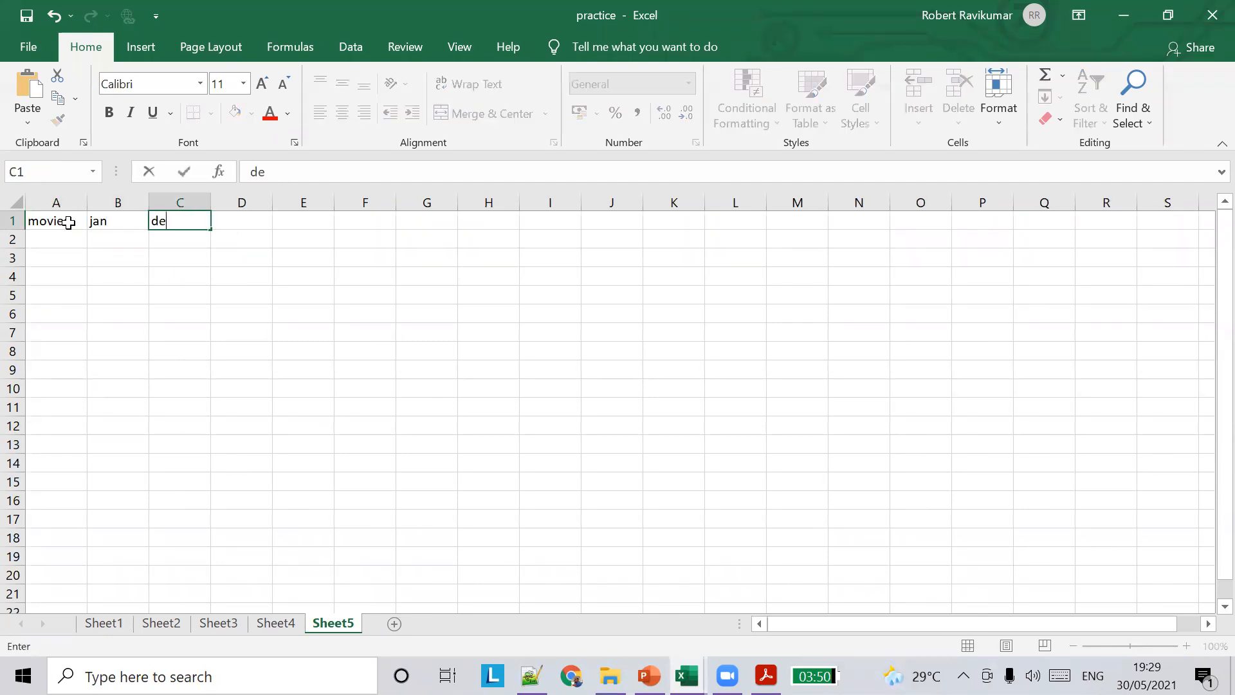
{"action": "type", "text": "feb"}
{"action": "key", "text": "Tab"}
{"action": "type", "text": "mar"}
{"action": "key", "text": "Down"}
Step: Enter the movie names XYX, ABC, DEF and GHY in A2:A5
{"action": "key", "text": "Left"}
{"action": "key", "text": "Left"}
{"action": "key", "text": "Left"}
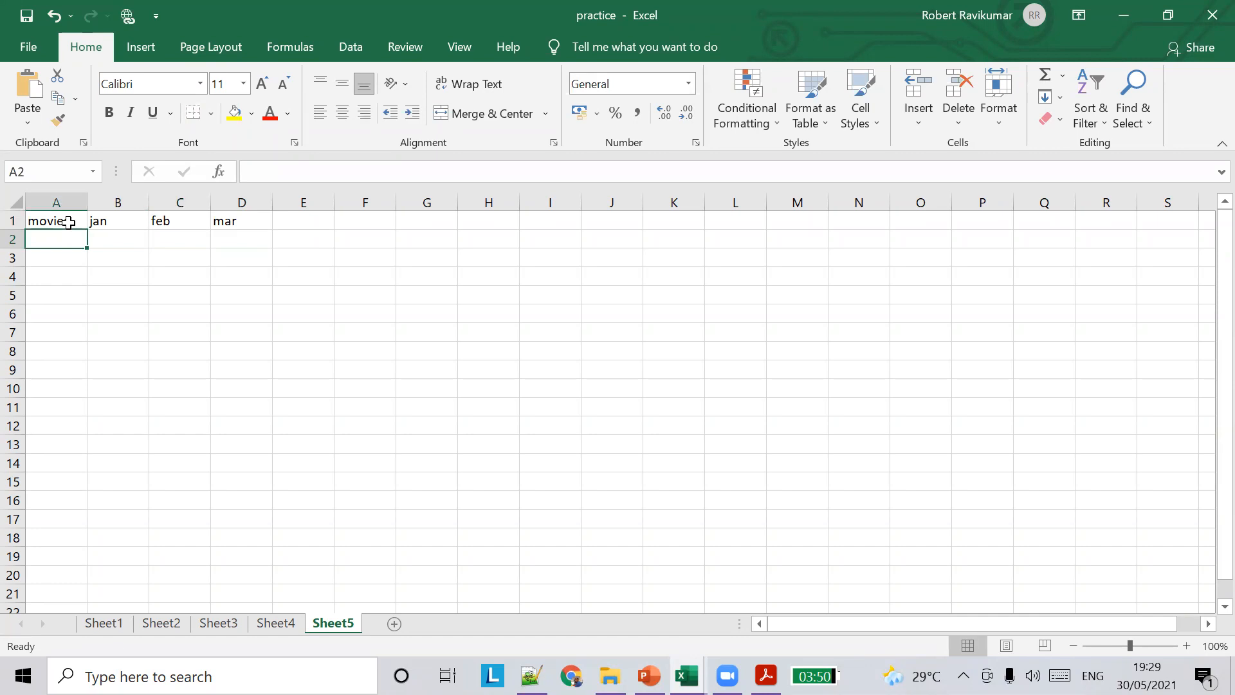
{"action": "type", "text": "XYX"}
{"action": "key", "text": "Return"}
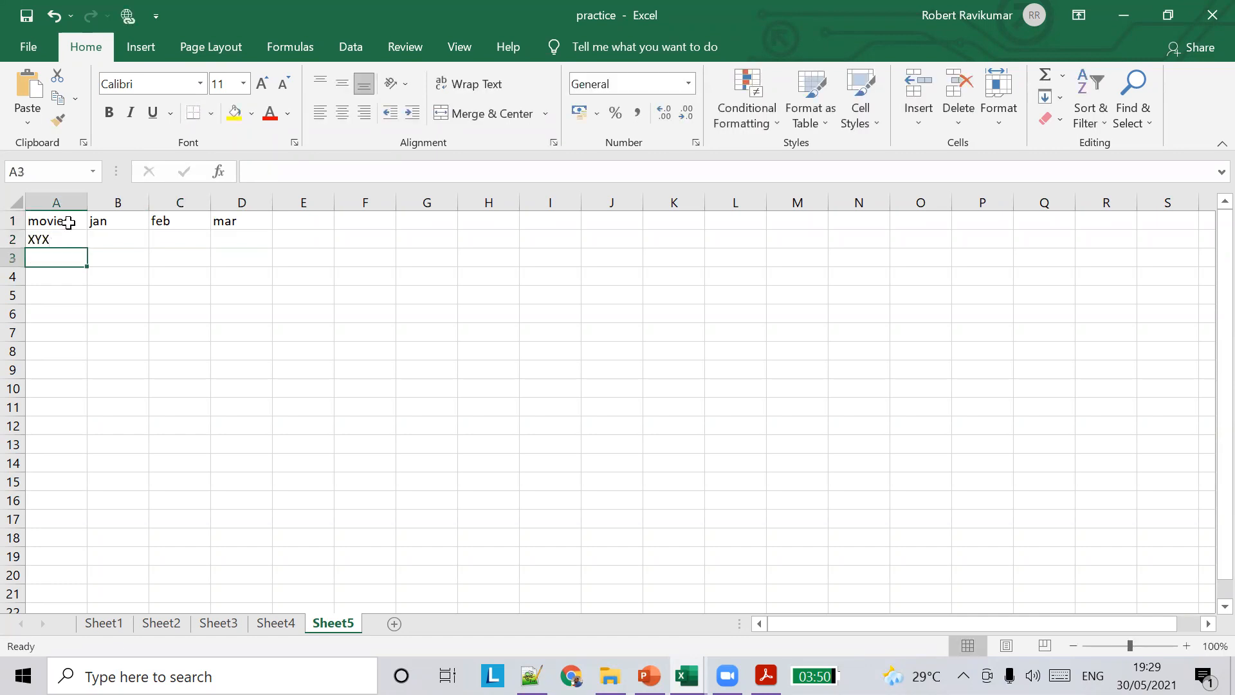
{"action": "type", "text": "ABC"}
{"action": "key", "text": "Return"}
{"action": "type", "text": "DEF"}
{"action": "key", "text": "Return"}
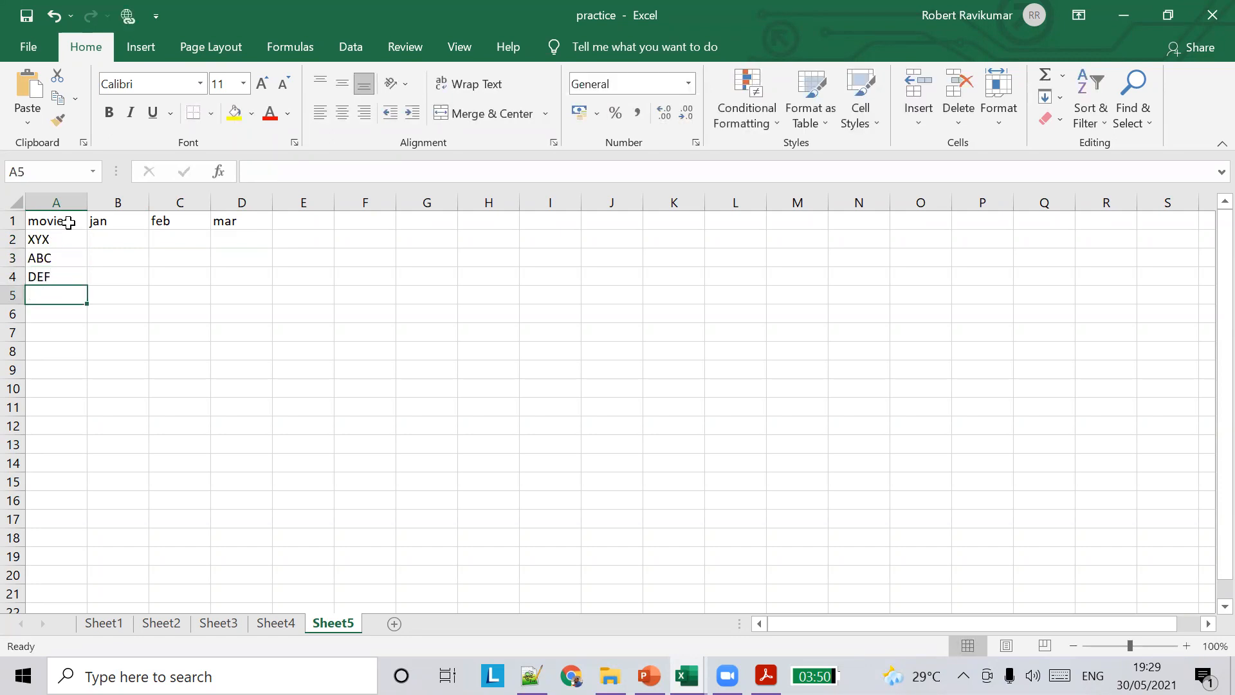
{"action": "type", "text": "GHY"}
Step: Fill the jan column in B2:B5 with 23, 234, 453 and 345
{"action": "key", "text": "Up"}
{"action": "key", "text": "Up"}
{"action": "key", "text": "Up"}
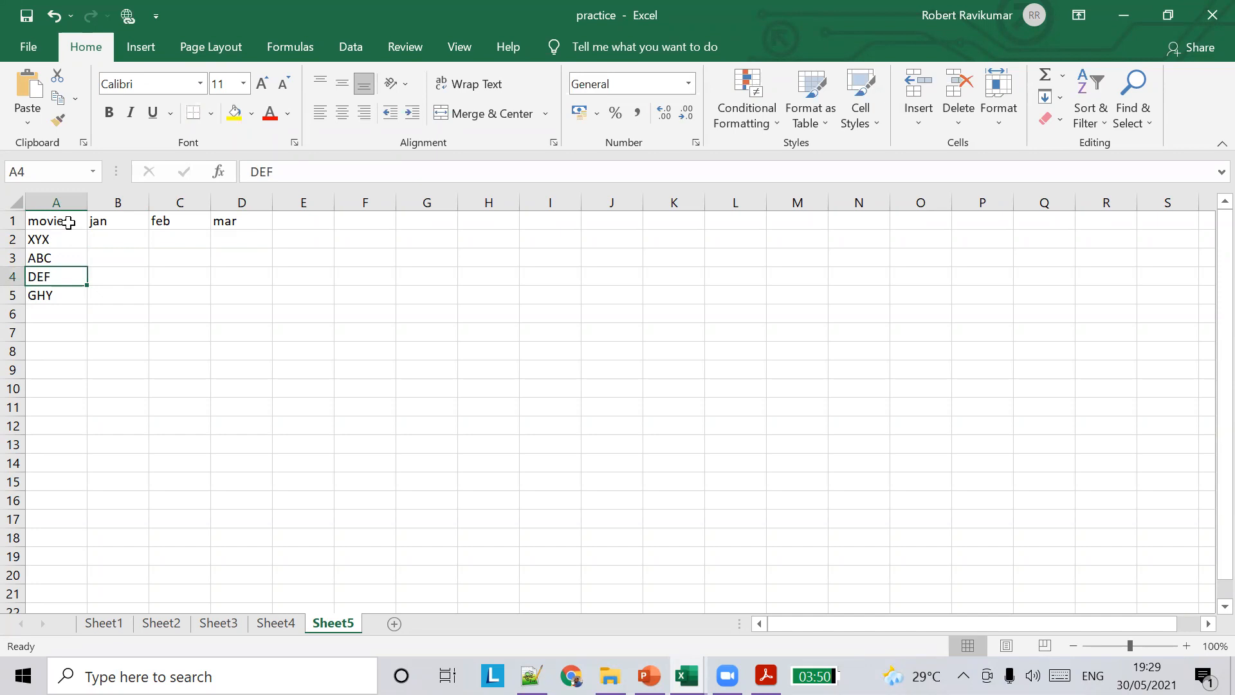
{"action": "key", "text": "Right"}
{"action": "type", "text": "23"}
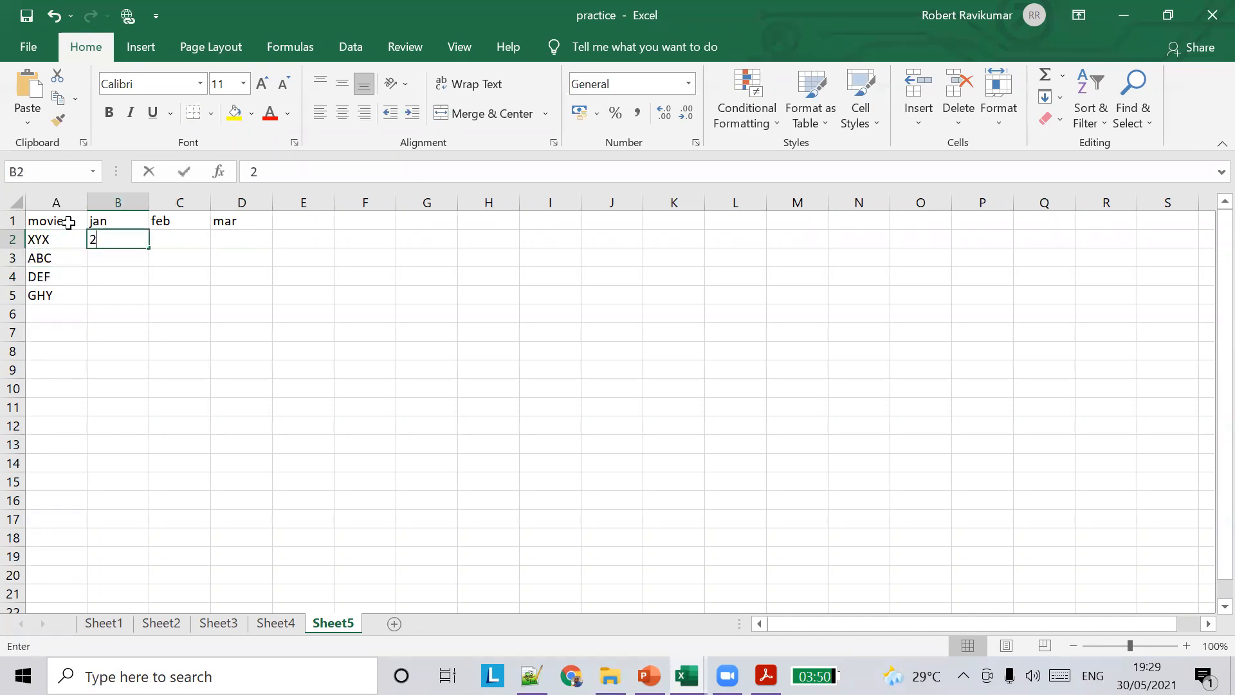
{"action": "key", "text": "Return"}
{"action": "type", "text": "234"}
{"action": "key", "text": "Return"}
{"action": "type", "text": "453"}
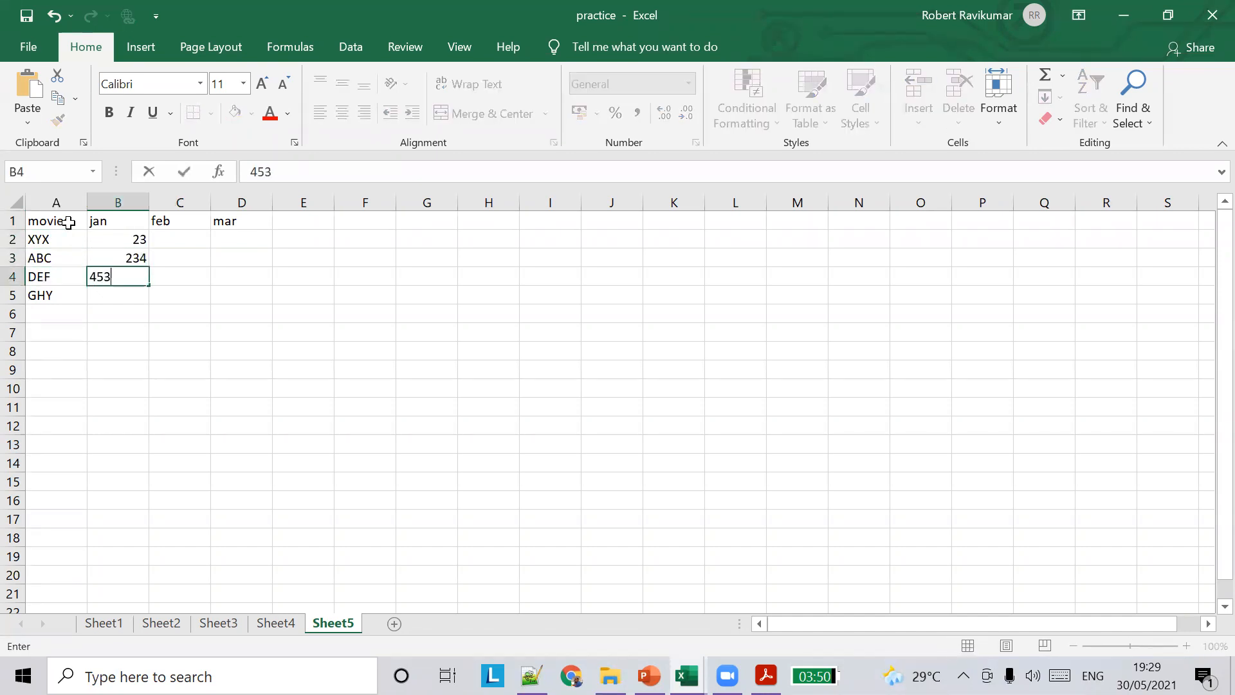
{"action": "key", "text": "Return"}
{"action": "type", "text": "345"}
{"action": "key", "text": "Tab"}
Step: Fill the feb column with 456 in C2, C3 and C4, and 45 in C5
{"action": "key", "text": "Up"}
{"action": "key", "text": "Up"}
{"action": "key", "text": "Up"}
{"action": "type", "text": "456"}
{"action": "key", "text": "Return"}
{"action": "type", "text": "456"}
{"action": "key", "text": "Return"}
{"action": "type", "text": "456"}
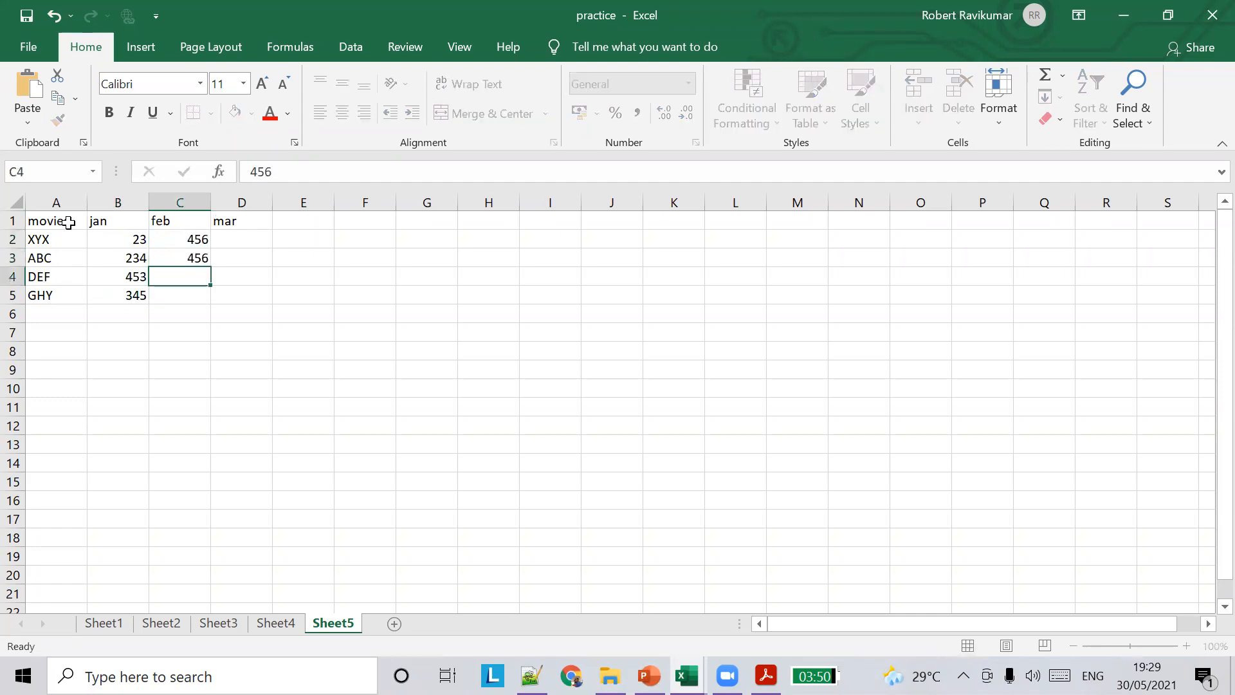
{"action": "key", "text": "Return"}
{"action": "type", "text": "45"}
{"action": "key", "text": "Tab"}
Step: Fill the mar column in D2:D5 with 456, 23456, 356 and 3456
{"action": "key", "text": "Tab"}
{"action": "key", "text": "Up"}
{"action": "key", "text": "Up"}
{"action": "key", "text": "Left"}
{"action": "key", "text": "Up"}
{"action": "type", "text": "456"}
{"action": "key", "text": "Return"}
{"action": "type", "text": "23456"}
{"action": "key", "text": "Return"}
{"action": "key", "text": "Return"}
{"action": "type", "text": "3456"}
{"action": "key", "text": "Up"}
{"action": "type", "text": "356"}
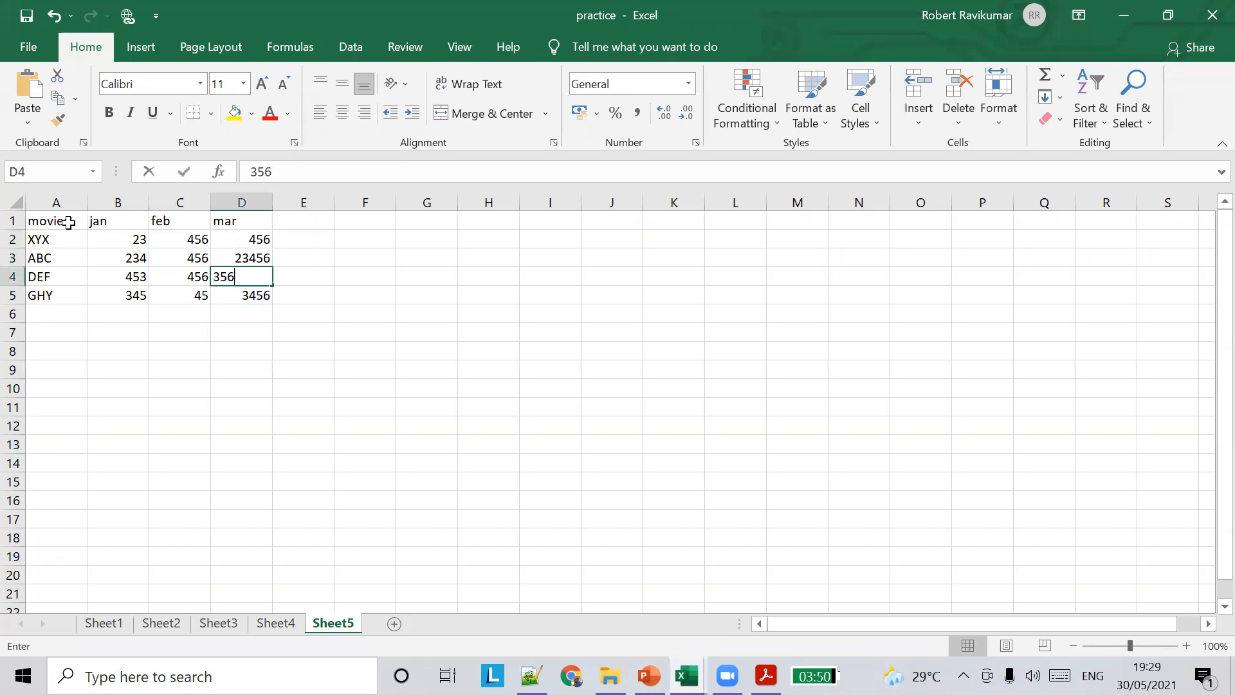
Step: Check the movie table against the example on the PowerPoint slide about visualizing data with charts
{"action": "key", "text": "alt+Tab"}
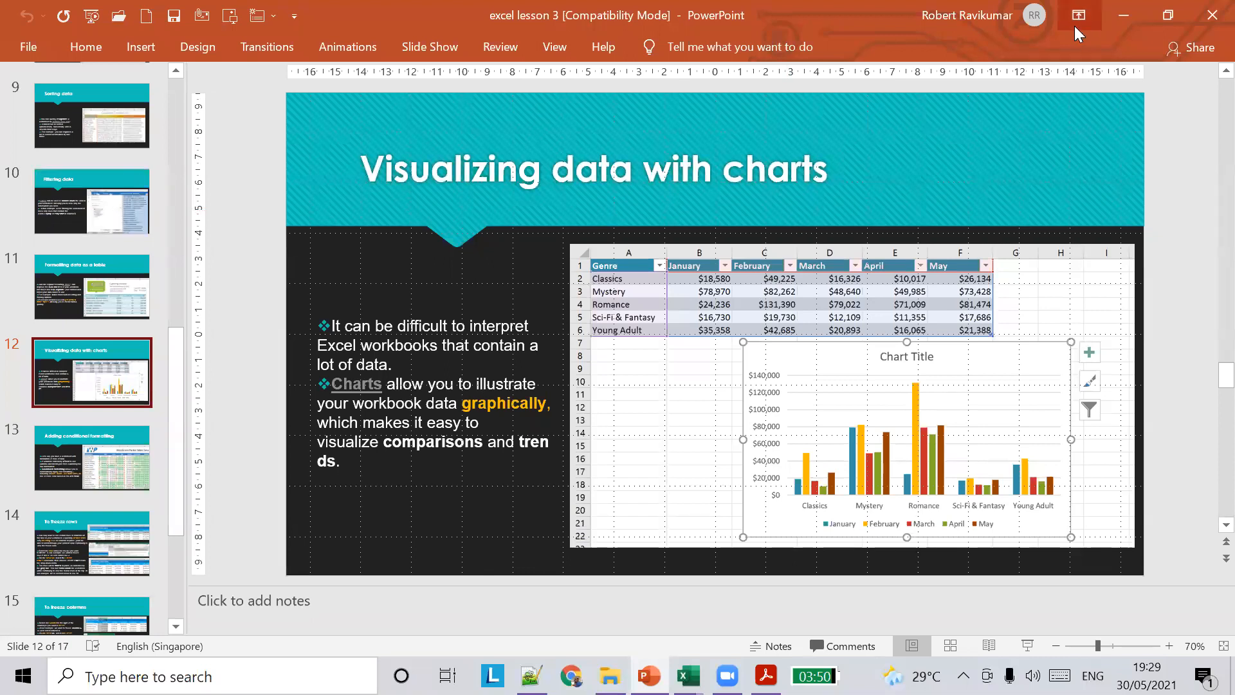
{"action": "key", "text": "alt+Tab"}
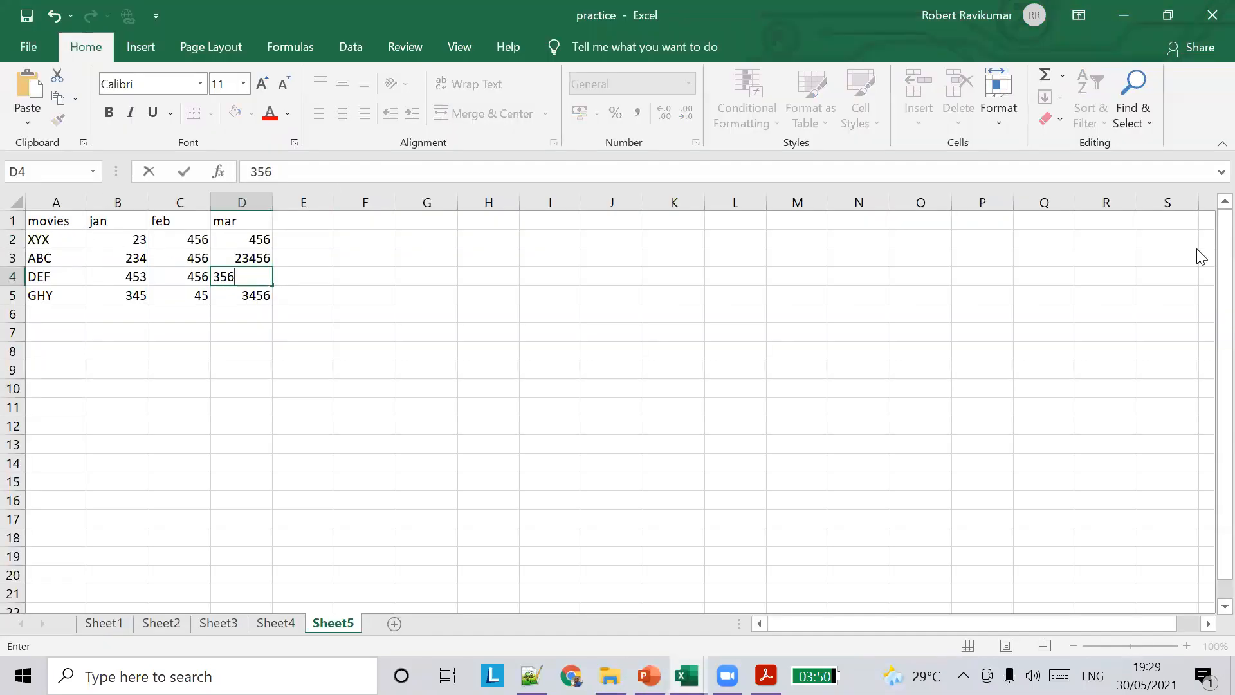
{"action": "key", "text": "alt+Tab"}
{"action": "key", "text": "alt+Tab"}
Step: Insert a 2-D clustered column chart from the movie table in A1:D5
{"action": "left_click_drag", "start_coordinate": [41, 221], "coordinate": [257, 296]}
{"action": "left_click", "coordinate": [141, 50]}
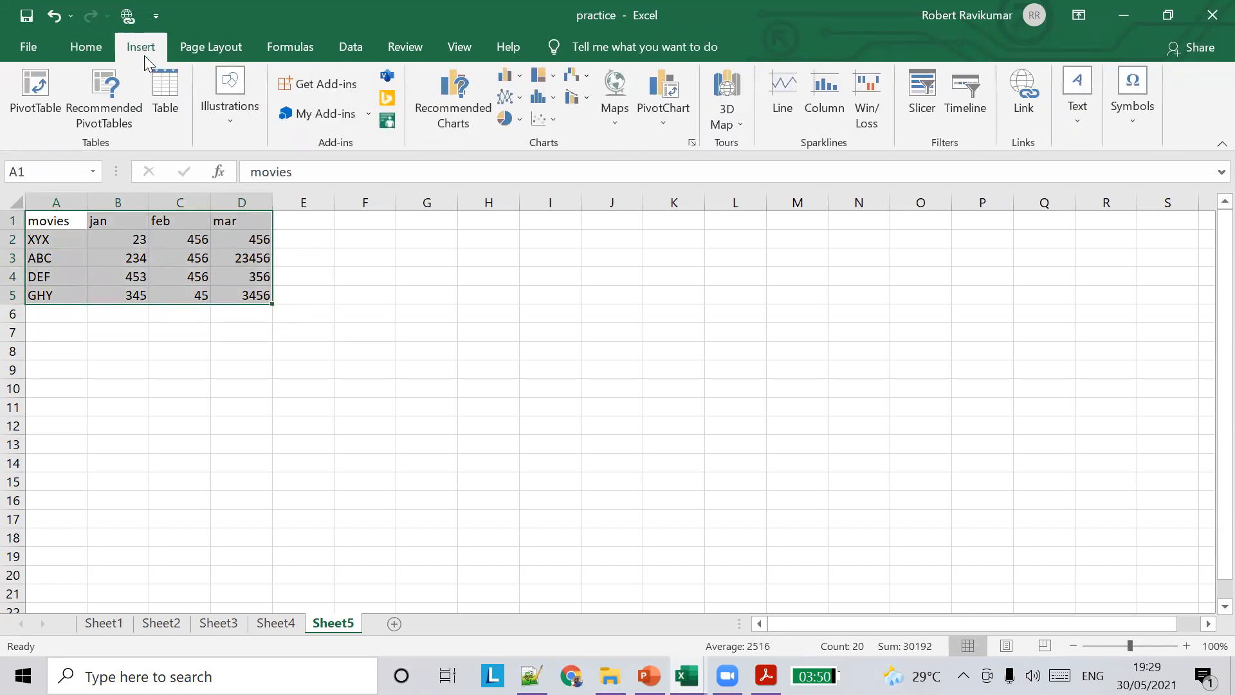
{"action": "left_click", "coordinate": [508, 75]}
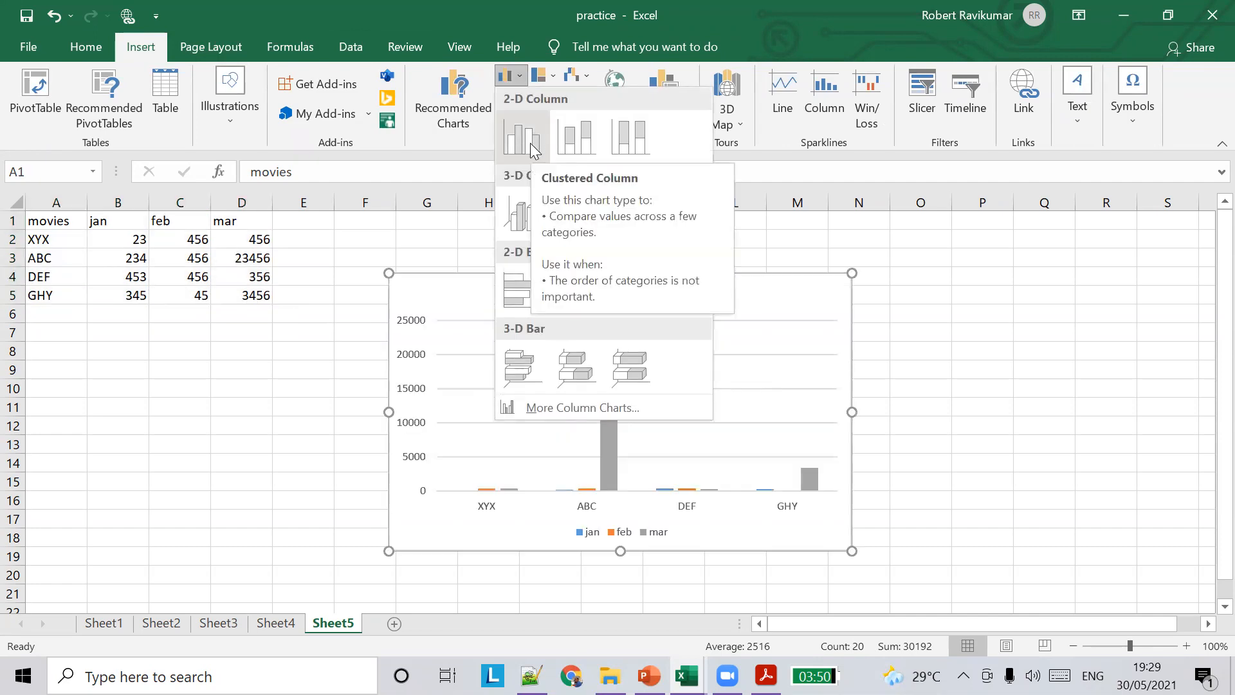
{"action": "left_click", "coordinate": [522, 137]}
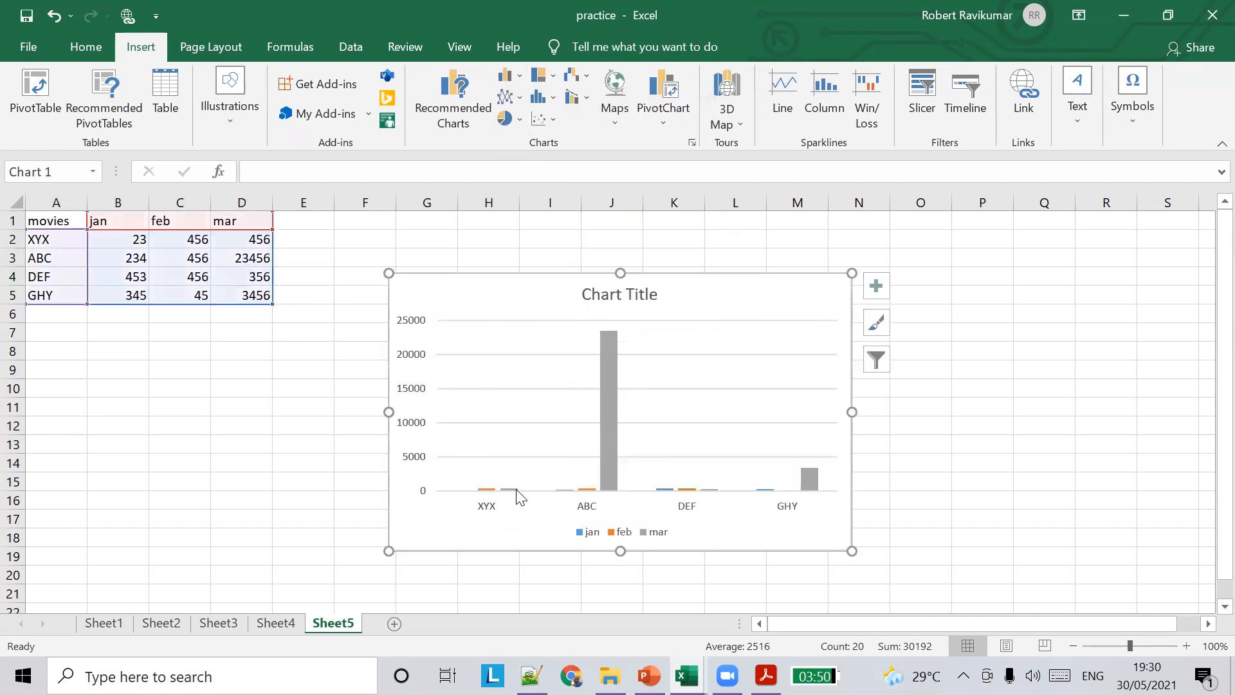
Step: Set the jan value of movie XYX in B2 to 232
{"action": "left_click", "coordinate": [134, 260]}
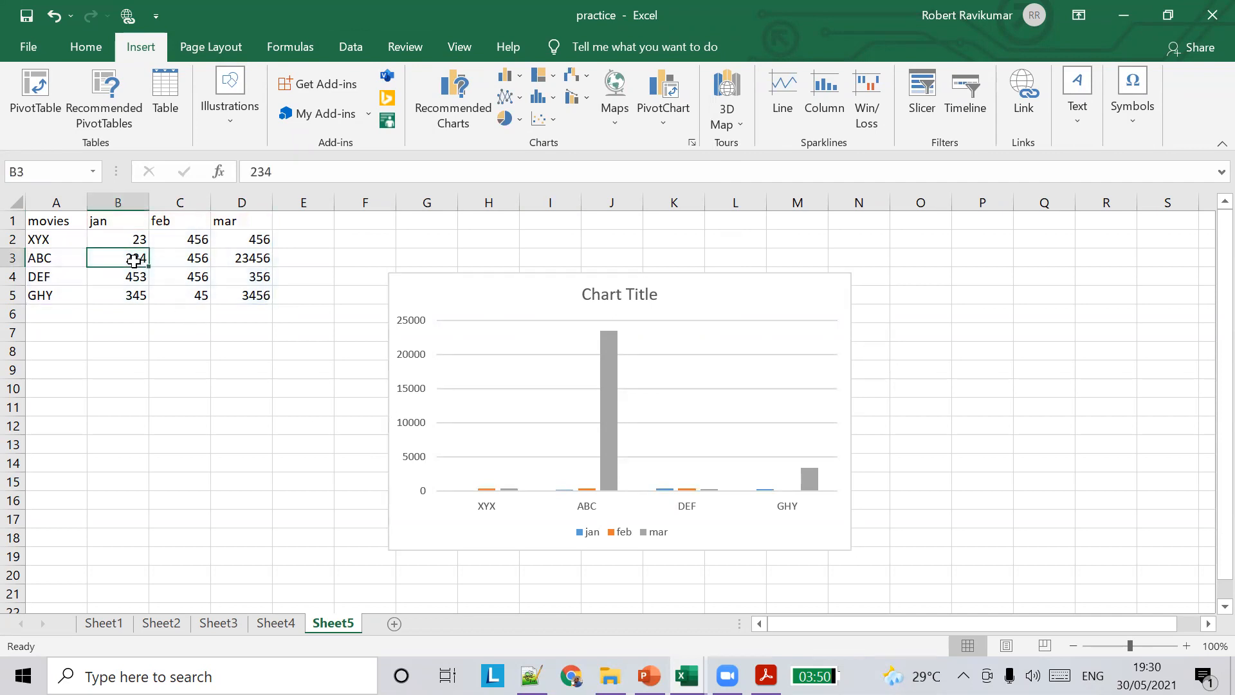
{"action": "left_click", "coordinate": [137, 240]}
{"action": "type", "text": "2323"}
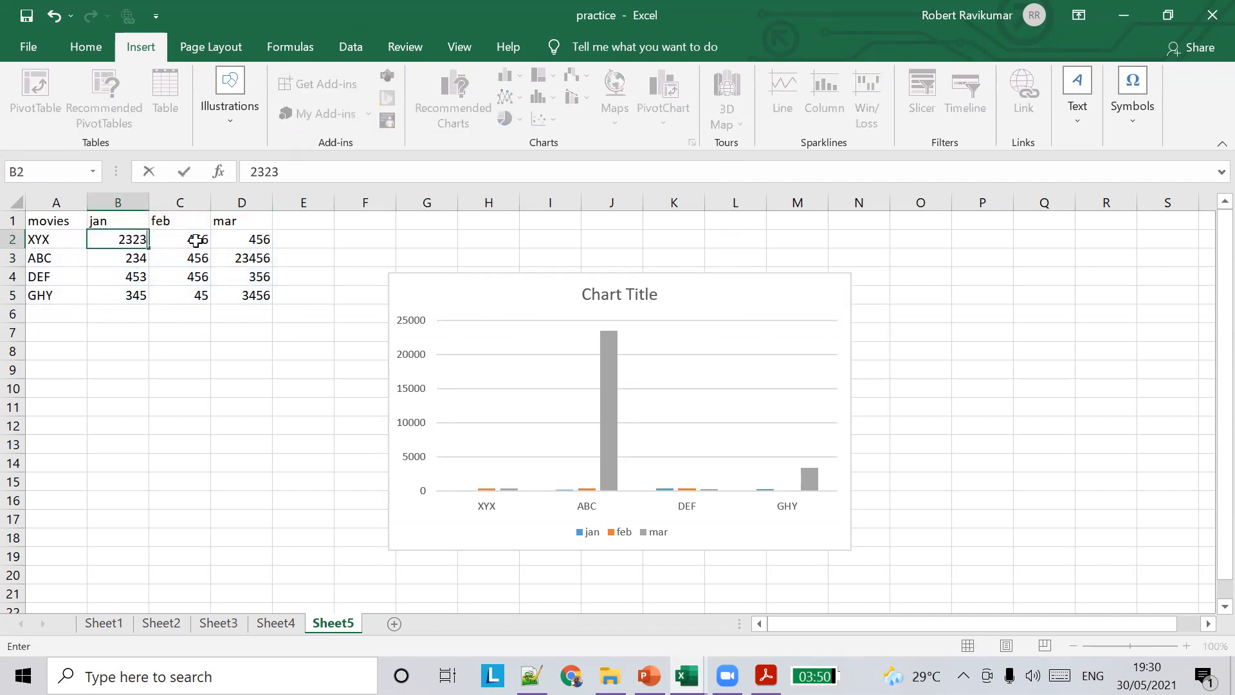
{"action": "key", "text": "BackSpace"}
Step: Set the mar values of ABC in D3 and GHY in D5 to 121
{"action": "left_click", "coordinate": [266, 258]}
{"action": "type", "text": "1212"}
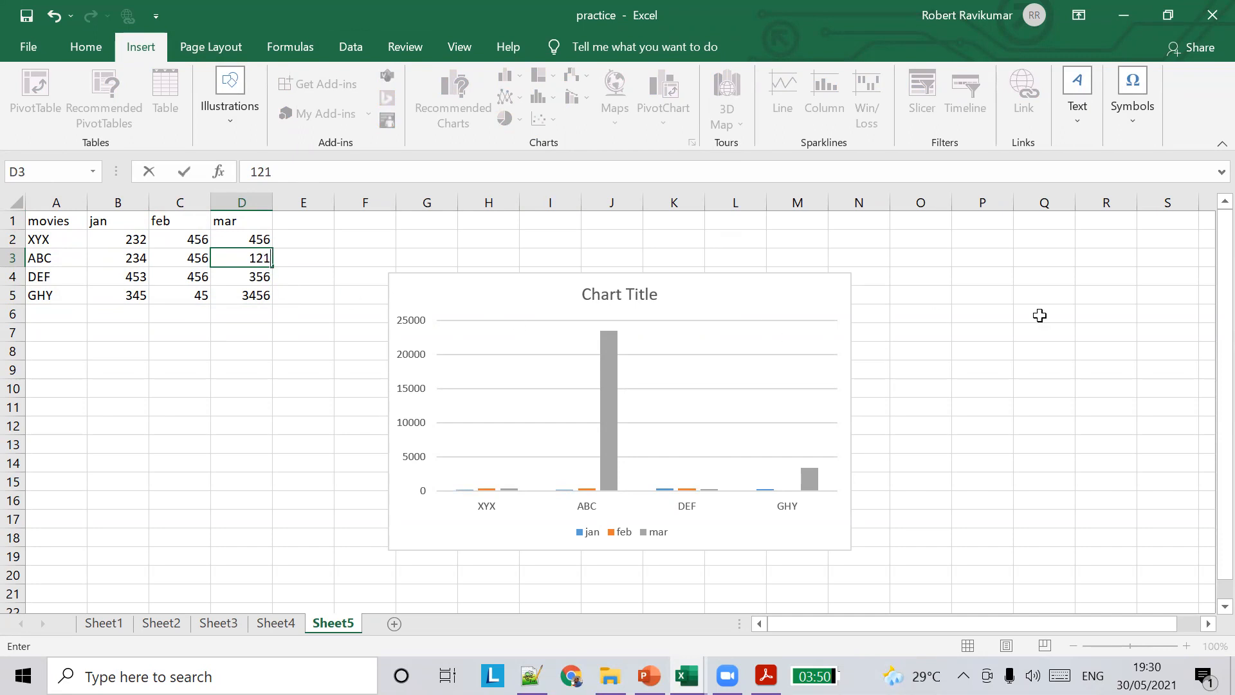
{"action": "key", "text": "Tab"}
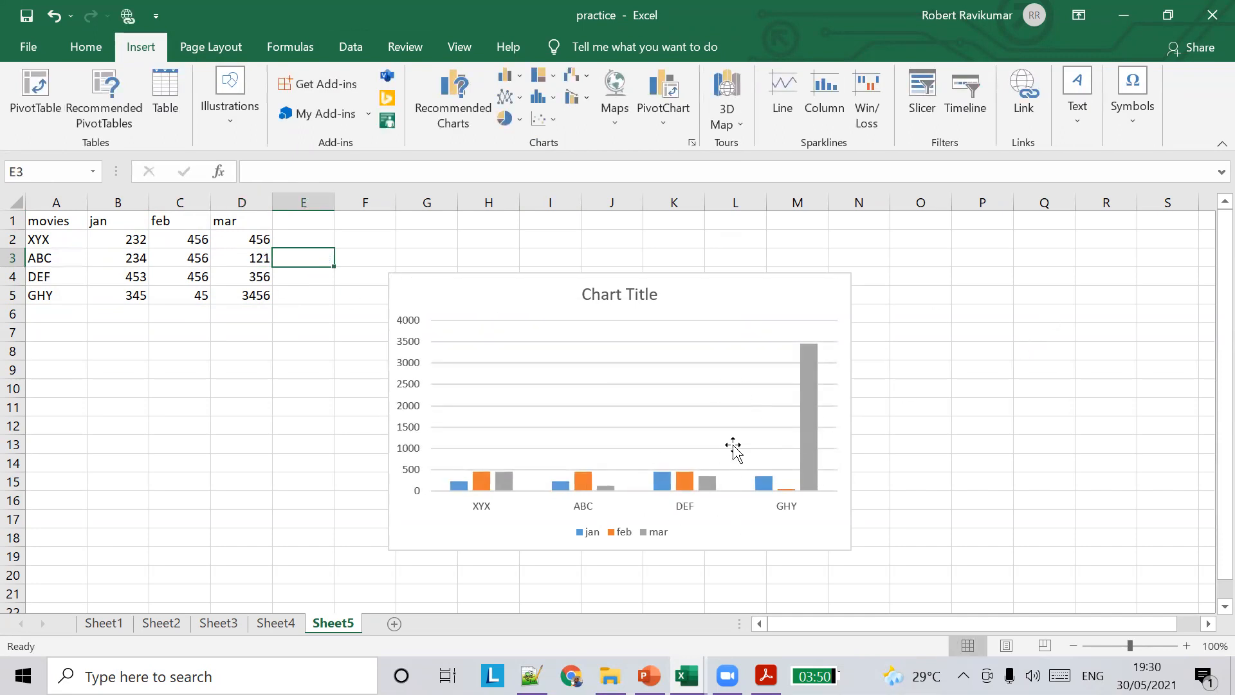
{"action": "left_click", "coordinate": [256, 297]}
{"action": "type", "text": "1212"}
{"action": "key", "text": "BackSpace"}
{"action": "key", "text": "Tab"}
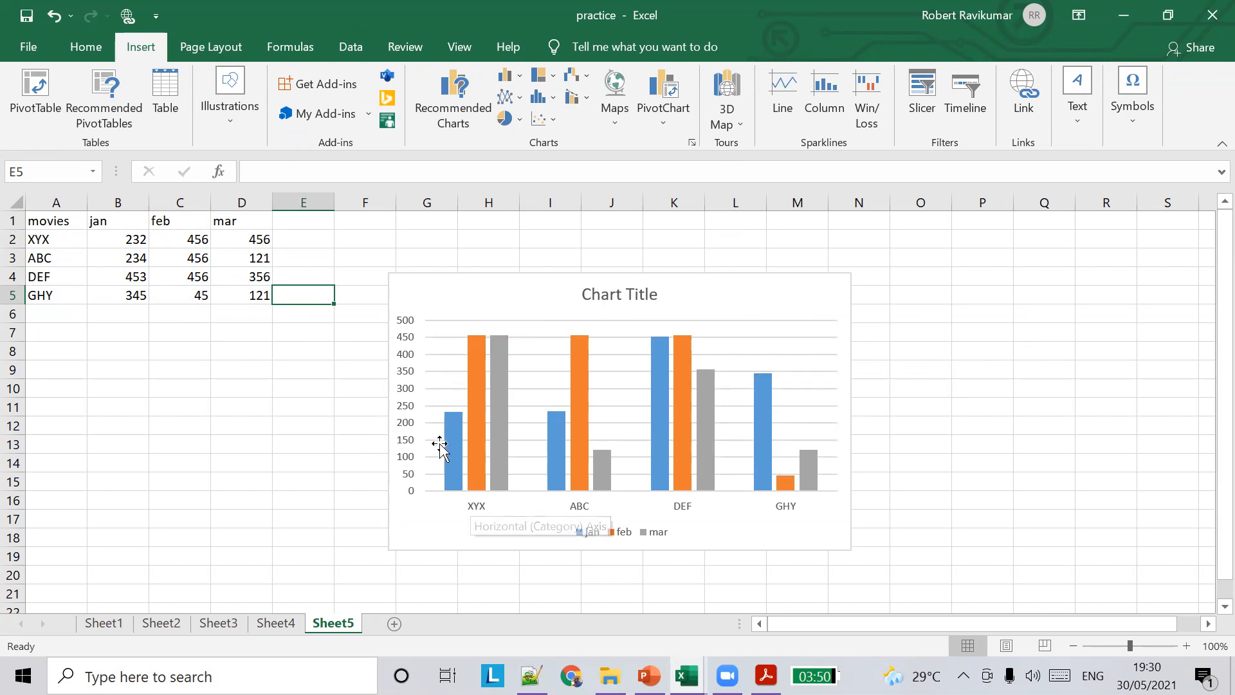
Step: Examine the chart's category axis and select the jan series to see which cells it plots
{"action": "left_click", "coordinate": [499, 505]}
{"action": "left_click", "coordinate": [457, 444]}
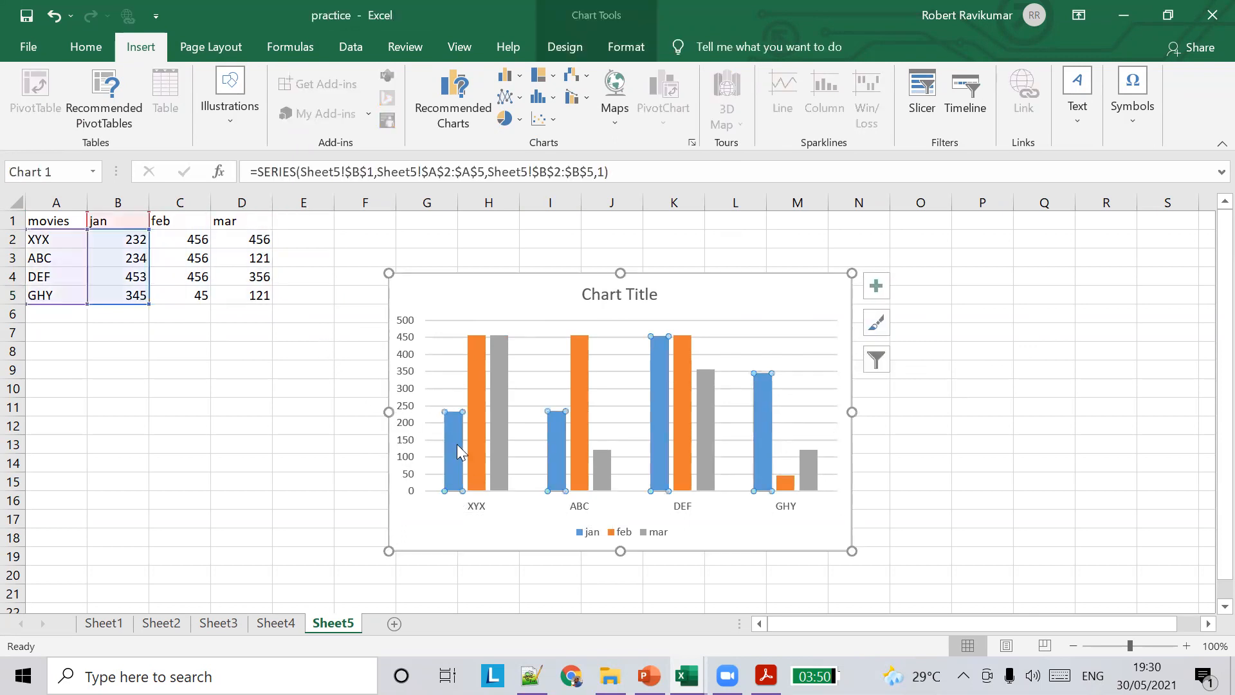
{"action": "left_click", "coordinate": [483, 507]}
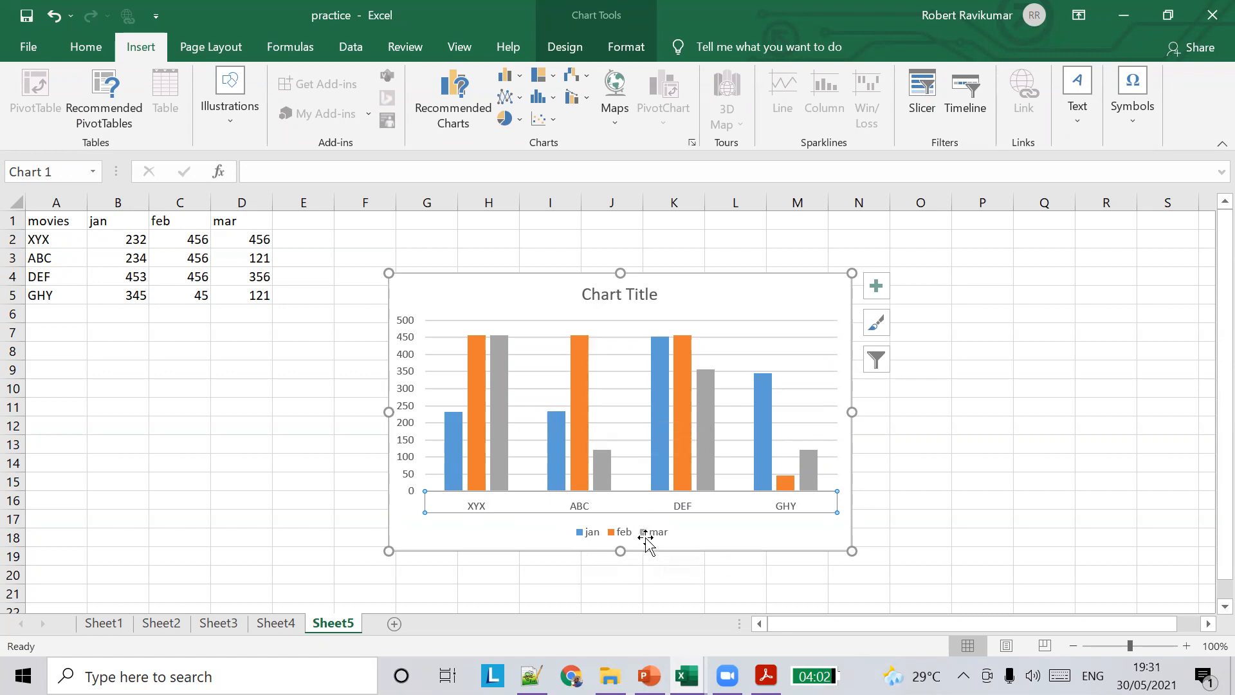
{"action": "key", "text": "alt+Tab"}
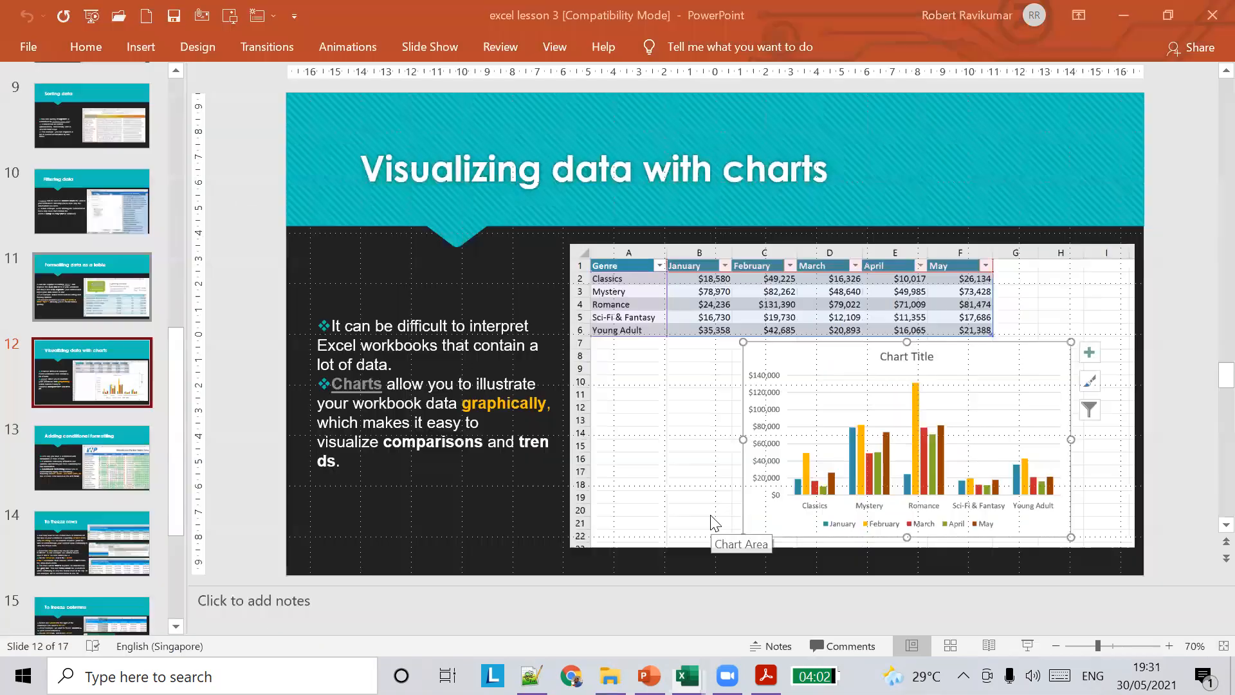
{"action": "key", "text": "alt+Tab"}
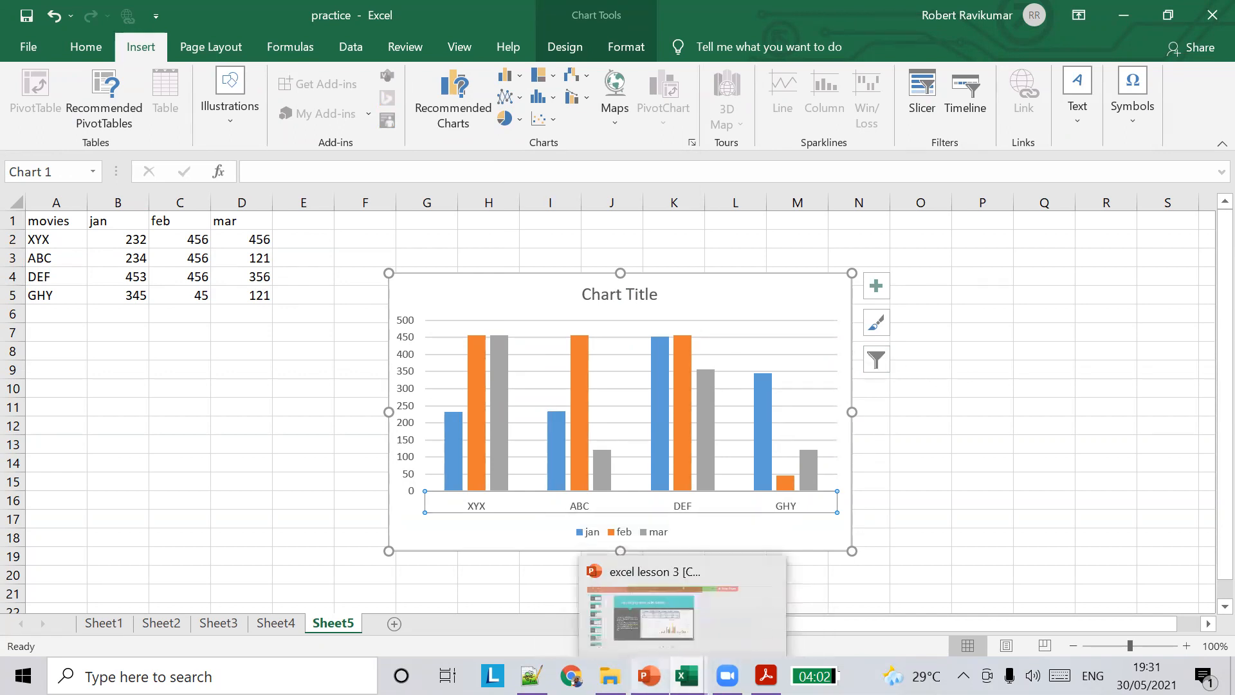
Step: Switch to File Explorer, view the Computer Class Syllabus PDF from the Course Material - FIB Basic Computer Class folder, and close it
{"action": "left_click", "coordinate": [610, 676]}
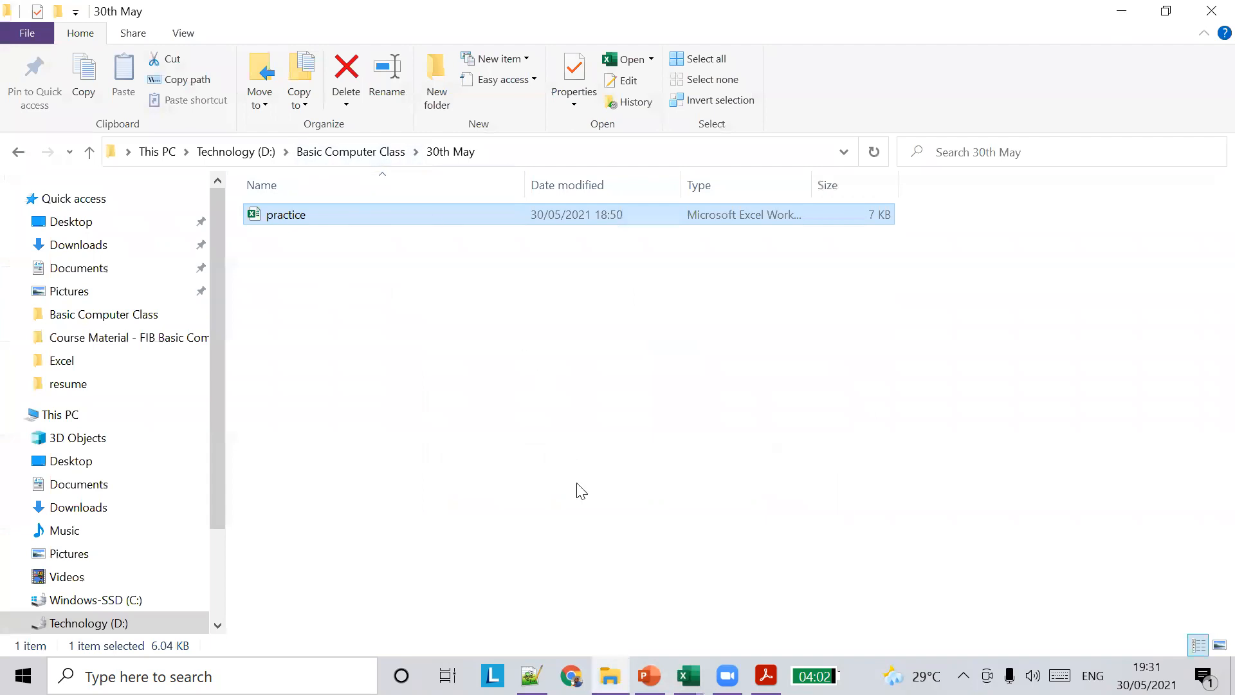
{"action": "left_click", "coordinate": [339, 152]}
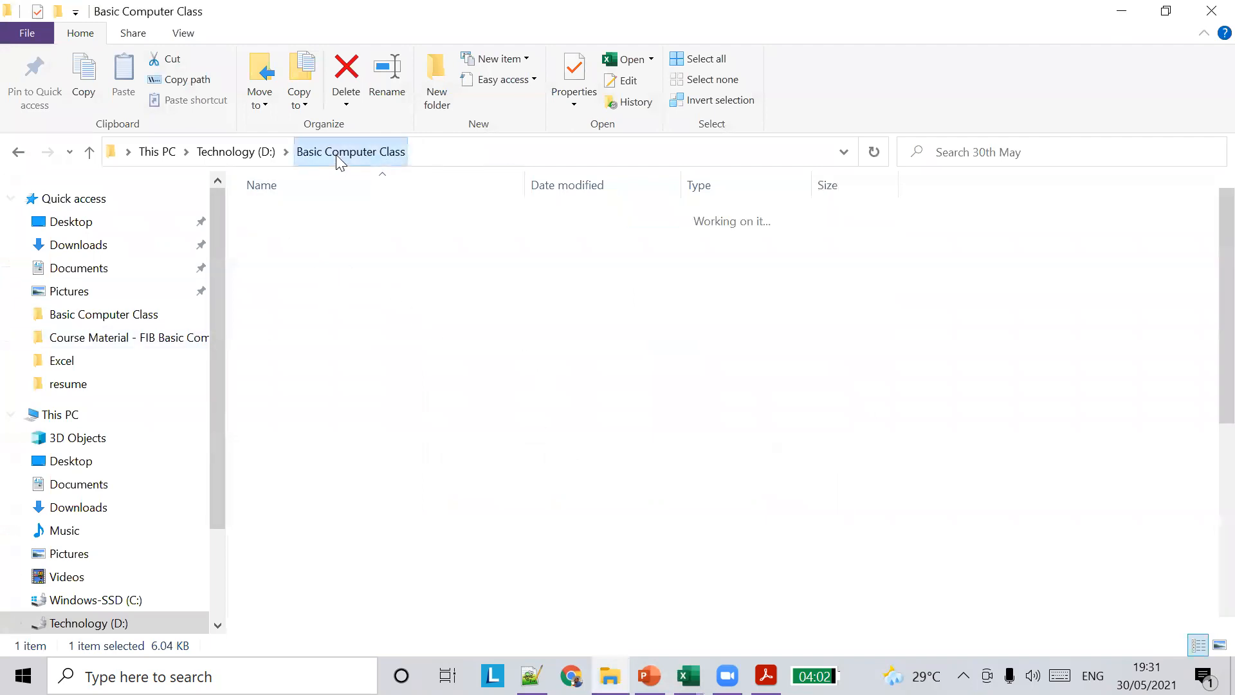
{"action": "scroll", "coordinate": [424, 551], "scroll_direction": "down", "scroll_amount": 4}
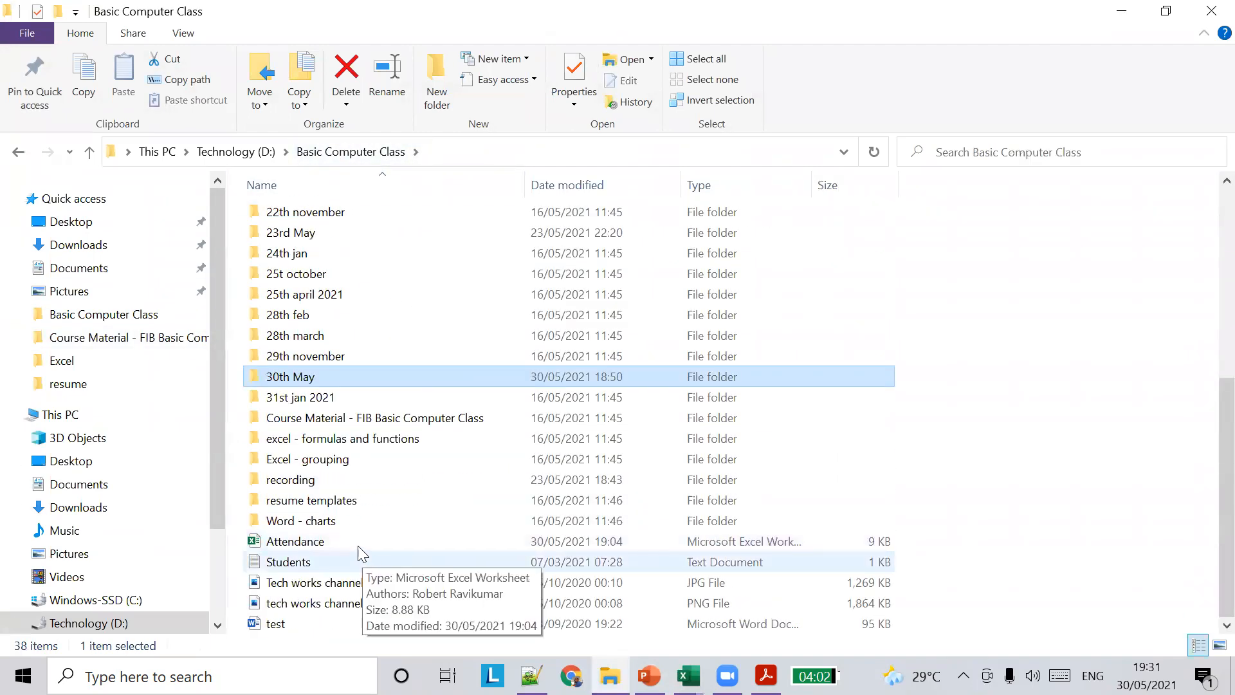
{"action": "double_click", "coordinate": [310, 426]}
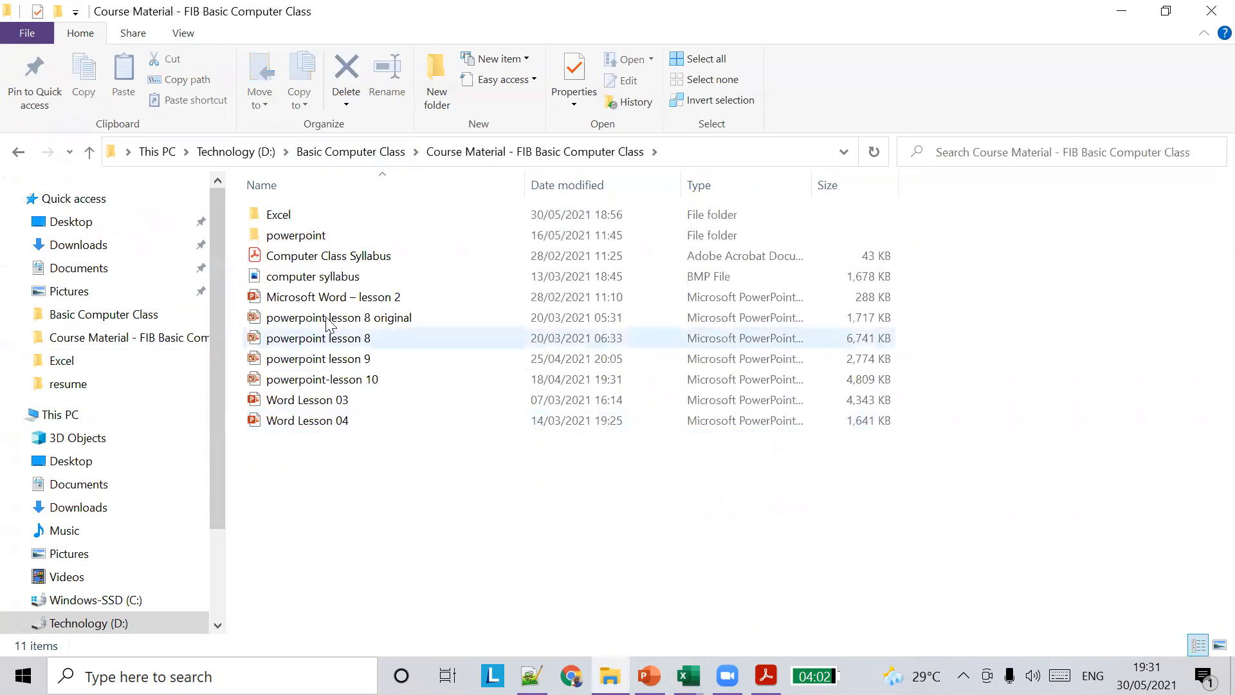
{"action": "double_click", "coordinate": [348, 260]}
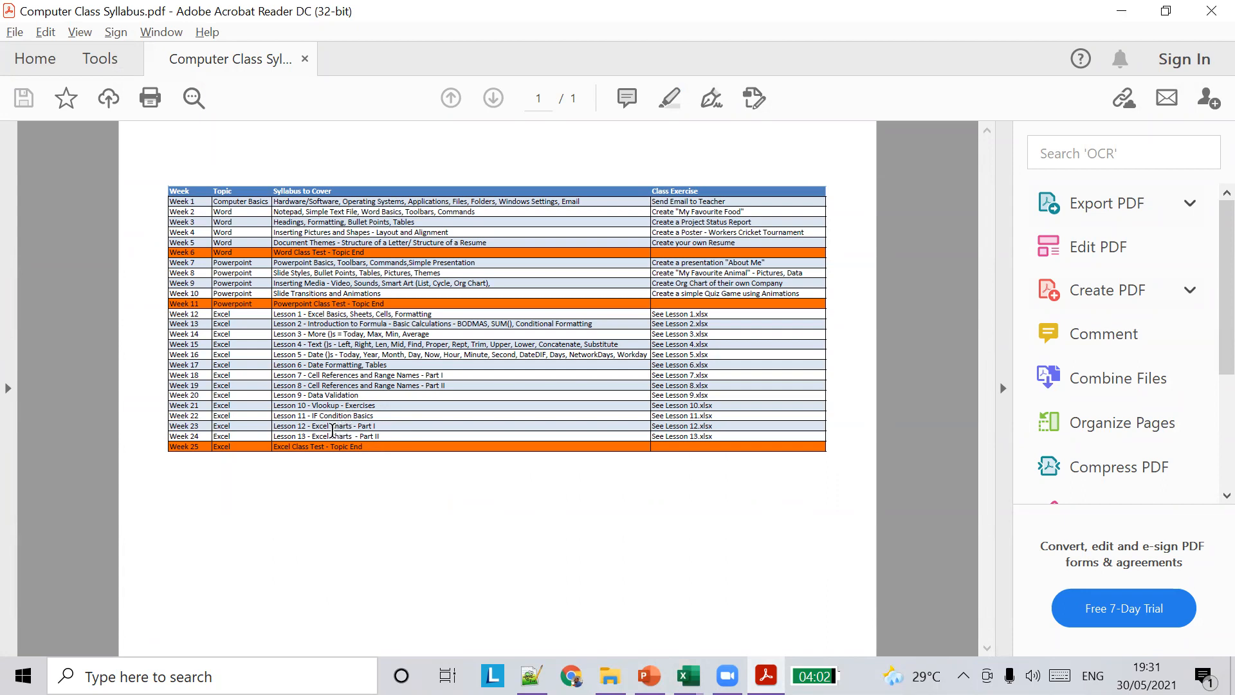
{"action": "left_click", "coordinate": [1210, 13]}
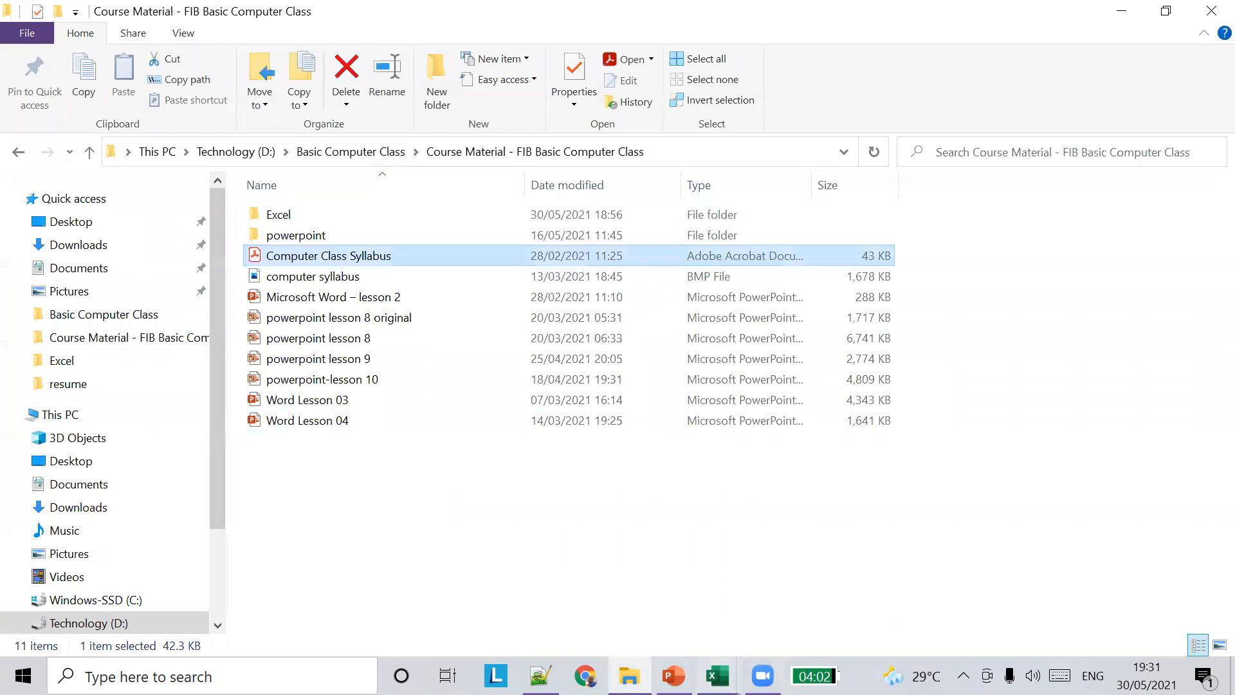
Step: Switch to the PowerPoint lesson and show slide 13, Adding conditional formatting
{"action": "mouse_move", "coordinate": [688, 676]}
{"action": "left_click", "coordinate": [789, 564]}
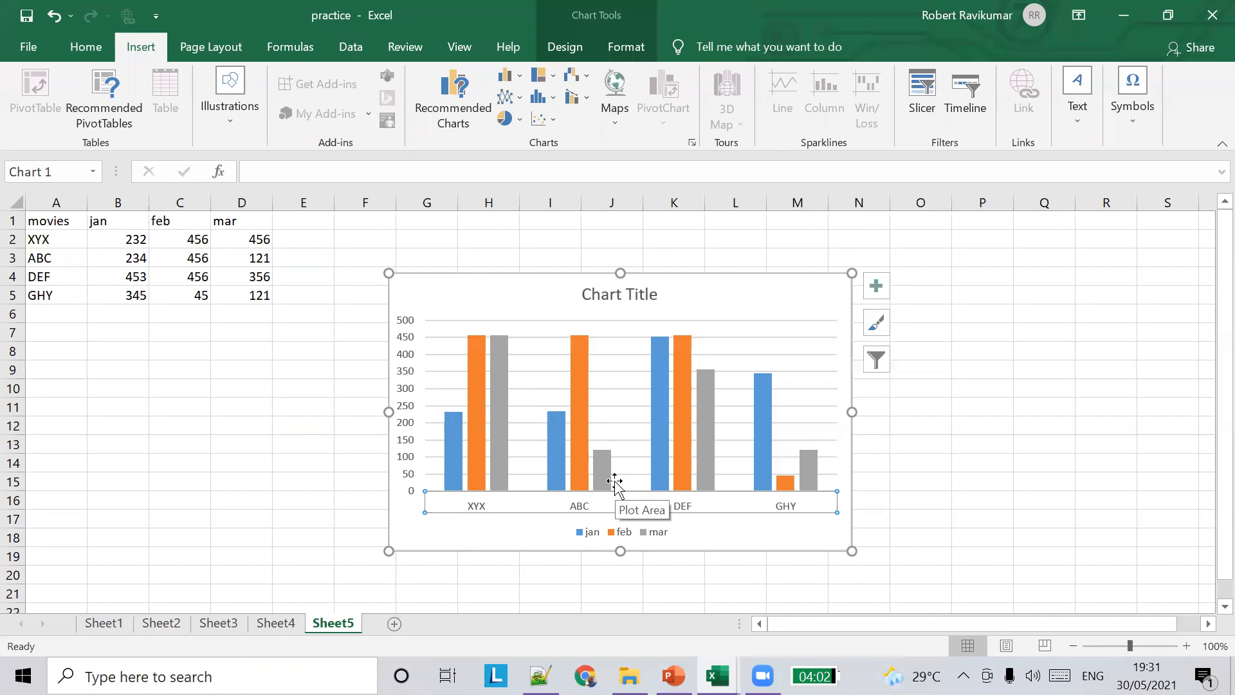
{"action": "left_click", "coordinate": [674, 676]}
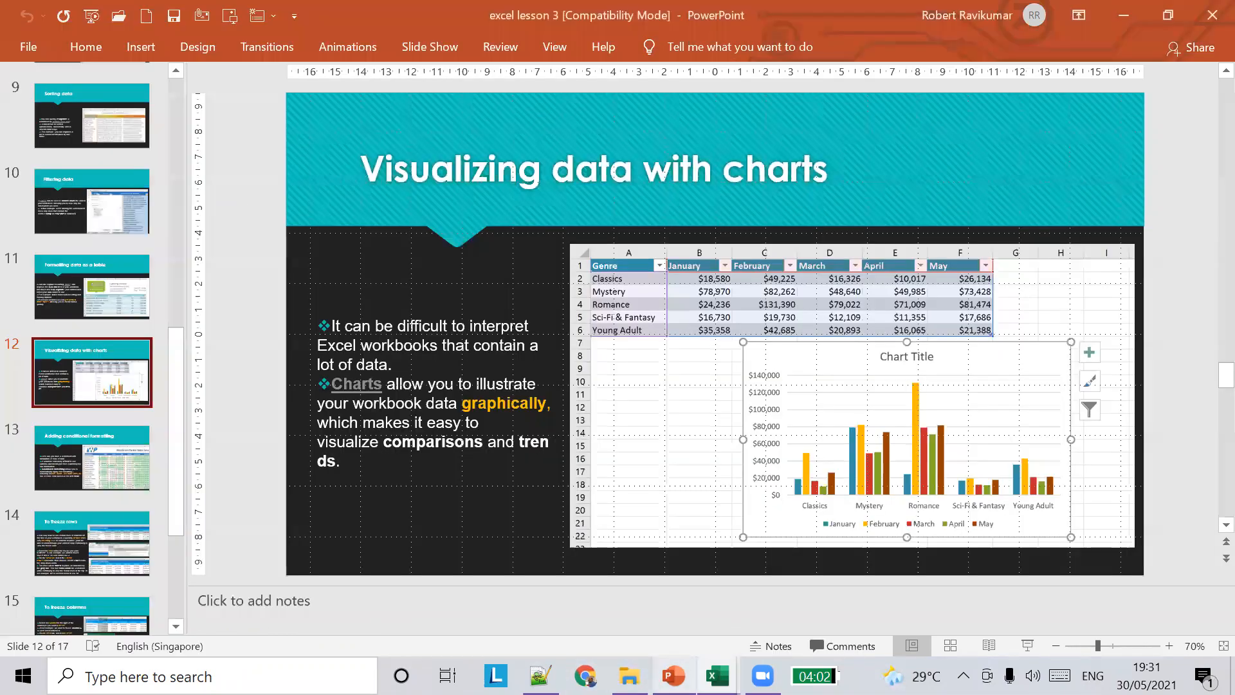
{"action": "left_click", "coordinate": [65, 470]}
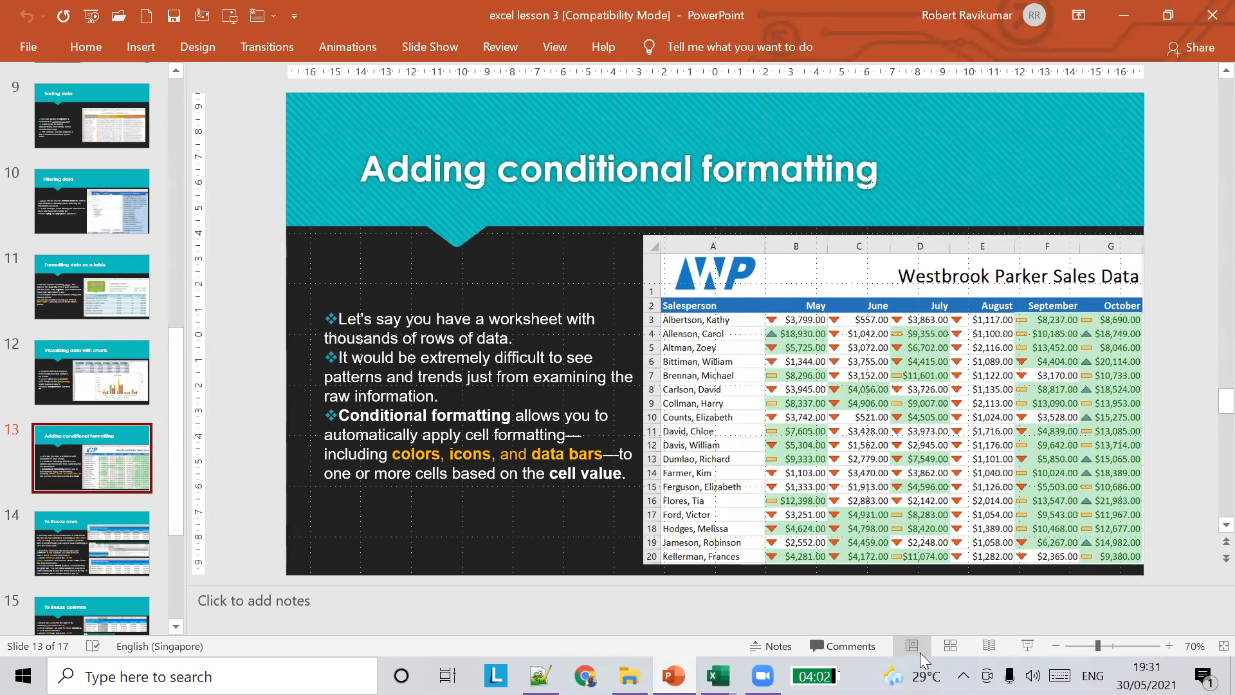
Step: Switch to the Excel practice workbook and delete the stacked empty charts titled "tv 655" on Sheet4
{"action": "mouse_move", "coordinate": [718, 675]}
{"action": "left_click", "coordinate": [756, 614]}
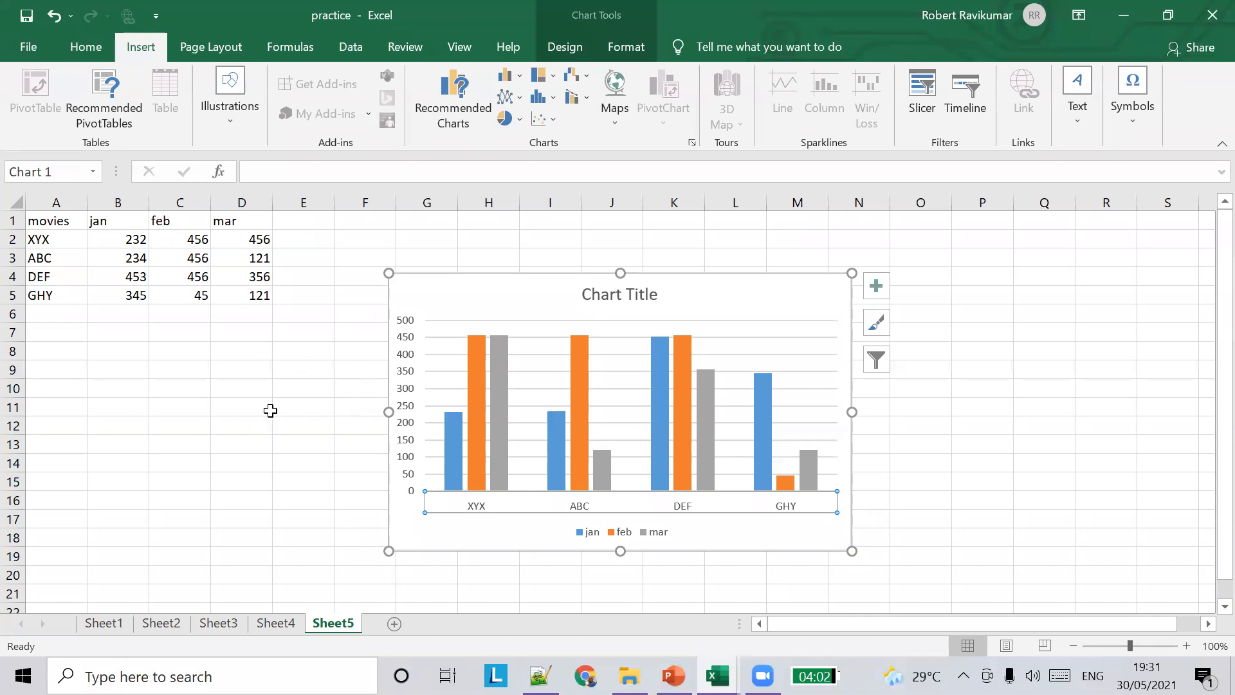
{"action": "left_click", "coordinate": [274, 623]}
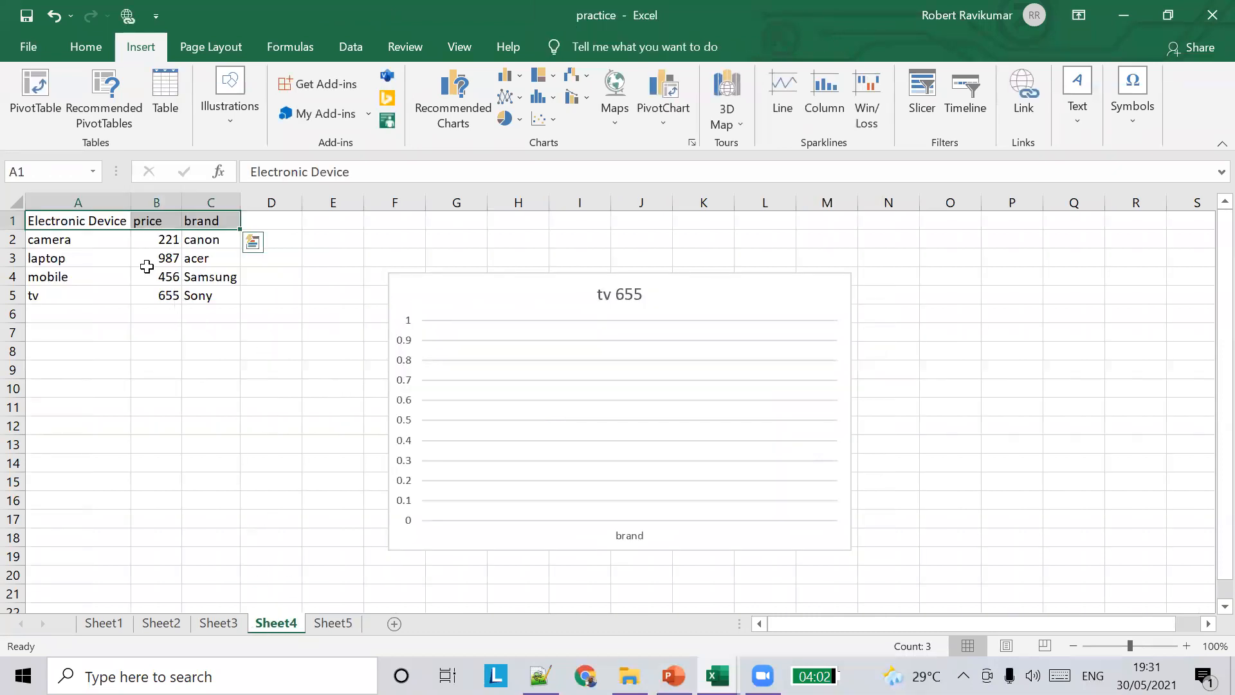
{"action": "left_click", "coordinate": [170, 257]}
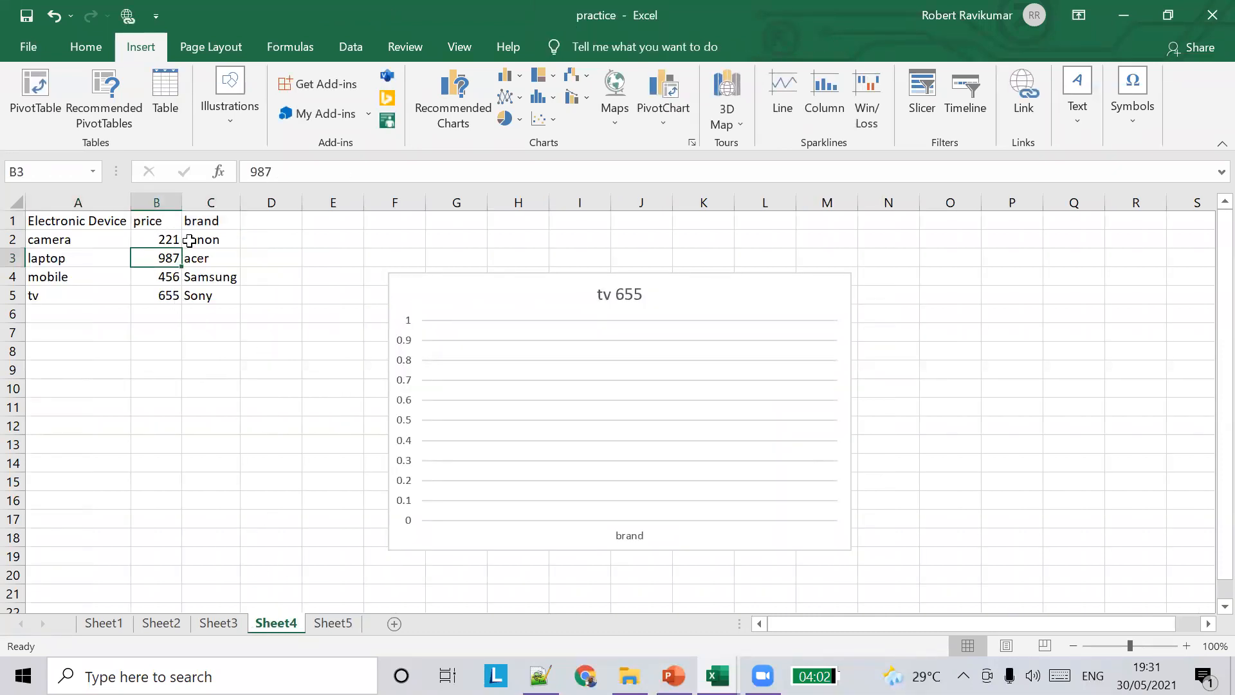
{"action": "left_click", "coordinate": [245, 203]}
{"action": "left_click", "coordinate": [587, 362]}
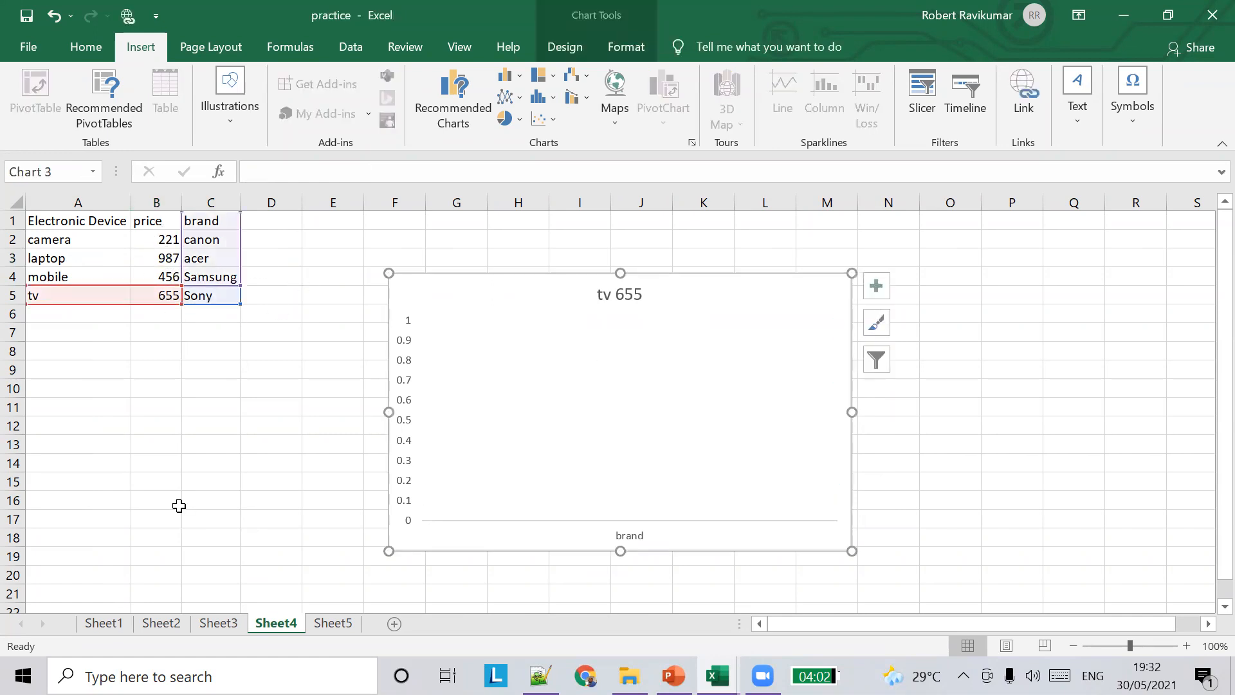
{"action": "key", "text": "Escape"}
{"action": "left_click", "coordinate": [599, 345]}
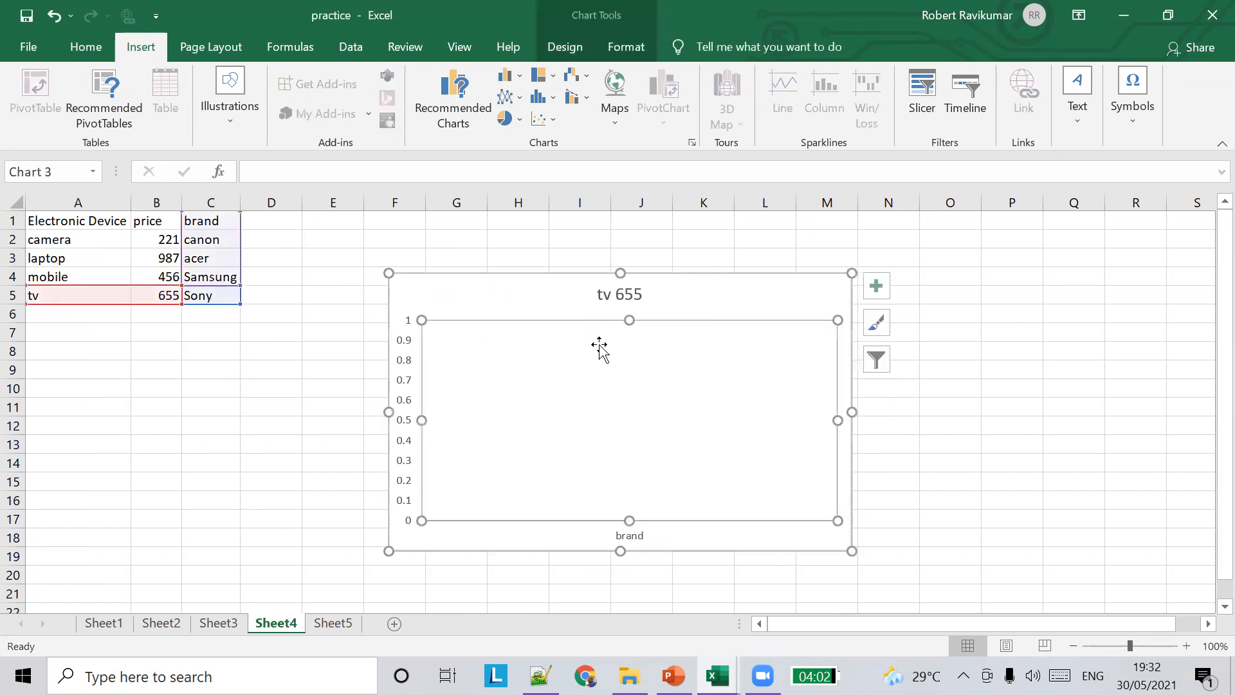
{"action": "right_click", "coordinate": [599, 345]}
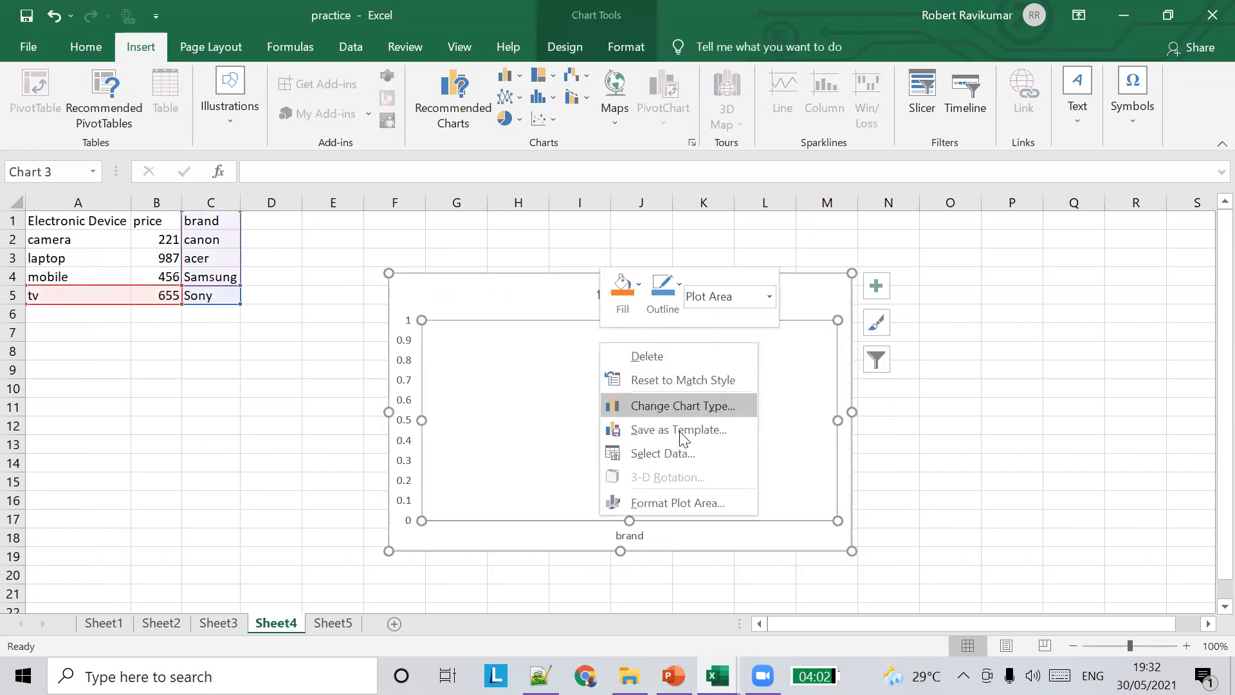
{"action": "left_click", "coordinate": [684, 354]}
{"action": "left_click", "coordinate": [442, 283]}
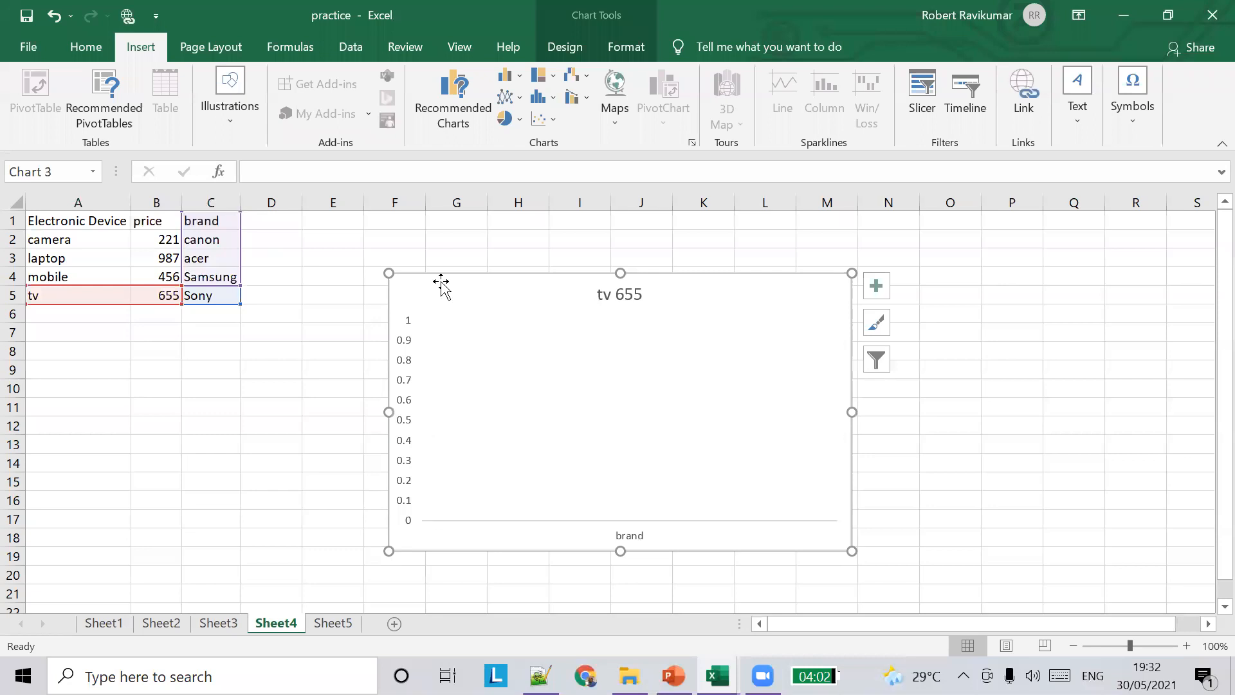
{"action": "key", "text": "Delete"}
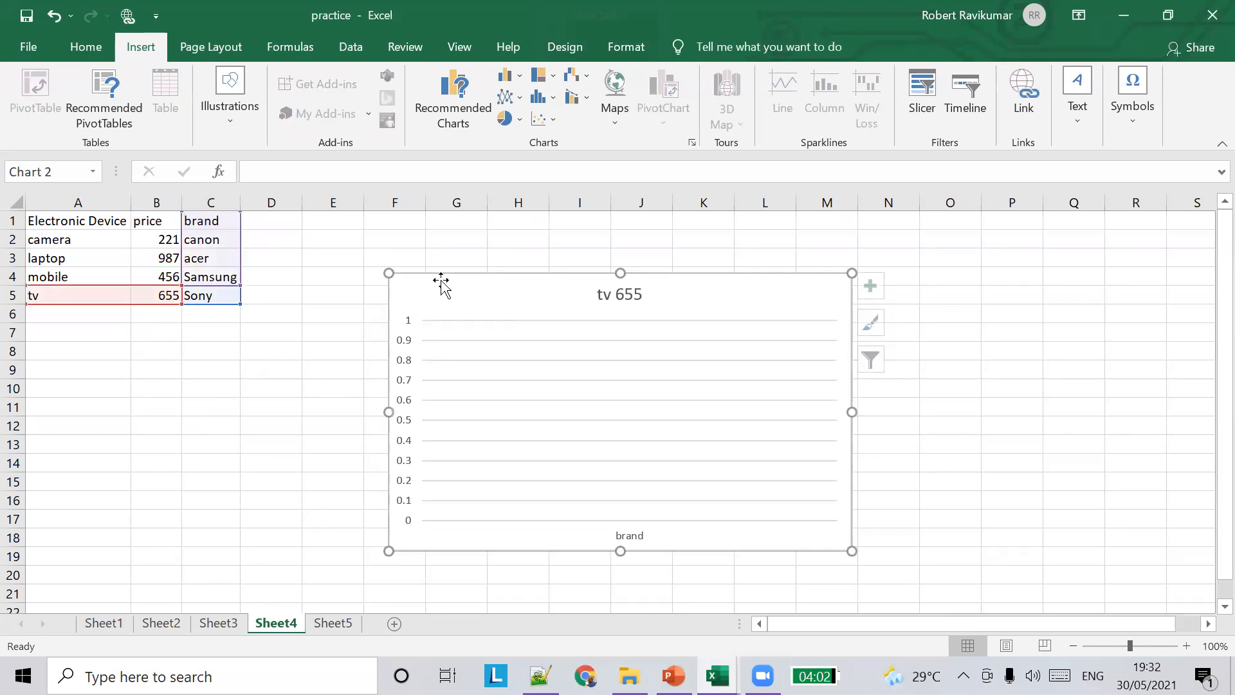
{"action": "left_click", "coordinate": [441, 283]}
{"action": "key", "text": "Delete"}
Step: Clear the laptop's price in cell B3 and set it to 23
{"action": "key", "text": "Delete"}
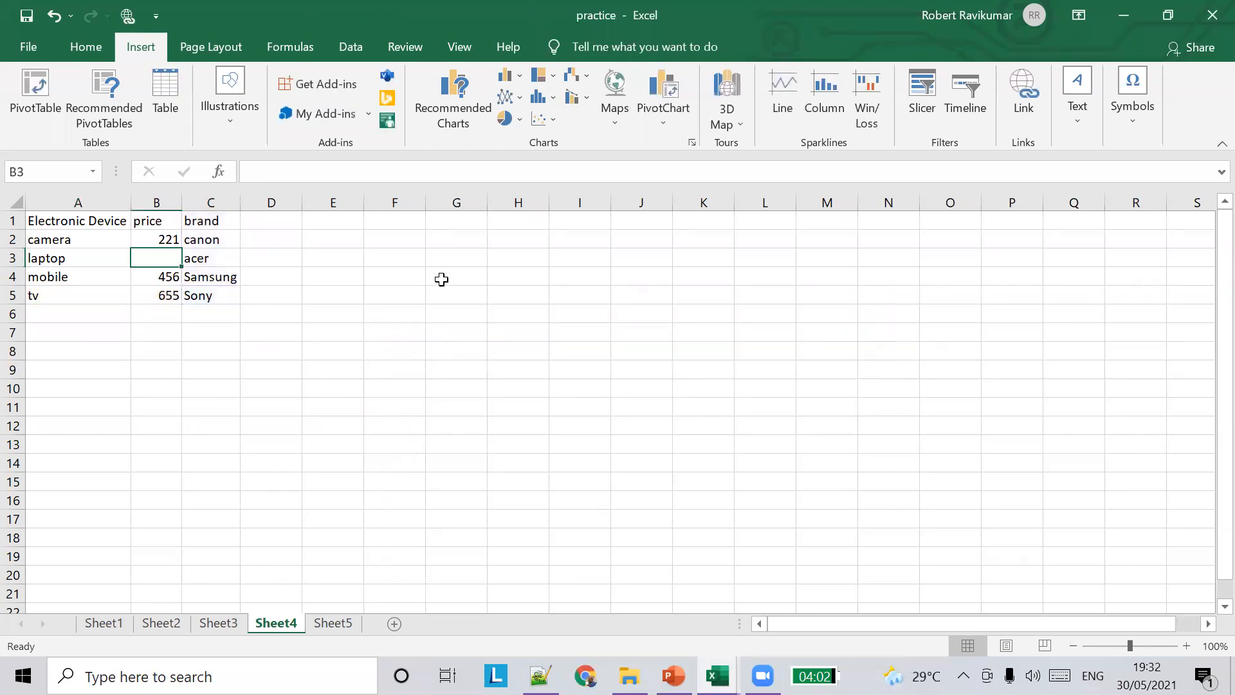
{"action": "type", "text": "23"}
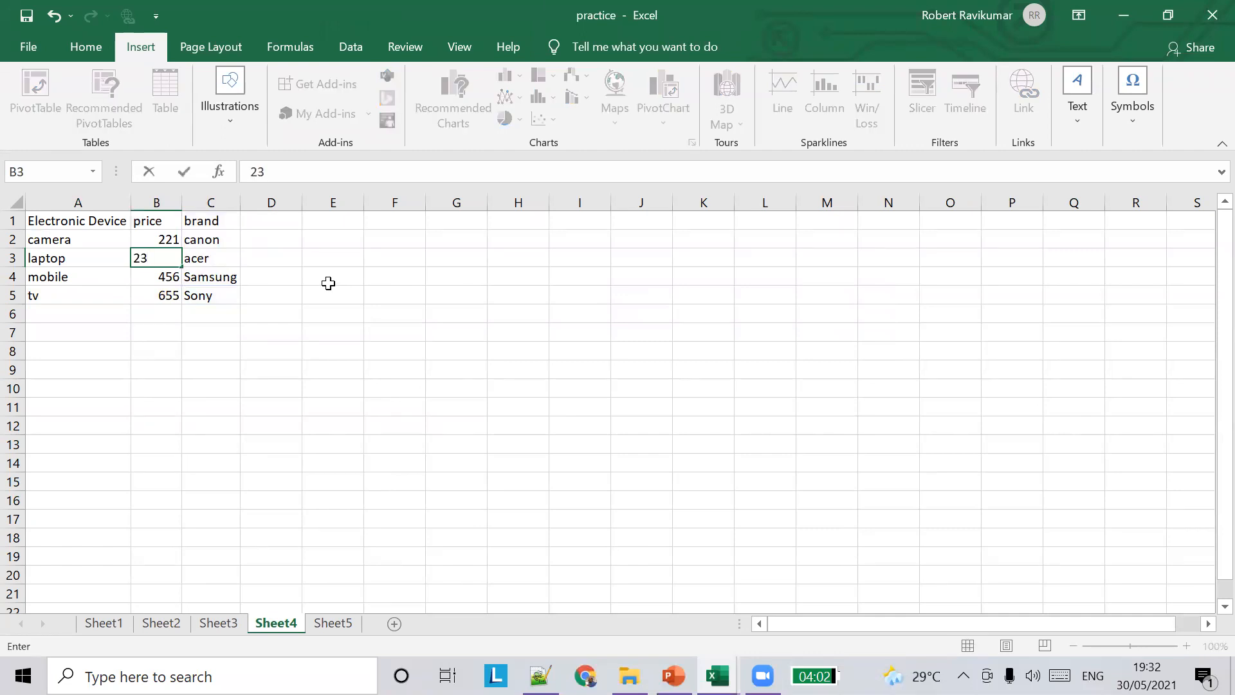
{"action": "left_click", "coordinate": [330, 282]}
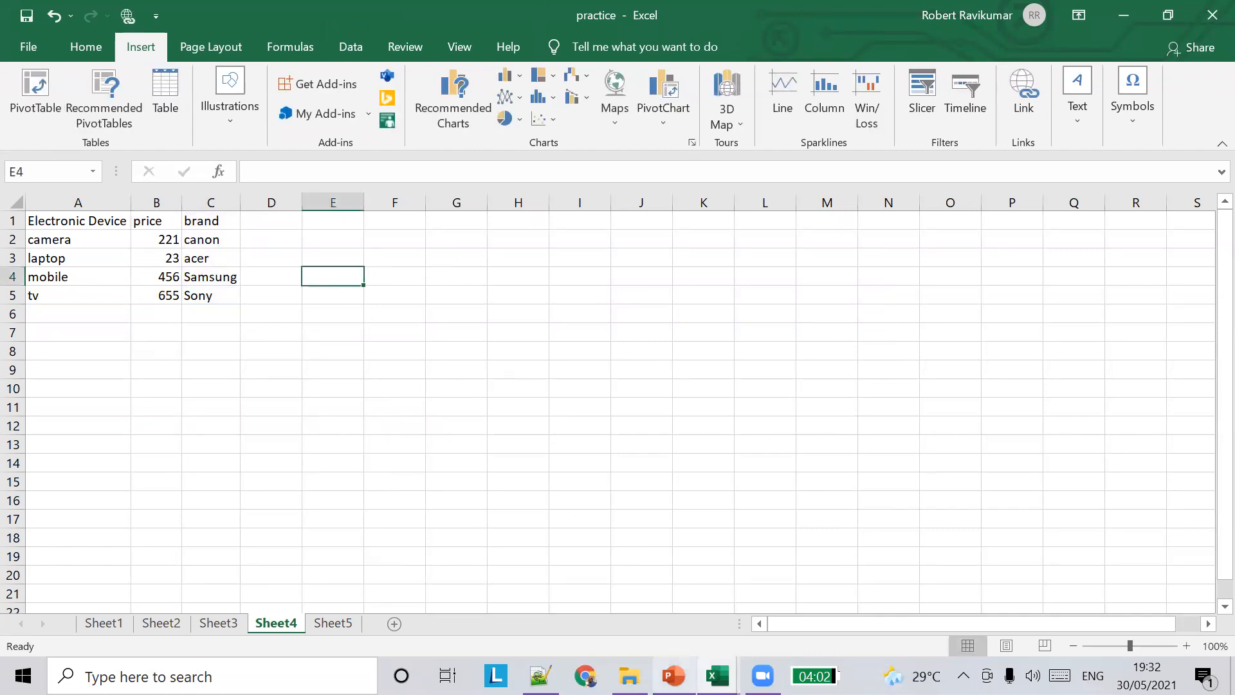
Step: Check the Adding conditional formatting slide in PowerPoint and return to the Excel workbook
{"action": "left_click", "coordinate": [673, 676]}
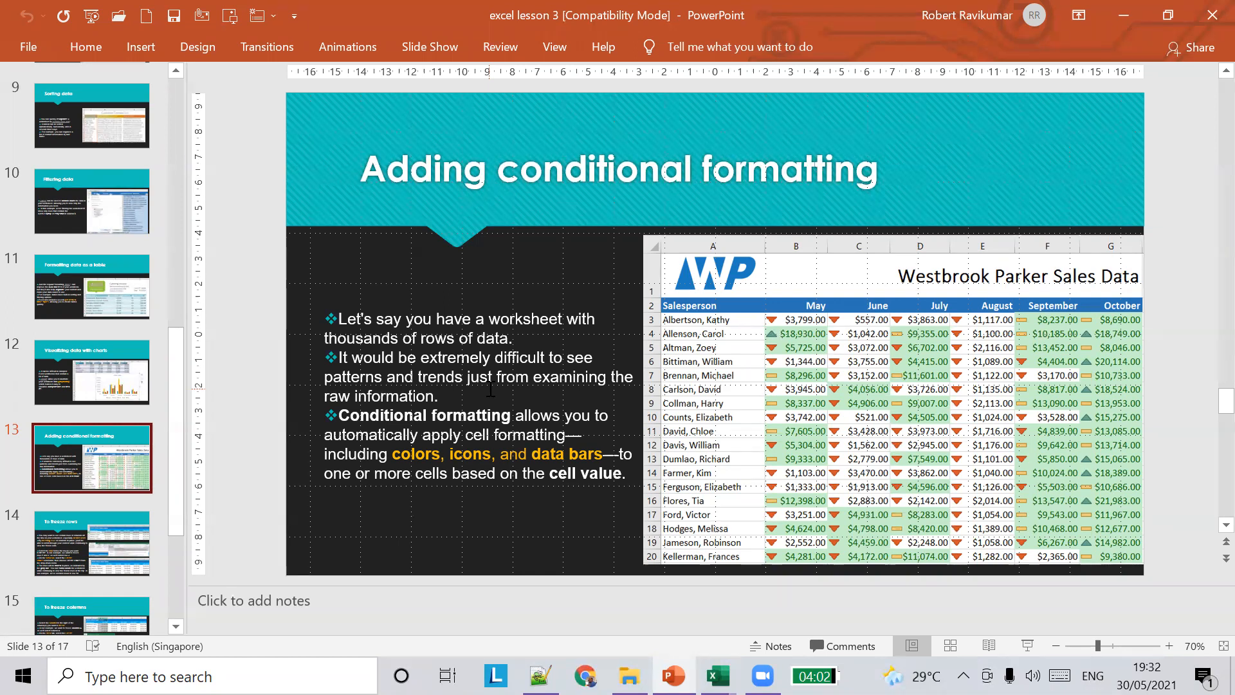
{"action": "key", "text": "alt+Tab"}
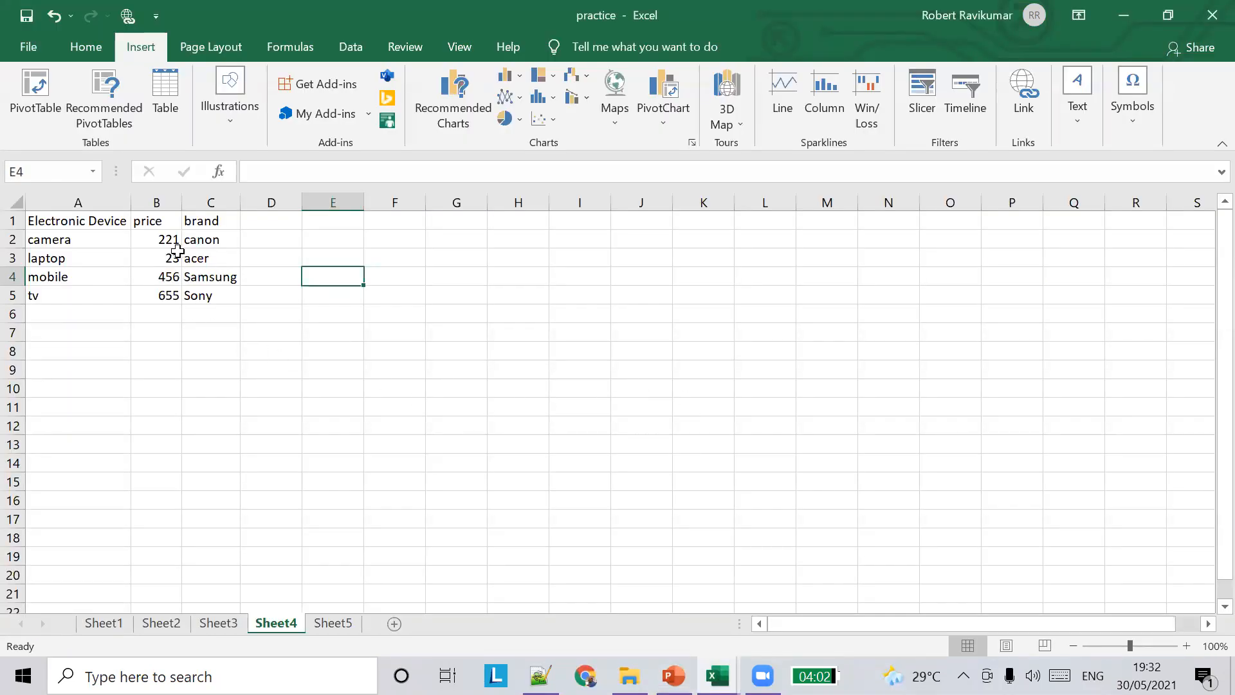
Step: Set the laptop's price in cell B3 to 1234
{"action": "left_click", "coordinate": [156, 242]}
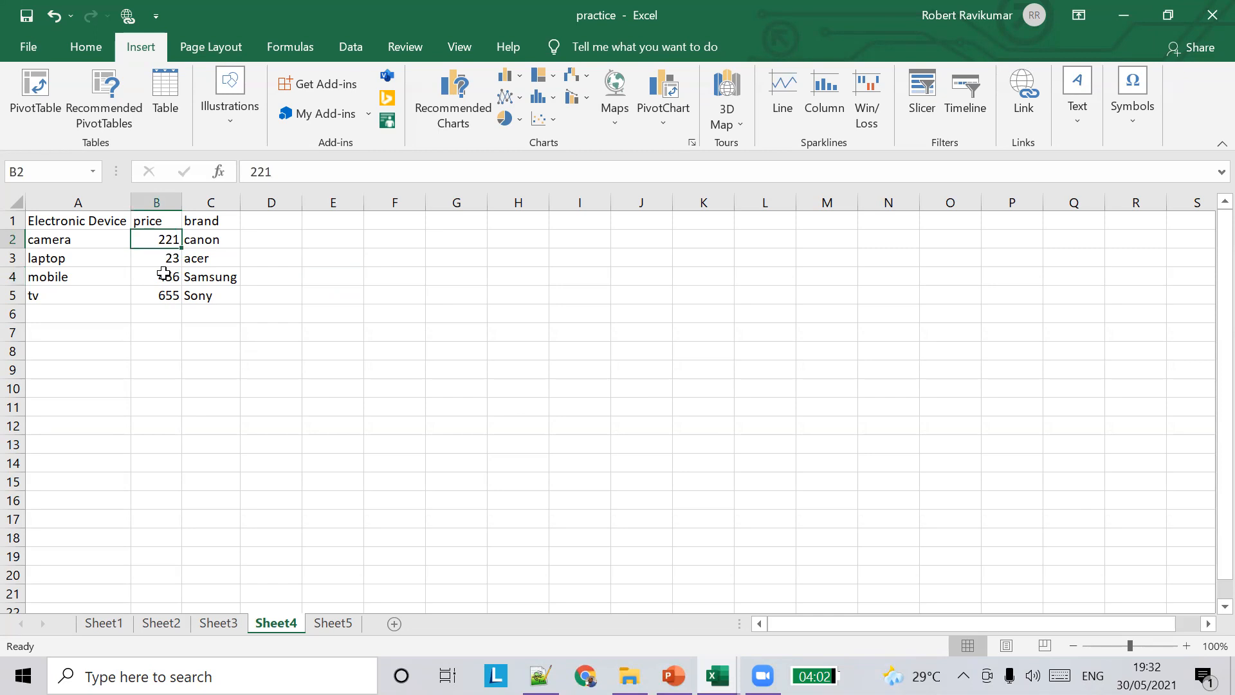
{"action": "left_click", "coordinate": [166, 257]}
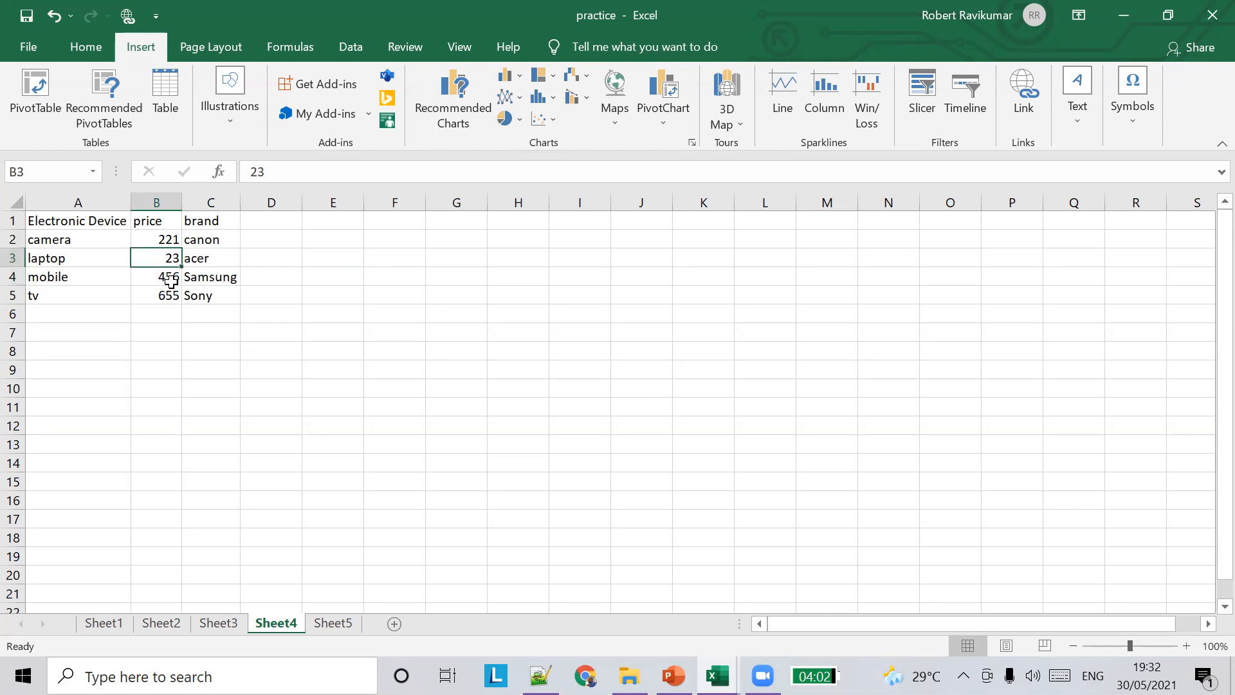
{"action": "type", "text": "1234"}
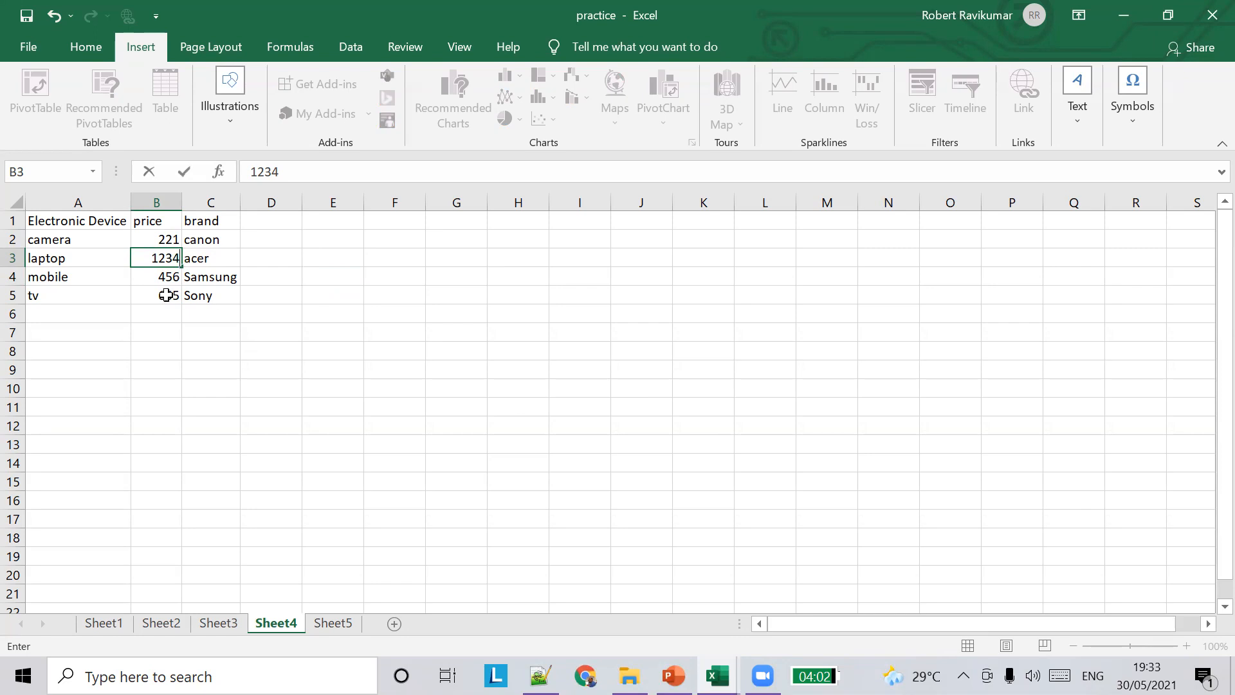
Step: Add fan, table and chair below tv in cells A6 to A8
{"action": "left_click", "coordinate": [84, 314]}
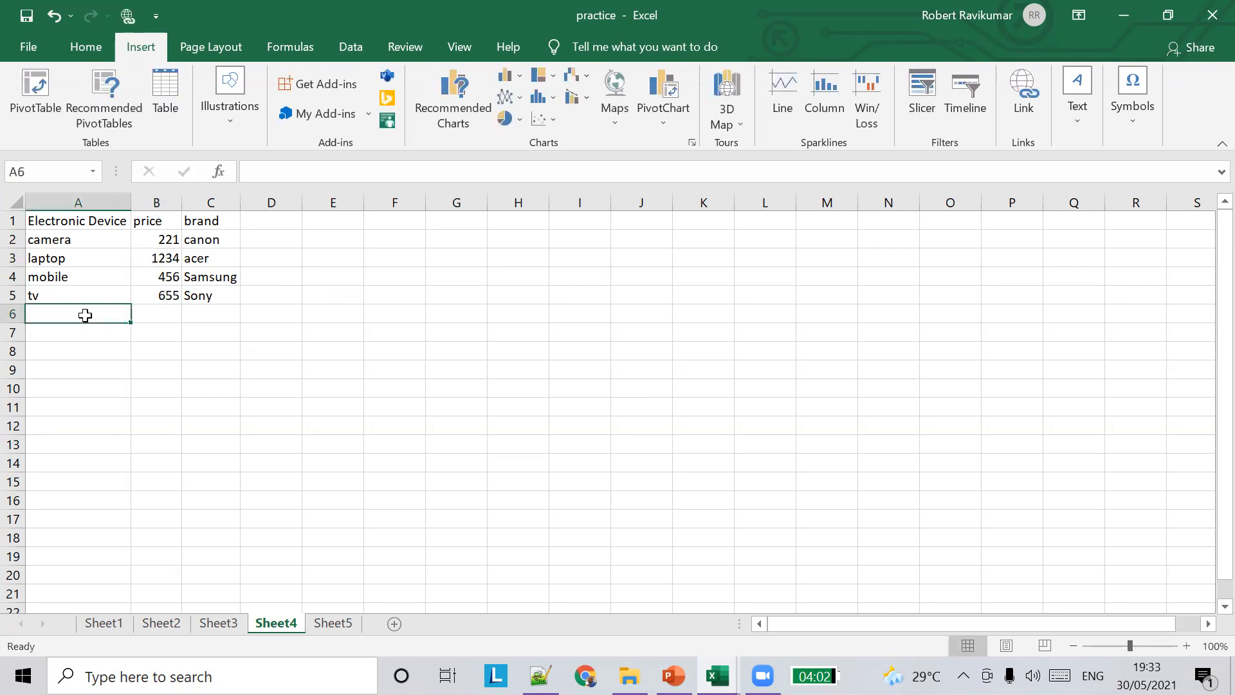
{"action": "type", "text": "cha"}
{"action": "key", "text": "BackSpace"}
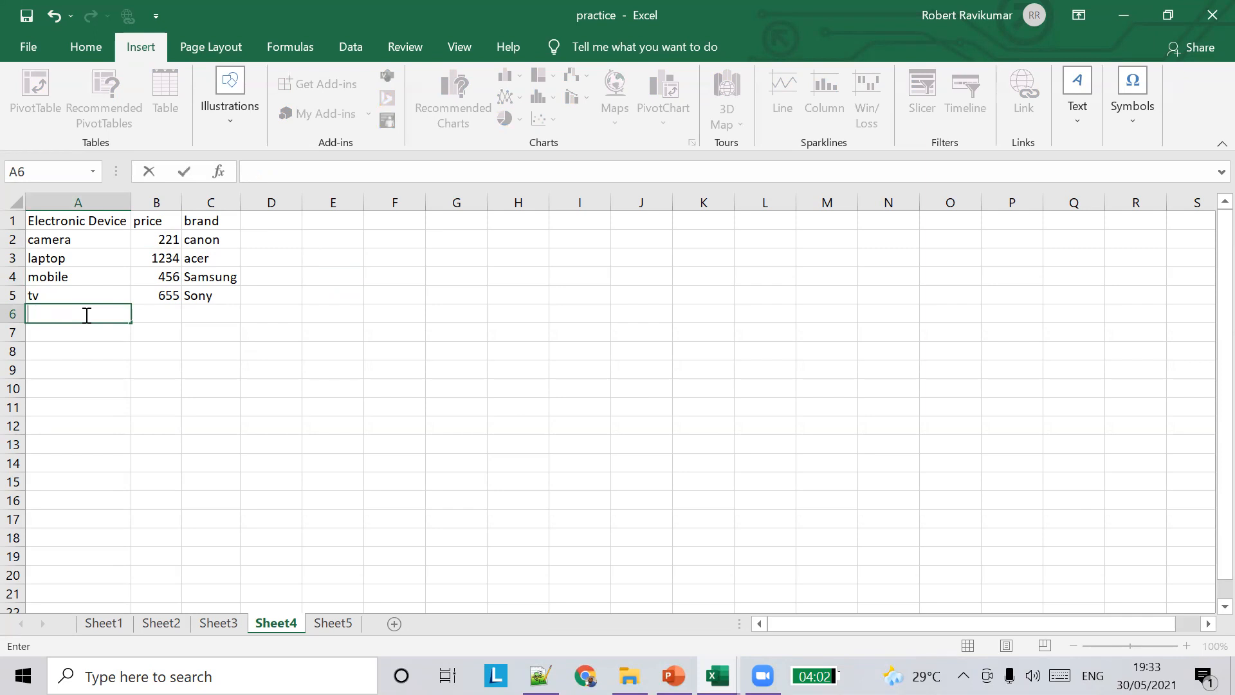
{"action": "type", "text": "fan"}
{"action": "key", "text": "Up"}
{"action": "key", "text": "Down"}
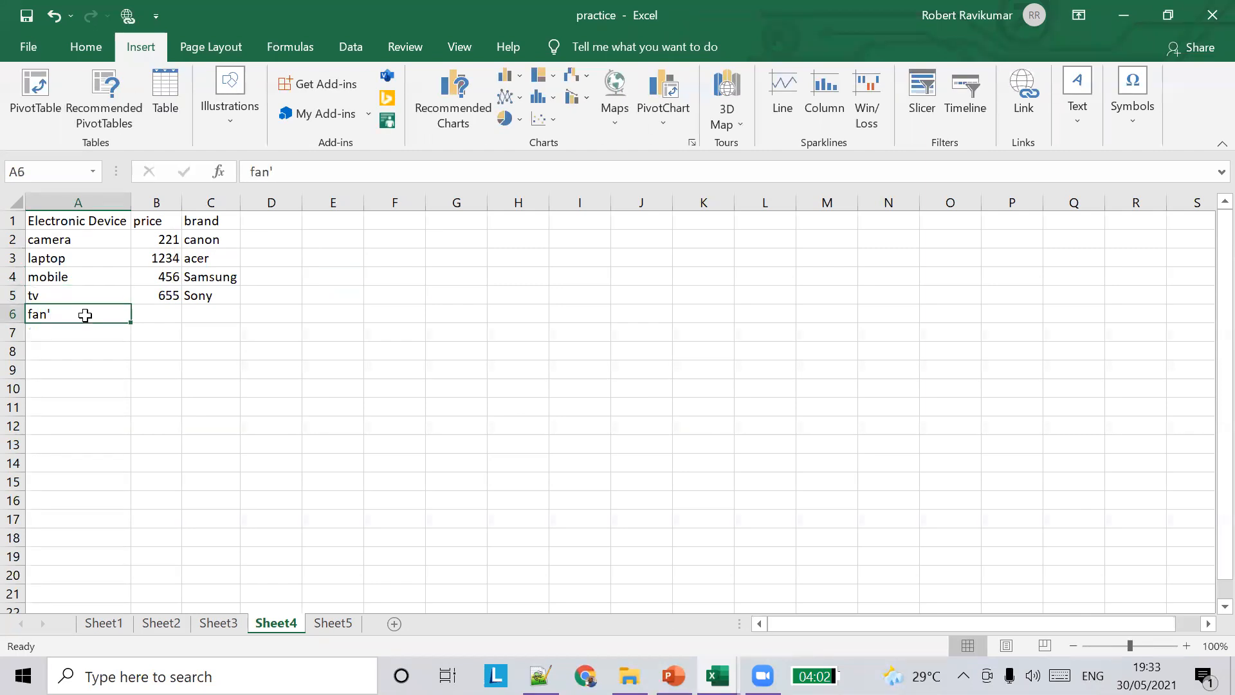
{"action": "type", "text": "\\"}
{"action": "type", "text": "fan"}
{"action": "key", "text": "Return"}
{"action": "type", "text": "tabl;e"}
{"action": "key", "text": "BackSpace"}
{"action": "key", "text": "BackSpace"}
{"action": "type", "text": "e"}
{"action": "key", "text": "Return"}
{"action": "type", "text": "chari"}
{"action": "key", "text": "BackSpace"}
{"action": "key", "text": "BackSpace"}
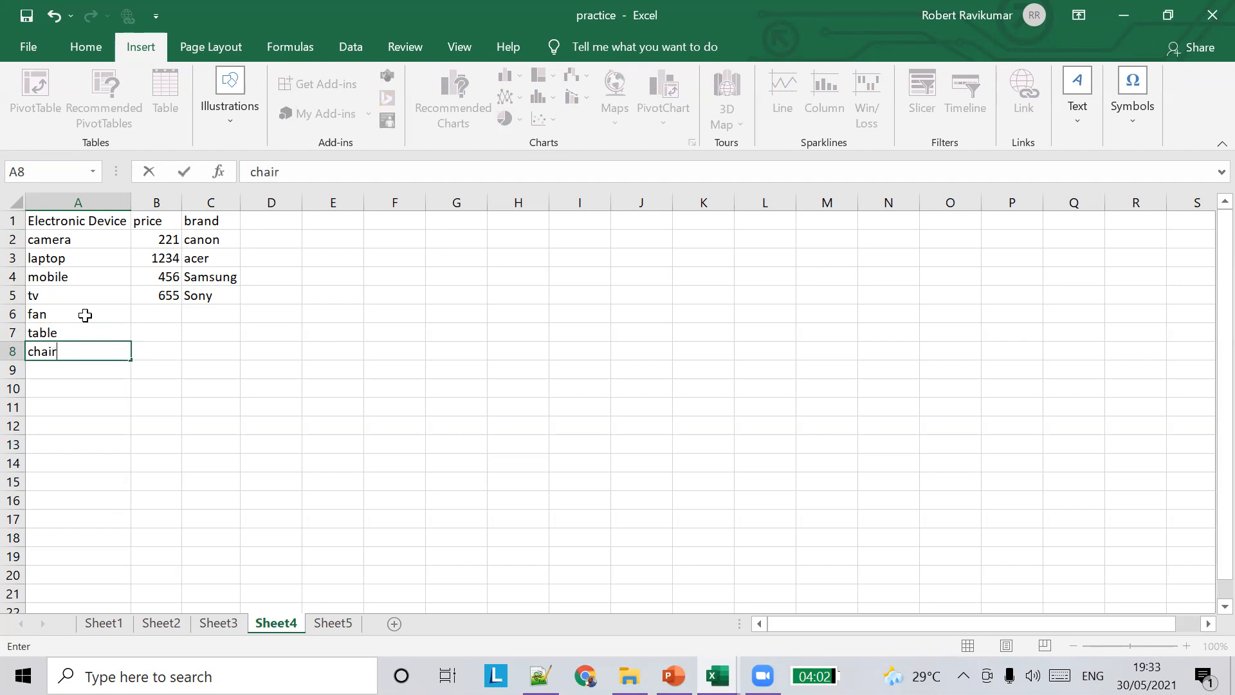
Step: Clear the Electronic Device heading in cell A1, leaving the cell empty
{"action": "left_click", "coordinate": [94, 221]}
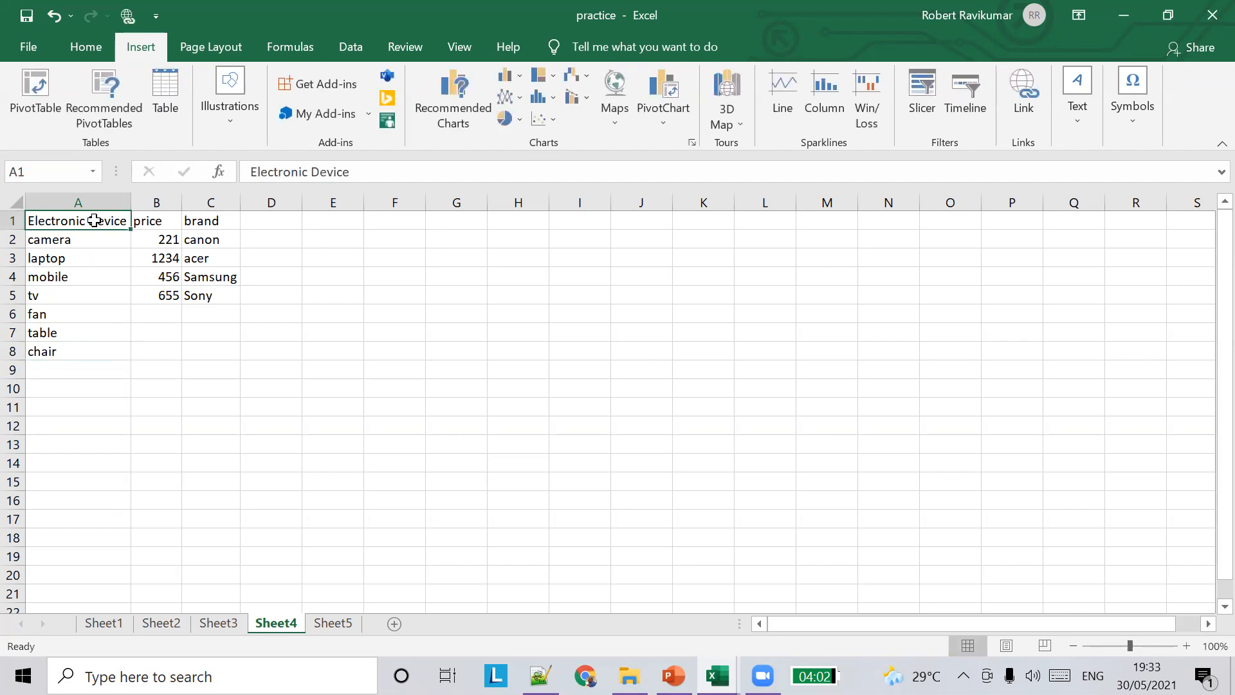
{"action": "key", "text": "BackSpace"}
{"action": "type", "text": "applica"}
{"action": "key", "text": "BackSpace"}
{"action": "key", "text": "BackSpace"}
{"action": "key", "text": "BackSpace"}
{"action": "key", "text": "BackSpace"}
{"action": "key", "text": "BackSpace"}
{"action": "key", "text": "BackSpace"}
{"action": "key", "text": "BackSpace"}
{"action": "type", "text": "de"}
{"action": "key", "text": "BackSpace"}
{"action": "key", "text": "BackSpace"}
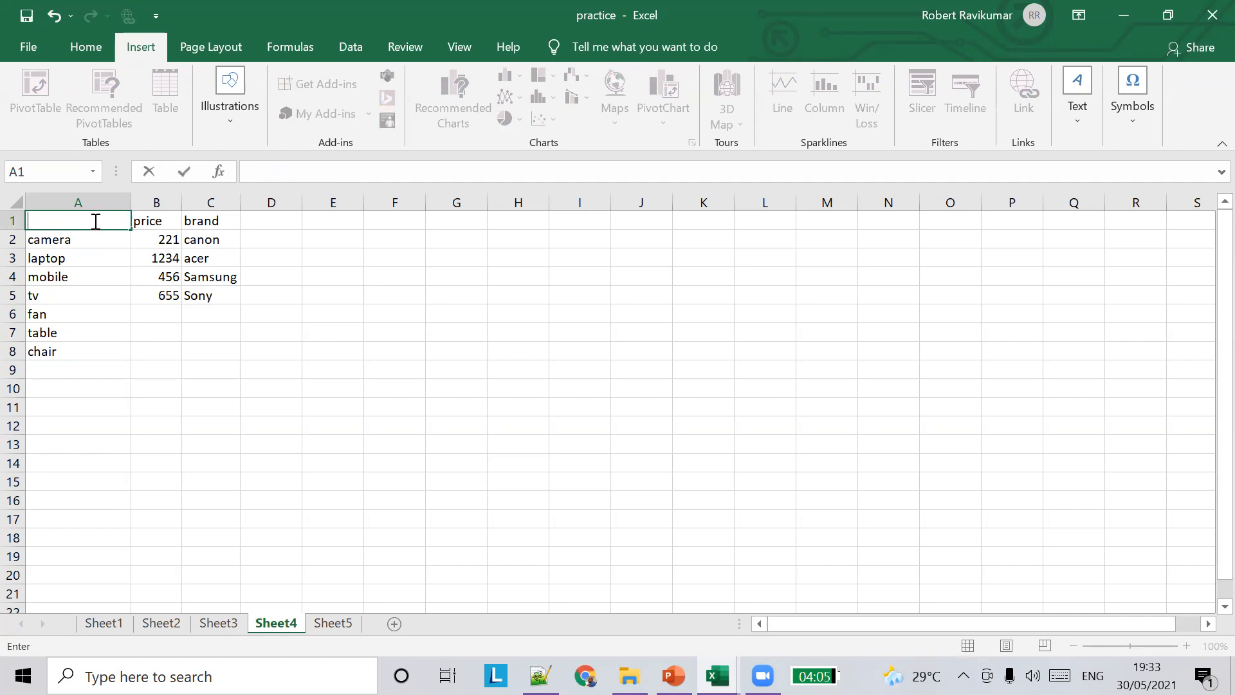
Step: Enter 23 as the price of the fan, table and chair in cells B6 to B8
{"action": "left_click", "coordinate": [157, 310]}
{"action": "type", "text": "23"}
{"action": "left_click", "coordinate": [171, 334]}
{"action": "type", "text": "23"}
{"action": "left_click", "coordinate": [158, 359]}
{"action": "type", "text": "23"}
{"action": "left_click", "coordinate": [205, 315]}
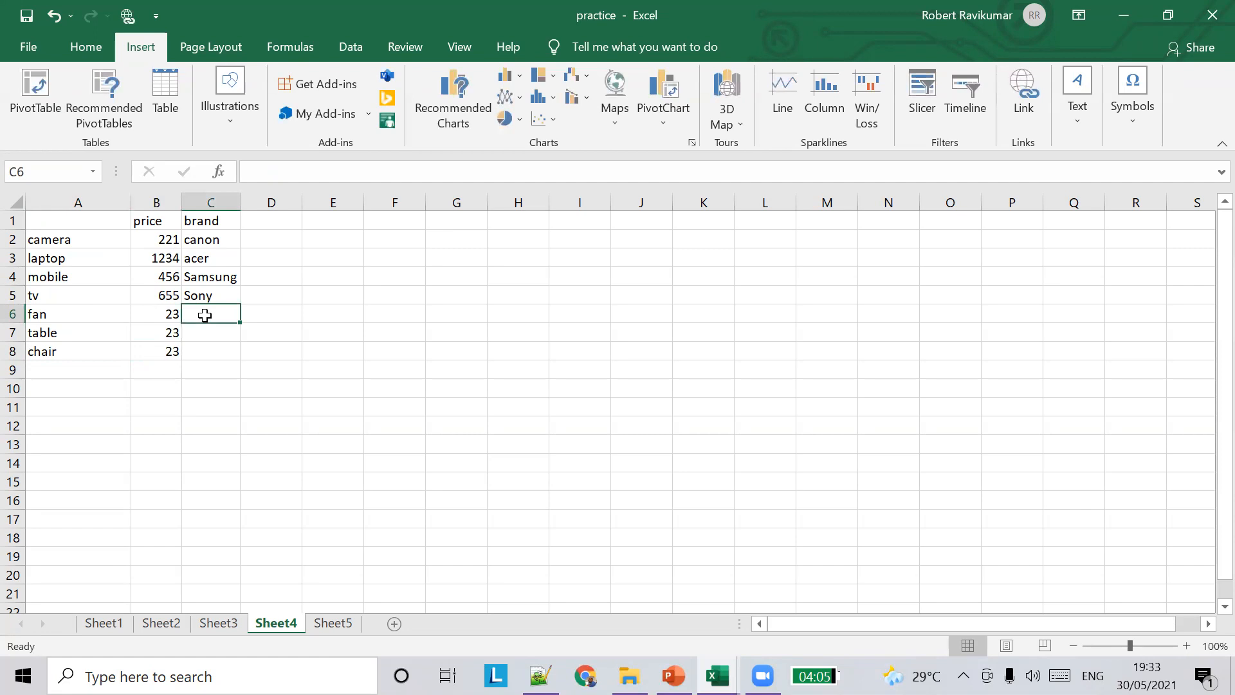
Step: Enter the brands se for the fan and fe for the table and chair in cells C6 to C8
{"action": "type", "text": "se"}
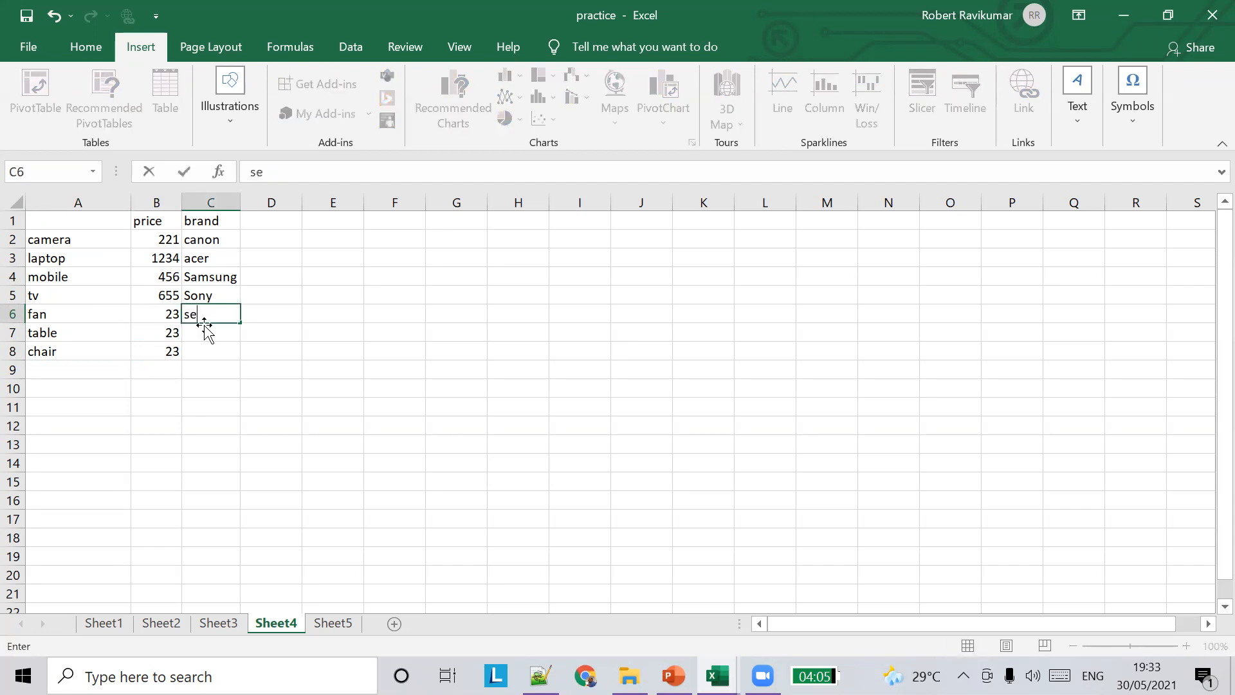
{"action": "left_click", "coordinate": [203, 333]}
{"action": "type", "text": "fe"}
{"action": "left_click", "coordinate": [211, 358]}
{"action": "type", "text": "fe"}
{"action": "key", "text": "Return"}
Step: Set the prices in column B to 2345 for the tv, 234 for the fan, 54 for the table and 232 for the chair
{"action": "left_click", "coordinate": [167, 296]}
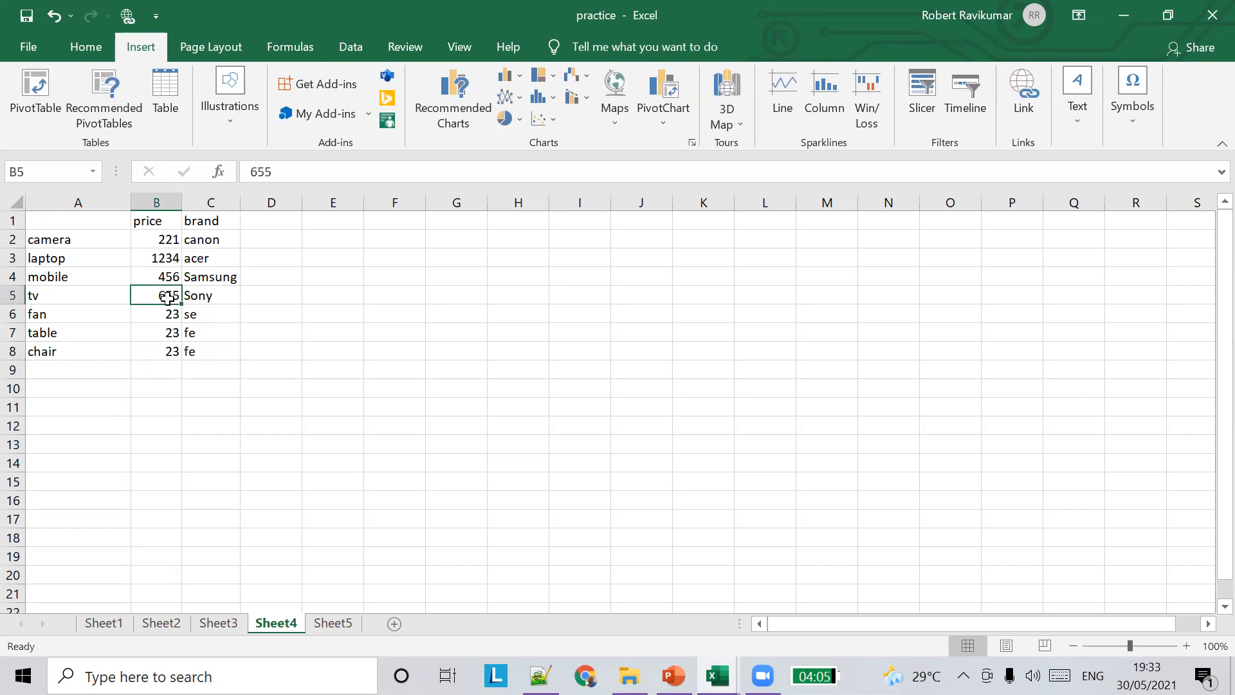
{"action": "type", "text": "2345"}
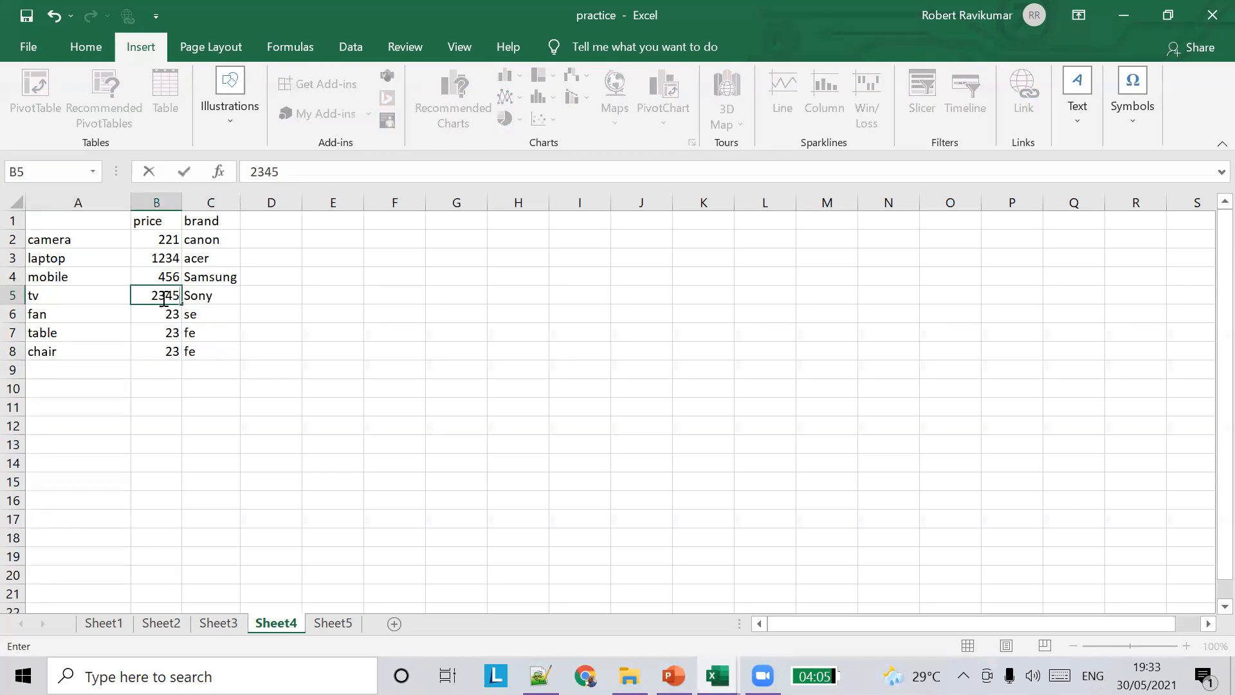
{"action": "left_click_drag", "start_coordinate": [161, 239], "coordinate": [165, 352]}
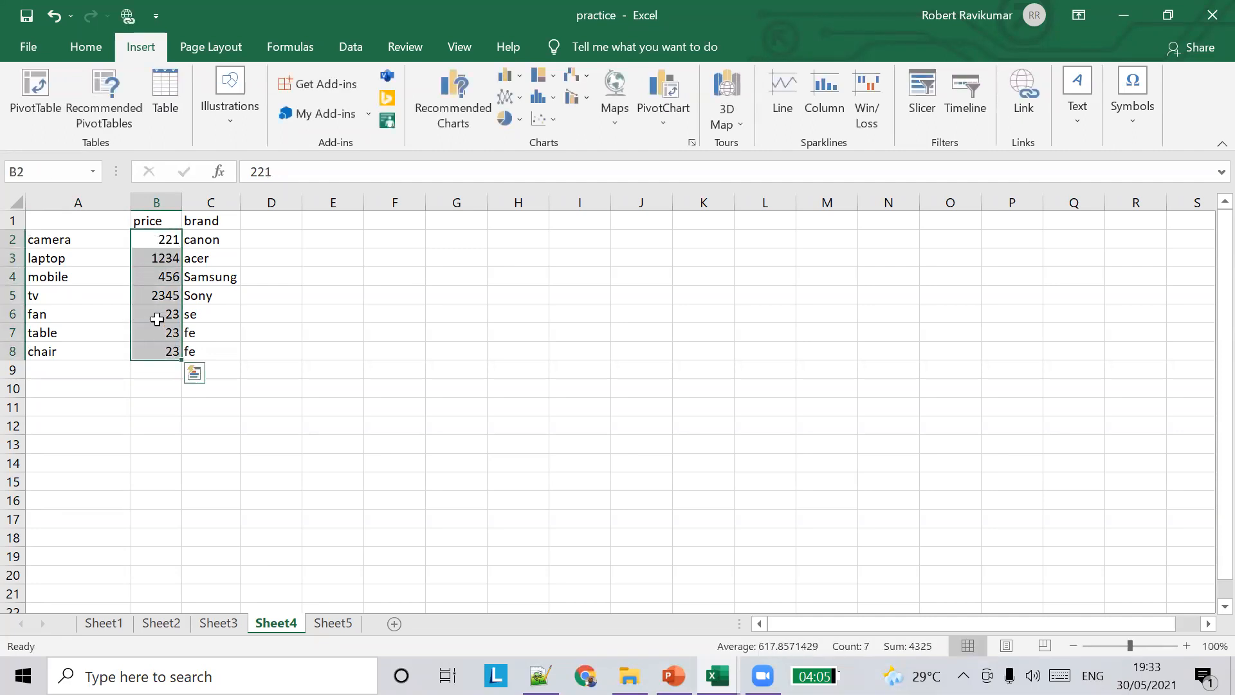
{"action": "left_click", "coordinate": [158, 259]}
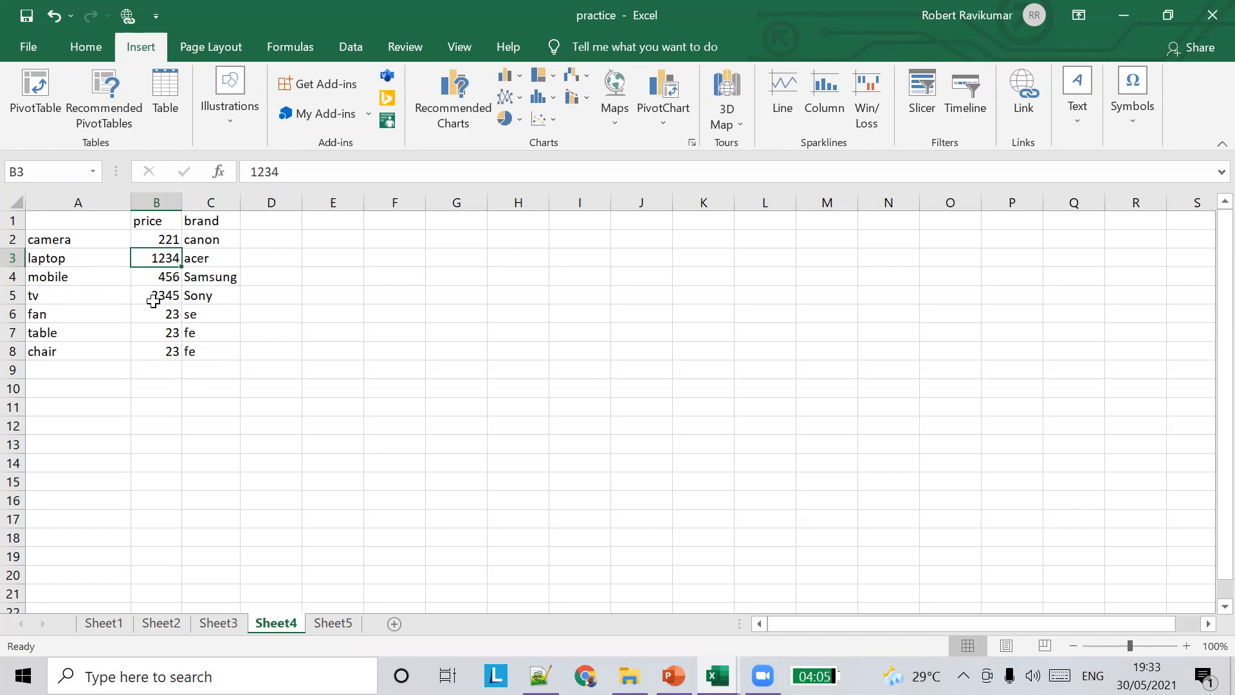
{"action": "left_click", "coordinate": [171, 313]}
{"action": "type", "text": "234"}
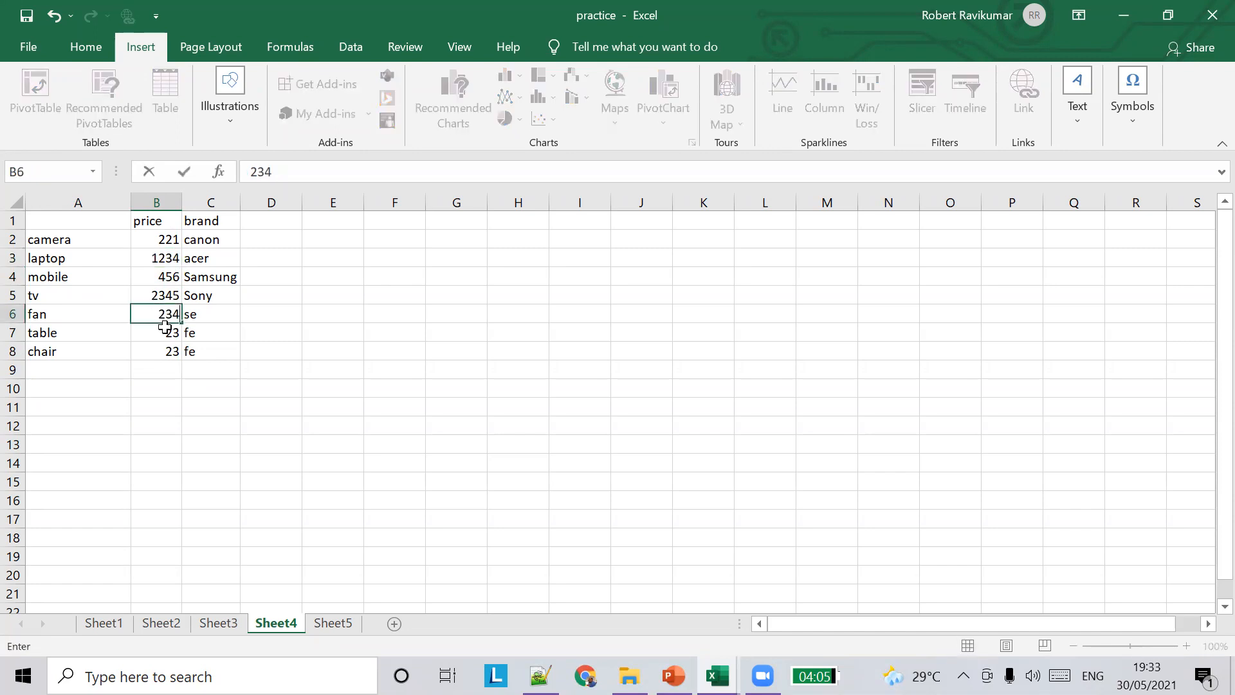
{"action": "key", "text": "Return"}
{"action": "type", "text": "54"}
{"action": "key", "text": "Return"}
{"action": "type", "text": "232"}
{"action": "left_click", "coordinate": [244, 322]}
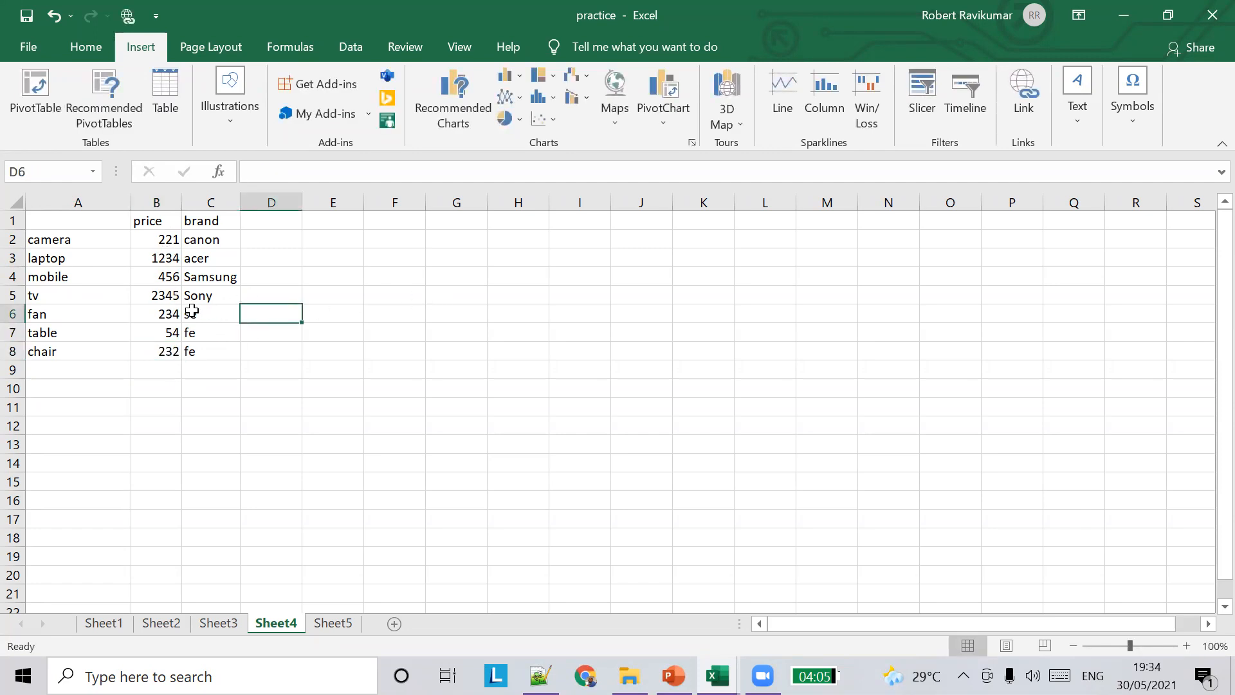
Step: Start a Greater Than conditional formatting rule for the prices in cells B2 to B8
{"action": "left_click_drag", "start_coordinate": [164, 239], "coordinate": [171, 353]}
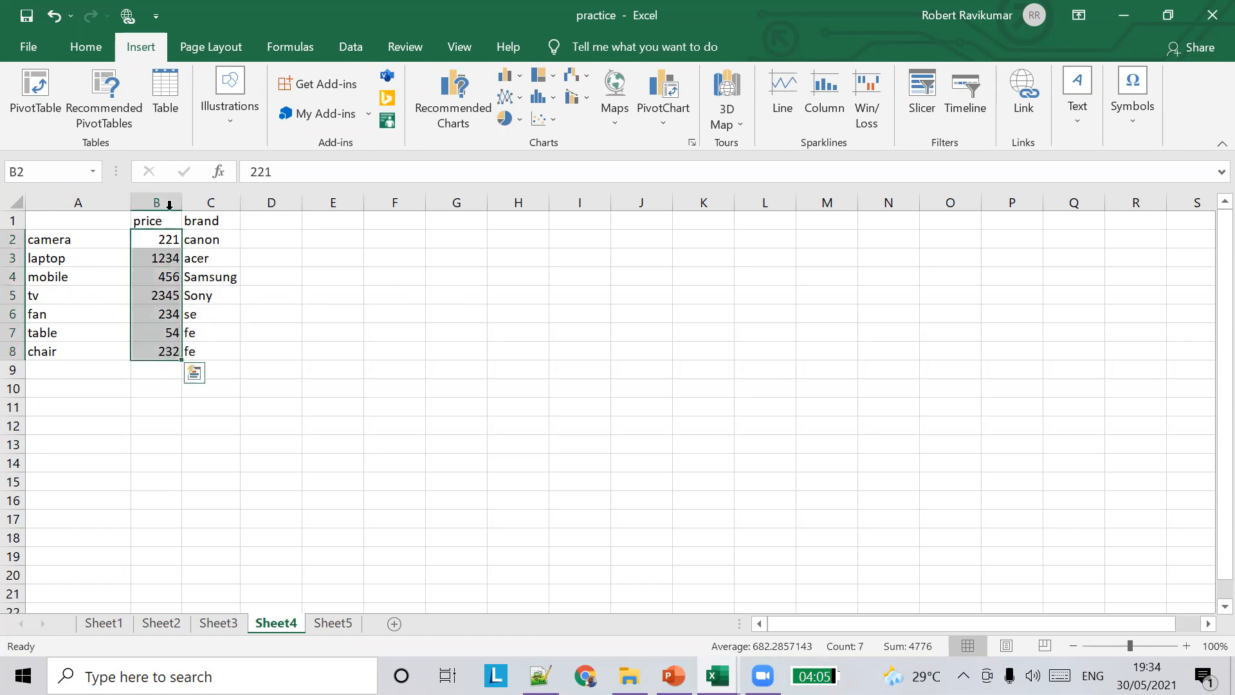
{"action": "left_click", "coordinate": [336, 51]}
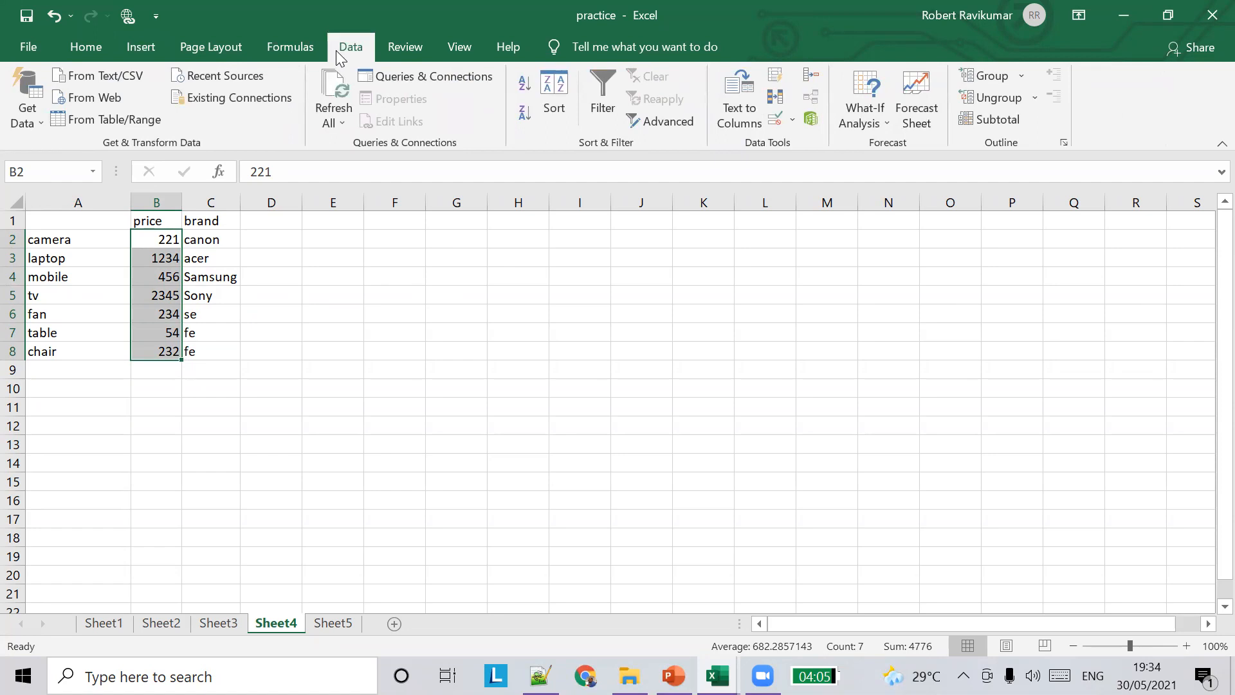
{"action": "left_click", "coordinate": [410, 50]}
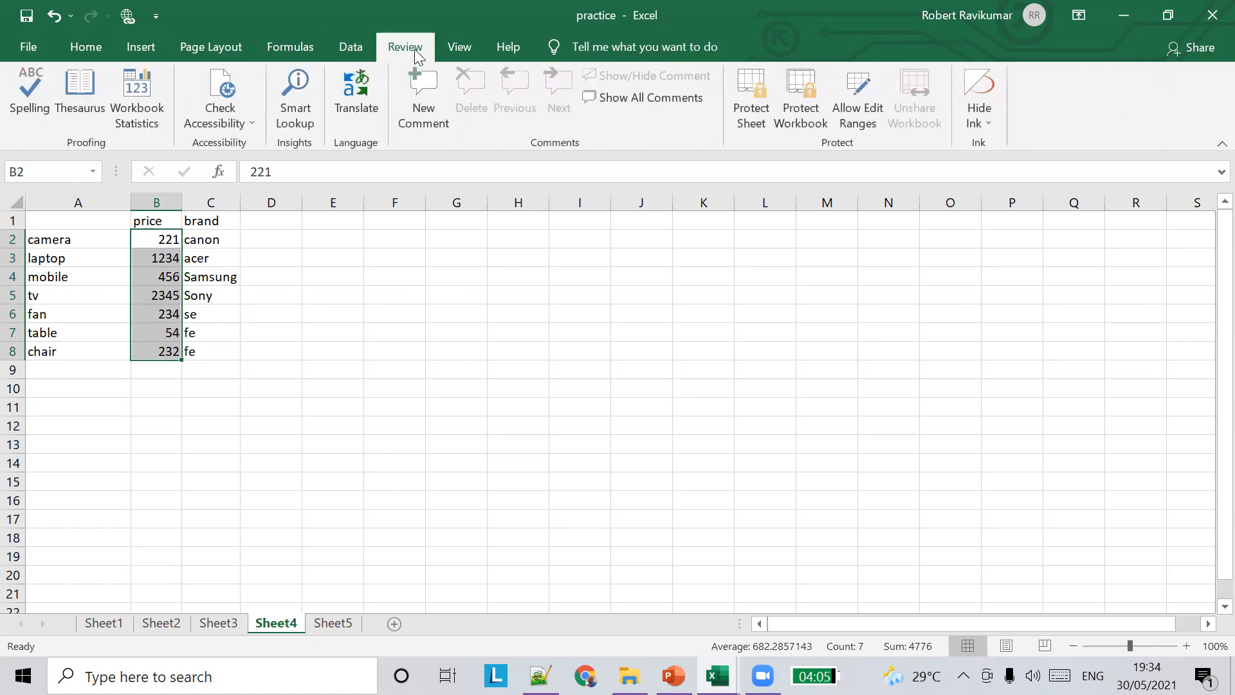
{"action": "left_click", "coordinate": [476, 54]}
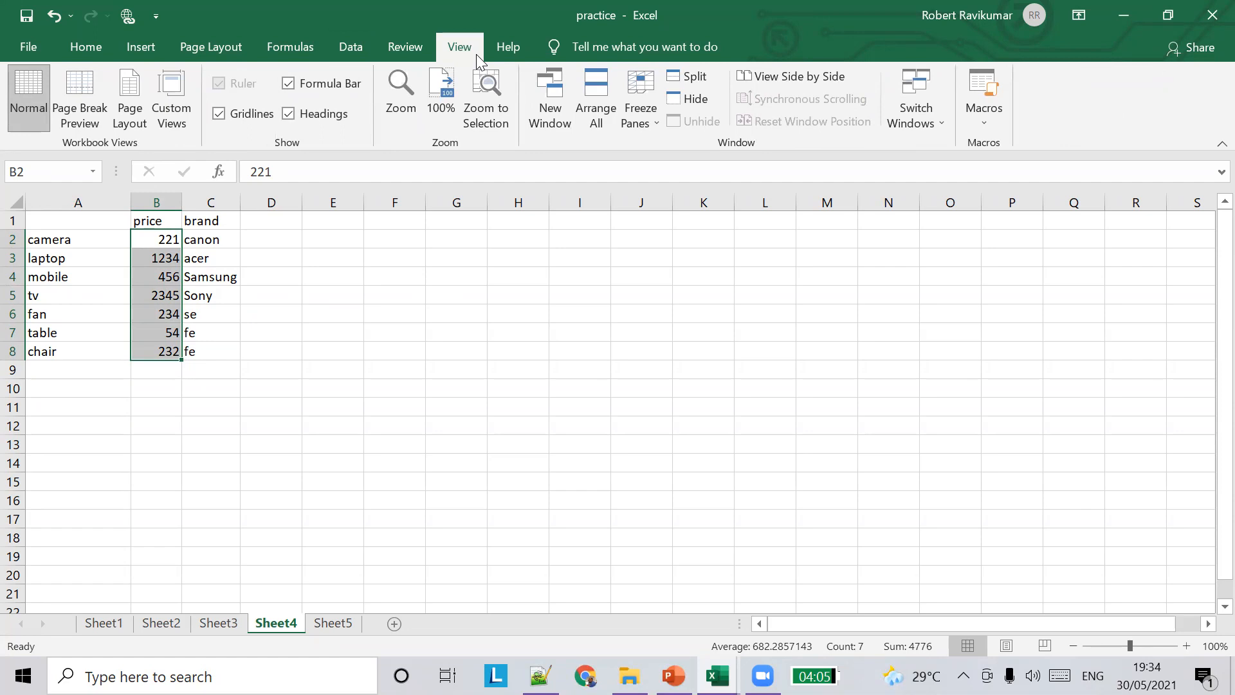
{"action": "left_click", "coordinate": [211, 50]}
{"action": "left_click", "coordinate": [125, 54]}
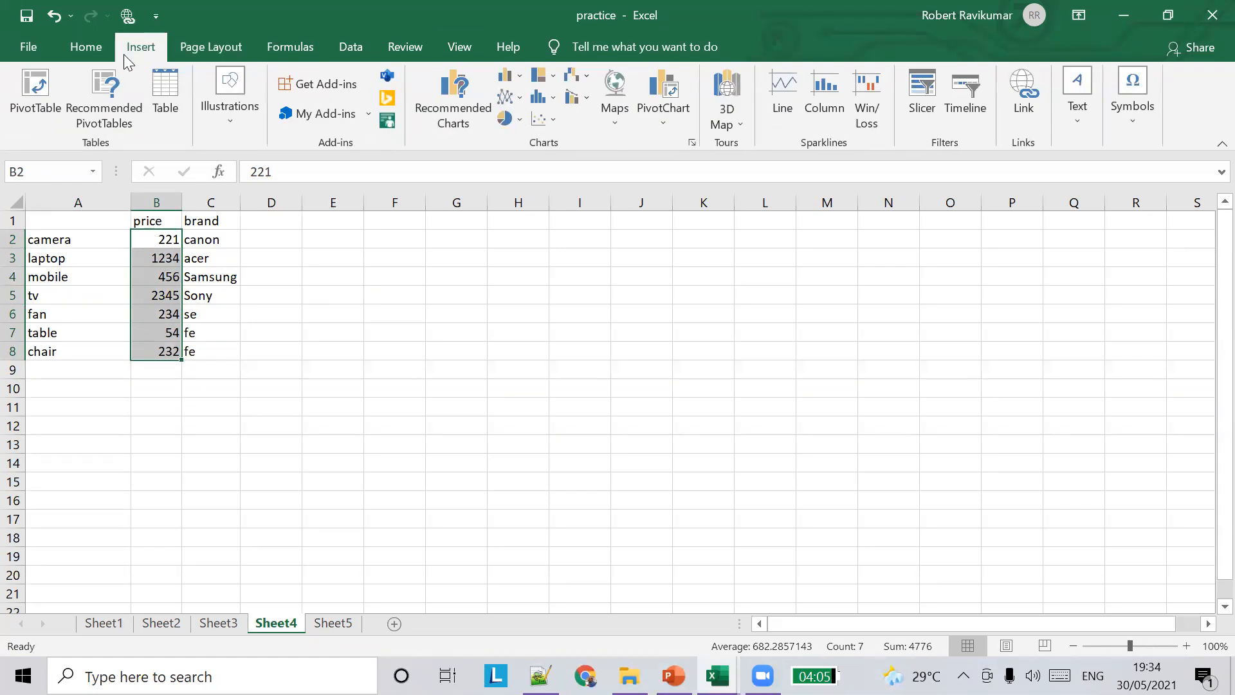
{"action": "left_click", "coordinate": [64, 48]}
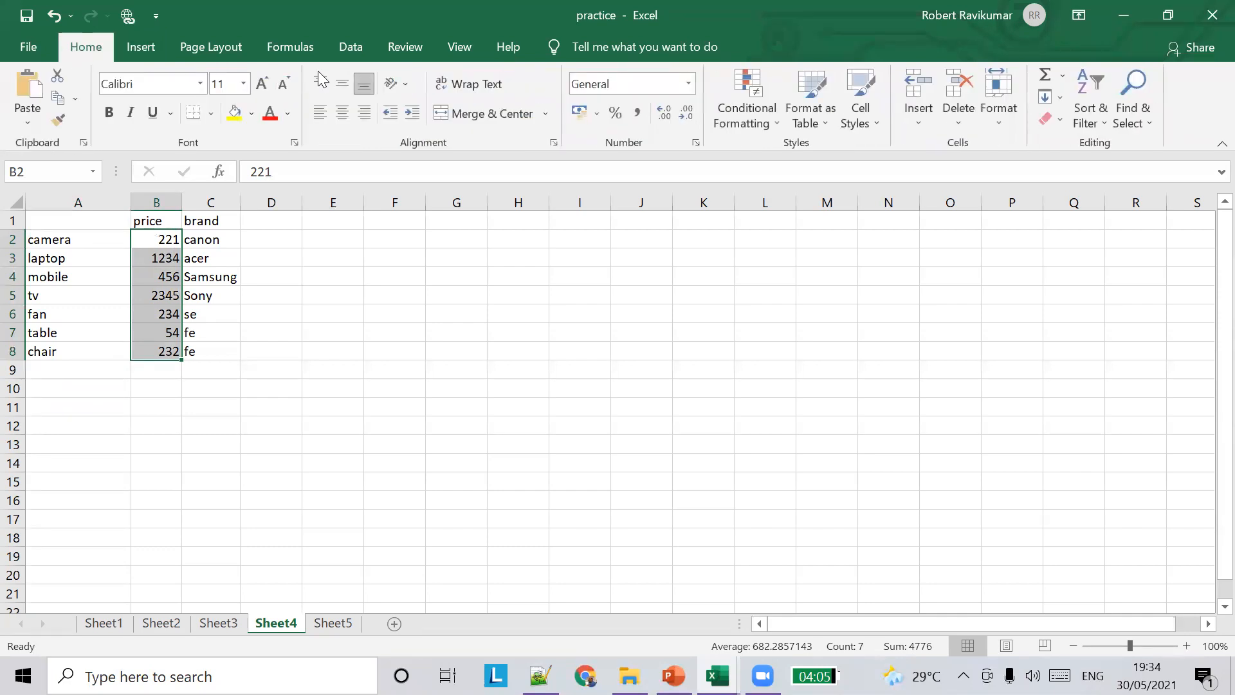
{"action": "left_click", "coordinate": [761, 125]}
{"action": "mouse_move", "coordinate": [816, 161]}
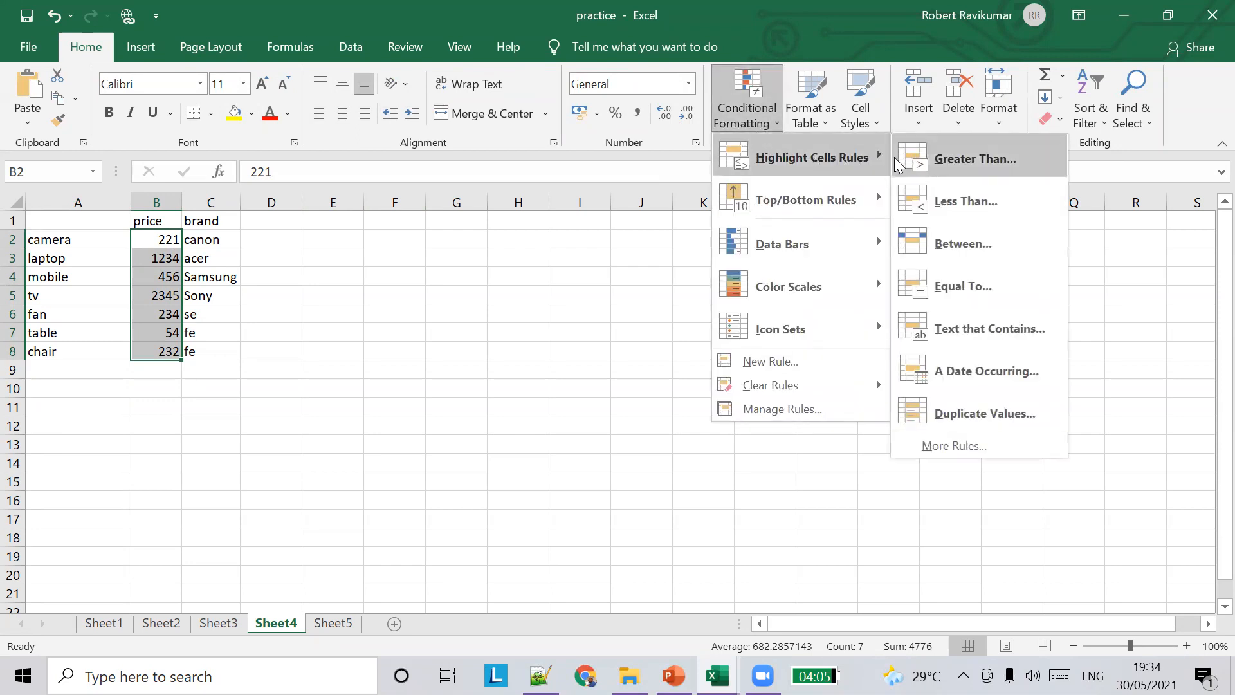
{"action": "left_click", "coordinate": [952, 164]}
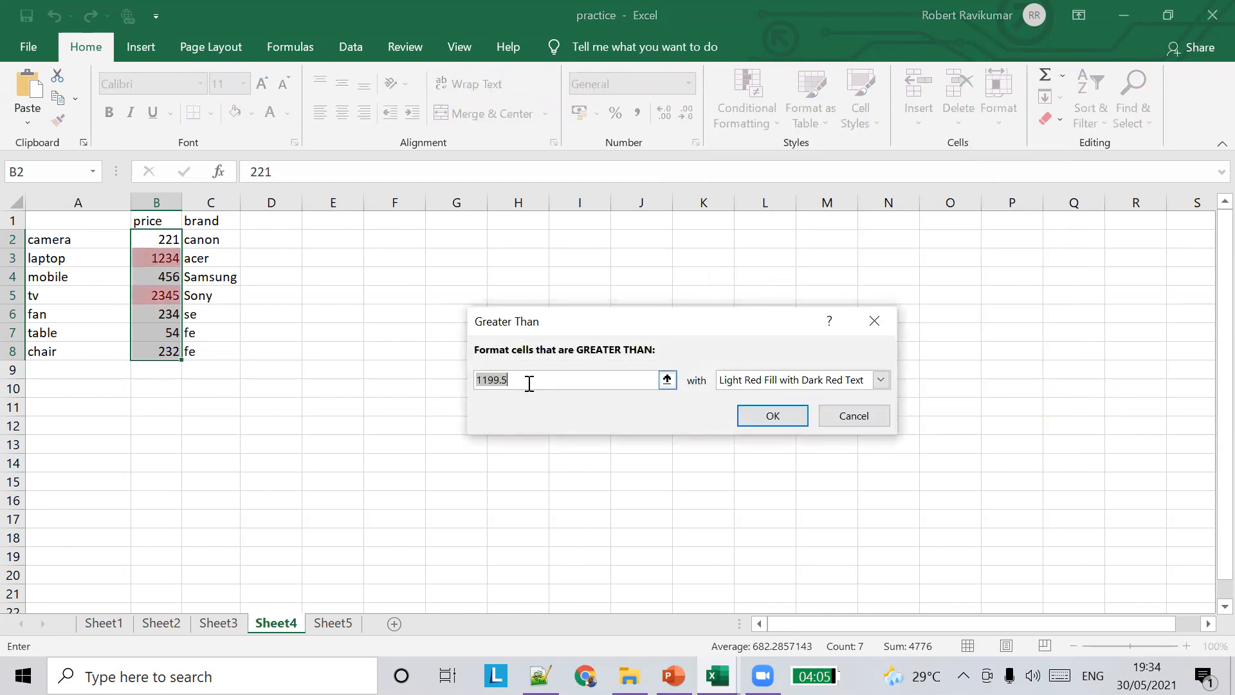
Step: Set the rule to format prices greater than 1000 with Green Fill with Dark Green Text and apply it
{"action": "key", "text": "BackSpace"}
{"action": "type", "text": "1000"}
{"action": "left_click", "coordinate": [876, 381]}
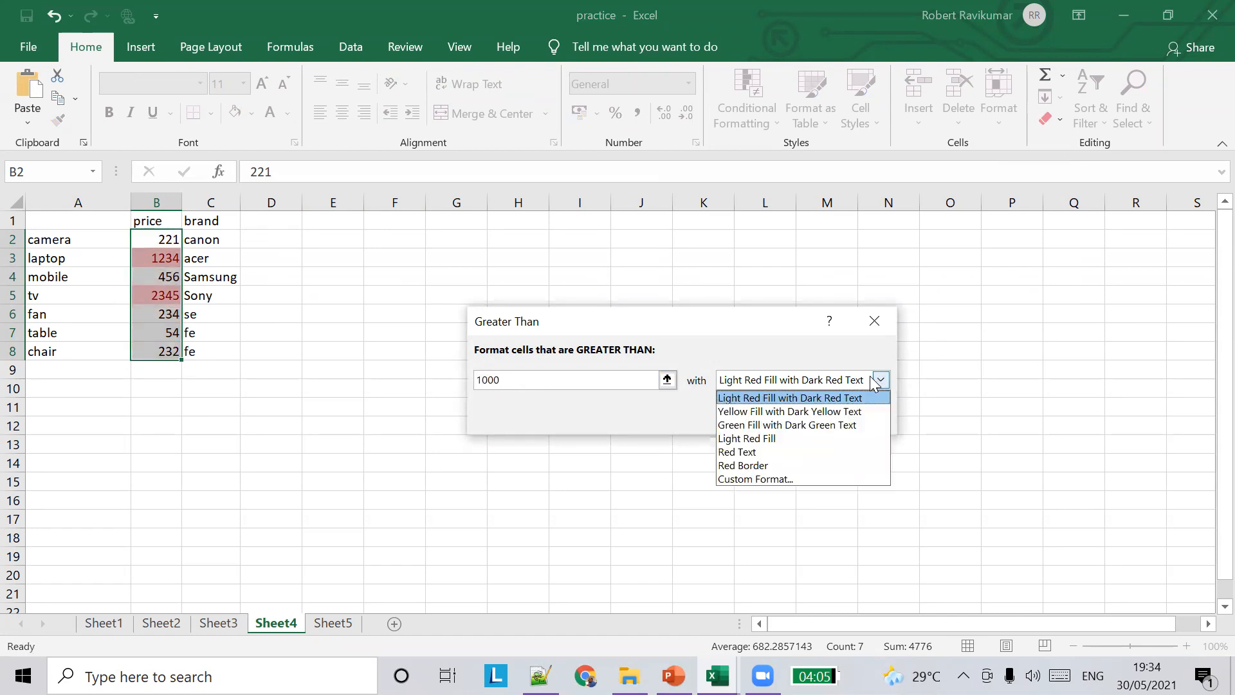
{"action": "left_click", "coordinate": [820, 449]}
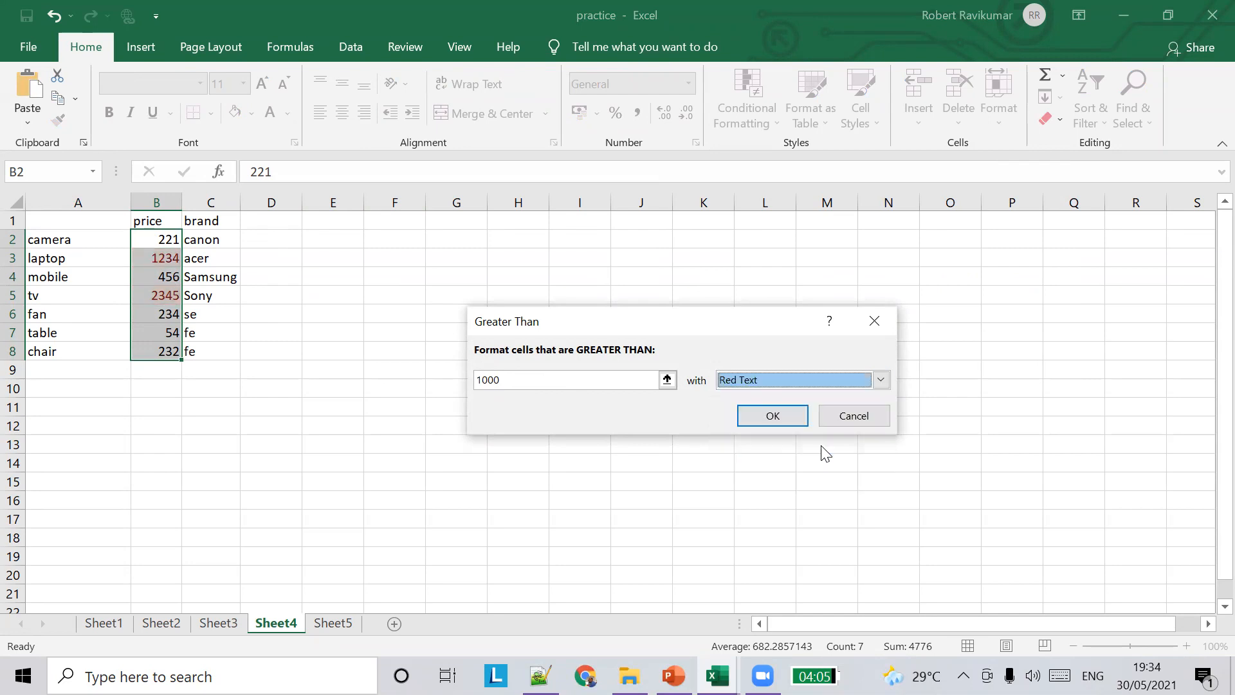
{"action": "left_click", "coordinate": [880, 380]}
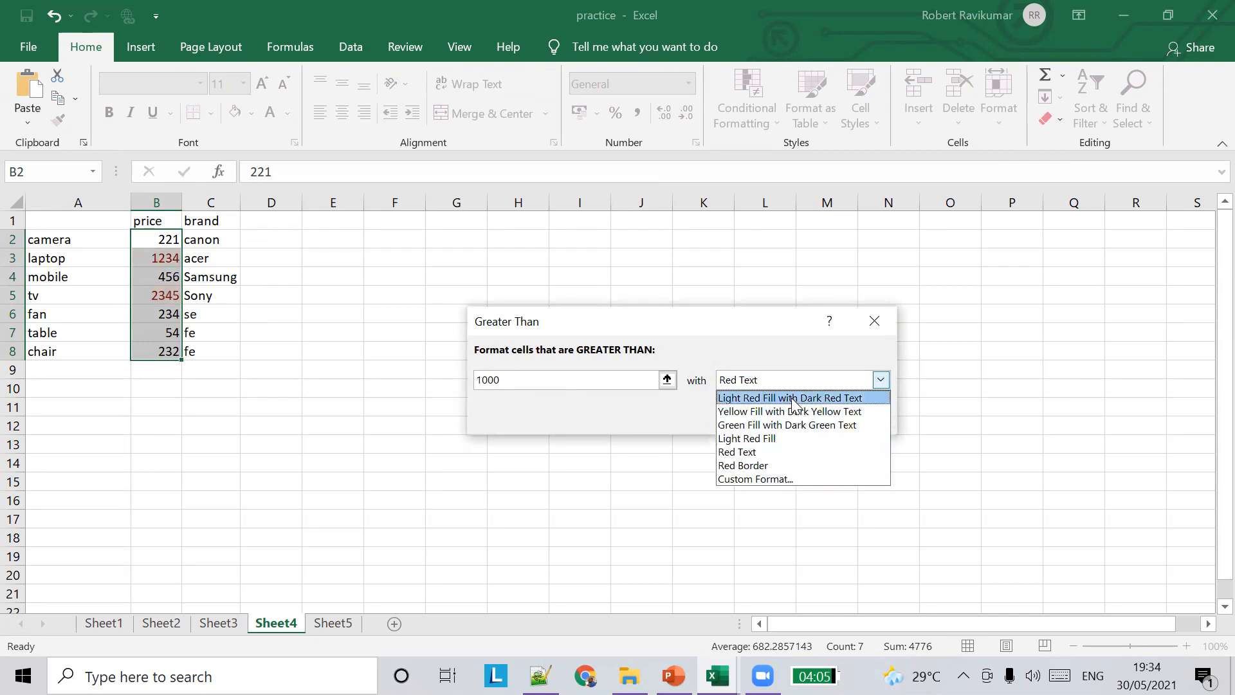
{"action": "left_click", "coordinate": [795, 426]}
{"action": "left_click", "coordinate": [788, 416]}
{"action": "left_click", "coordinate": [510, 357]}
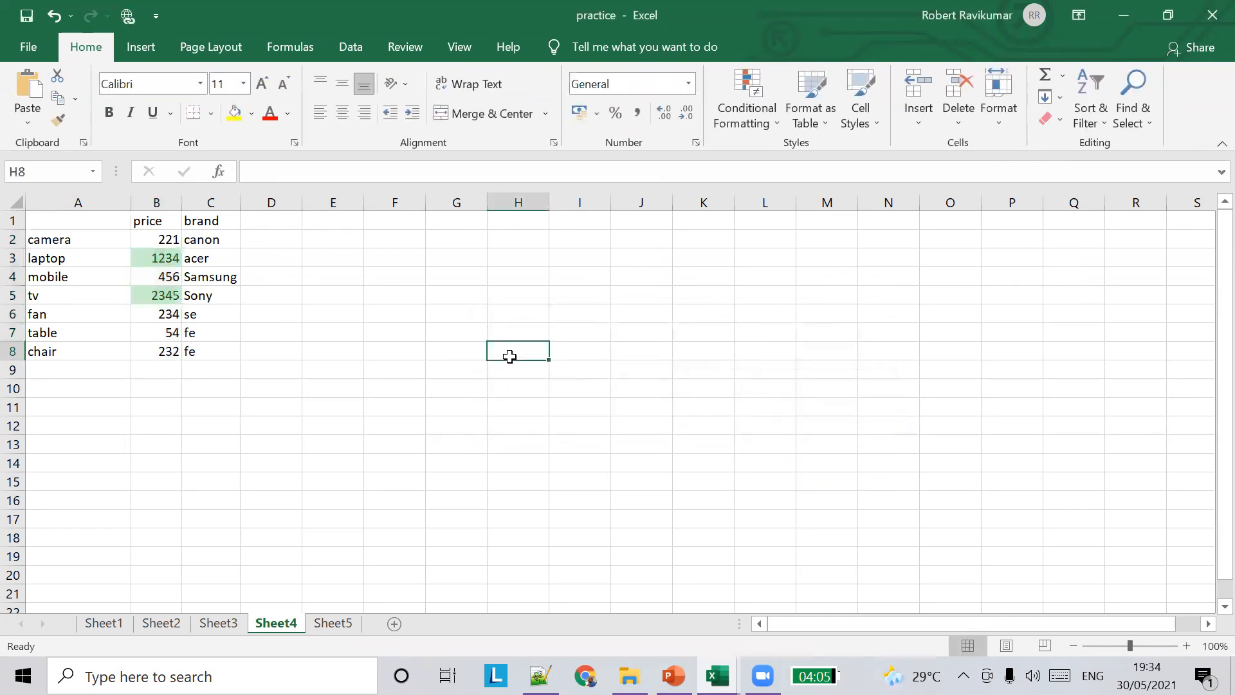
Step: Change the table's price in B7 to 8762 and the tv's price in B5 to 89
{"action": "left_click", "coordinate": [166, 336]}
{"action": "type", "text": "876"}
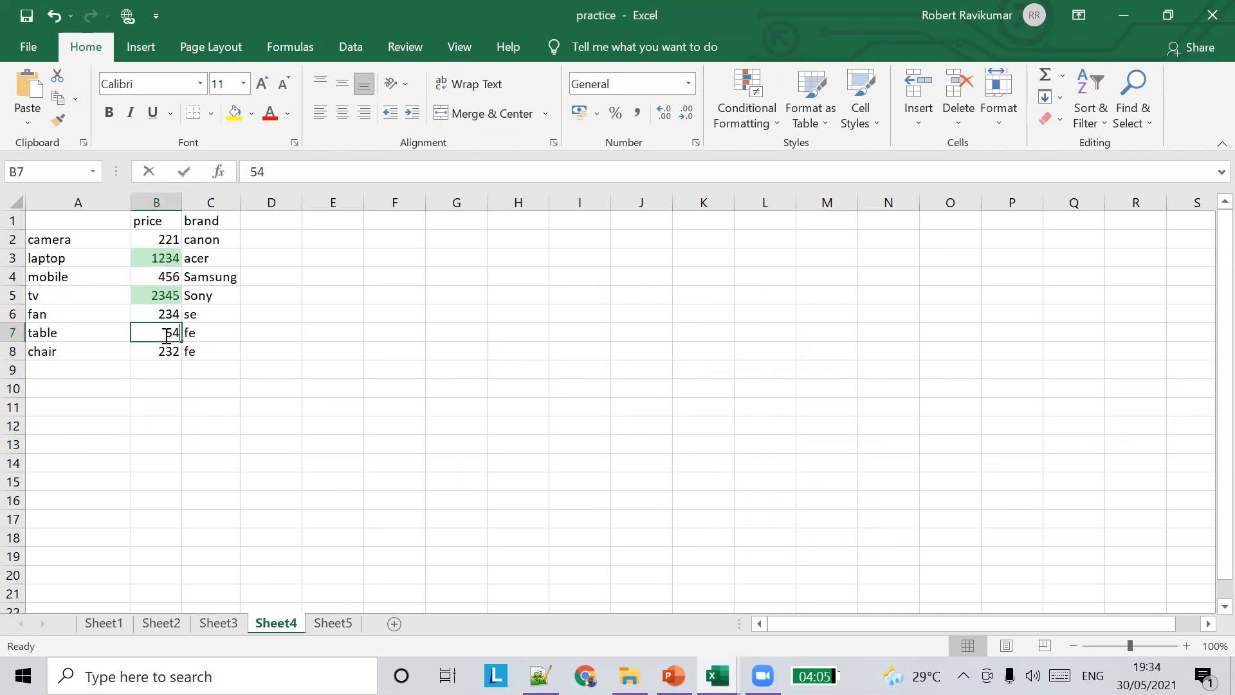
{"action": "type", "text": "2"}
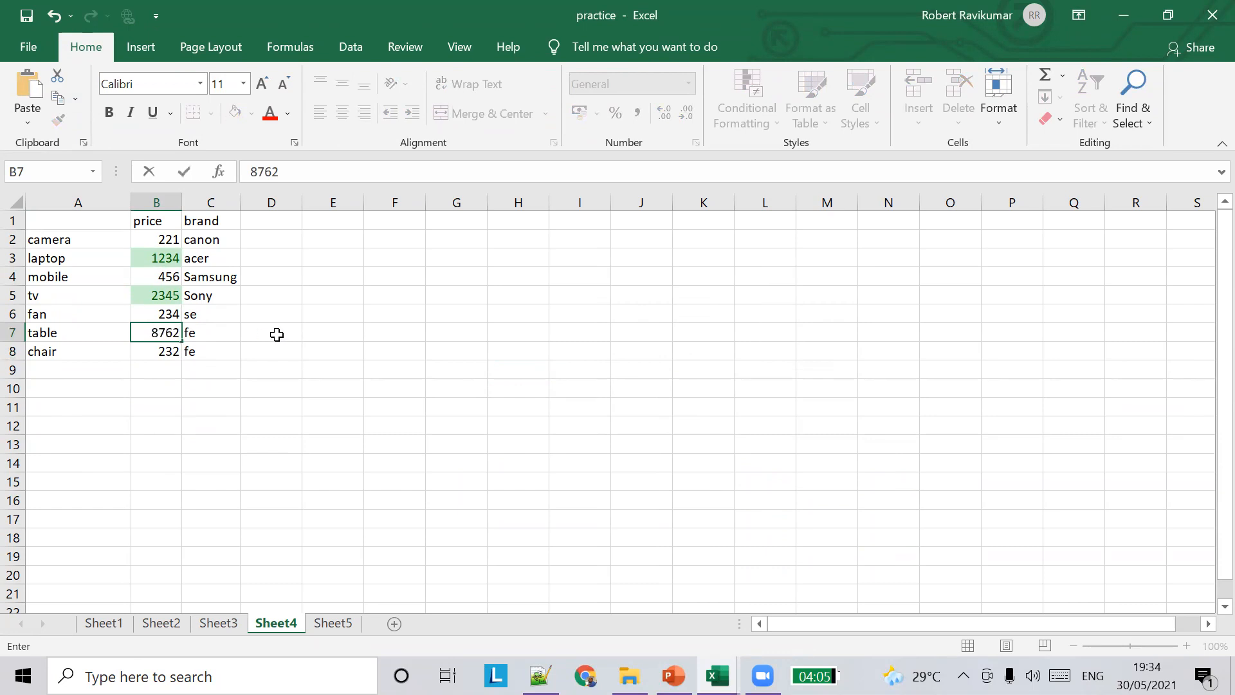
{"action": "key", "text": "Tab"}
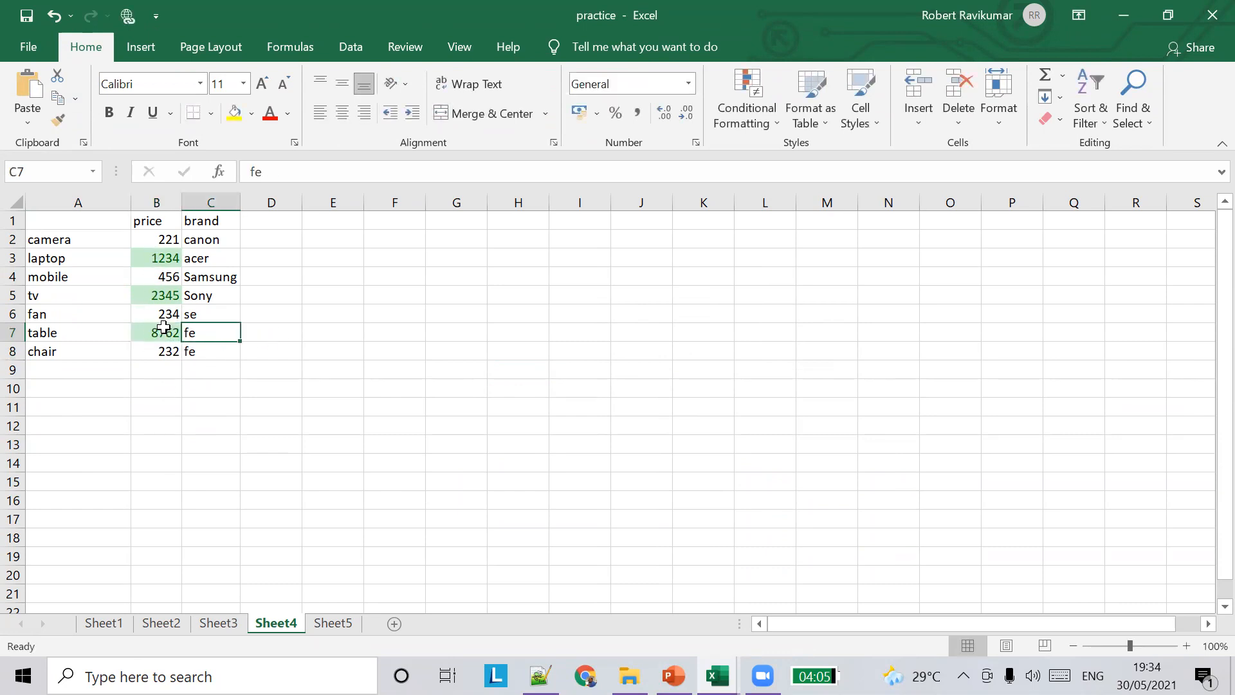
{"action": "left_click", "coordinate": [164, 294]}
{"action": "type", "text": "89"}
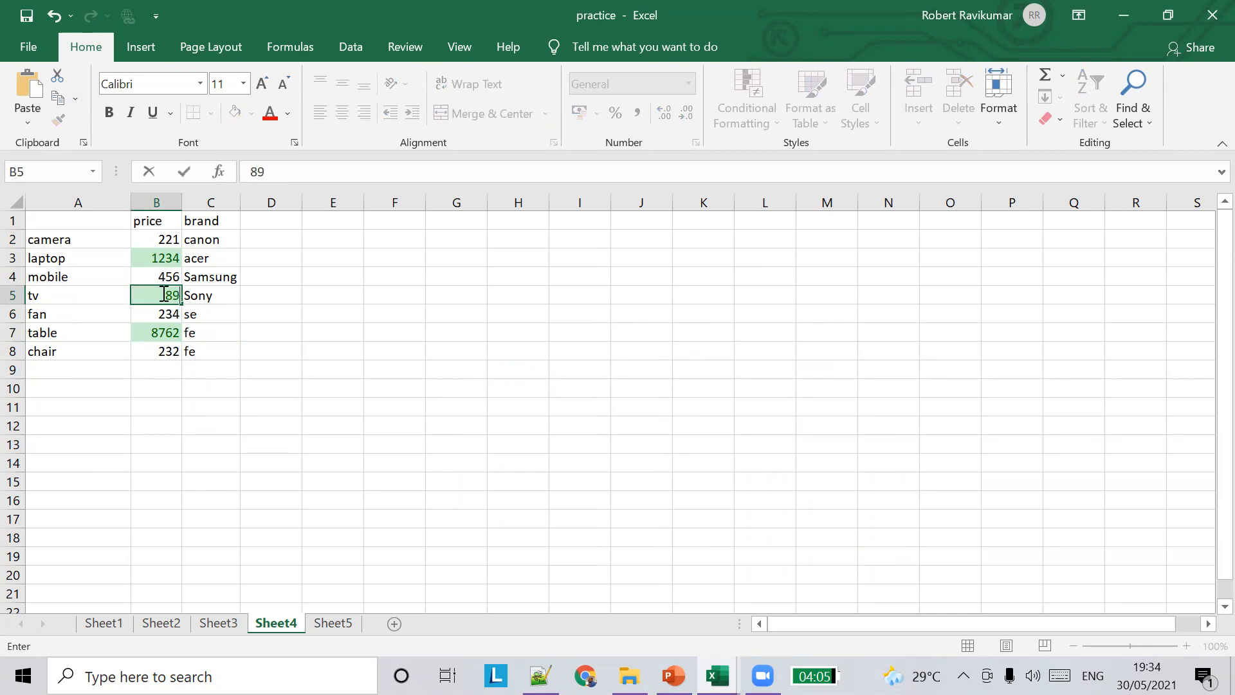
{"action": "key", "text": "Tab"}
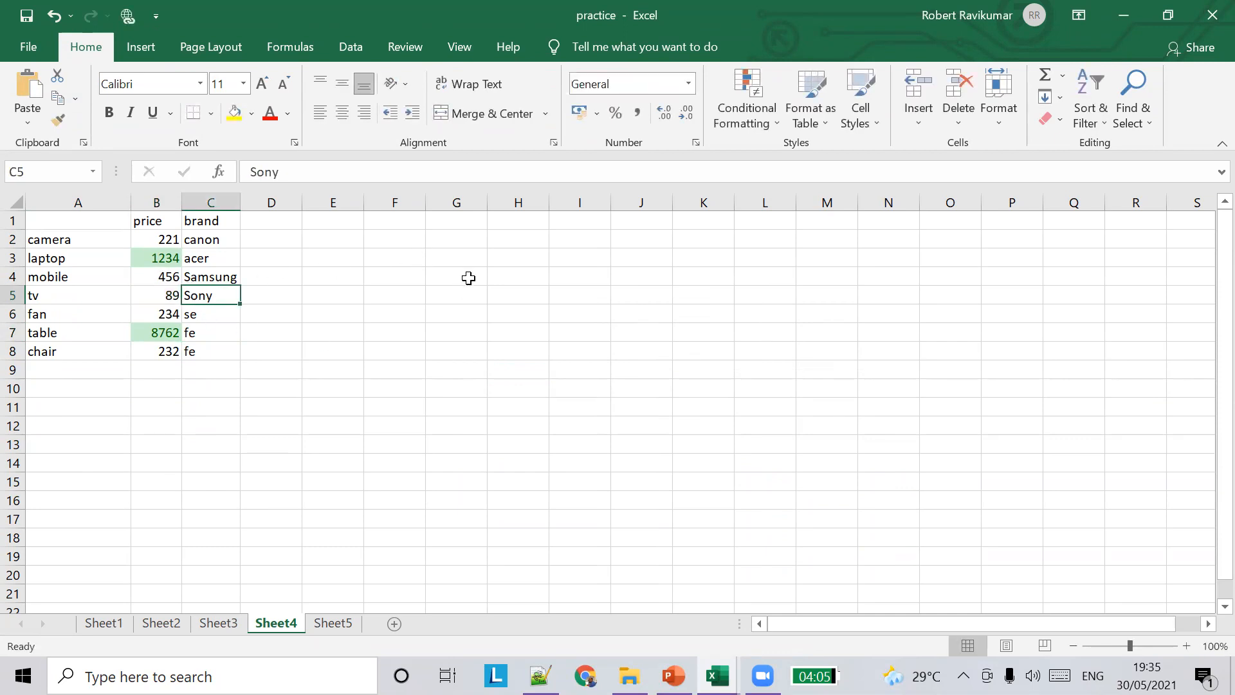
Step: Enter the heading device in cell A1 above the item names
{"action": "left_click", "coordinate": [101, 217]}
{"action": "type", "text": "device"}
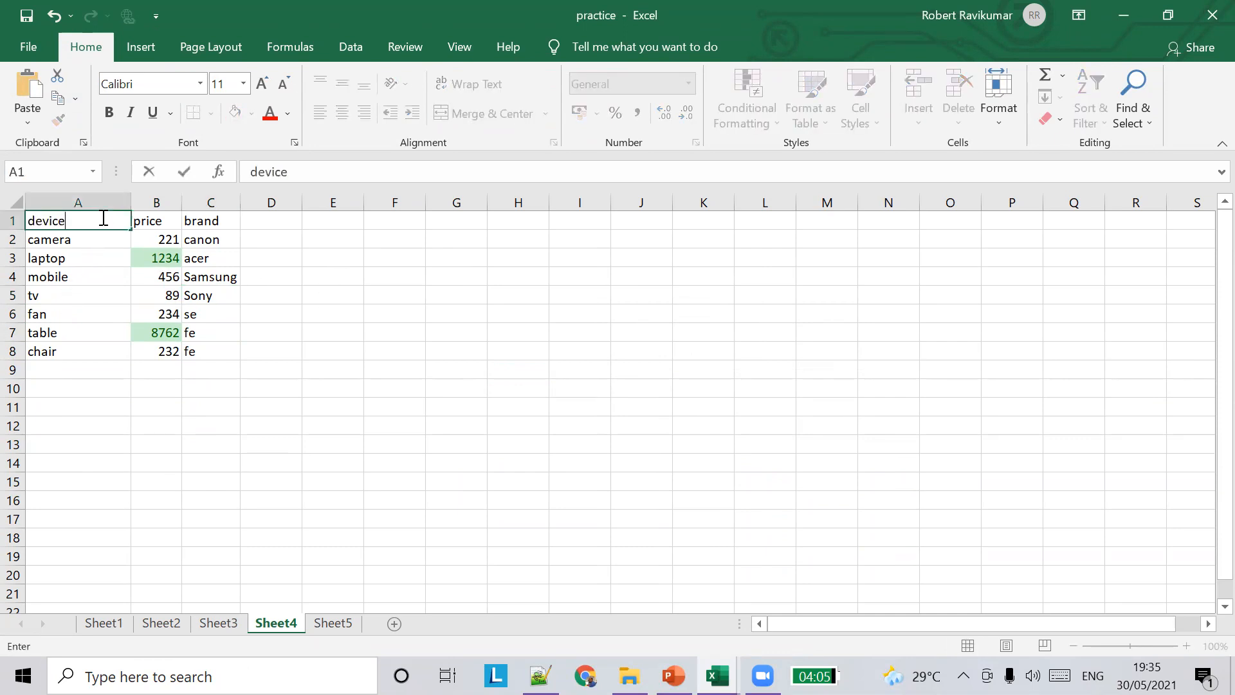
{"action": "left_click", "coordinate": [336, 261]}
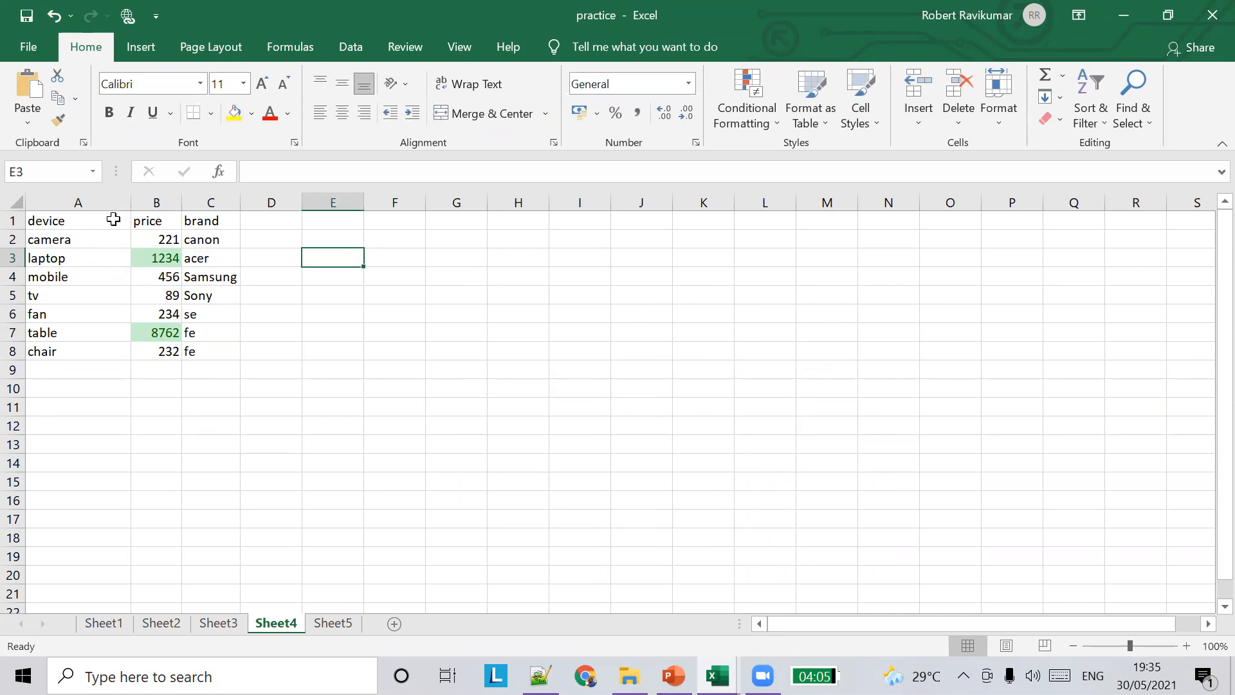
Step: Add filters to the header row of the device, price and brand table in cells A1 to C8
{"action": "left_click_drag", "start_coordinate": [75, 219], "coordinate": [205, 341]}
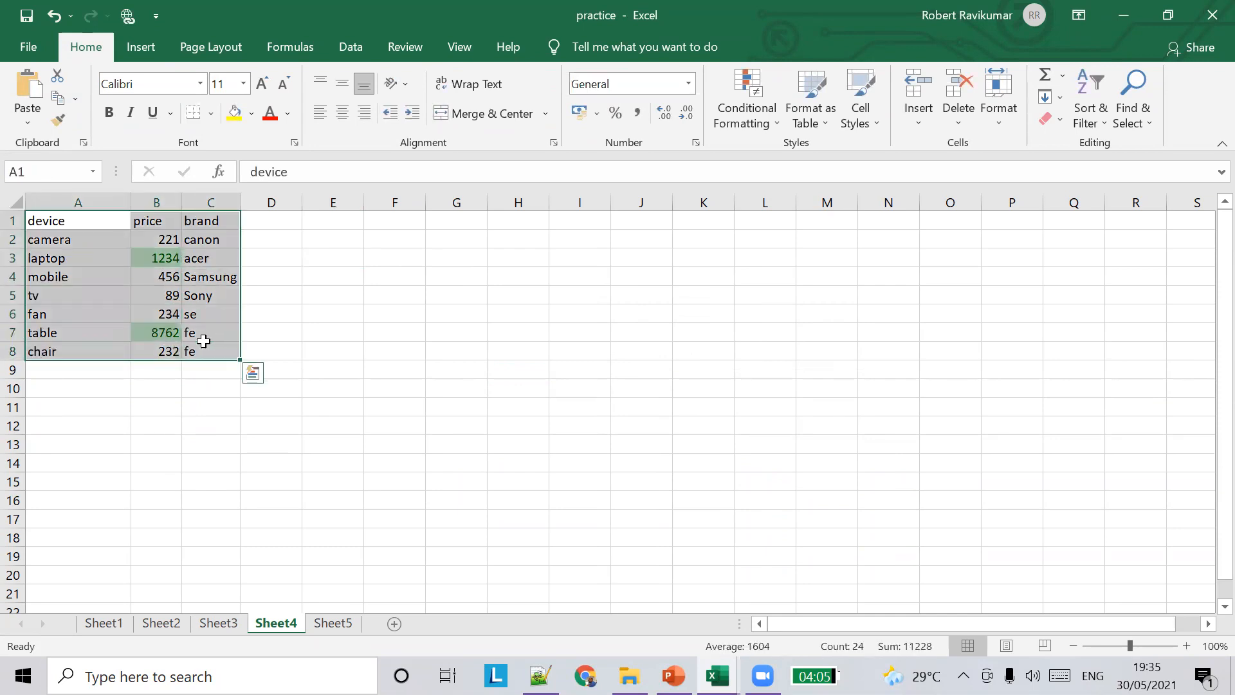
{"action": "left_click", "coordinate": [1103, 112]}
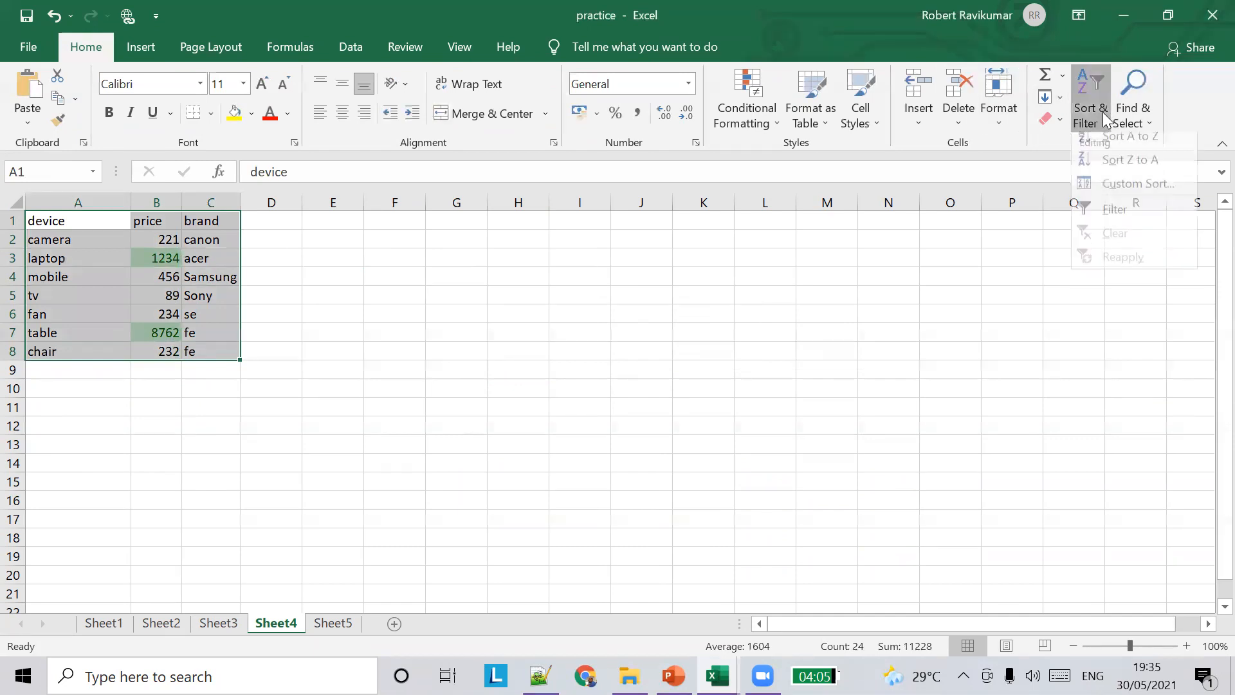
{"action": "left_click", "coordinate": [366, 45]}
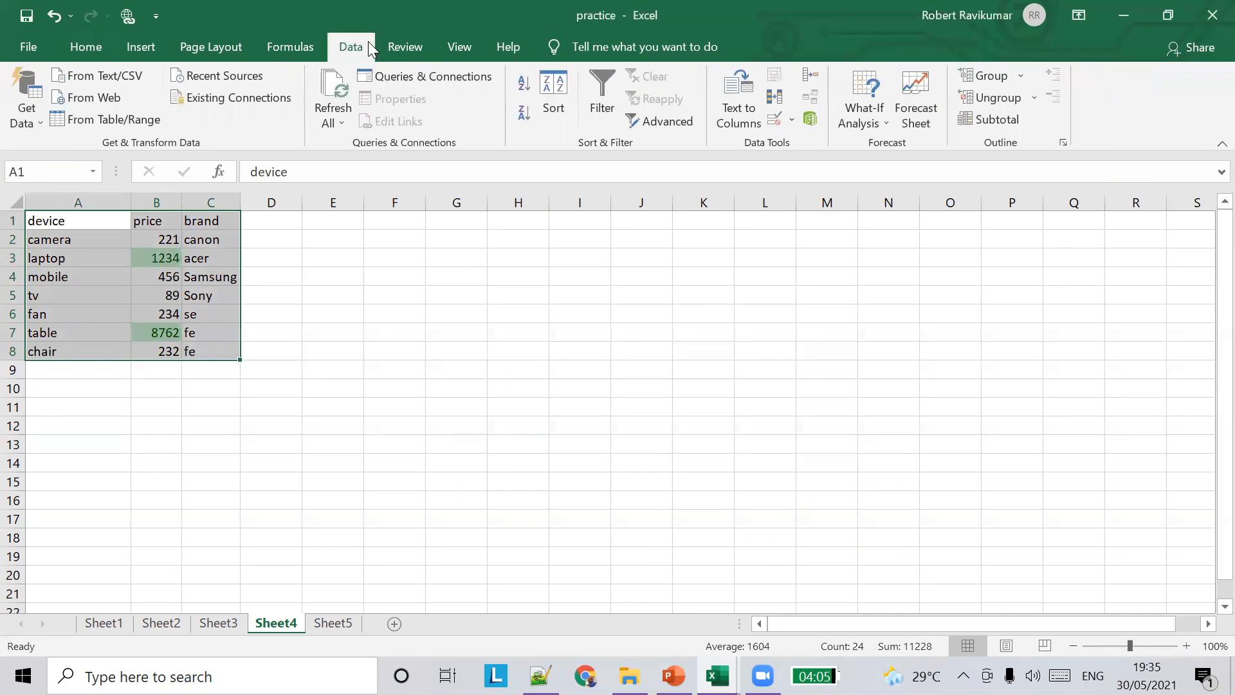
{"action": "left_click", "coordinate": [602, 95]}
{"action": "left_click", "coordinate": [332, 220]}
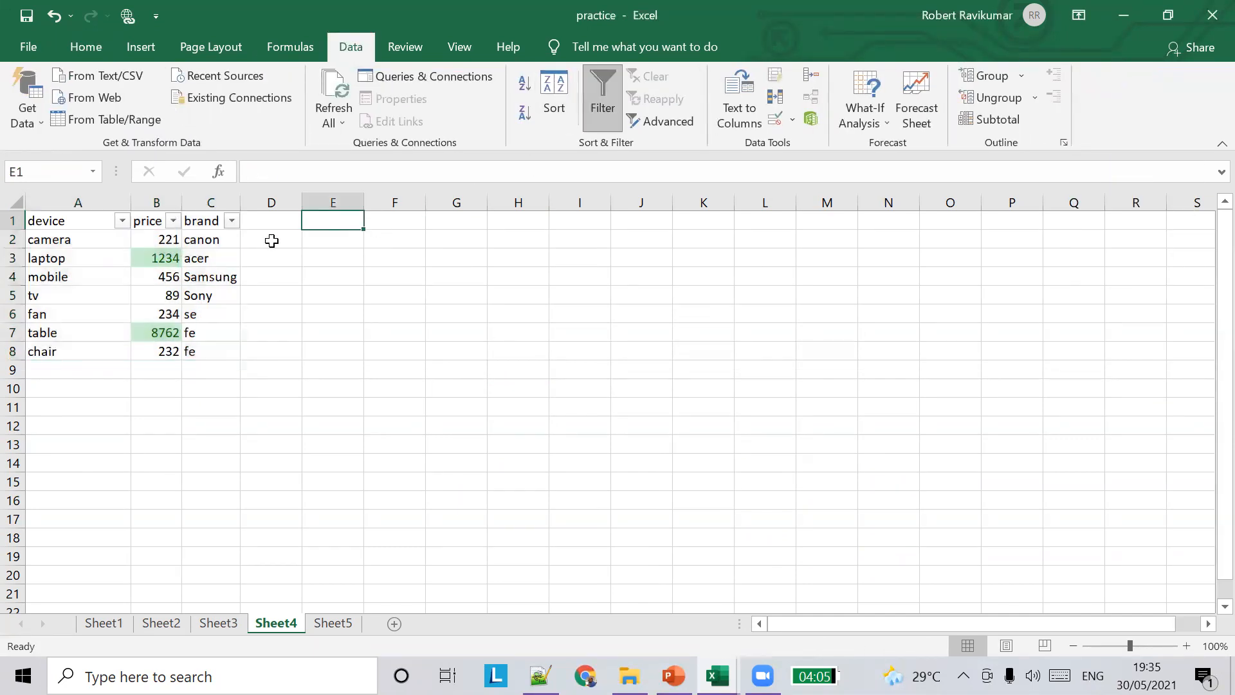
Step: Filter the price column by the dark green font color, and clear that filter to show all rows again
{"action": "left_click", "coordinate": [174, 221]}
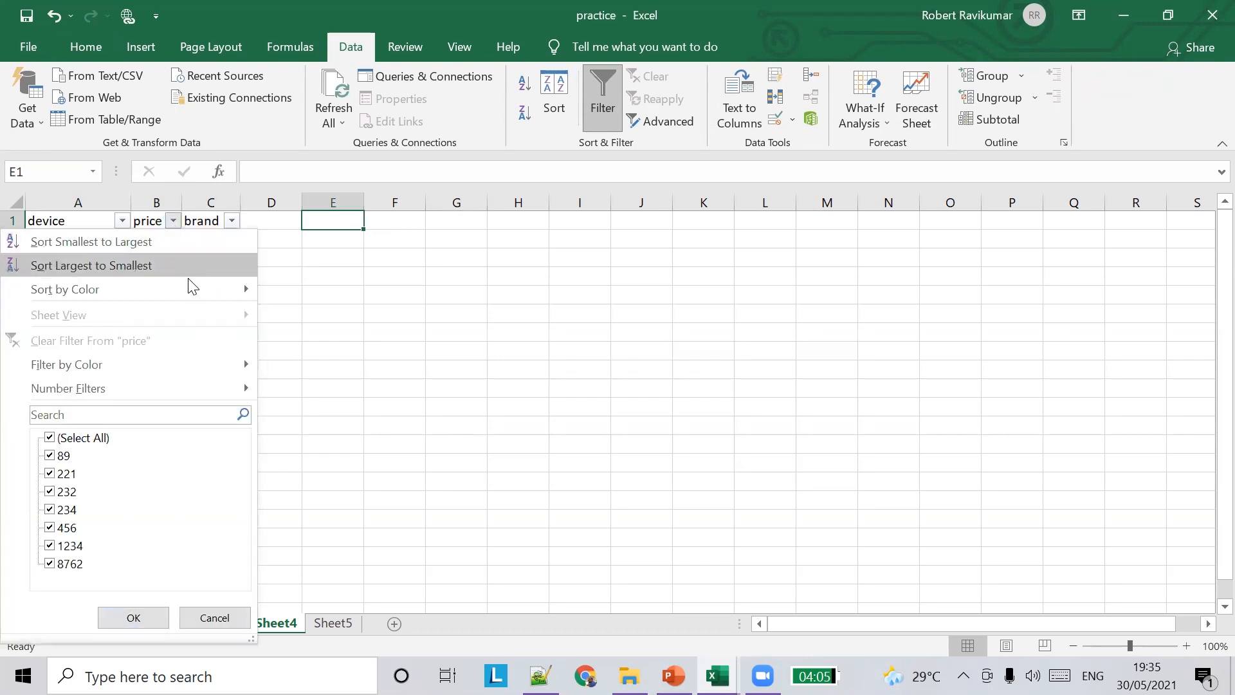
{"action": "mouse_move", "coordinate": [214, 353]}
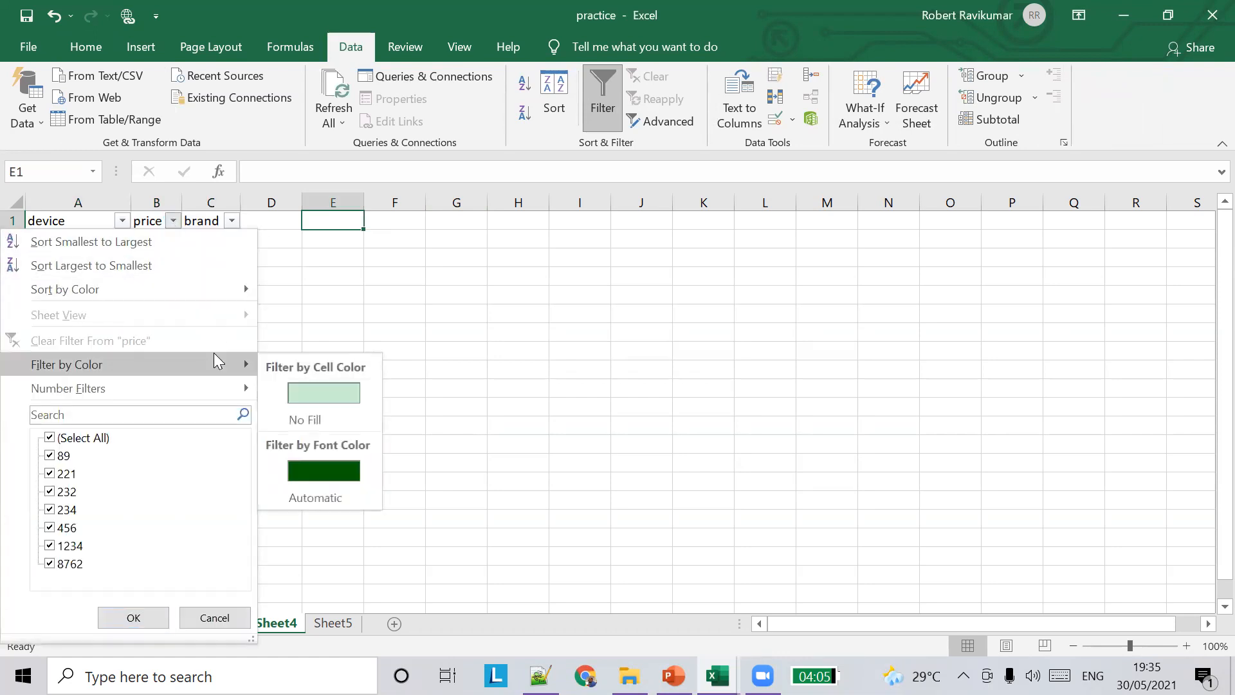
{"action": "left_click", "coordinate": [351, 471]}
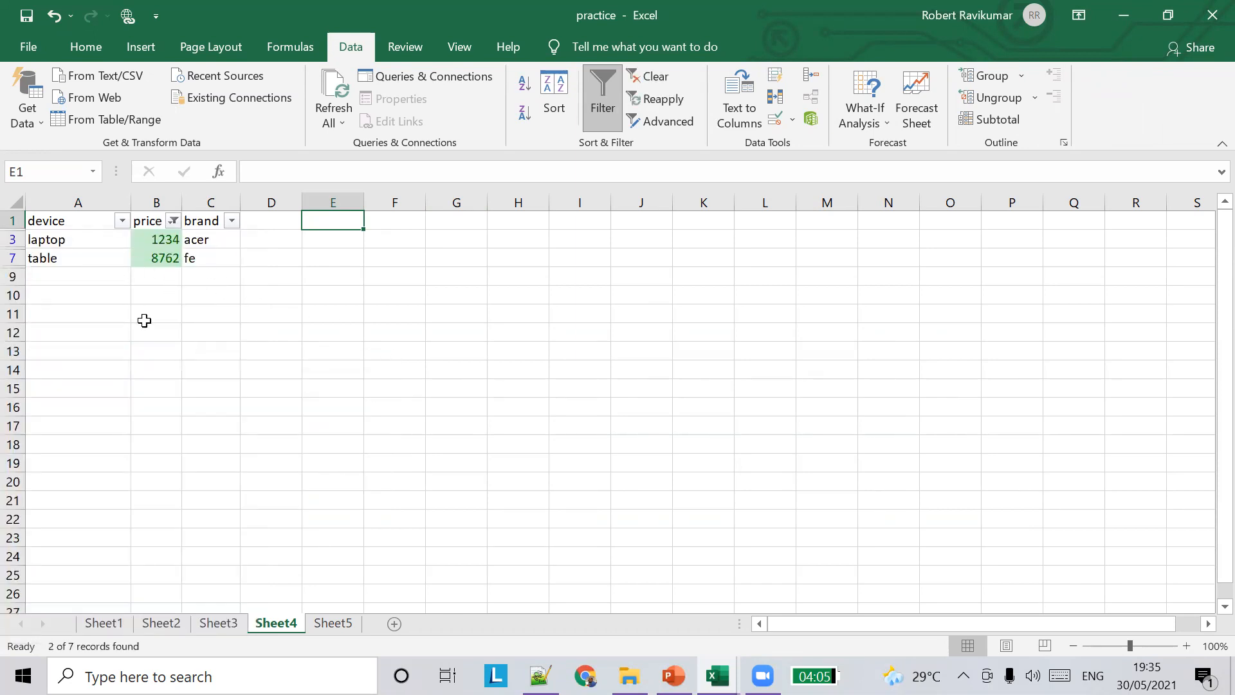
{"action": "left_click", "coordinate": [174, 221]}
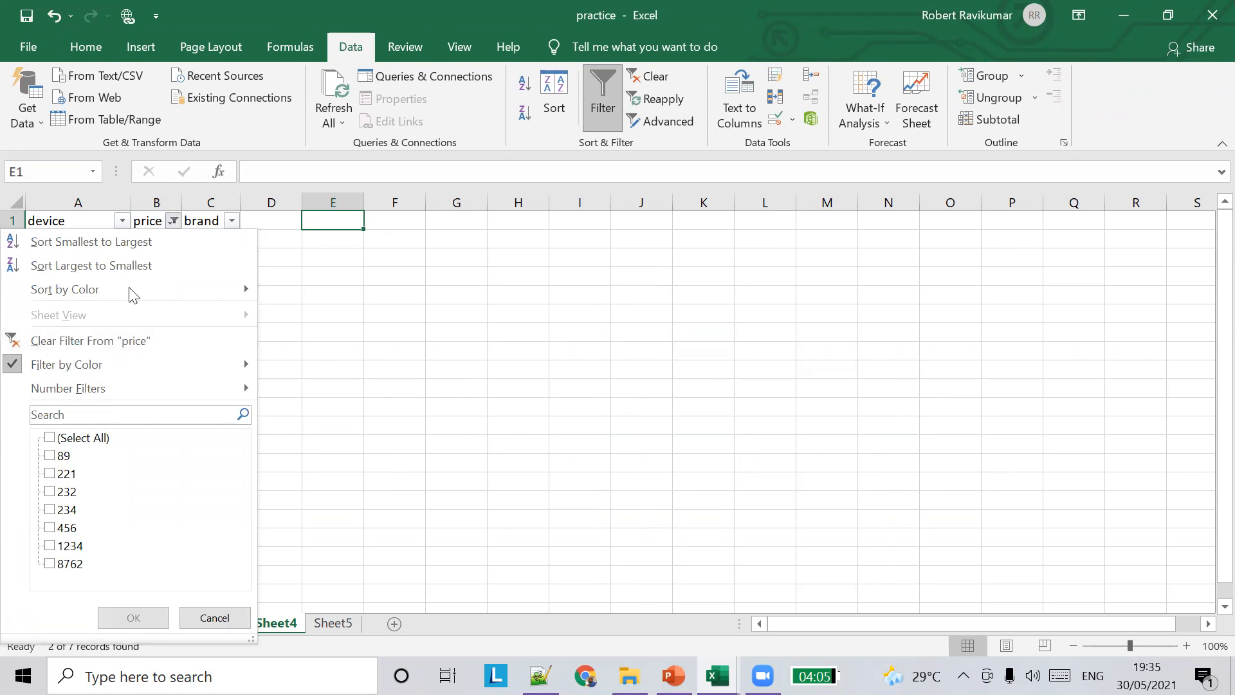
{"action": "left_click", "coordinate": [143, 345]}
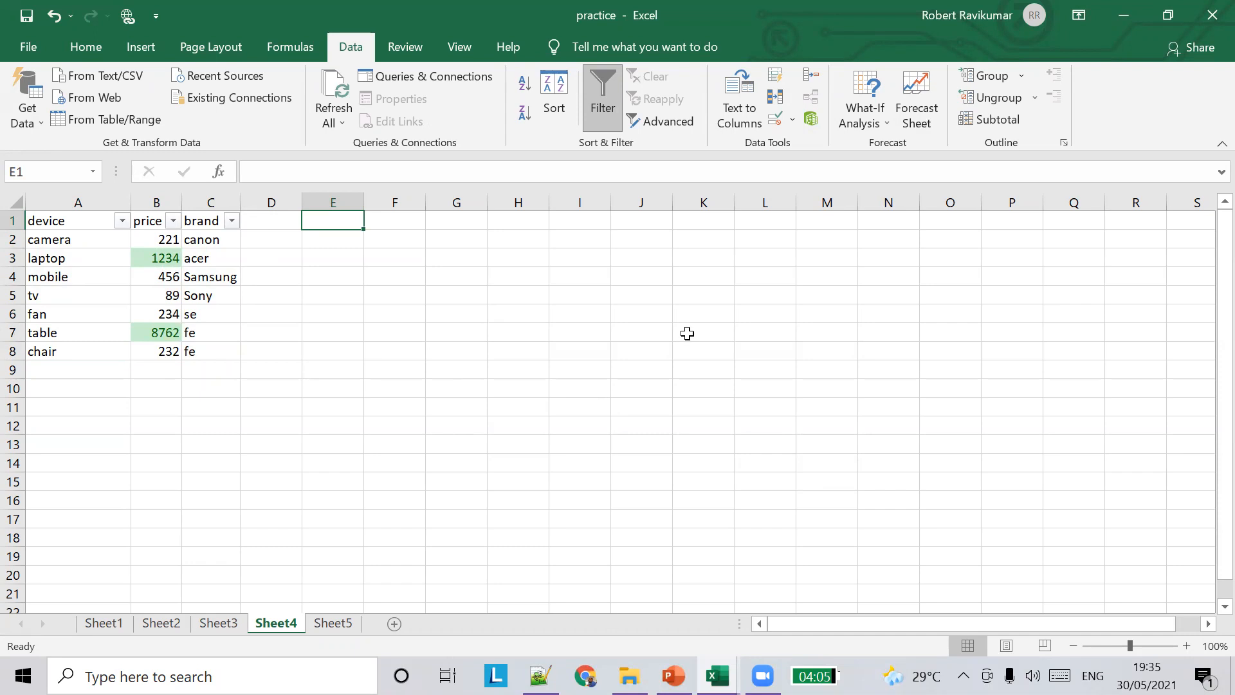
Step: Switch to PowerPoint to view the Adding conditional formatting slide, and return to the practice workbook
{"action": "key", "text": "alt+Tab"}
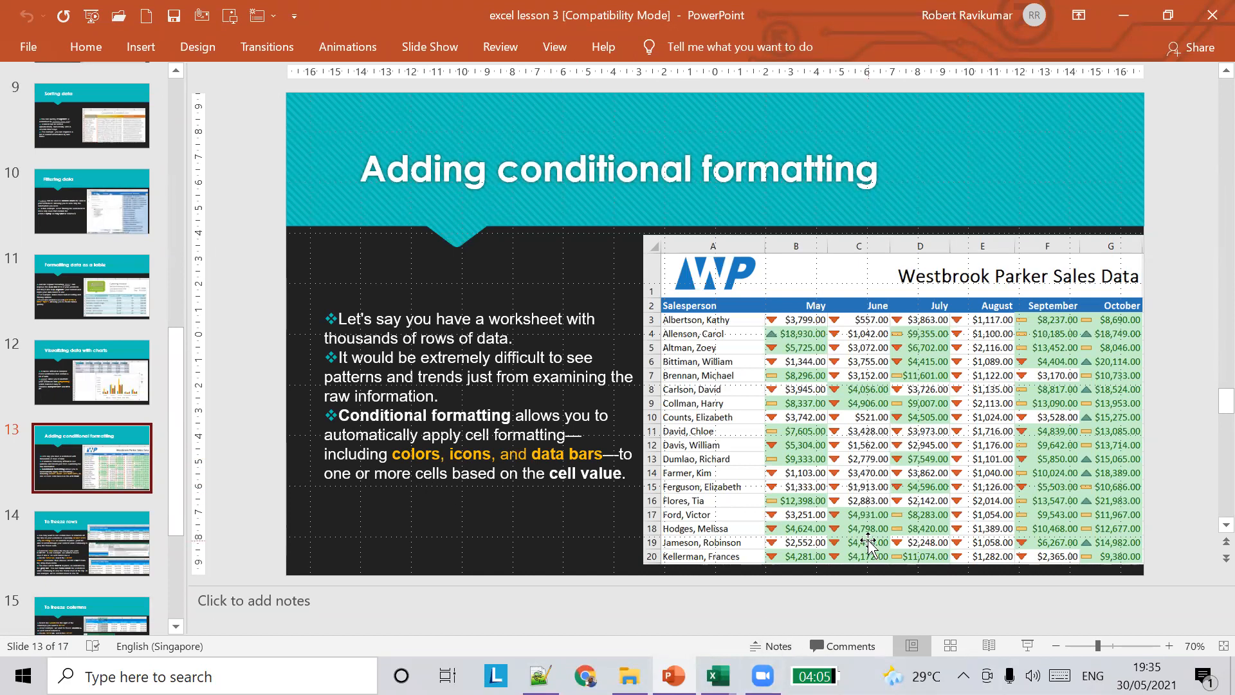
{"action": "key", "text": "alt+Tab"}
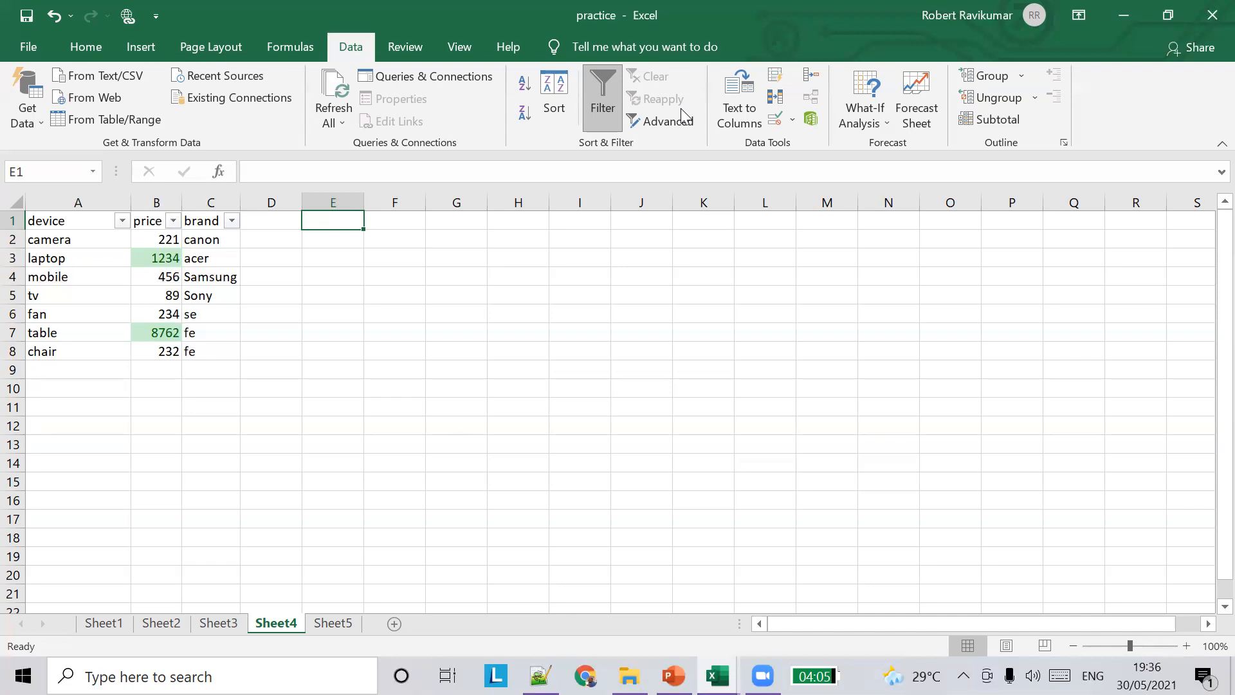
Step: Start a new conditional formatting rule for brand cells C2 to C8, using the rule type Format only cells that contain
{"action": "left_click", "coordinate": [207, 281]}
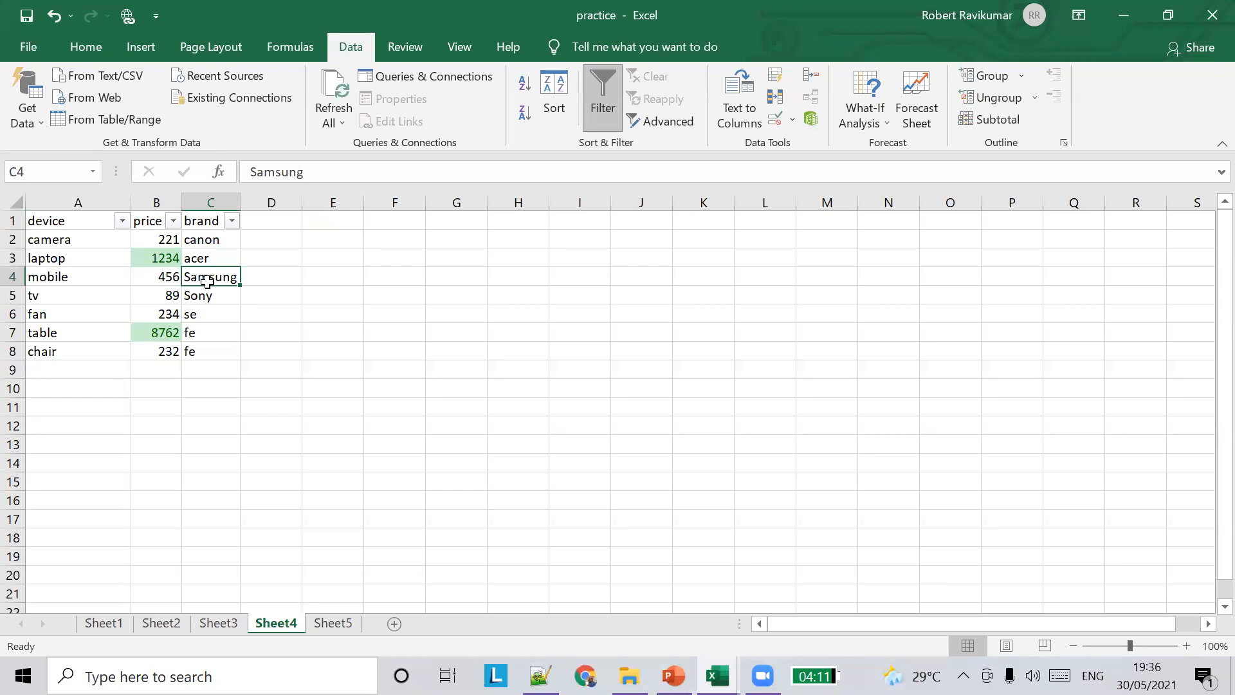
{"action": "left_click_drag", "start_coordinate": [207, 243], "coordinate": [223, 344]}
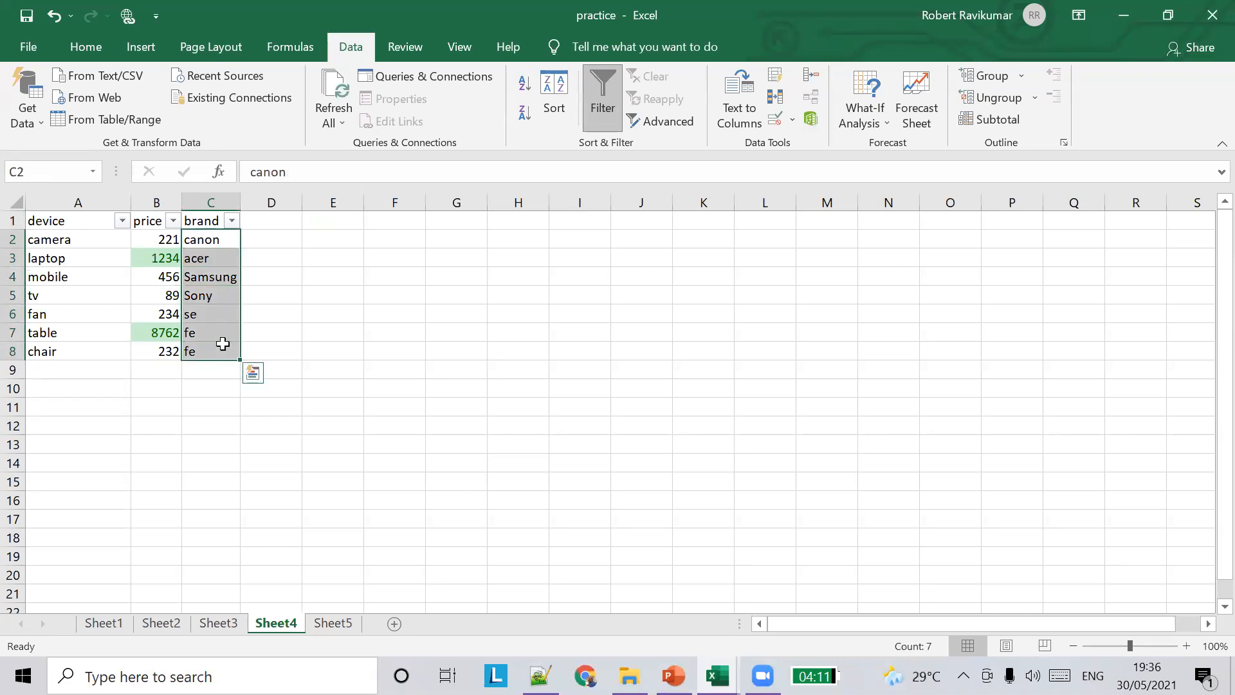
{"action": "right_click", "coordinate": [213, 282]}
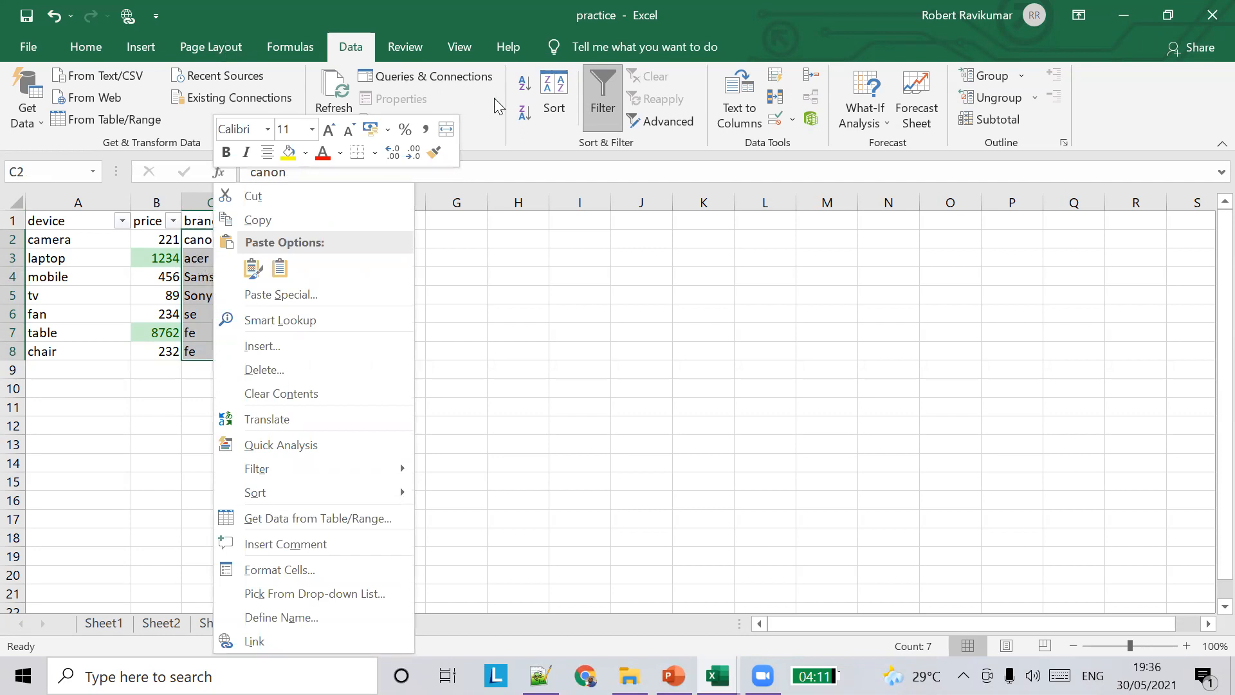
{"action": "key", "text": "Escape"}
{"action": "left_click", "coordinate": [103, 43]}
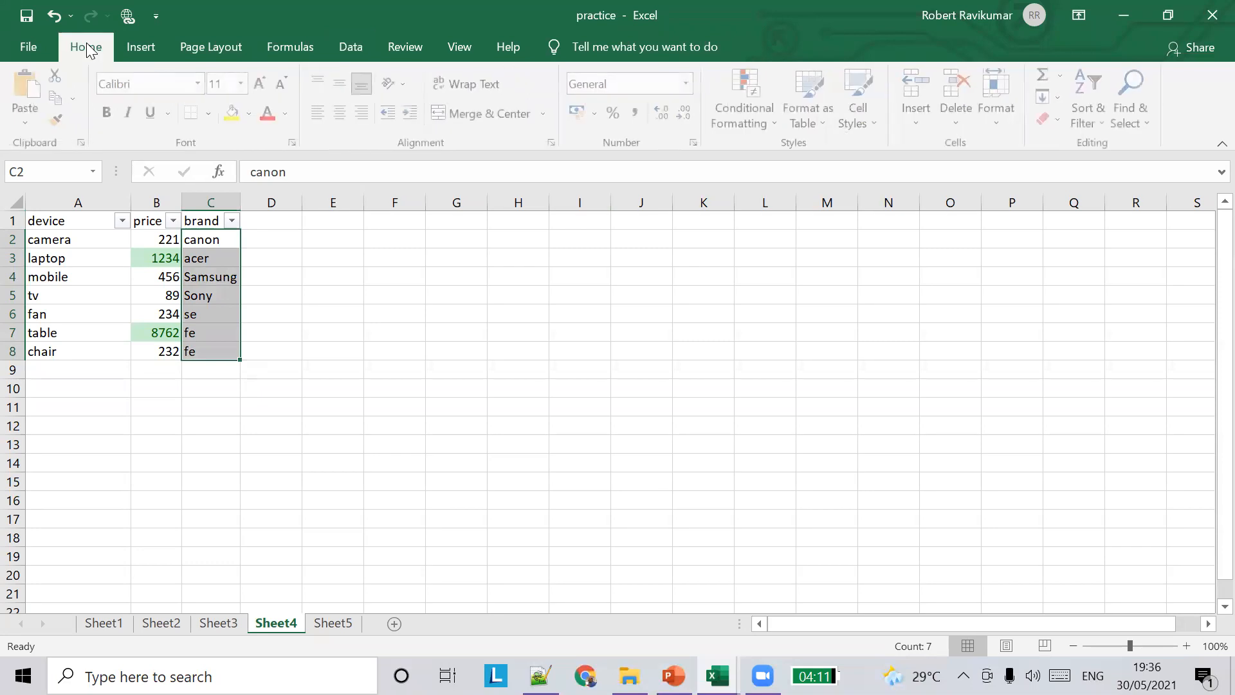
{"action": "left_click", "coordinate": [759, 122]}
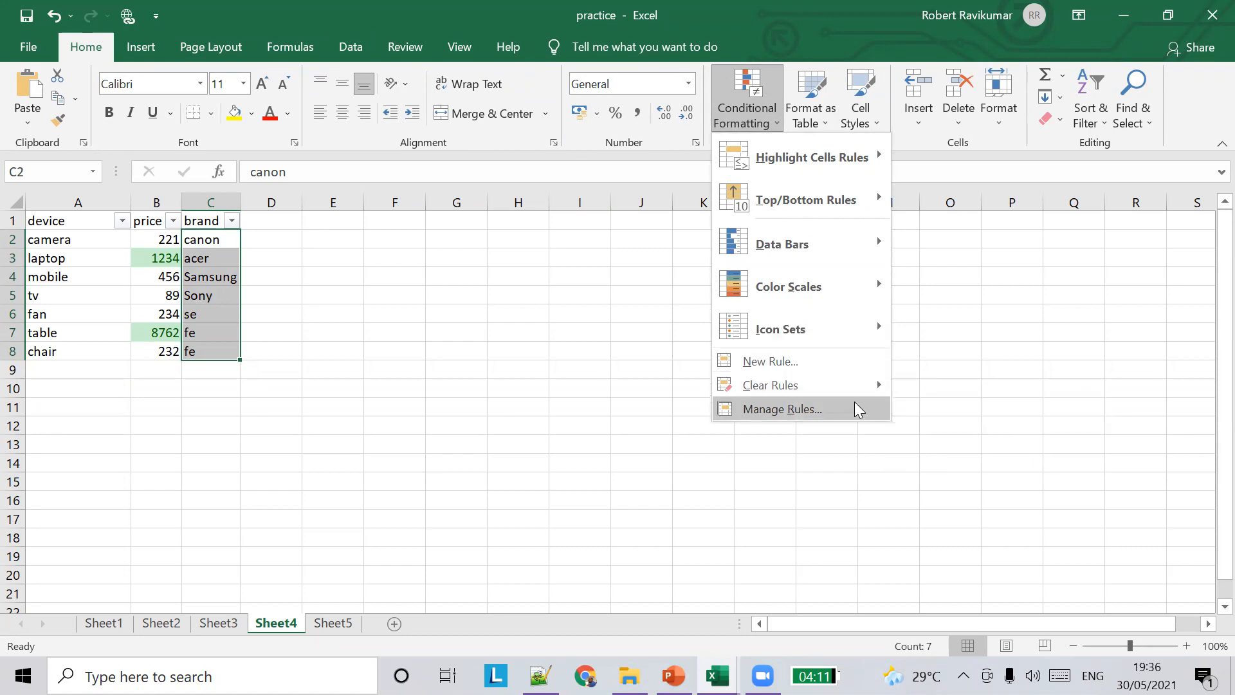
{"action": "left_click", "coordinate": [850, 359]}
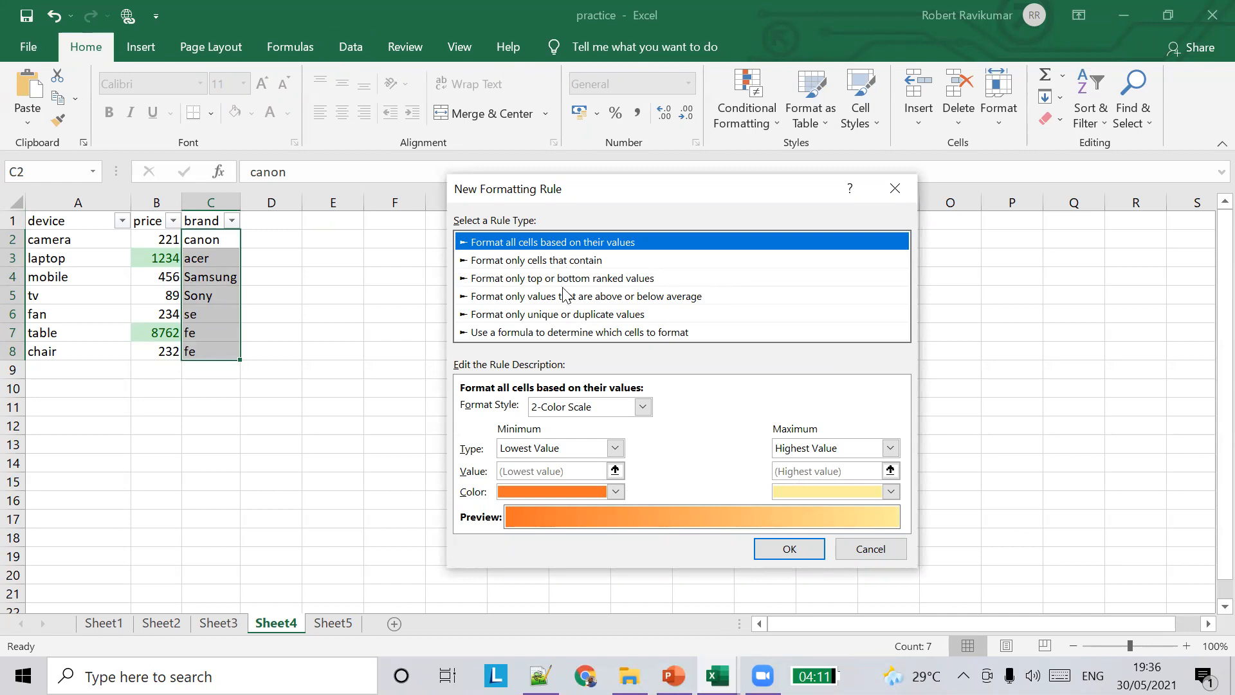
{"action": "scroll", "coordinate": [568, 447], "scroll_direction": "down", "scroll_amount": 1}
{"action": "scroll", "coordinate": [597, 444], "scroll_direction": "up", "scroll_amount": 1}
{"action": "left_click", "coordinate": [538, 262]}
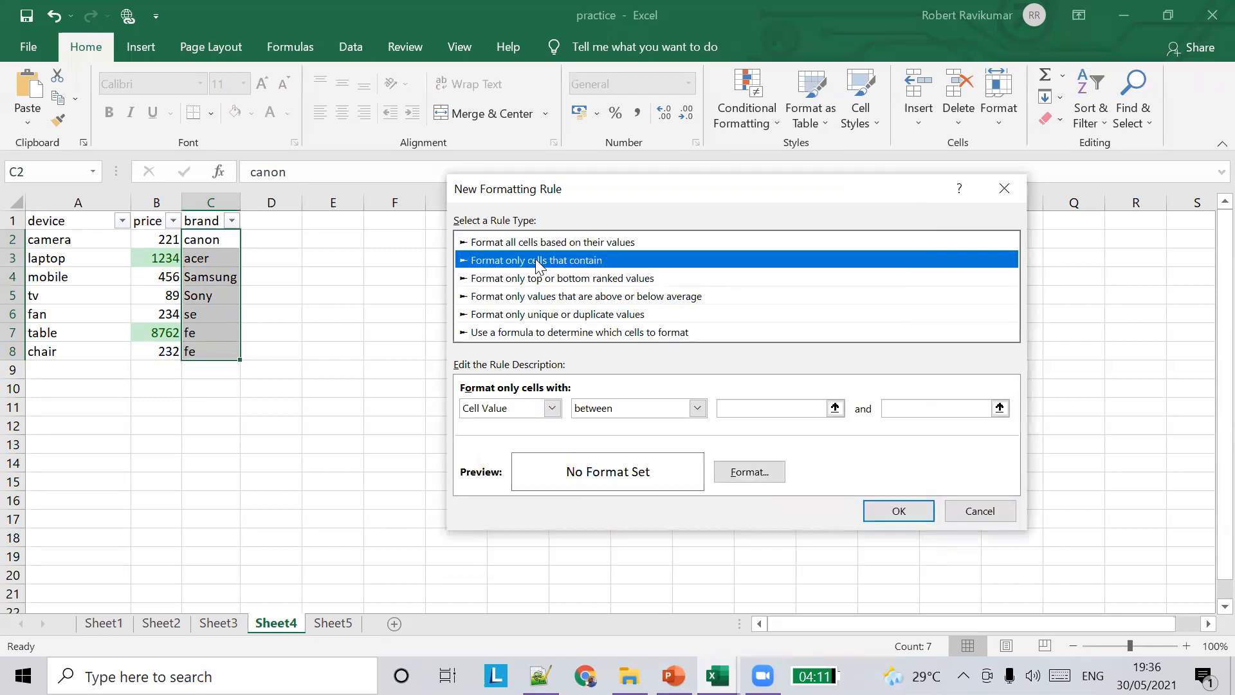
Step: Set the rule's condition to Cell Value equal to Sony
{"action": "left_click", "coordinate": [557, 409]}
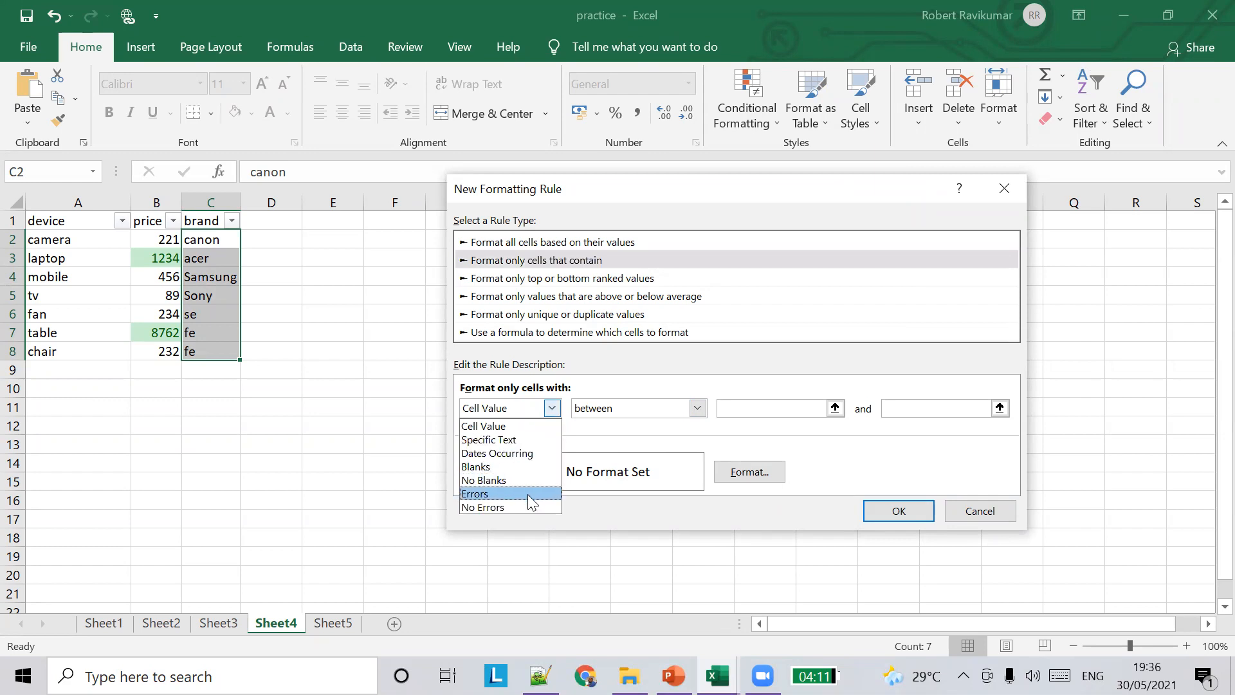
{"action": "left_click", "coordinate": [533, 428]}
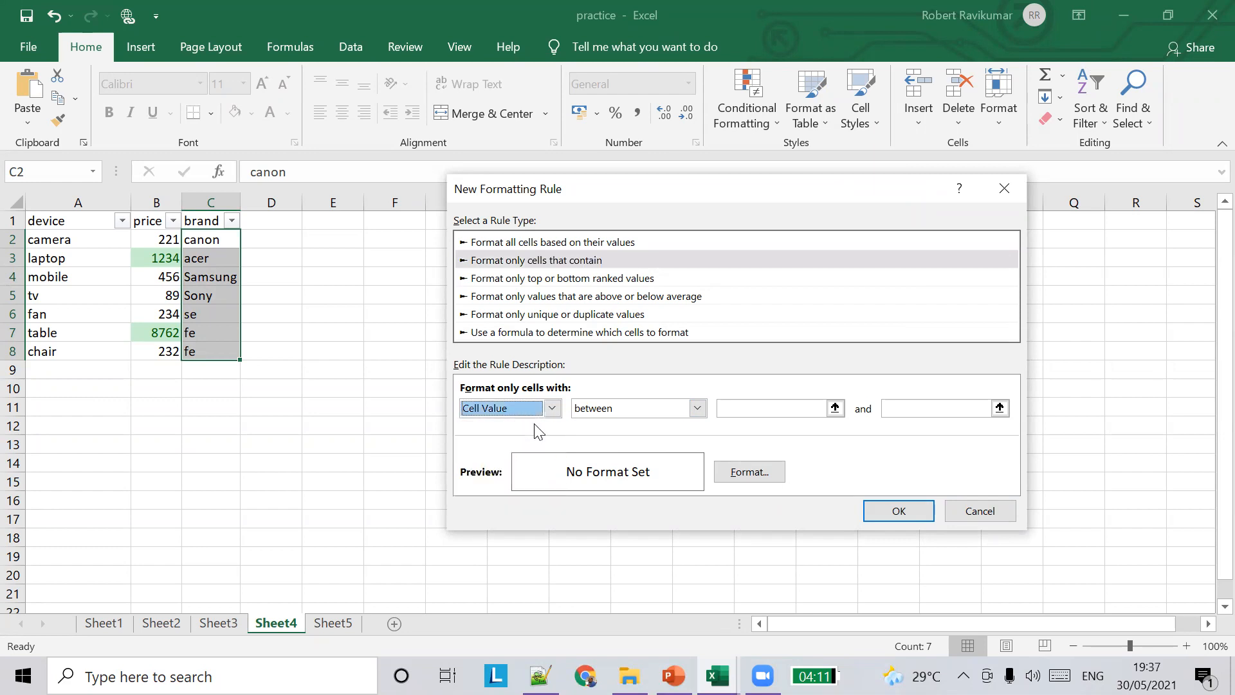
{"action": "left_click", "coordinate": [698, 408]}
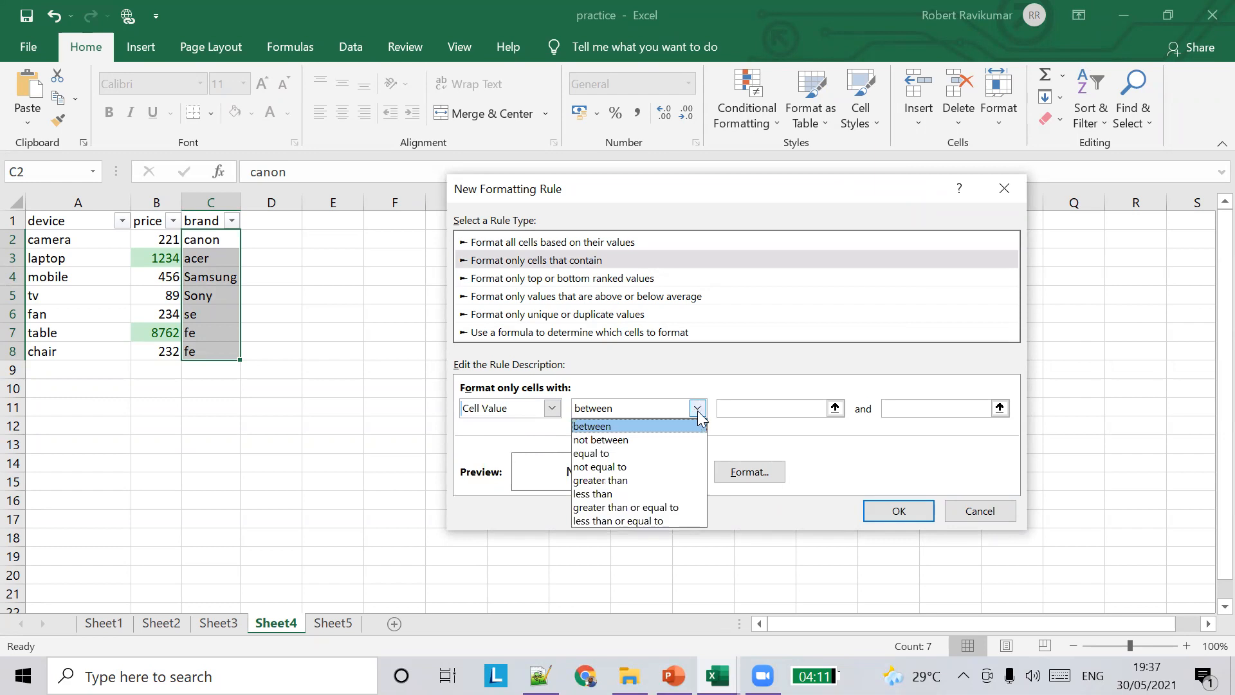
{"action": "left_click", "coordinate": [682, 453]}
{"action": "left_click", "coordinate": [827, 408]}
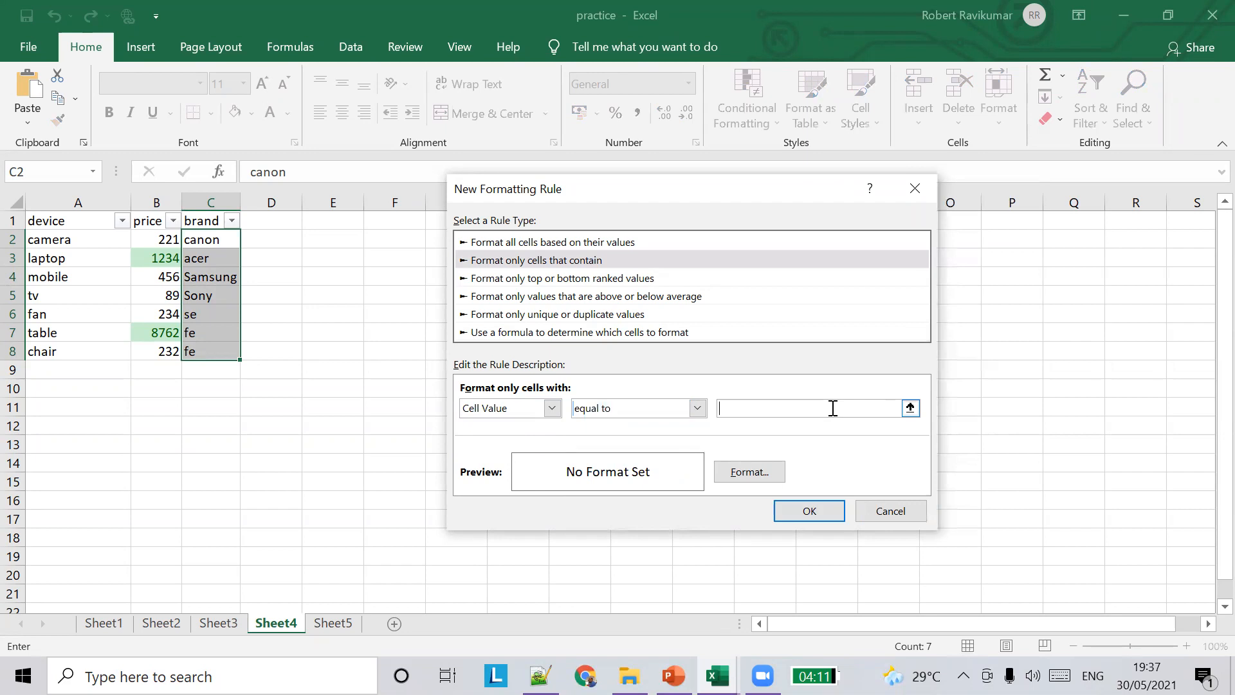
{"action": "type", "text": "S"}
{"action": "left_click", "coordinate": [698, 408]}
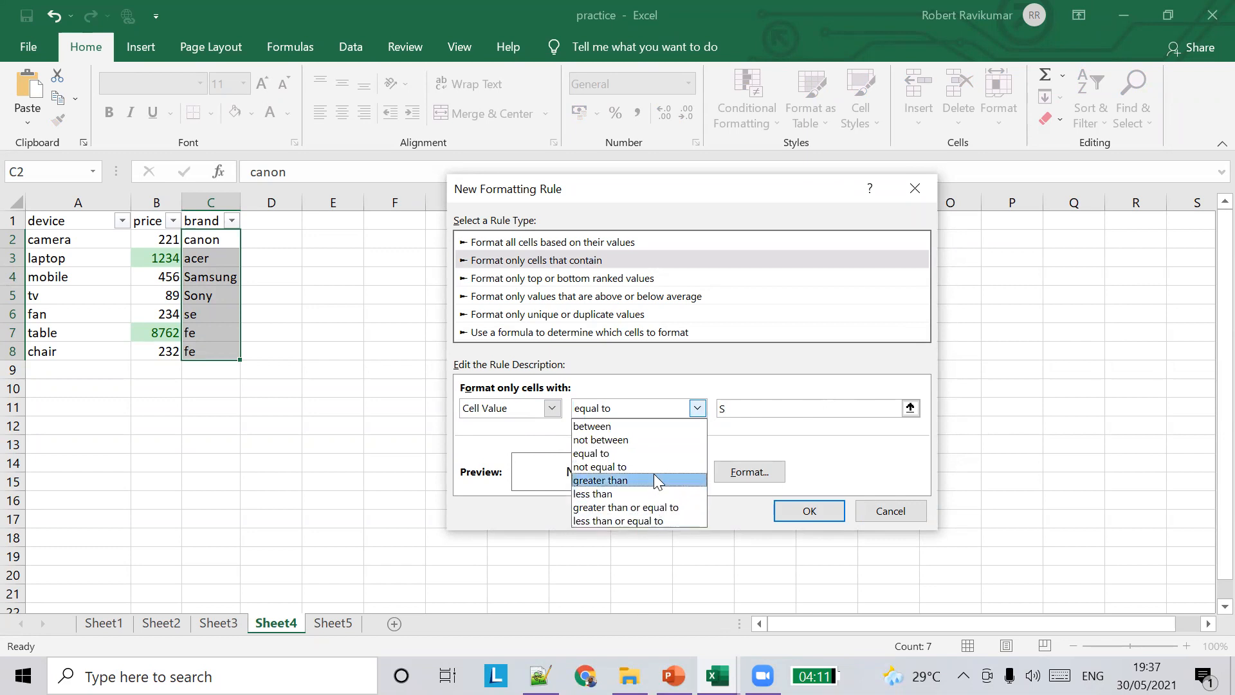
{"action": "left_click", "coordinate": [797, 403]}
{"action": "left_click", "coordinate": [796, 403]}
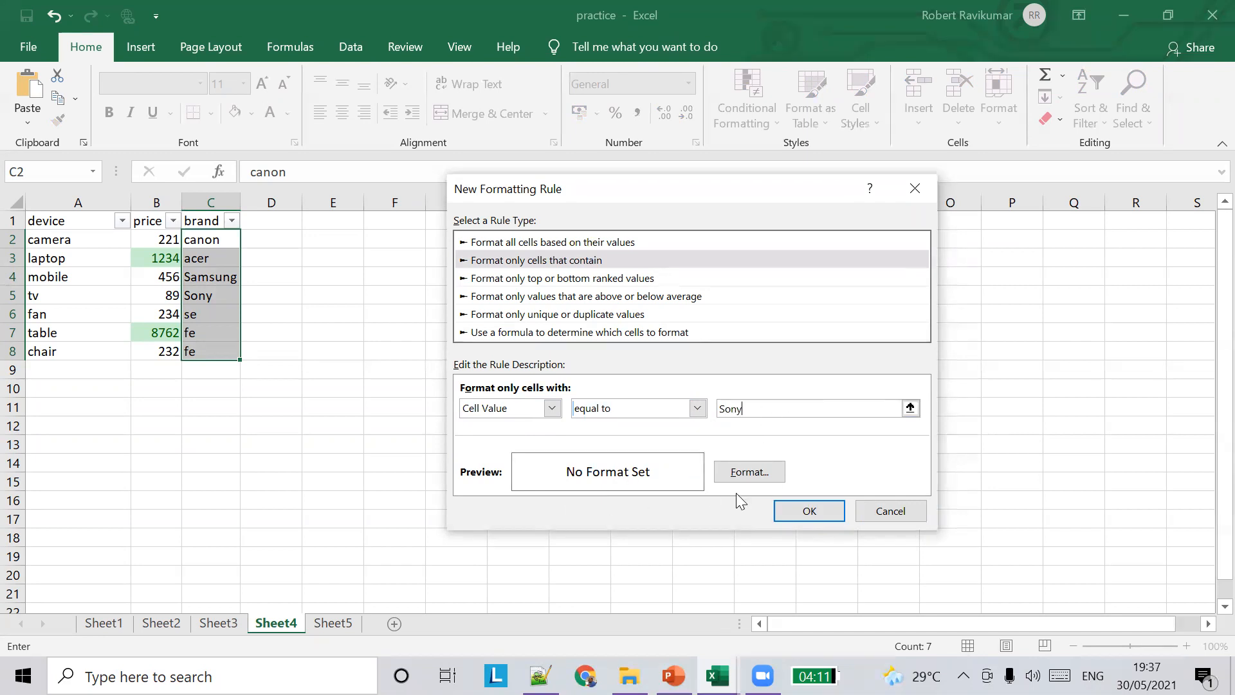
Step: Give the rule a bold font style and apply it to the brand cells
{"action": "left_click", "coordinate": [767, 468]}
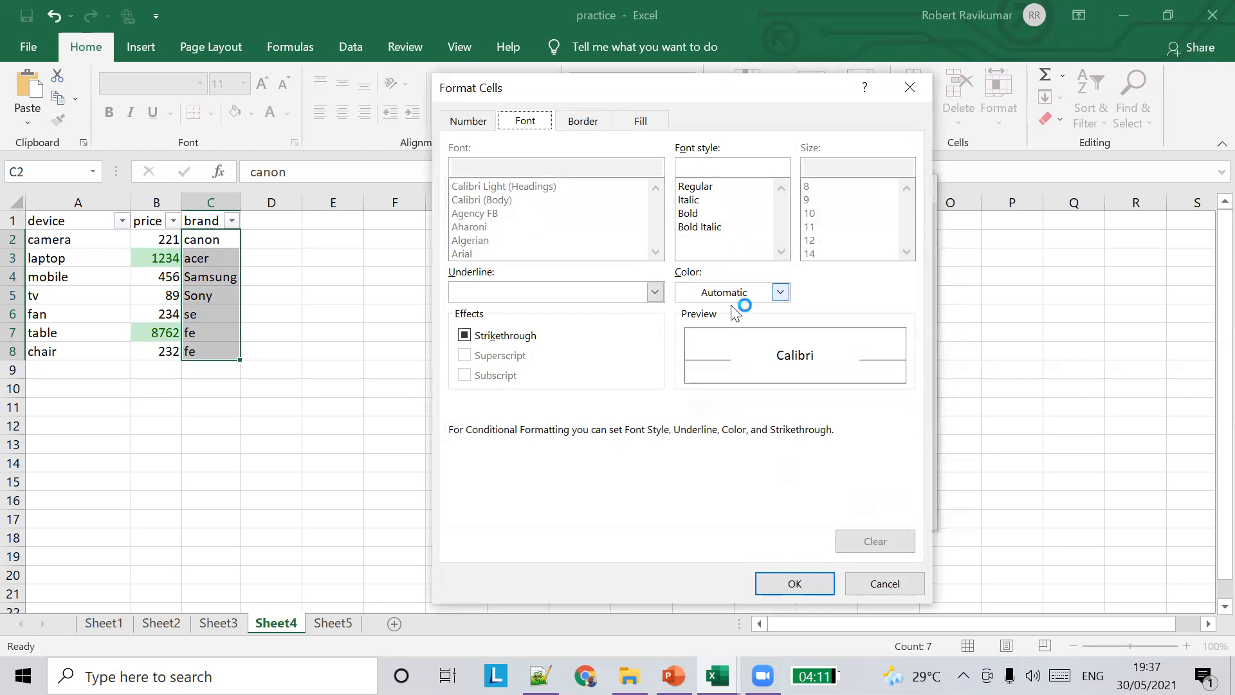
{"action": "left_click", "coordinate": [570, 129]}
{"action": "left_click", "coordinate": [535, 126]}
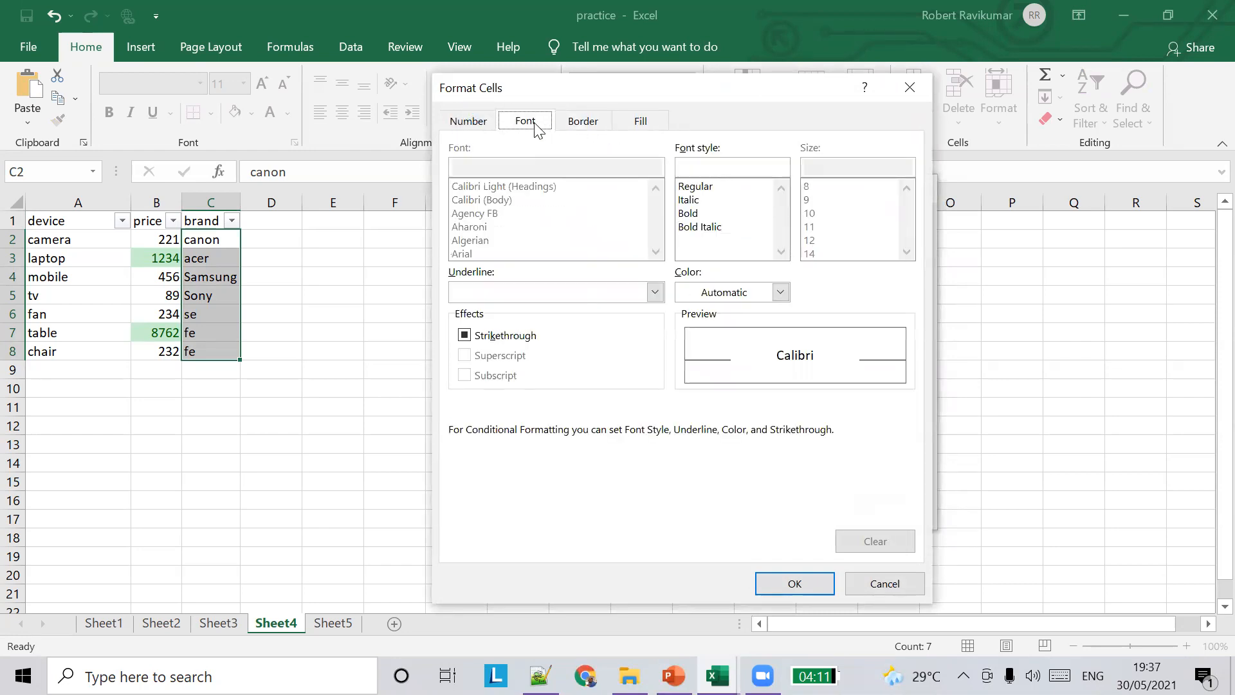
{"action": "left_click", "coordinate": [711, 213]}
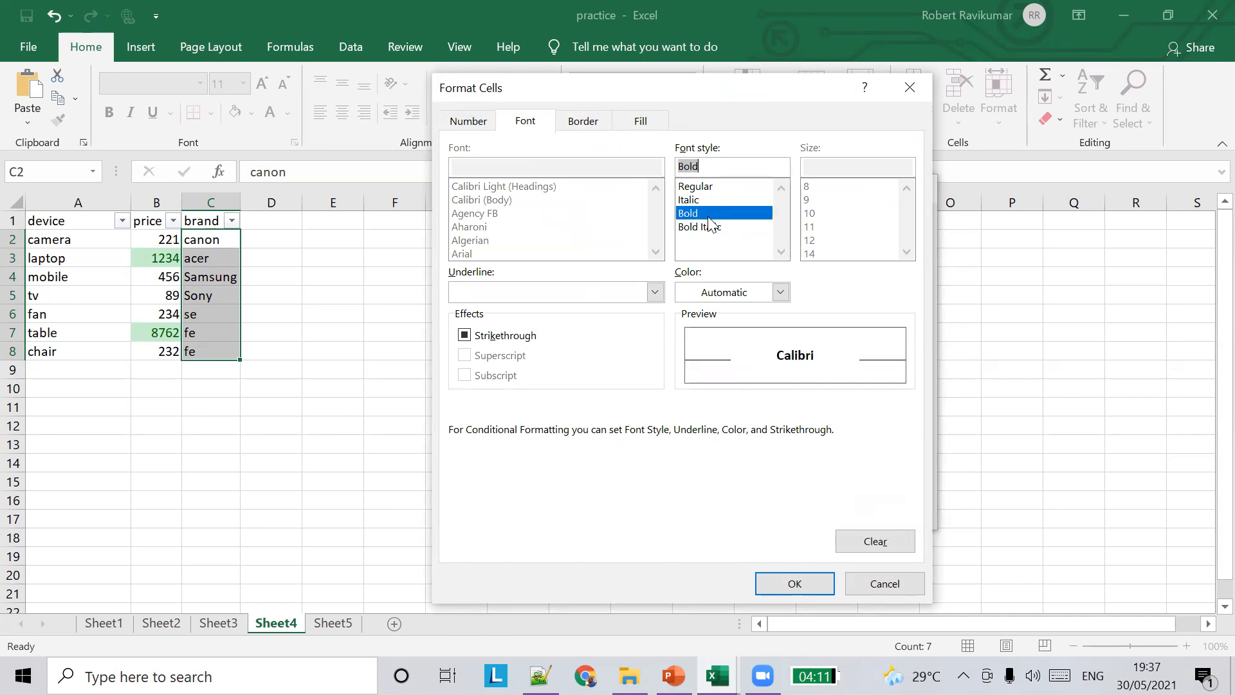
{"action": "left_click", "coordinate": [796, 584]}
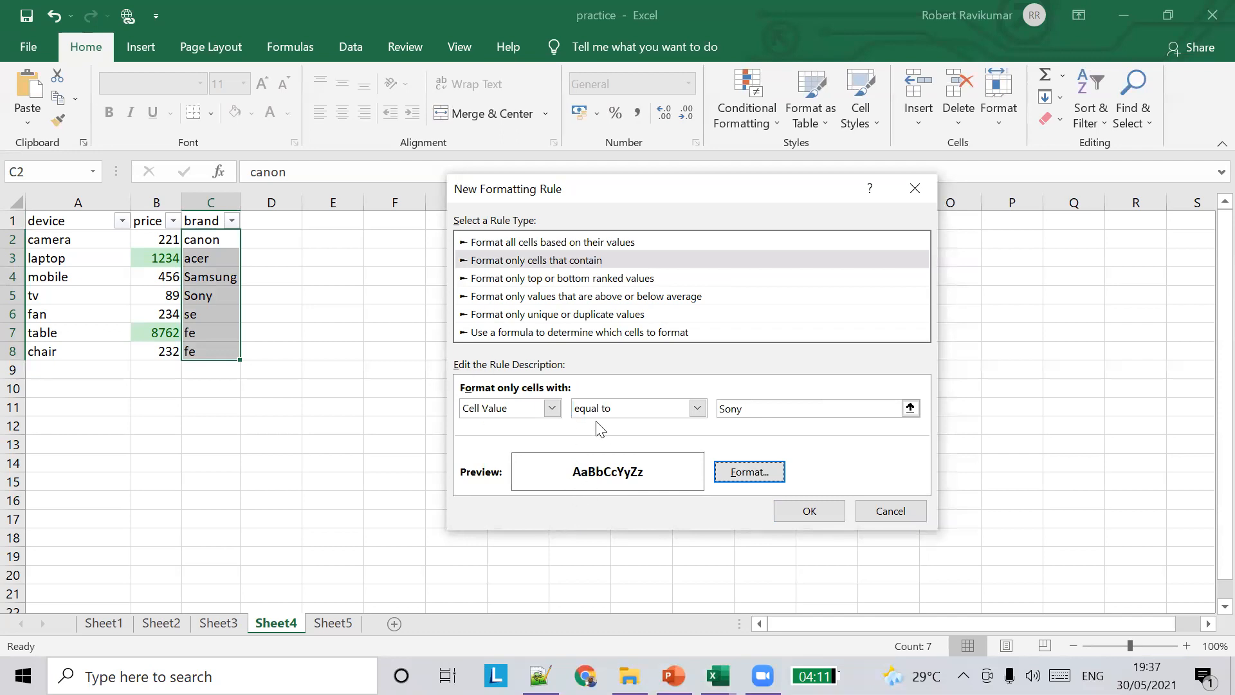
{"action": "left_click", "coordinate": [810, 507]}
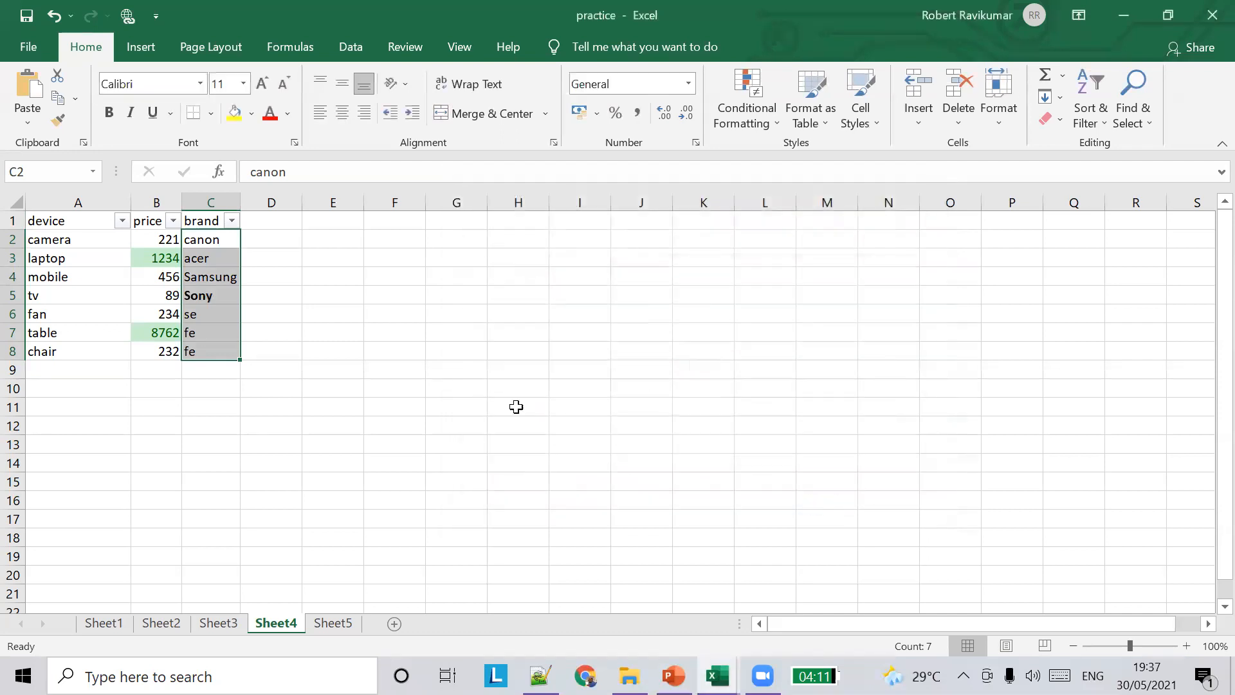
Step: Change the laptop's brand in C3 to SONy and select the brand cells C2 to C8
{"action": "left_click", "coordinate": [225, 297]}
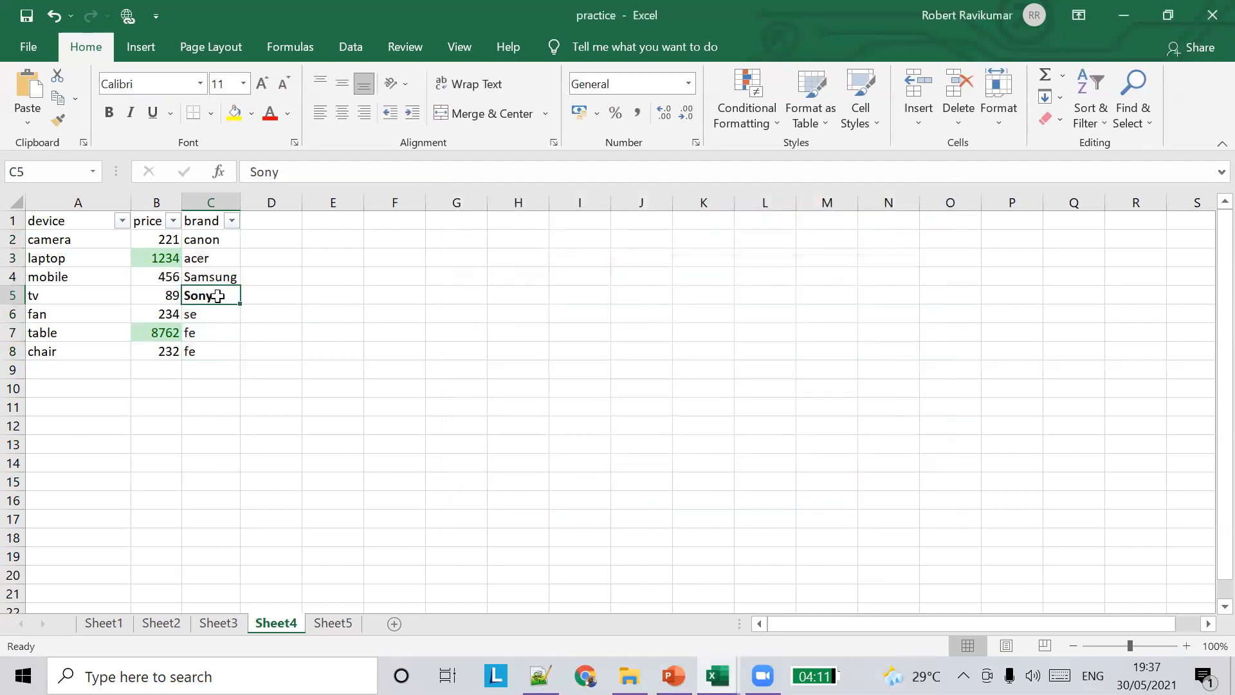
{"action": "left_click", "coordinate": [213, 259]}
{"action": "type", "text": "SONy"}
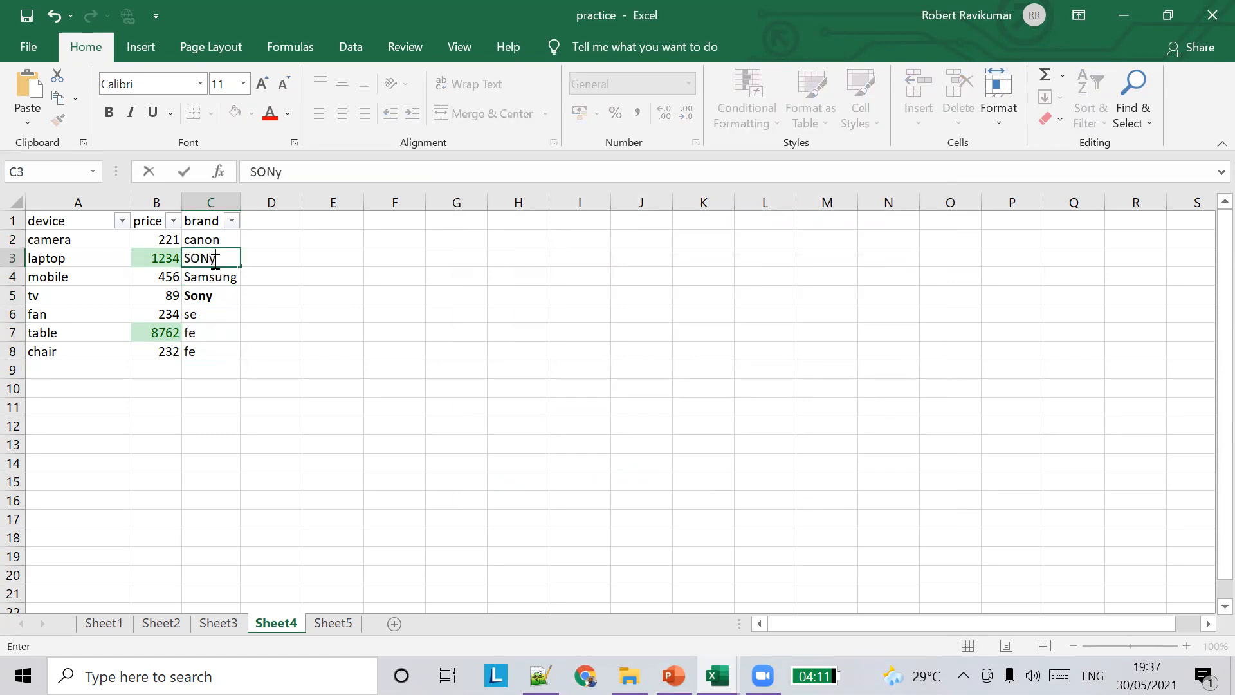
{"action": "key", "text": "Tab"}
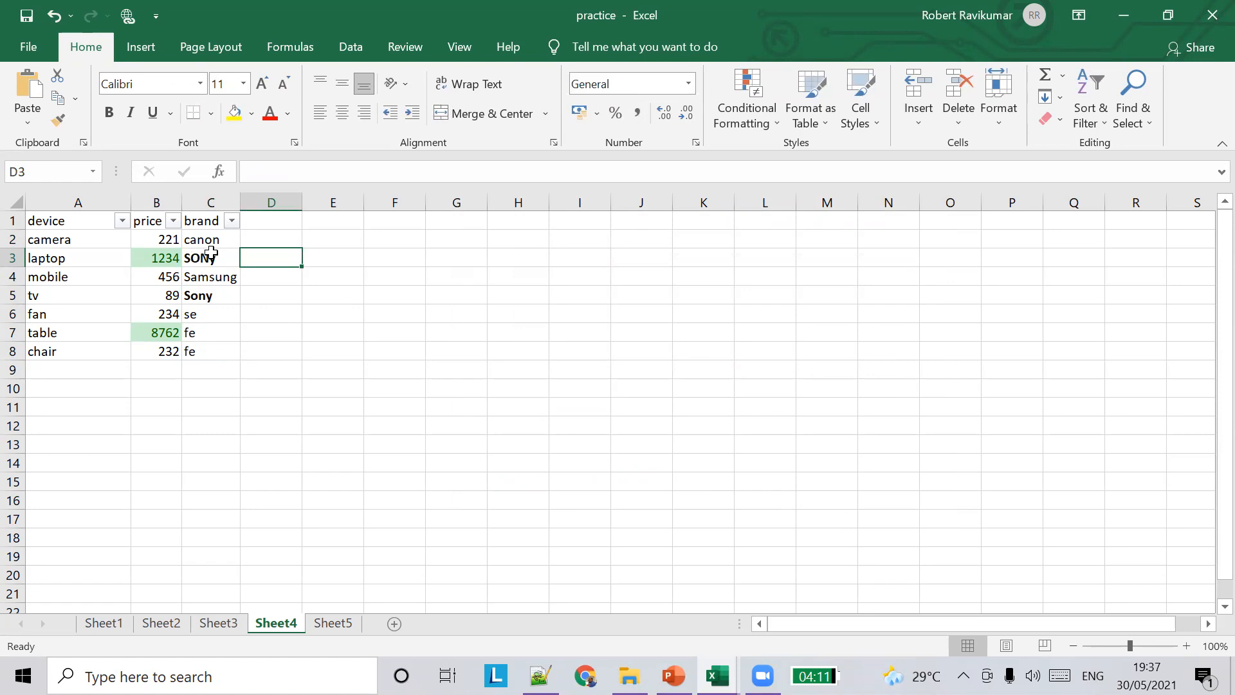
{"action": "left_click_drag", "start_coordinate": [199, 243], "coordinate": [238, 356]}
{"action": "right_click", "coordinate": [198, 255]}
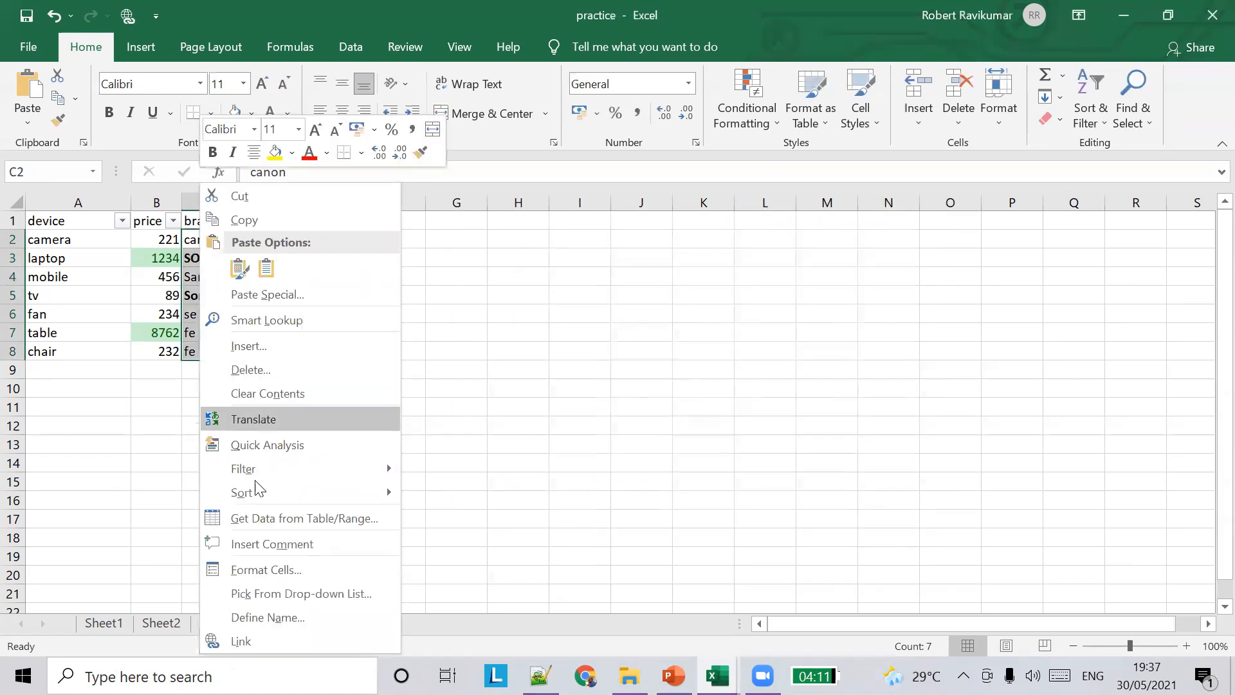
{"action": "left_click", "coordinate": [769, 131]}
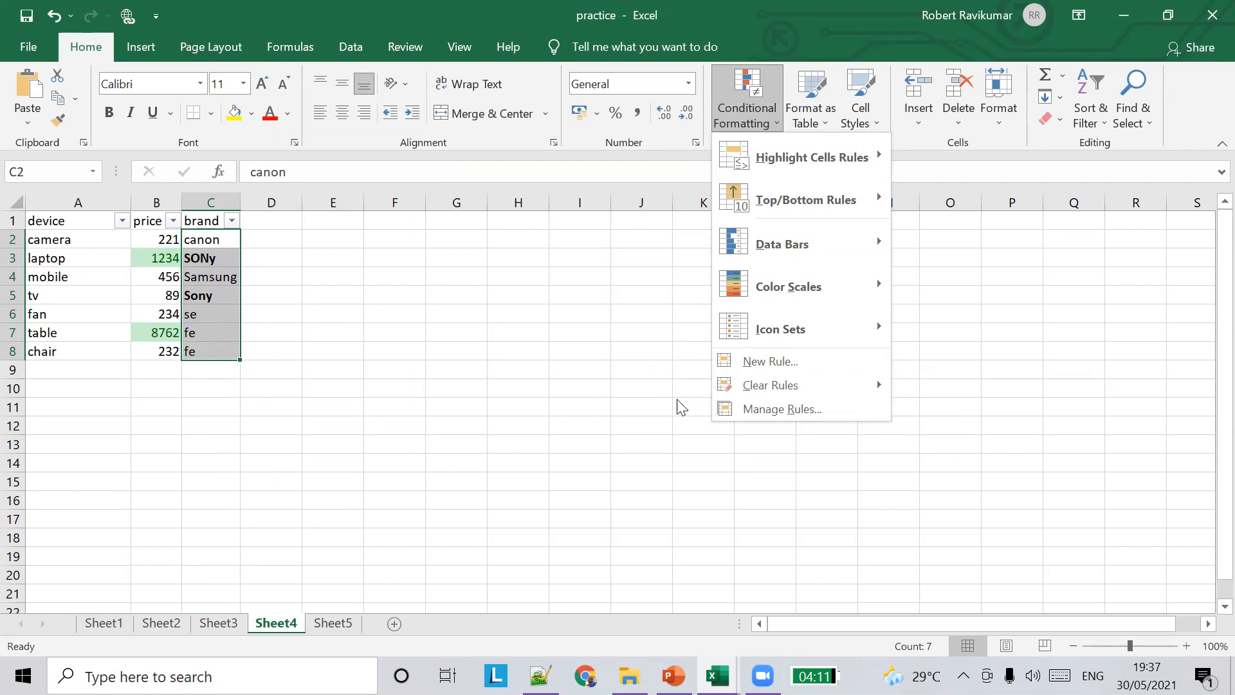
{"action": "left_click", "coordinate": [781, 360]}
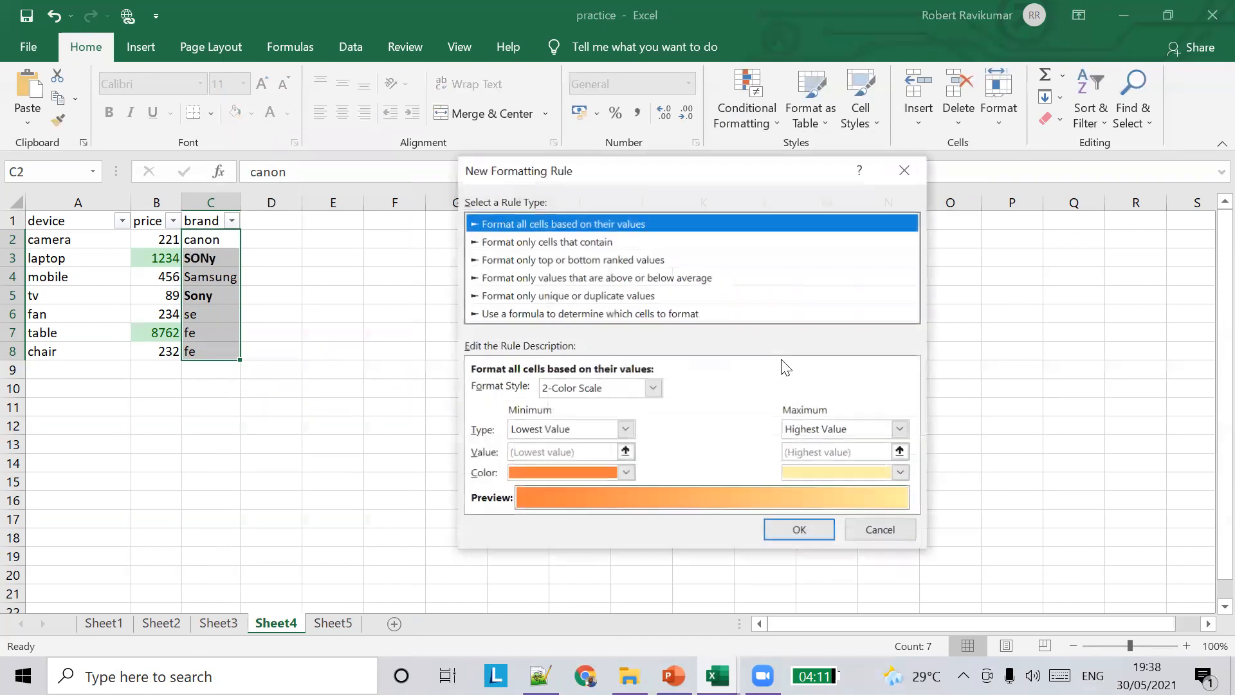
{"action": "left_click", "coordinate": [879, 534]}
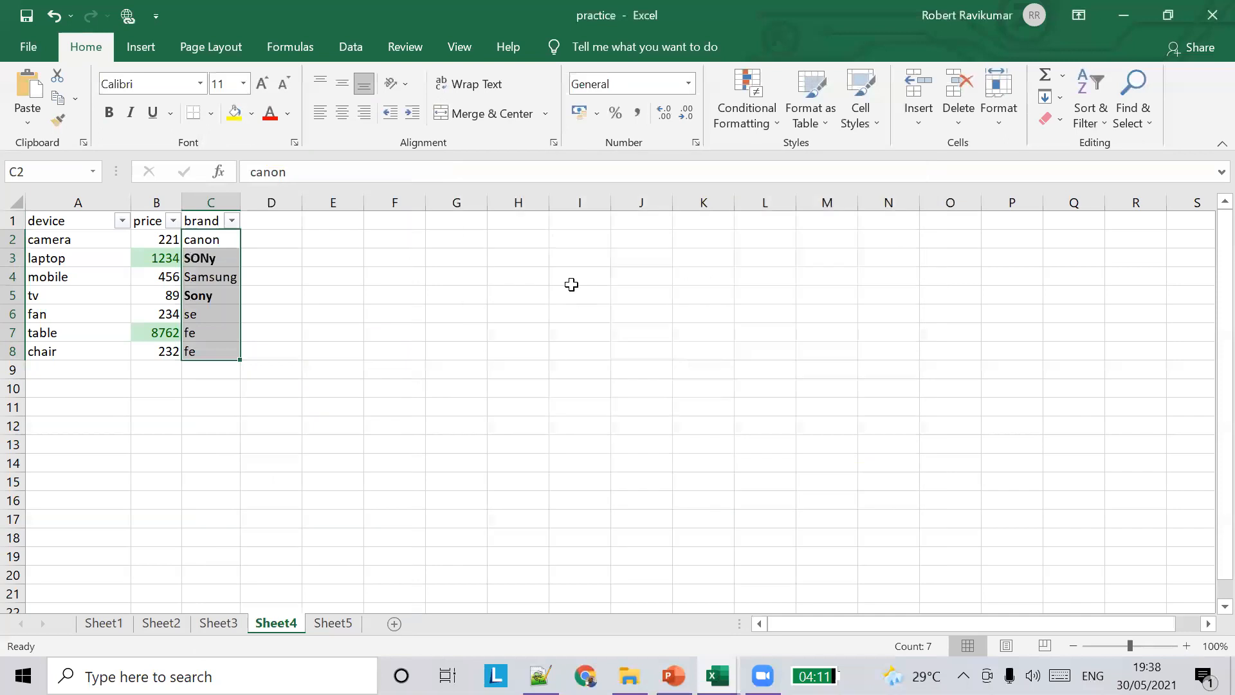
Step: Open the Conditional Formatting Rules Manager for the selected brand cells and select the Sony rule
{"action": "left_click", "coordinate": [772, 126]}
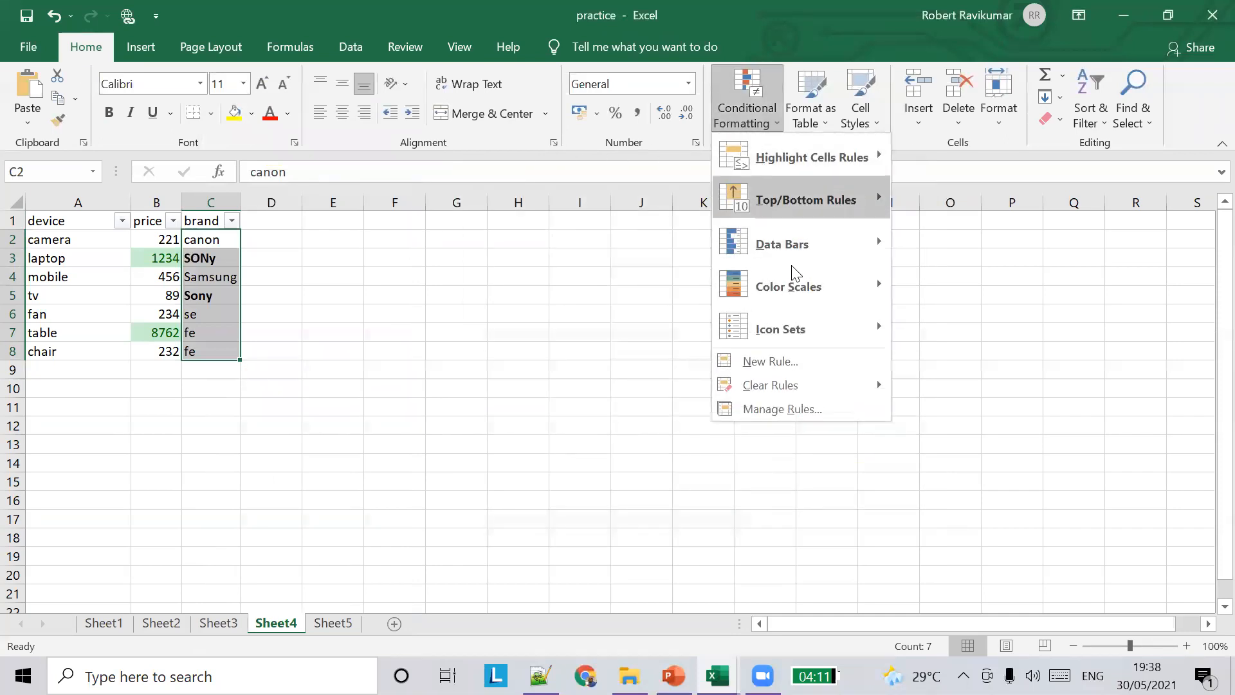
{"action": "left_click", "coordinate": [794, 407]}
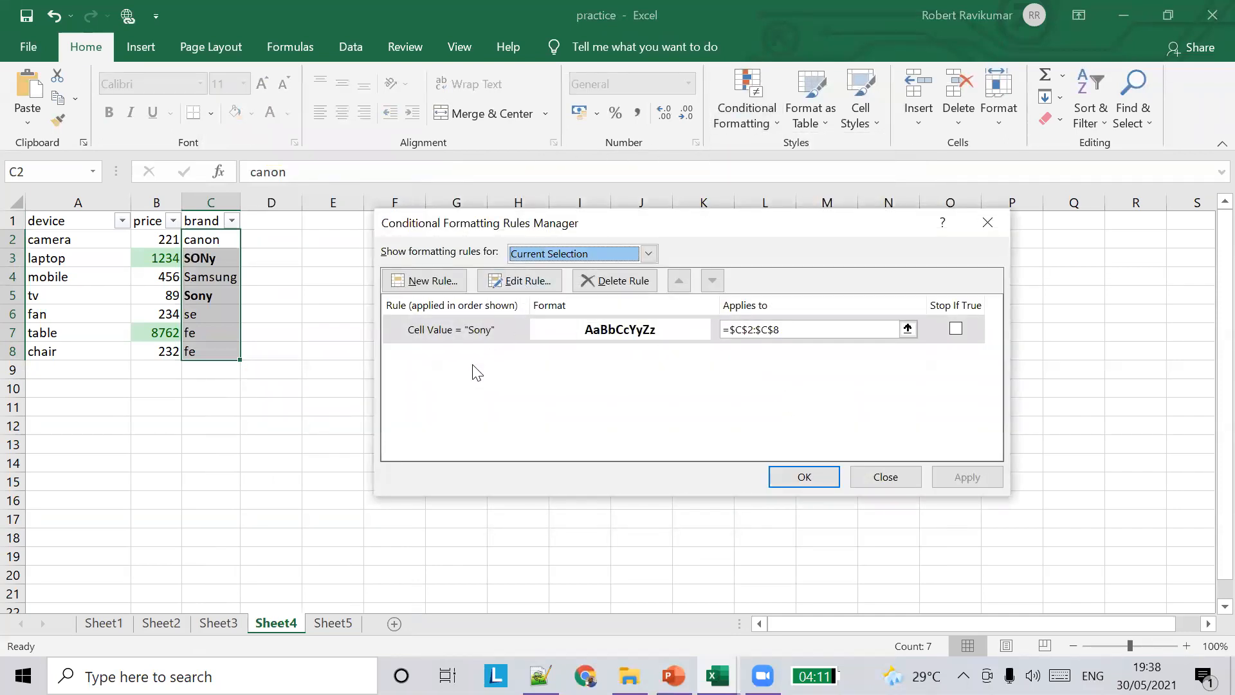
{"action": "left_click", "coordinate": [492, 331]}
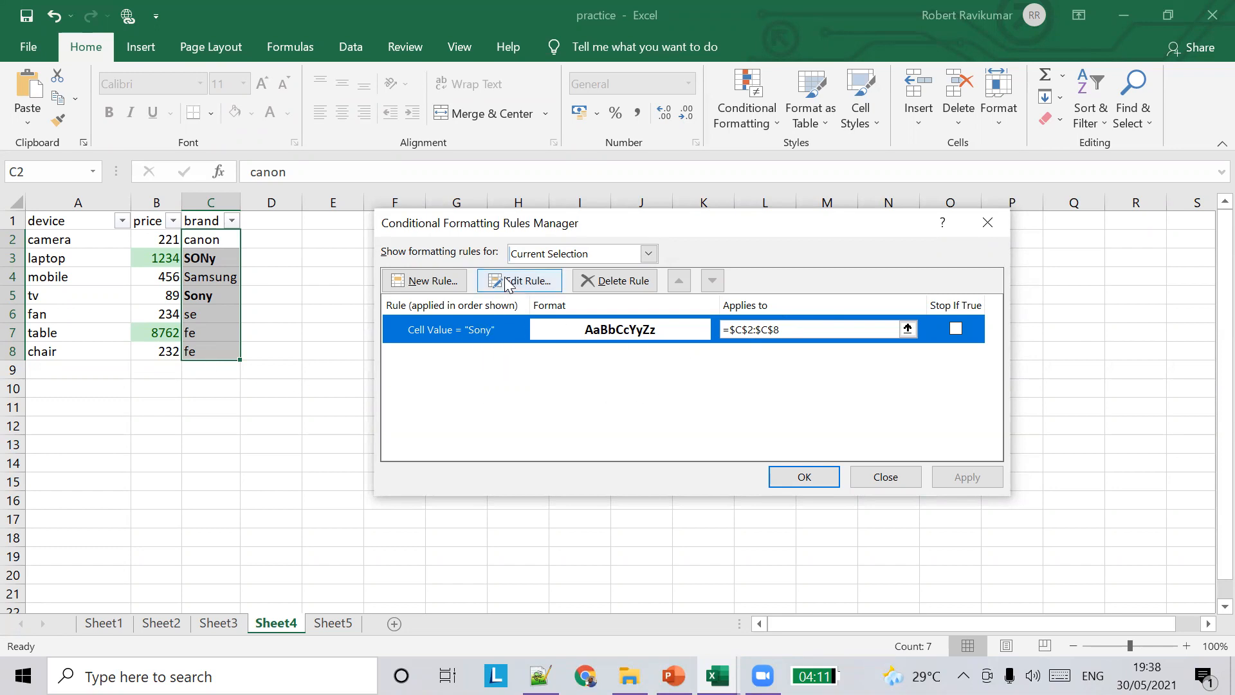
{"action": "left_click", "coordinate": [524, 279]}
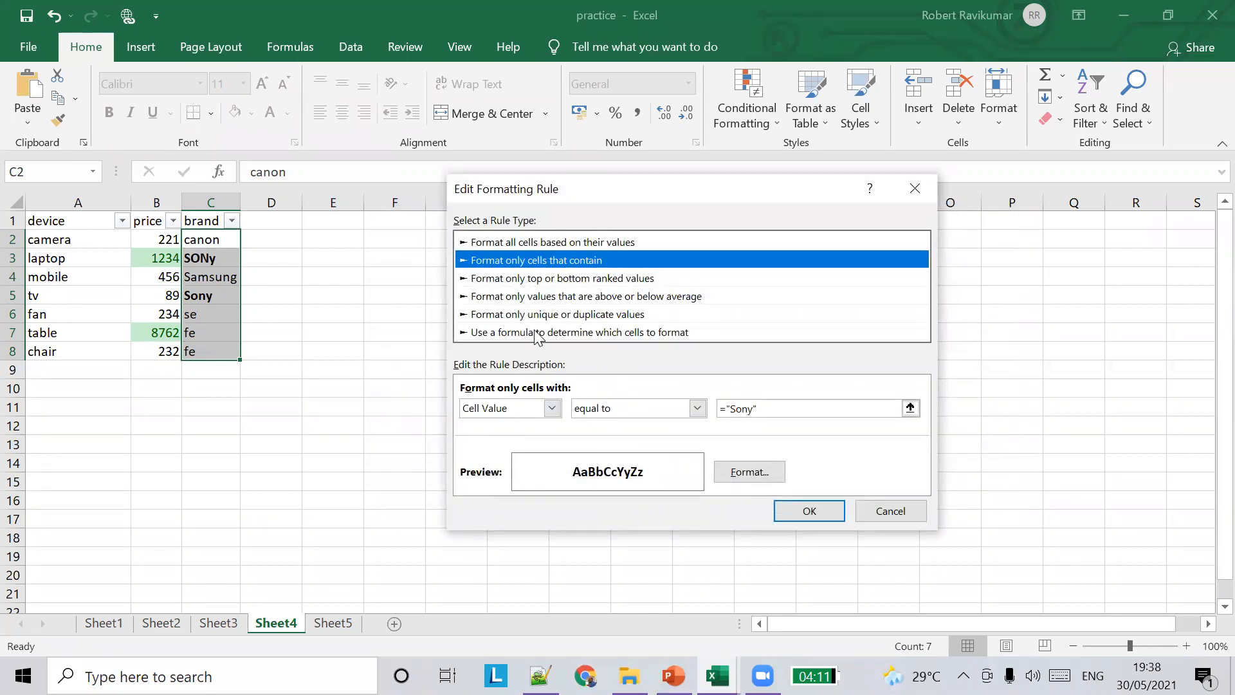
{"action": "left_click", "coordinate": [740, 409]}
{"action": "type", "text": "+"}
{"action": "key", "text": "Right"}
{"action": "key", "text": "Right"}
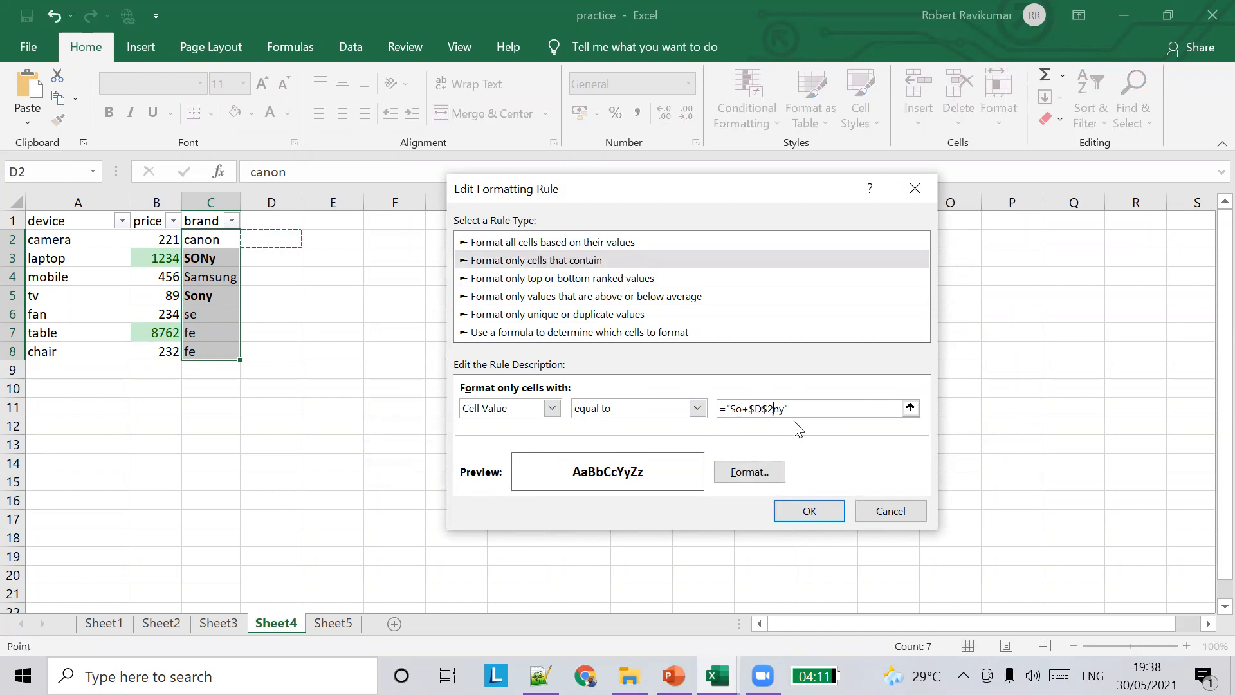
{"action": "key", "text": "ctrl+z"}
{"action": "key", "text": "ctrl+z"}
{"action": "key", "text": "ctrl+z"}
{"action": "key", "text": "ctrl+z"}
{"action": "key", "text": "ctrl+z"}
{"action": "key", "text": "ctrl+z"}
{"action": "key", "text": "Right"}
{"action": "key", "text": "Escape"}
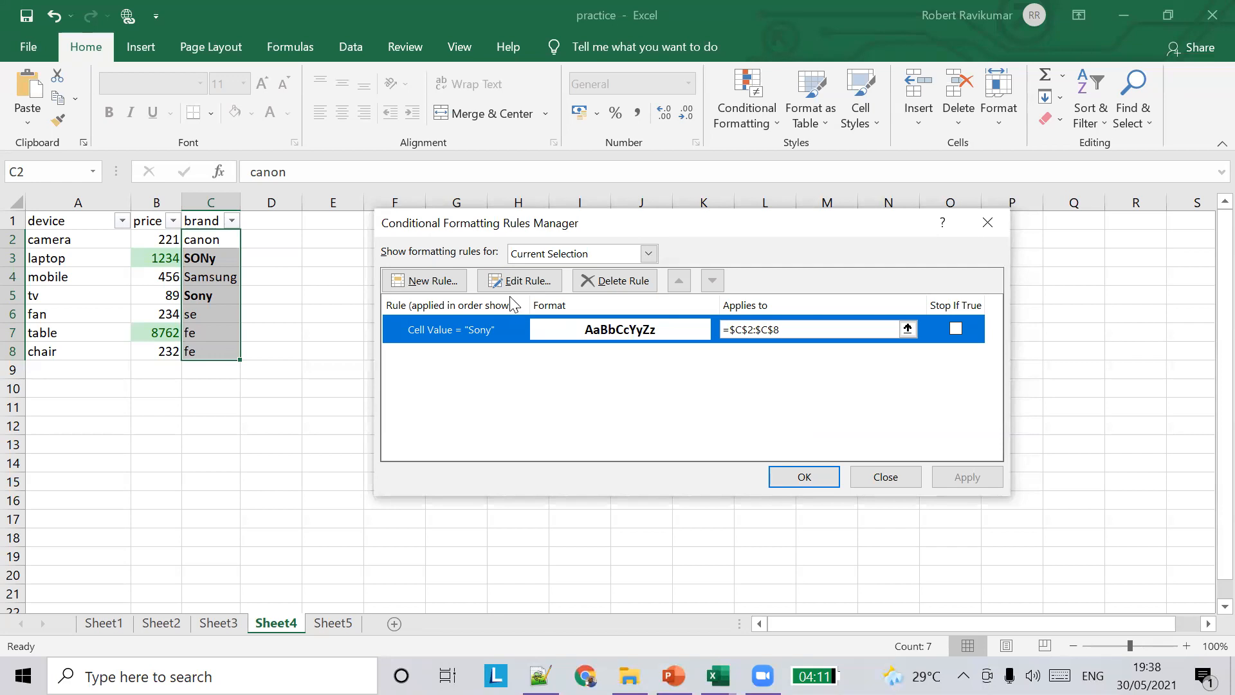
Step: Edit the brand rule so it formats cells equal to Samsung, and apply it to the brand cells
{"action": "left_click", "coordinate": [517, 281]}
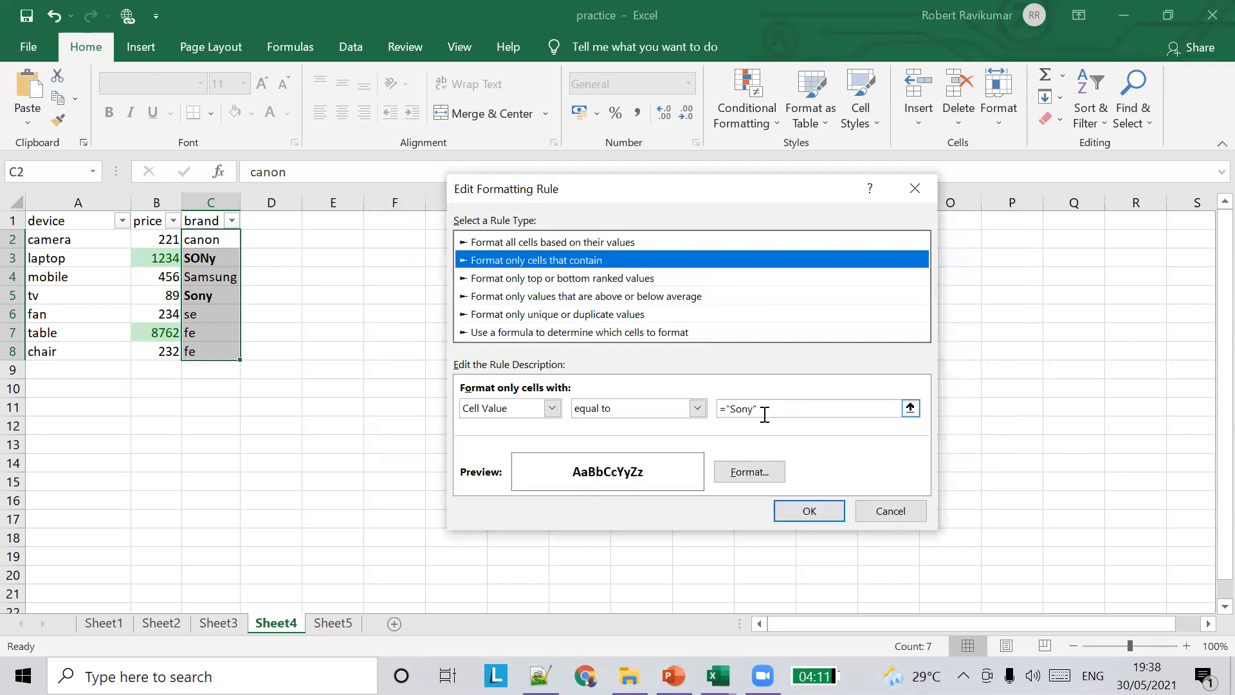
{"action": "left_click", "coordinate": [755, 409]}
{"action": "key", "text": "BackSpace"}
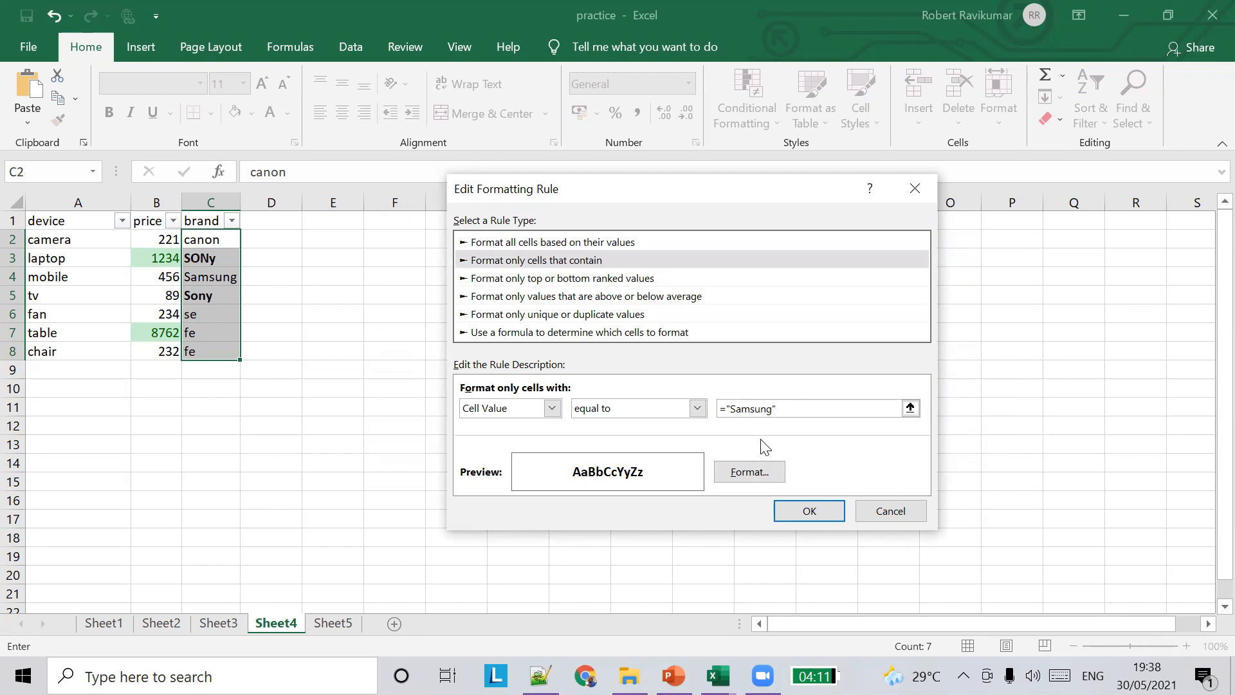
{"action": "left_click", "coordinate": [809, 510]}
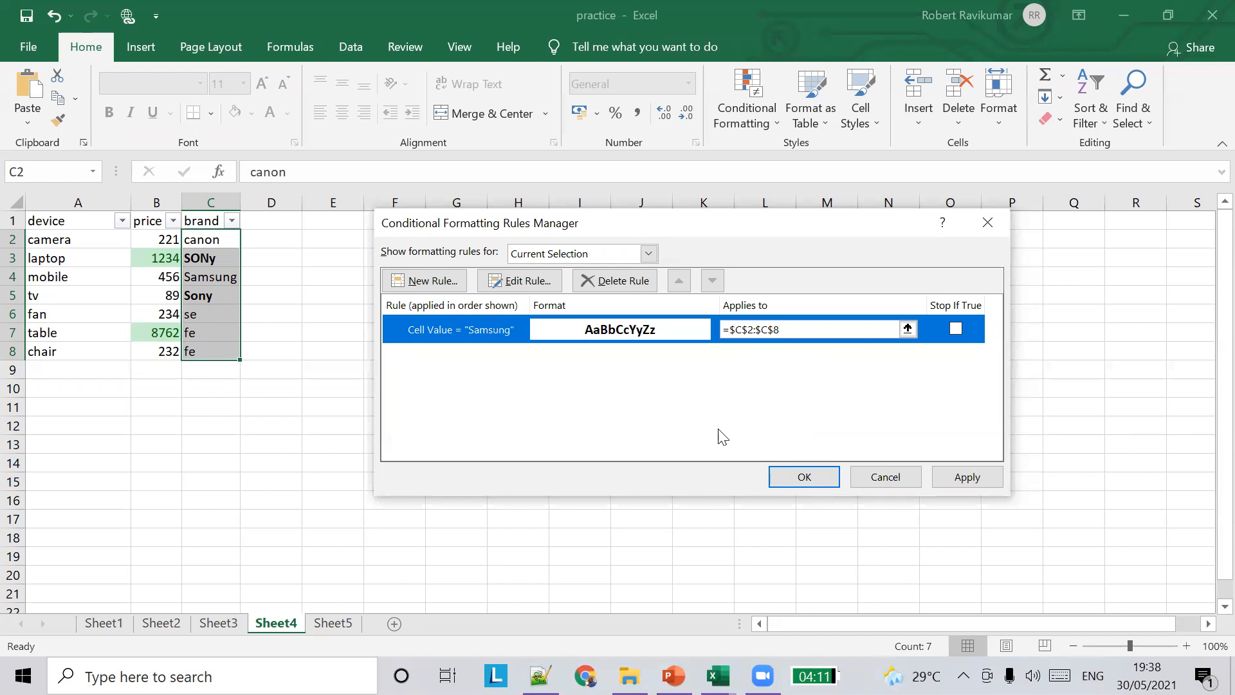
{"action": "left_click", "coordinate": [803, 481]}
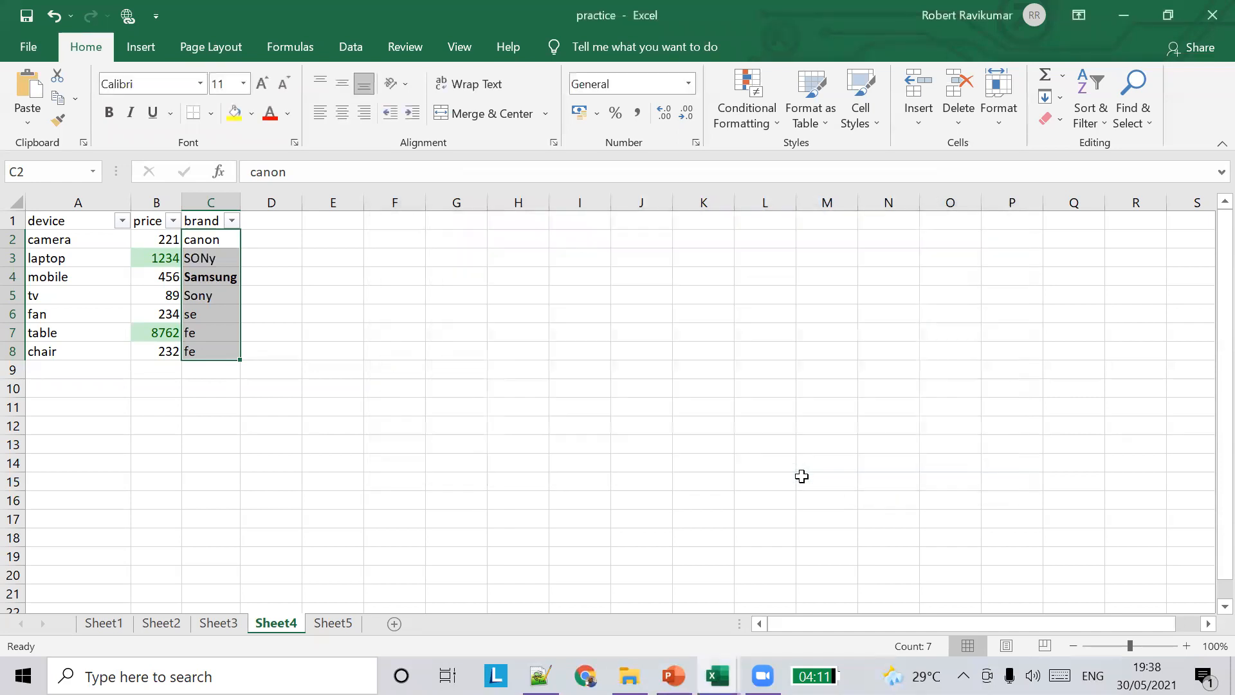
{"action": "left_click", "coordinate": [249, 275]}
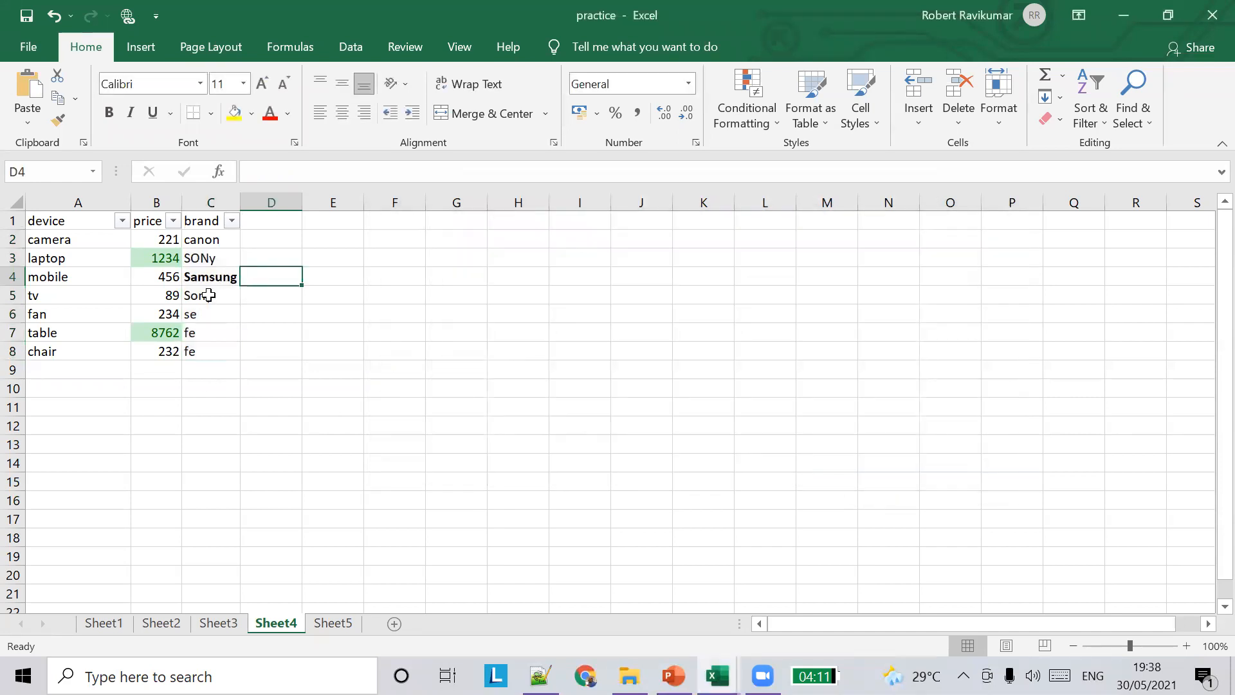
{"action": "left_click", "coordinate": [214, 275]}
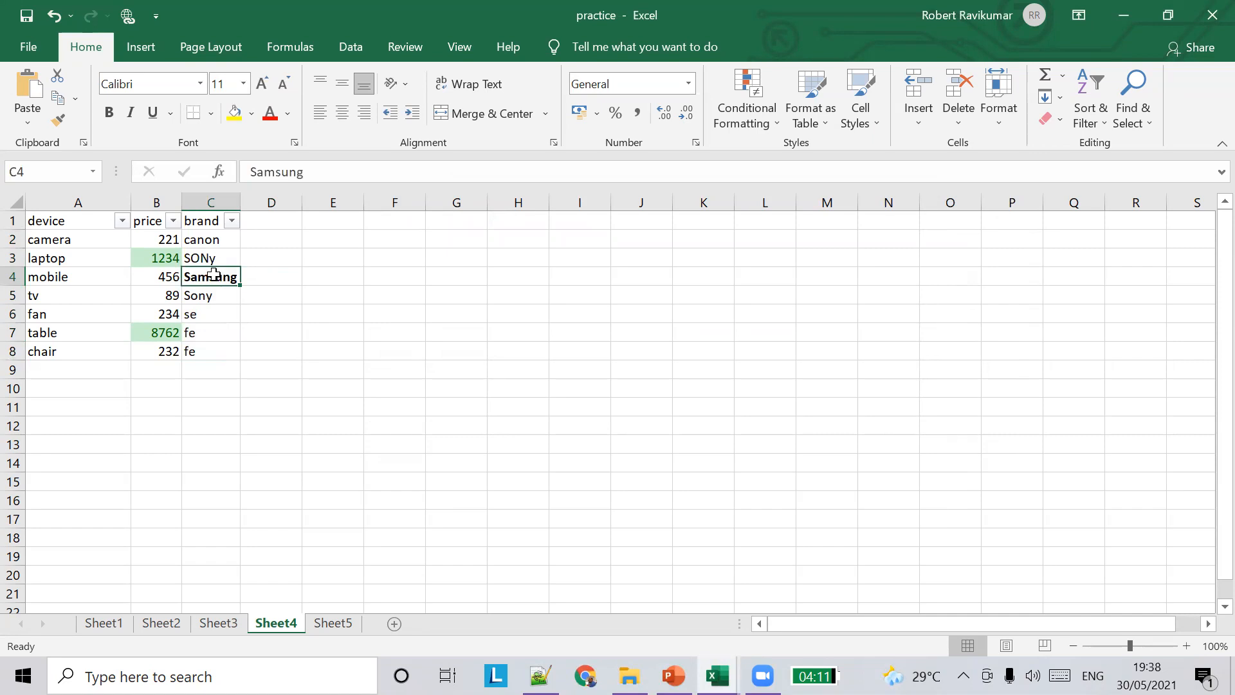
{"action": "left_click", "coordinate": [213, 257]}
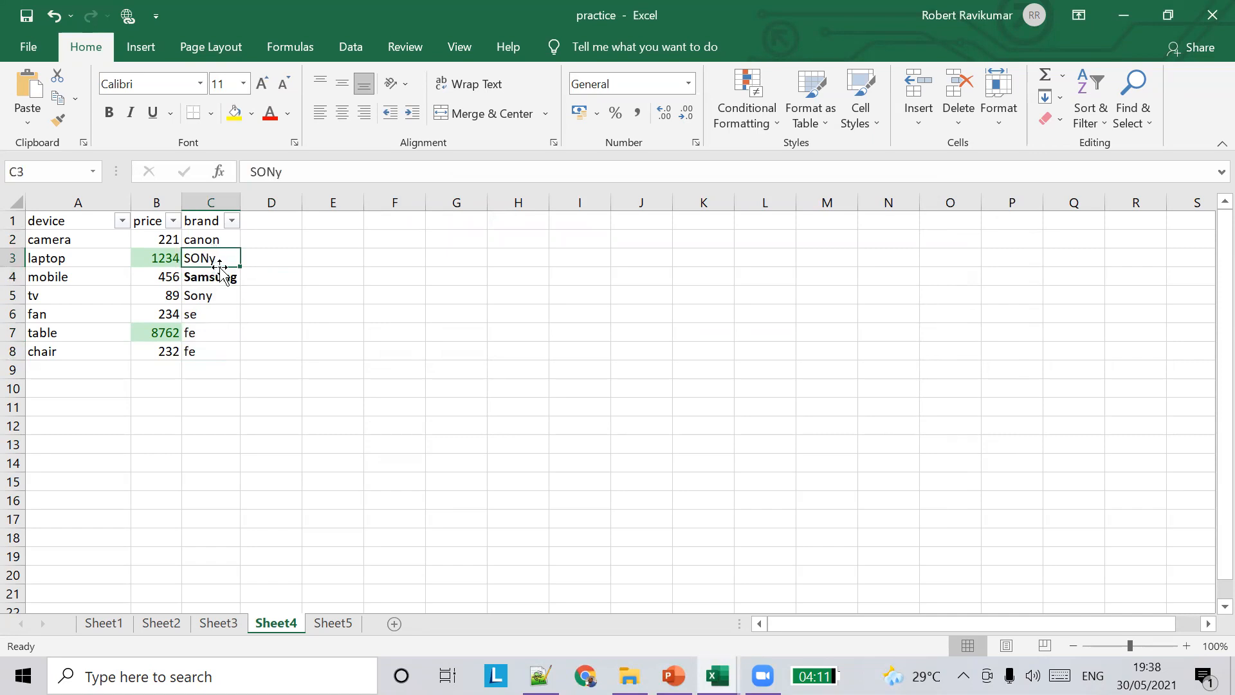
{"action": "left_click_drag", "start_coordinate": [215, 238], "coordinate": [231, 347]}
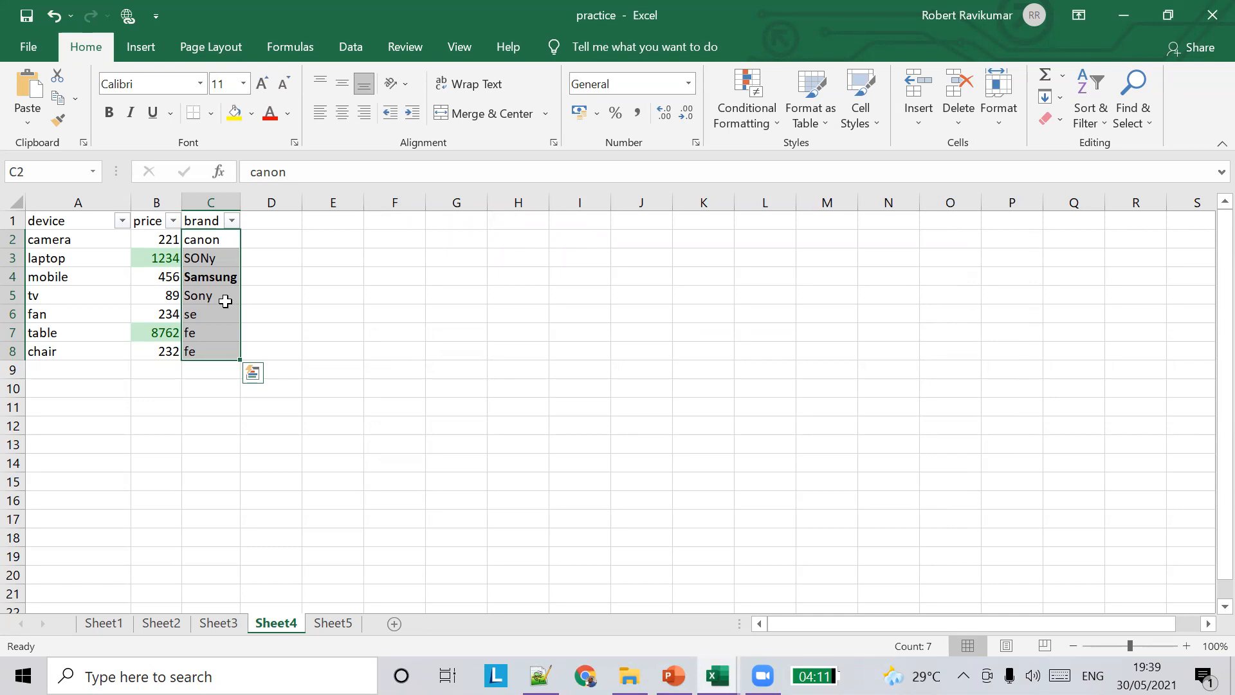
{"action": "left_click", "coordinate": [767, 117]}
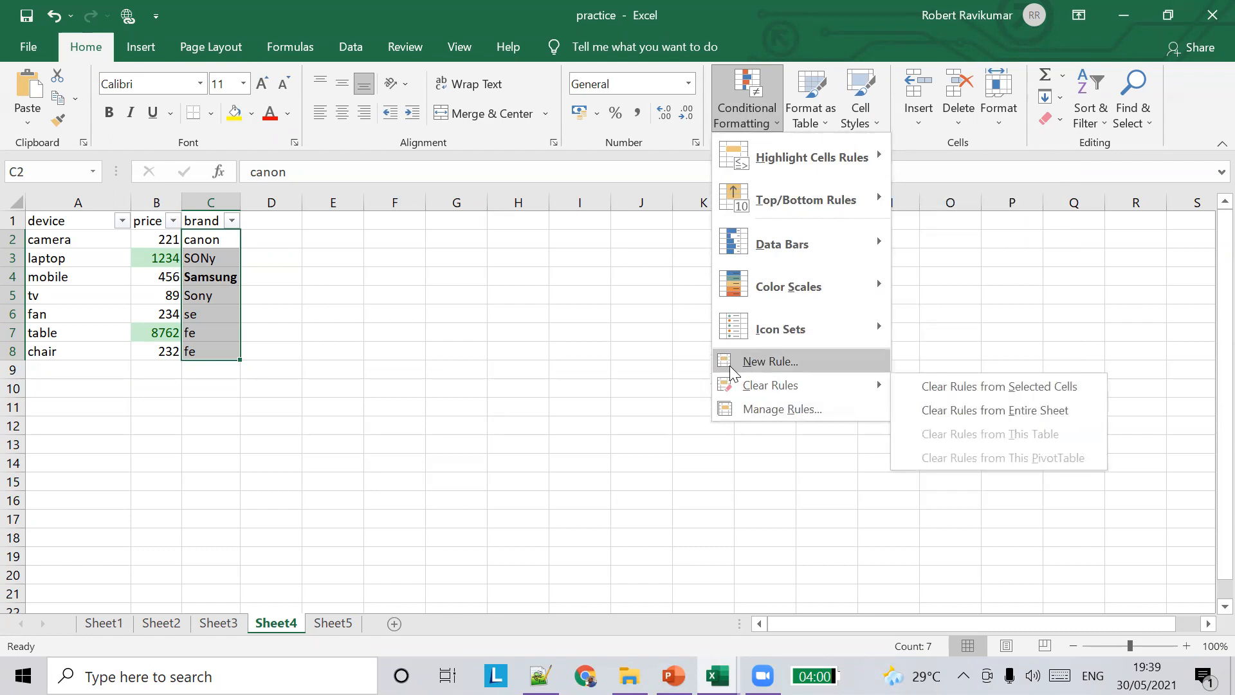
{"action": "left_click", "coordinate": [774, 372]}
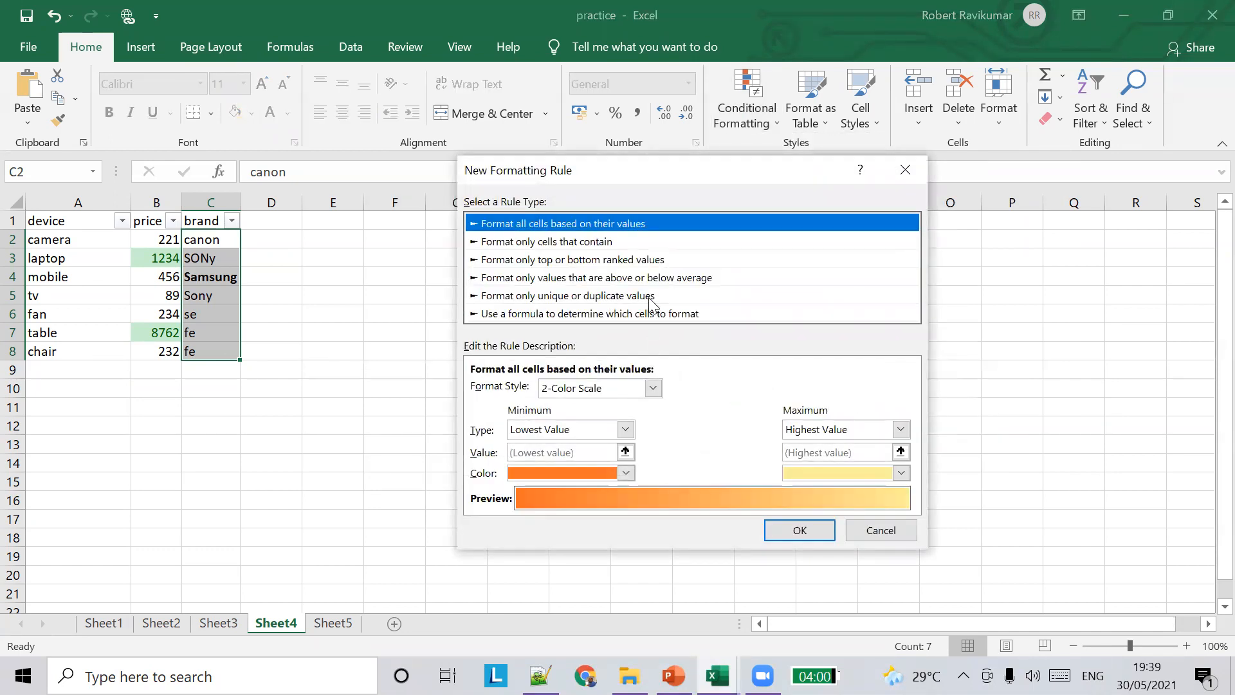
{"action": "left_click", "coordinate": [873, 526]}
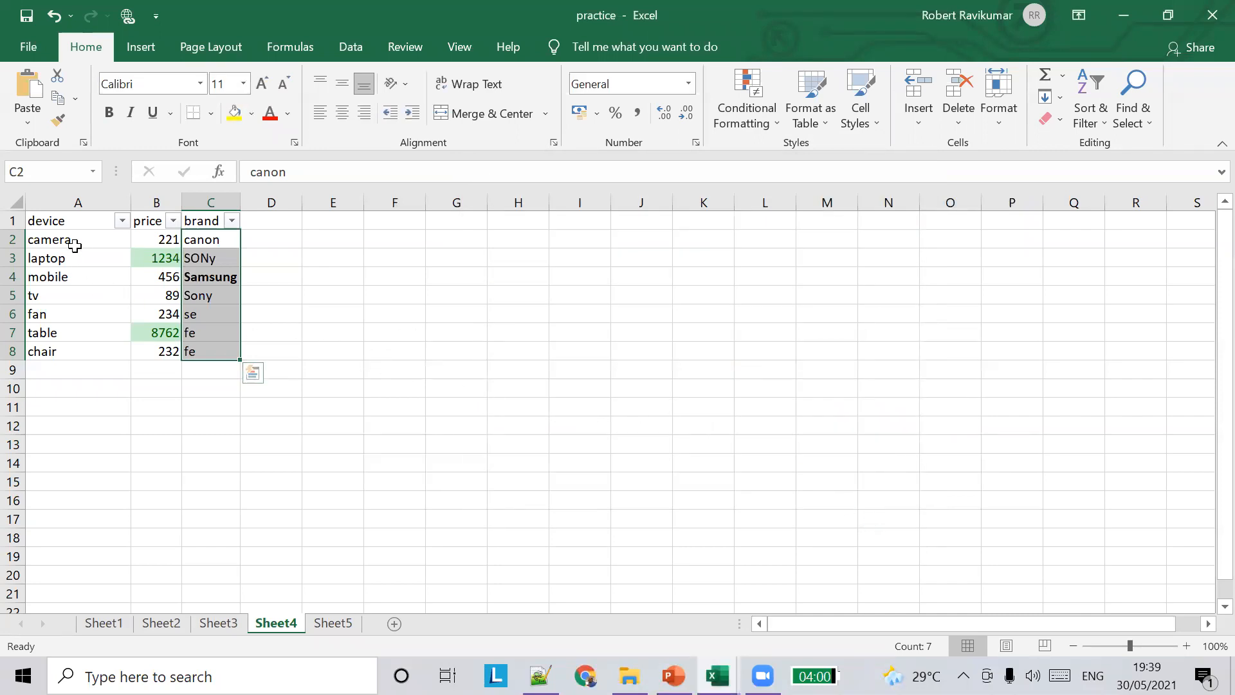
Step: Start a Top 10% formatting rule on the prices in B2 to B8 and set the percentage to 3
{"action": "left_click_drag", "start_coordinate": [156, 241], "coordinate": [167, 351]}
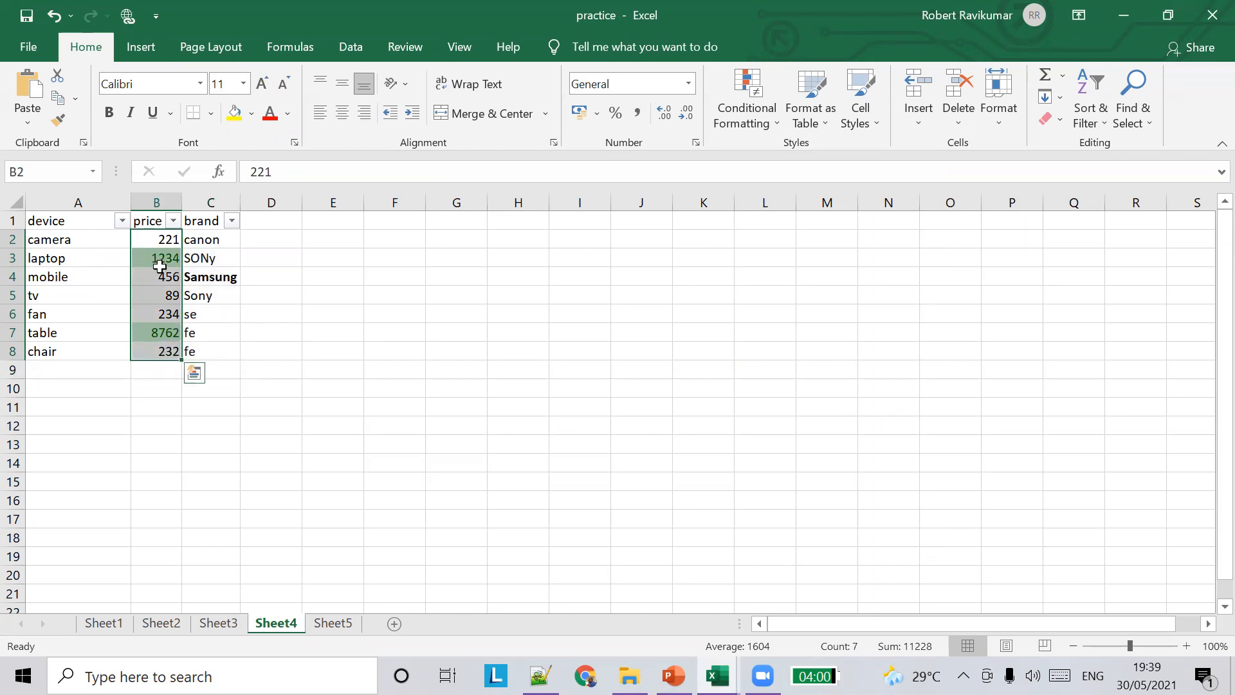
{"action": "left_click", "coordinate": [761, 128]}
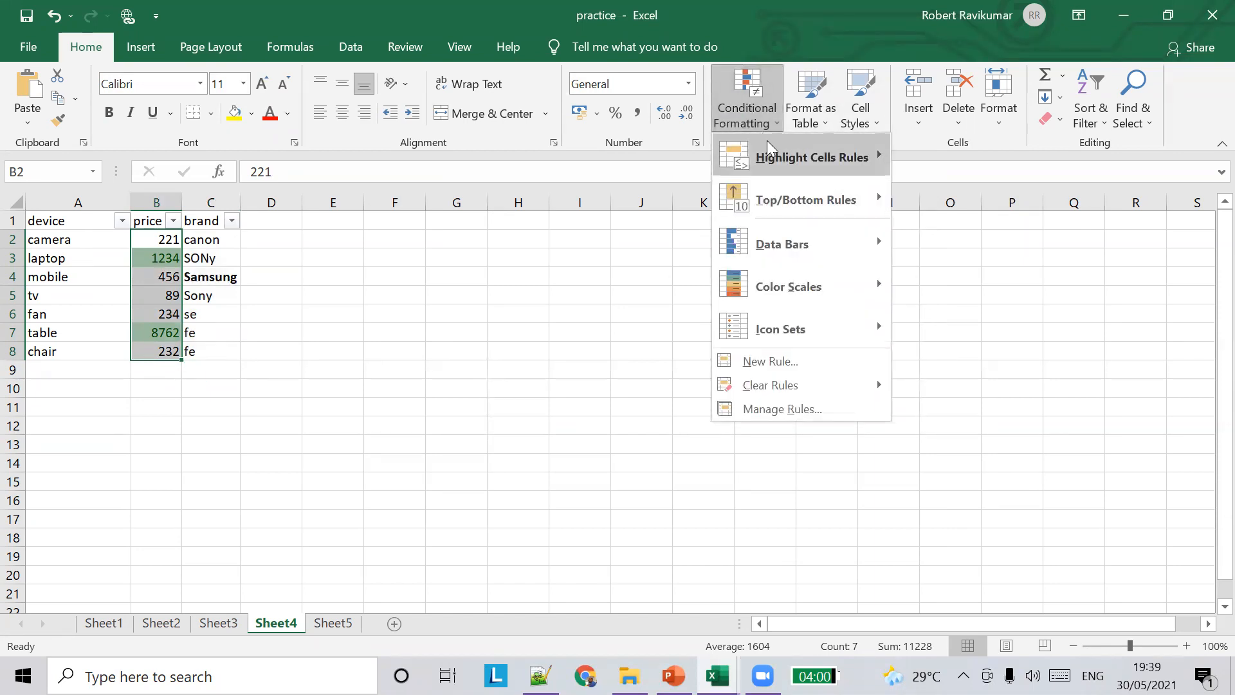
{"action": "mouse_move", "coordinate": [806, 203]}
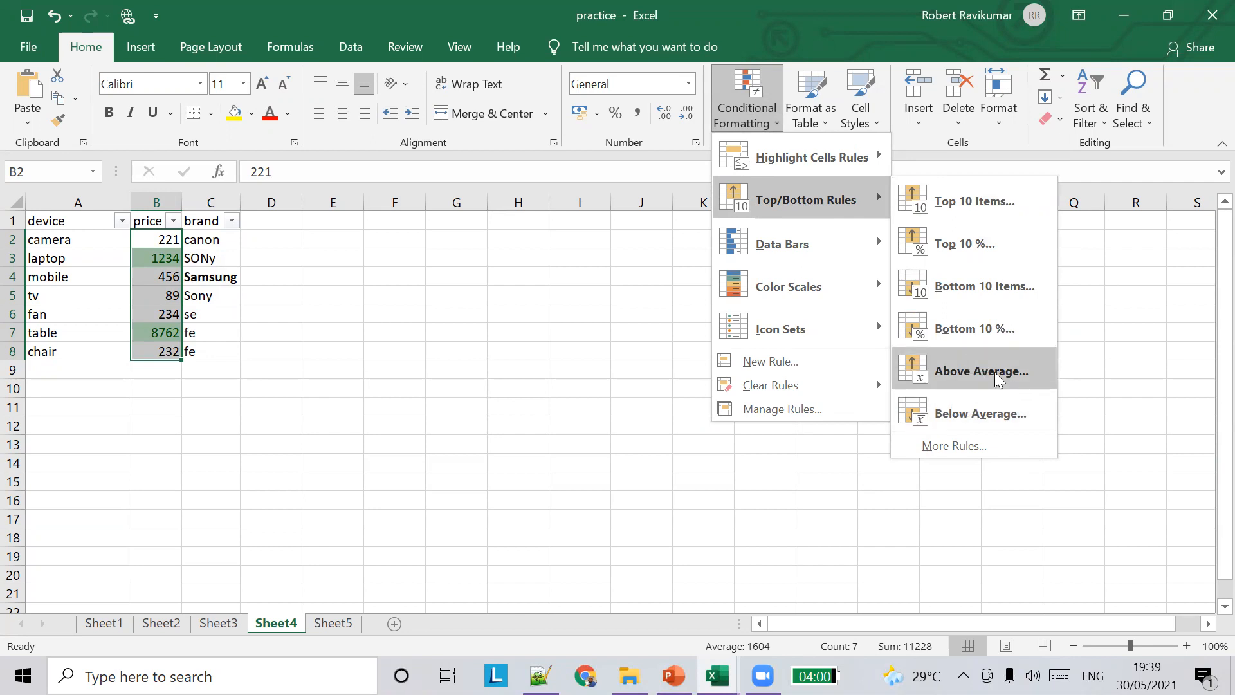
{"action": "left_click", "coordinate": [978, 248]}
{"action": "left_click", "coordinate": [593, 343]}
{"action": "left_click", "coordinate": [593, 344]}
{"action": "left_click", "coordinate": [593, 344]}
{"action": "left_click", "coordinate": [593, 344]}
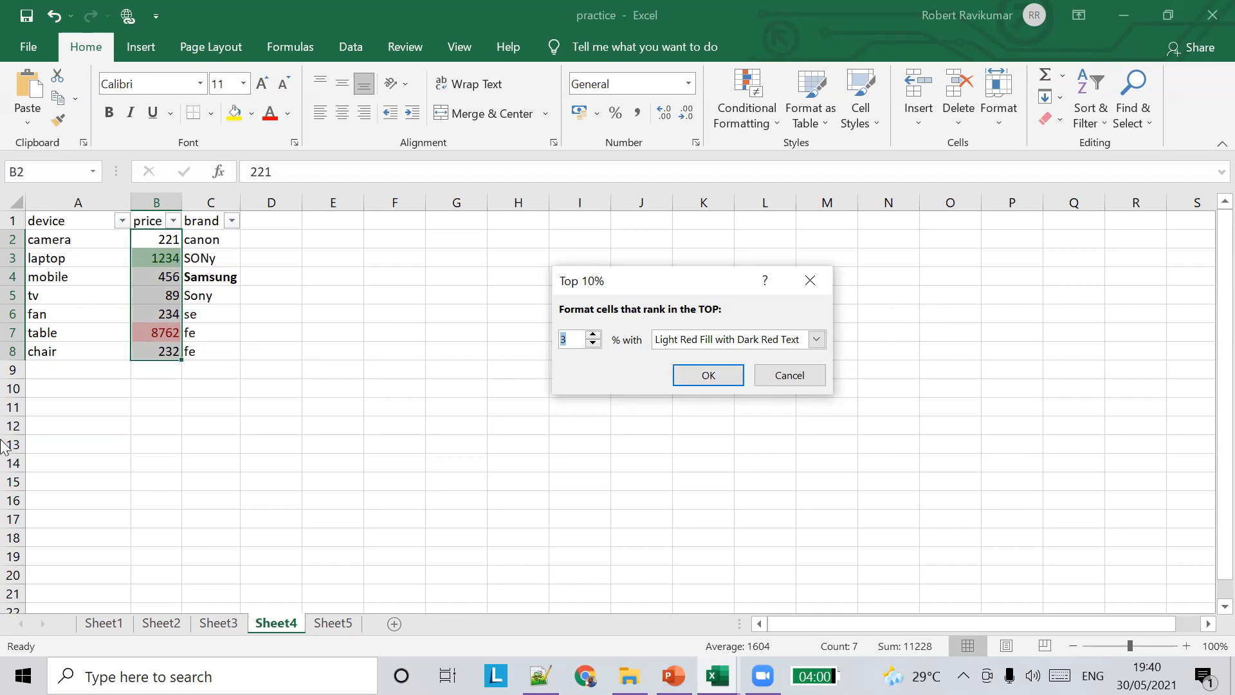
Step: Format the top-ranked prices with Red Border and apply the rule
{"action": "left_click", "coordinate": [805, 340]}
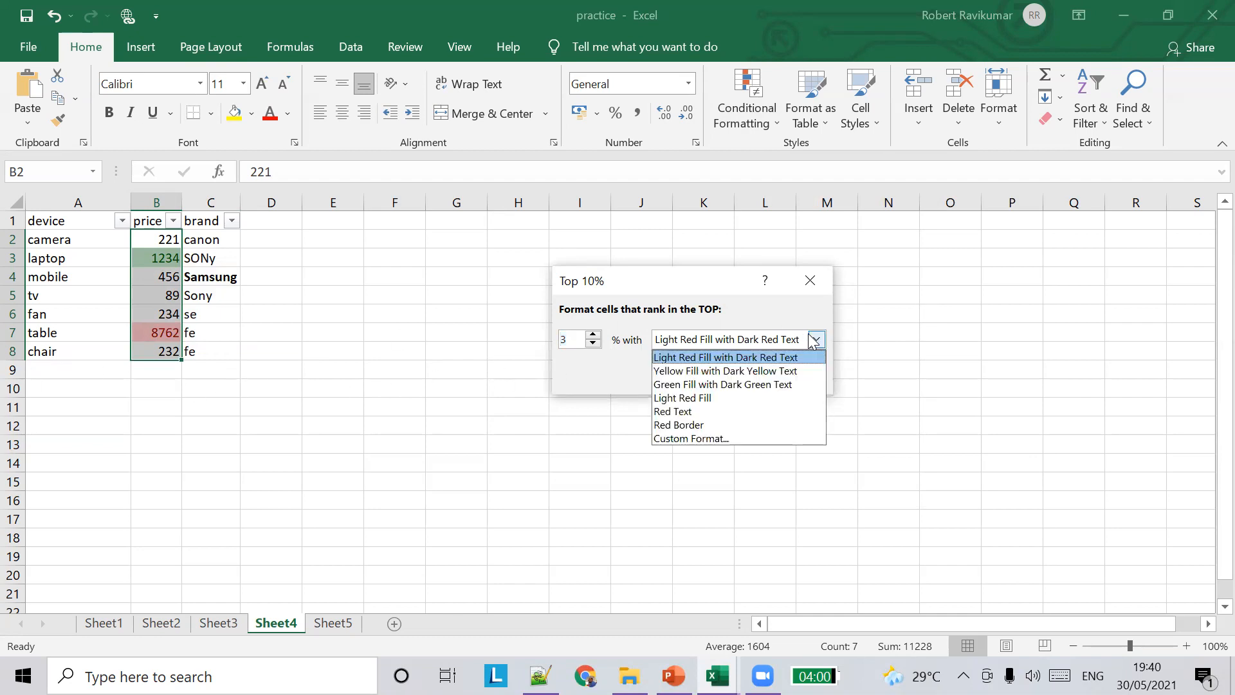
{"action": "left_click", "coordinate": [701, 426]}
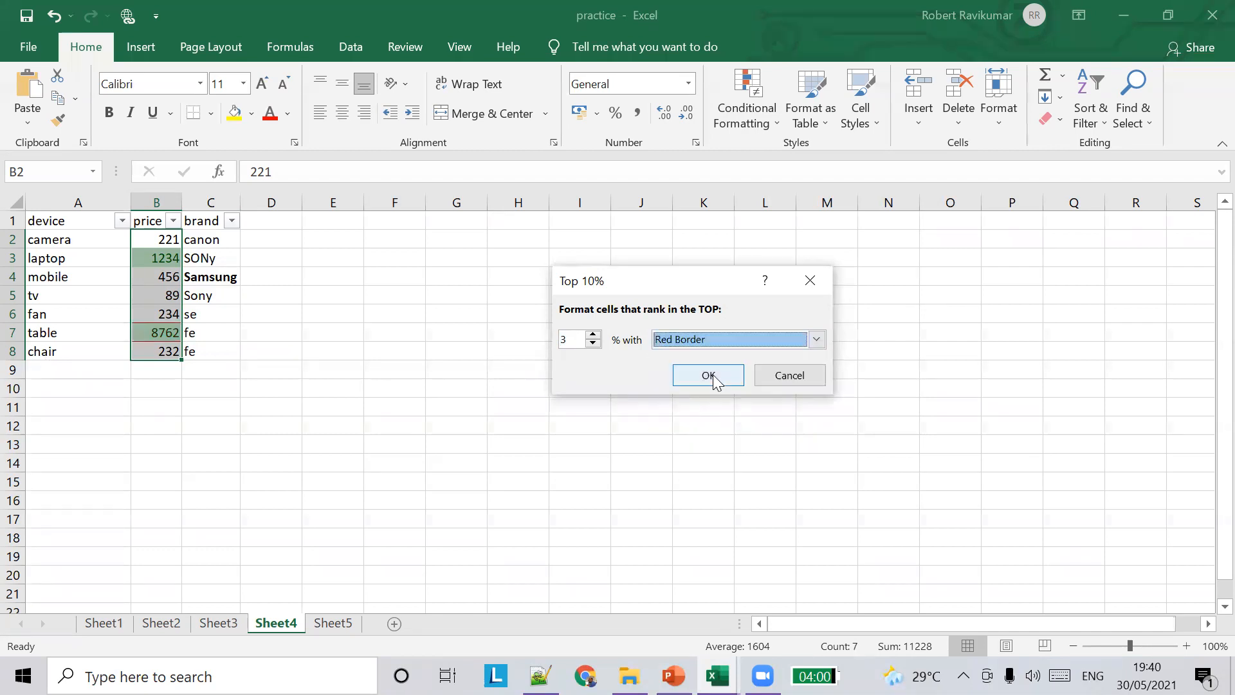
{"action": "left_click", "coordinate": [709, 376]}
{"action": "left_click", "coordinate": [226, 313]}
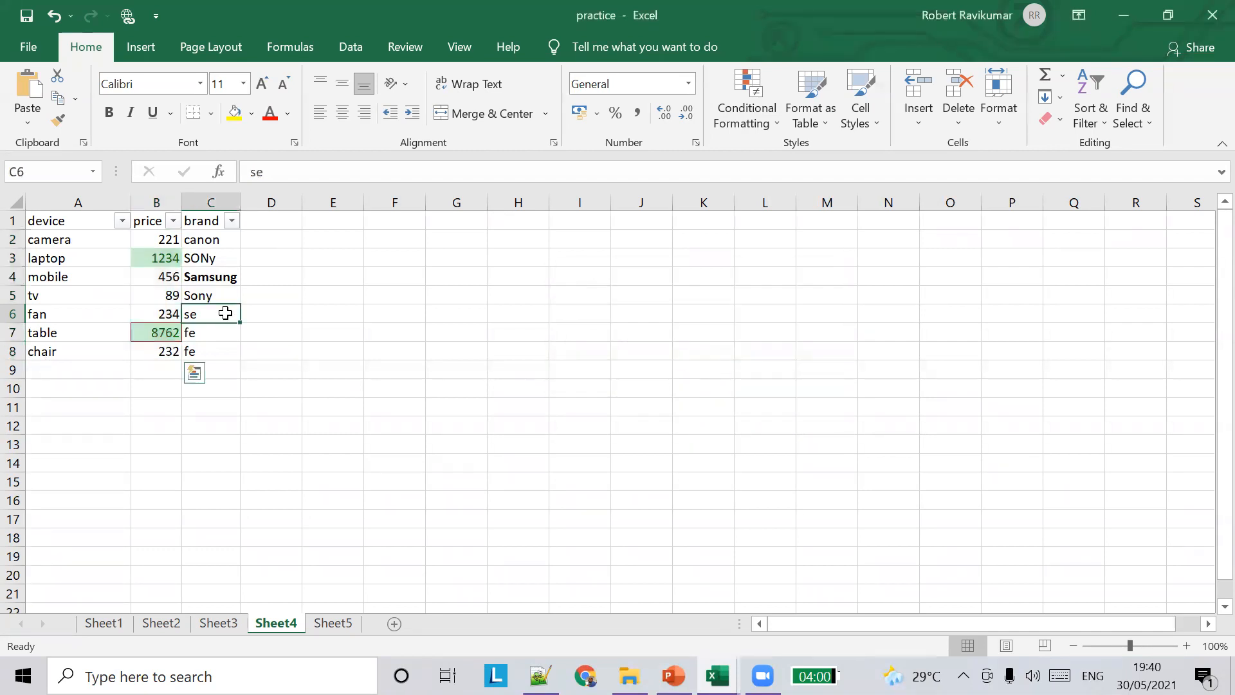
{"action": "left_click", "coordinate": [187, 352]}
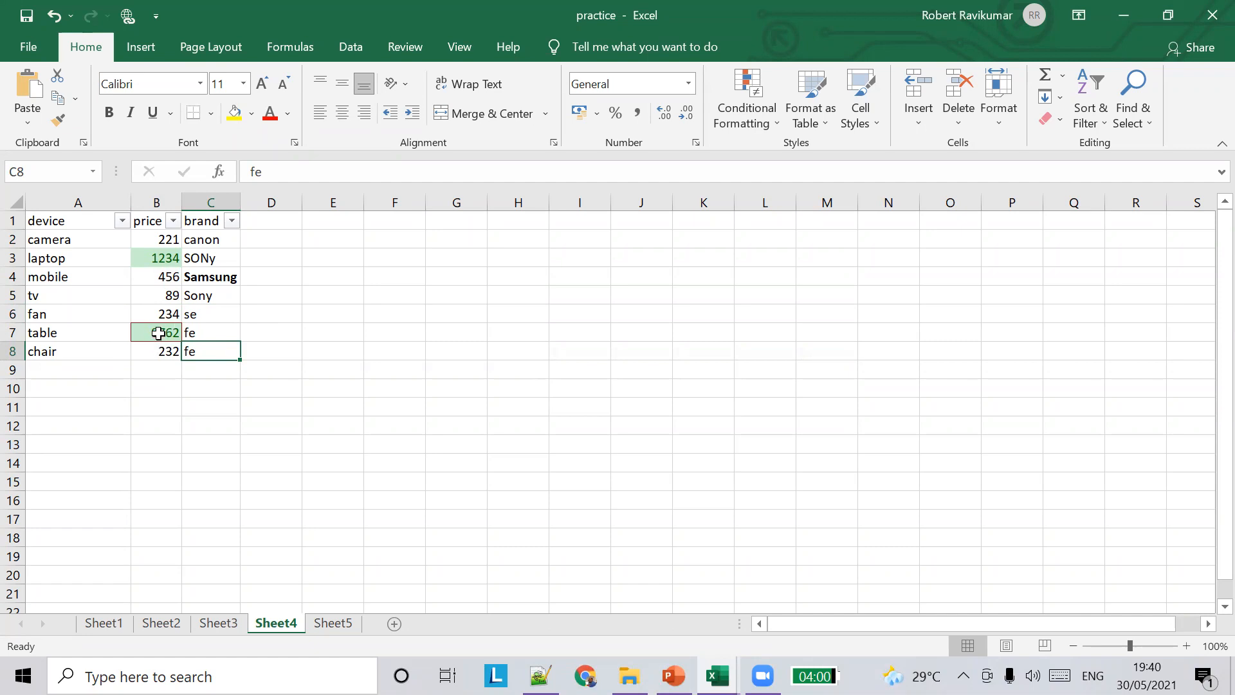
Step: Add a device named shoe in A9 with a price of 762
{"action": "left_click", "coordinate": [85, 386]}
{"action": "left_click", "coordinate": [83, 368]}
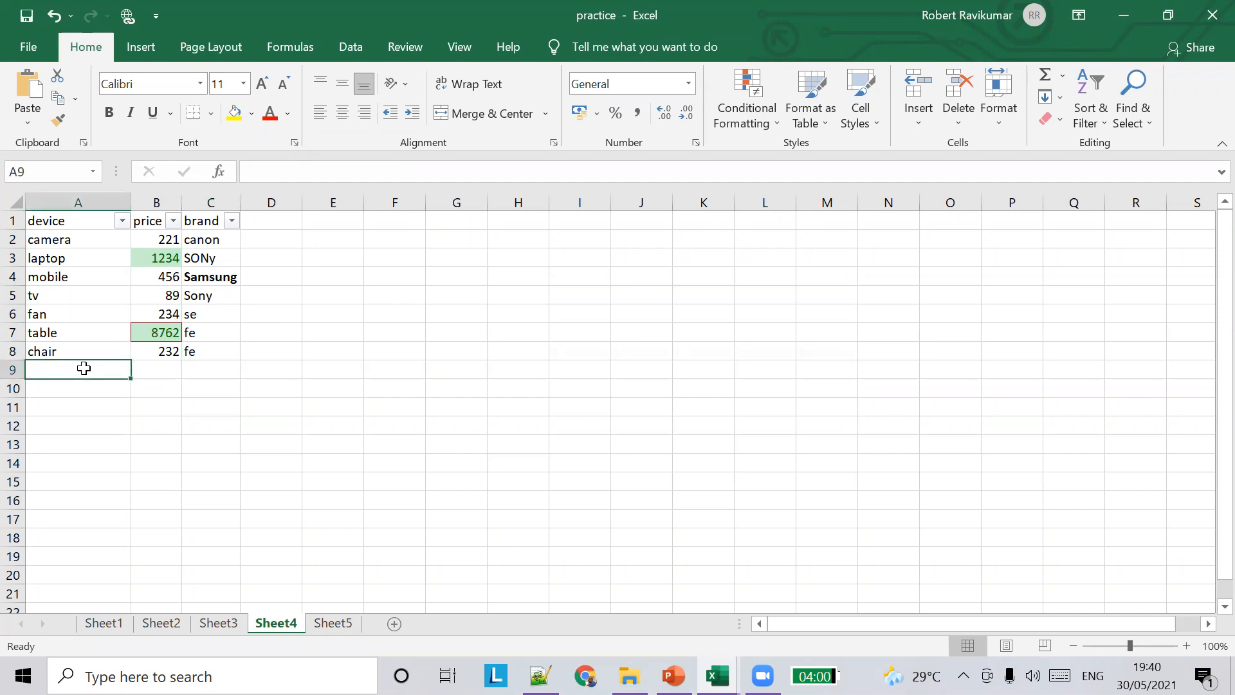
{"action": "type", "text": "uuyiu"}
{"action": "key", "text": "BackSpace"}
{"action": "key", "text": "BackSpace"}
{"action": "key", "text": "BackSpace"}
{"action": "key", "text": "BackSpace"}
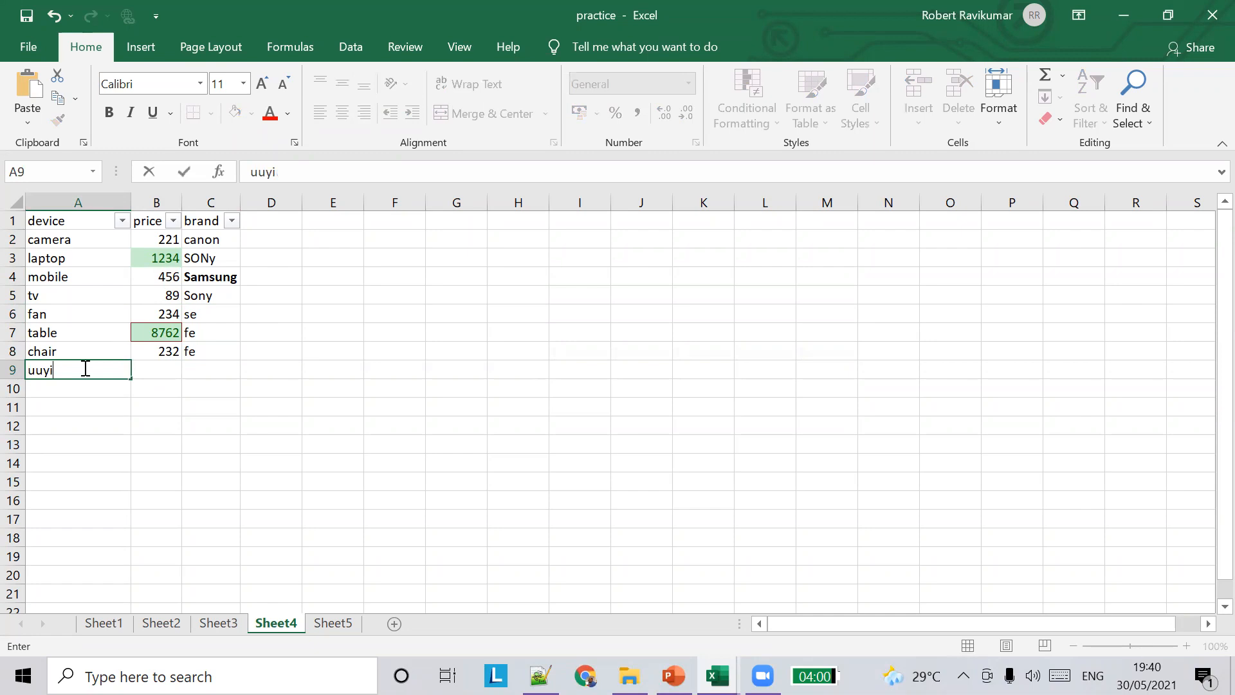
{"action": "type", "text": "choco"}
{"action": "key", "text": "BackSpace"}
{"action": "key", "text": "BackSpace"}
{"action": "key", "text": "BackSpace"}
{"action": "key", "text": "BackSpace"}
{"action": "key", "text": "BackSpace"}
{"action": "type", "text": "shoe"}
{"action": "key", "text": "Tab"}
{"action": "type", "text": "76"}
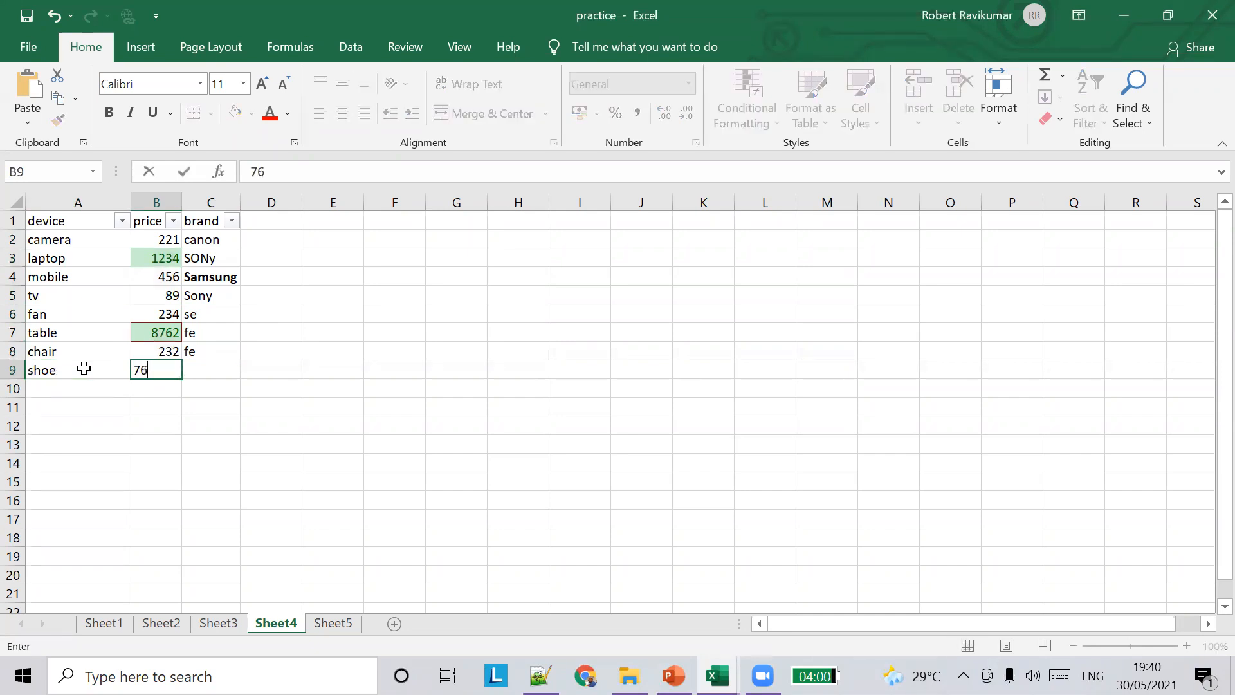
{"action": "type", "text": "2"}
{"action": "key", "text": "Tab"}
{"action": "key", "text": "Down"}
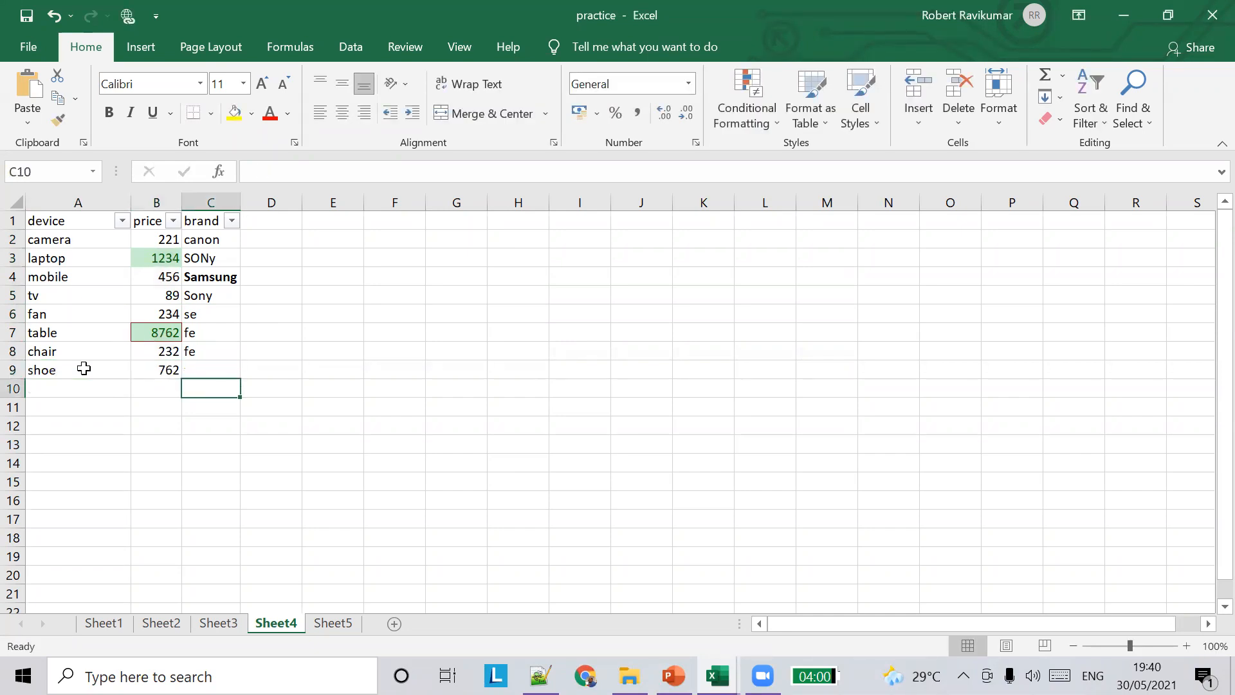
Step: Add an entry named re in A10 with a price of 897
{"action": "key", "text": "Left"}
{"action": "key", "text": "Left"}
{"action": "type", "text": "re"}
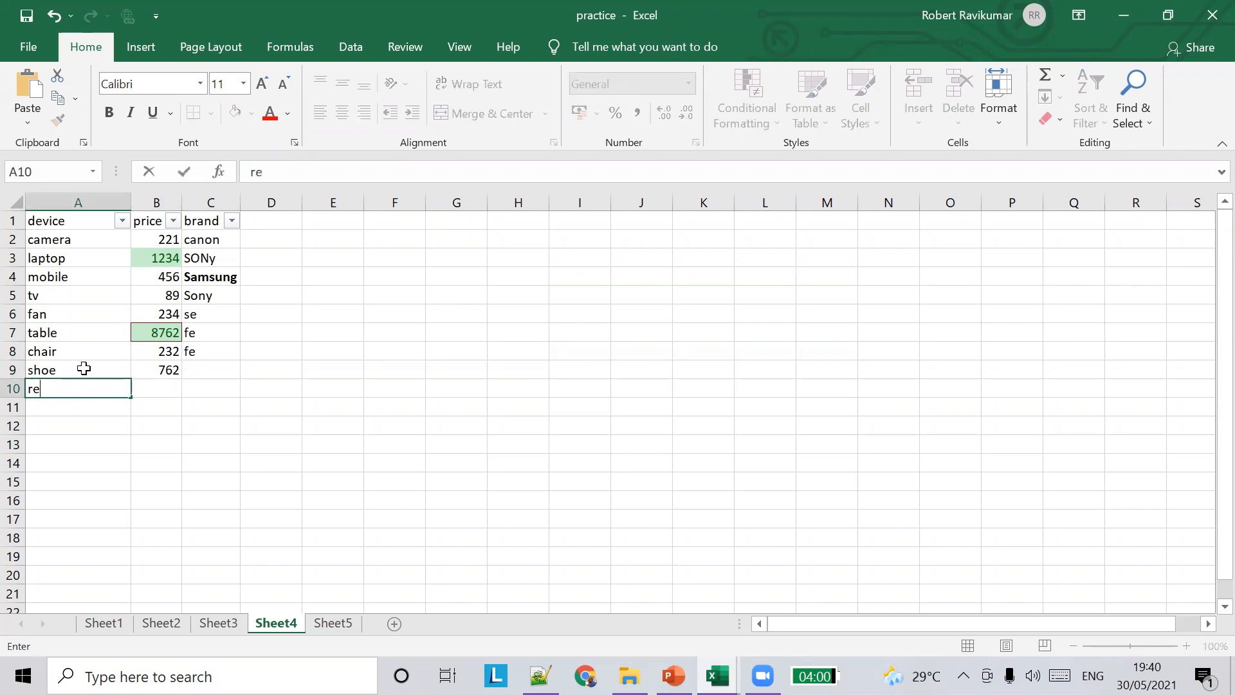
{"action": "key", "text": "Tab"}
{"action": "type", "text": "897"}
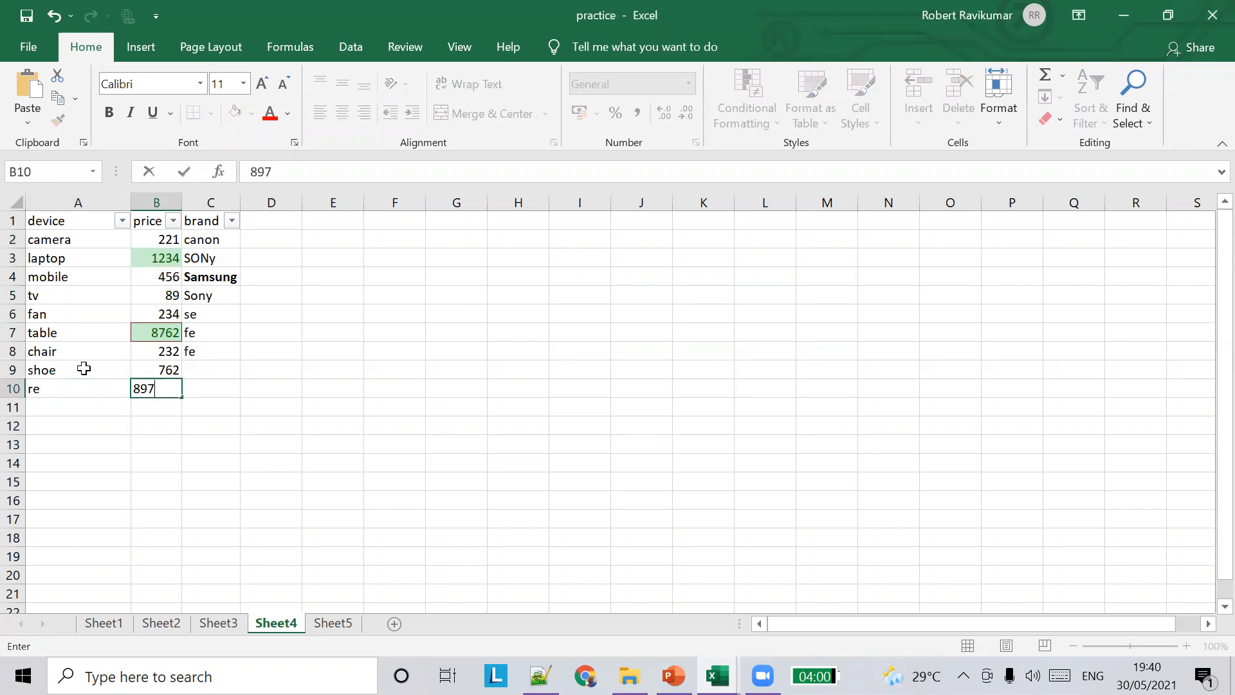
{"action": "key", "text": "Tab"}
{"action": "key", "text": "Up"}
{"action": "key", "text": "Down"}
{"action": "key", "text": "Left"}
{"action": "key", "text": "Left"}
{"action": "key", "text": "Down"}
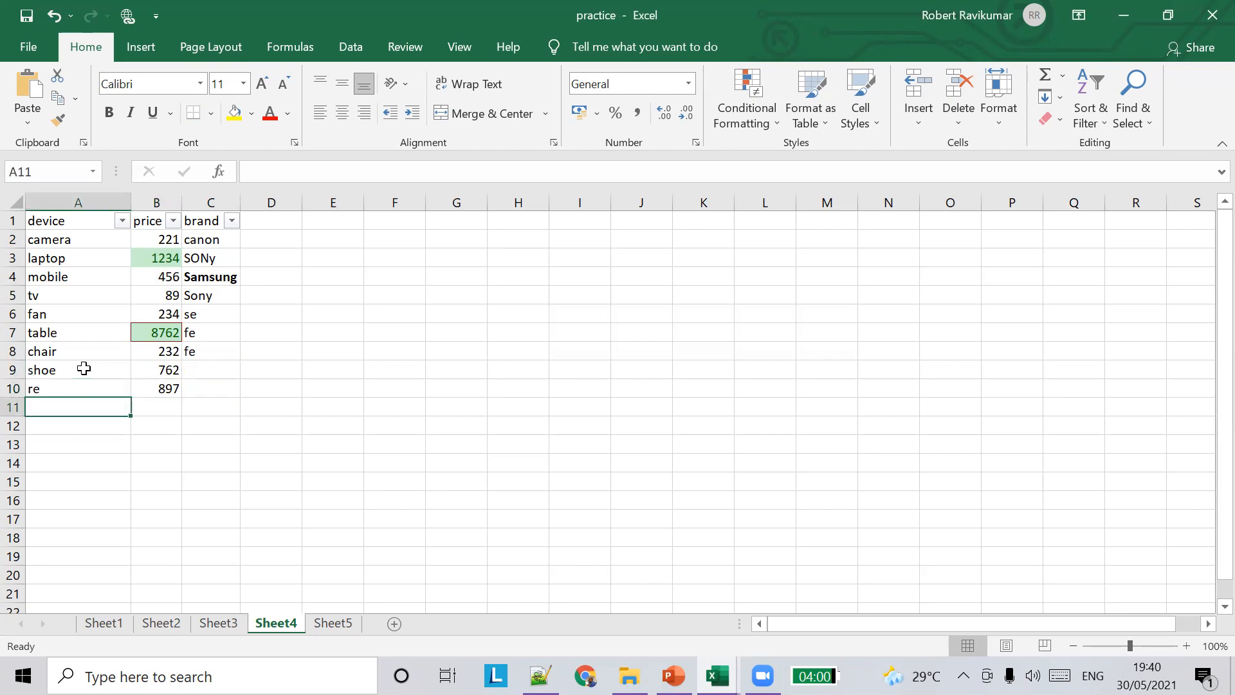
{"action": "type", "text": "23"}
{"action": "key", "text": "BackSpace"}
{"action": "key", "text": "BackSpace"}
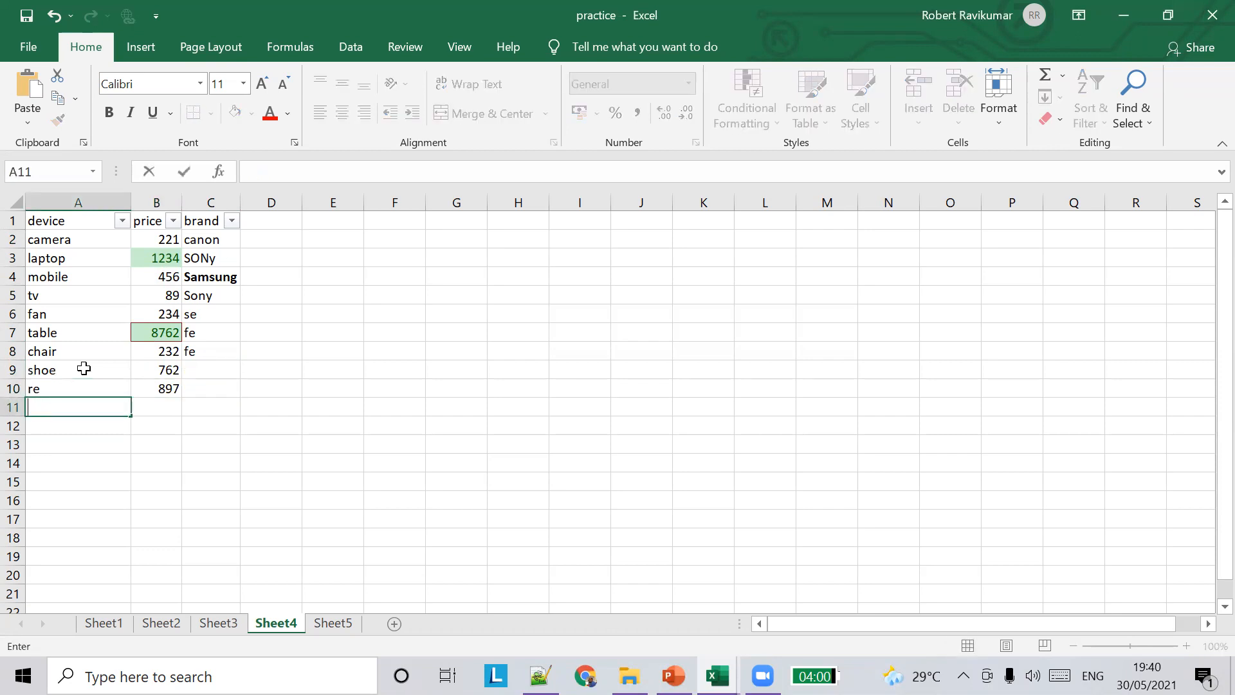
Step: Replace the device name in A10 with socks
{"action": "key", "text": "Up"}
{"action": "key", "text": "F2"}
{"action": "key", "text": "BackSpace"}
{"action": "key", "text": "BackSpace"}
{"action": "type", "text": "s"}
{"action": "key", "text": "BackSpace"}
{"action": "type", "text": "ocks"}
{"action": "key", "text": "Return"}
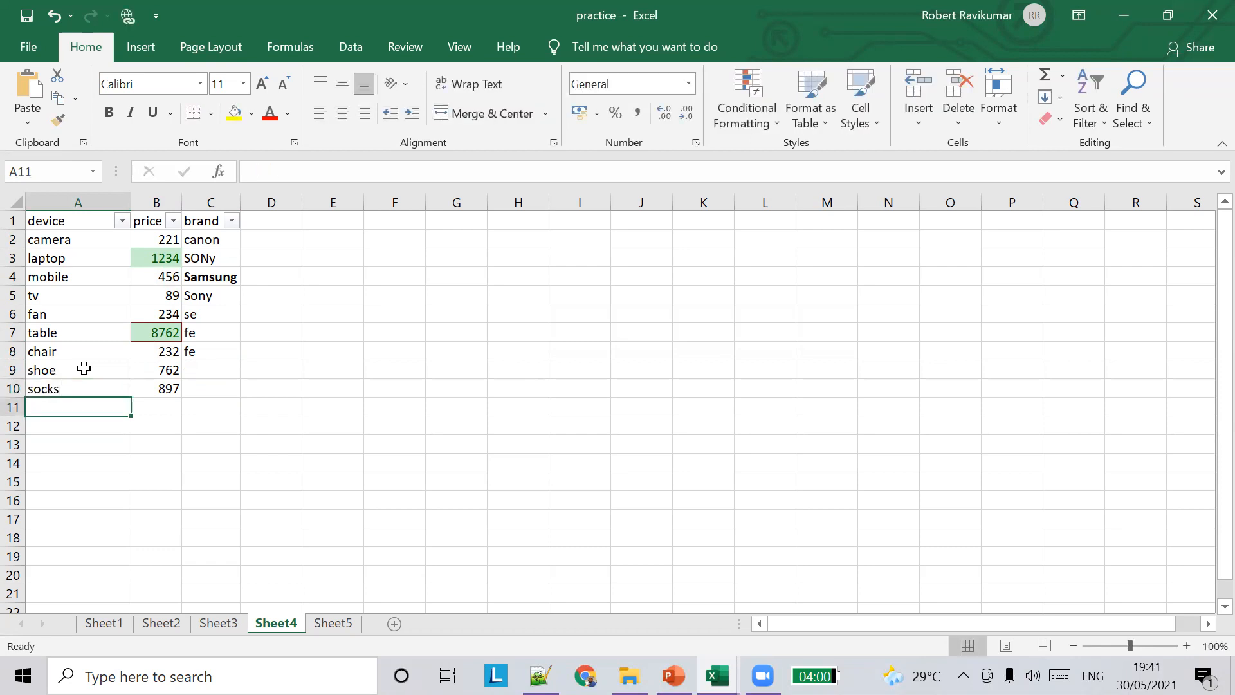
Step: Add a device named dress in A11 with a price of 234
{"action": "type", "text": "dress"}
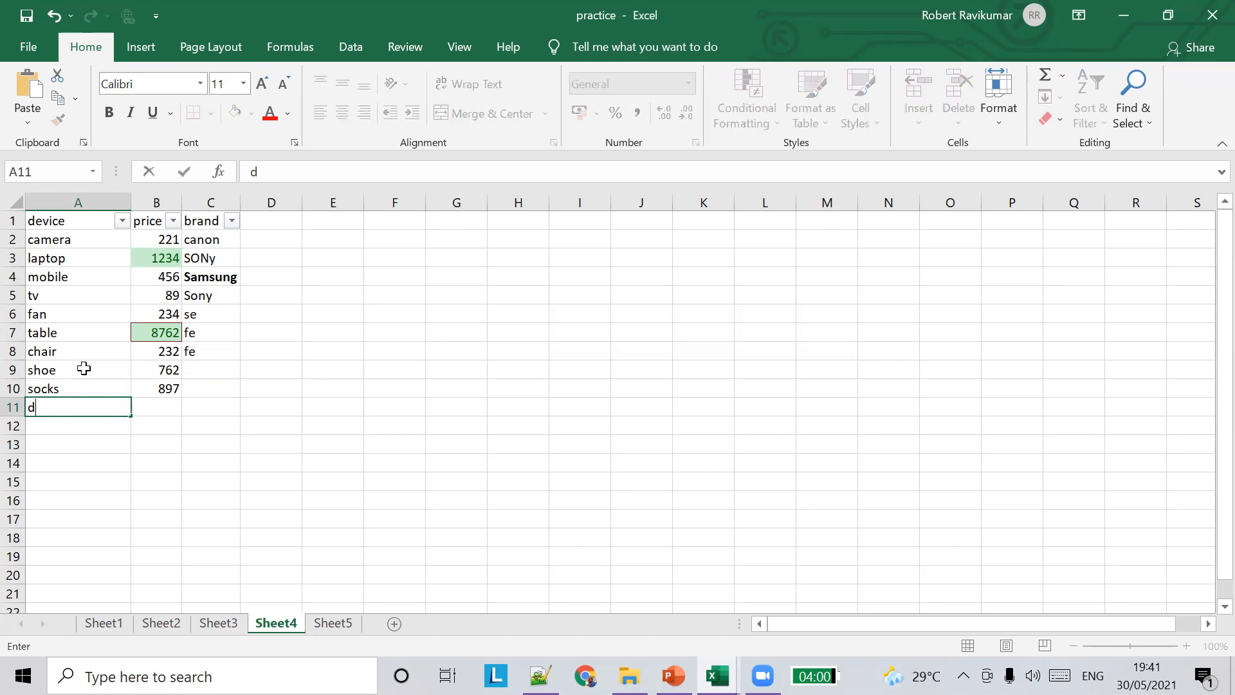
{"action": "left_click", "coordinate": [169, 407]}
{"action": "type", "text": "234"}
{"action": "left_click", "coordinate": [258, 390]}
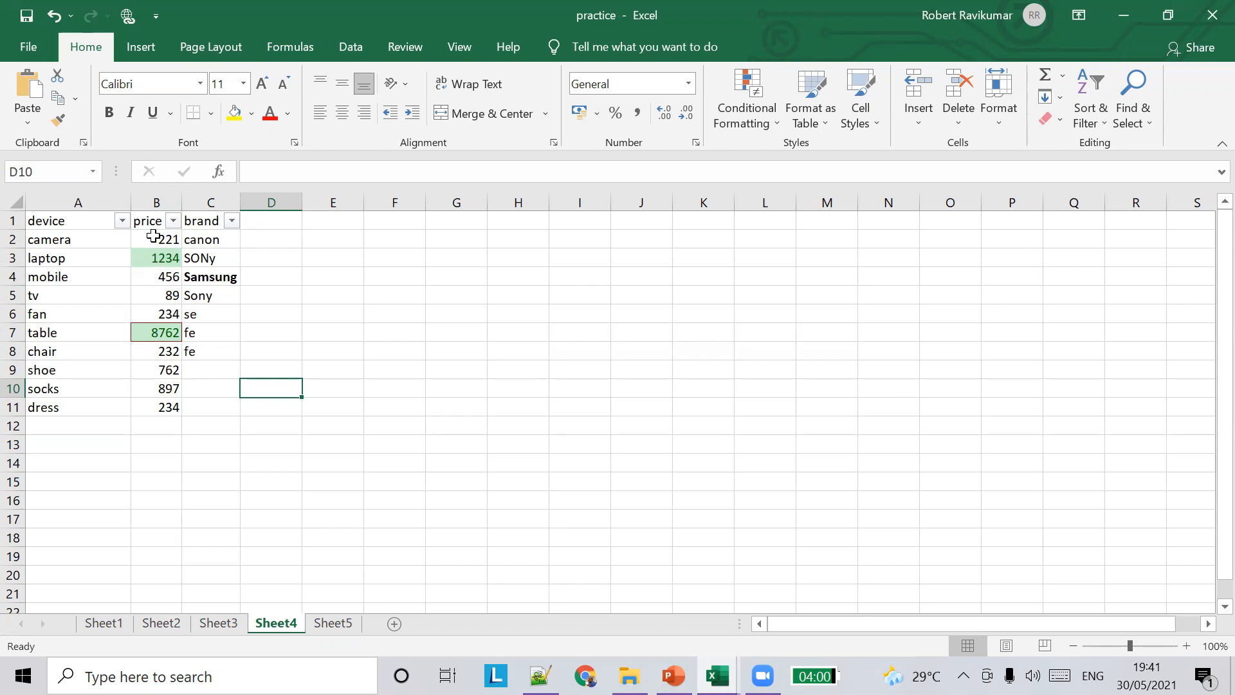
Step: Change the top 3% conditional formatting rule on the price column to format Bottom ranked values
{"action": "left_click_drag", "start_coordinate": [155, 247], "coordinate": [171, 407]}
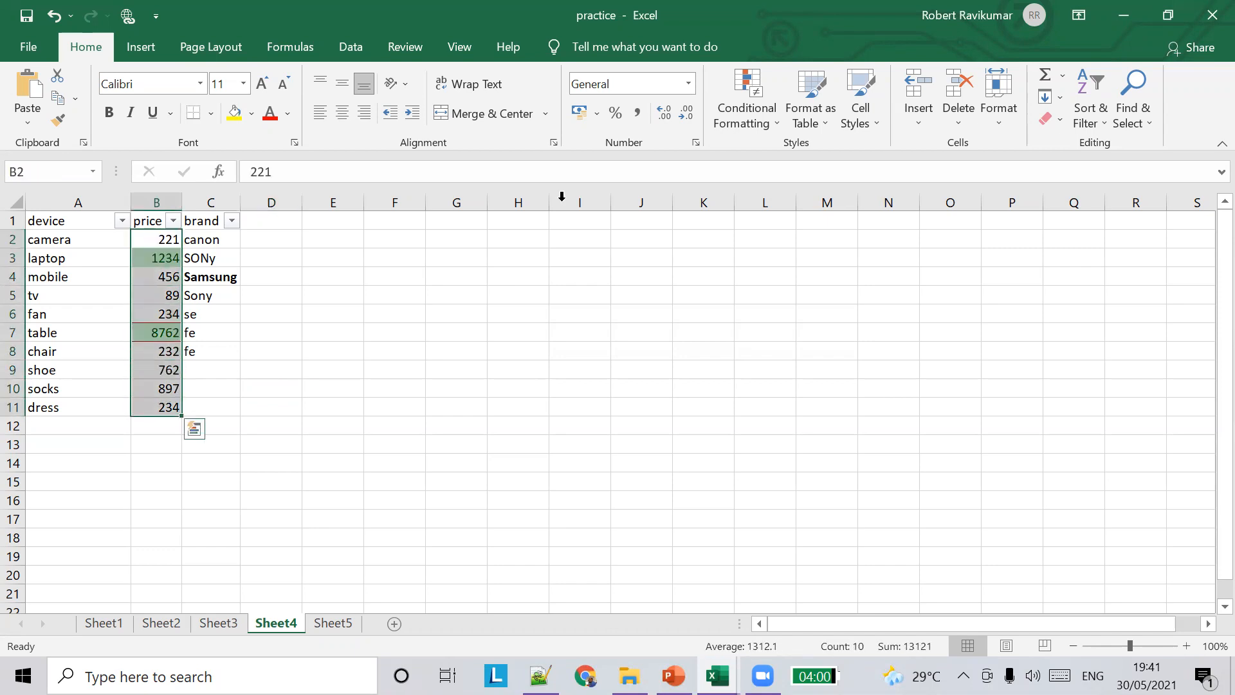
{"action": "left_click", "coordinate": [222, 313]}
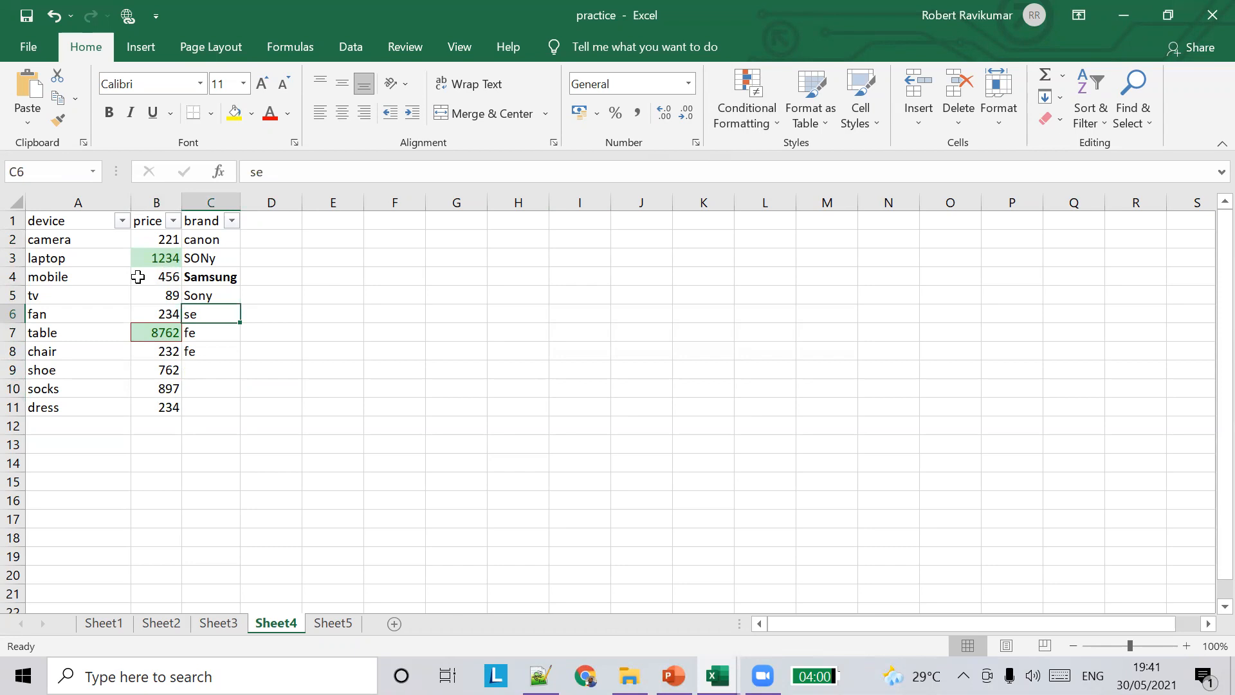
{"action": "left_click", "coordinate": [158, 258]}
{"action": "left_click", "coordinate": [779, 123]}
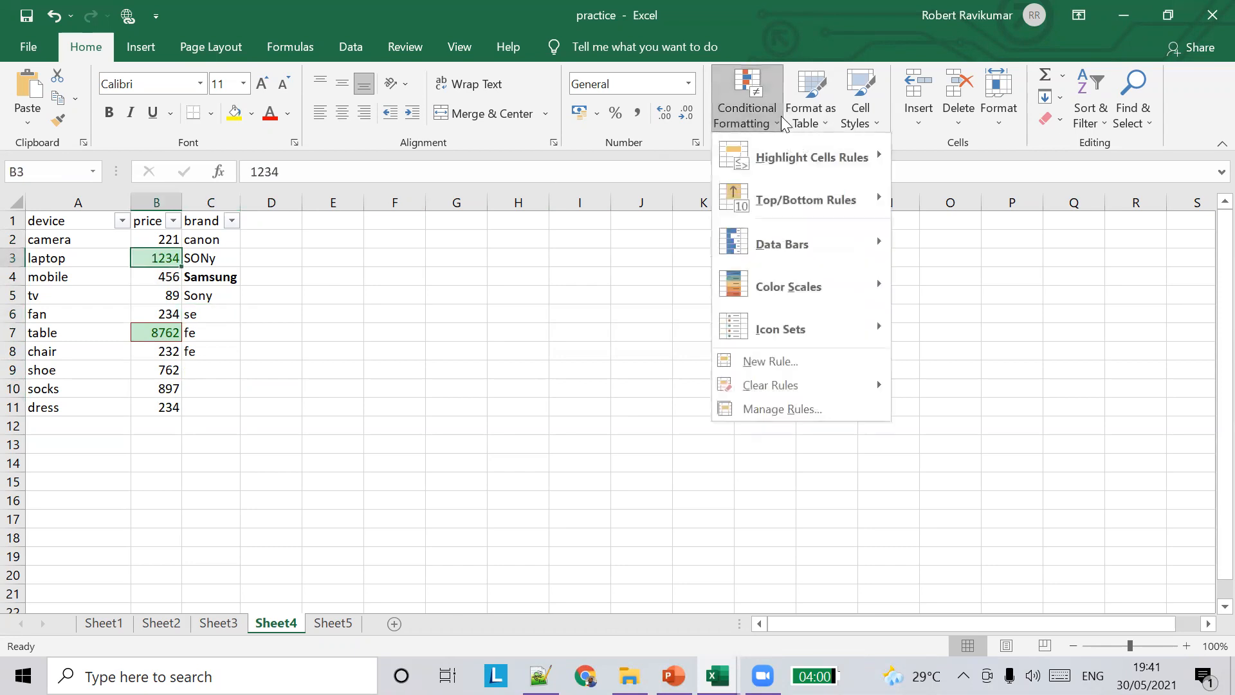
{"action": "left_click", "coordinate": [809, 407]}
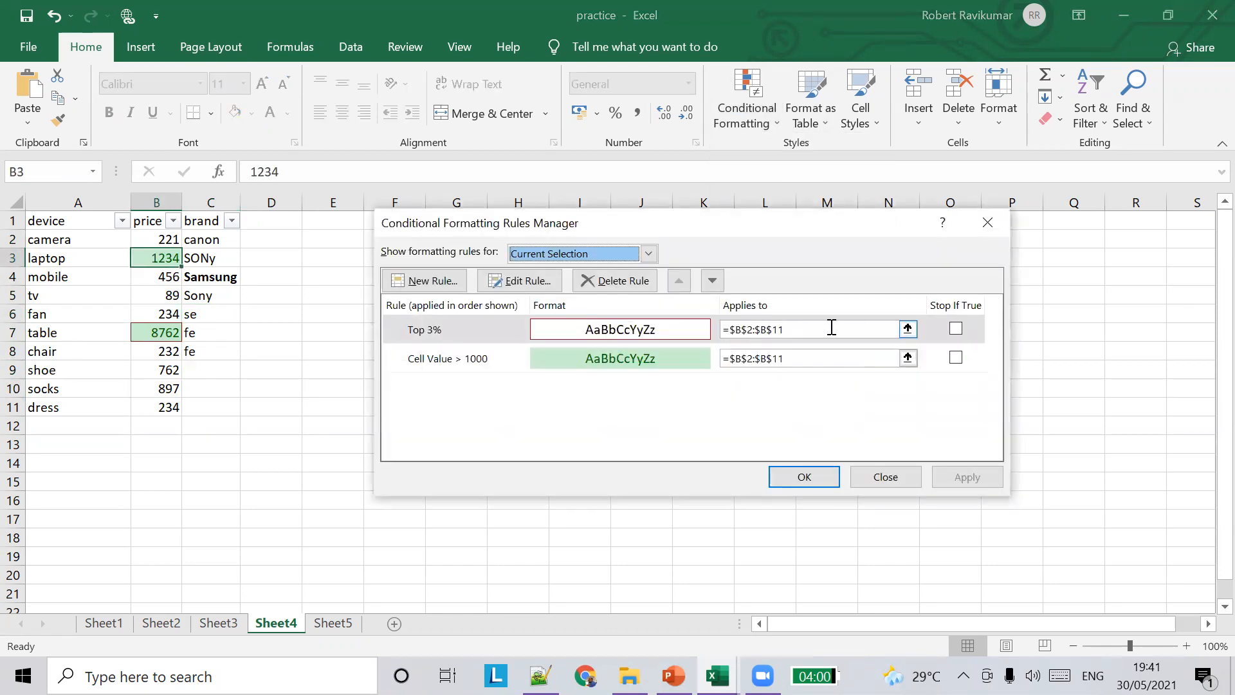
{"action": "left_click", "coordinate": [506, 330]}
{"action": "left_click", "coordinate": [518, 280]}
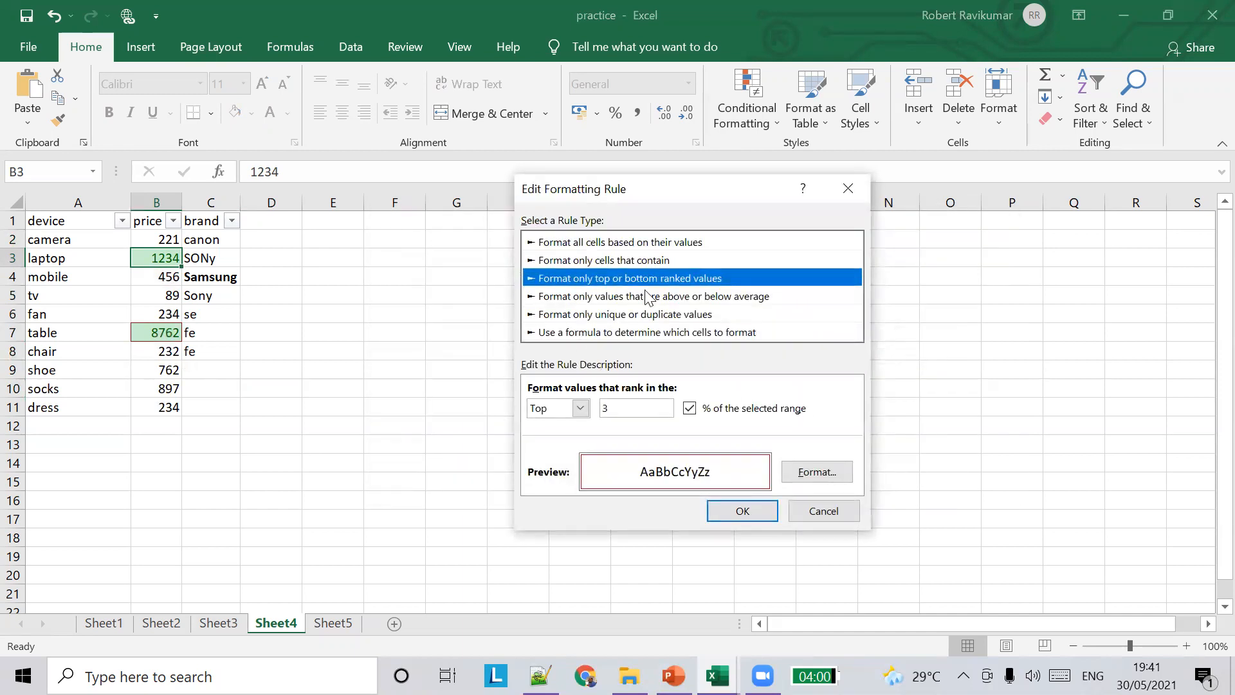
{"action": "left_click", "coordinate": [580, 408]}
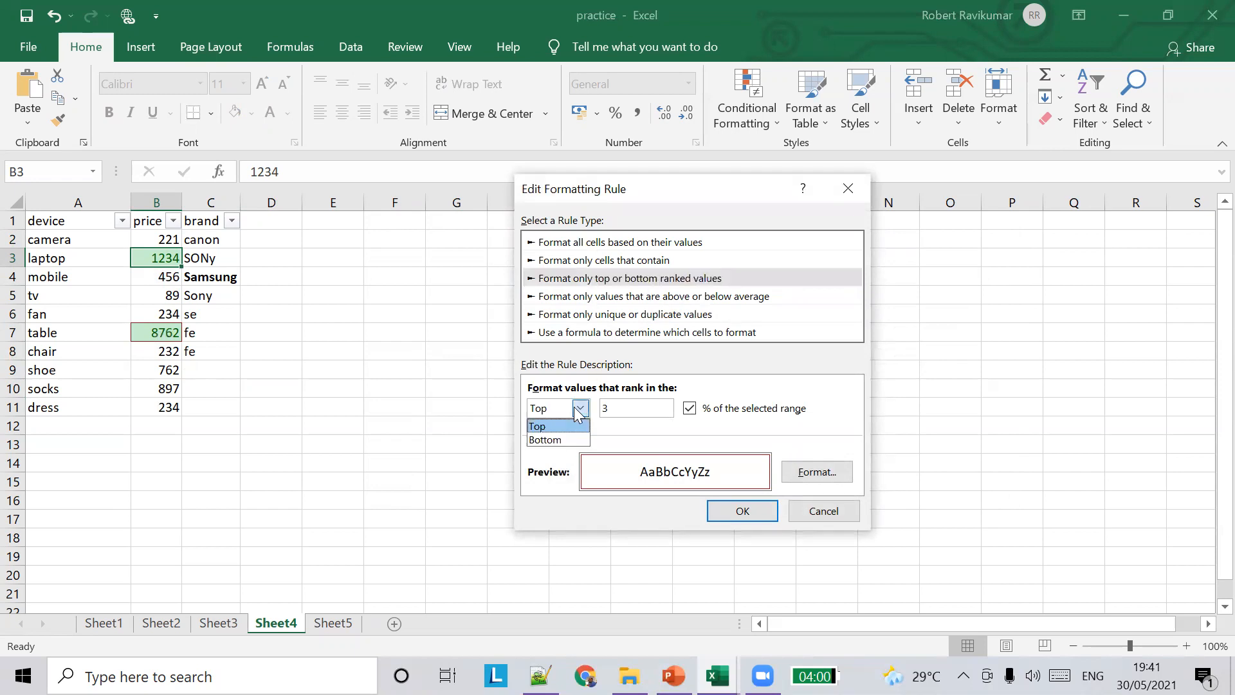
{"action": "left_click", "coordinate": [566, 441]}
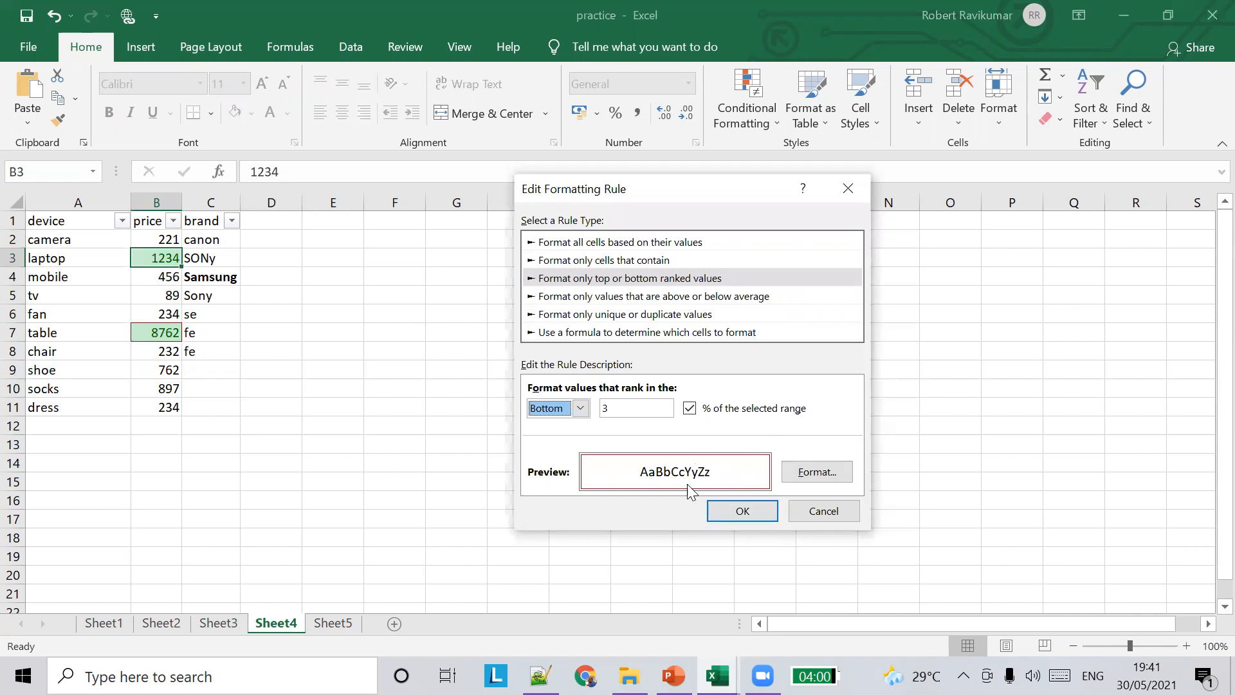
{"action": "left_click", "coordinate": [742, 511]}
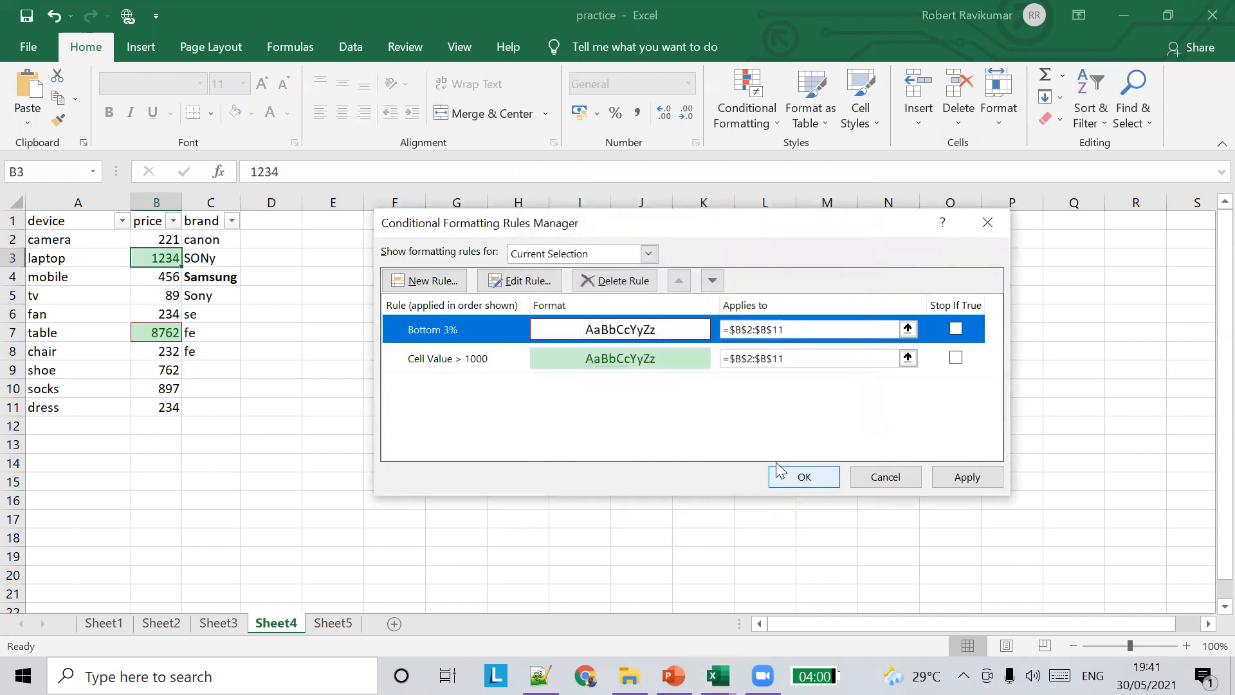
Step: Review the Bottom 3% rule's settings without further changes and apply it to the prices
{"action": "left_click", "coordinate": [518, 281]}
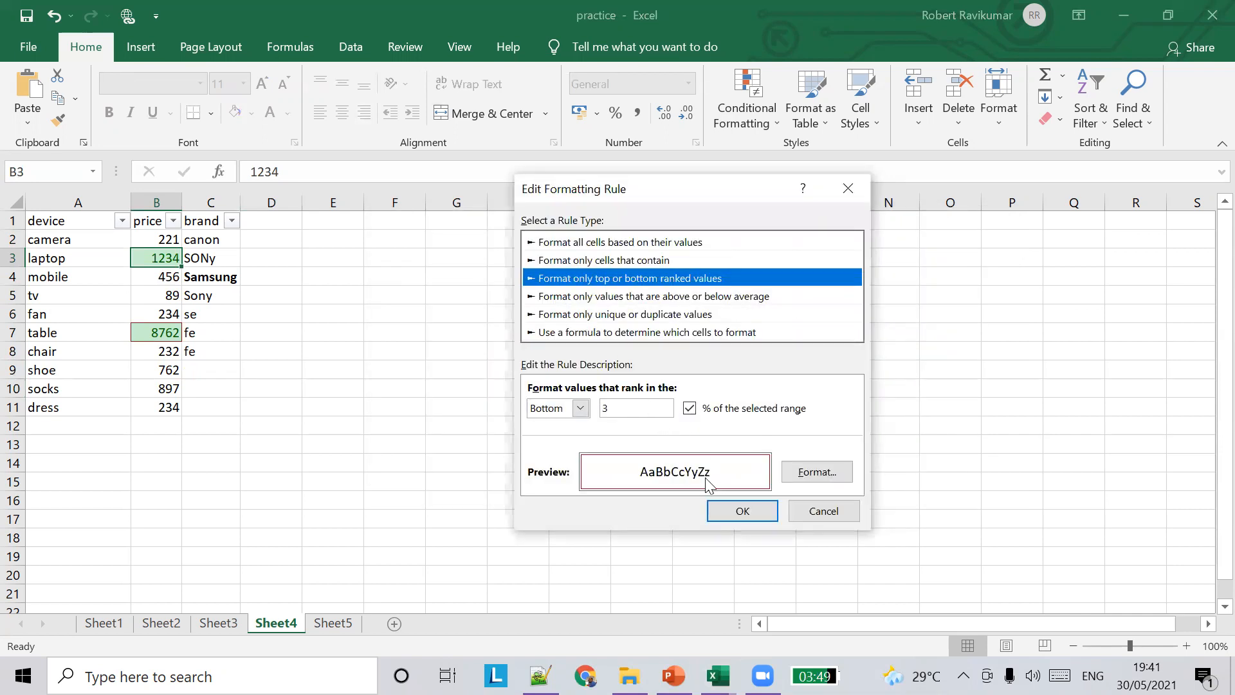
{"action": "left_click", "coordinate": [824, 511]}
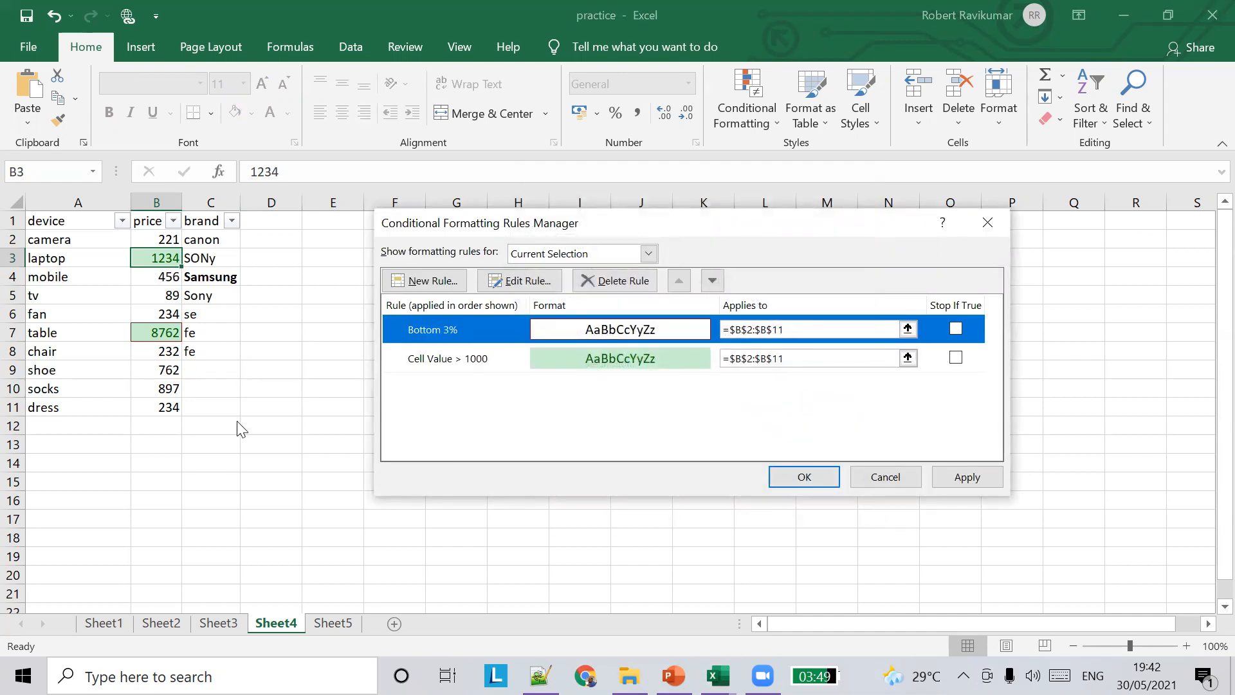
{"action": "left_click", "coordinate": [966, 476]}
{"action": "left_click", "coordinate": [804, 478]}
{"action": "left_click", "coordinate": [258, 353]}
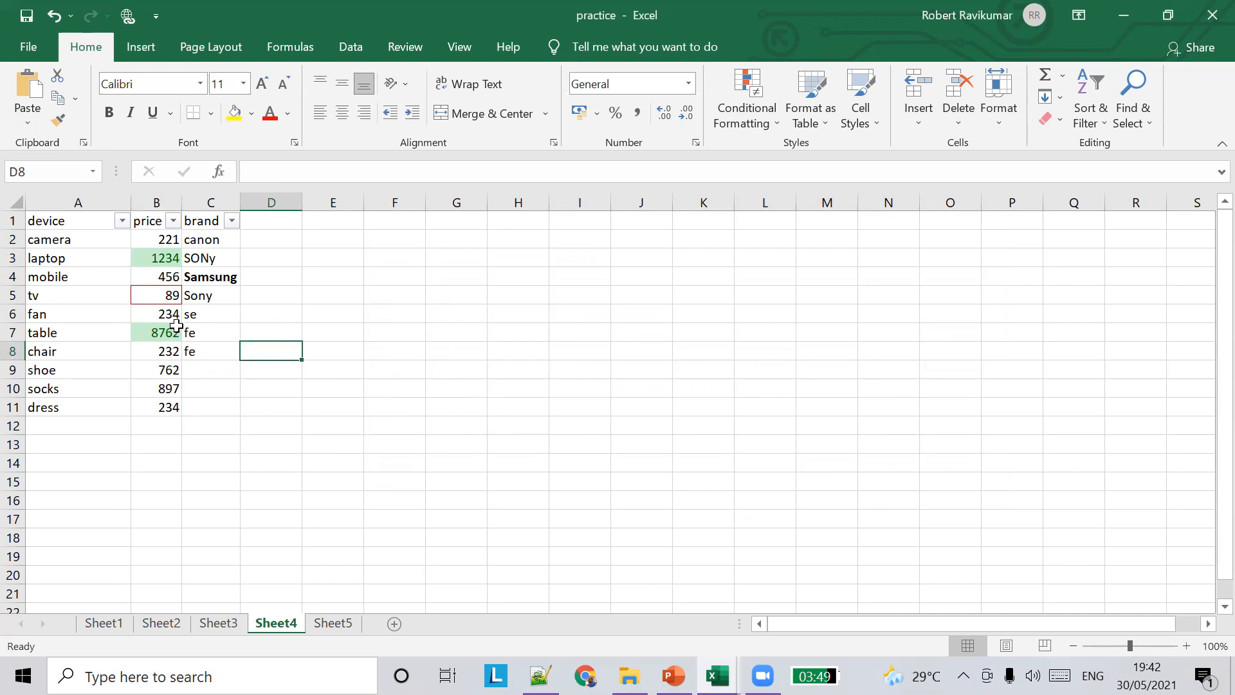
Step: Set the price of socks in B10 to 76 and the price of dress in B11 to 98
{"action": "left_click", "coordinate": [167, 391]}
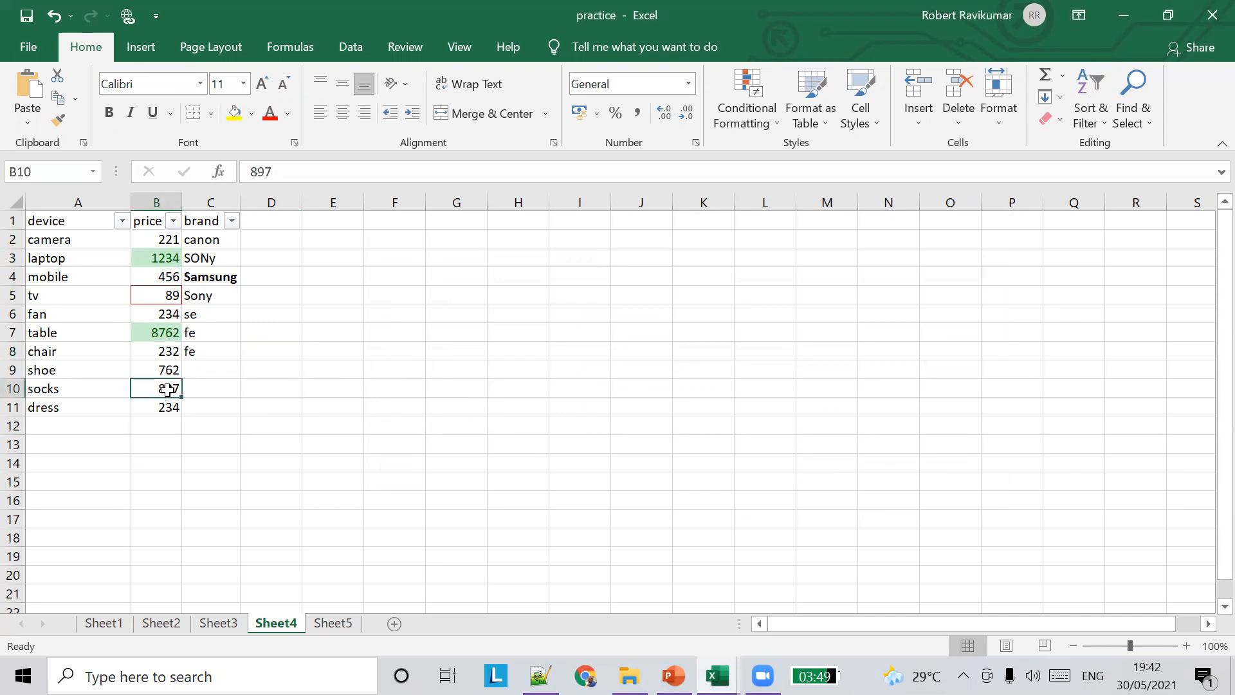
{"action": "type", "text": "76"}
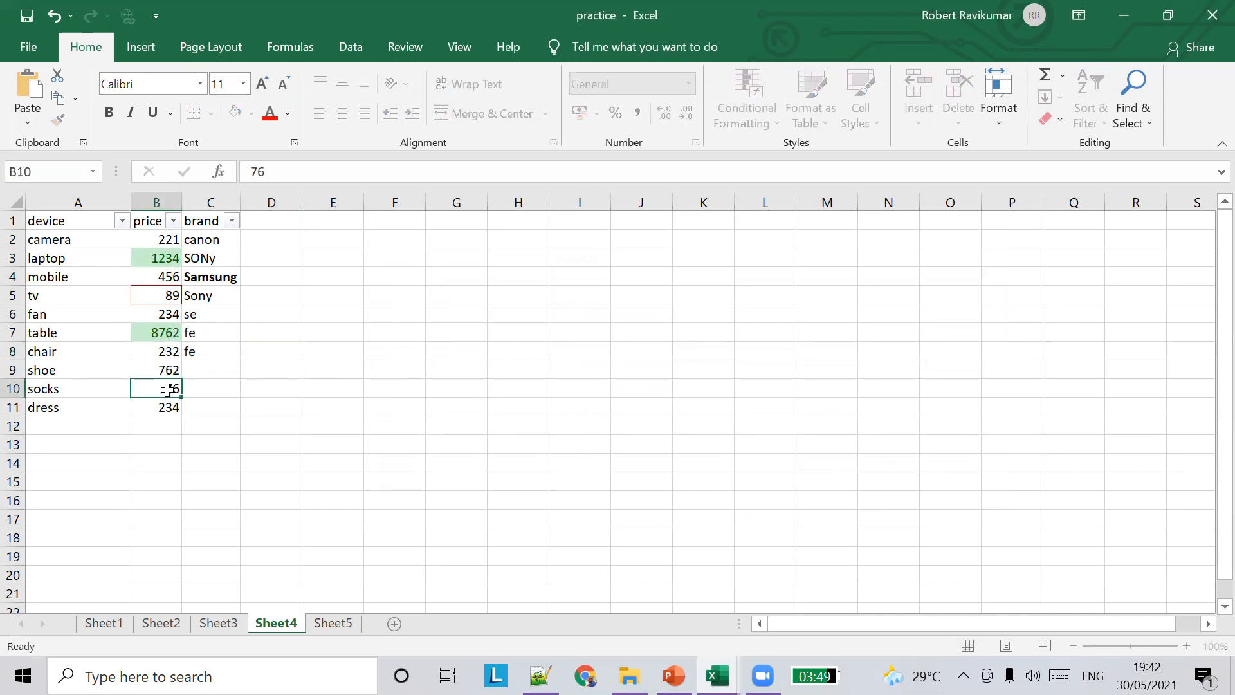
{"action": "key", "text": "ctrl+Return"}
{"action": "key", "text": "Down"}
{"action": "type", "text": "98"}
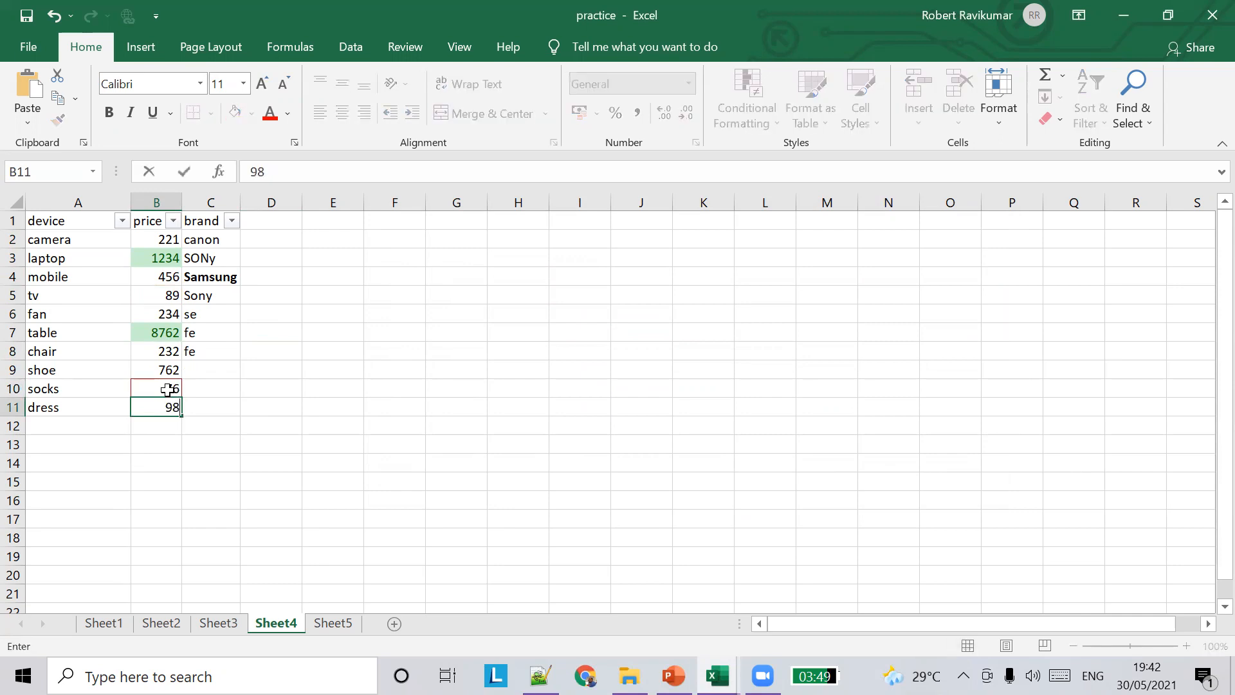
{"action": "key", "text": "Tab"}
{"action": "left_click", "coordinate": [301, 358]}
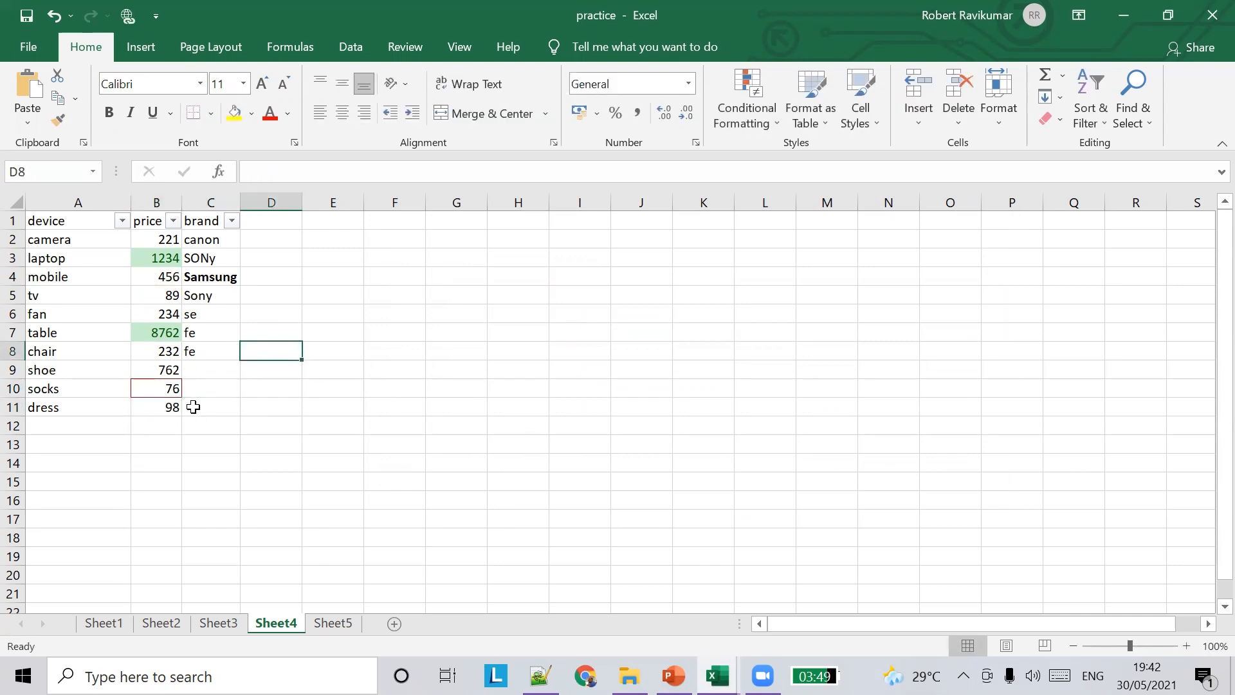
{"action": "left_click", "coordinate": [156, 424]}
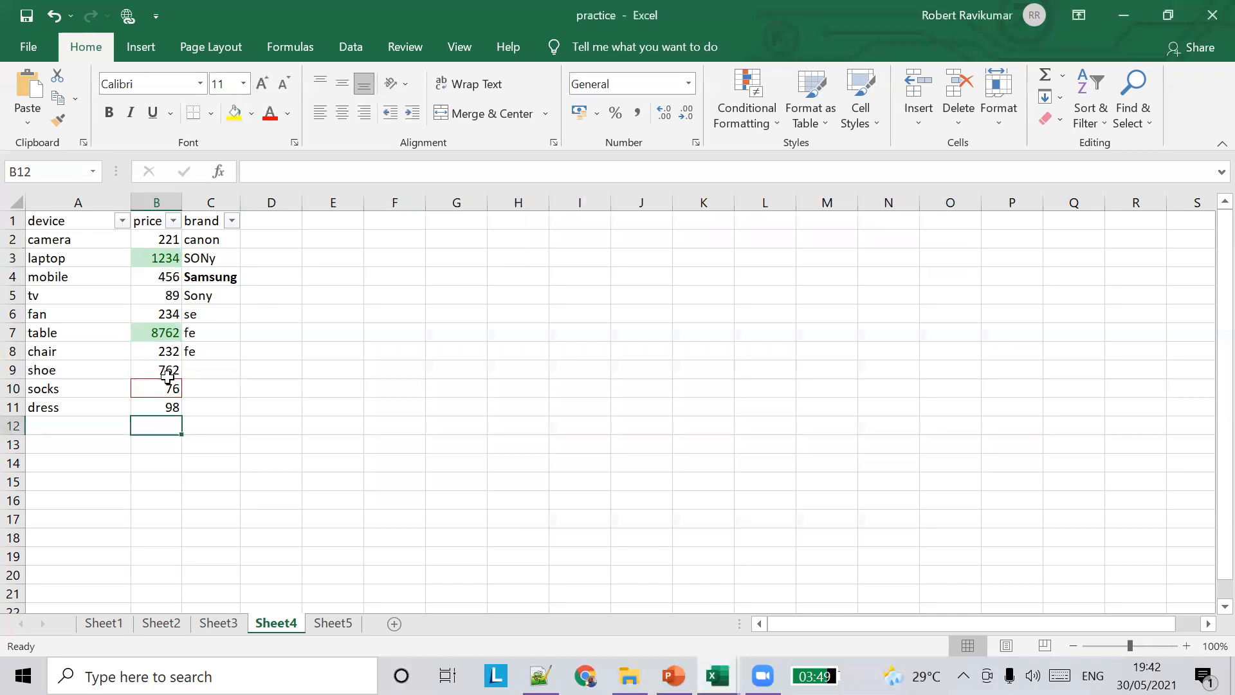
{"action": "left_click", "coordinate": [157, 313]}
{"action": "left_click", "coordinate": [169, 366]}
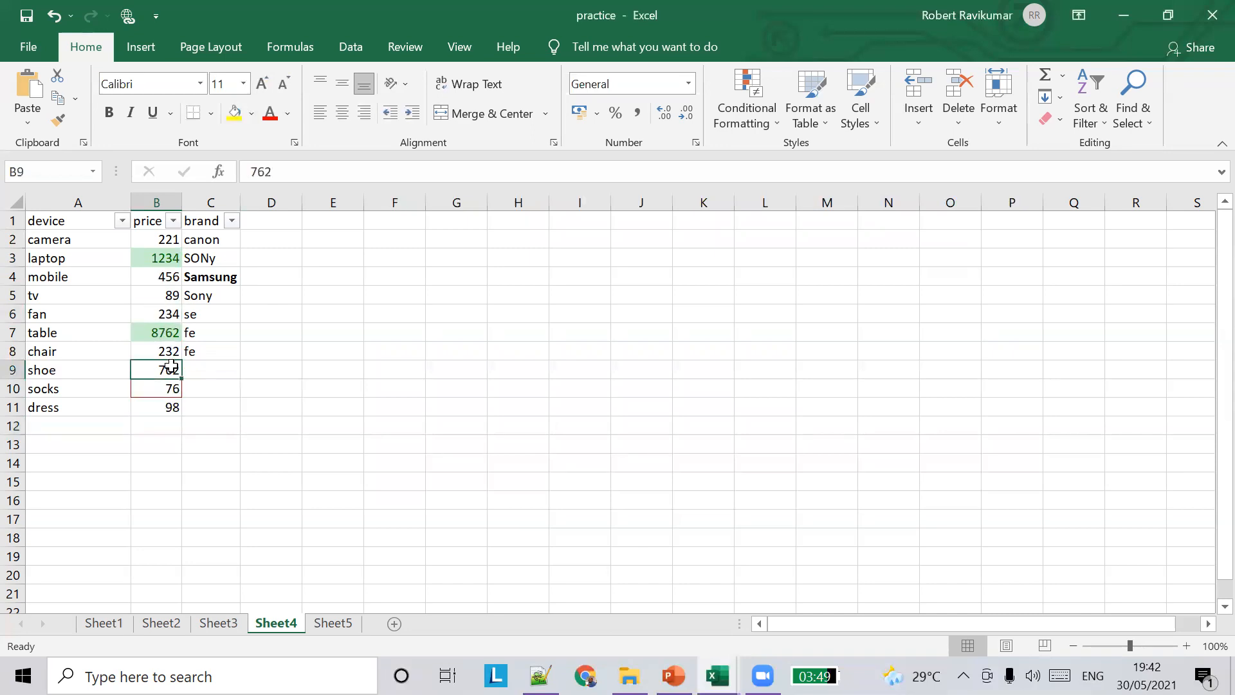
Step: Raise the bottom-ranked rule on prices B2:B11 to 30% of the selected range and apply it
{"action": "left_click_drag", "start_coordinate": [161, 236], "coordinate": [173, 406]}
{"action": "left_click", "coordinate": [749, 113]}
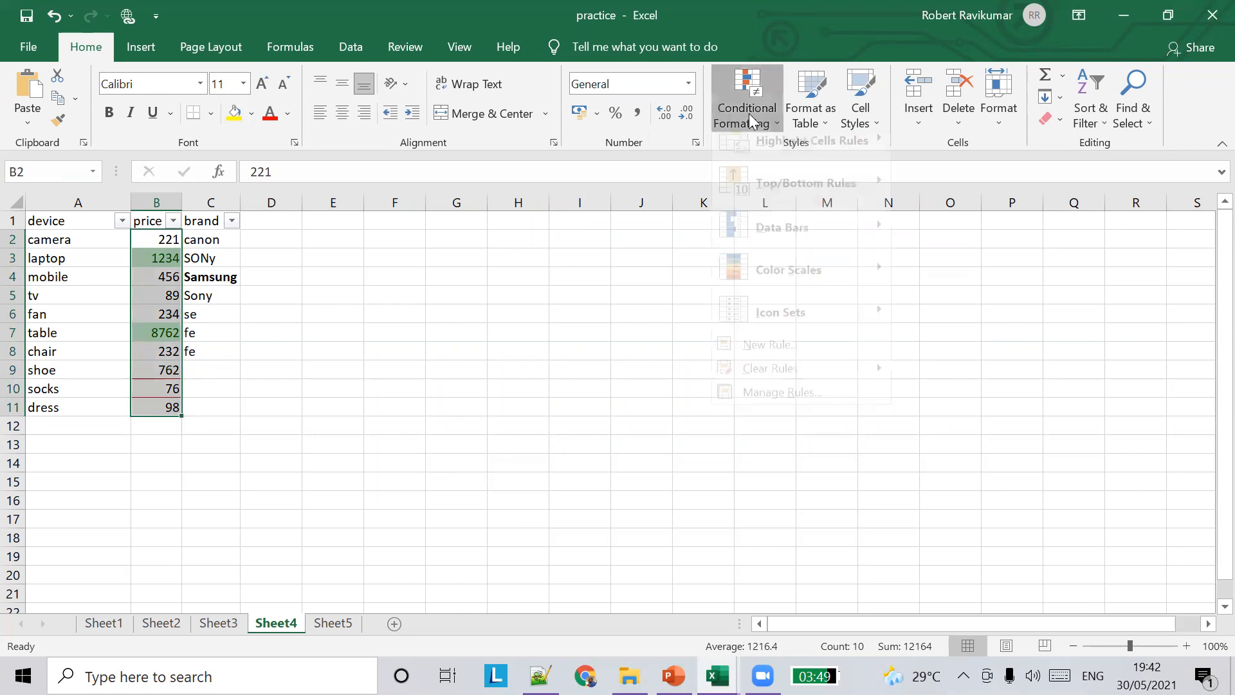
{"action": "mouse_move", "coordinate": [857, 210]}
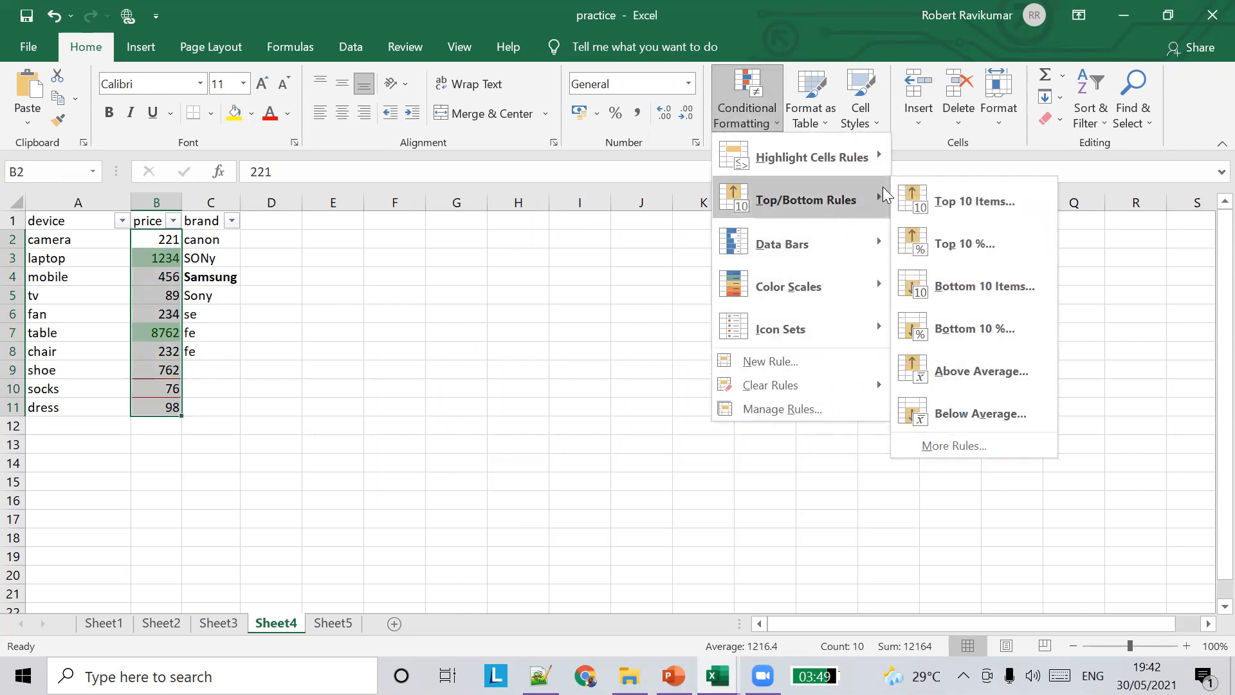
{"action": "left_click", "coordinate": [778, 408]}
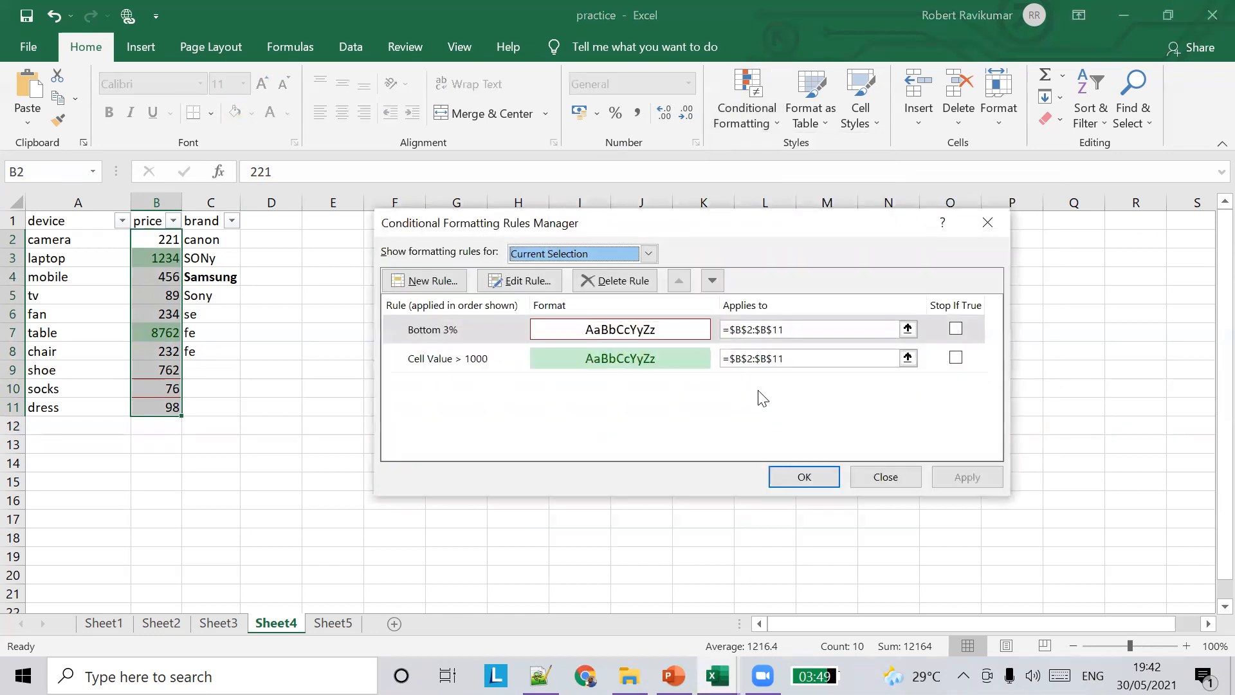
{"action": "double_click", "coordinate": [451, 332]}
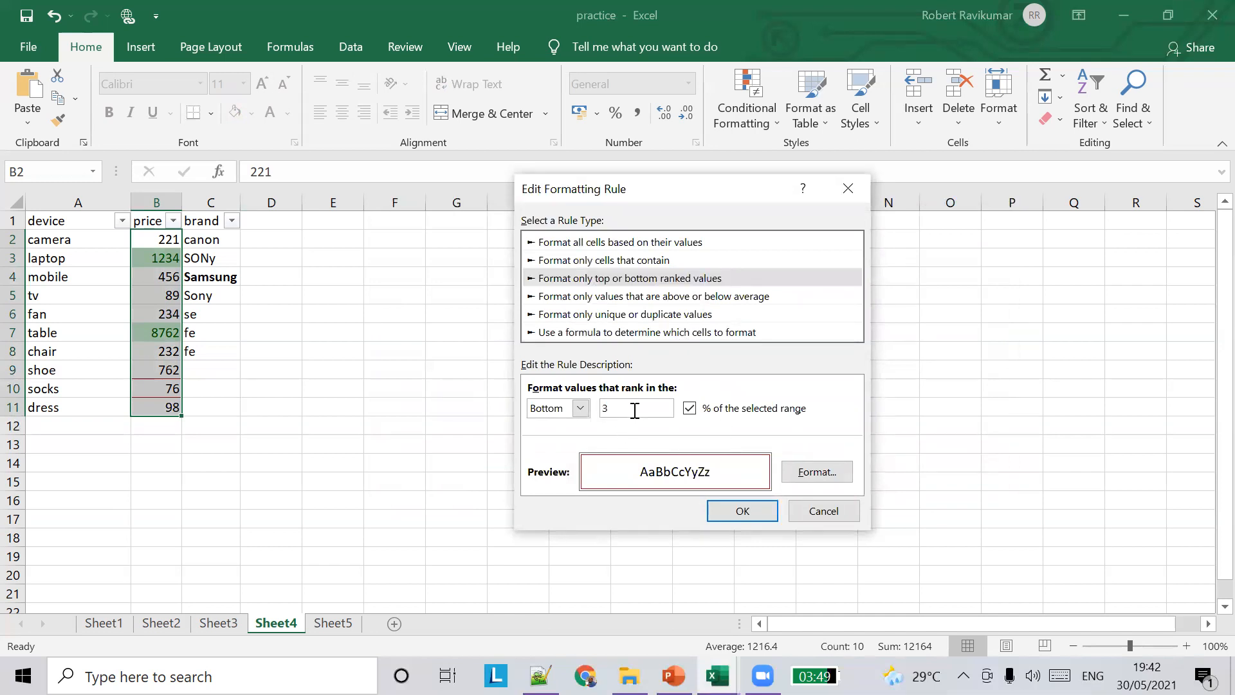
{"action": "type", "text": "0"}
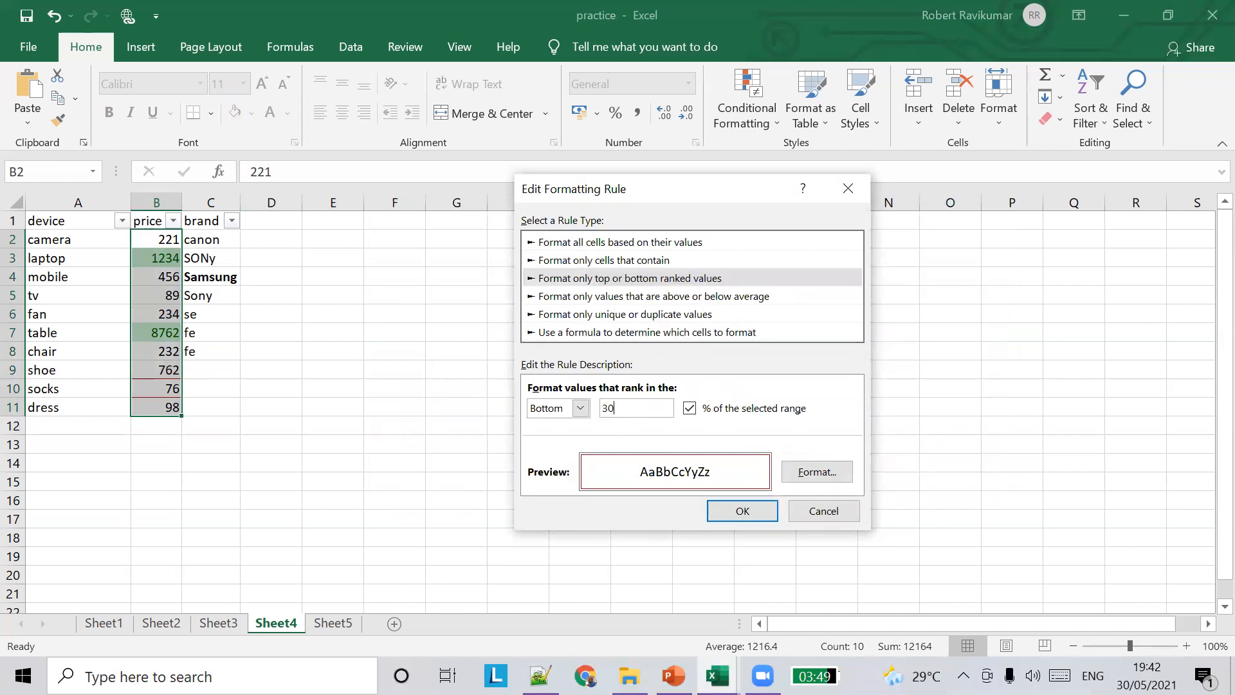
{"action": "left_click", "coordinate": [763, 514]}
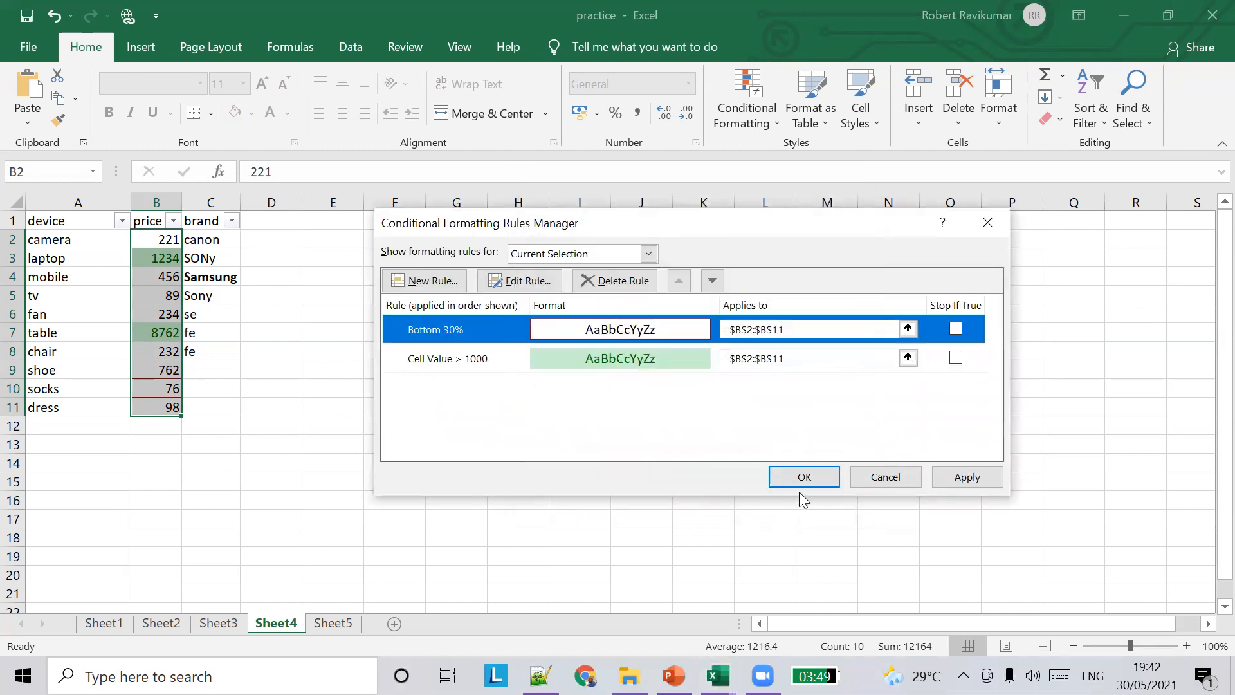
{"action": "left_click", "coordinate": [960, 484]}
{"action": "left_click", "coordinate": [826, 477]}
{"action": "left_click", "coordinate": [225, 368]}
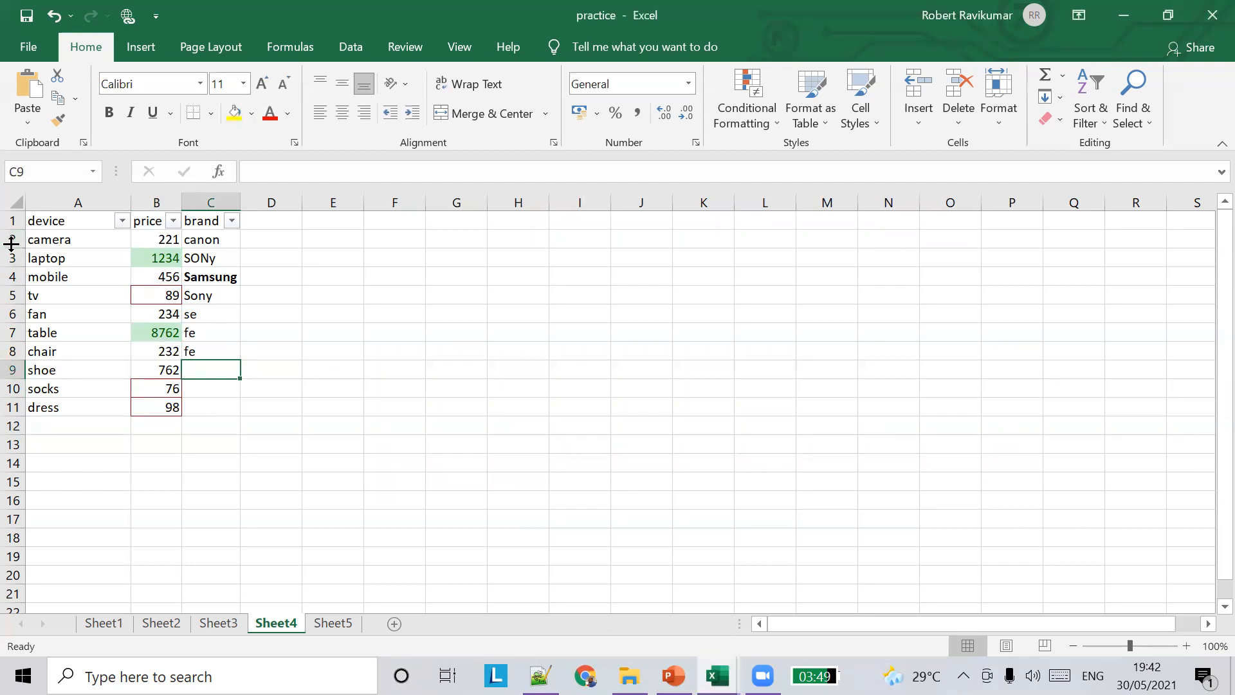
{"action": "left_click_drag", "start_coordinate": [12, 239], "coordinate": [13, 407]}
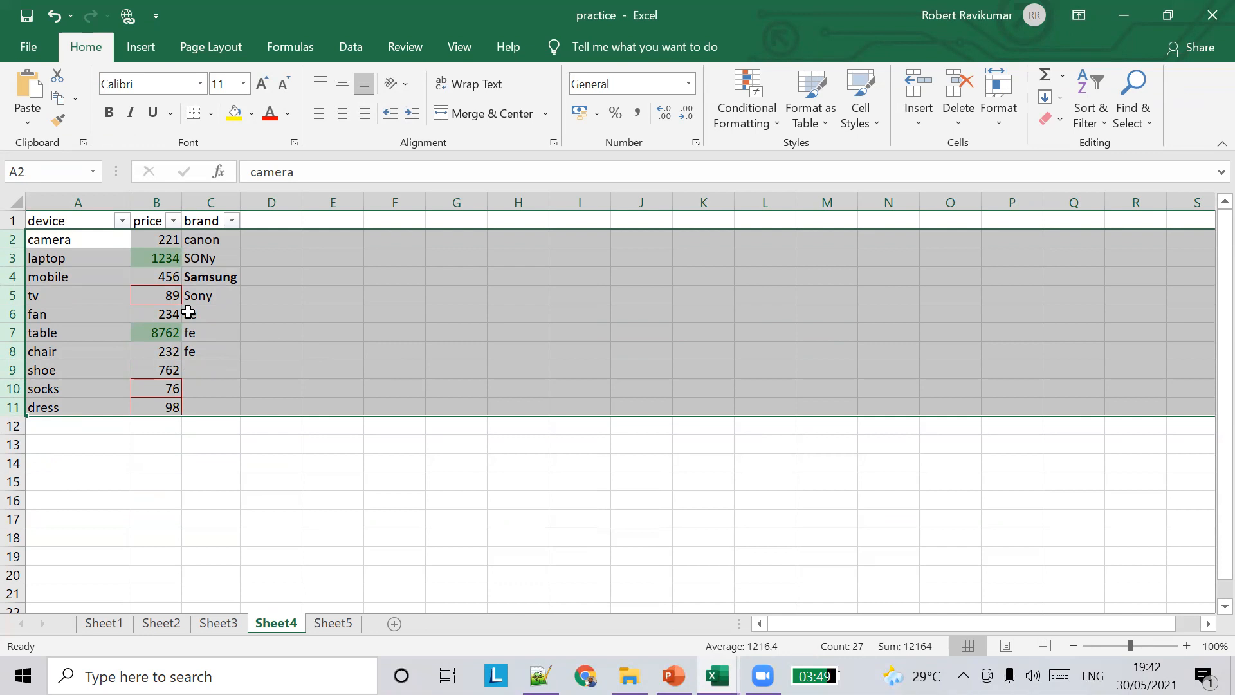
{"action": "left_click", "coordinate": [172, 295]}
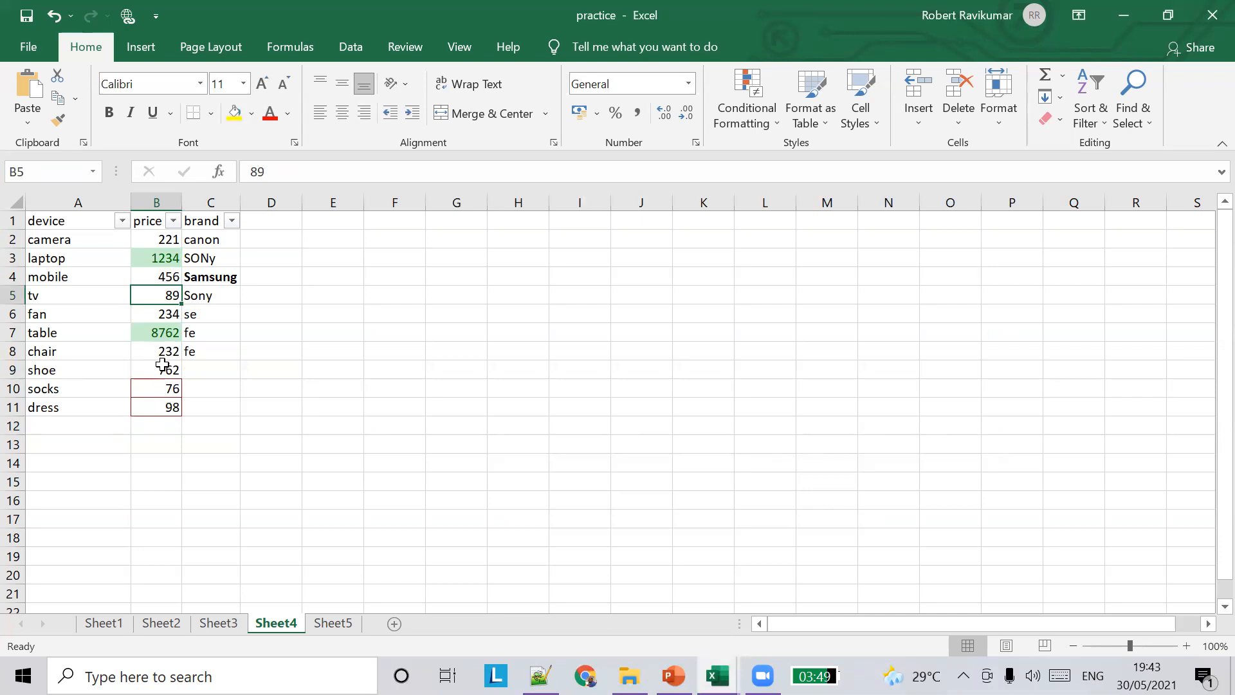
{"action": "left_click", "coordinate": [306, 289]}
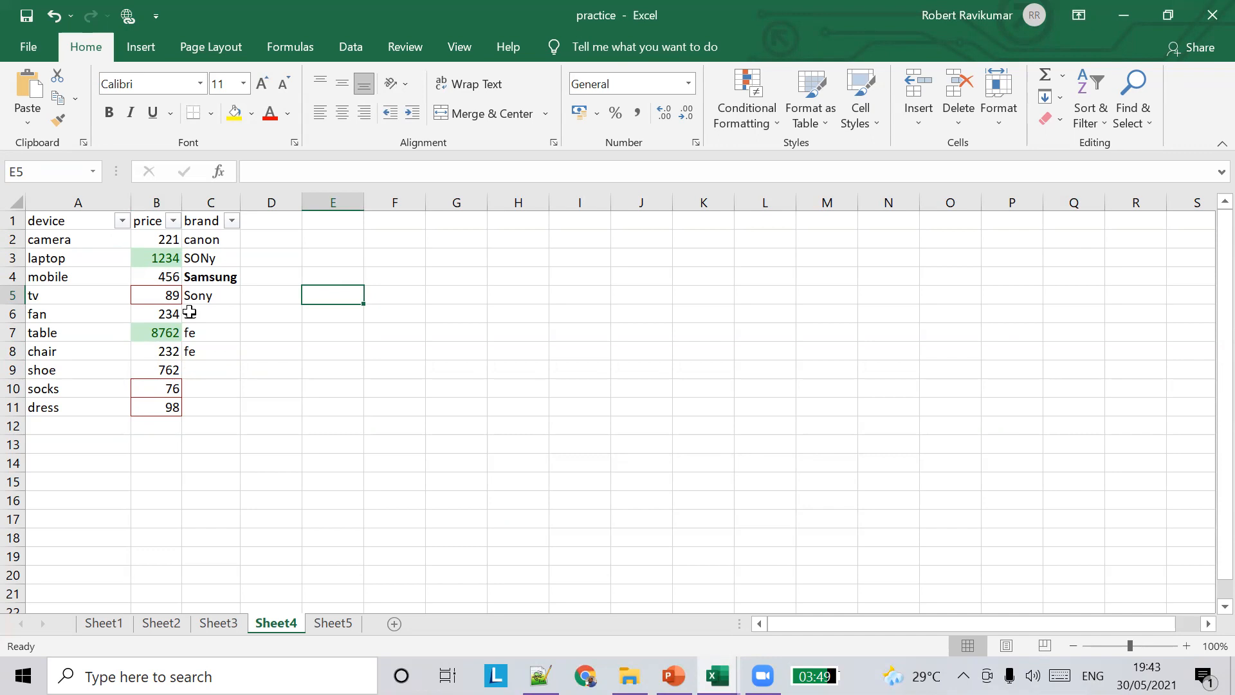
Step: Set the price of shoe in B9 to 1
{"action": "left_click", "coordinate": [164, 365]}
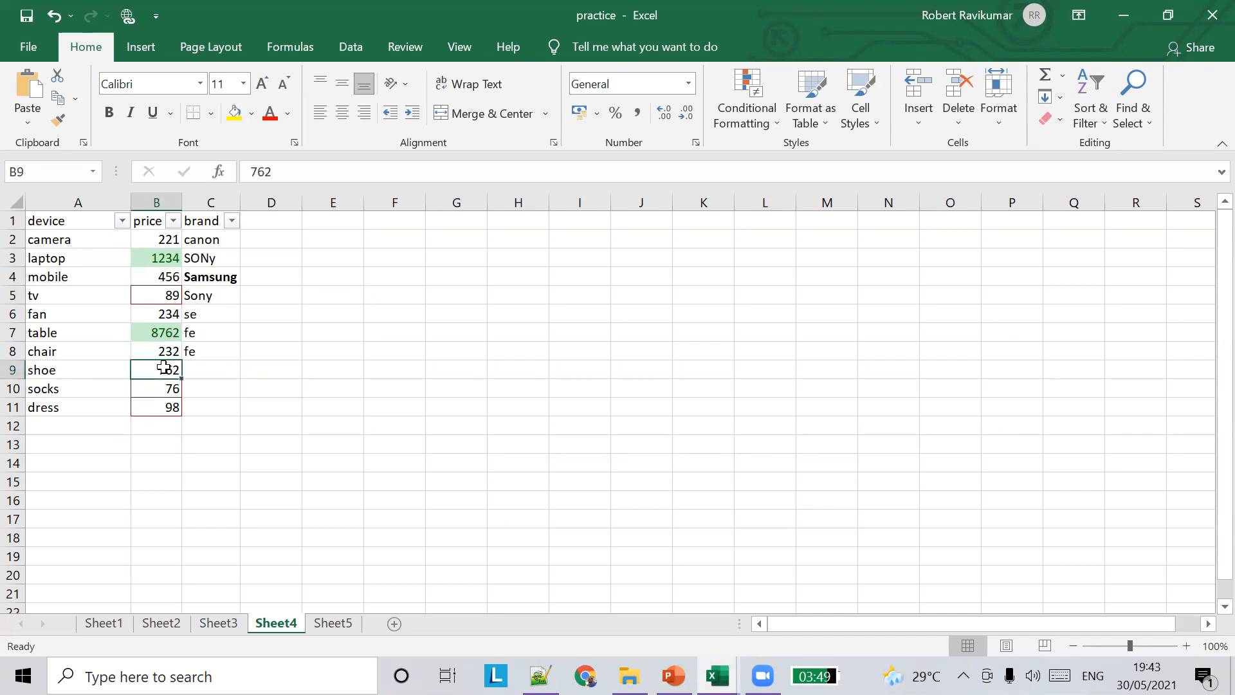
{"action": "type", "text": "1"}
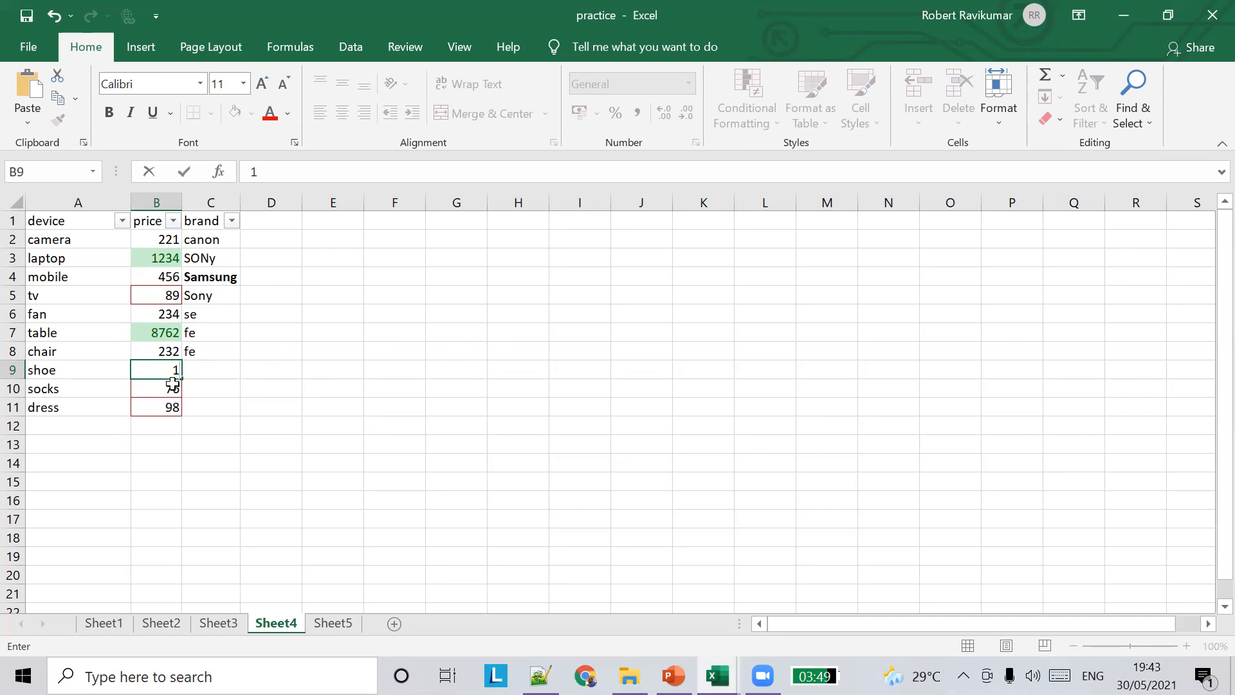
{"action": "left_click", "coordinate": [239, 364]}
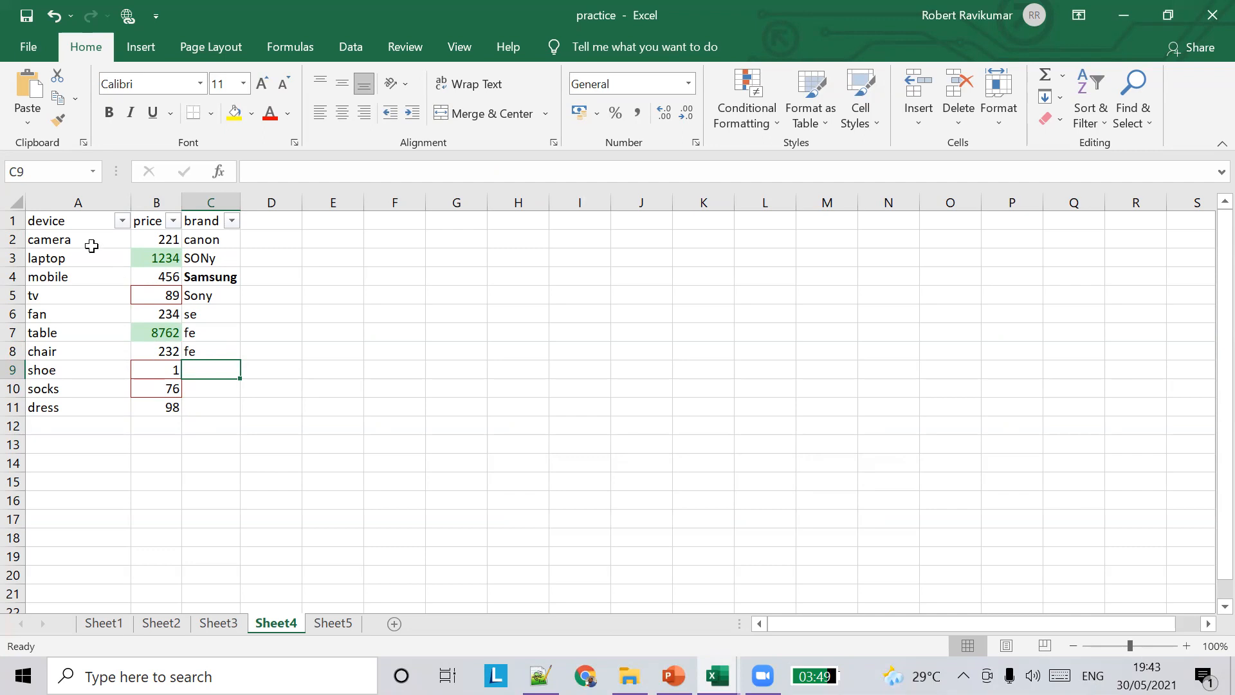
{"action": "left_click_drag", "start_coordinate": [90, 241], "coordinate": [119, 412]}
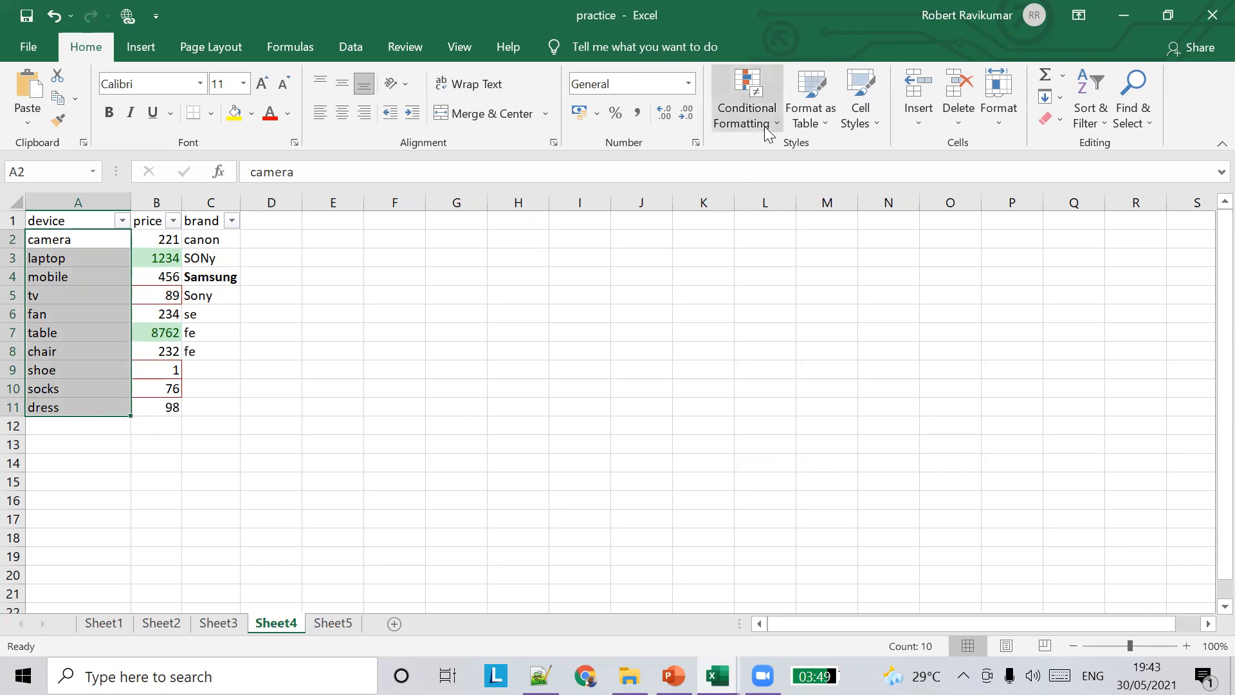
{"action": "left_click", "coordinate": [600, 333]}
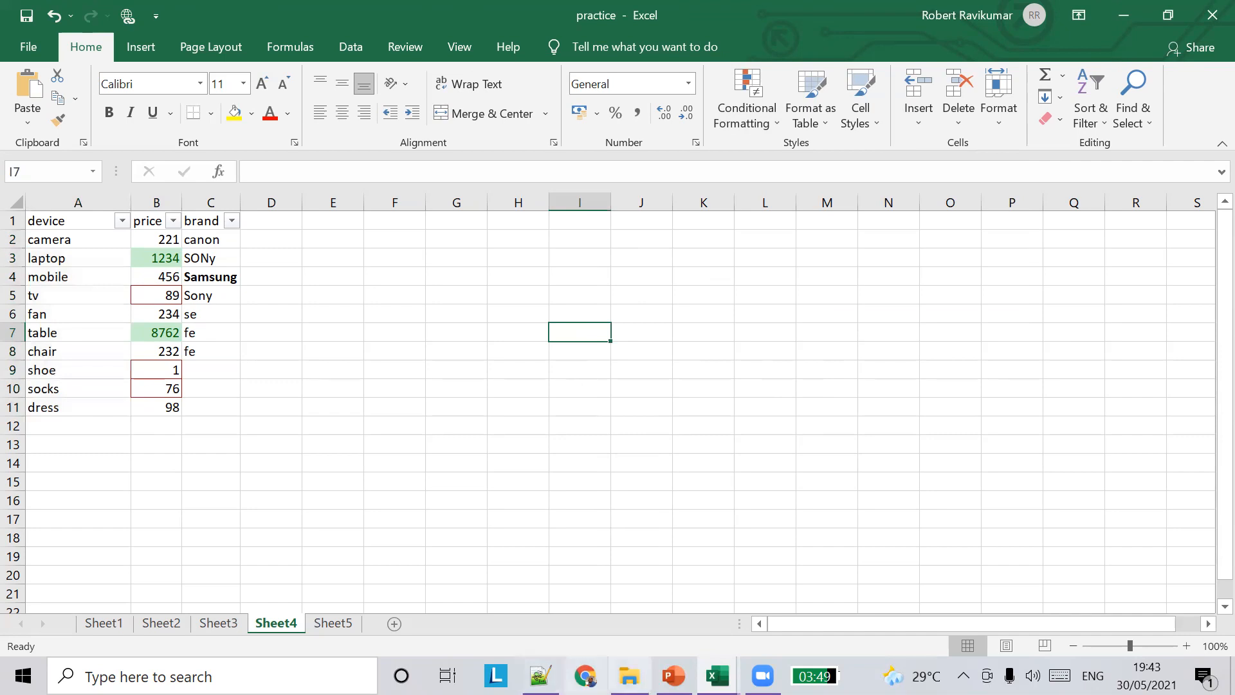
Step: Switch to the excel lesson 3 presentation in PowerPoint and display the To freeze rows slide
{"action": "mouse_move", "coordinate": [673, 676]}
{"action": "left_click", "coordinate": [608, 546]}
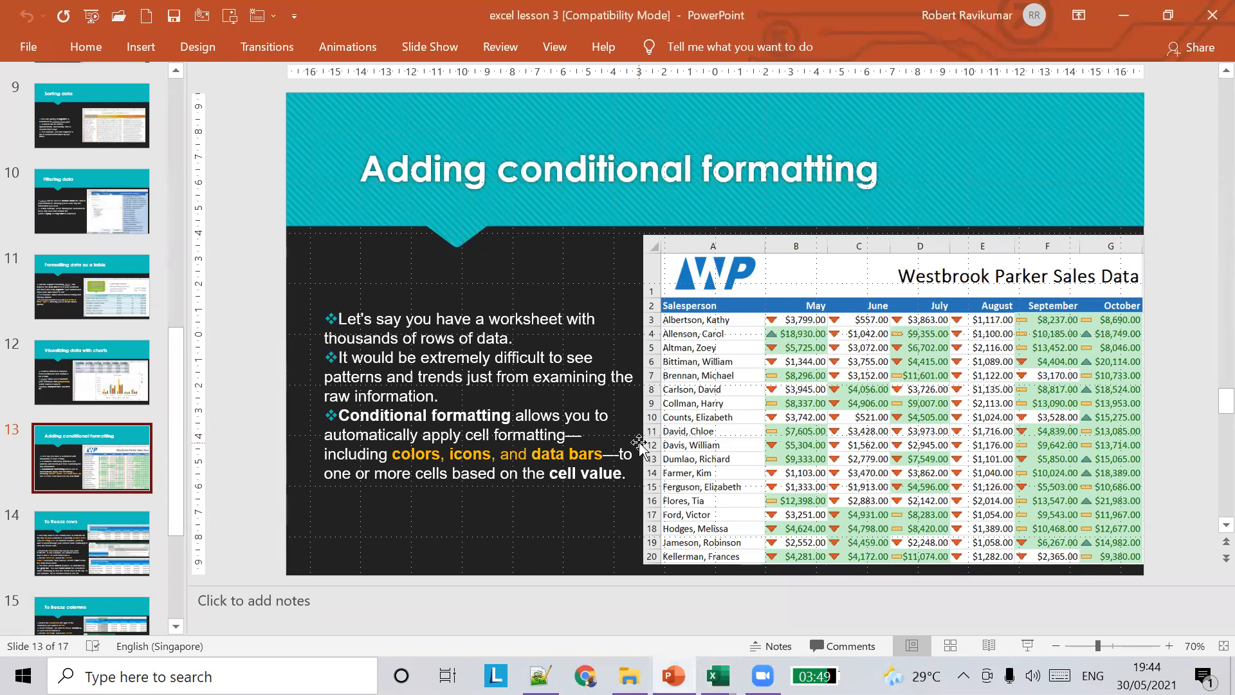
{"action": "scroll", "coordinate": [56, 554], "scroll_direction": "down", "scroll_amount": 2}
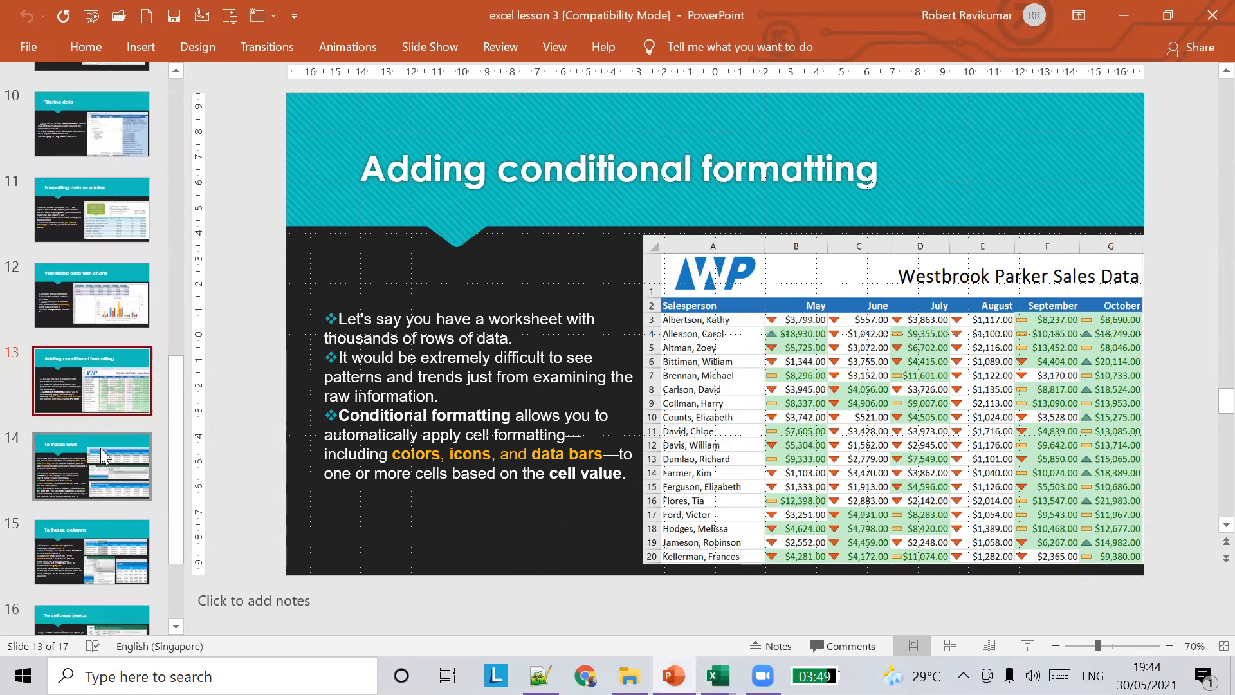
{"action": "left_click", "coordinate": [103, 454]}
{"action": "left_click", "coordinate": [103, 521]}
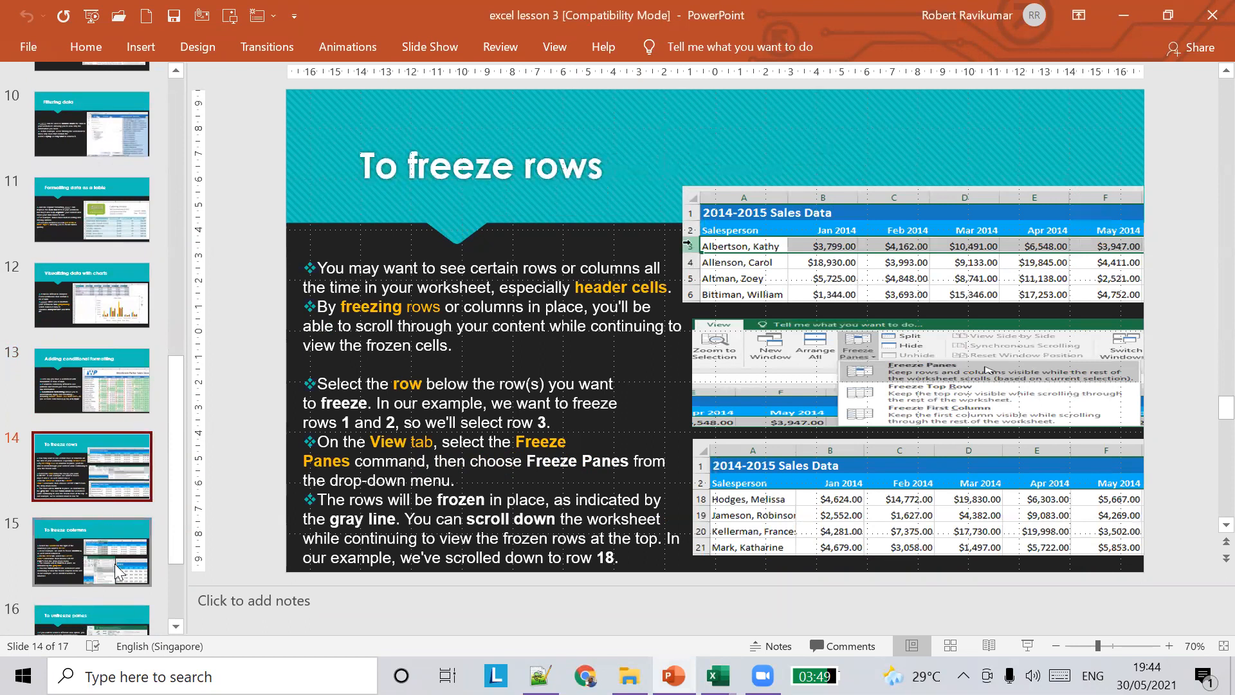
Step: Return to the Adding conditional formatting slide and switch to the practice workbook in Excel
{"action": "scroll", "coordinate": [127, 627], "scroll_direction": "down", "scroll_amount": 1}
{"action": "scroll", "coordinate": [122, 618], "scroll_direction": "down", "scroll_amount": 2}
{"action": "left_click", "coordinate": [100, 518]}
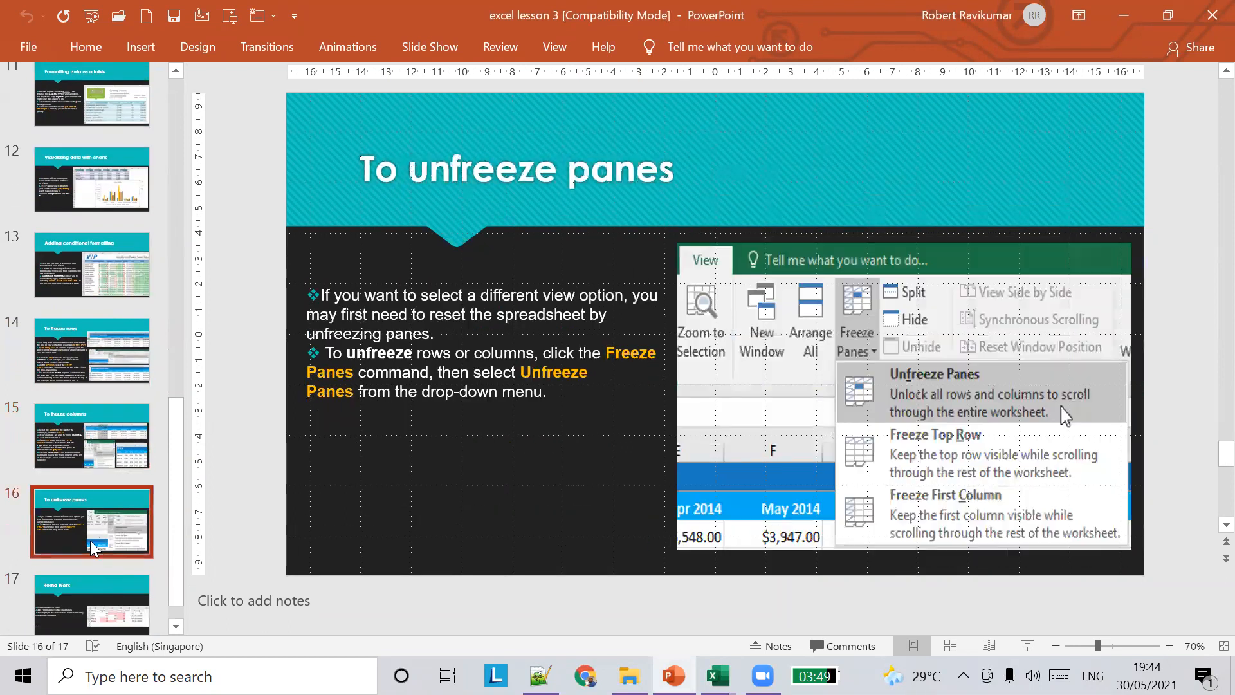
{"action": "left_click", "coordinate": [96, 599]}
{"action": "left_click", "coordinate": [39, 242]}
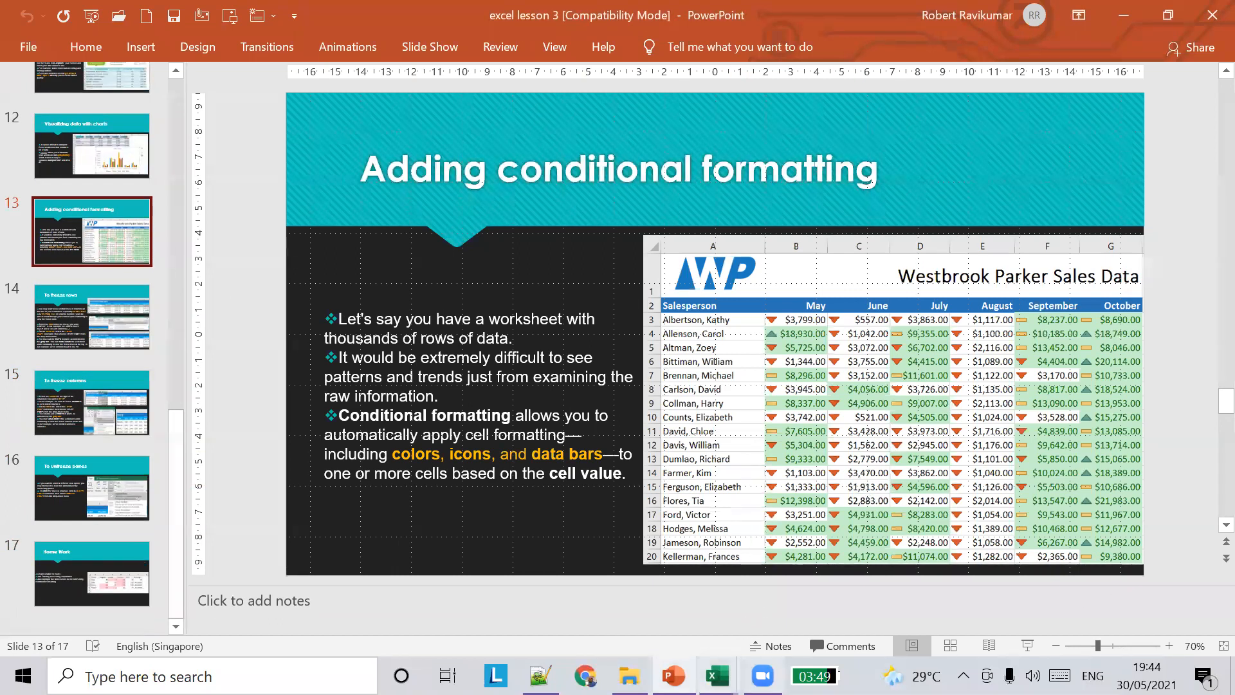
{"action": "mouse_move", "coordinate": [718, 675]}
{"action": "left_click", "coordinate": [747, 608]}
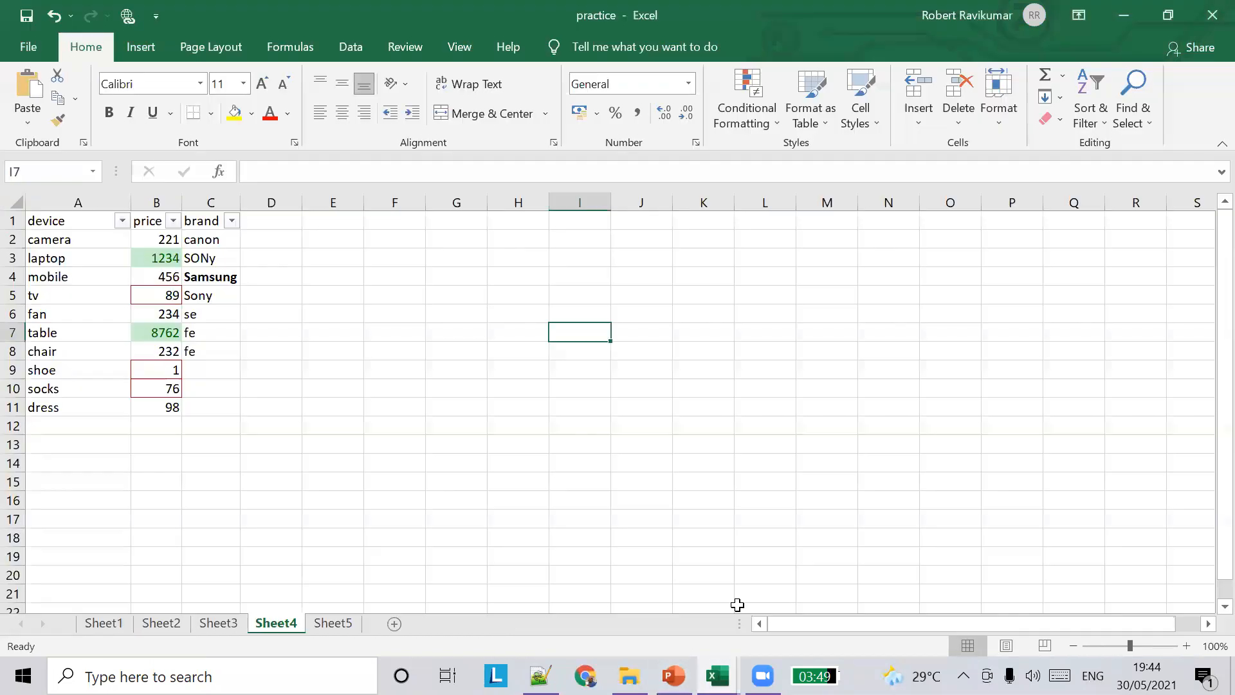
Step: Enter 23, 234 and 3 in the brand cells C9, C10 and C11 of Sheet4
{"action": "left_click", "coordinate": [212, 367]}
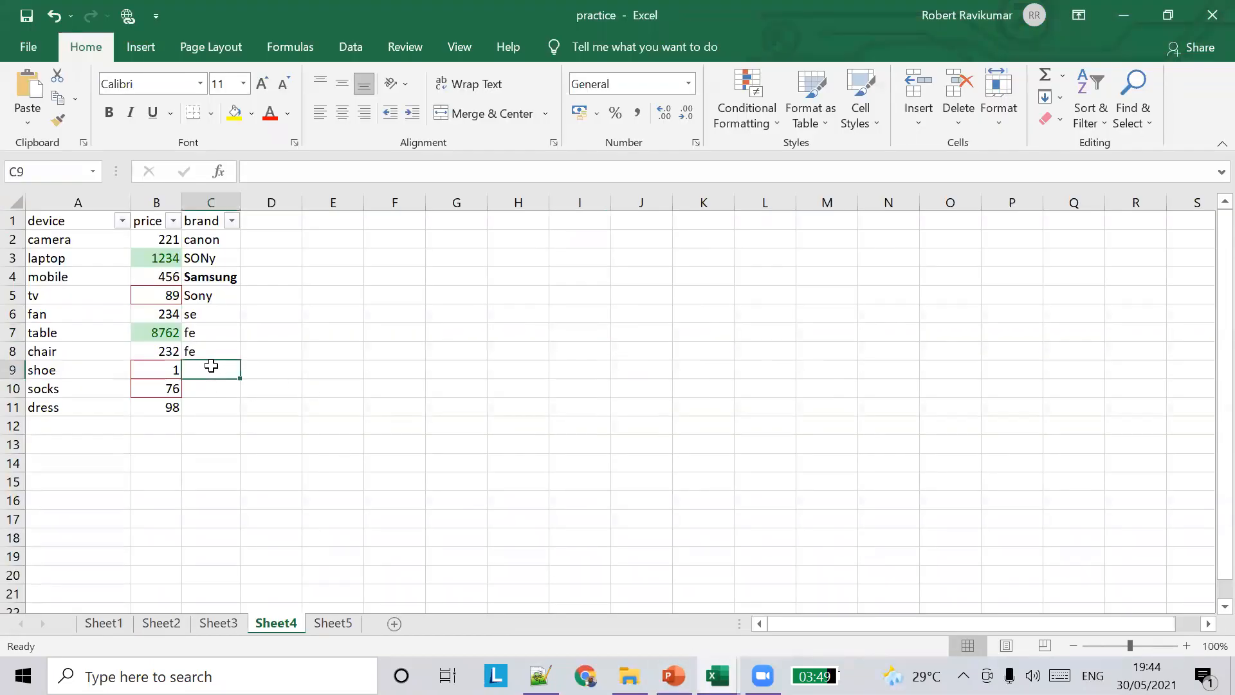
{"action": "type", "text": "23"}
{"action": "key", "text": "Return"}
{"action": "type", "text": "234"}
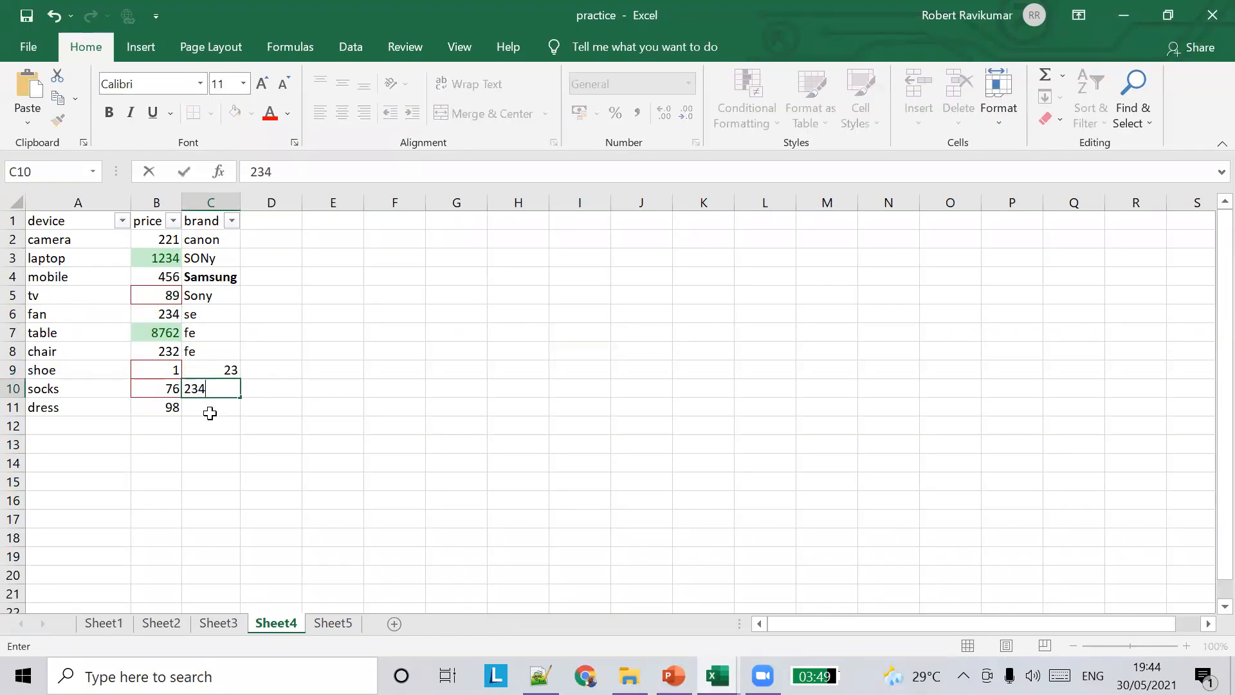
{"action": "key", "text": "Return"}
{"action": "type", "text": "3"}
Step: Look through the color scale, top/bottom and highlight cells rules available for the device names A2:A11
{"action": "left_click_drag", "start_coordinate": [64, 238], "coordinate": [84, 399]}
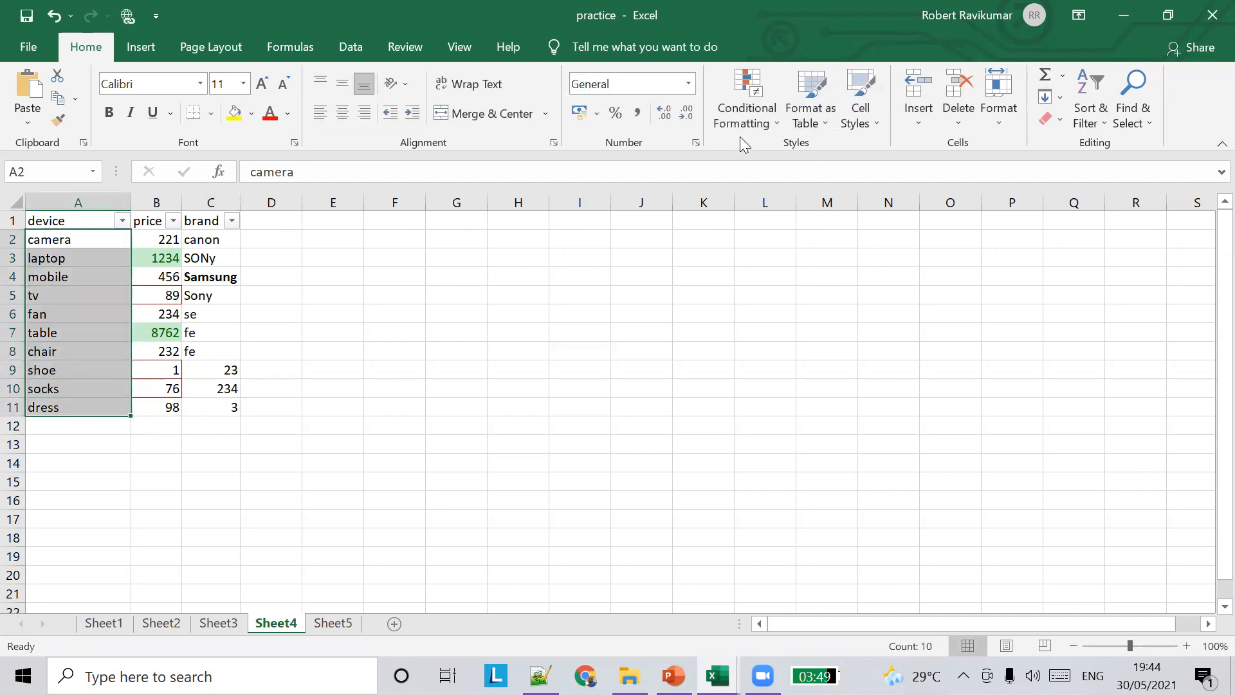
{"action": "left_click", "coordinate": [744, 128]}
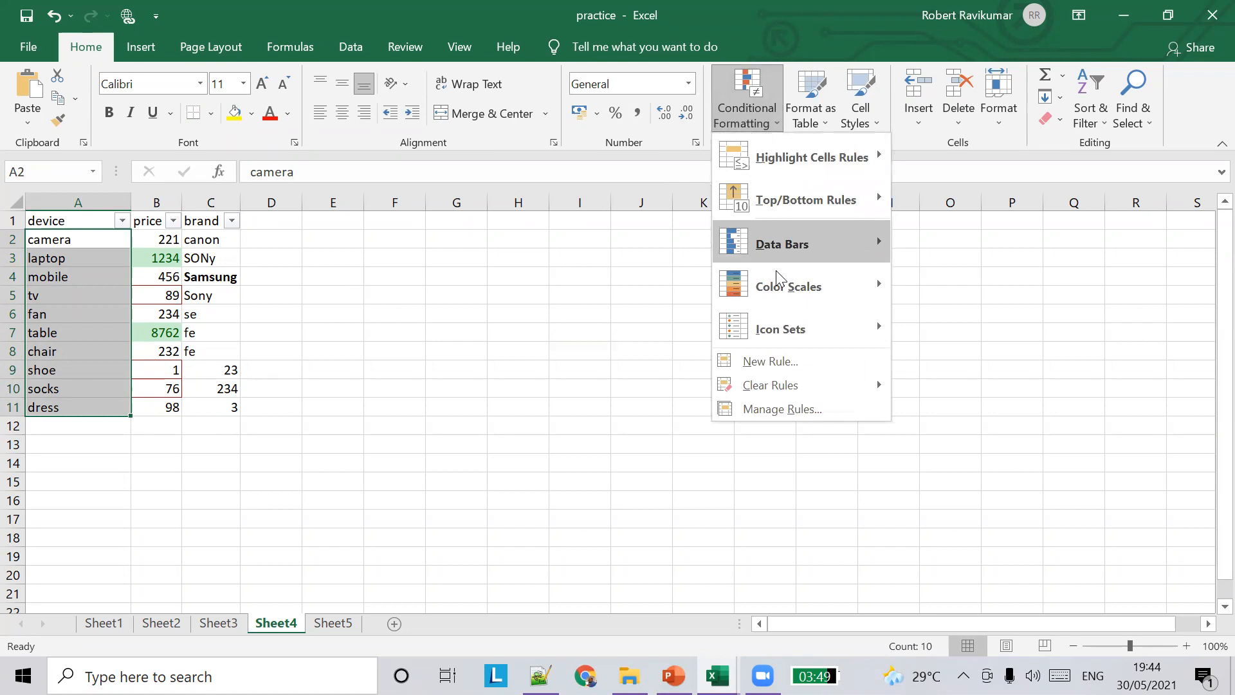
{"action": "mouse_move", "coordinate": [807, 288]}
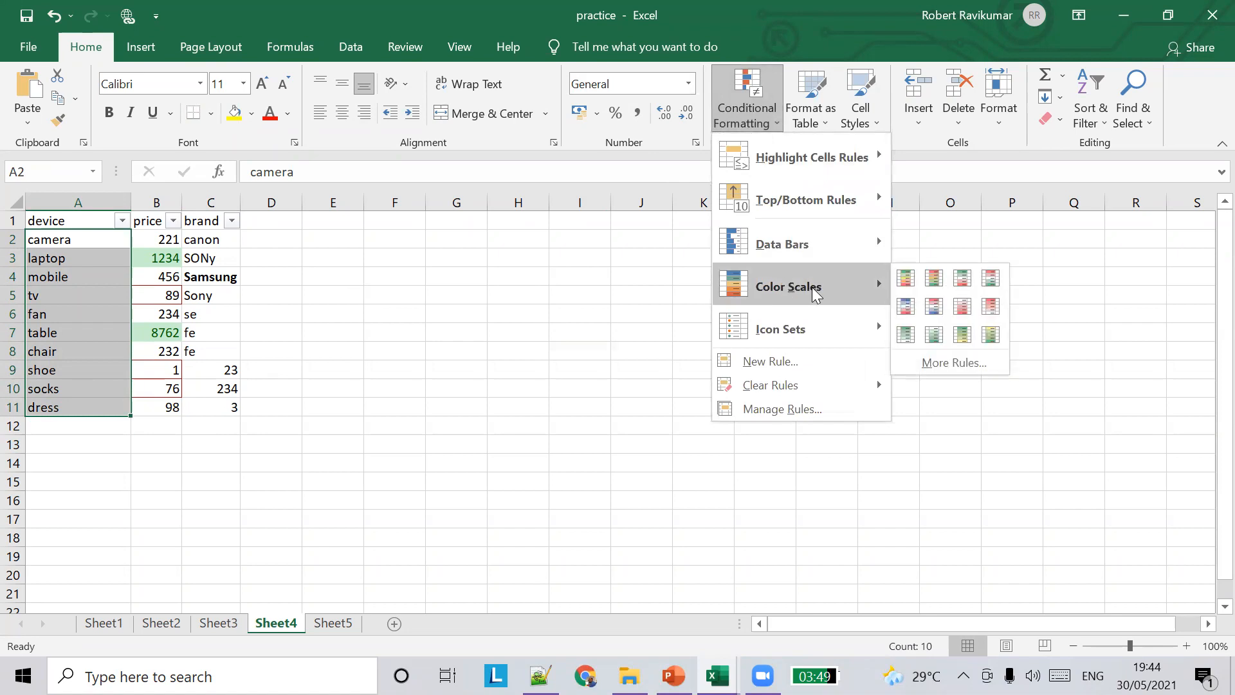
{"action": "mouse_move", "coordinate": [825, 198]}
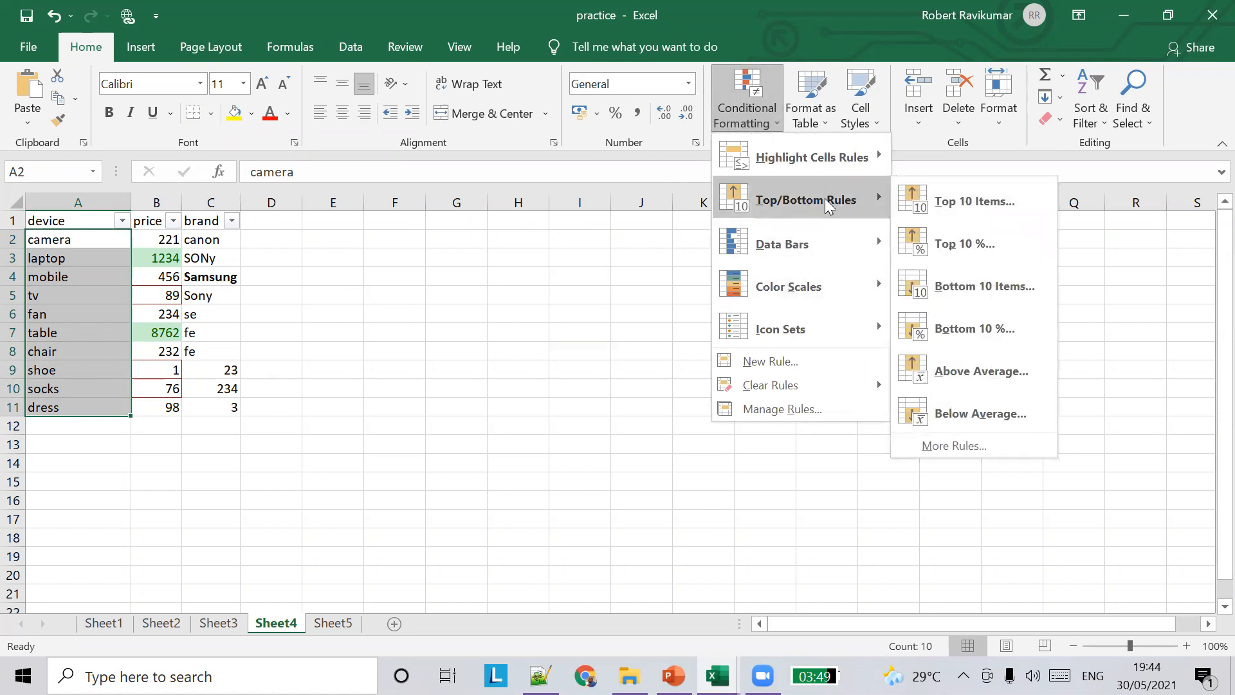
{"action": "mouse_move", "coordinate": [835, 158]}
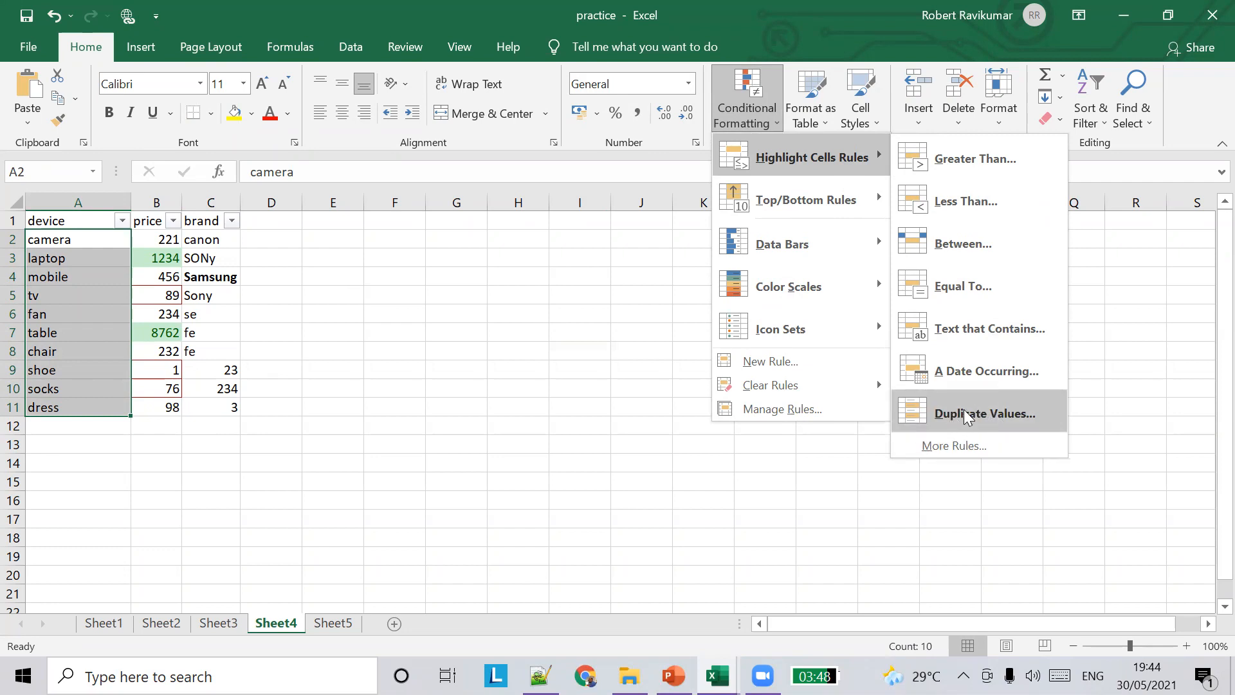
{"action": "left_click", "coordinate": [193, 286]}
Step: Change the laptop's brand in C3 to sony in lowercase
{"action": "left_click", "coordinate": [197, 293]}
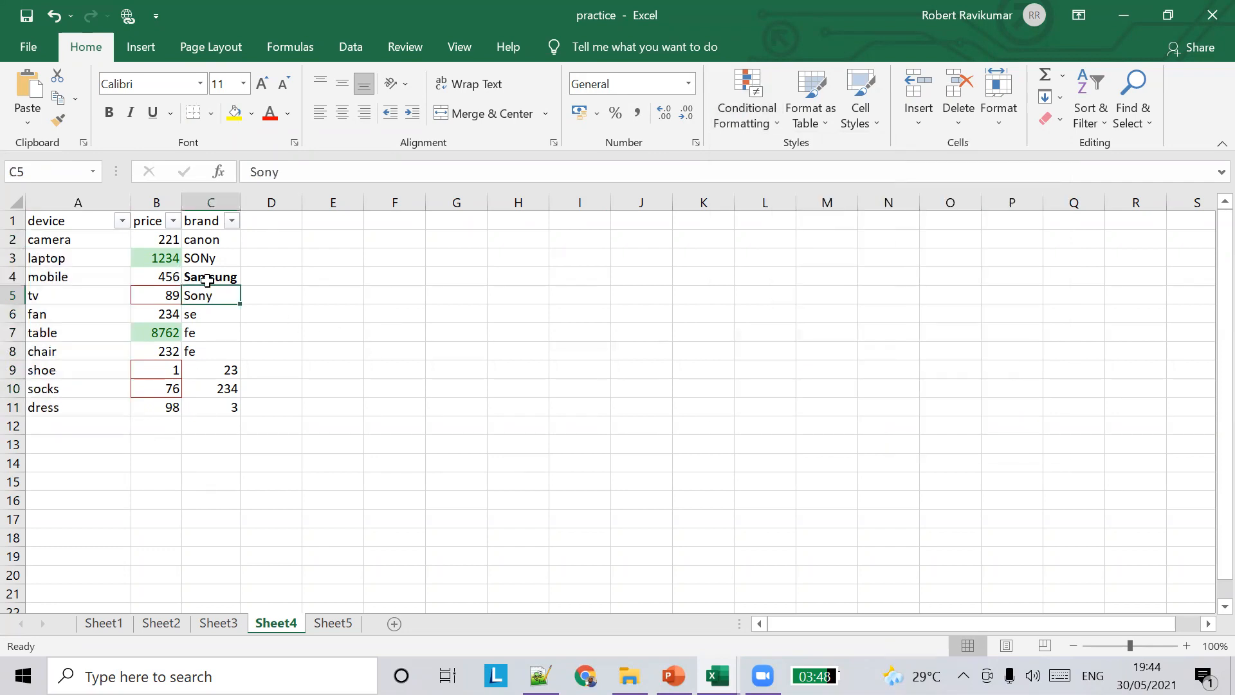
{"action": "left_click", "coordinate": [208, 281]}
{"action": "left_click", "coordinate": [222, 256]}
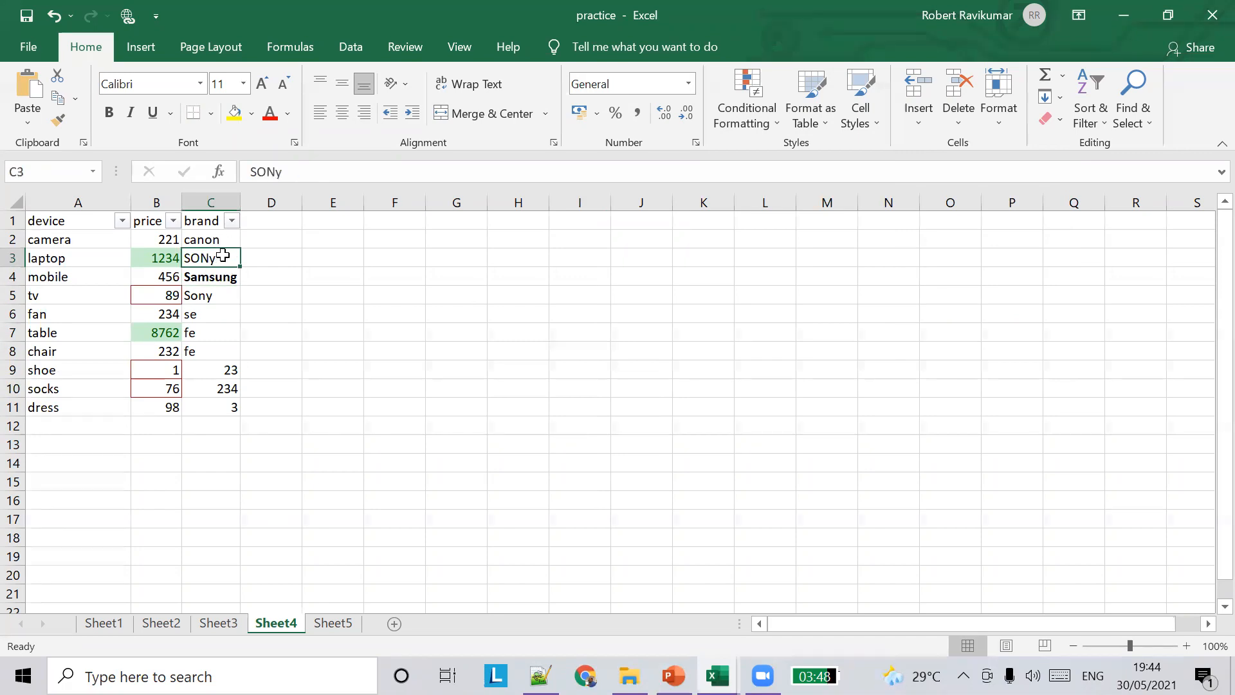
{"action": "type", "text": "sony"}
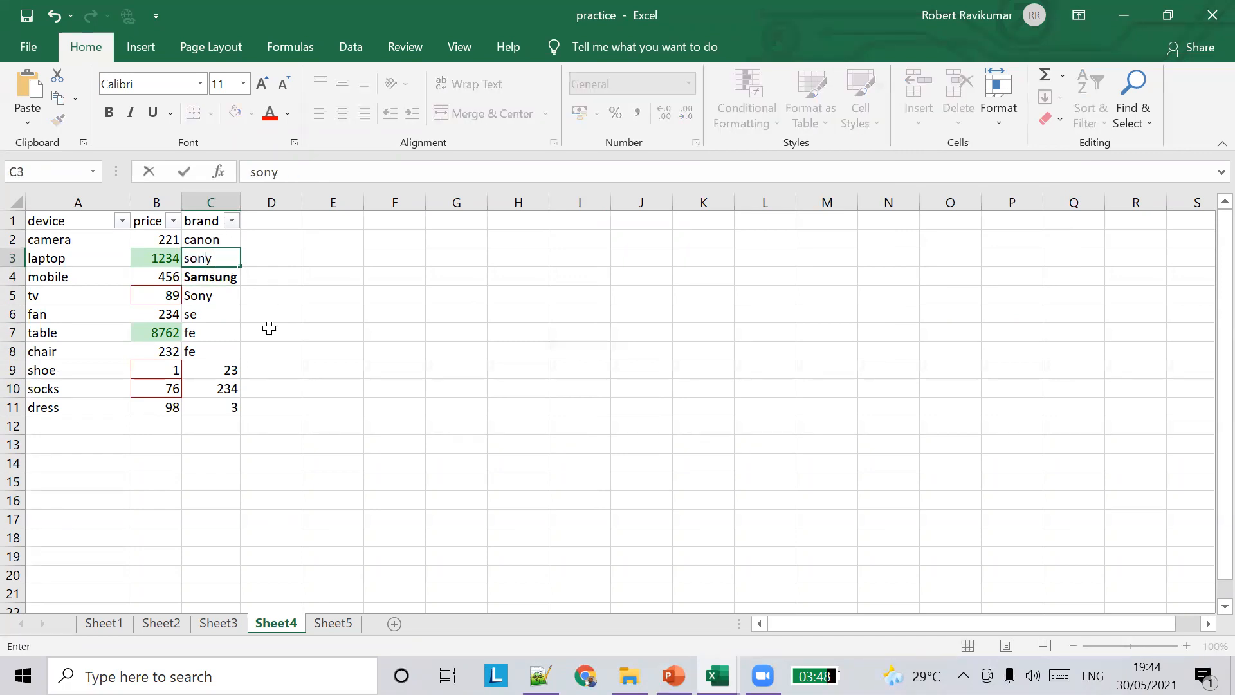
Step: Enter damro as the brand of the table in C7 and of the socks in C10
{"action": "left_click", "coordinate": [202, 337]}
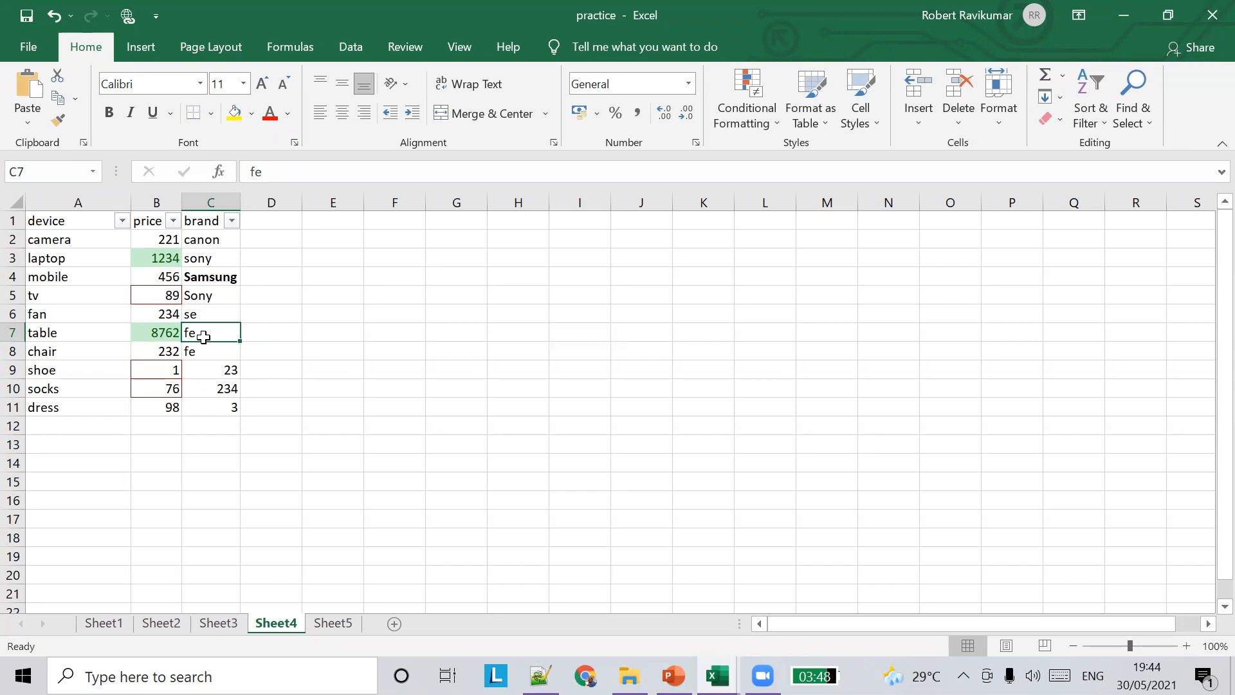
{"action": "type", "text": "damro"}
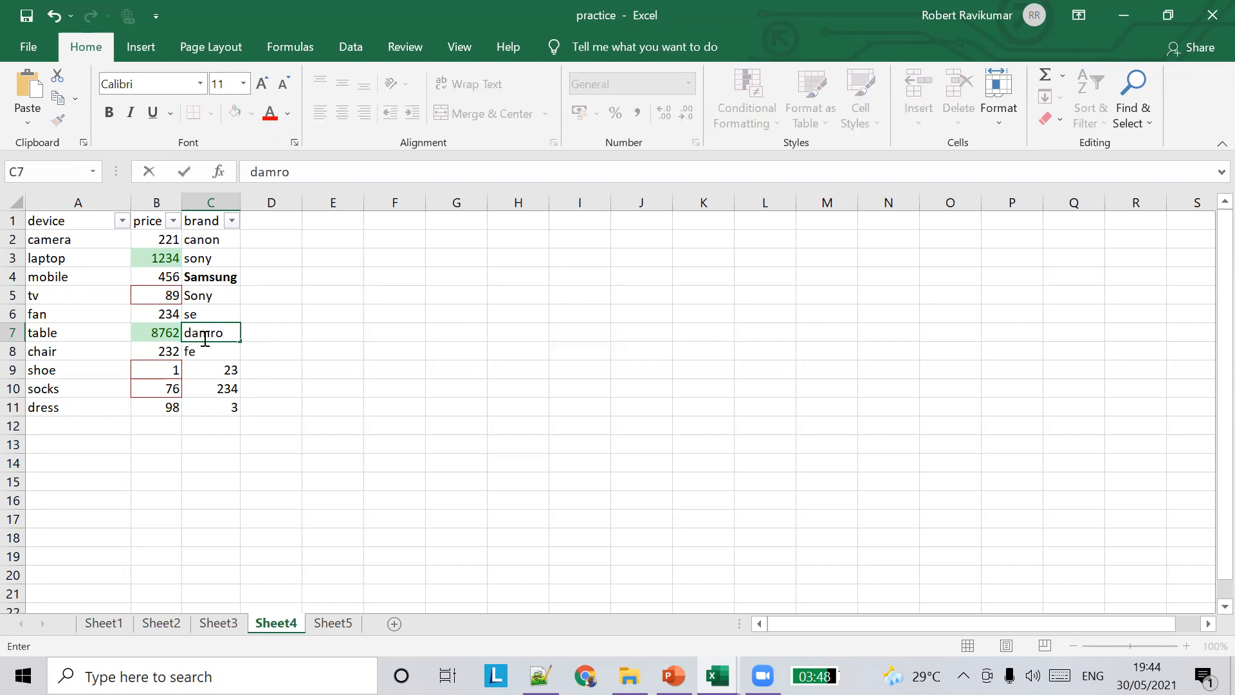
{"action": "key", "text": "Return"}
{"action": "key", "text": "Return"}
{"action": "key", "text": "Return"}
{"action": "type", "text": "damro"}
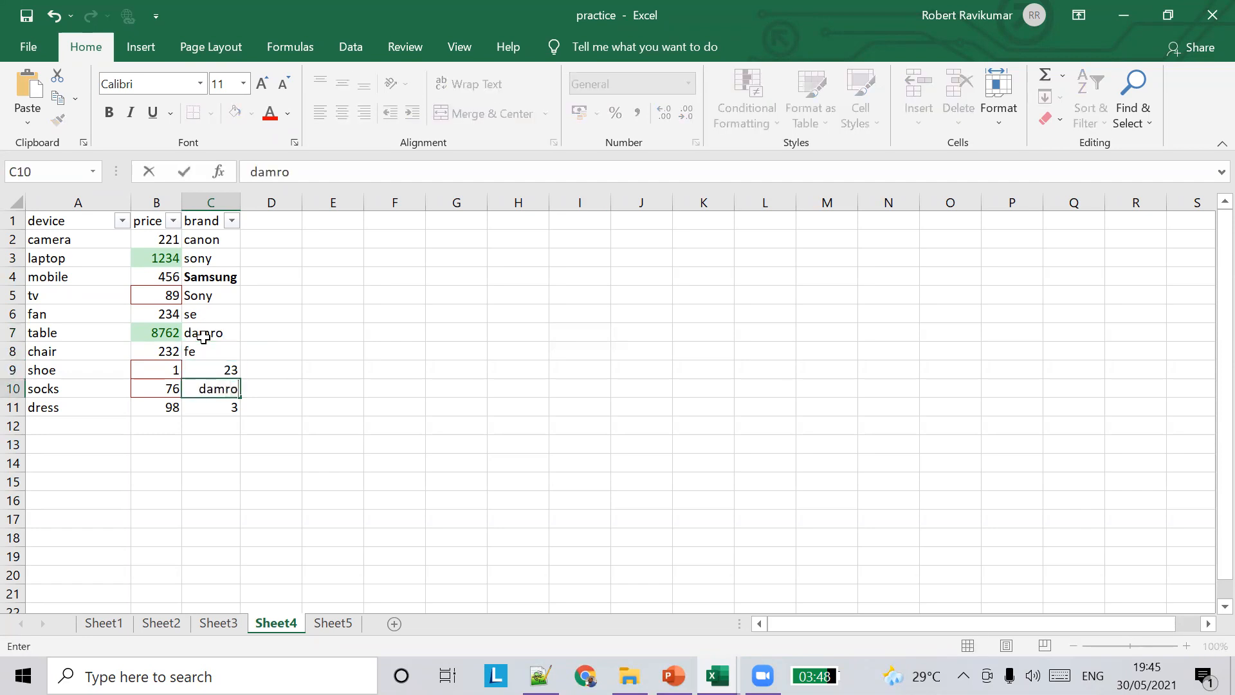
{"action": "key", "text": "Up"}
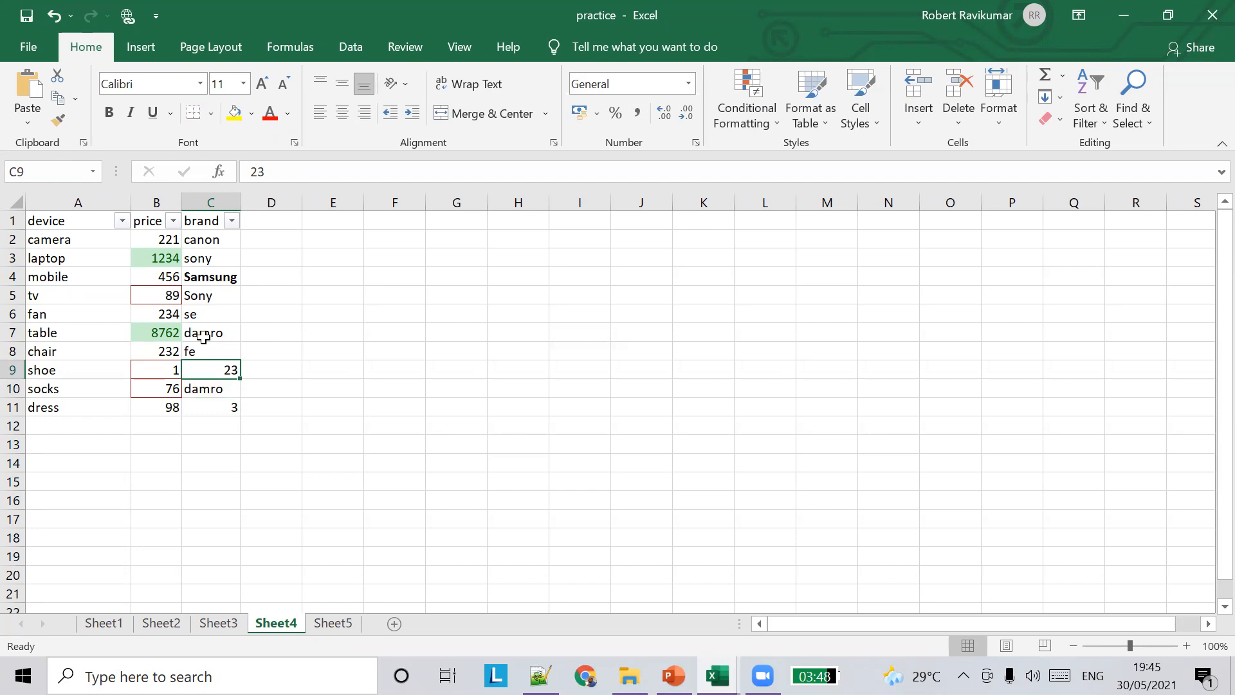
Step: Set the shoe's brand in C9 to adidas and the chair's brand in C8 to damro
{"action": "type", "text": "u"}
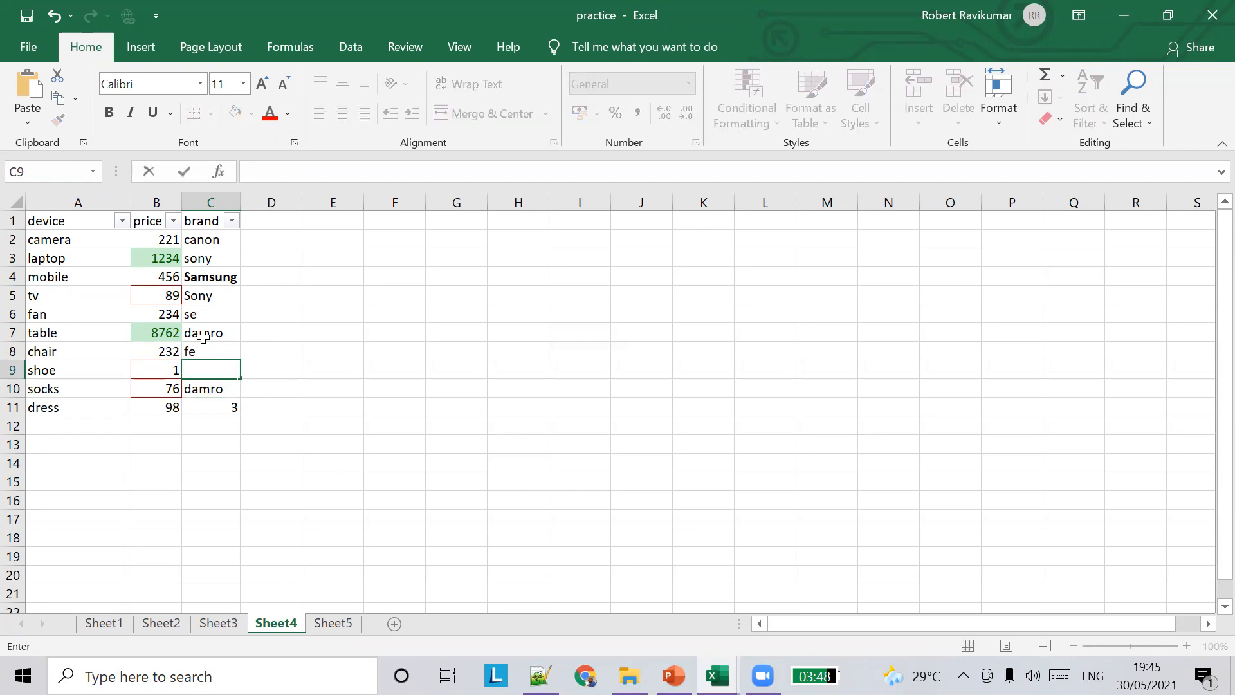
{"action": "type", "text": "adidad"}
{"action": "key", "text": "BackSpace"}
{"action": "type", "text": "s"}
{"action": "key", "text": "Up"}
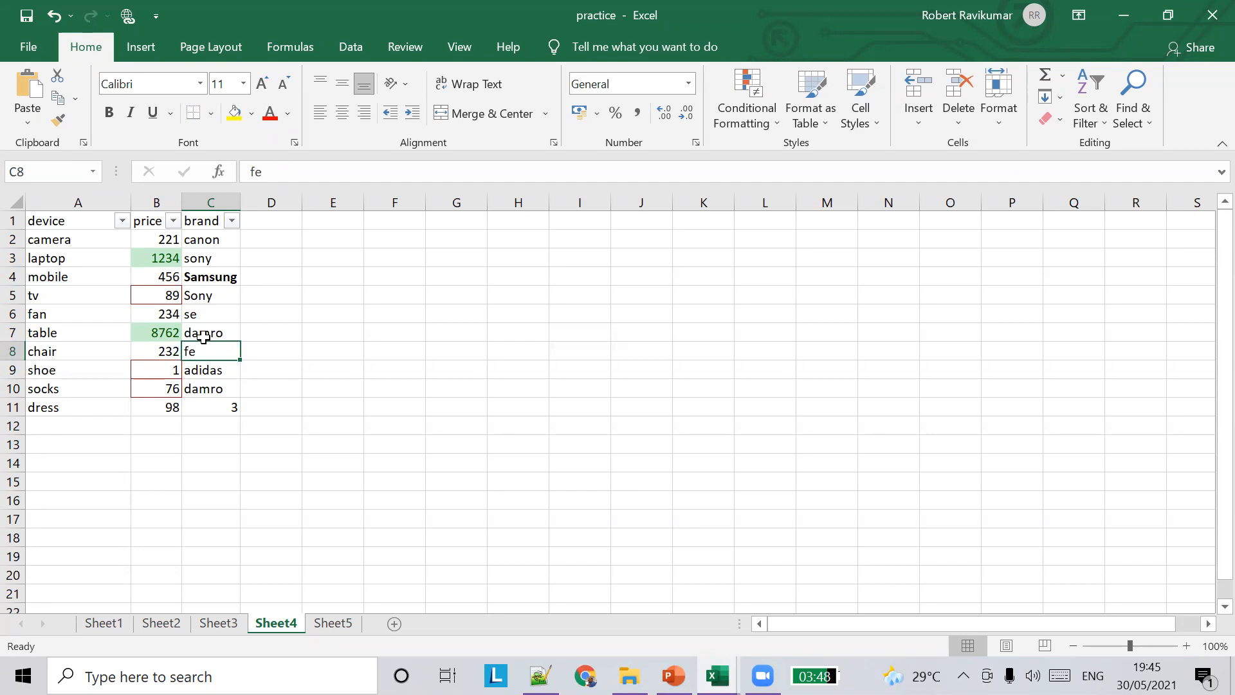
{"action": "type", "text": "damro"}
{"action": "key", "text": "Return"}
{"action": "key", "text": "Down"}
{"action": "key", "text": "Down"}
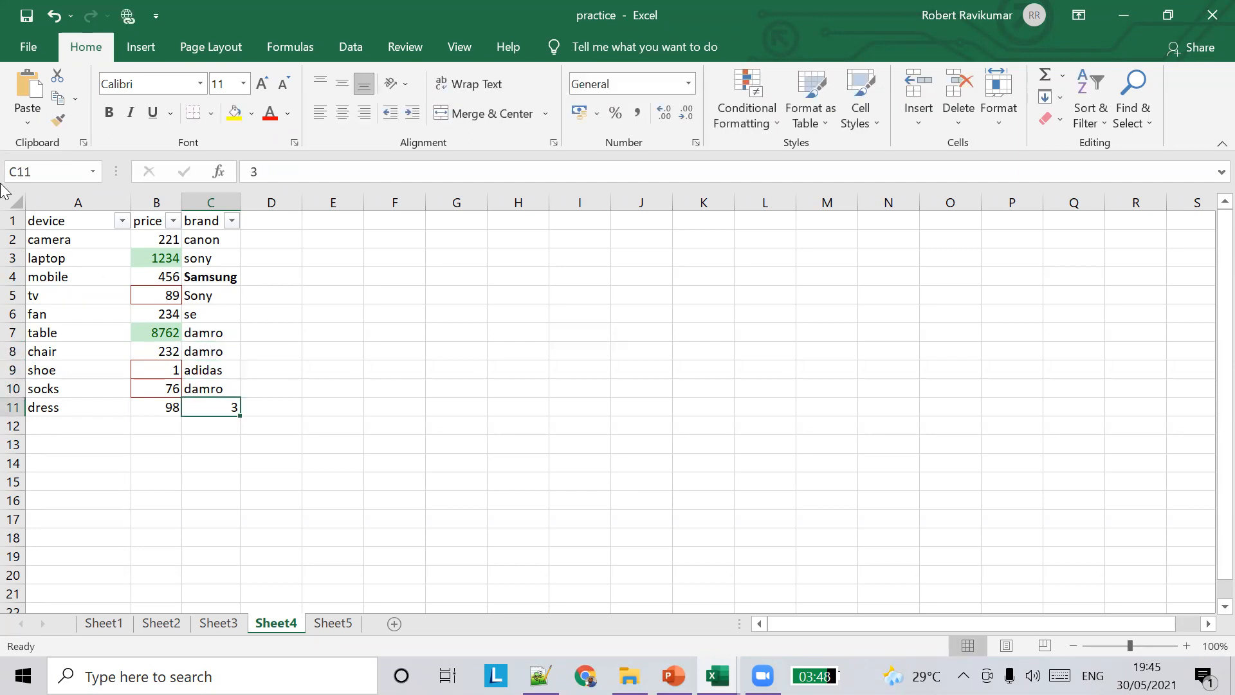
Step: Set the dress's brand in C11 to bossini and the fan's brand in C6 to tom
{"action": "type", "text": "bossinin"}
{"action": "key", "text": "BackSpace"}
{"action": "key", "text": "Up"}
{"action": "key", "text": "Up"}
{"action": "key", "text": "Up"}
{"action": "key", "text": "Up"}
{"action": "key", "text": "Up"}
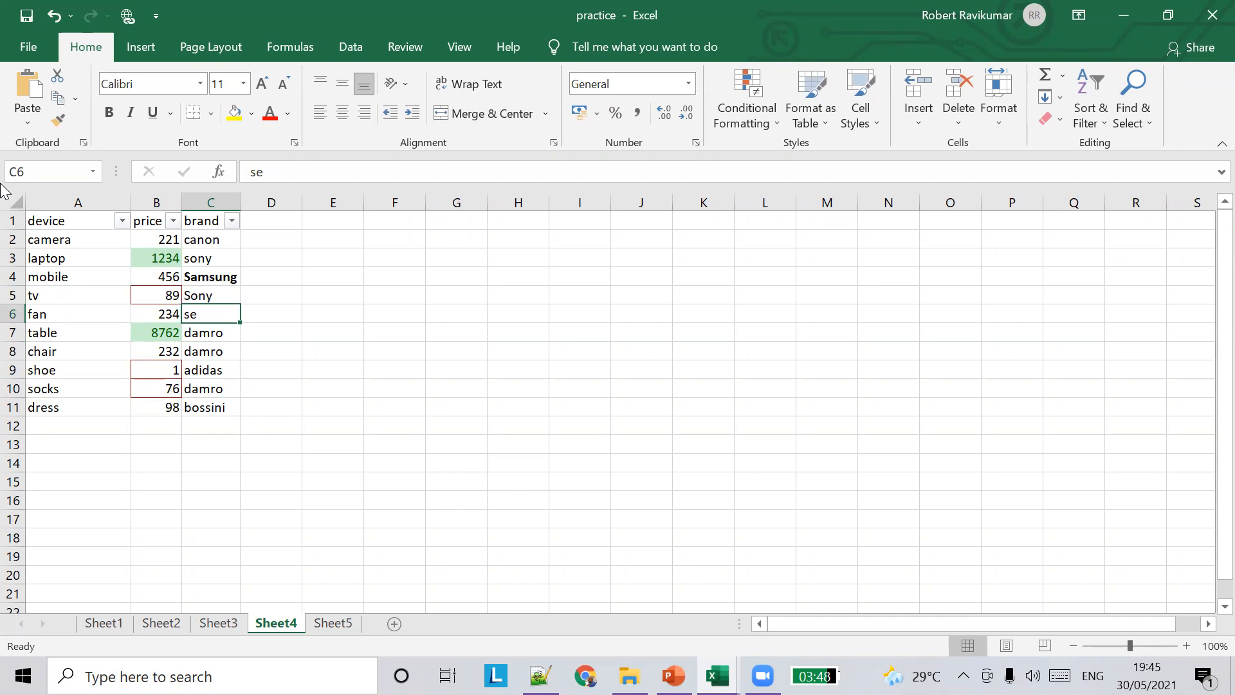
{"action": "type", "text": "tom"}
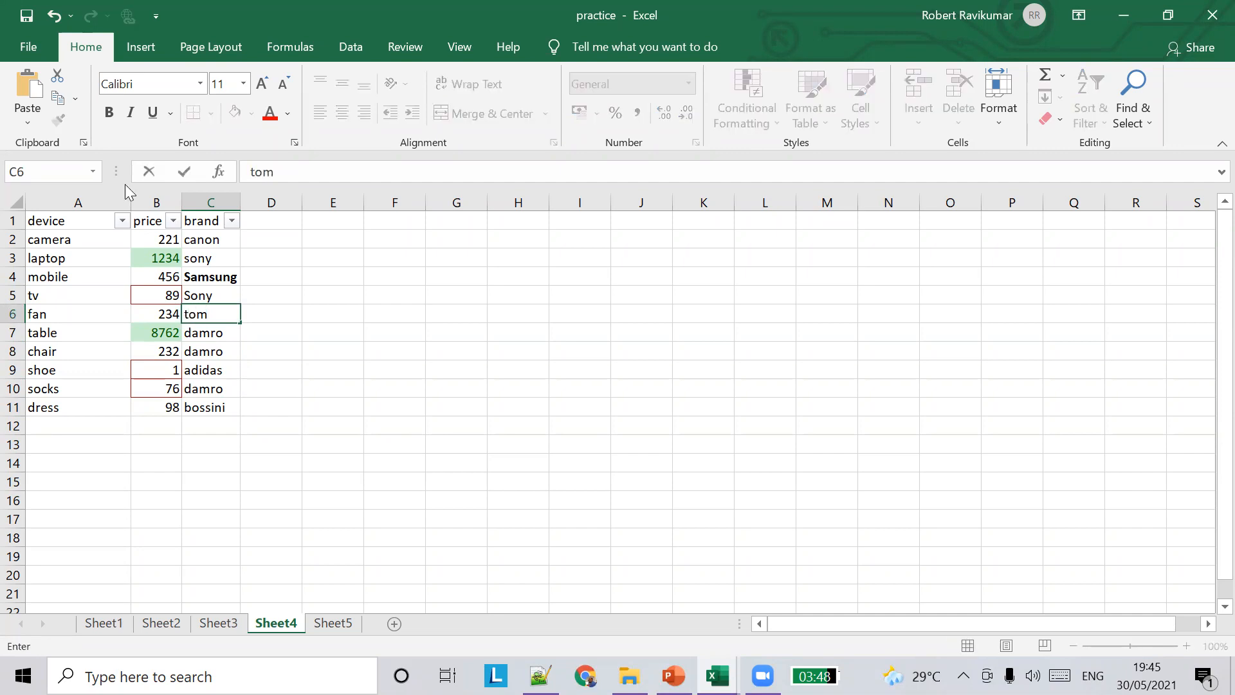
{"action": "left_click", "coordinate": [412, 264]}
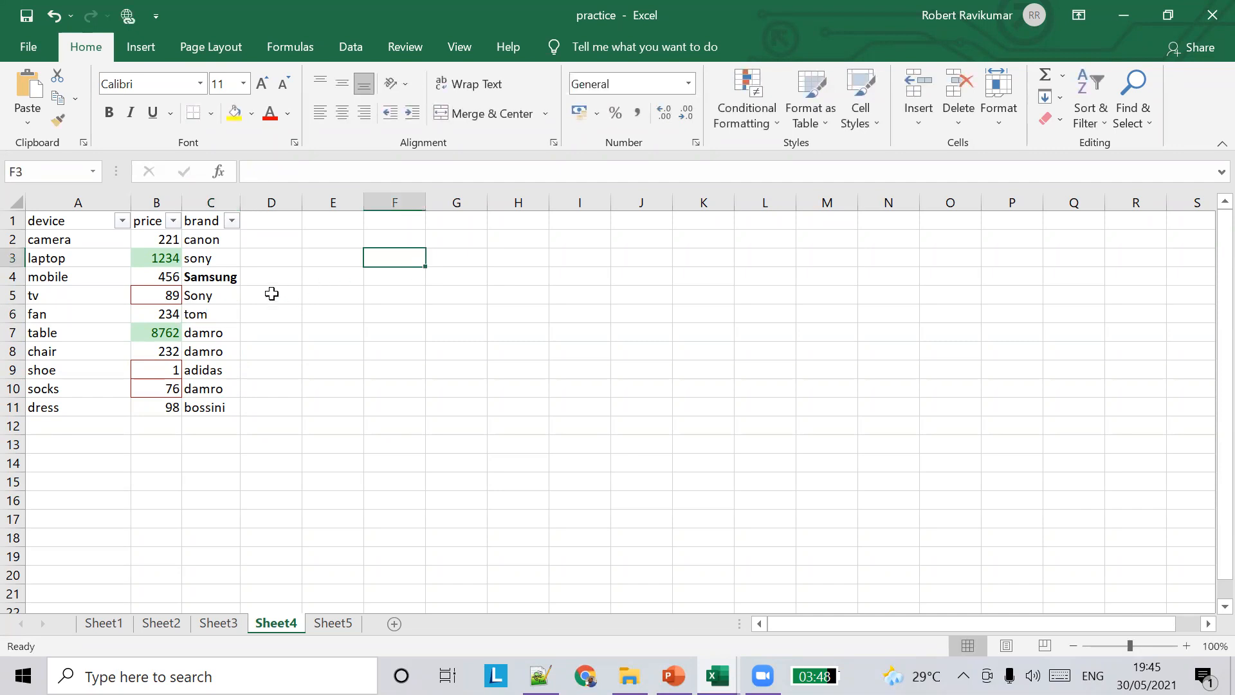
Step: Highlight duplicate values in the brand cells C2:C11 using Yellow Fill with Dark Yellow Text
{"action": "left_click_drag", "start_coordinate": [205, 243], "coordinate": [219, 408]}
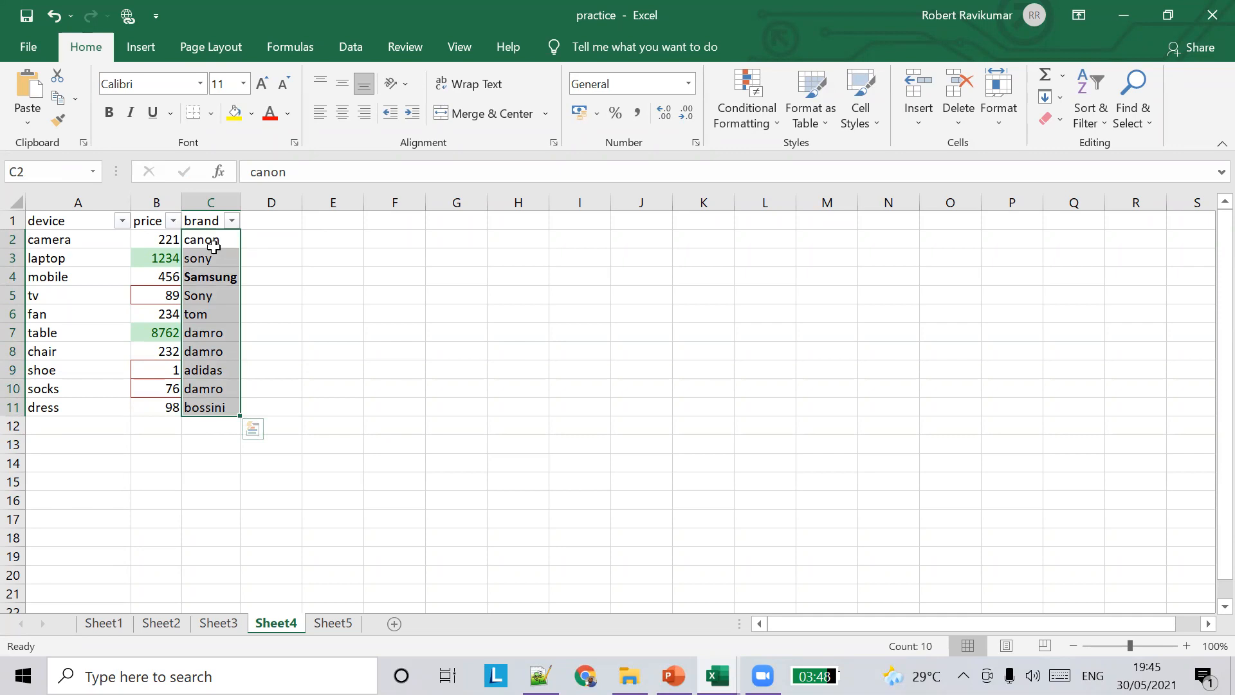
{"action": "left_click", "coordinate": [198, 273]}
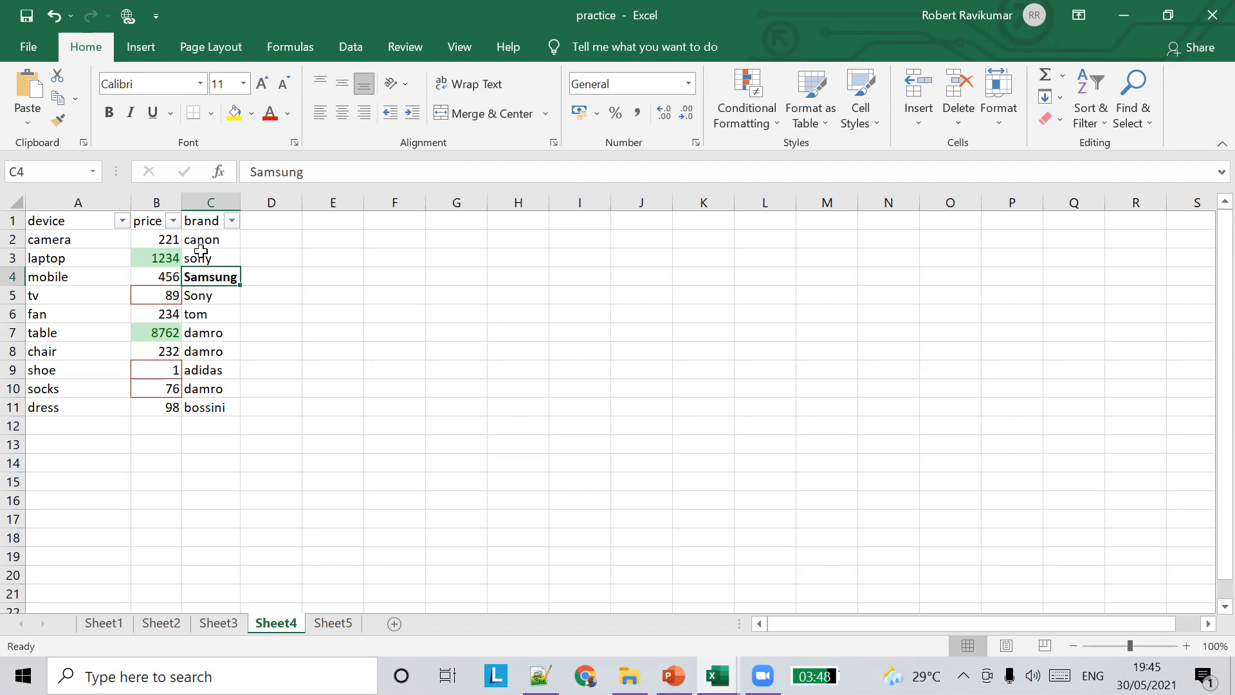
{"action": "left_click_drag", "start_coordinate": [203, 242], "coordinate": [234, 405]}
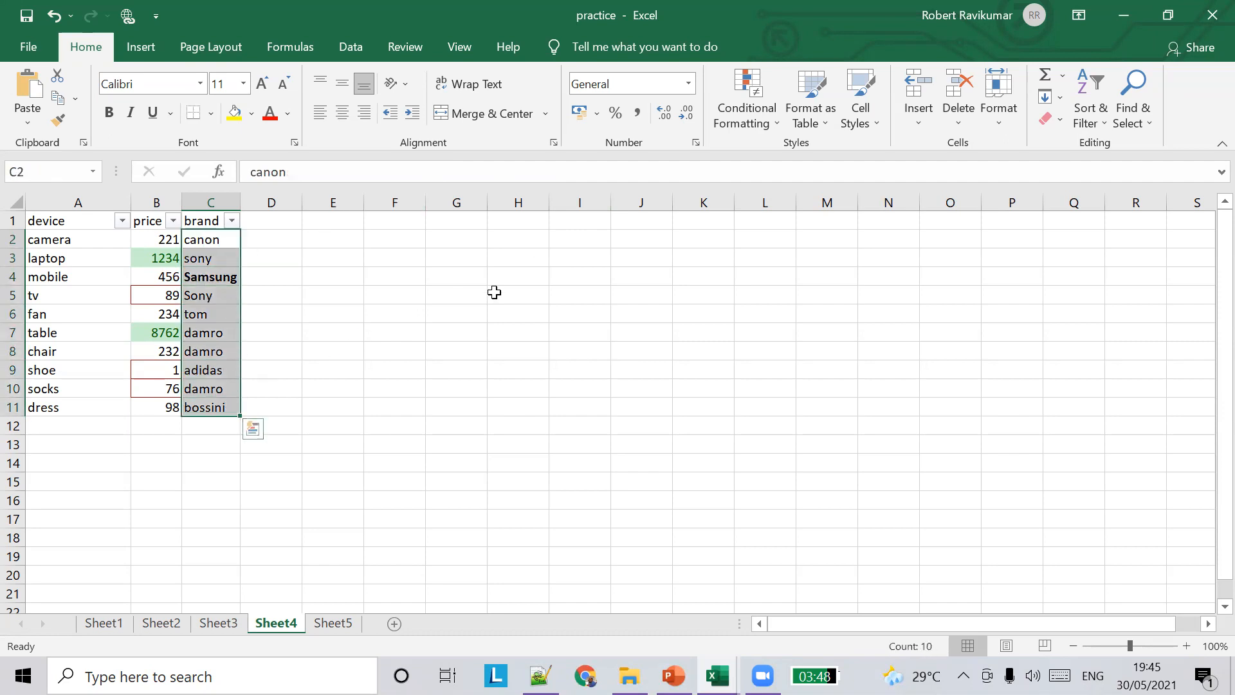
{"action": "left_click", "coordinate": [775, 124]}
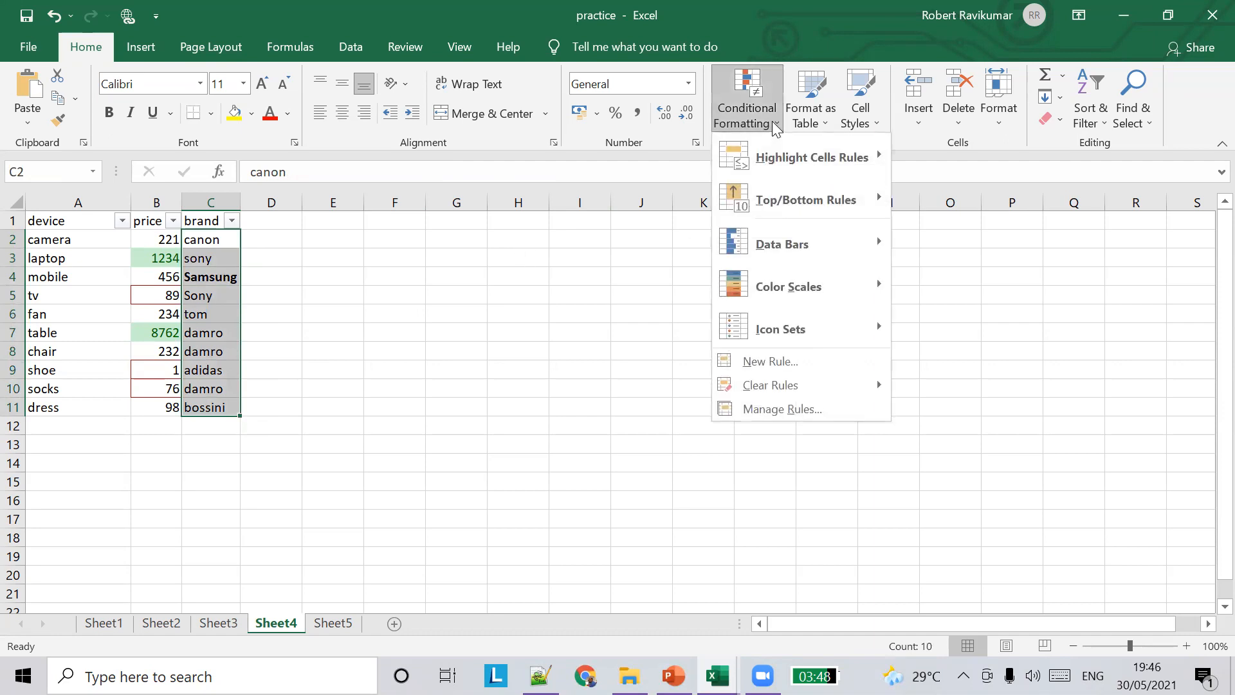
{"action": "mouse_move", "coordinate": [867, 166]}
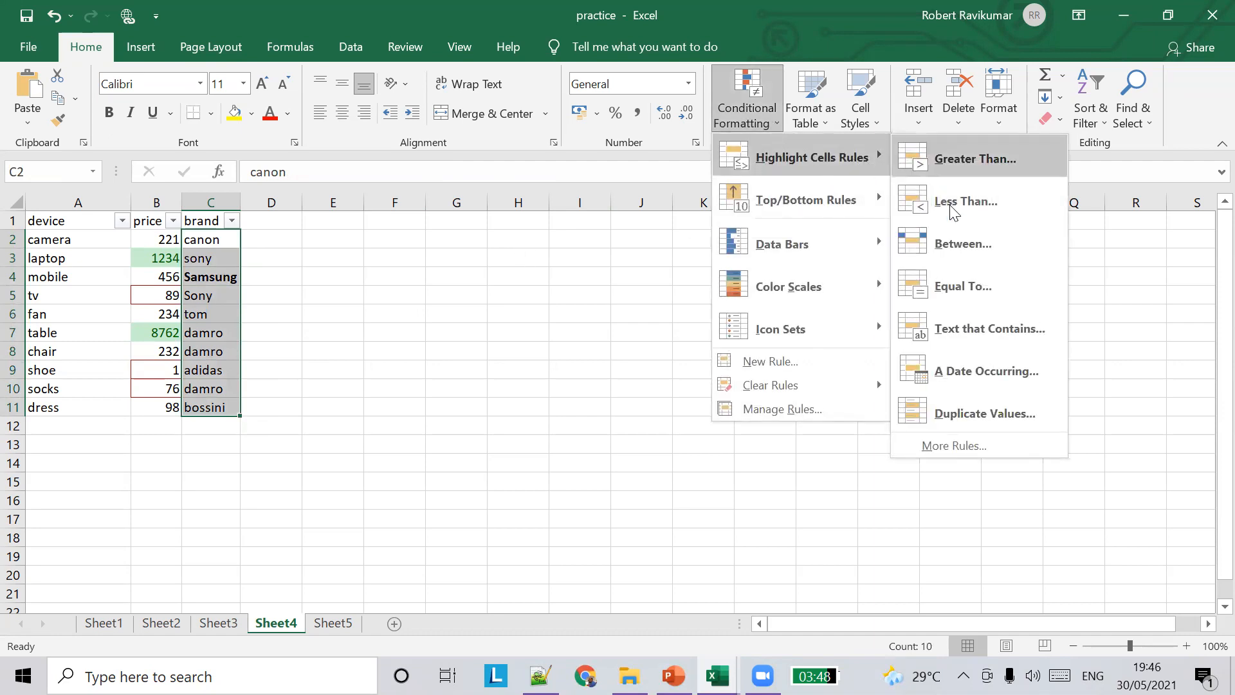
{"action": "left_click", "coordinate": [1007, 420]}
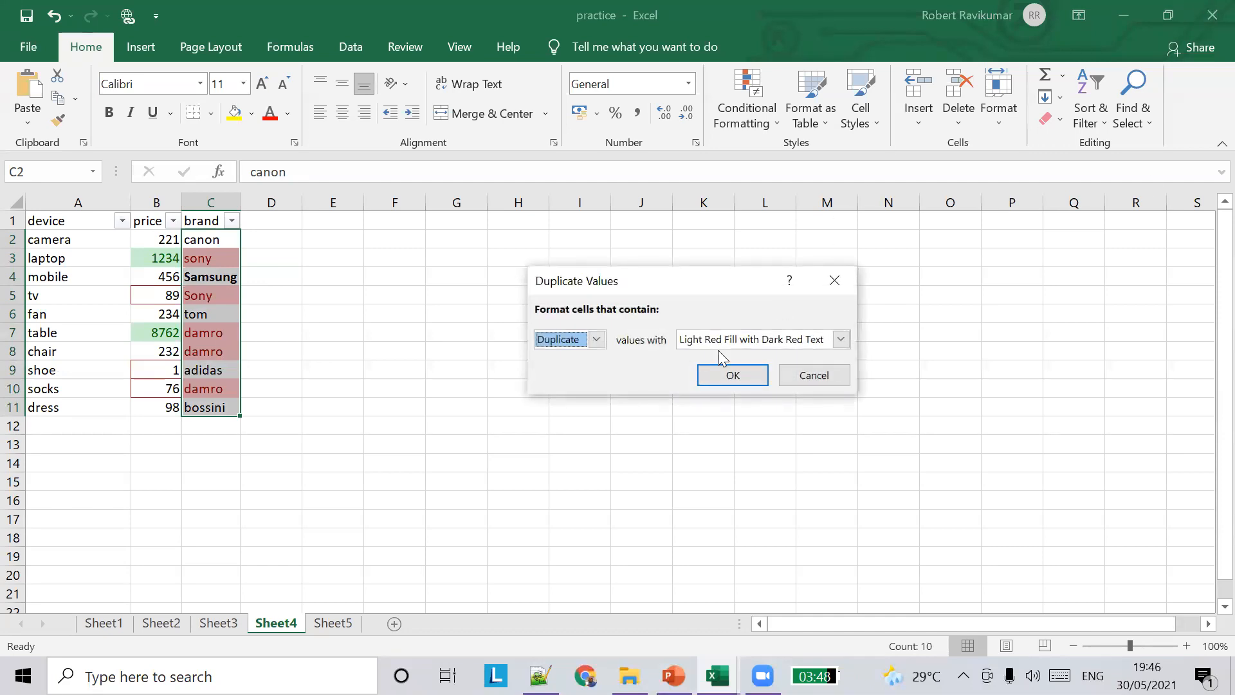
{"action": "left_click", "coordinate": [597, 340]}
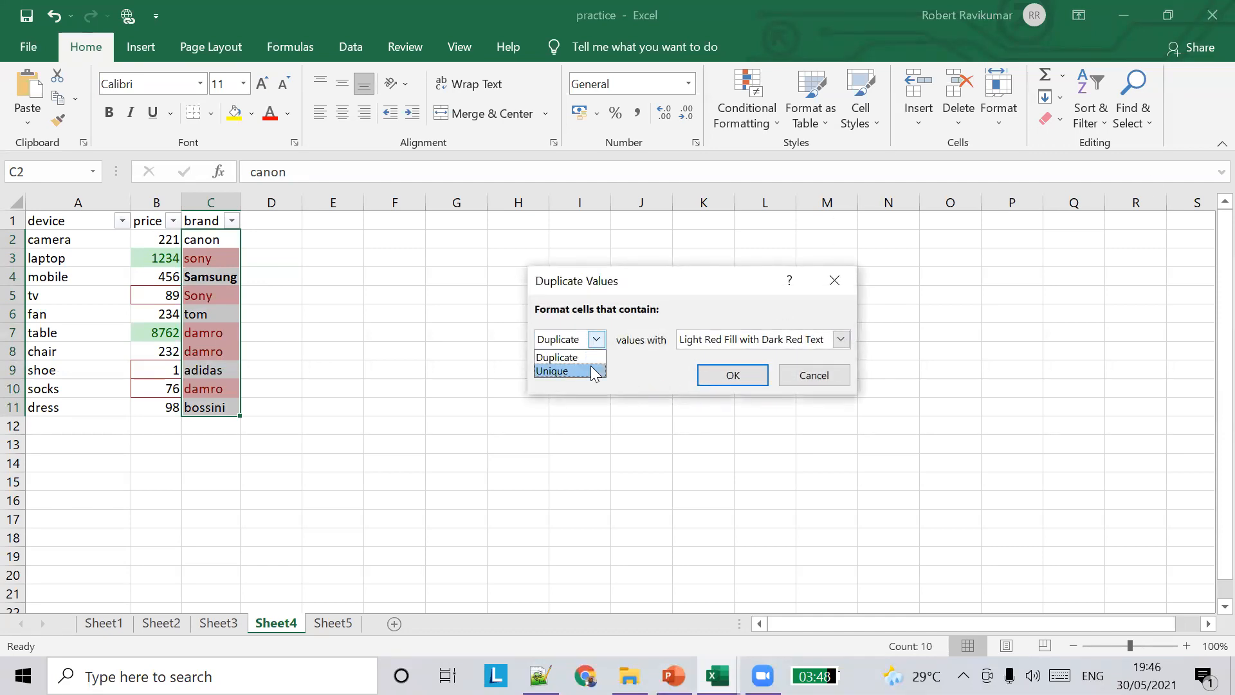
{"action": "left_click", "coordinate": [591, 357]}
{"action": "left_click", "coordinate": [841, 339]}
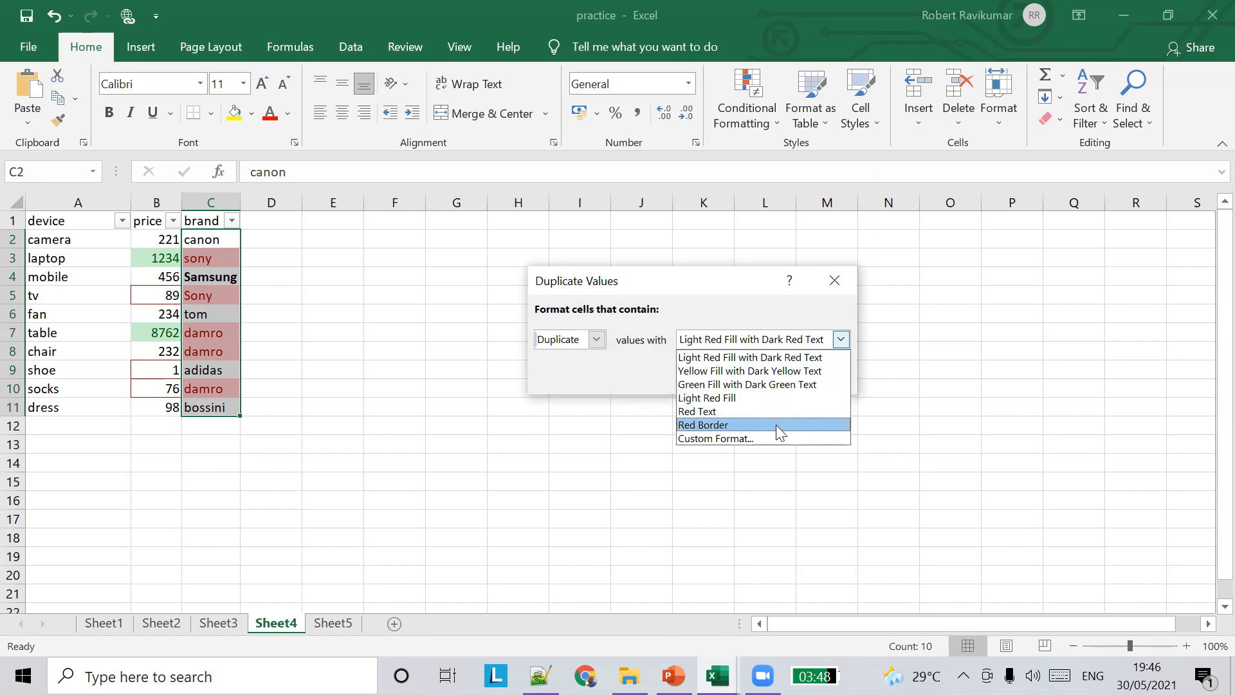
{"action": "left_click", "coordinate": [763, 372]}
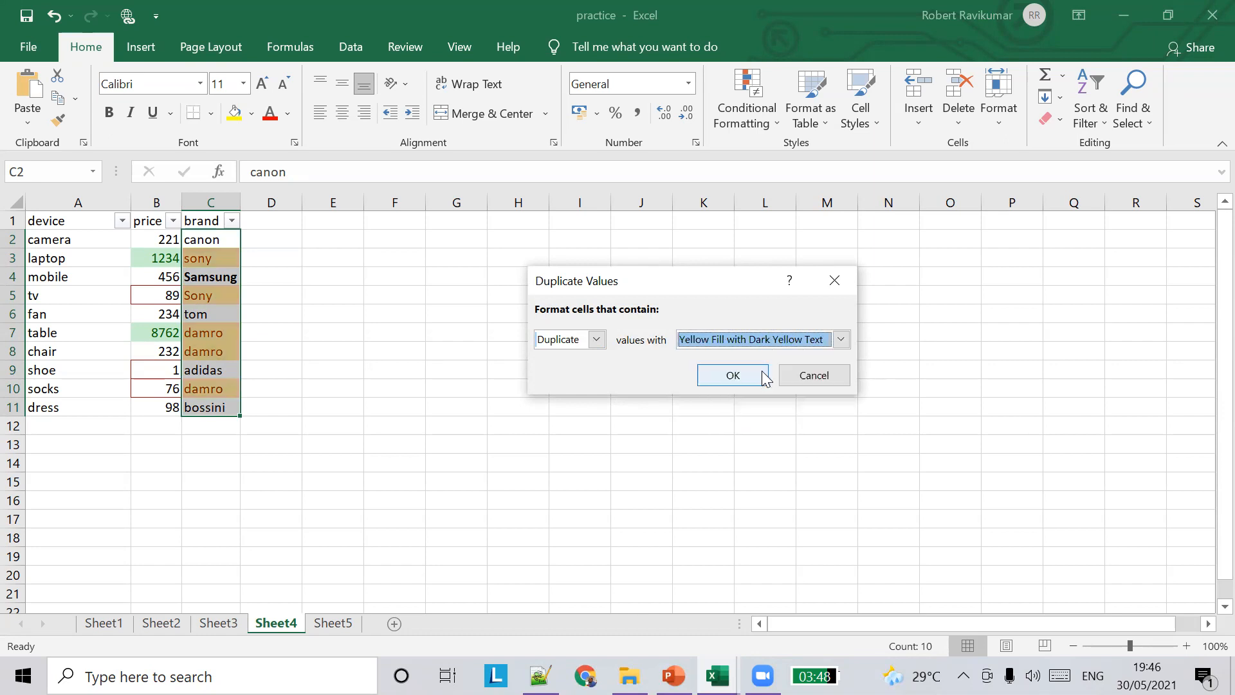
{"action": "left_click", "coordinate": [758, 375]}
{"action": "left_click_drag", "start_coordinate": [394, 351], "coordinate": [394, 332]}
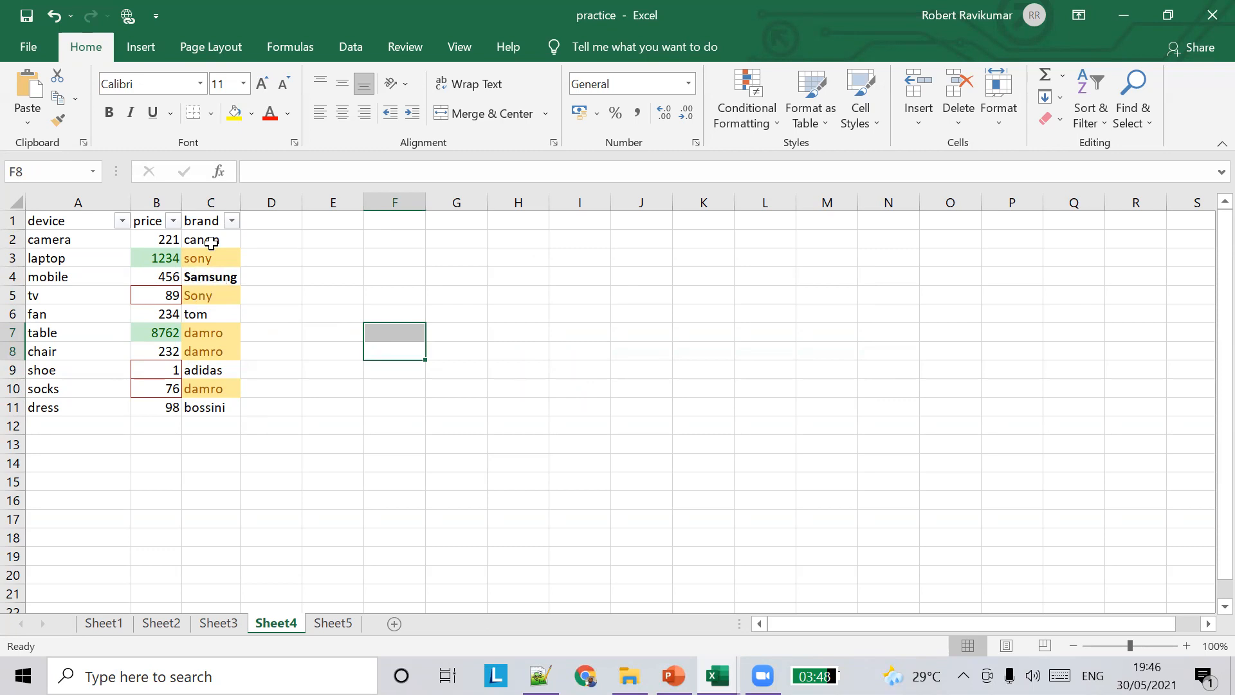
Step: Highlight the unique values in the brand cells C2:C11 using Light Red Fill with Dark Red Text
{"action": "left_click_drag", "start_coordinate": [211, 242], "coordinate": [225, 401]}
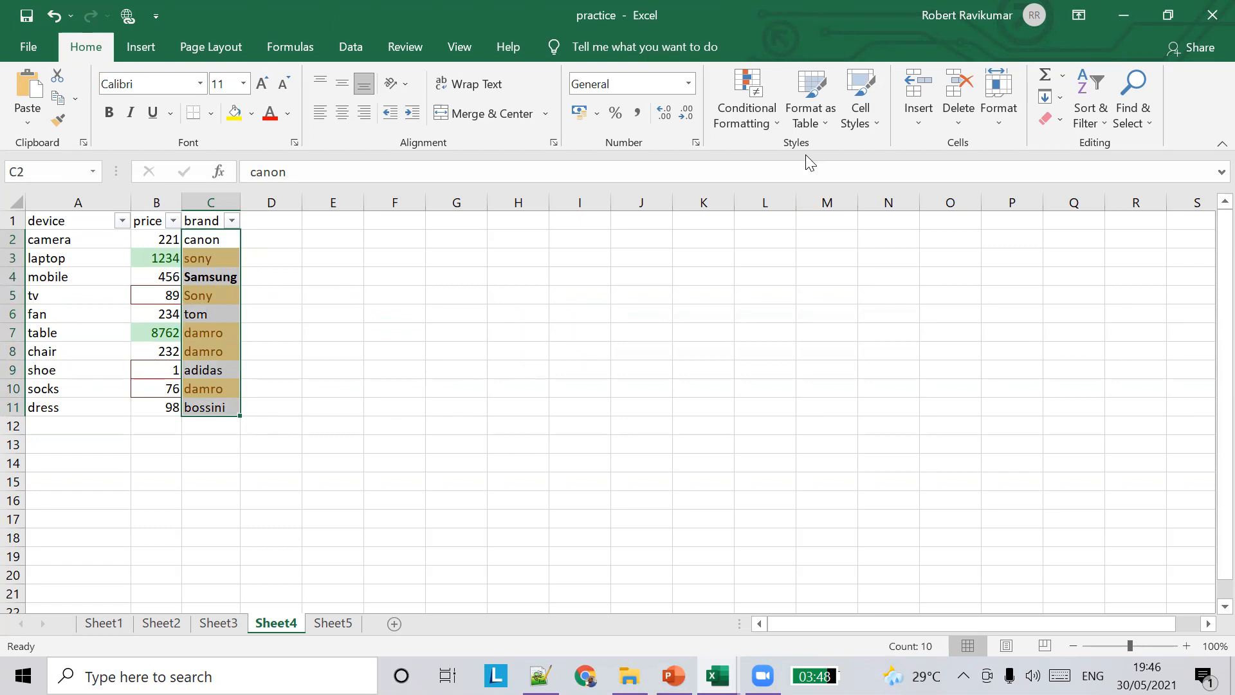
{"action": "left_click", "coordinate": [764, 123]}
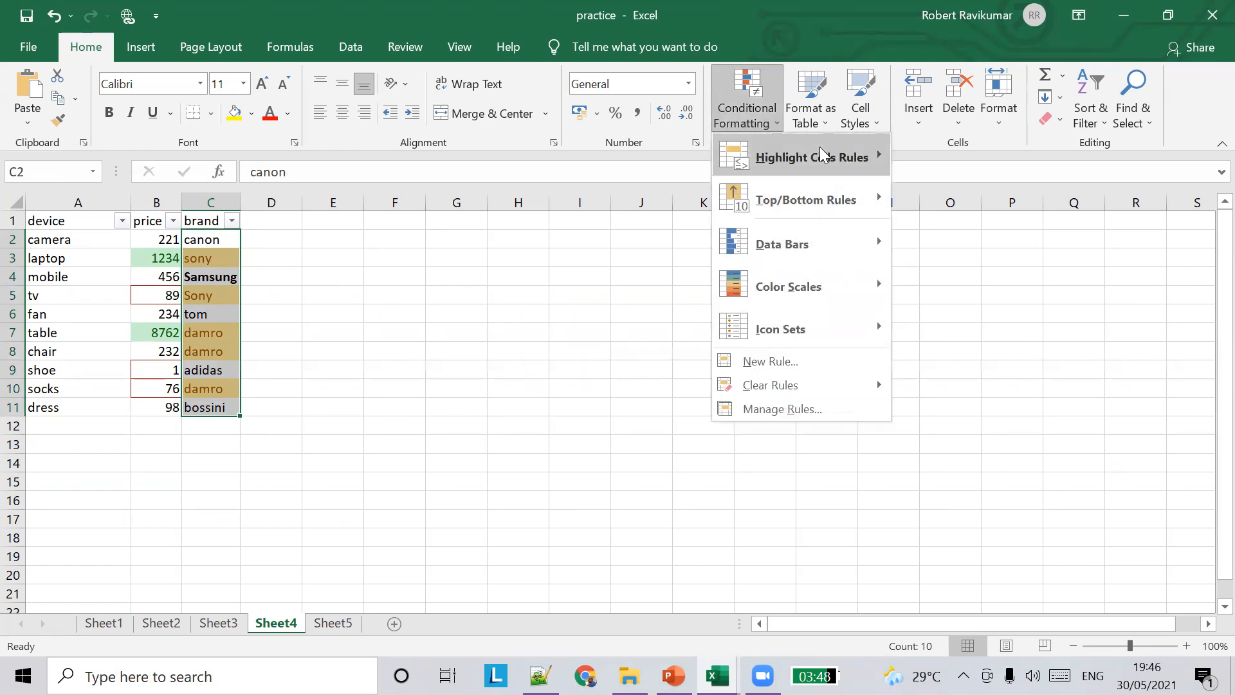
{"action": "mouse_move", "coordinate": [821, 155]}
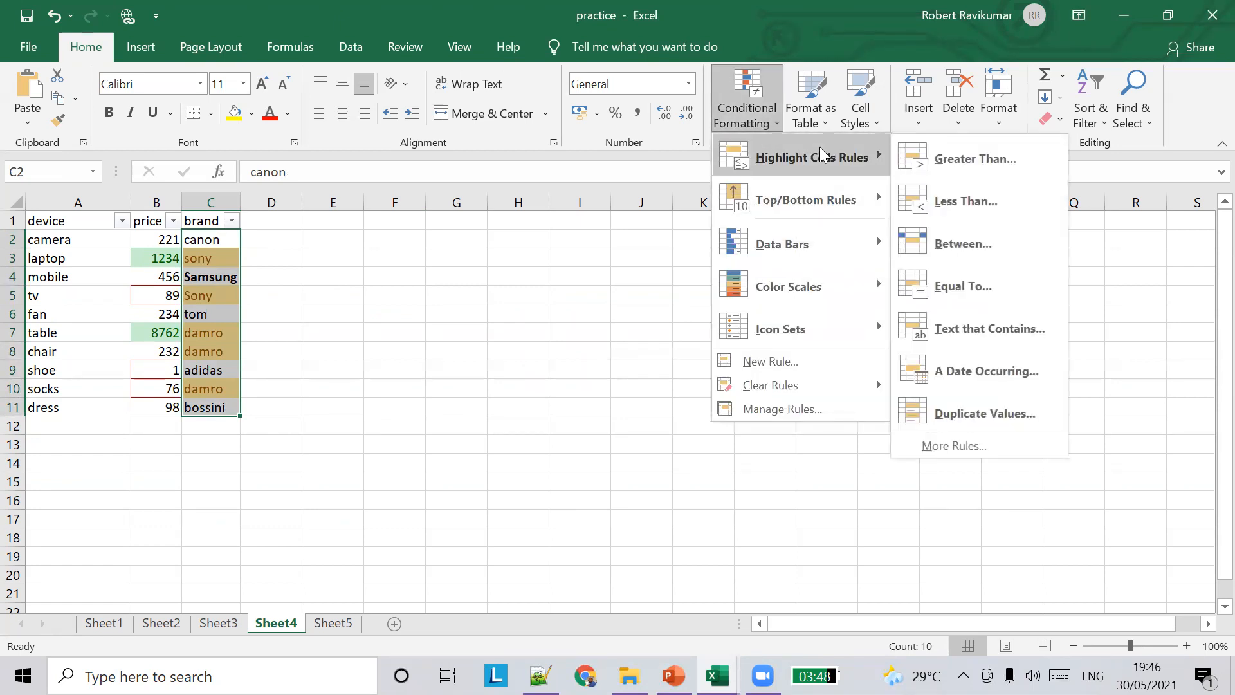
{"action": "left_click", "coordinate": [1002, 411]}
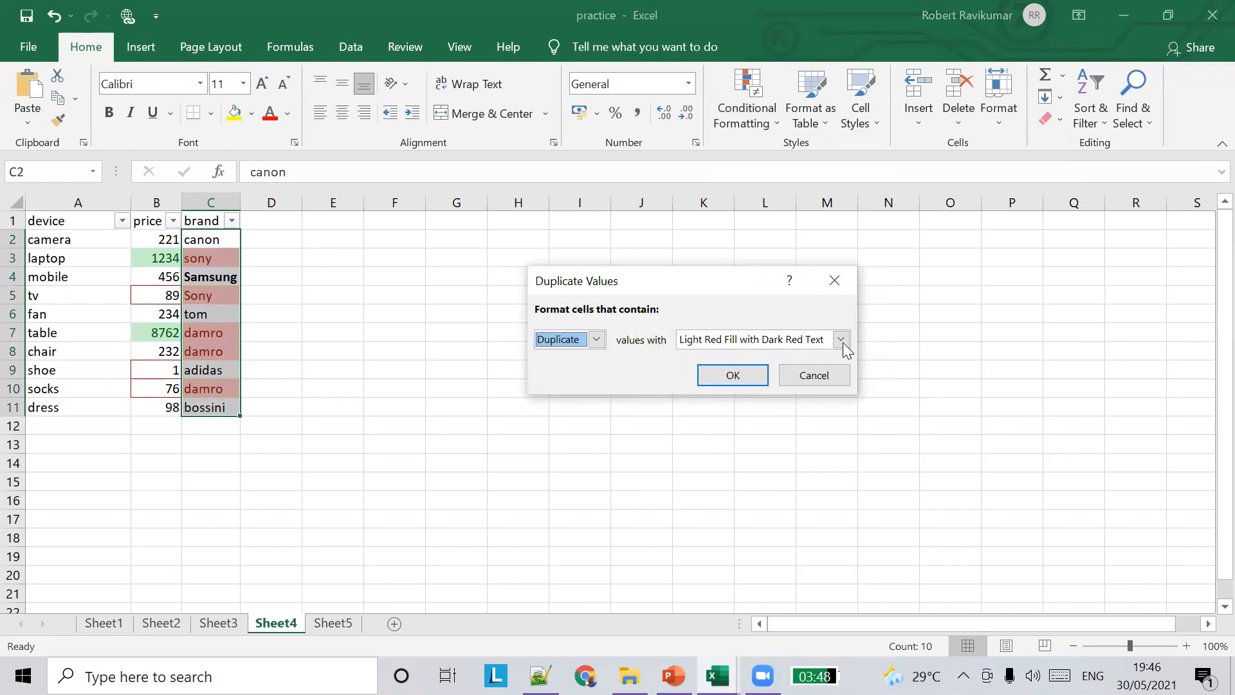
{"action": "left_click", "coordinate": [596, 340]}
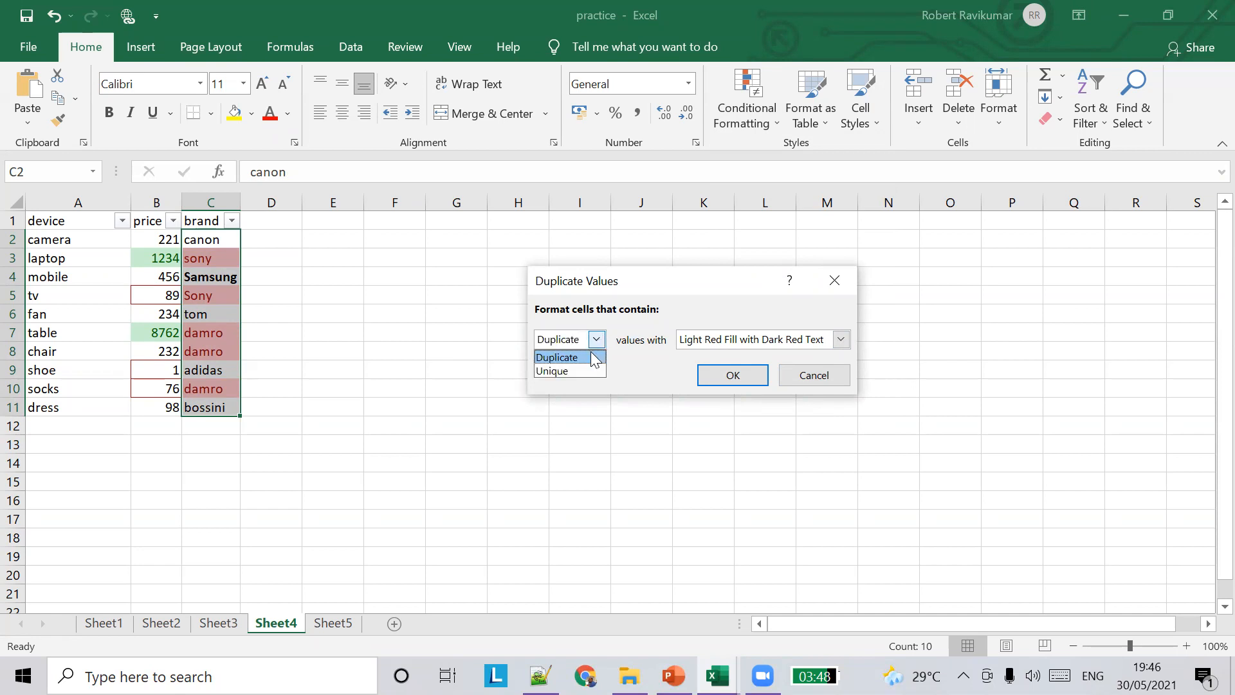
{"action": "left_click", "coordinate": [595, 354]}
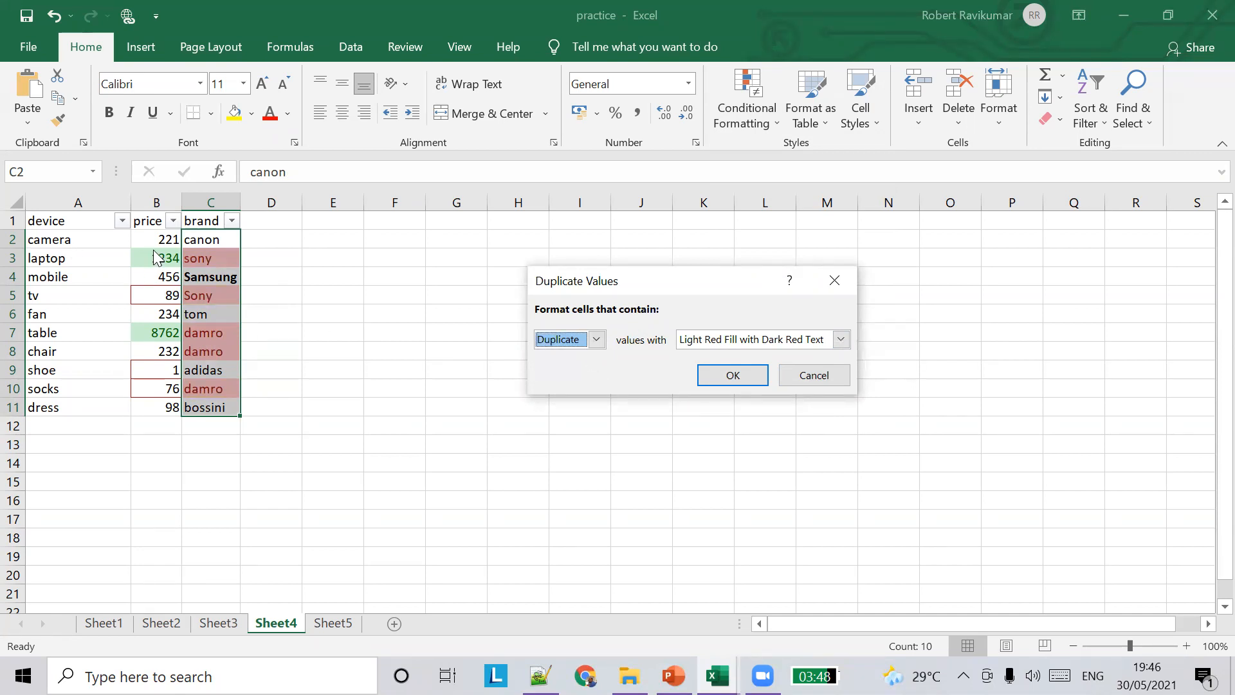
{"action": "left_click", "coordinate": [596, 340]}
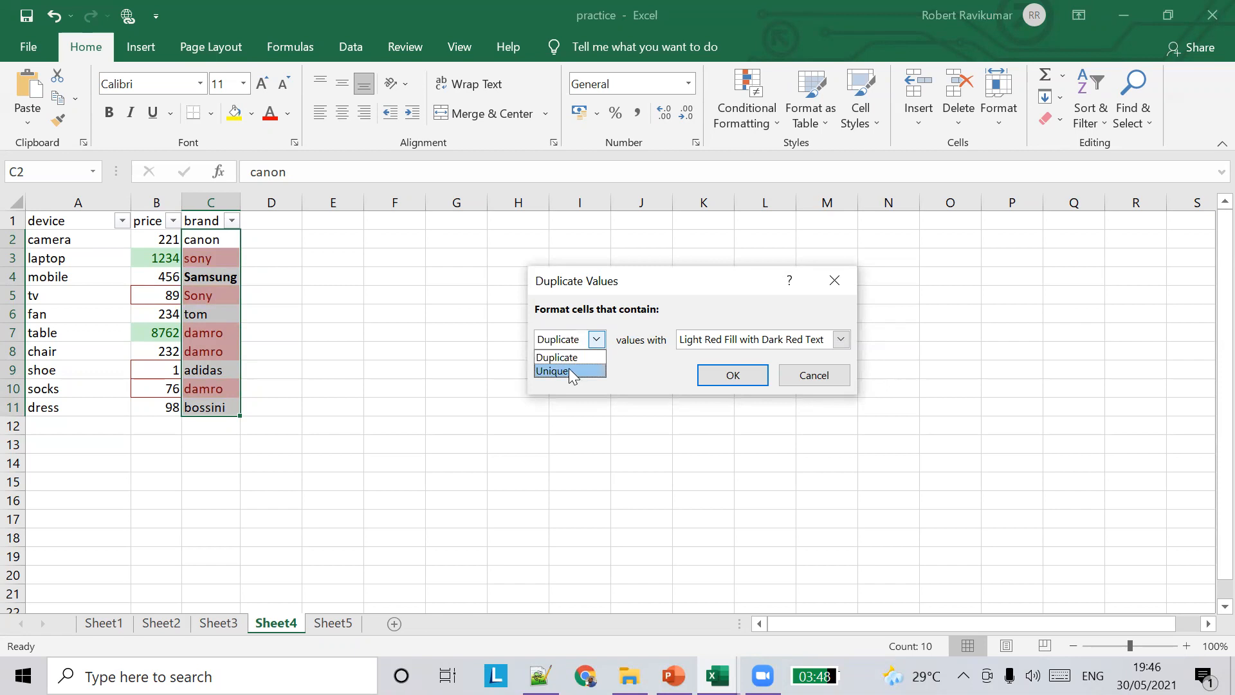
{"action": "left_click", "coordinate": [569, 368]}
{"action": "left_click", "coordinate": [733, 375]}
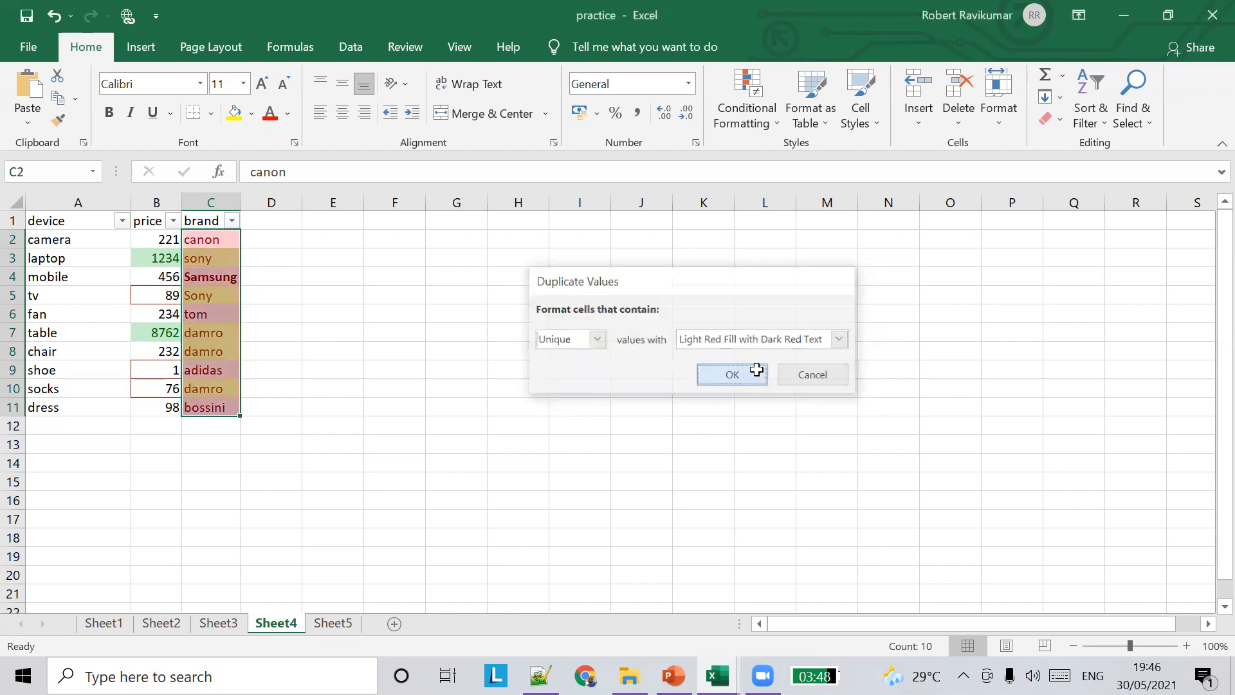
{"action": "left_click", "coordinate": [251, 315]}
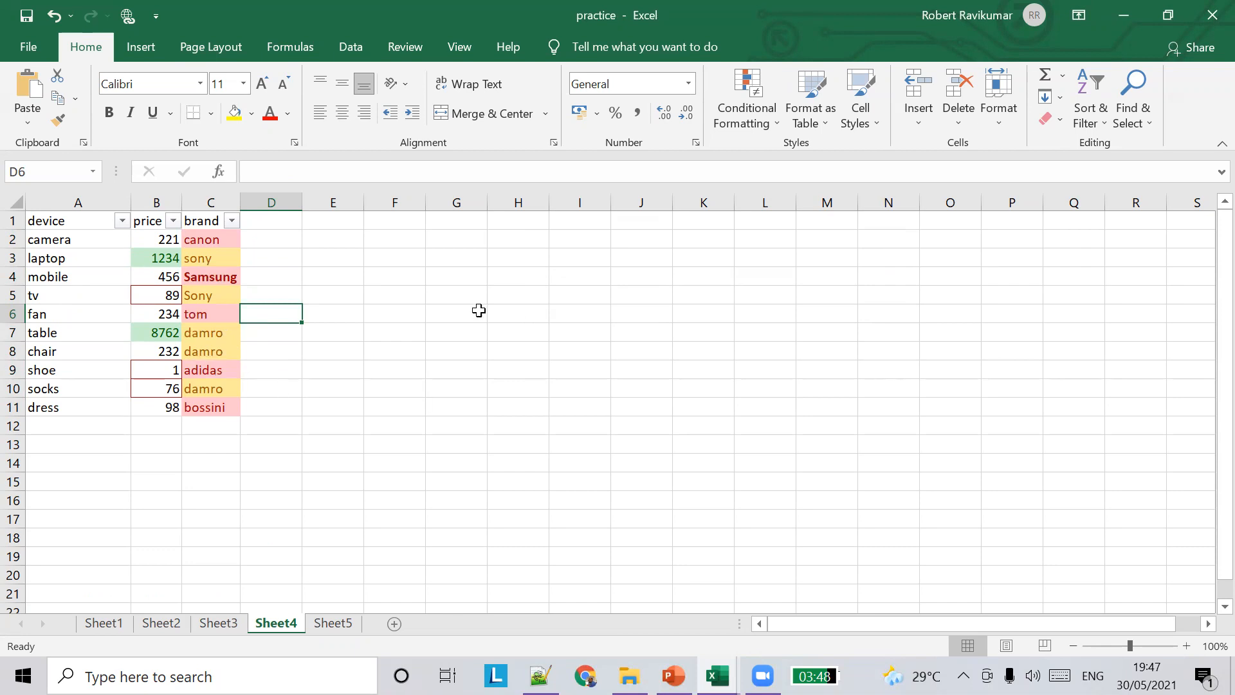
{"action": "left_click", "coordinate": [760, 126]}
{"action": "left_click", "coordinate": [838, 414]}
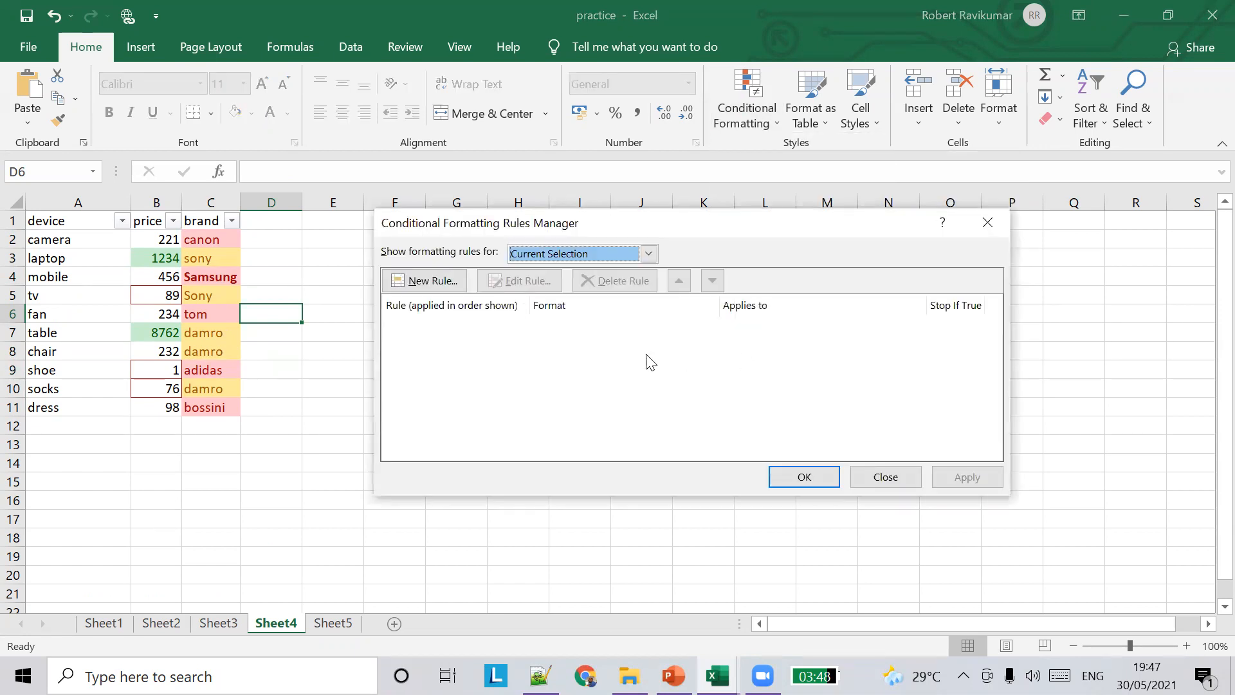
{"action": "left_click", "coordinate": [882, 476]}
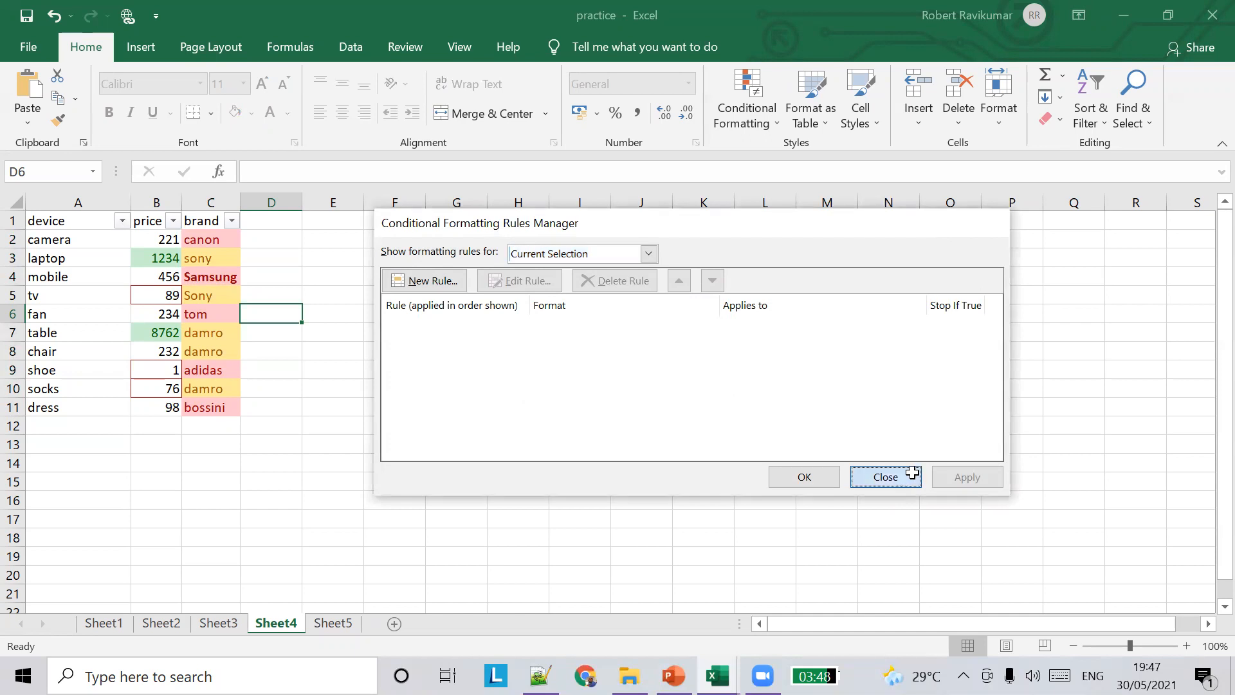
{"action": "left_click", "coordinate": [265, 391]}
{"action": "left_click", "coordinate": [34, 335]}
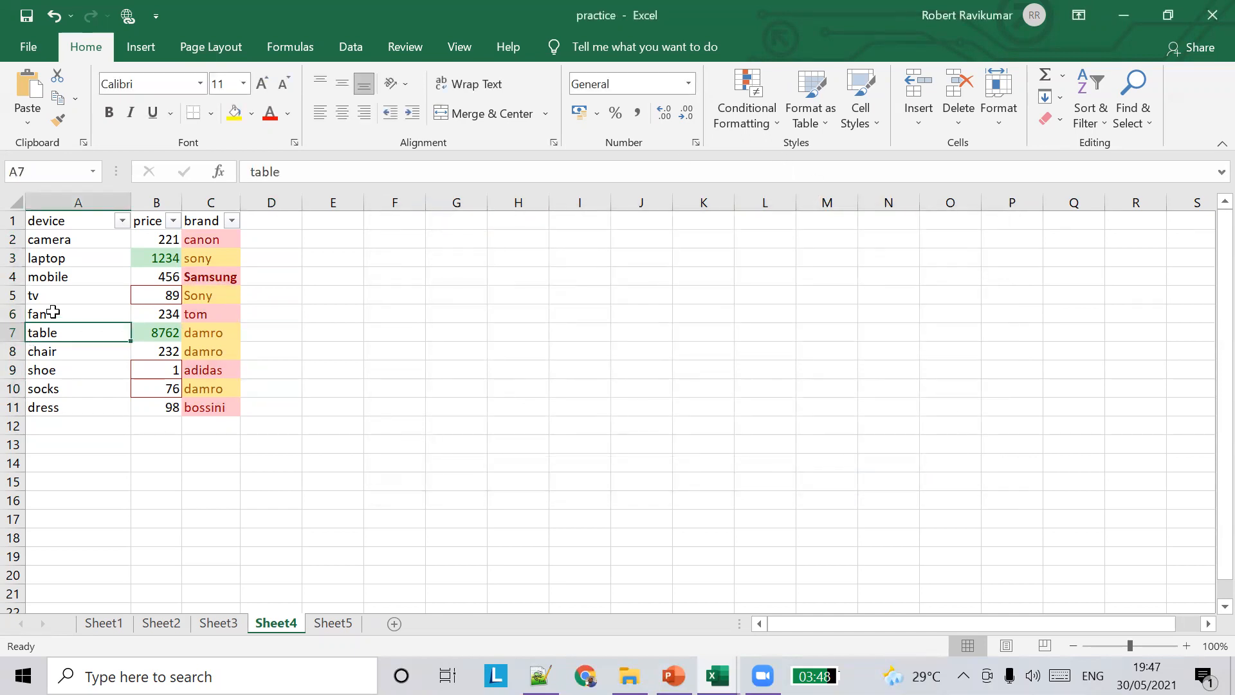
Step: Delete the Cell Value = "Samsung" conditional formatting rule from the table A1:C11 and apply the change
{"action": "left_click_drag", "start_coordinate": [53, 218], "coordinate": [222, 409]}
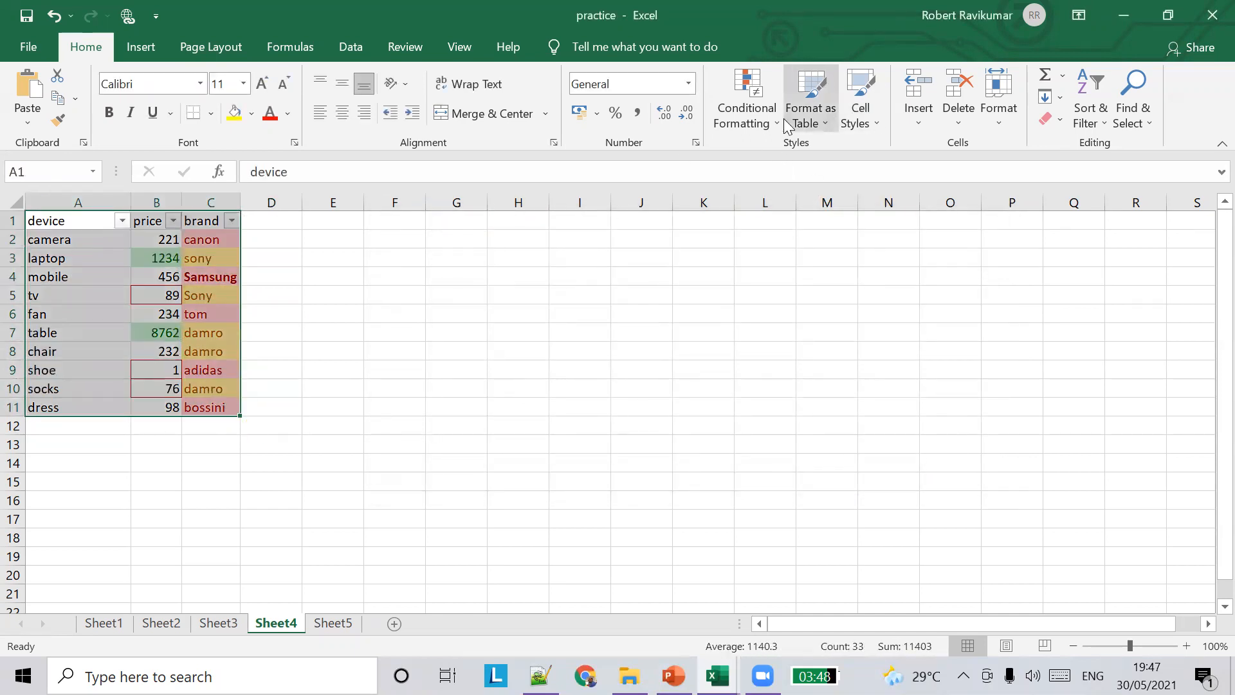
{"action": "left_click", "coordinate": [746, 110]}
{"action": "left_click", "coordinate": [785, 410]}
{"action": "scroll", "coordinate": [525, 415], "scroll_direction": "down", "scroll_amount": 1}
{"action": "scroll", "coordinate": [525, 415], "scroll_direction": "up", "scroll_amount": 1}
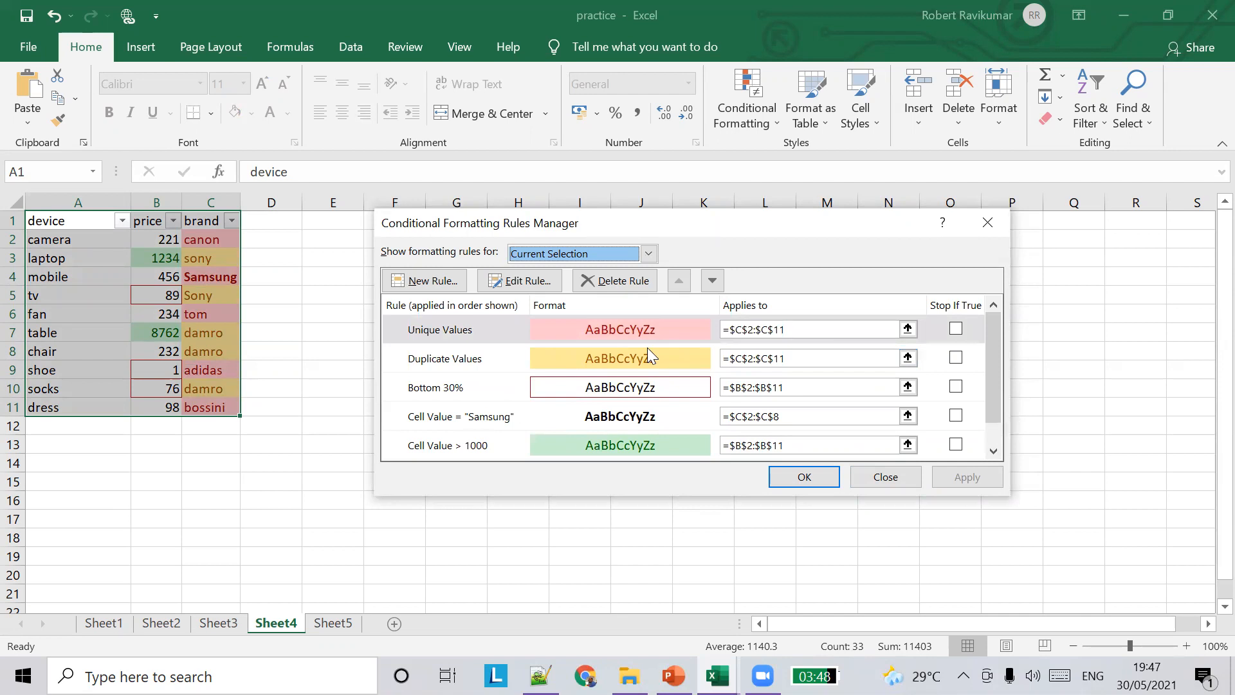
{"action": "left_click", "coordinate": [480, 328]}
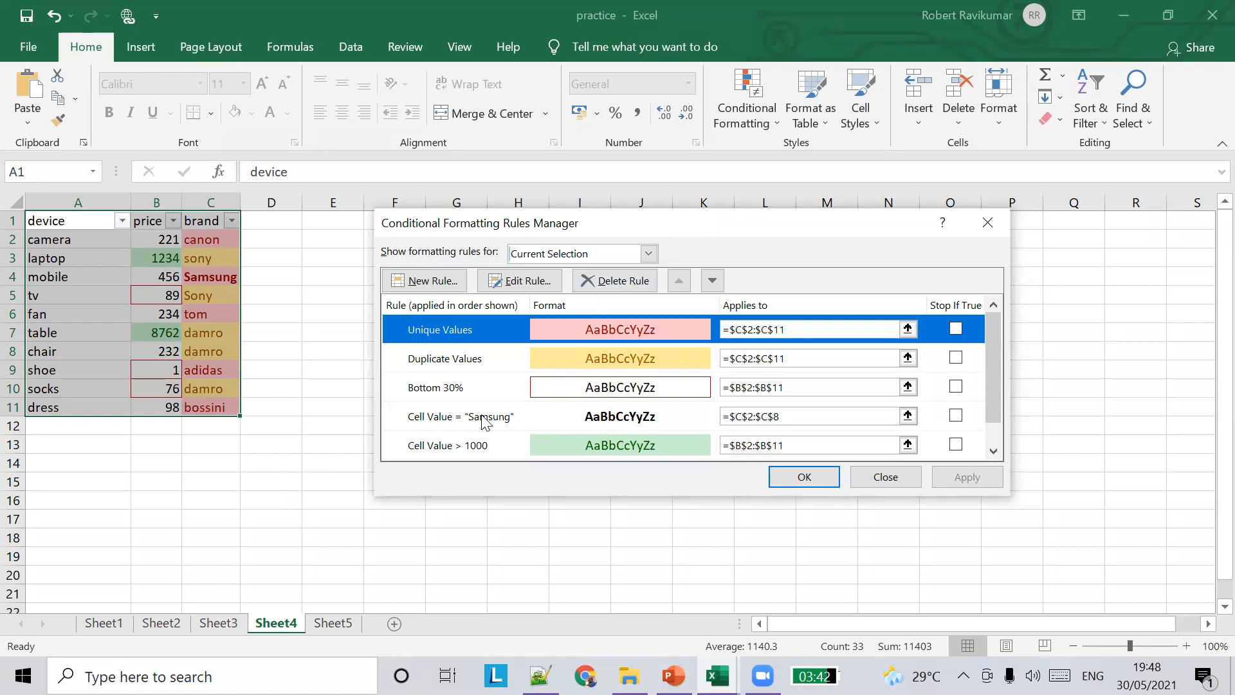
{"action": "left_click", "coordinate": [534, 420]}
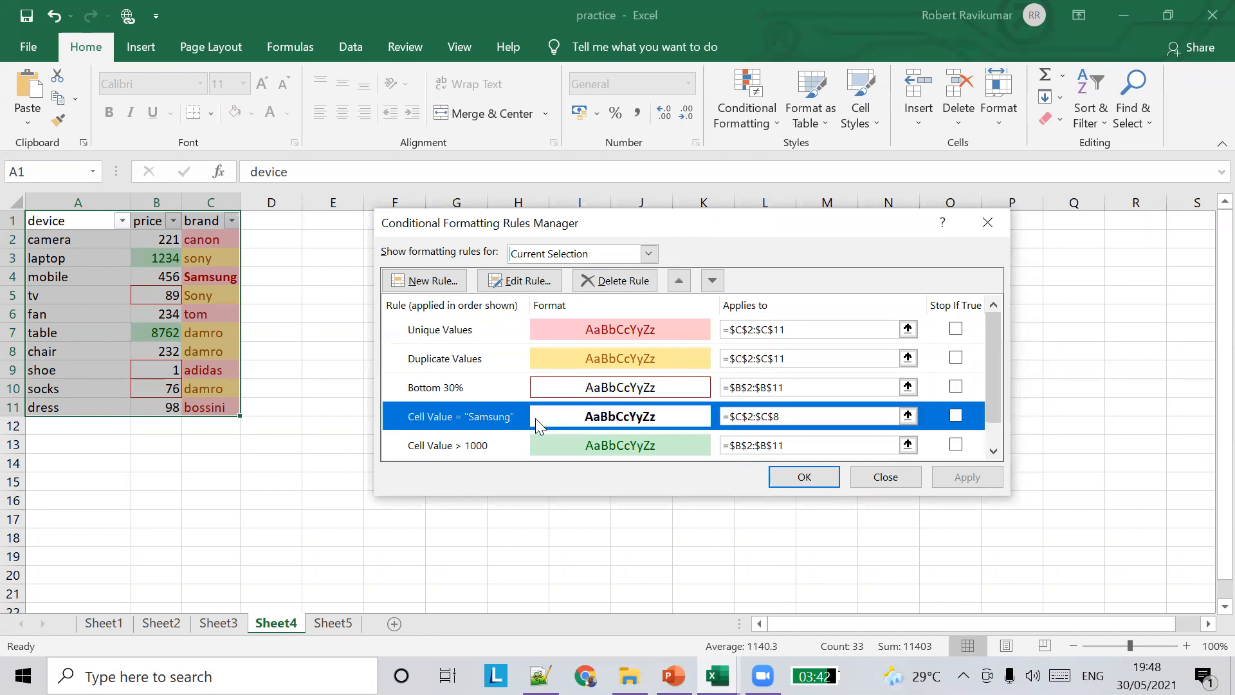
{"action": "left_click", "coordinate": [633, 282]}
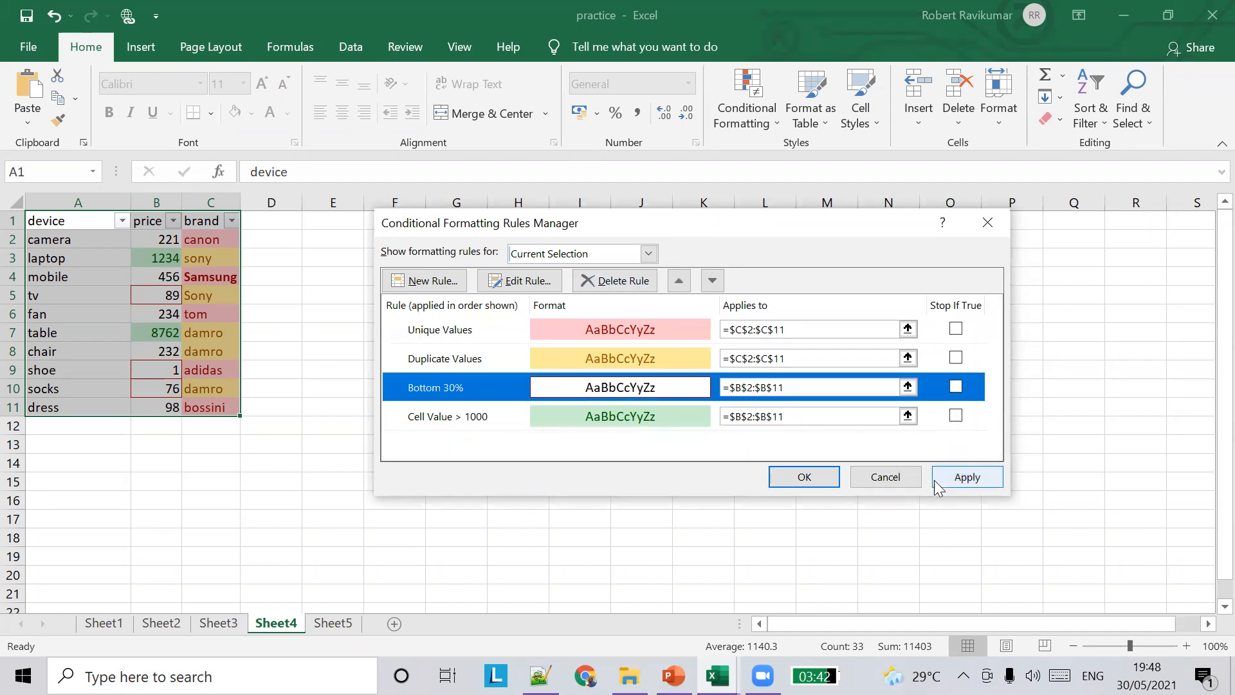
{"action": "left_click", "coordinate": [951, 477]}
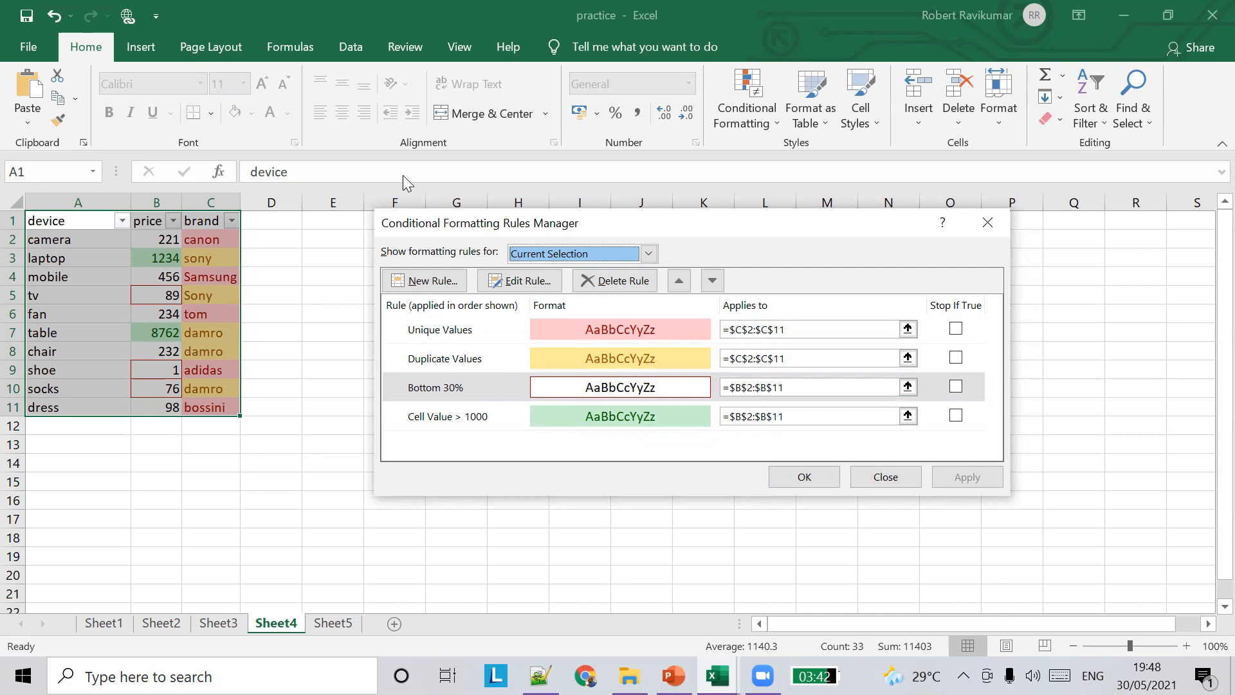
{"action": "left_click", "coordinate": [912, 478]}
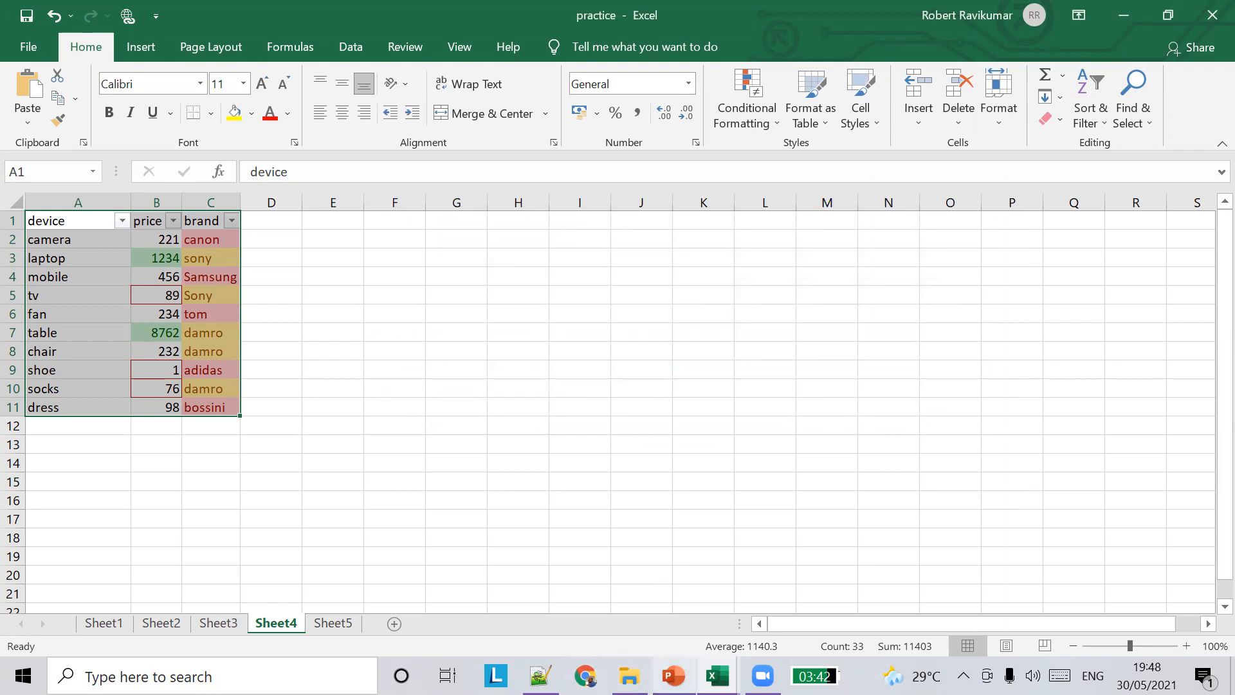
{"action": "left_click", "coordinate": [763, 676]}
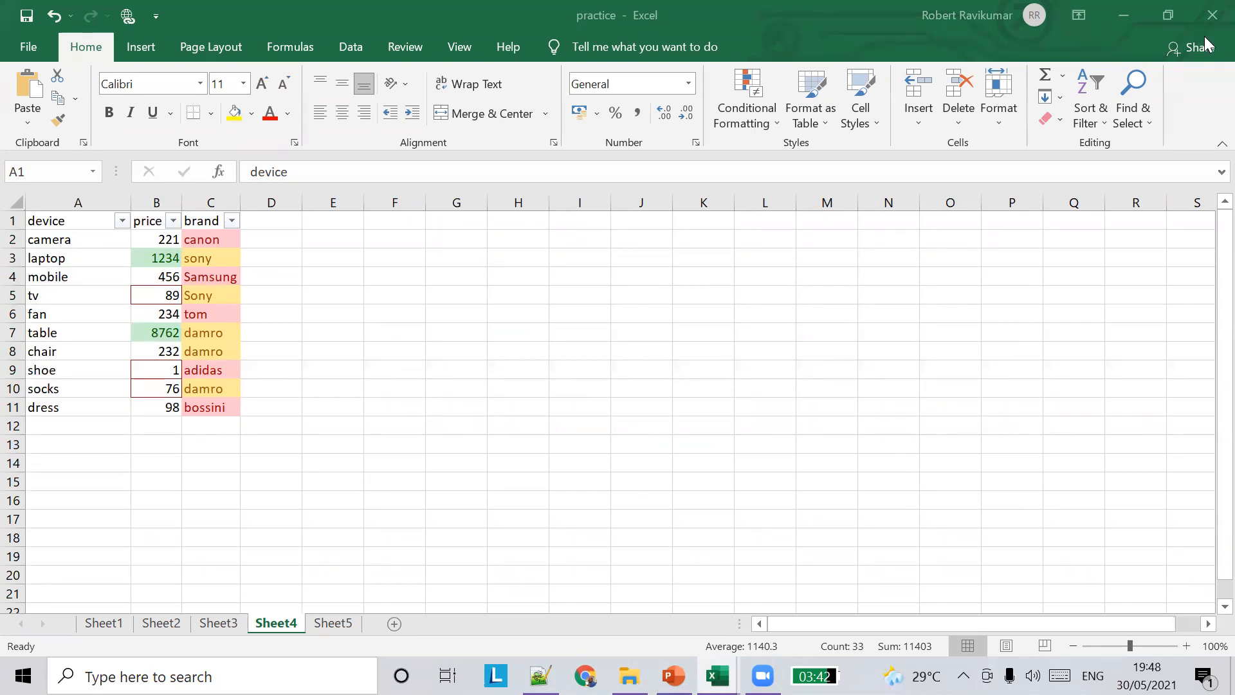
{"action": "left_click", "coordinate": [632, 403]}
{"action": "left_click", "coordinate": [747, 118]}
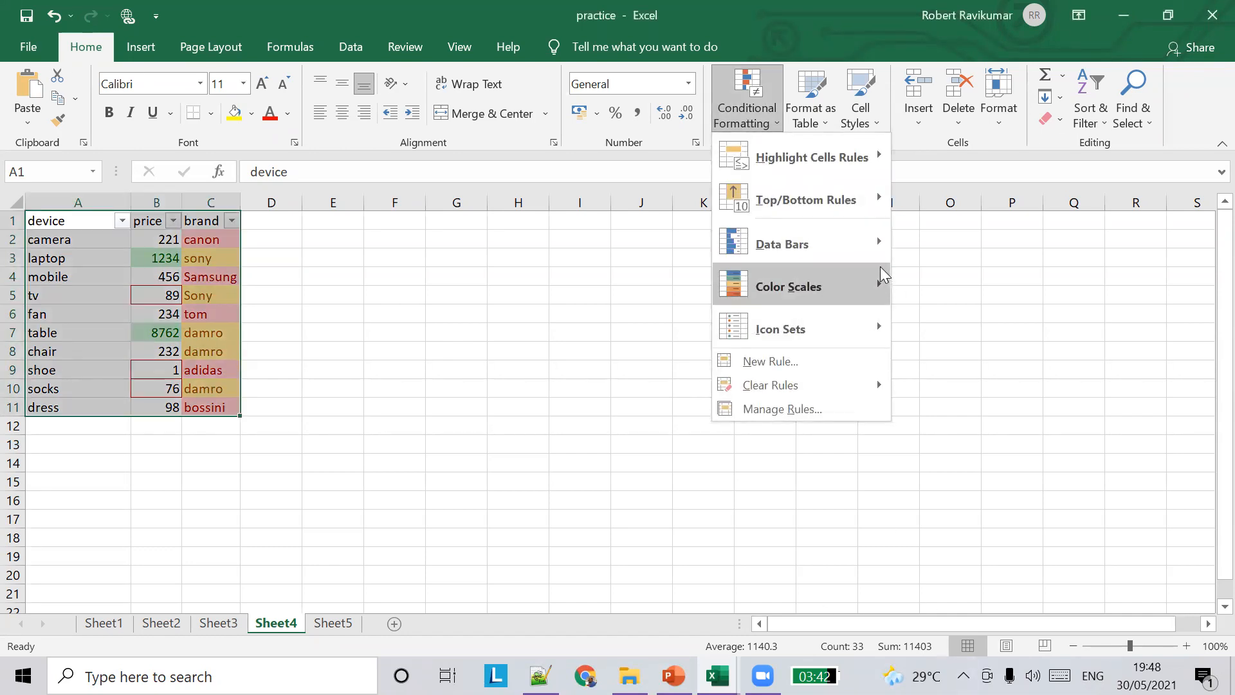
{"action": "mouse_move", "coordinate": [871, 245]}
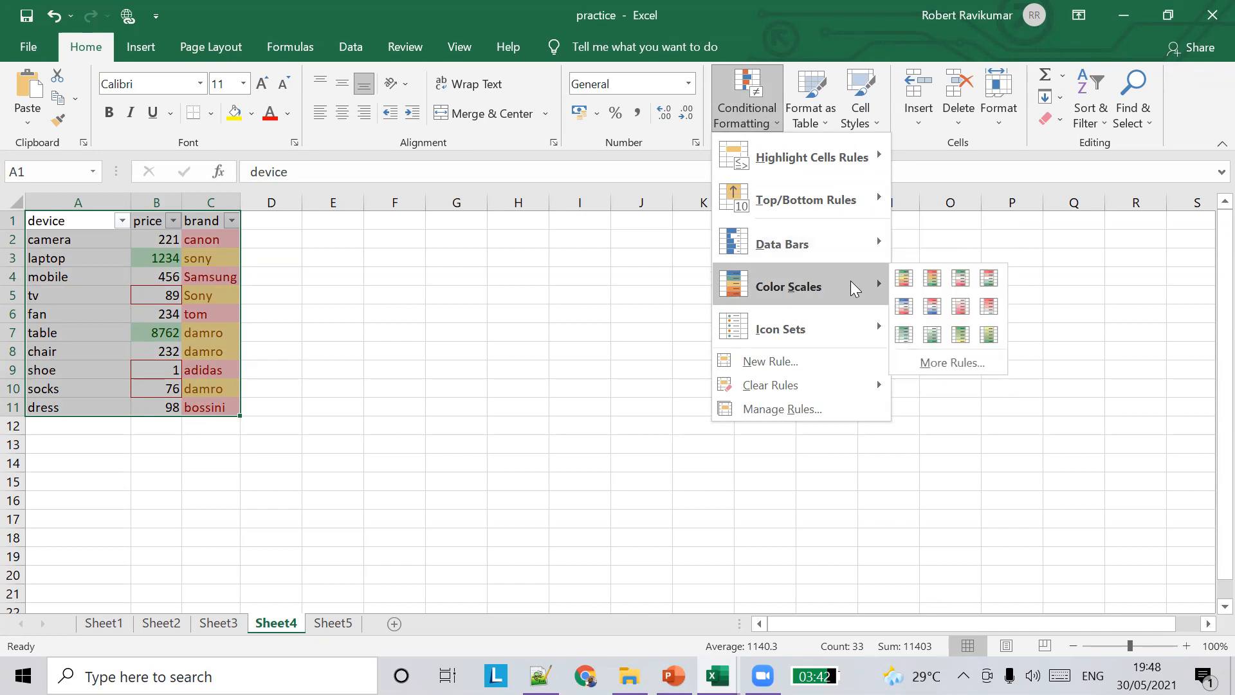
{"action": "mouse_move", "coordinate": [864, 328]}
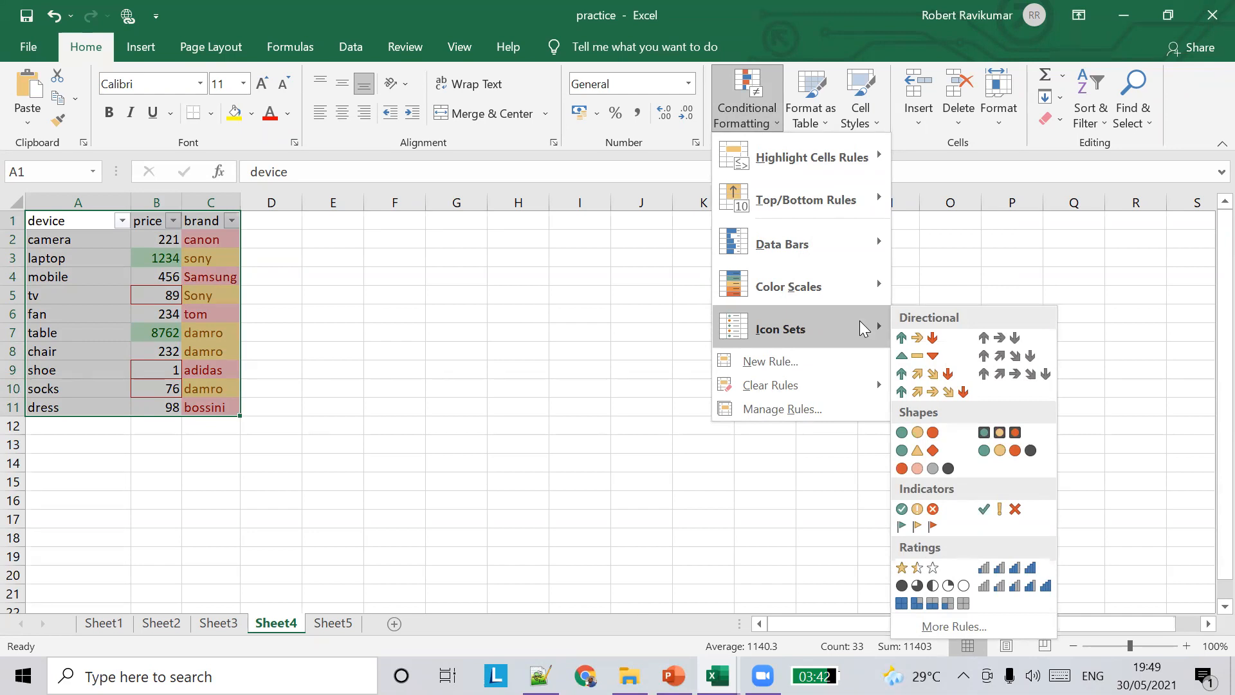
{"action": "left_click", "coordinate": [256, 225]}
{"action": "left_click", "coordinate": [256, 224]}
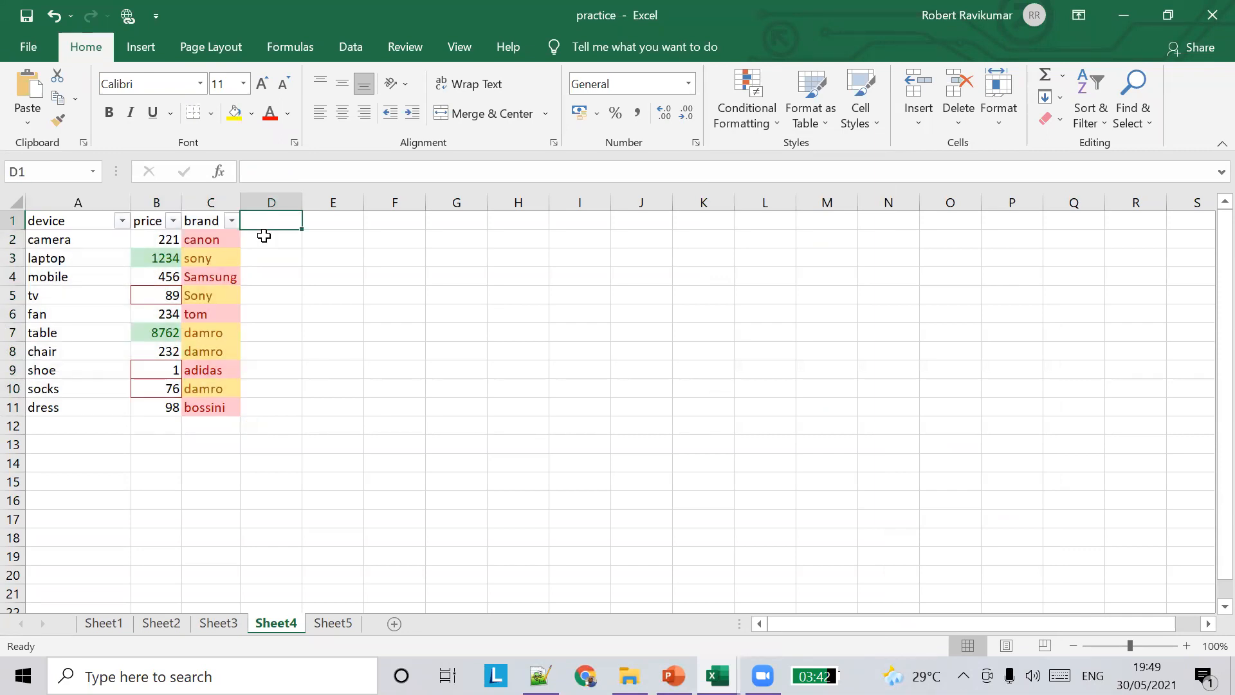
Step: Enter the values 234, 234, 345, 2345 and 123 in cells D2 to D6 beside the brand column
{"action": "left_click", "coordinate": [264, 240]}
{"action": "type", "text": "234"}
{"action": "key", "text": "Return"}
{"action": "type", "text": "234"}
{"action": "key", "text": "Return"}
{"action": "type", "text": "345"}
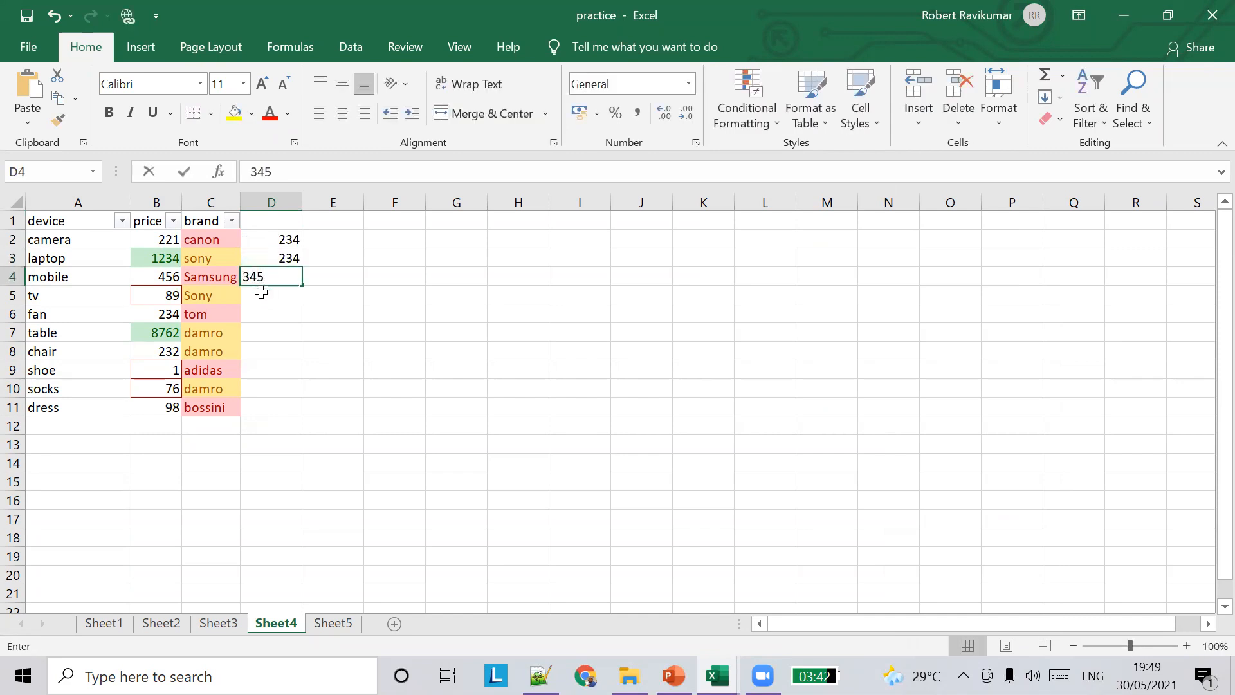
{"action": "key", "text": "Return"}
{"action": "type", "text": "2345"}
{"action": "key", "text": "Return"}
{"action": "type", "text": "123"}
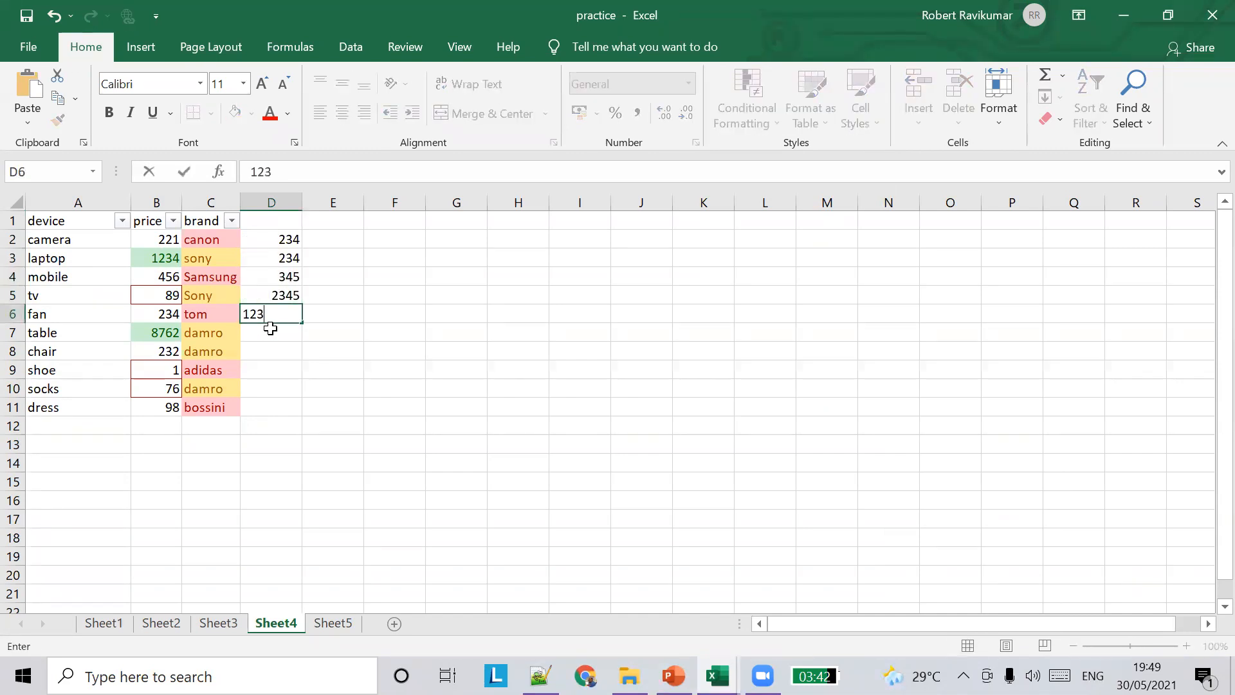
{"action": "key", "text": "Return"}
Step: Enter the values 435, 5678, 789, 6789 and 678 in cells D7 to D11
{"action": "type", "text": "435"}
{"action": "key", "text": "Return"}
{"action": "type", "text": "5678"}
{"action": "key", "text": "Return"}
{"action": "type", "text": "789"}
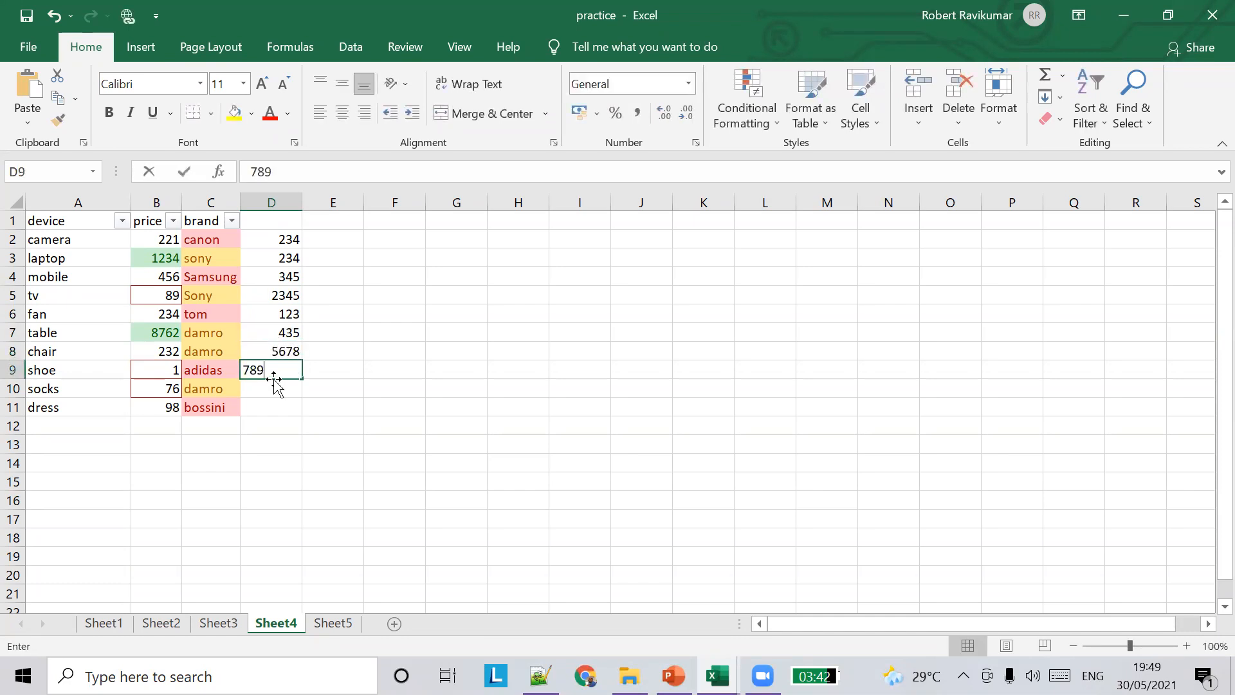
{"action": "key", "text": "Return"}
{"action": "type", "text": "6789"}
{"action": "key", "text": "Return"}
{"action": "type", "text": "678"}
{"action": "left_click", "coordinate": [368, 382]}
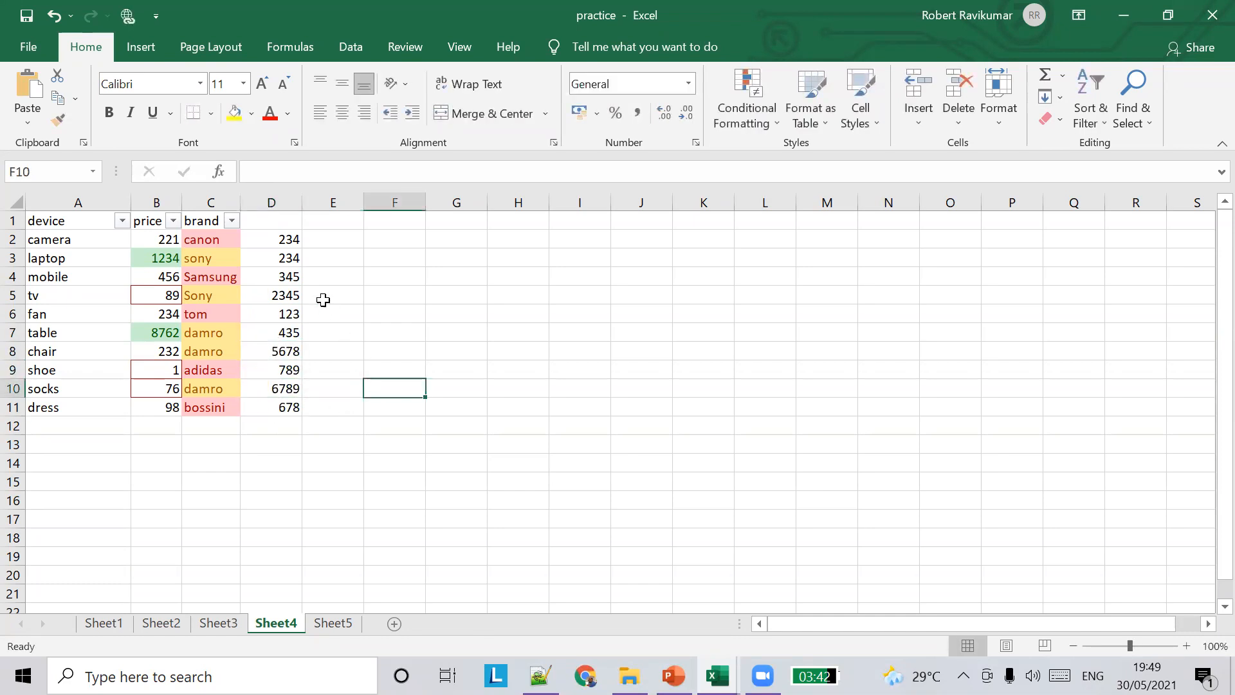
Step: Apply the directional icon set with three green, yellow and red arrows to the numbers in D2:D11
{"action": "left_click_drag", "start_coordinate": [287, 240], "coordinate": [288, 408]}
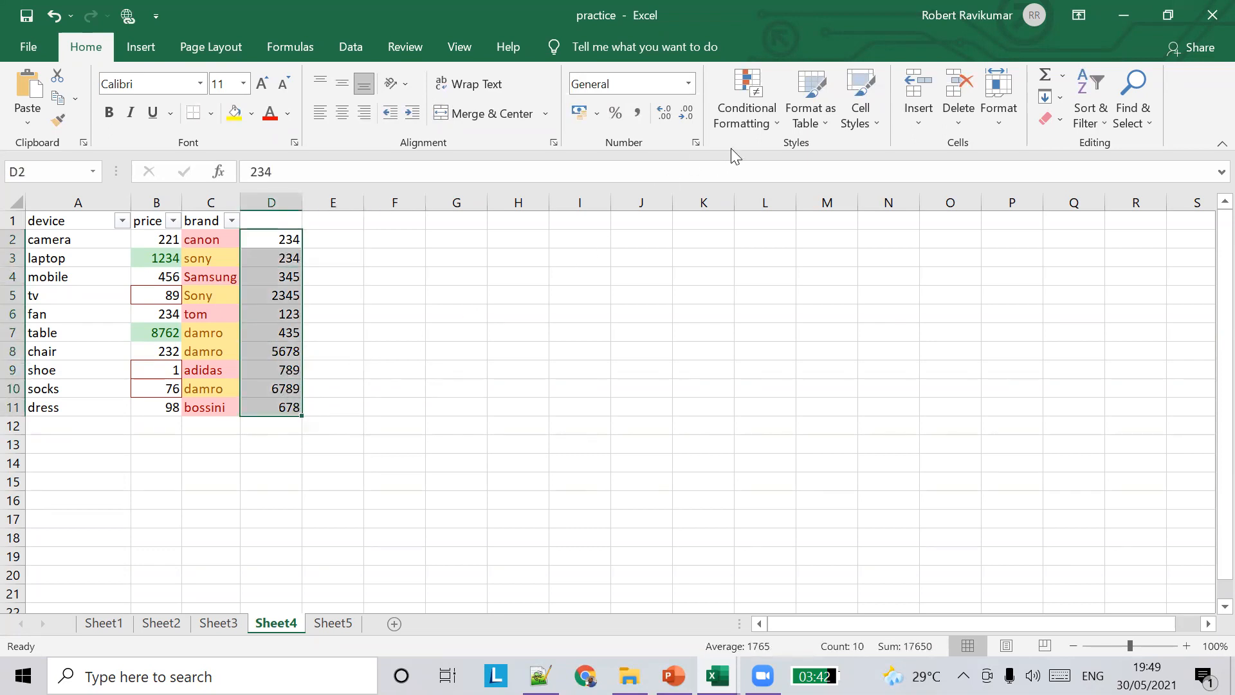
{"action": "left_click", "coordinate": [747, 106]}
{"action": "mouse_move", "coordinate": [863, 329]}
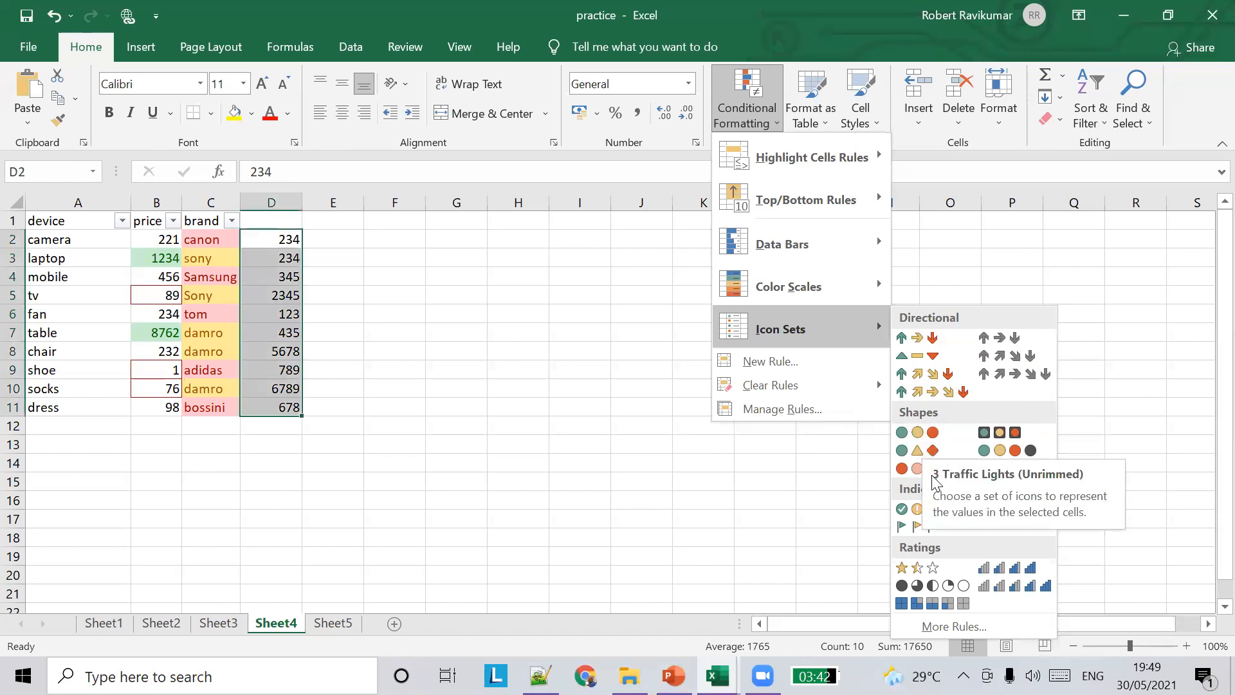
{"action": "left_click", "coordinate": [924, 341]}
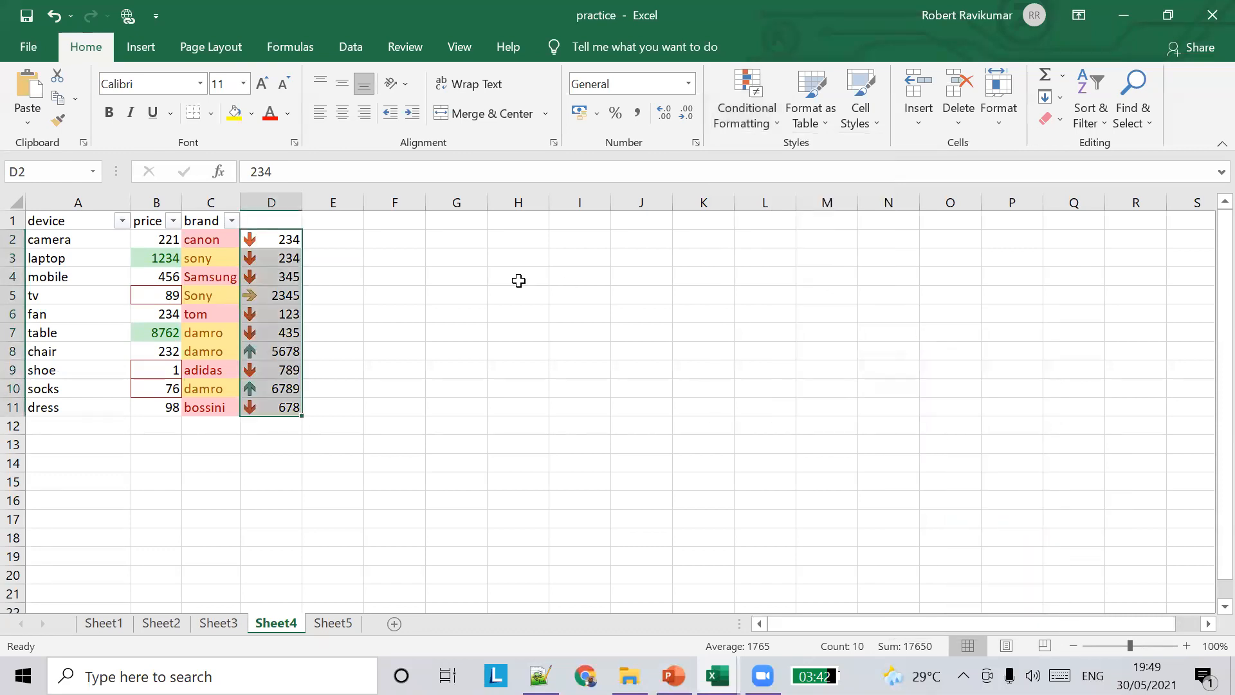
{"action": "right_click", "coordinate": [283, 251]}
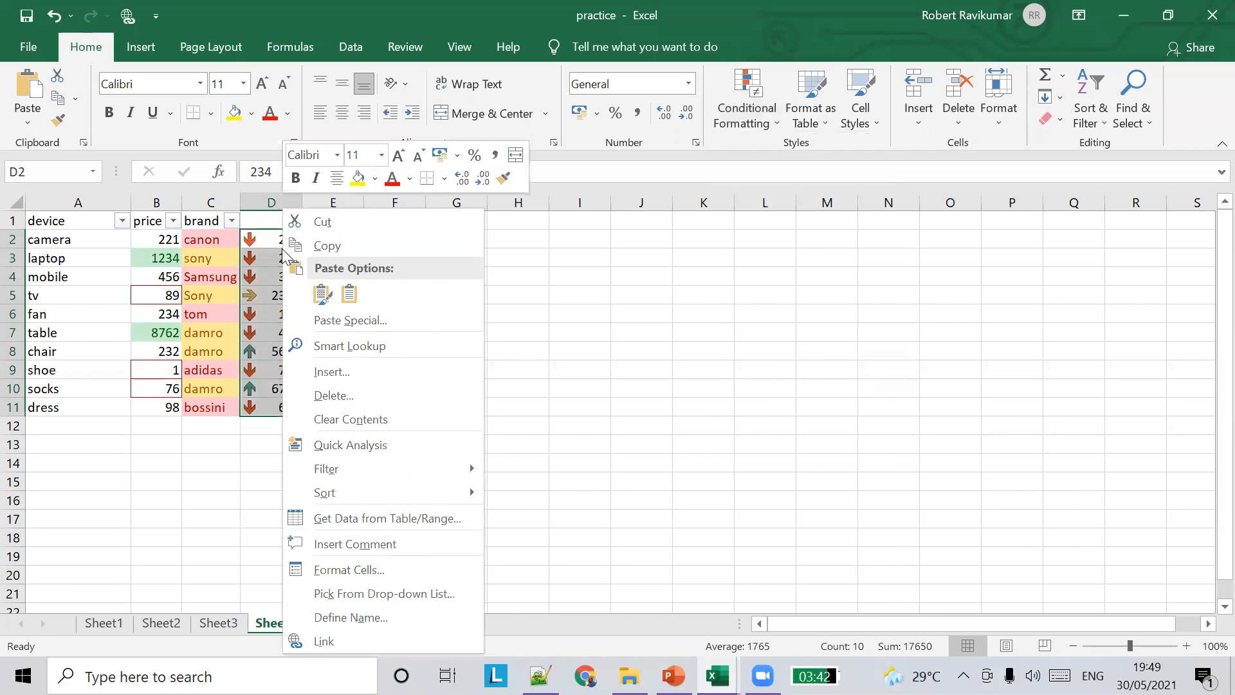
Step: Edit the D2:D11 icon set rule so both arrow thresholds use the Number type
{"action": "left_click", "coordinate": [768, 128]}
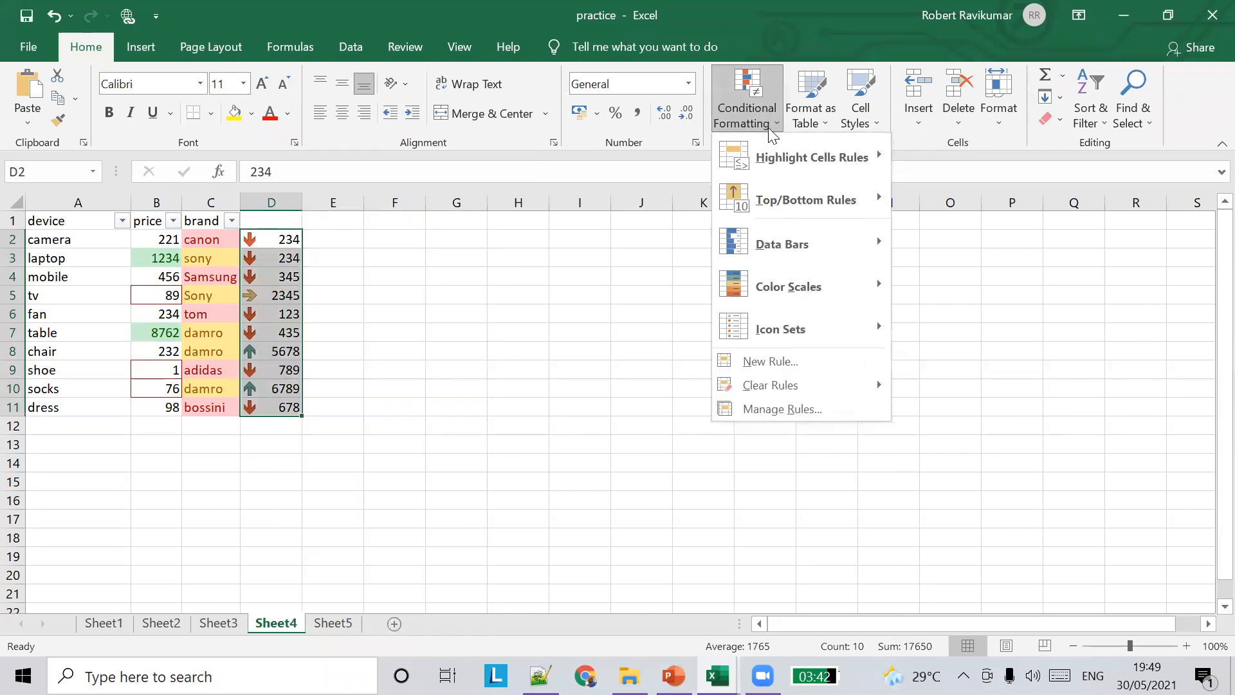
{"action": "left_click", "coordinate": [778, 406]}
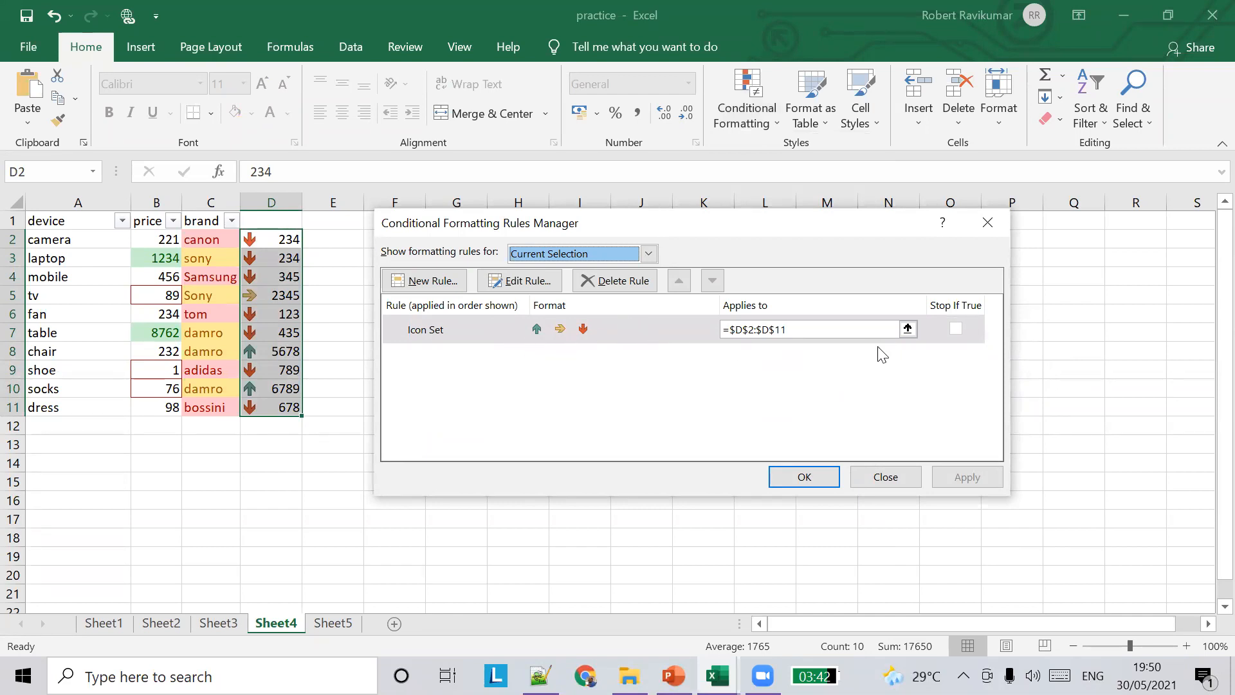
{"action": "left_click", "coordinate": [545, 293]}
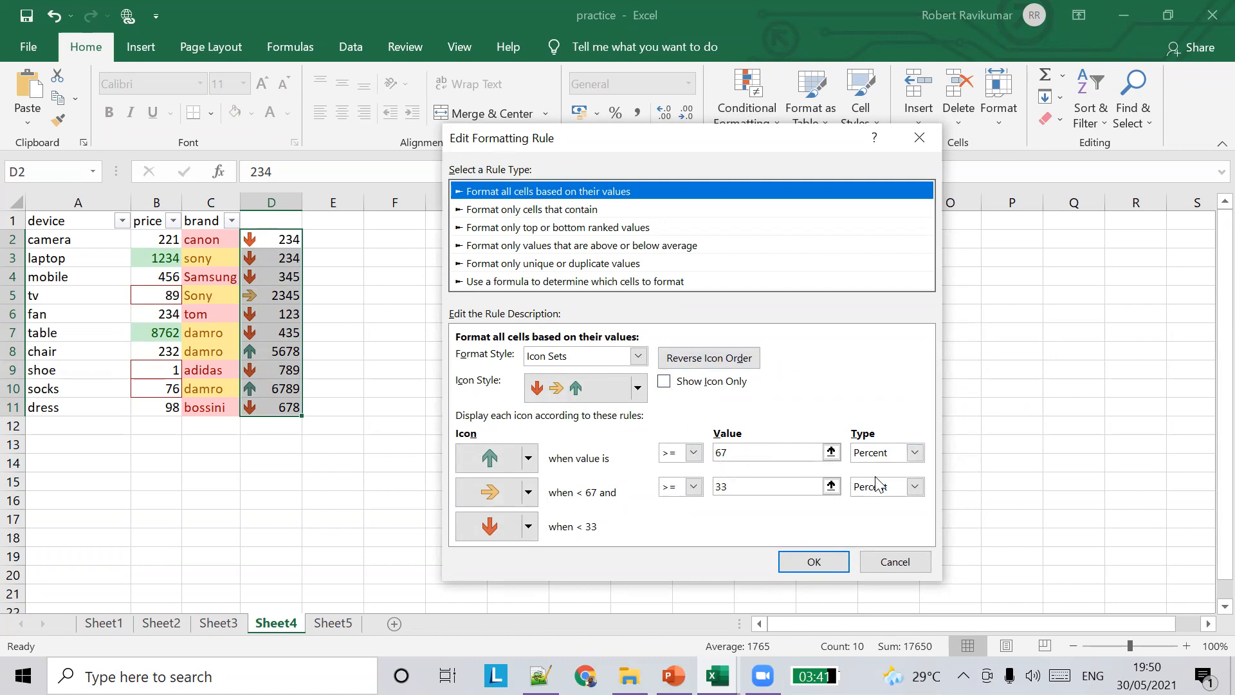
{"action": "left_click", "coordinate": [914, 452]}
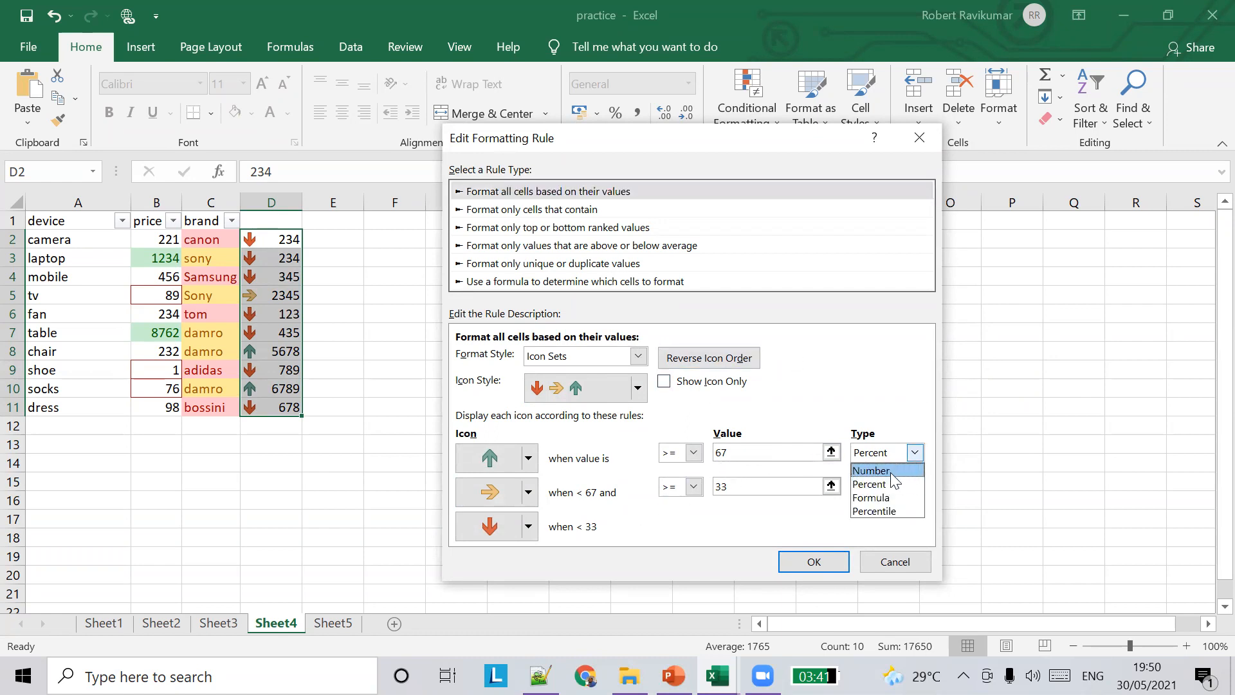
{"action": "left_click", "coordinate": [886, 470]}
{"action": "left_click", "coordinate": [914, 486]}
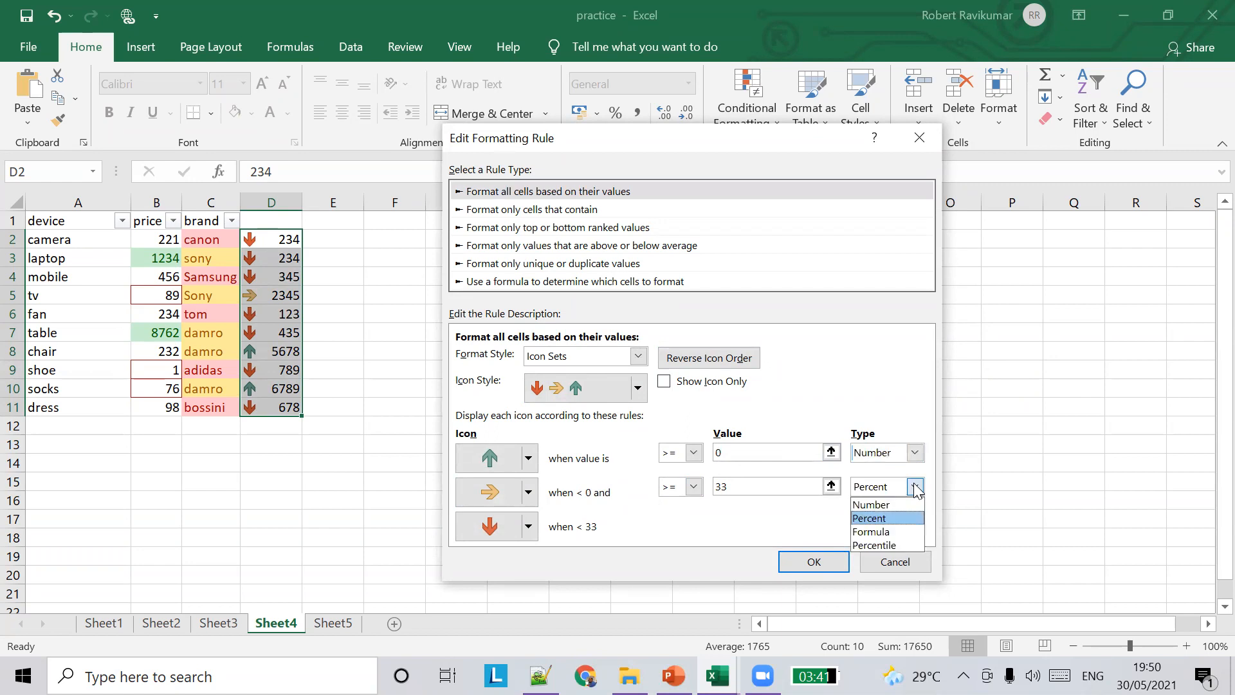
{"action": "left_click", "coordinate": [893, 504]}
Step: Set the green up arrow's threshold to 1000 and apply the edited icon set rule
{"action": "left_click", "coordinate": [727, 454]}
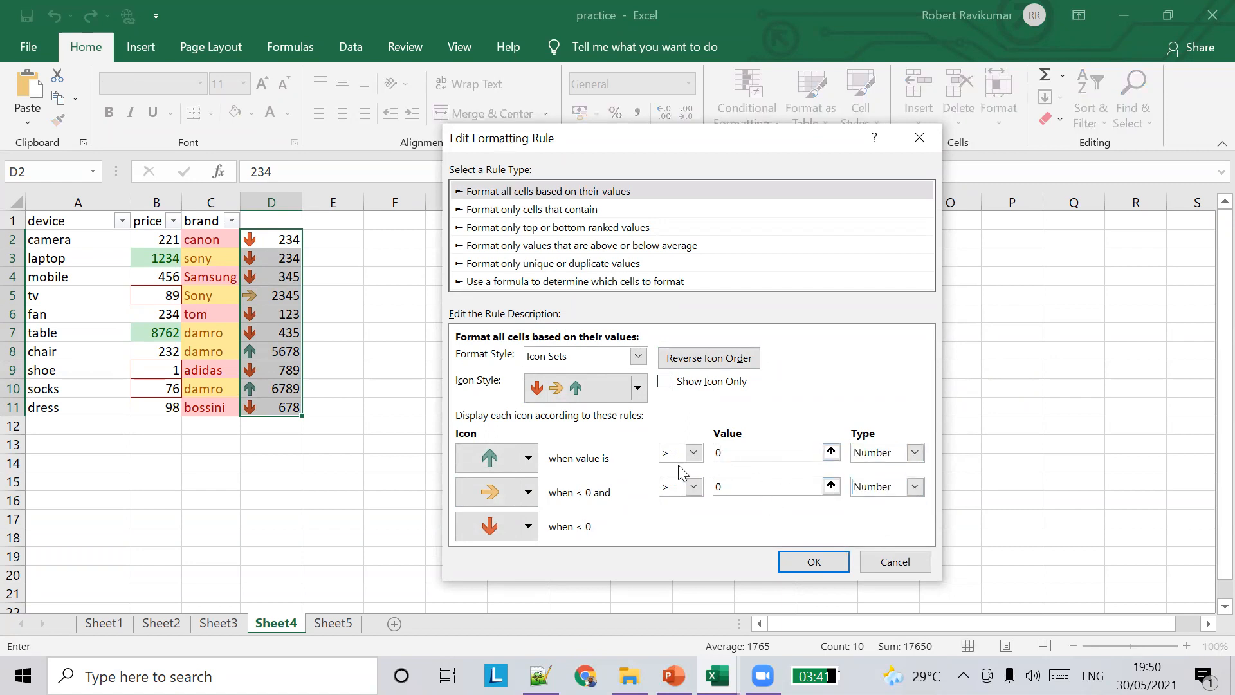
{"action": "key", "text": "BackSpace"}
{"action": "type", "text": "1000"}
{"action": "left_click", "coordinate": [722, 488]}
{"action": "left_click", "coordinate": [795, 566]}
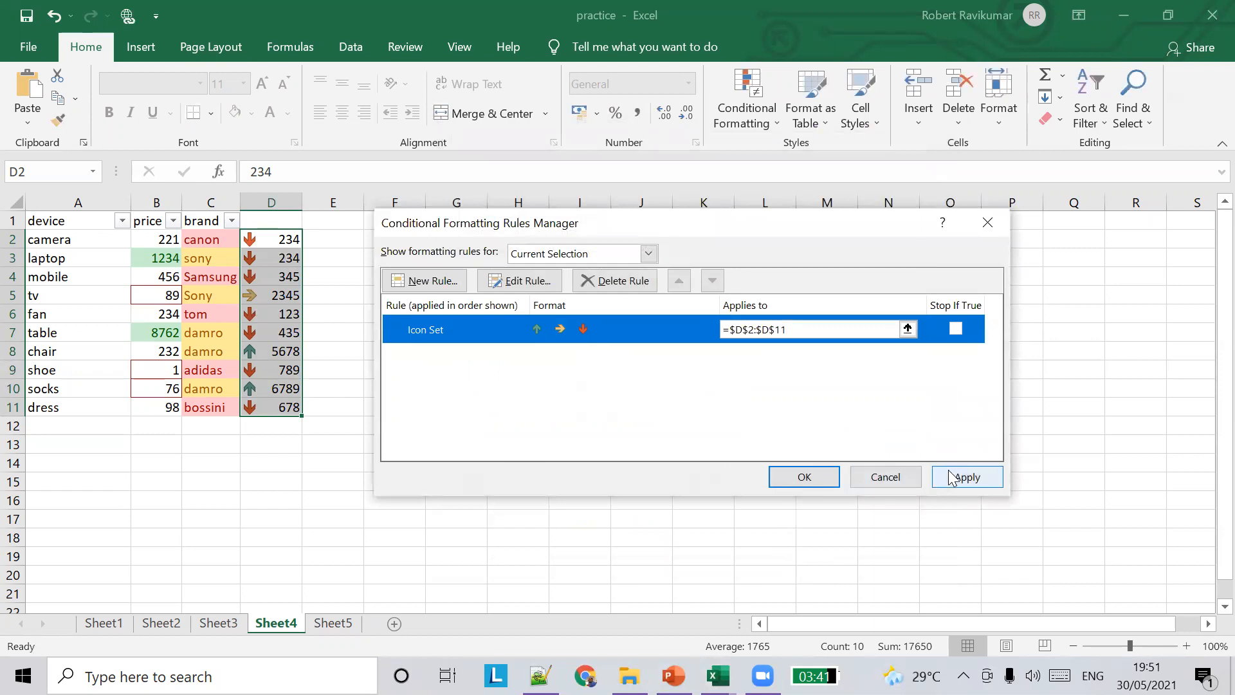
{"action": "left_click", "coordinate": [952, 477]}
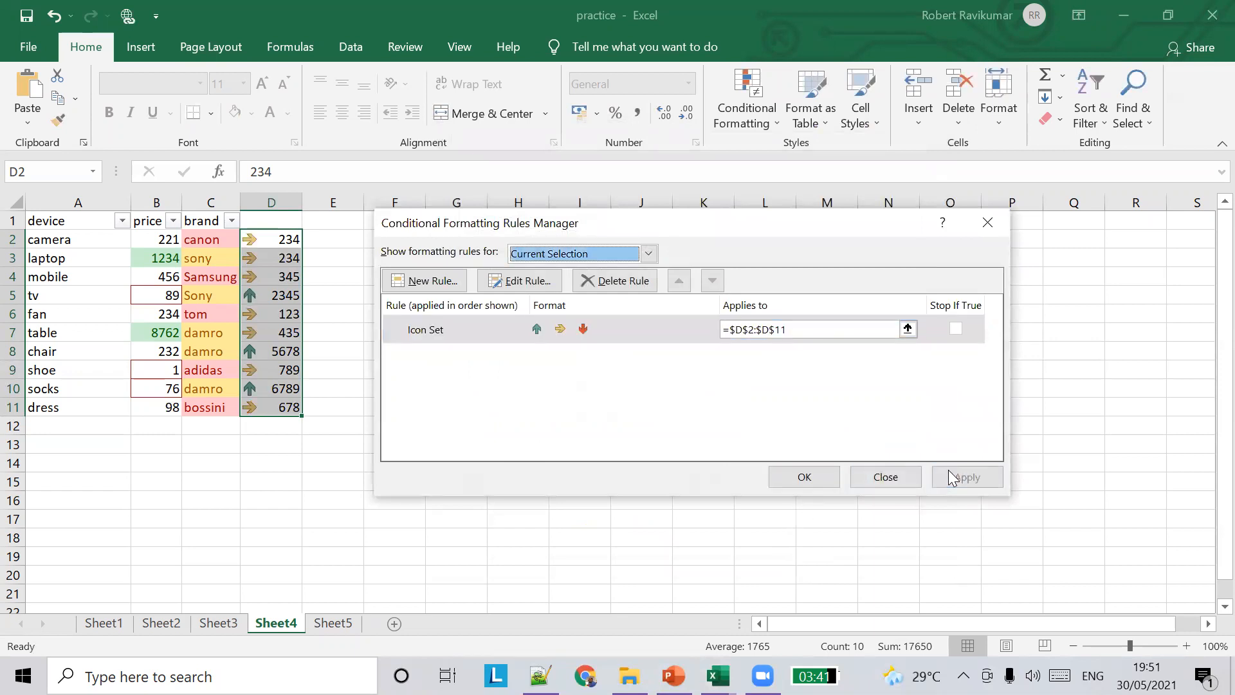
{"action": "left_click", "coordinate": [804, 477]}
Step: Change the value in cell D3 to -98 and the value in cell D4 to 8766
{"action": "left_click", "coordinate": [270, 273]}
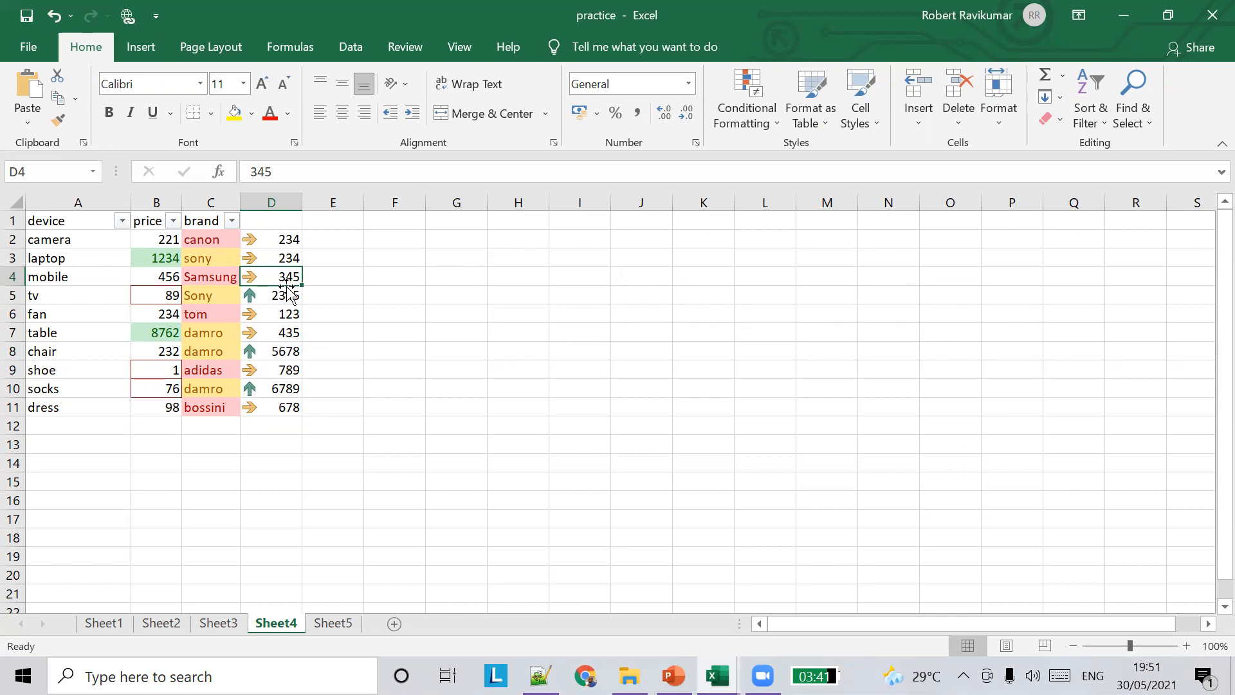
{"action": "left_click", "coordinate": [285, 257]}
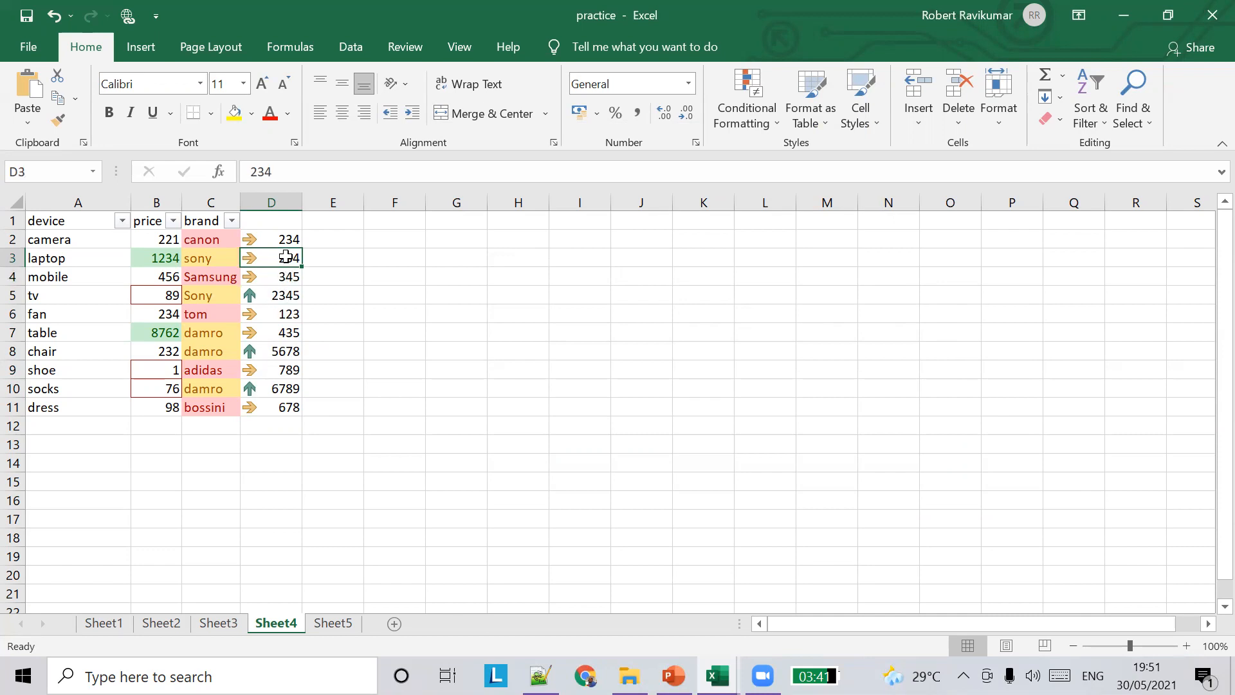
{"action": "type", "text": "-98"}
{"action": "left_click", "coordinate": [306, 258]}
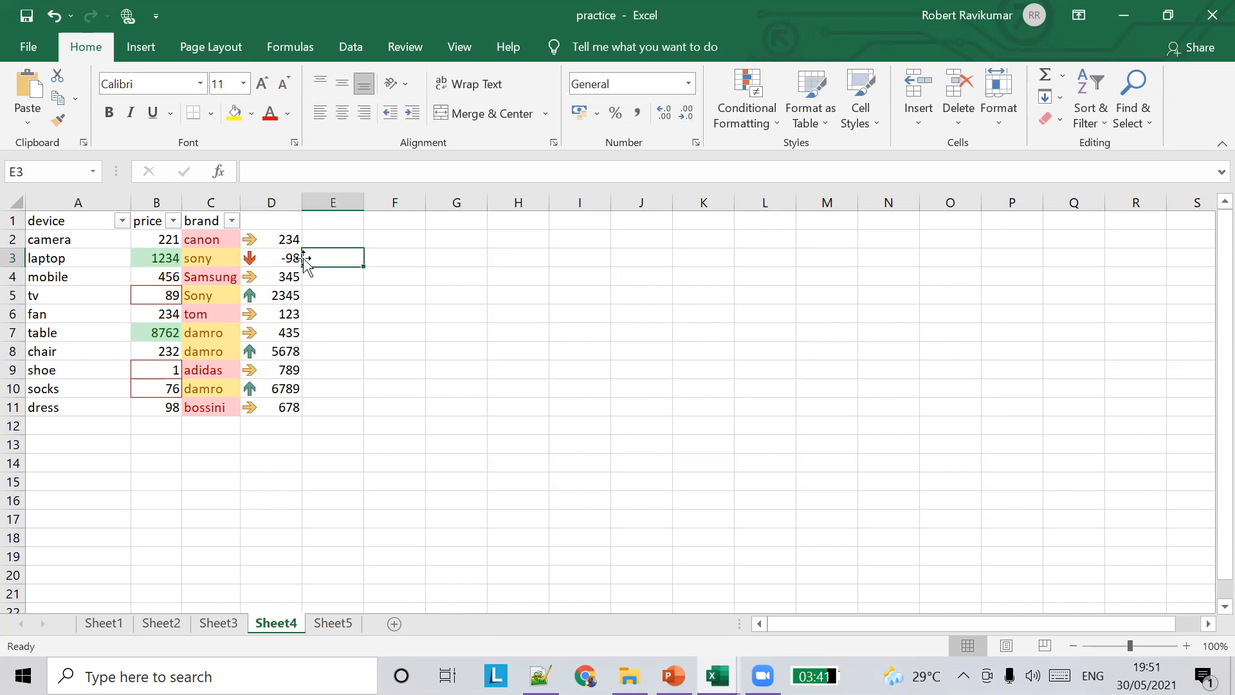
{"action": "left_click", "coordinate": [288, 277]}
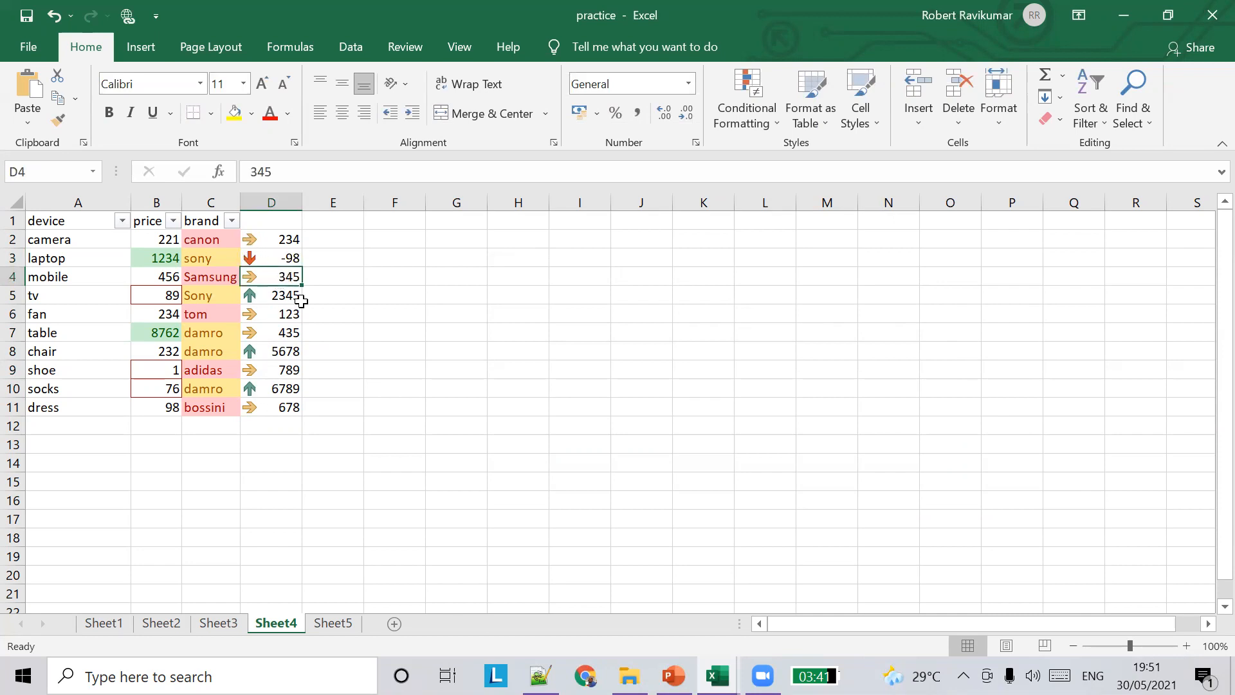
{"action": "type", "text": "87"}
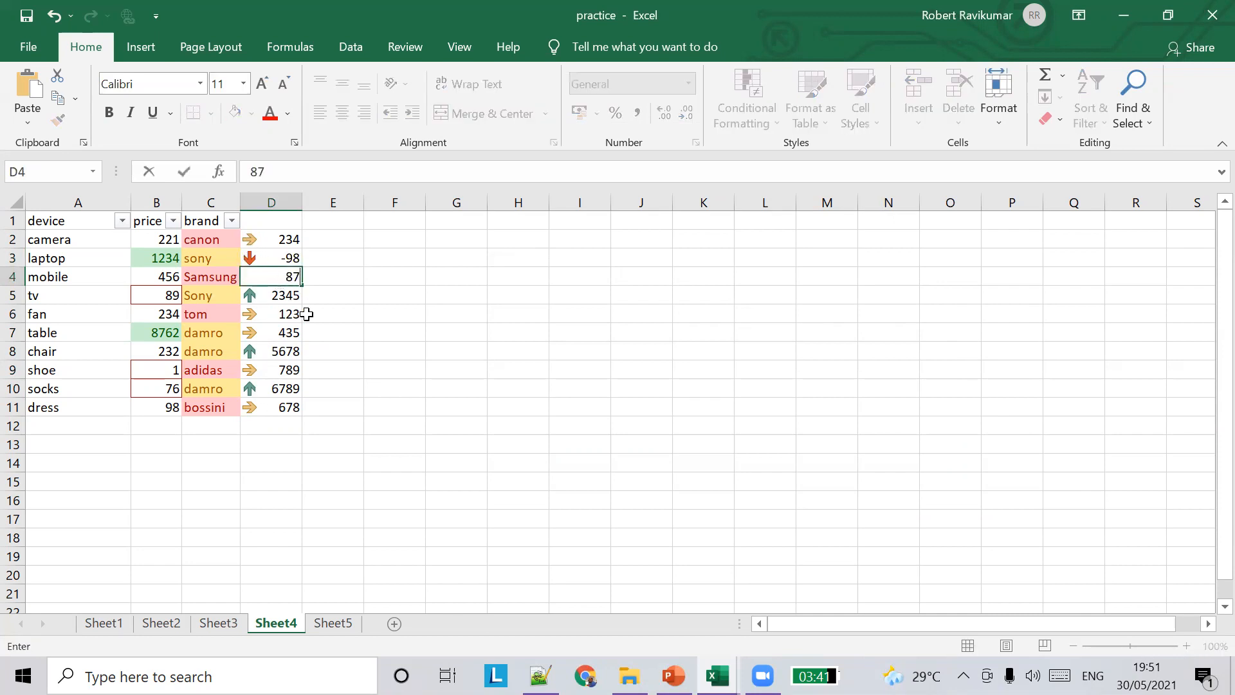
{"action": "type", "text": "66"}
{"action": "key", "text": "Tab"}
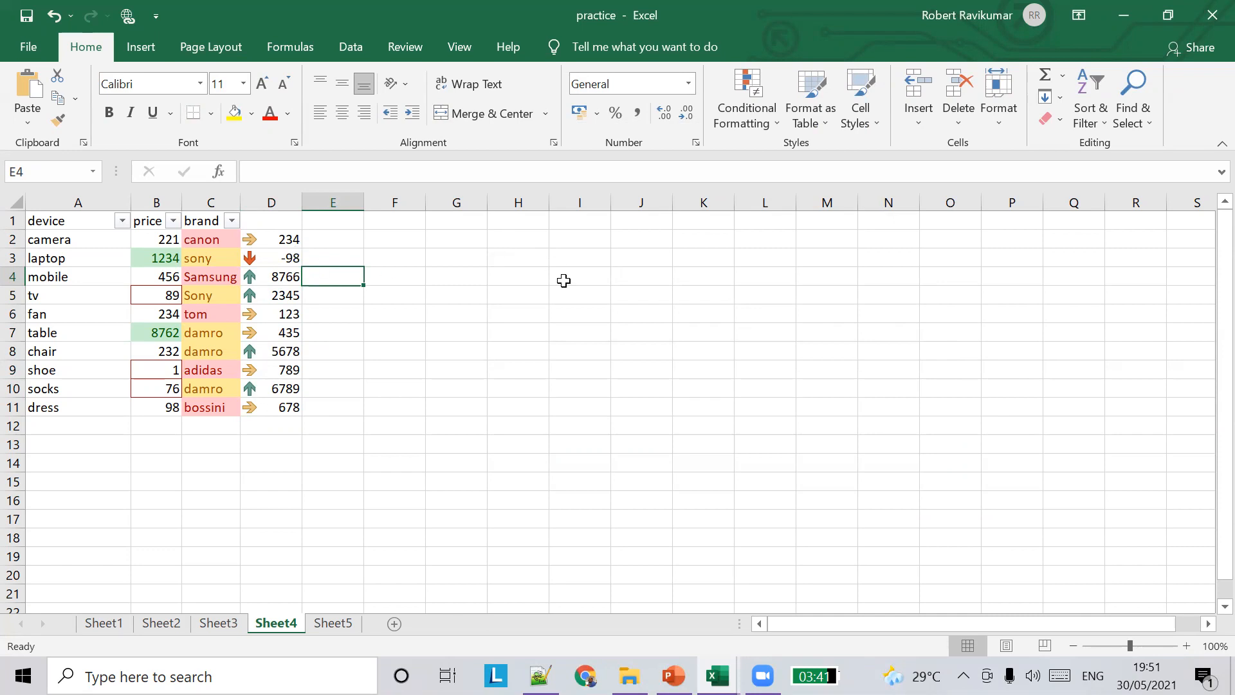
Step: Review the threshold settings of the icon set rule on D2:D11 without changing them
{"action": "left_click", "coordinate": [757, 128]}
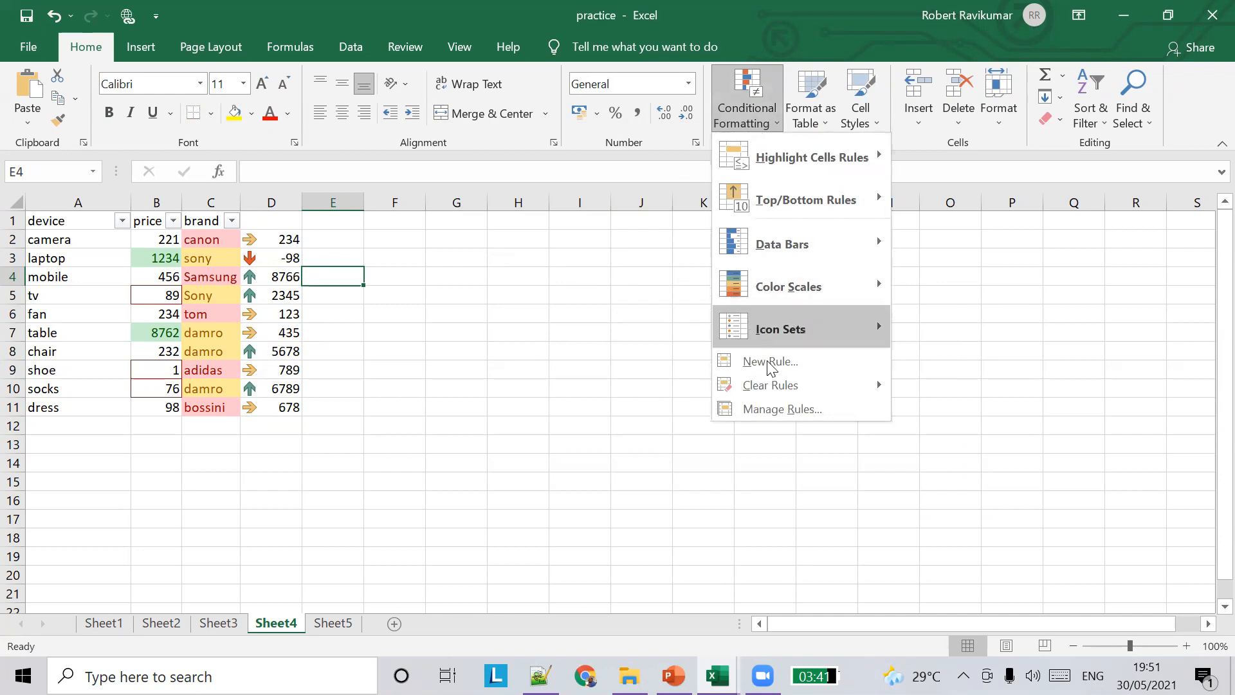
{"action": "left_click", "coordinate": [283, 241]}
{"action": "left_click", "coordinate": [278, 240]}
{"action": "left_click_drag", "start_coordinate": [267, 319], "coordinate": [287, 408]}
{"action": "left_click", "coordinate": [772, 117]}
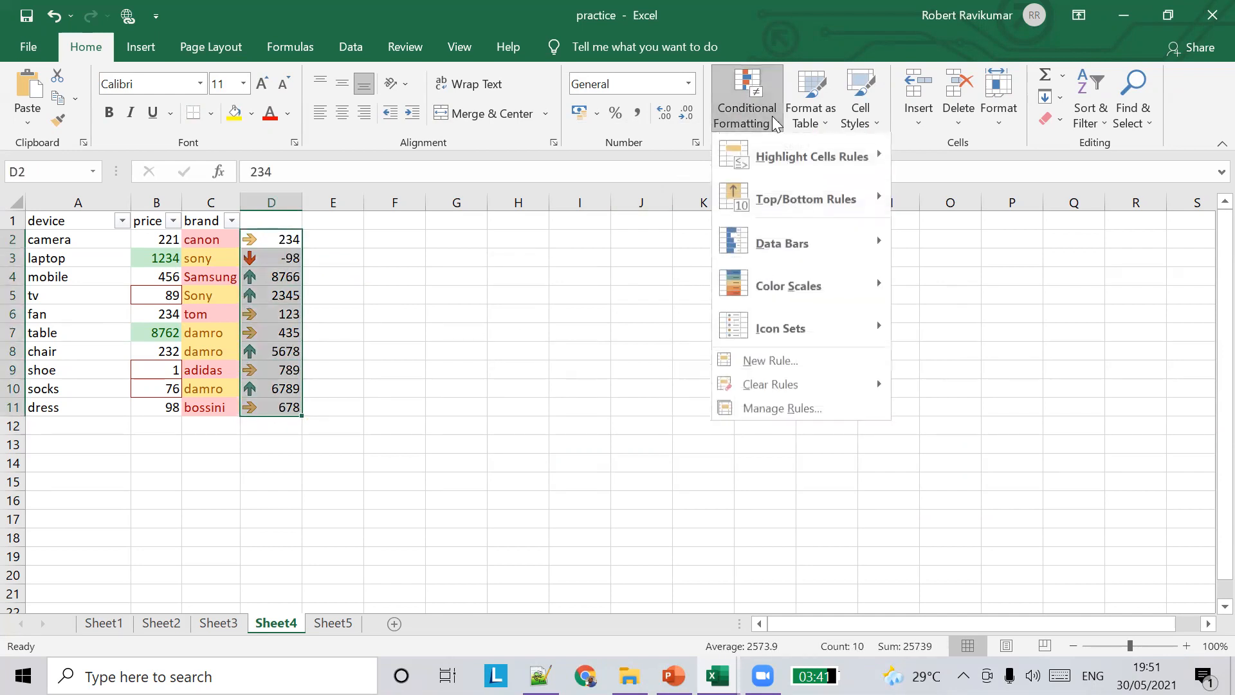
{"action": "mouse_move", "coordinate": [873, 286]}
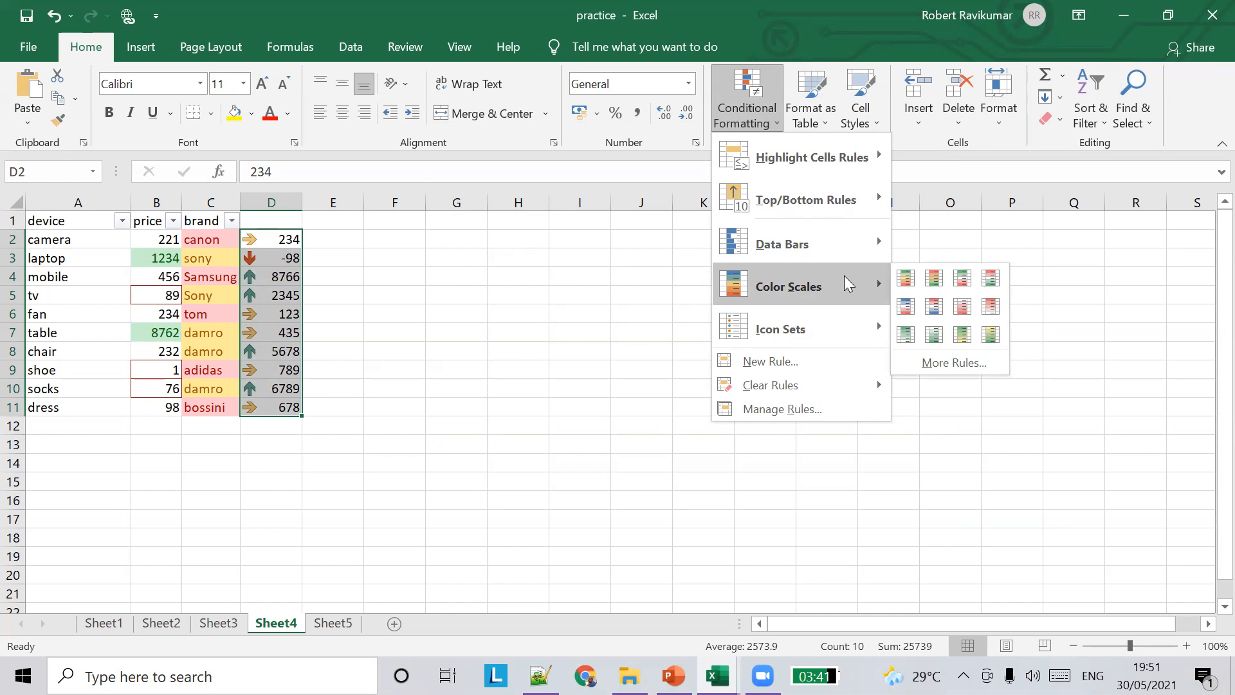
{"action": "mouse_move", "coordinate": [866, 205]}
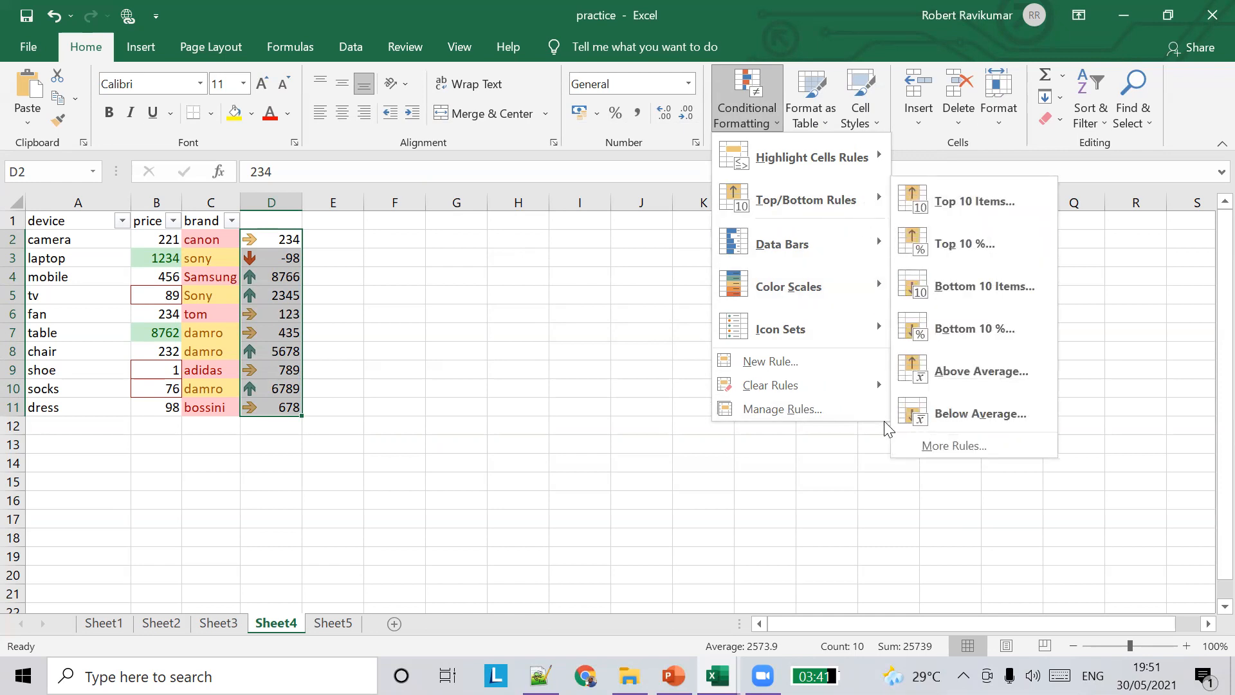
{"action": "left_click", "coordinate": [849, 412]}
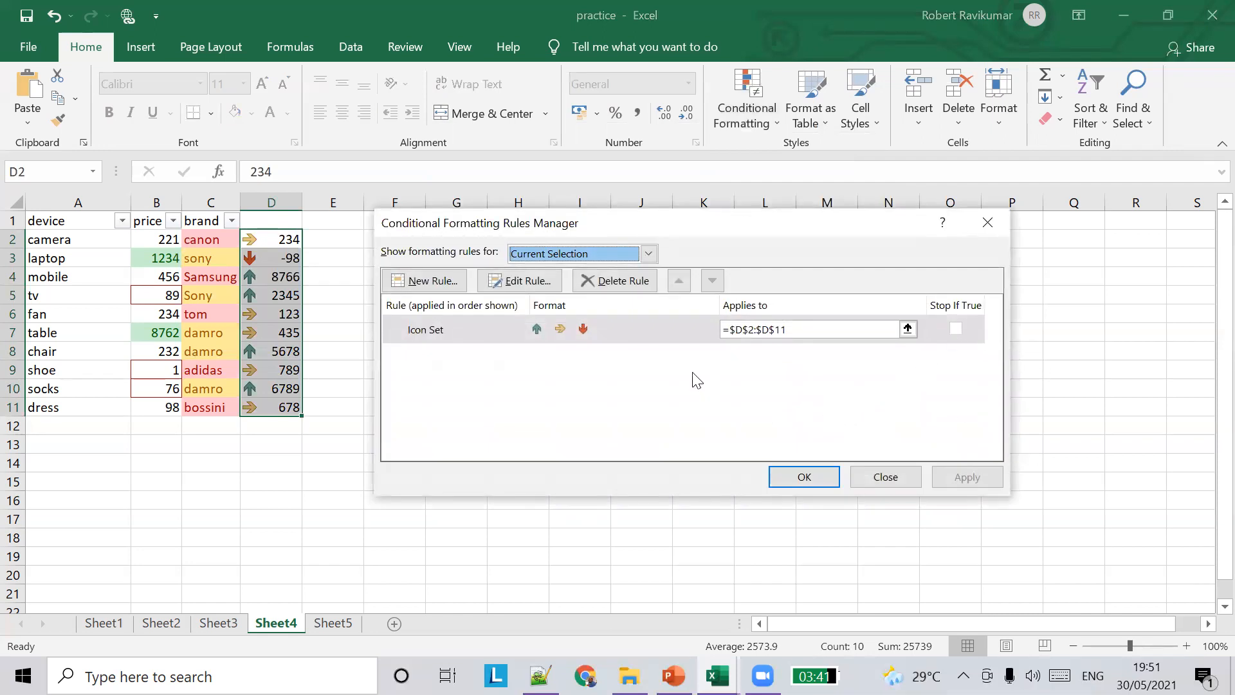
{"action": "left_click", "coordinate": [531, 283]}
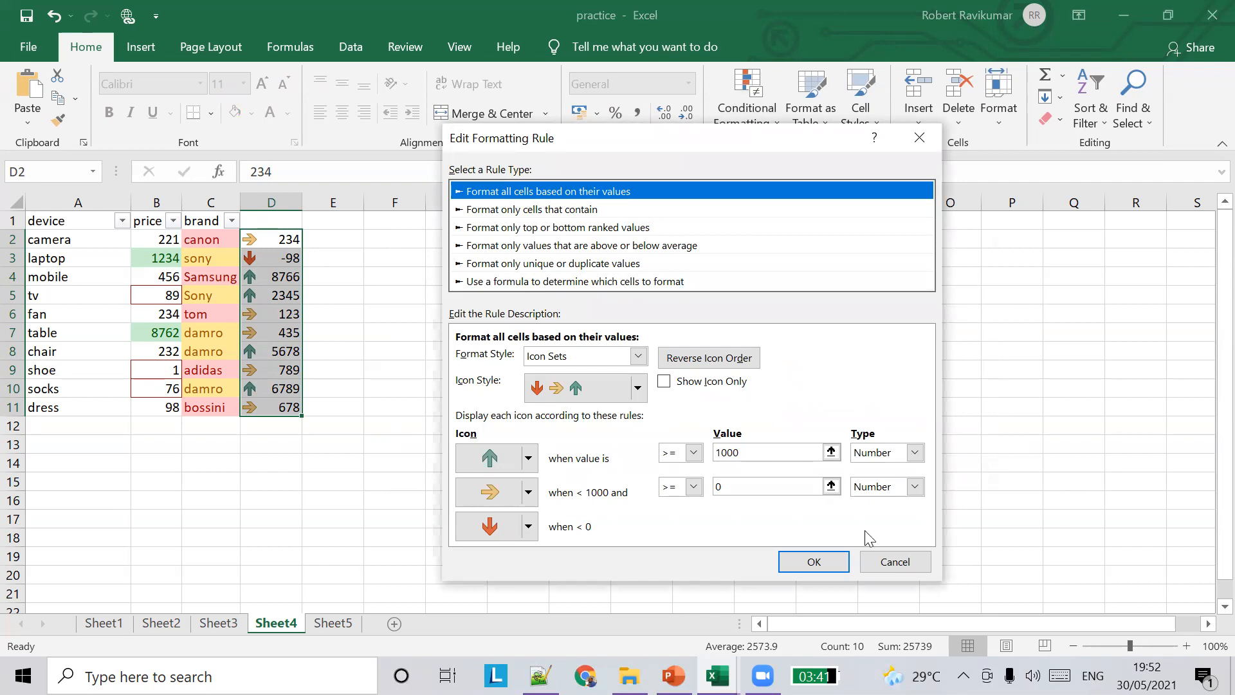
{"action": "left_click", "coordinate": [894, 562]}
{"action": "left_click", "coordinate": [862, 472]}
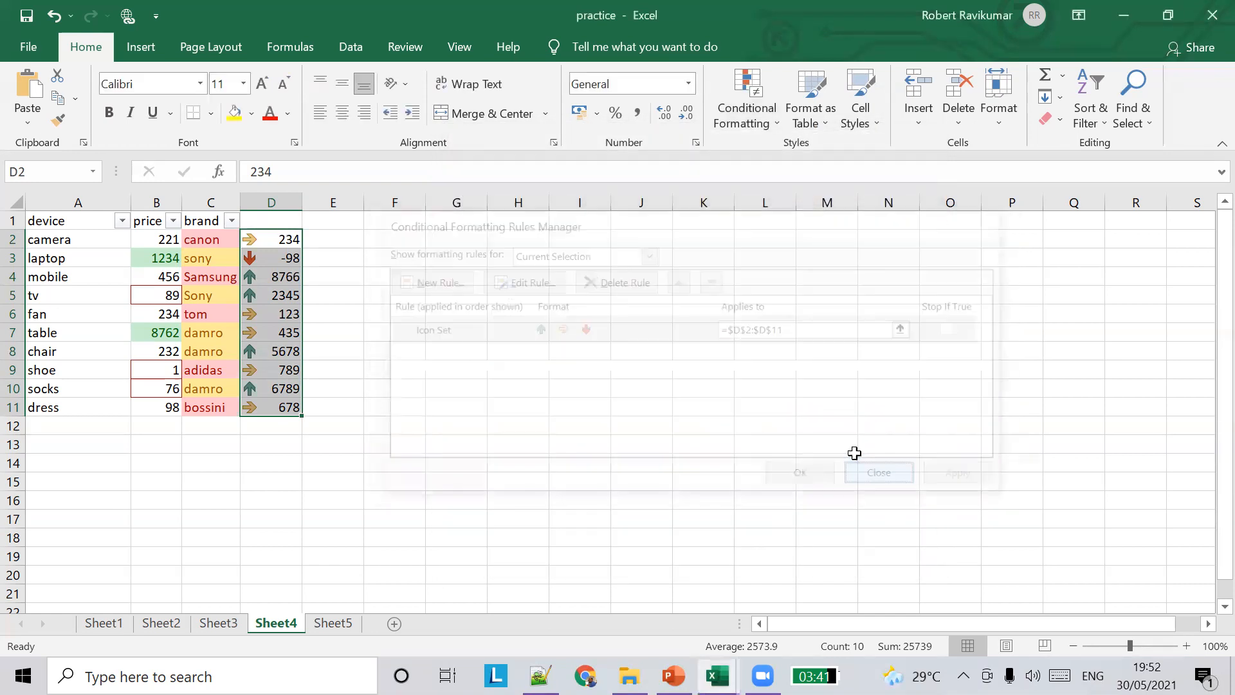
{"action": "left_click", "coordinate": [271, 221]}
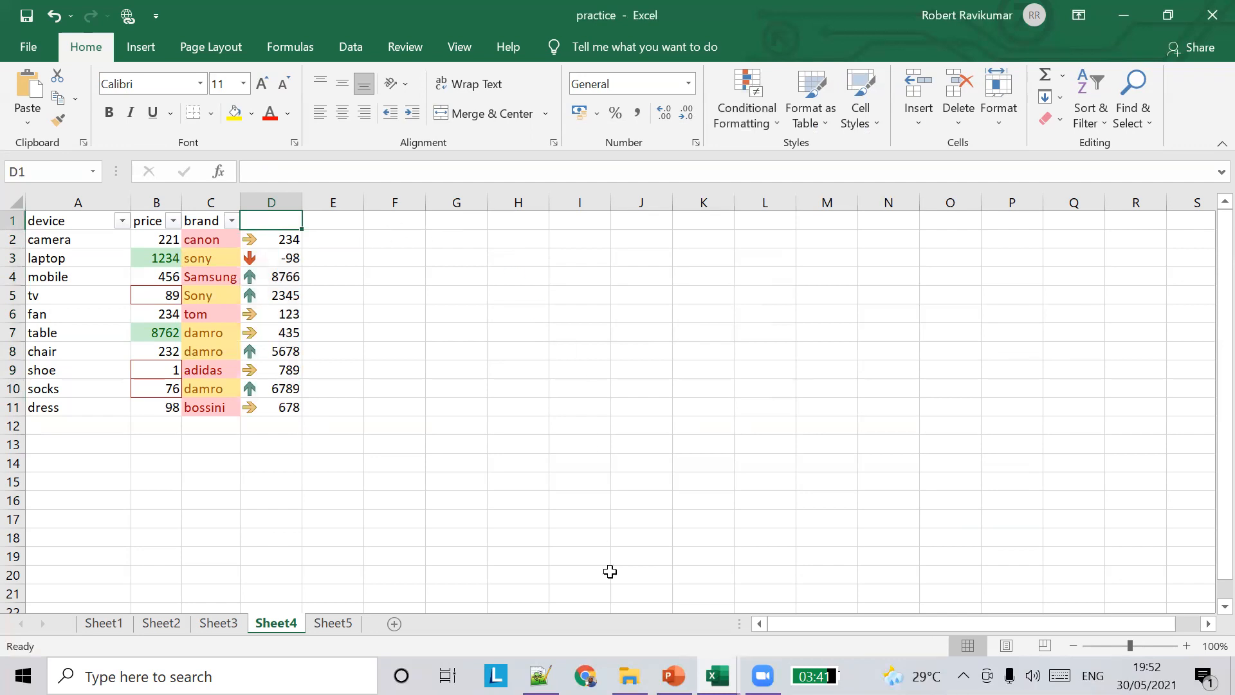
{"action": "left_click", "coordinate": [315, 625]}
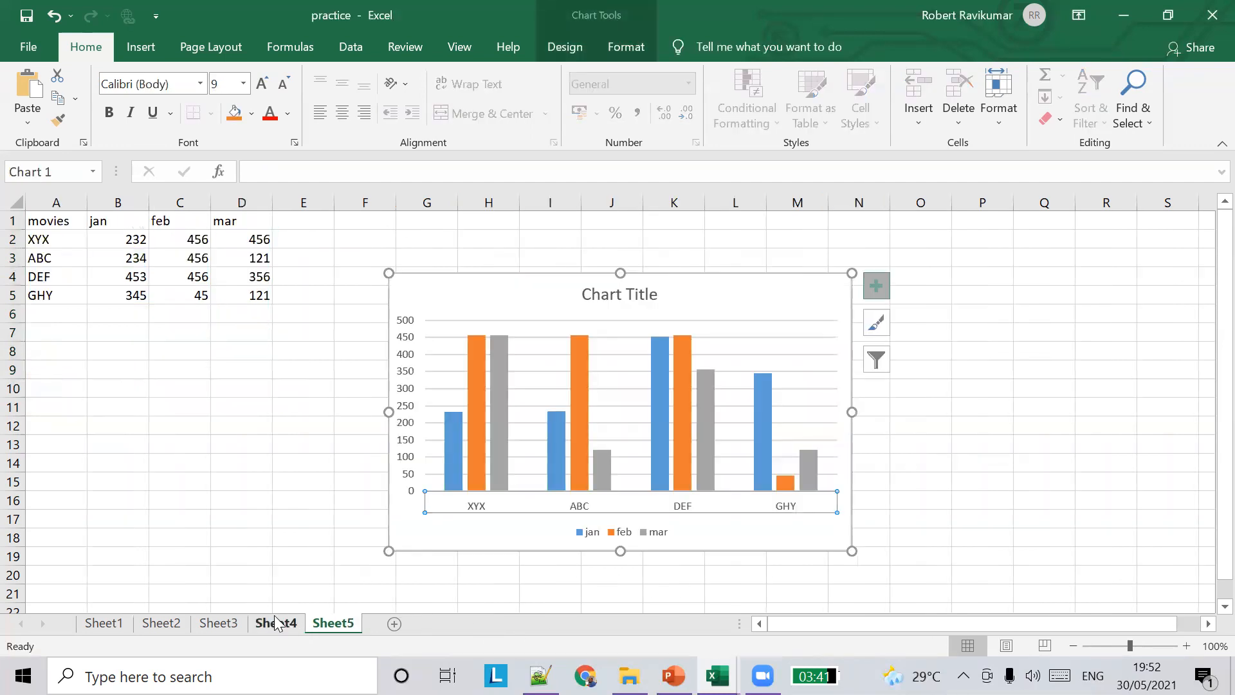
{"action": "left_click", "coordinate": [276, 623]}
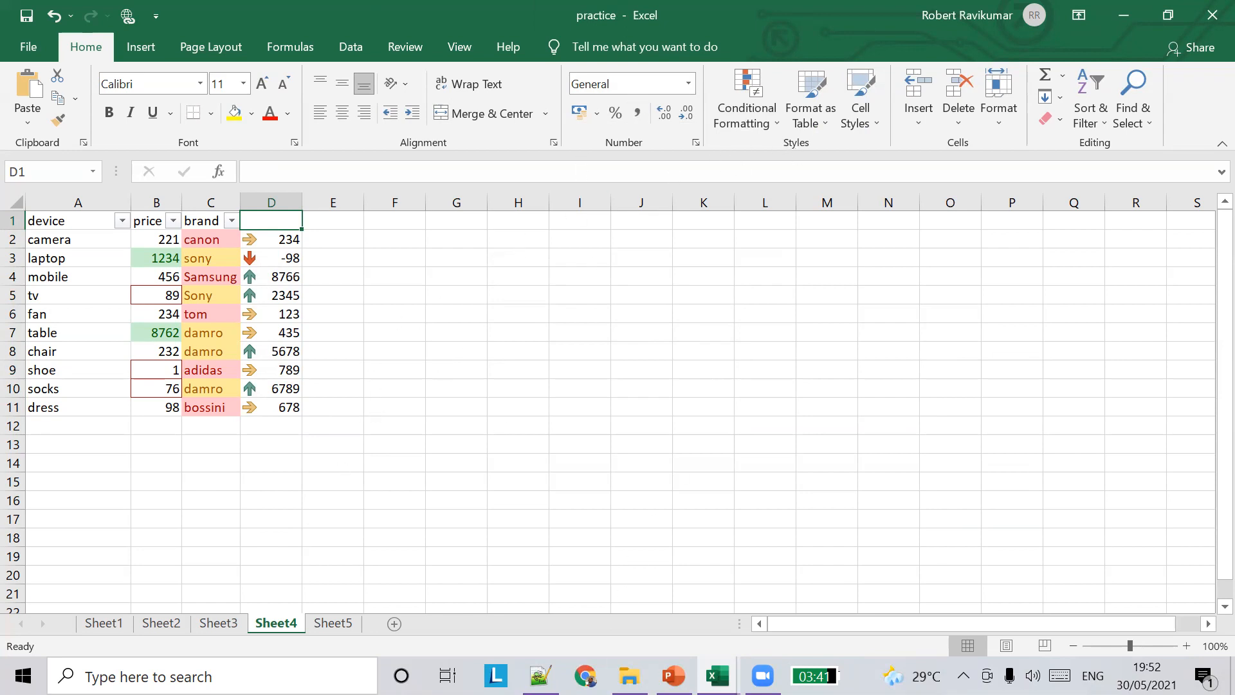
Step: Switch to the PowerPoint lesson and look over the slides on freezing rows and adding conditional formatting
{"action": "left_click", "coordinate": [673, 675]}
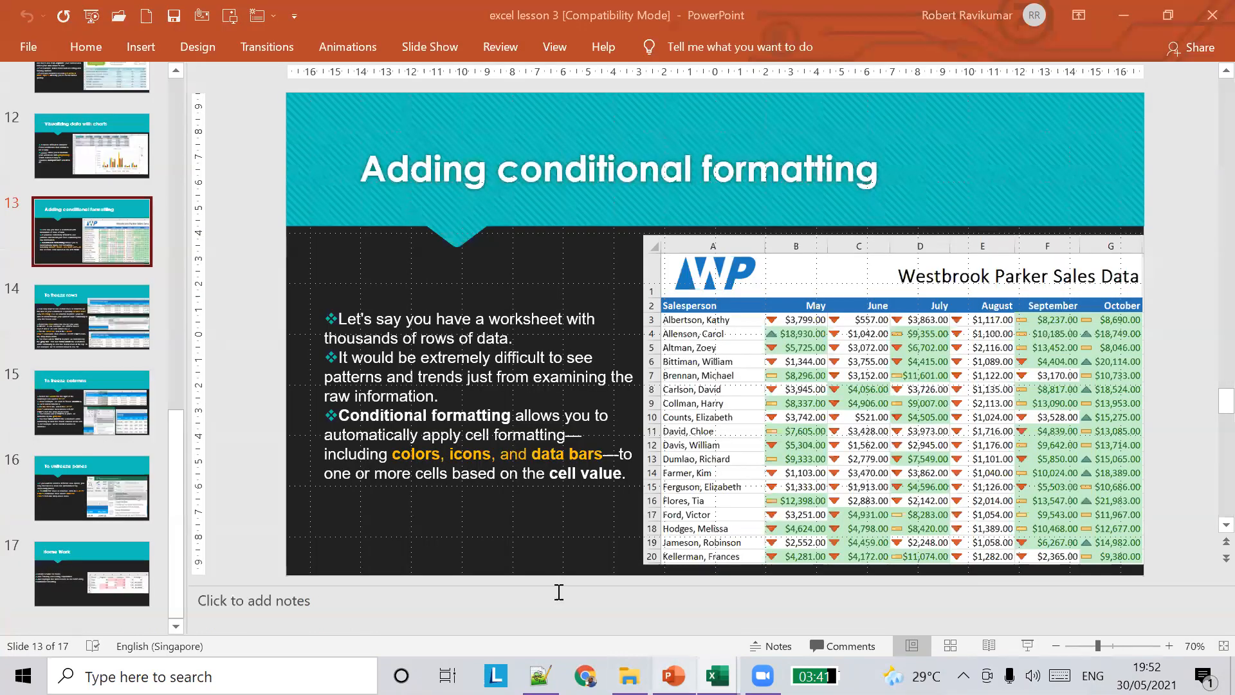
{"action": "left_click", "coordinate": [96, 310]}
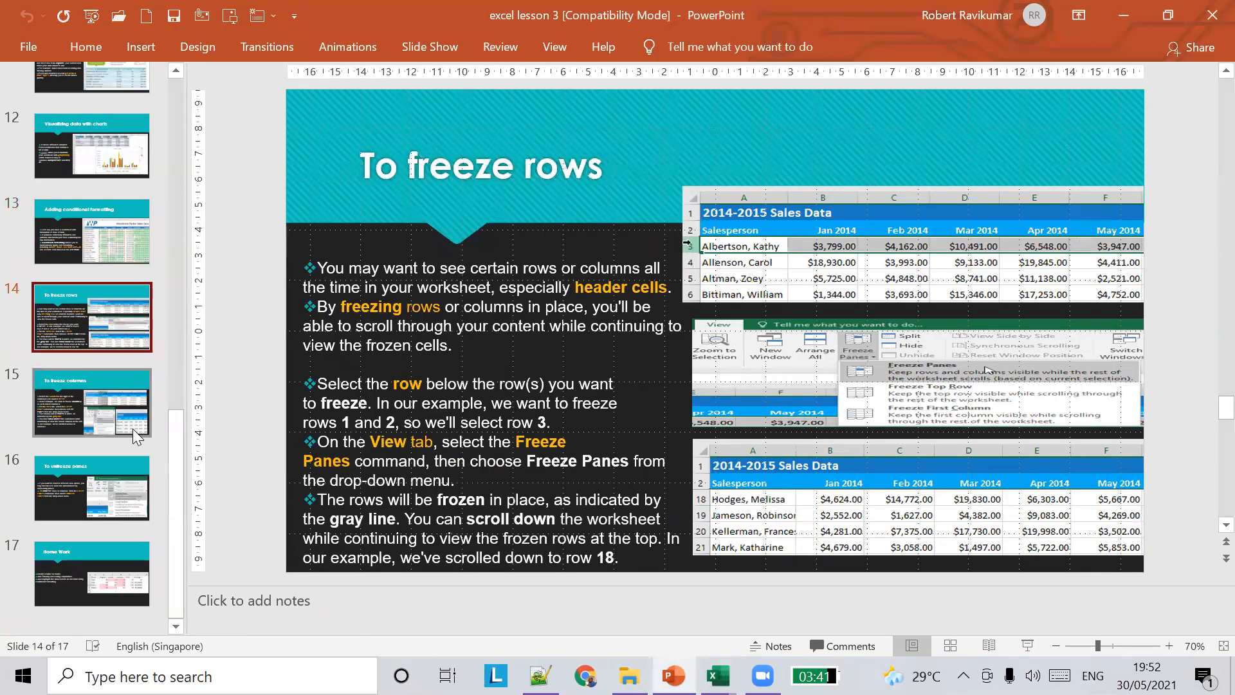
{"action": "scroll", "coordinate": [106, 399], "scroll_direction": "up", "scroll_amount": 2}
{"action": "left_click", "coordinate": [98, 328]}
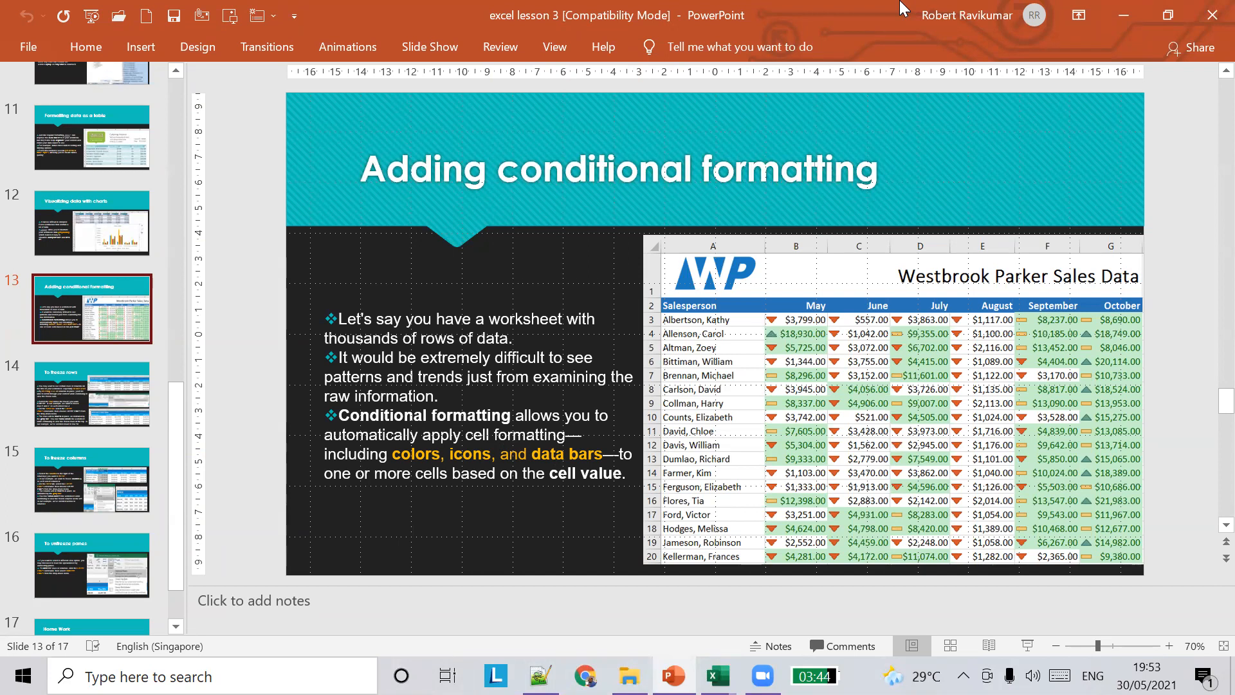
Step: Switch back to Excel and delete the icon set rule from cells D2:D11, applying the change
{"action": "key", "text": "alt+Tab"}
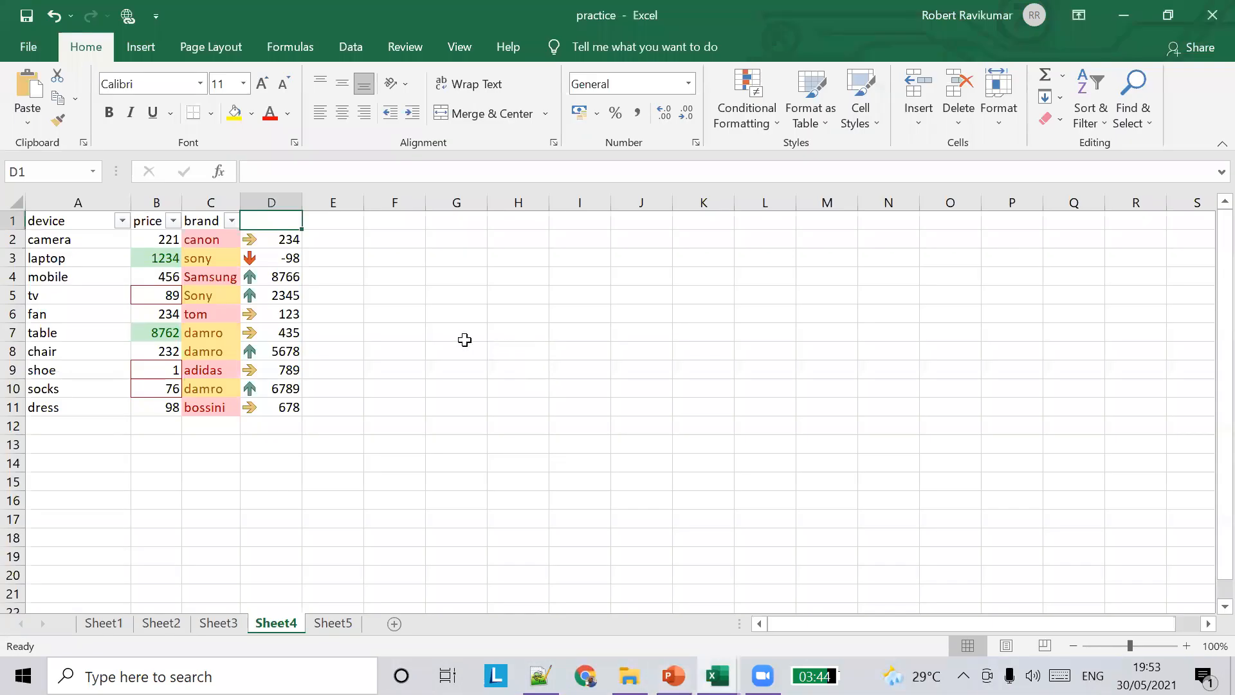
{"action": "left_click_drag", "start_coordinate": [281, 241], "coordinate": [281, 407]}
{"action": "right_click", "coordinate": [281, 401]}
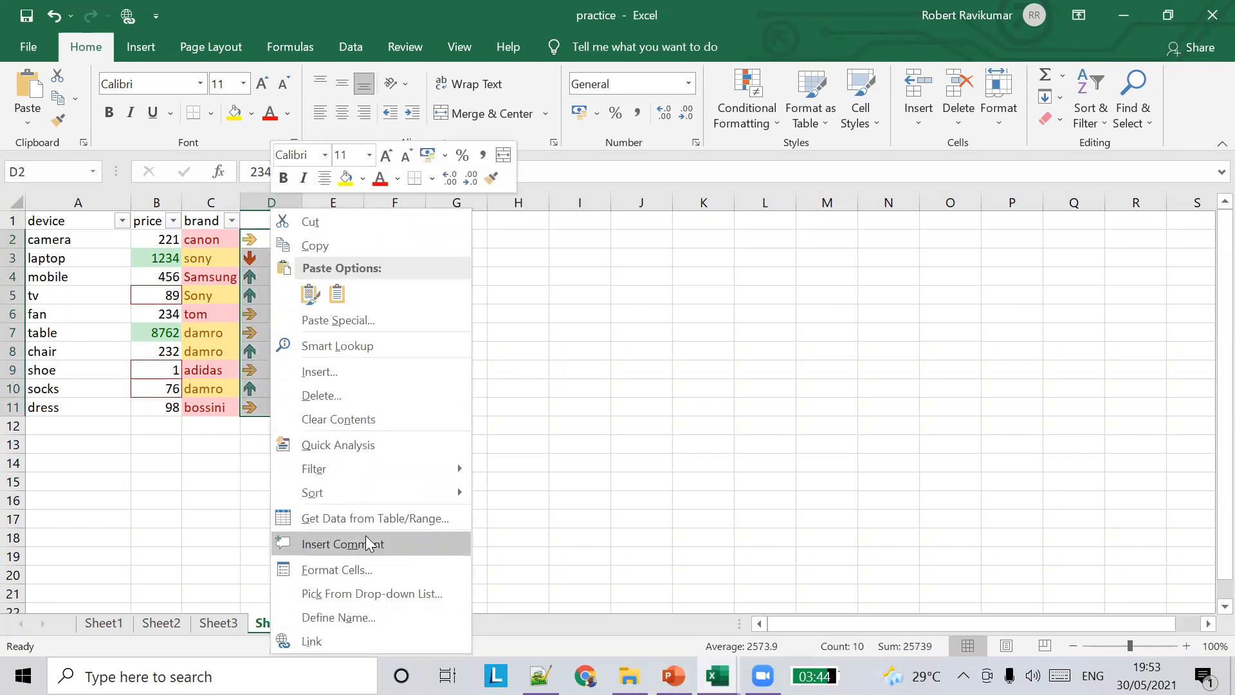
{"action": "left_click", "coordinate": [747, 103]}
{"action": "left_click", "coordinate": [747, 103]}
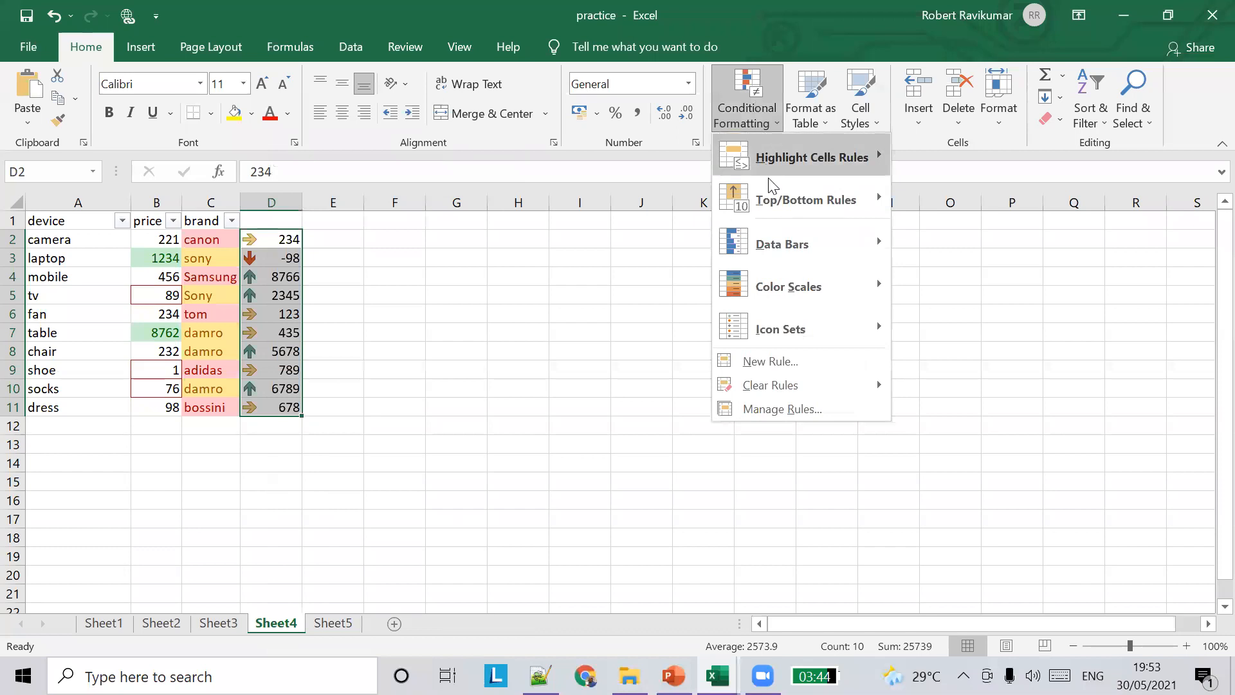
{"action": "left_click", "coordinate": [791, 416]}
{"action": "left_click", "coordinate": [607, 329]}
{"action": "left_click", "coordinate": [615, 281]}
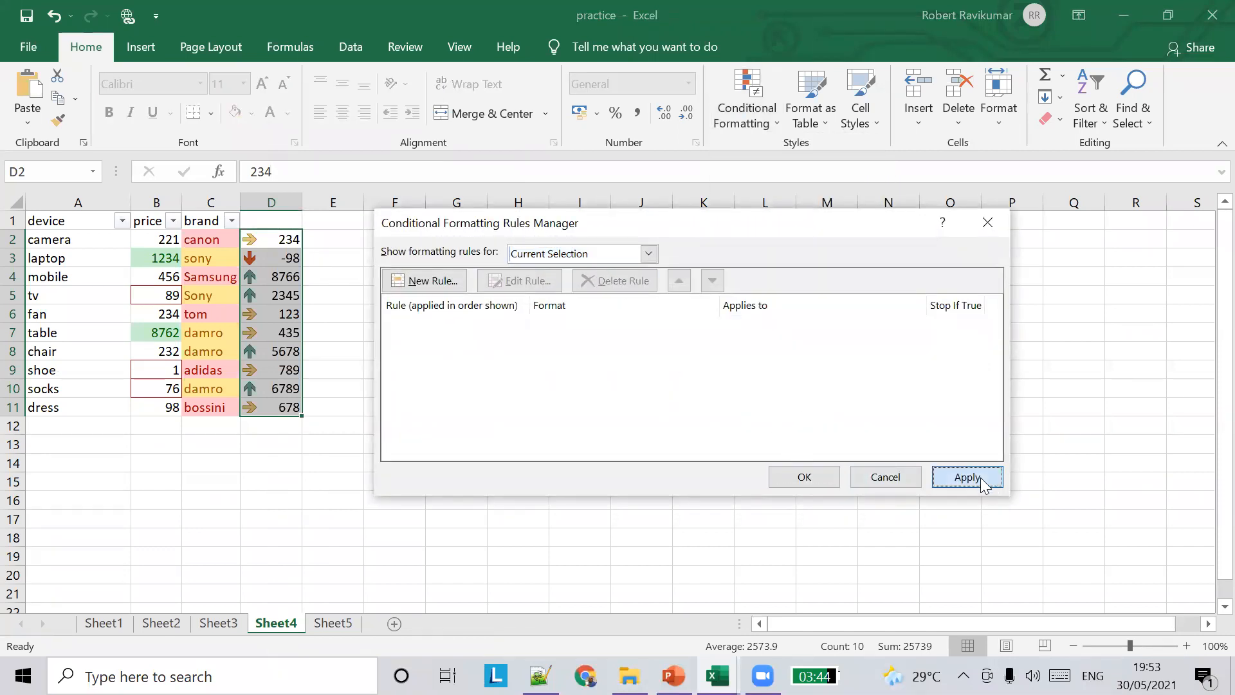
{"action": "left_click", "coordinate": [983, 484]}
{"action": "left_click", "coordinate": [805, 477]}
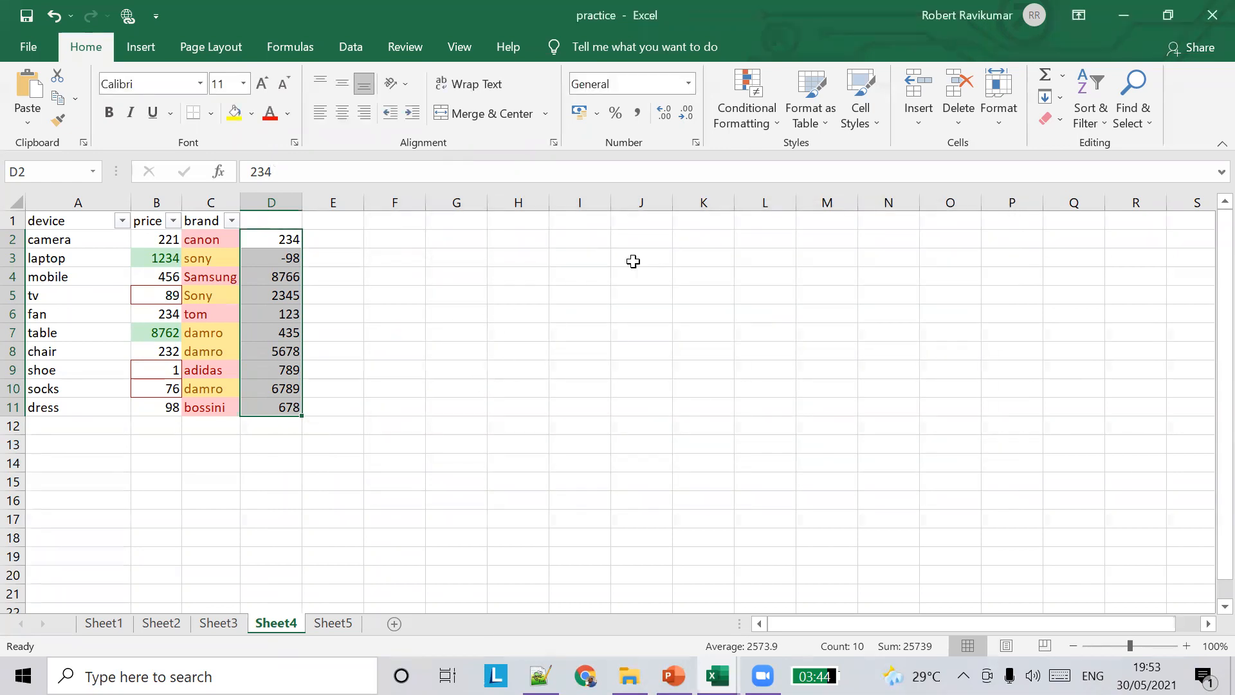
Step: Apply solid fill blue data bars to the numbers in D2:D11
{"action": "left_click", "coordinate": [760, 117]}
{"action": "mouse_move", "coordinate": [837, 231]}
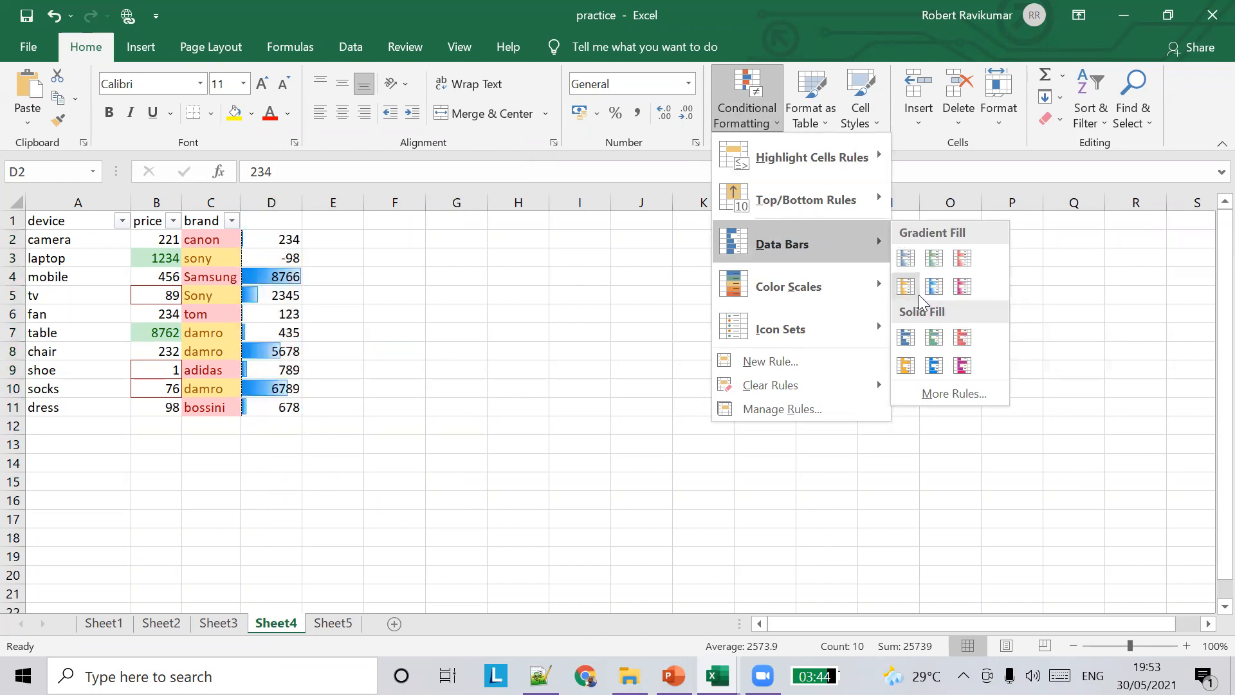
{"action": "left_click", "coordinate": [910, 336]}
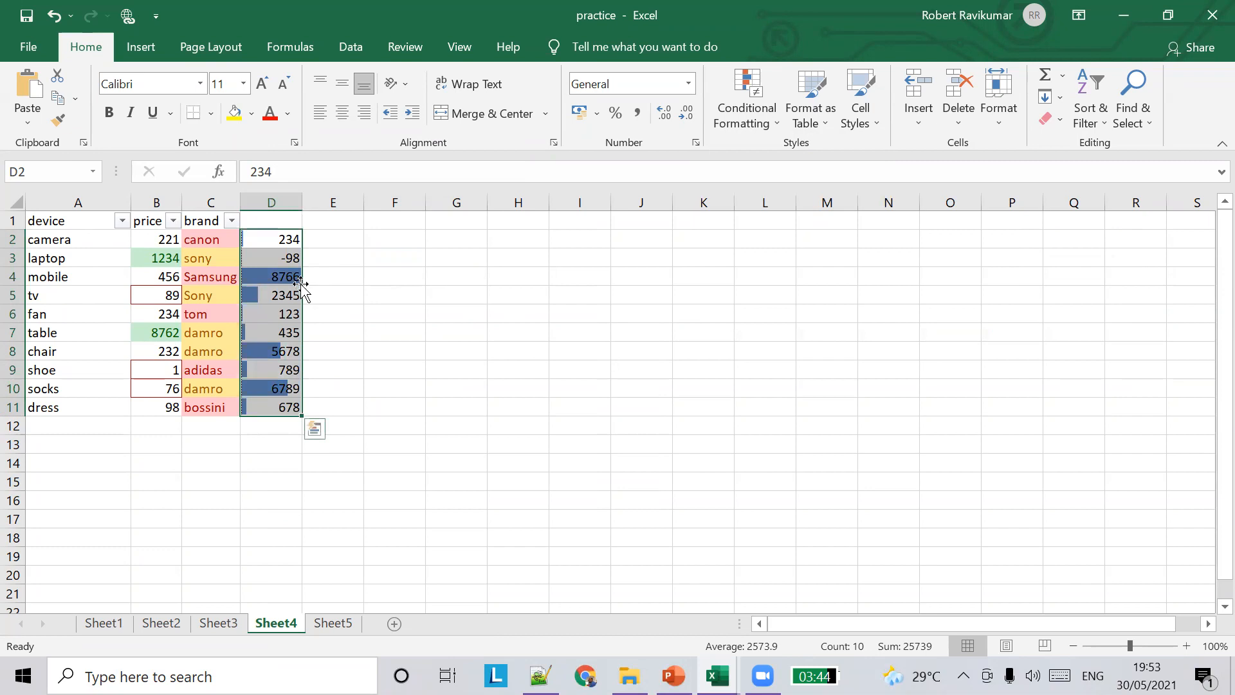
{"action": "left_click", "coordinate": [309, 279]}
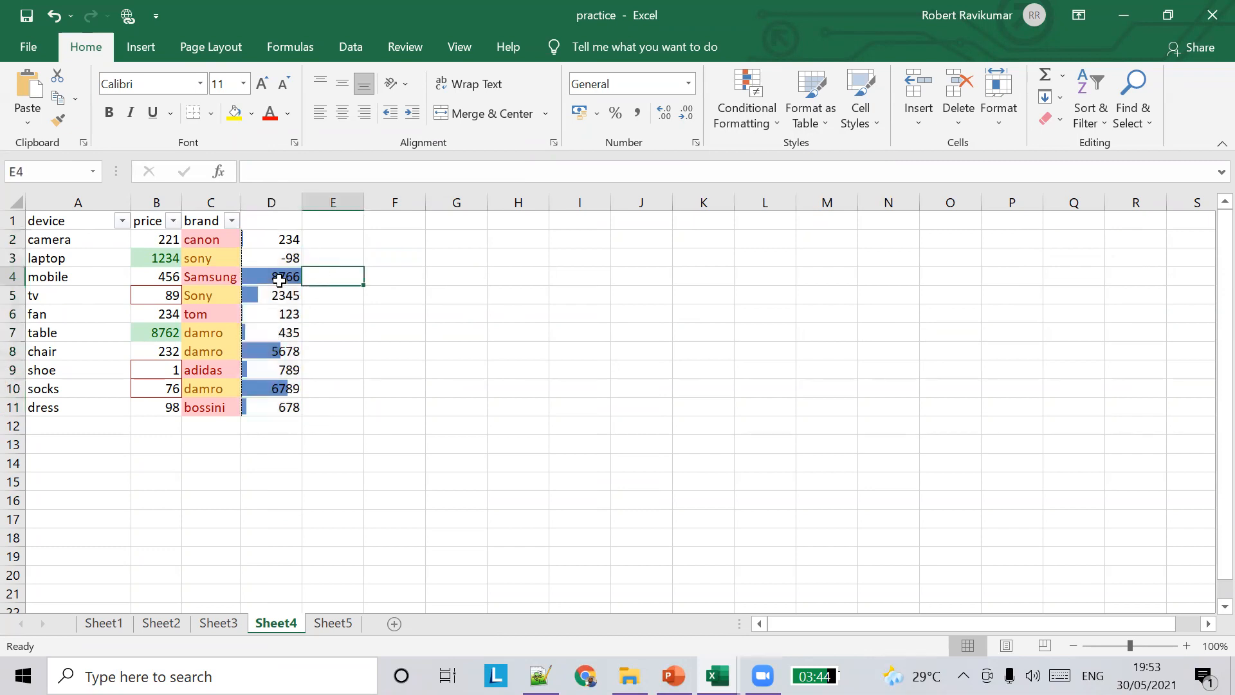
Step: Set the laptop row's value in D3 to 4000
{"action": "left_click", "coordinate": [283, 260]}
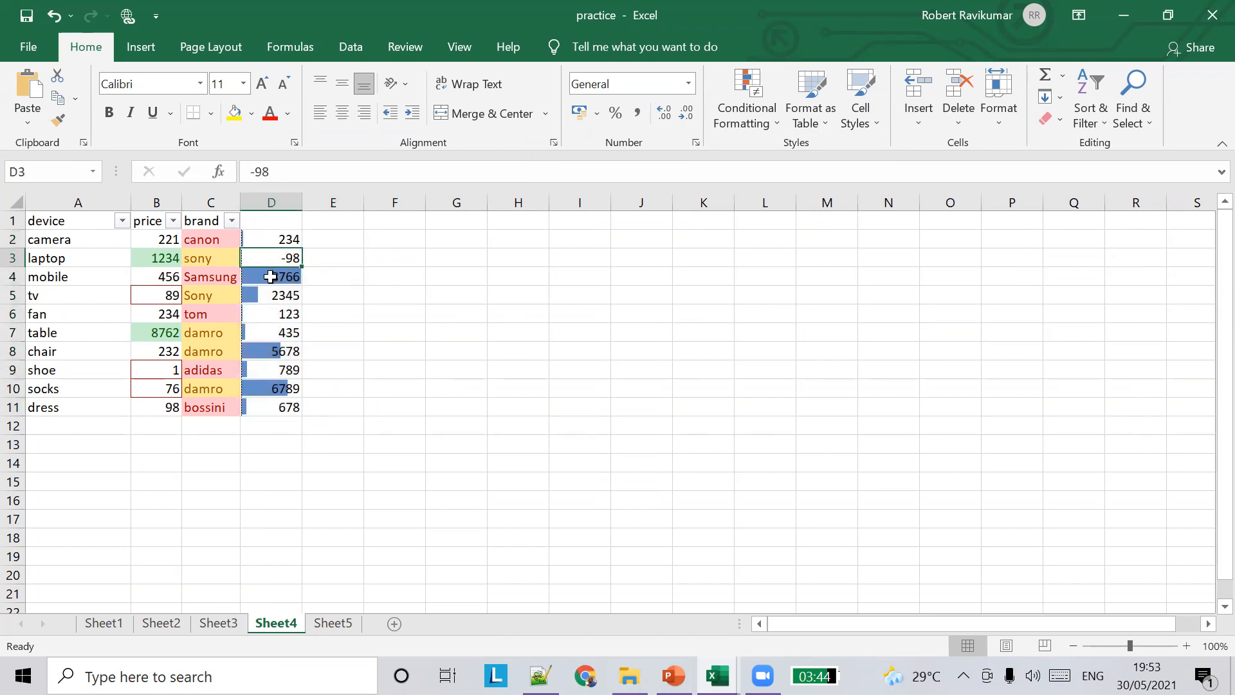
{"action": "type", "text": "4000"}
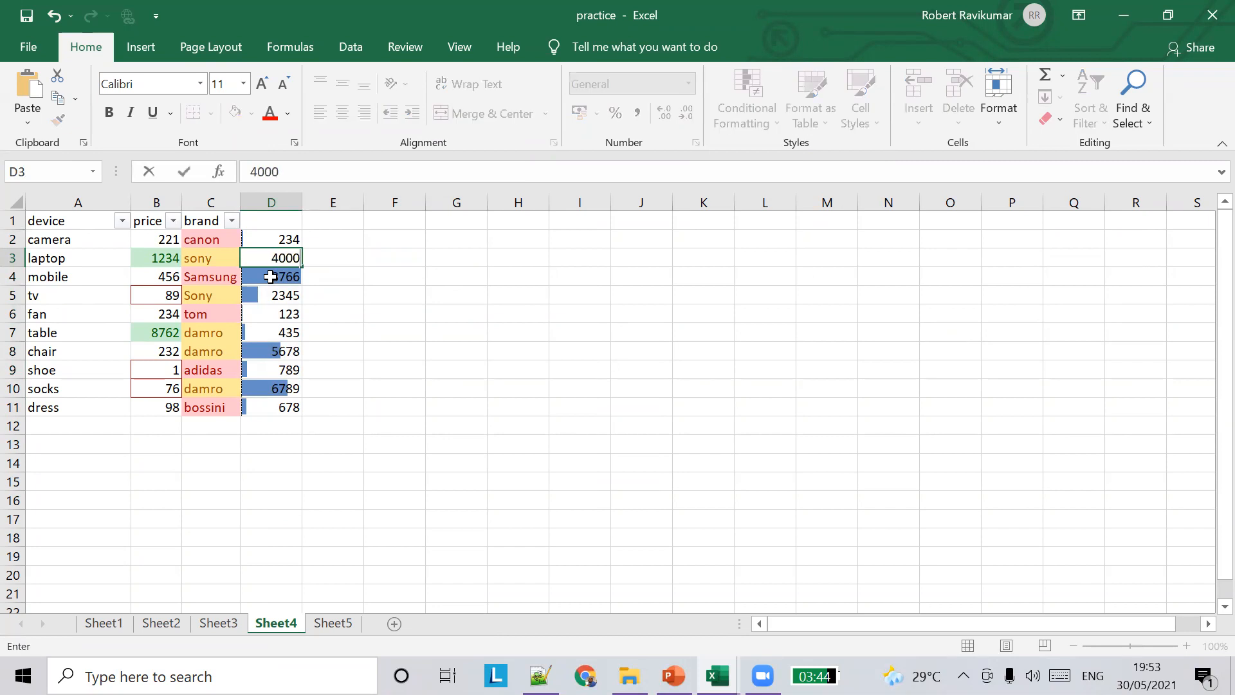
{"action": "key", "text": "Tab"}
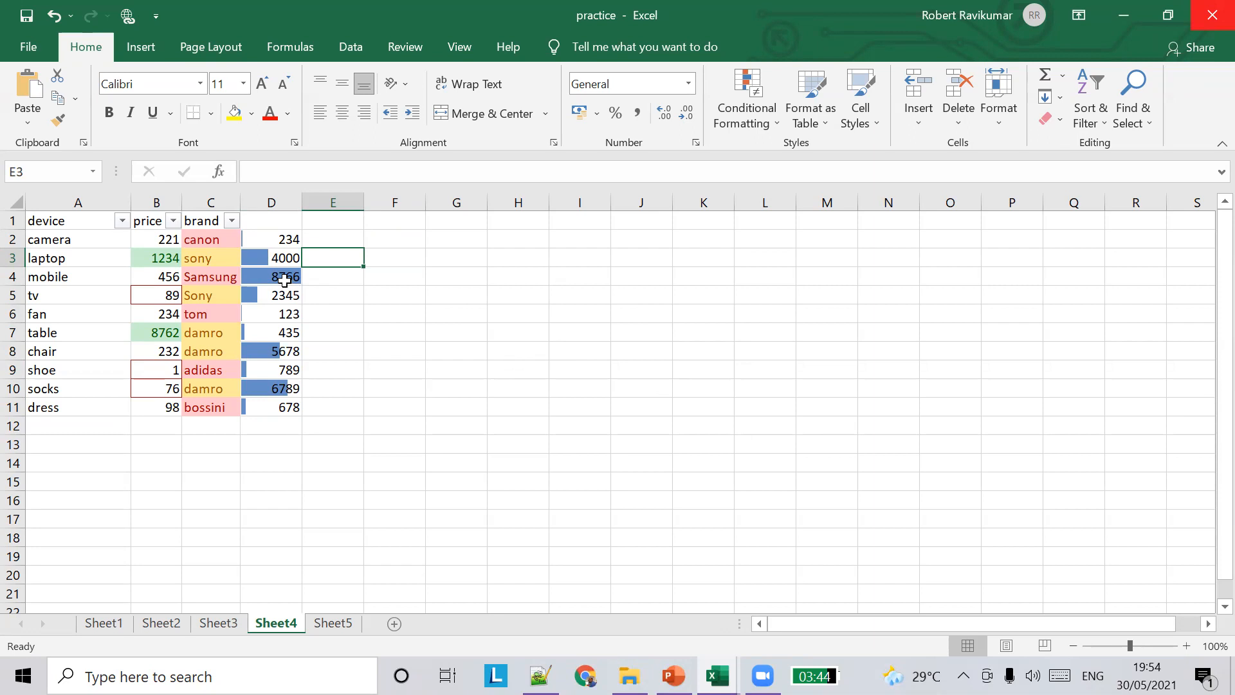
Step: Enter 4500 in cell E3, and set the laptop row's value in D3 to 4500 as well
{"action": "left_click", "coordinate": [285, 280]}
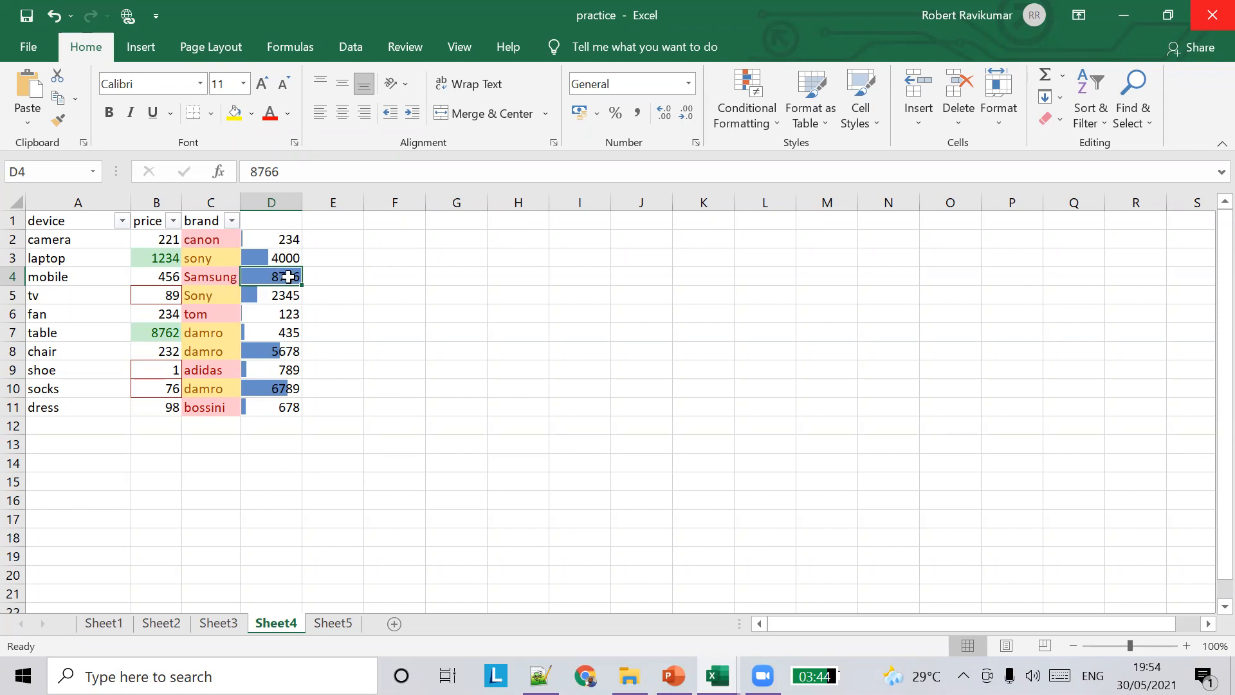
{"action": "left_click", "coordinate": [281, 256]}
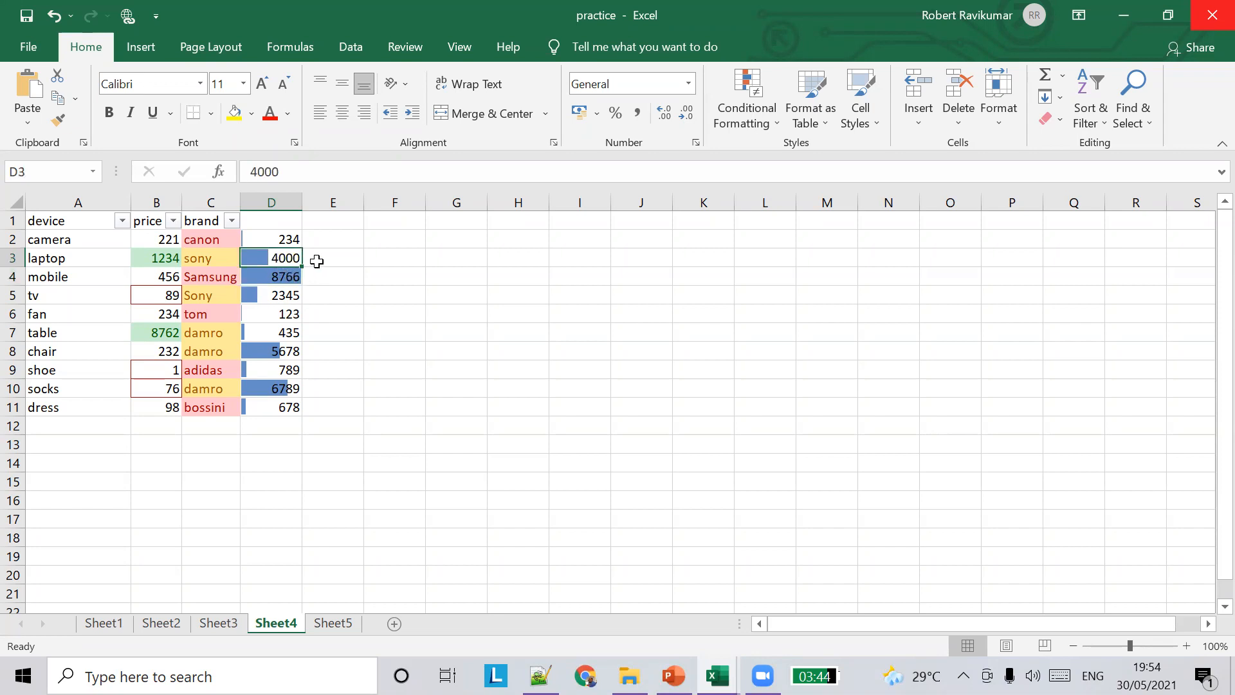
{"action": "left_click", "coordinate": [317, 261]}
{"action": "type", "text": "4500"}
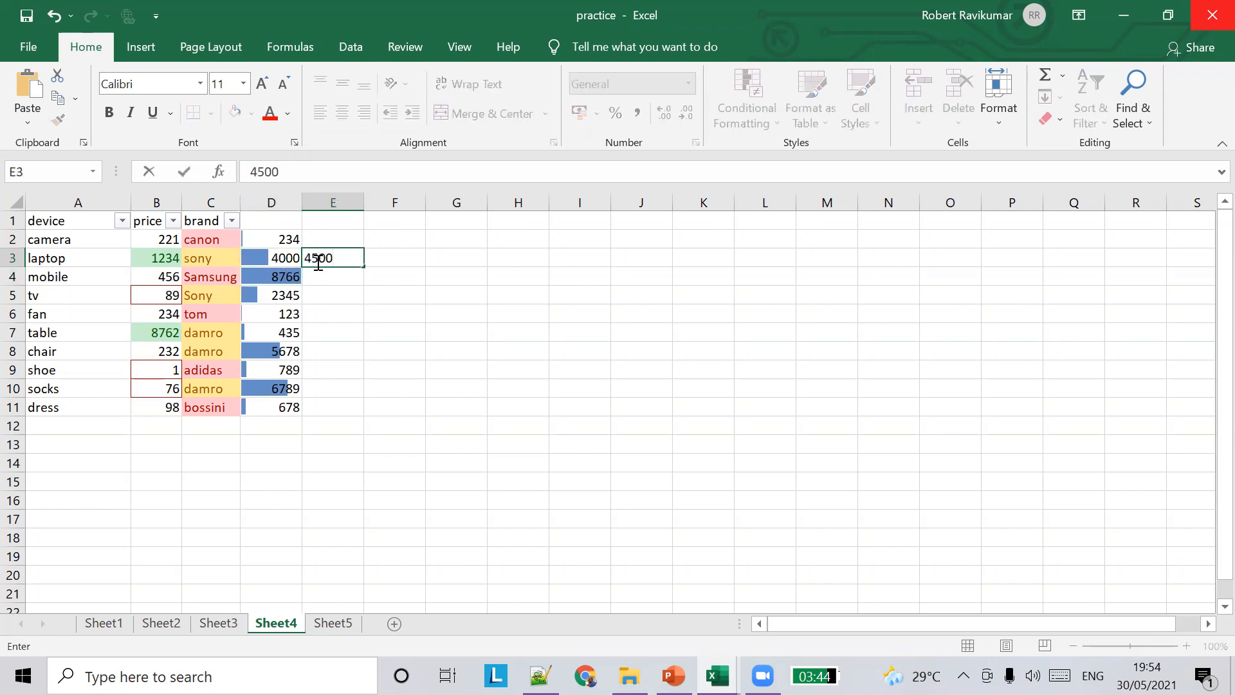
{"action": "key", "text": "Left"}
{"action": "type", "text": "4500"}
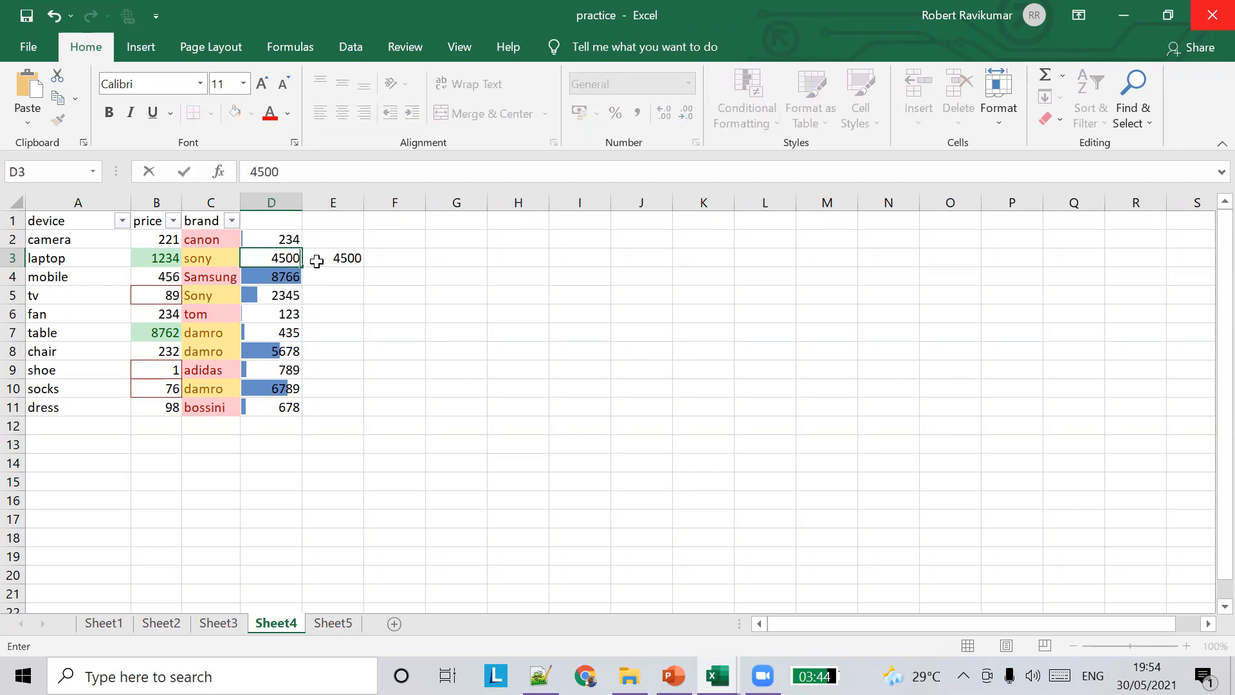
{"action": "left_click", "coordinate": [317, 261]}
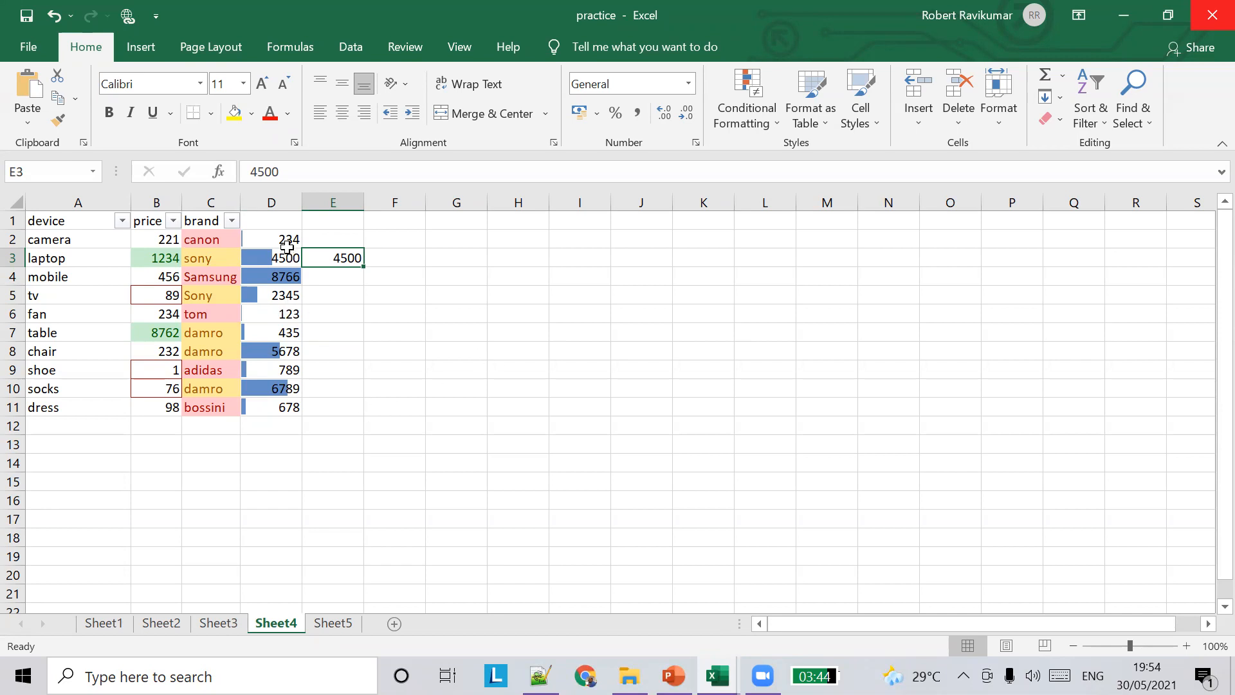
Step: Set the table row's value in D7 to 20000
{"action": "left_click", "coordinate": [284, 335]}
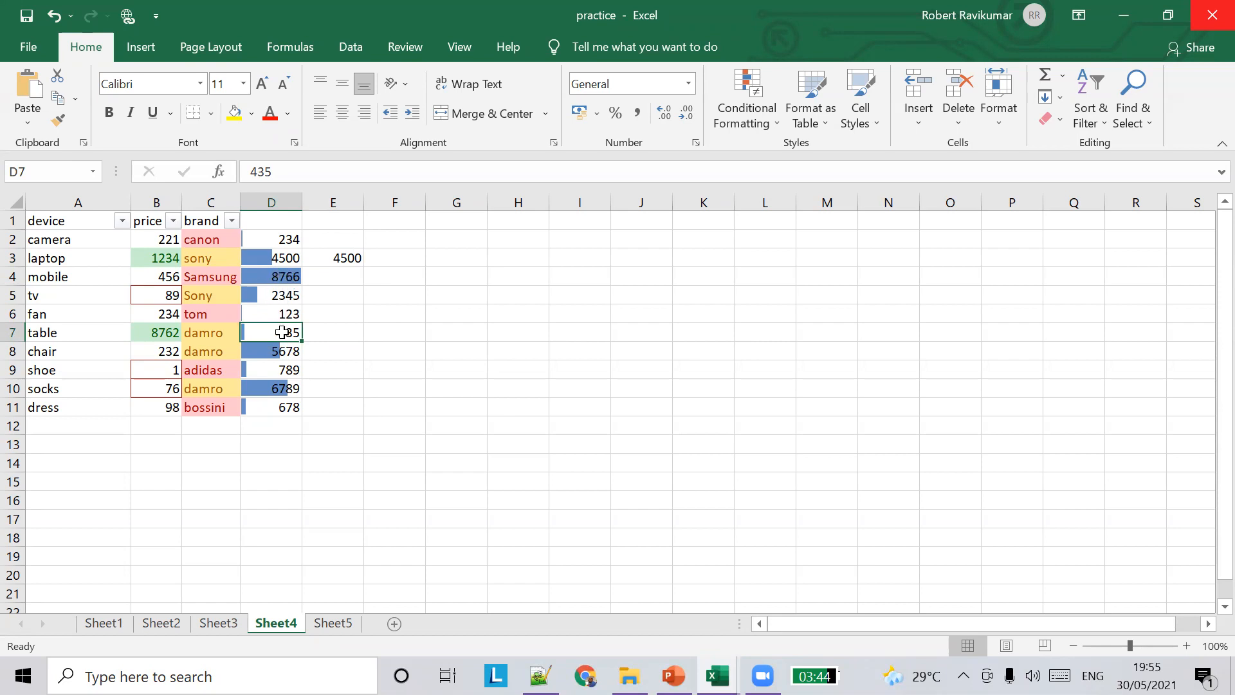
{"action": "type", "text": "2"}
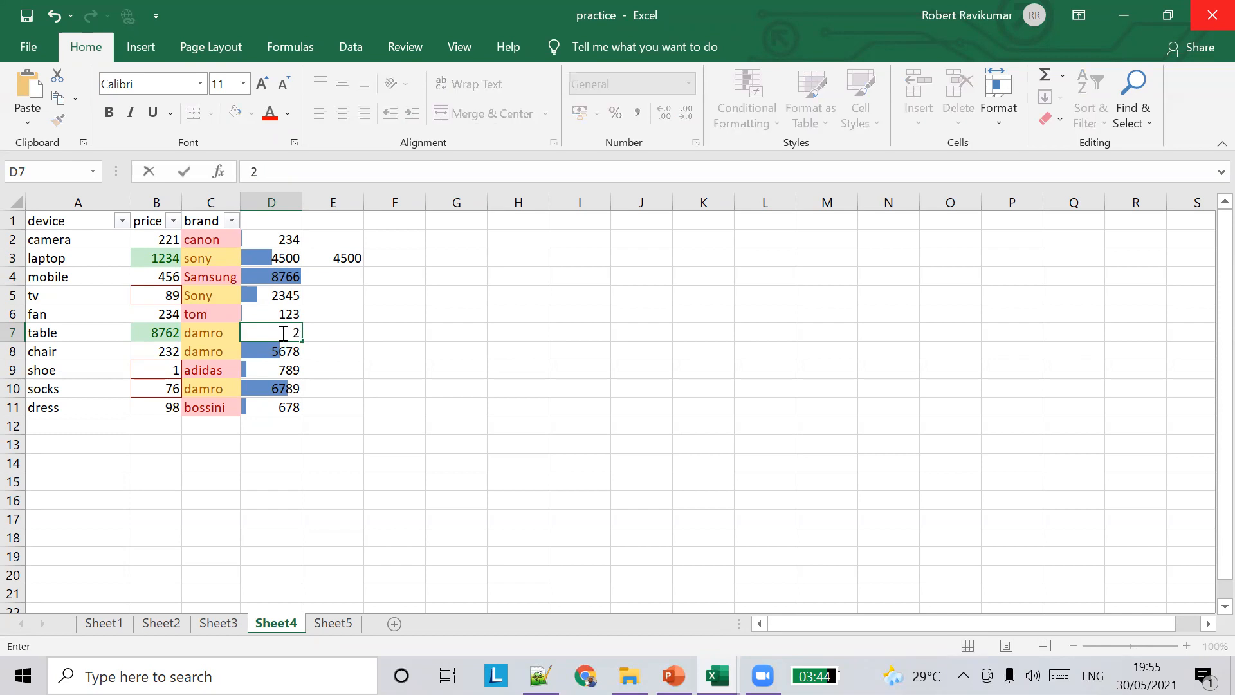
{"action": "type", "text": "0000"}
{"action": "left_click", "coordinate": [358, 332]}
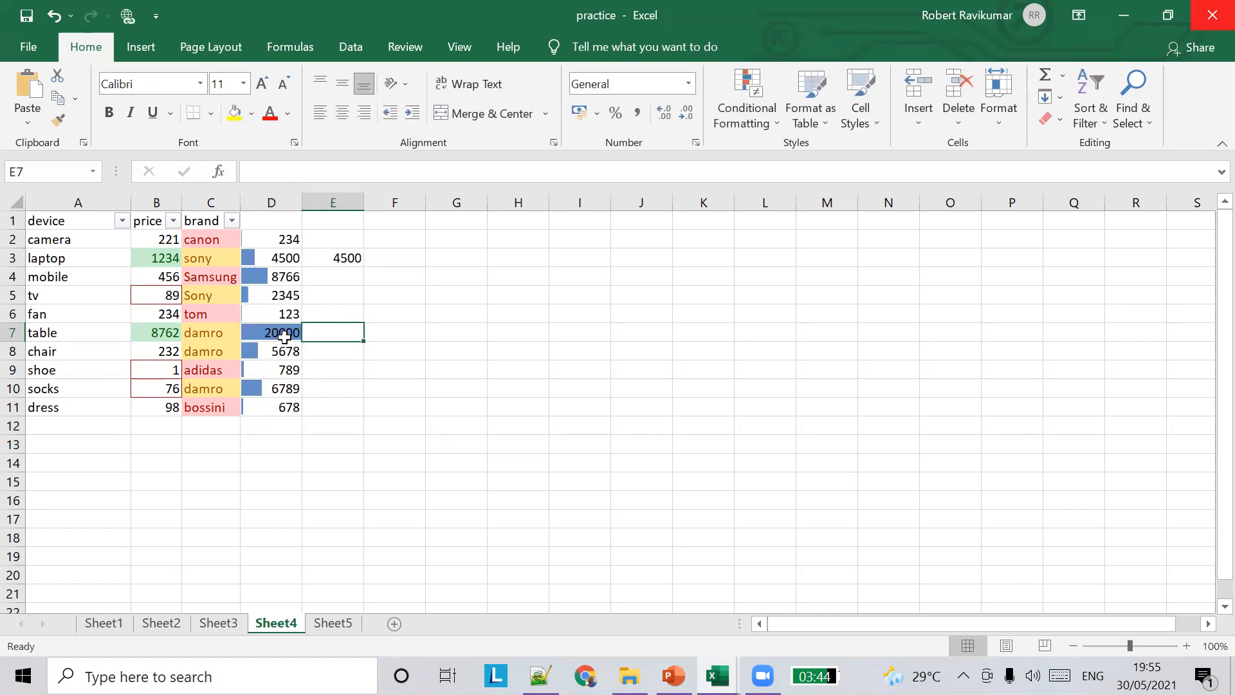
Step: Set the camera row's value in D2 to 0 and clear the stray entry from E3
{"action": "left_click", "coordinate": [290, 243]}
{"action": "type", "text": "0"}
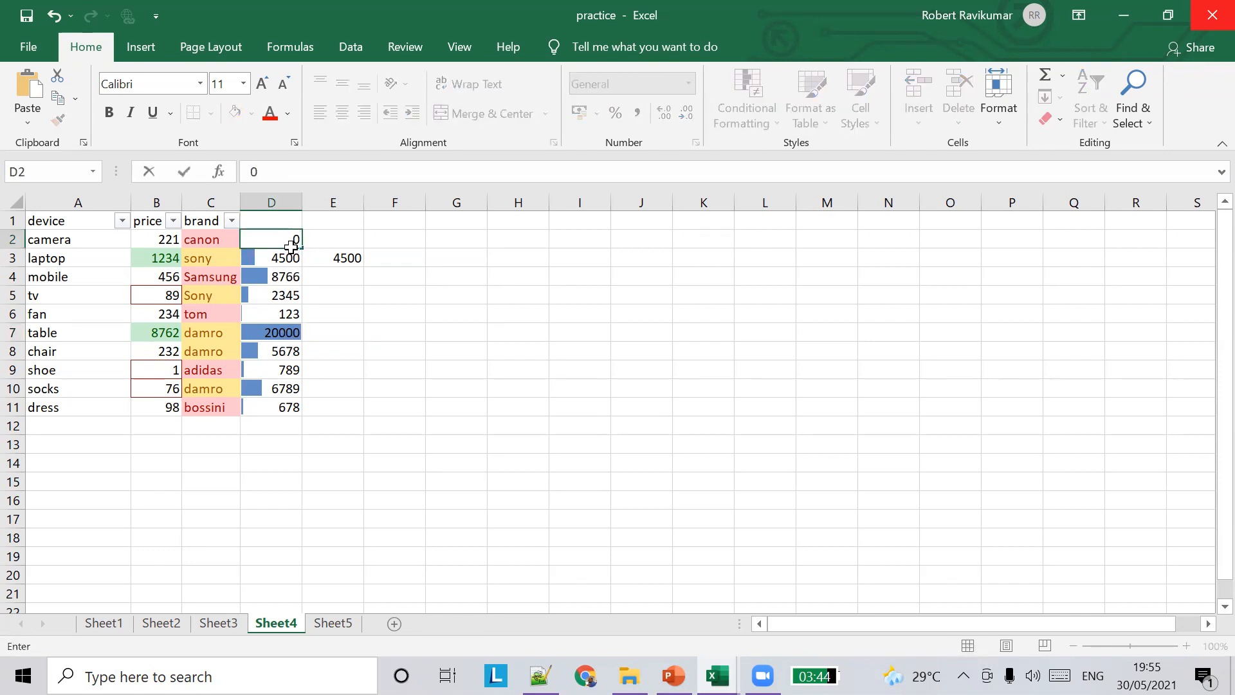
{"action": "key", "text": "Tab"}
{"action": "key", "text": "Tab"}
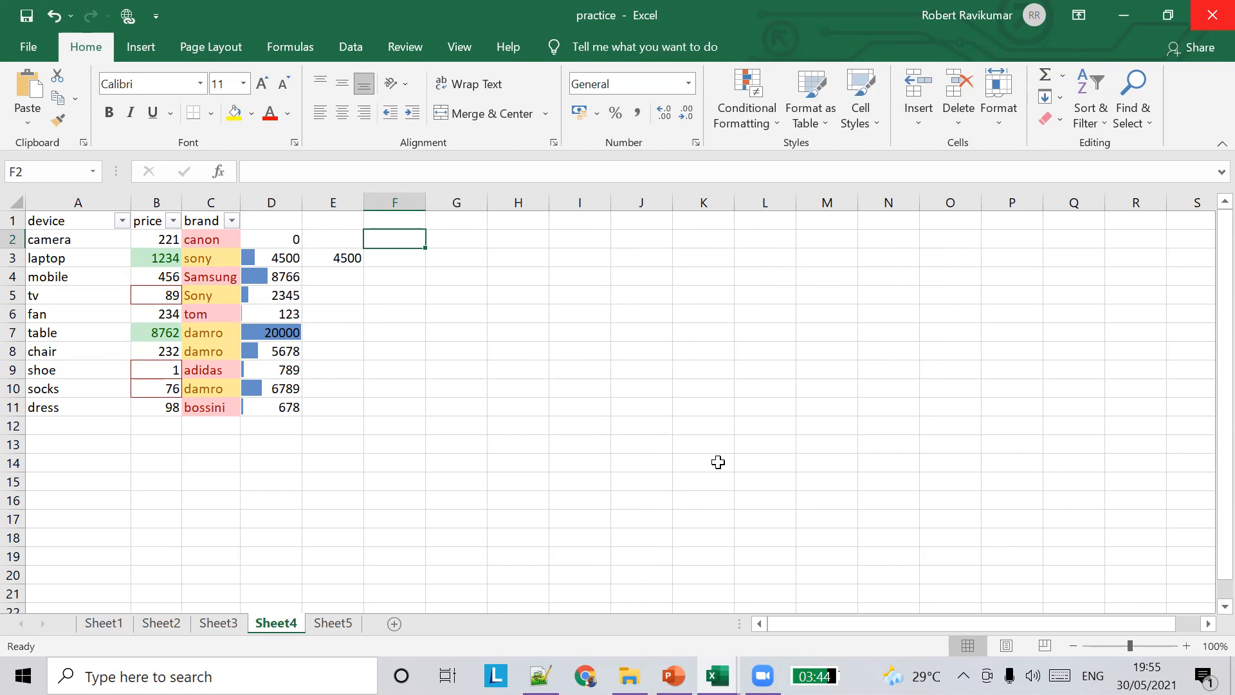
{"action": "left_click", "coordinate": [353, 259]}
{"action": "key", "text": "Delete"}
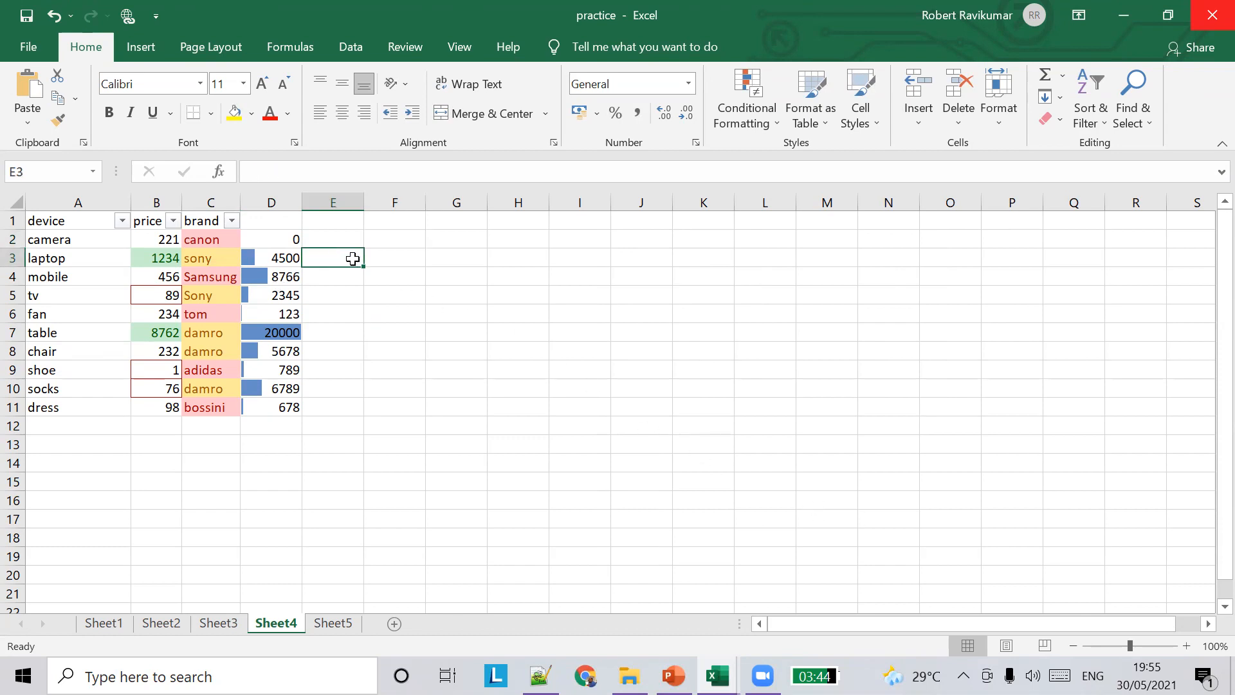
Step: Check the conditional formatting rules for the current selection in the Rules Manager, and close it without changes
{"action": "left_click", "coordinate": [772, 129]}
{"action": "left_click", "coordinate": [790, 408]}
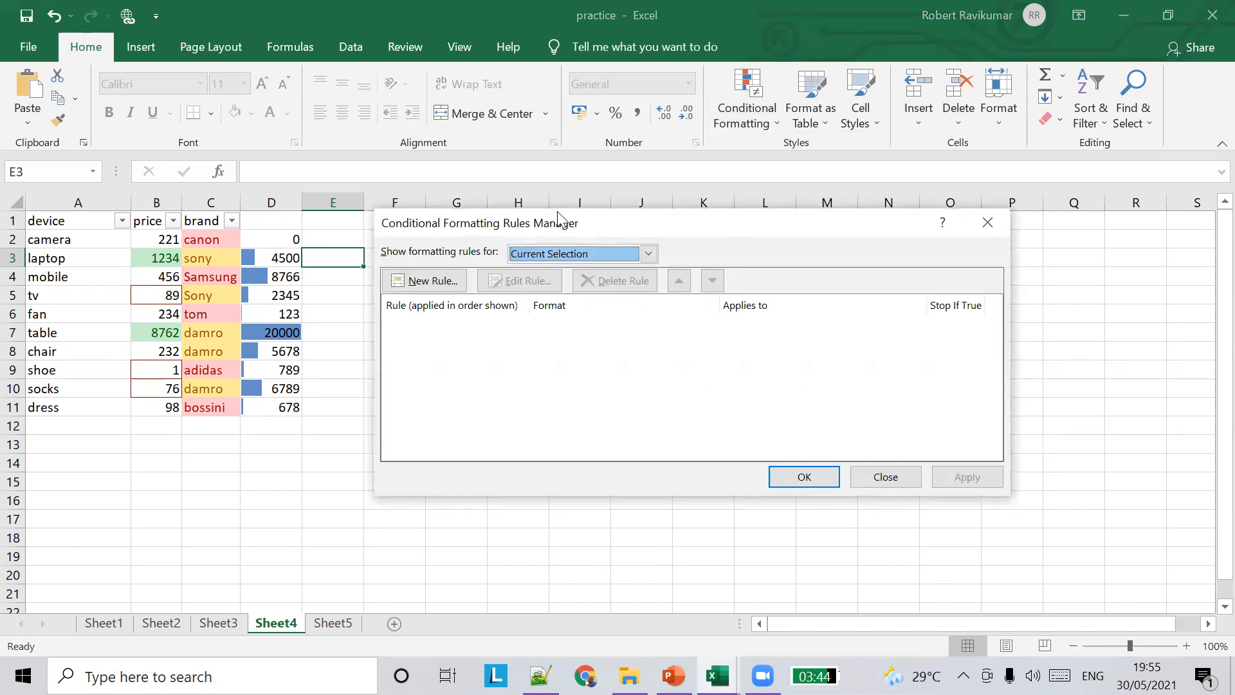
{"action": "left_click_drag", "start_coordinate": [645, 217], "coordinate": [465, 169]}
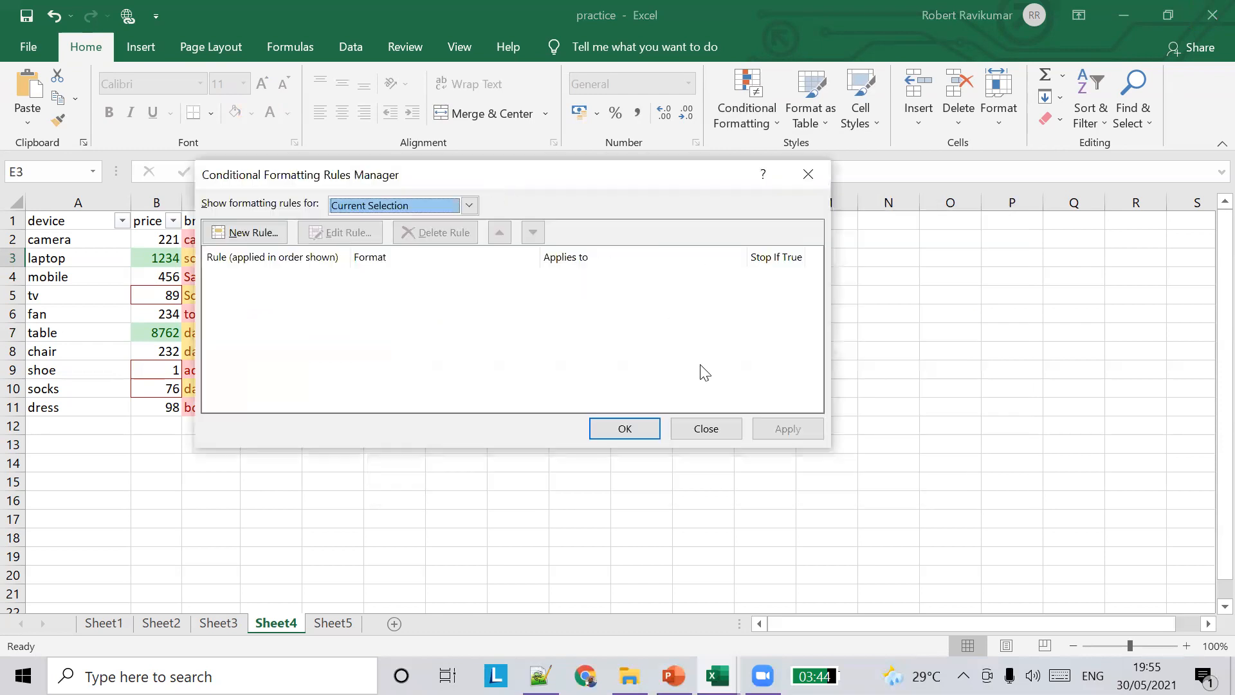
{"action": "left_click", "coordinate": [721, 428]}
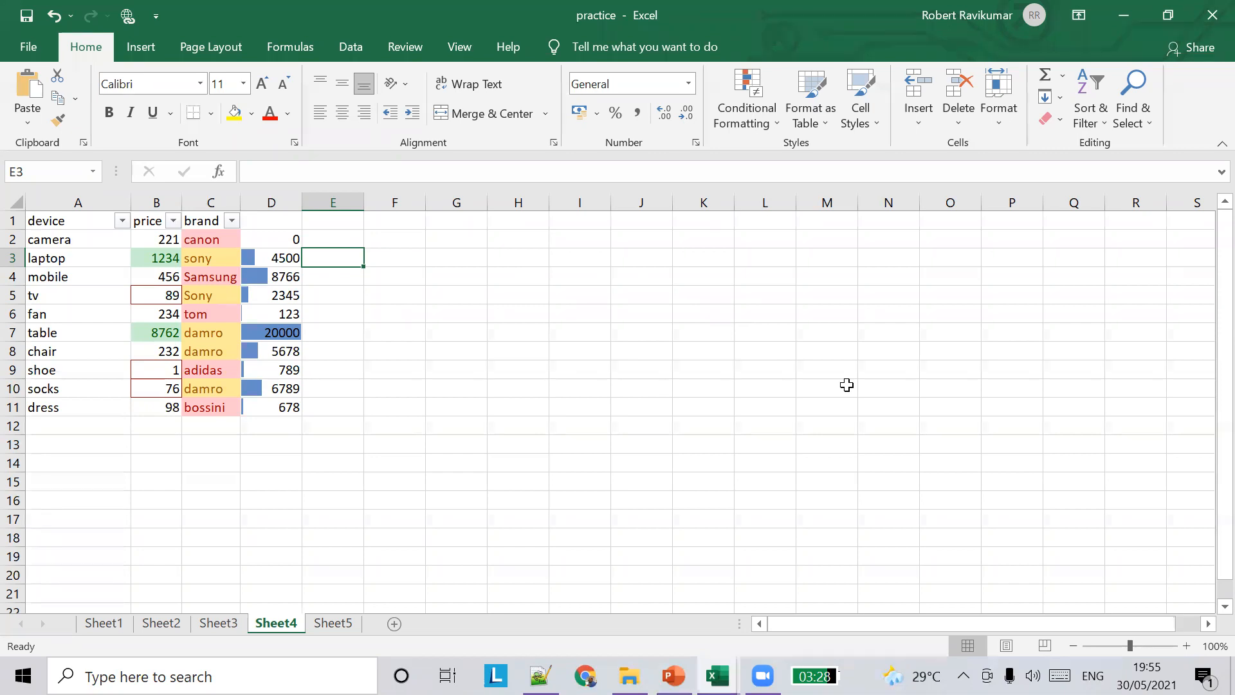
Step: Look over the available conditional formatting icon sets without applying one
{"action": "left_click", "coordinate": [754, 122]}
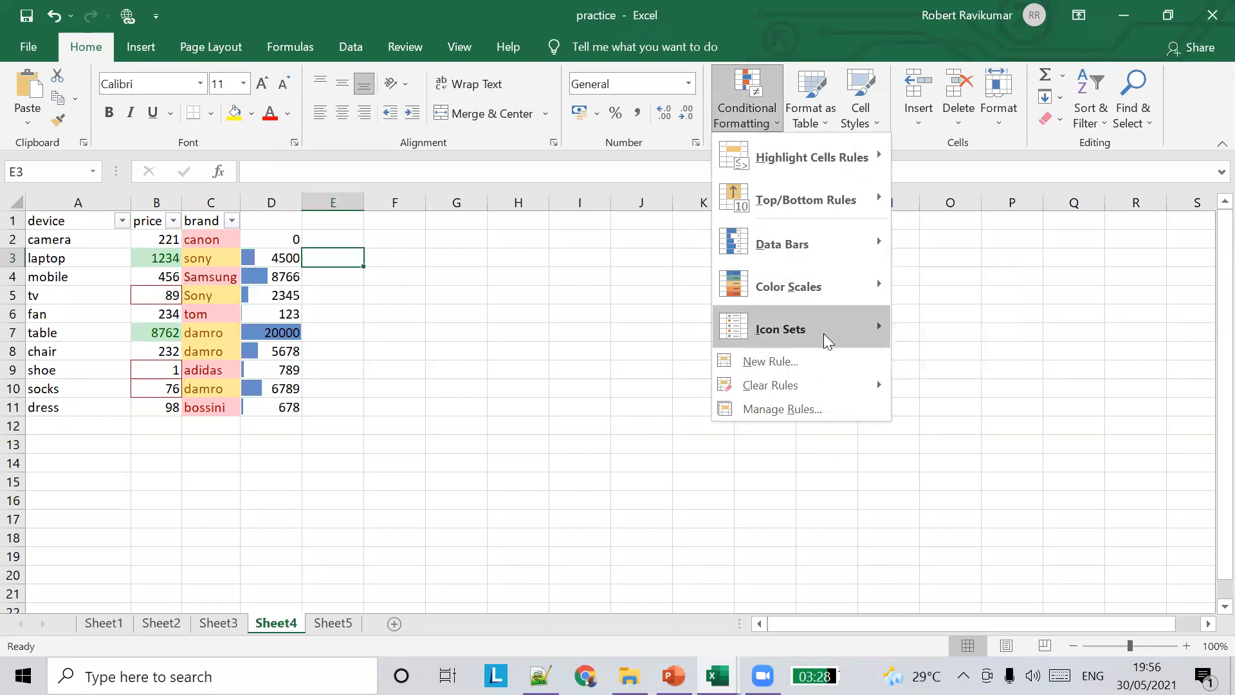
{"action": "mouse_move", "coordinate": [821, 341]}
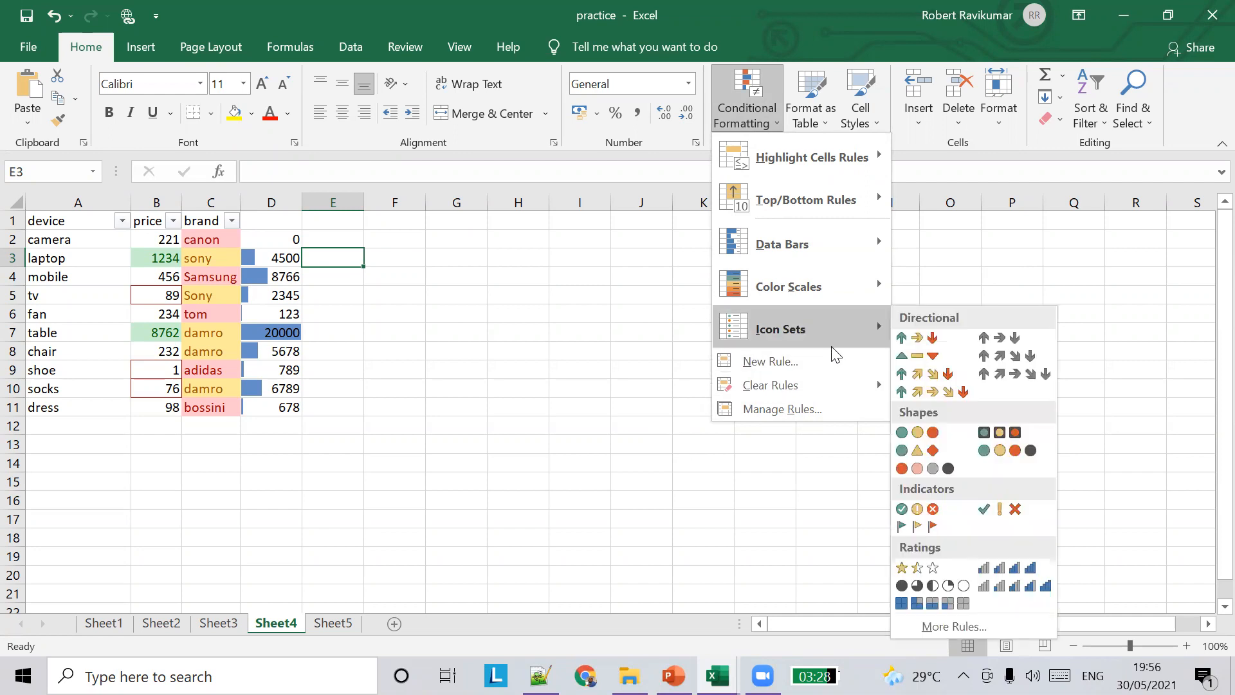
{"action": "left_click", "coordinate": [631, 320]}
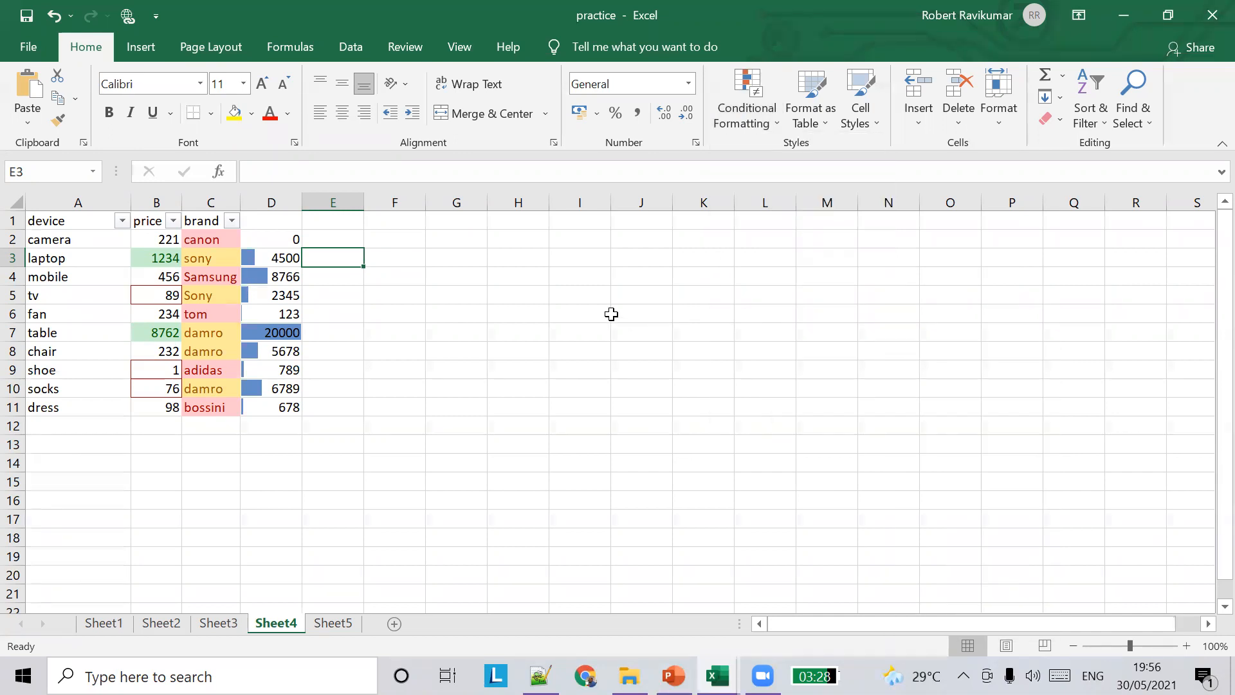
Step: Switch to the PowerPoint lesson and show the "To freeze rows" slide
{"action": "left_click", "coordinate": [718, 675]}
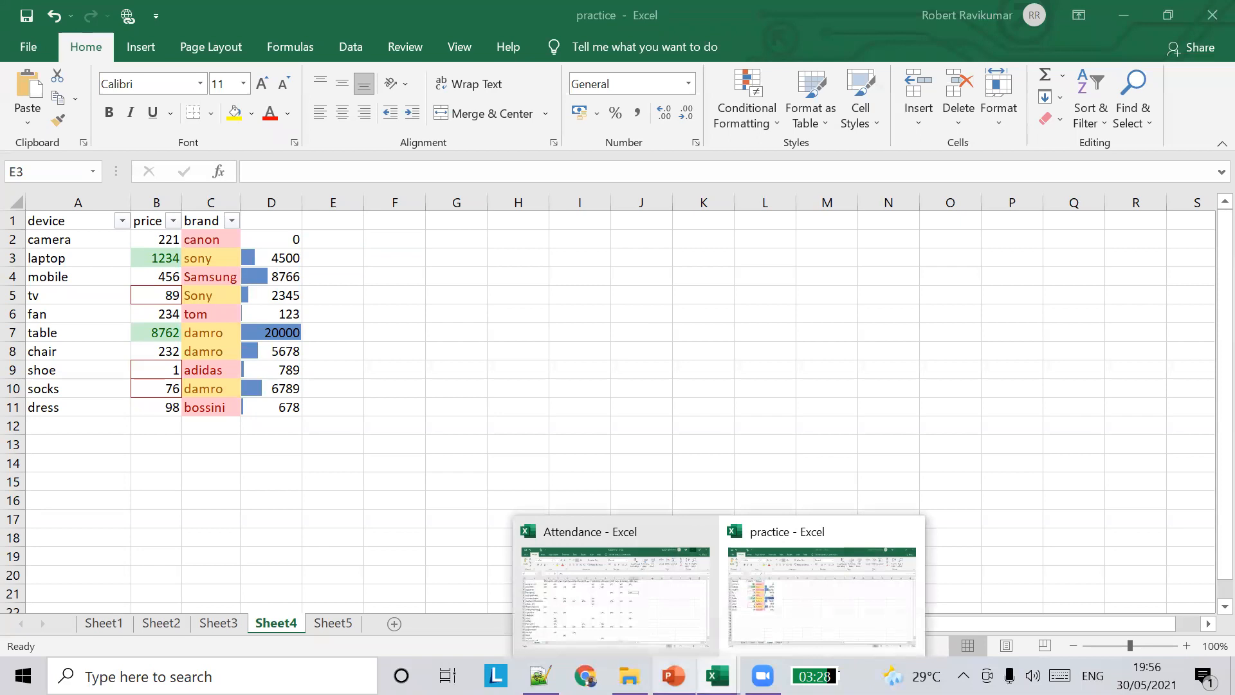
{"action": "left_click", "coordinate": [673, 675]}
{"action": "left_click", "coordinate": [126, 390]}
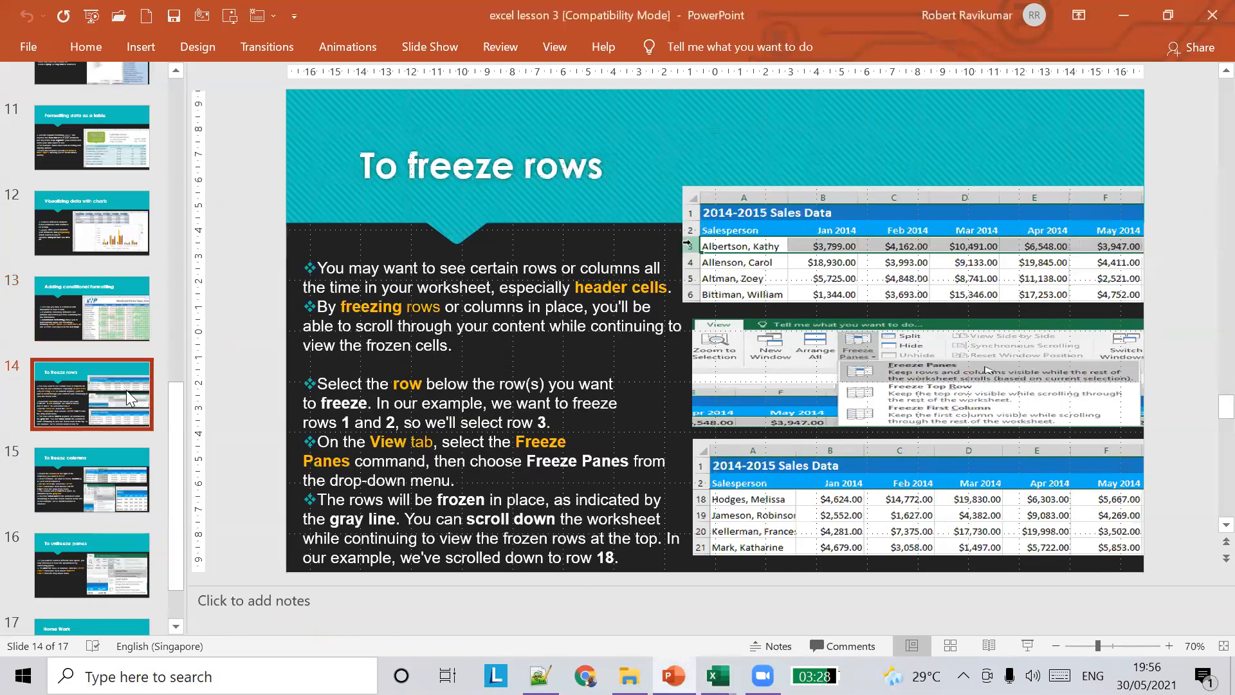
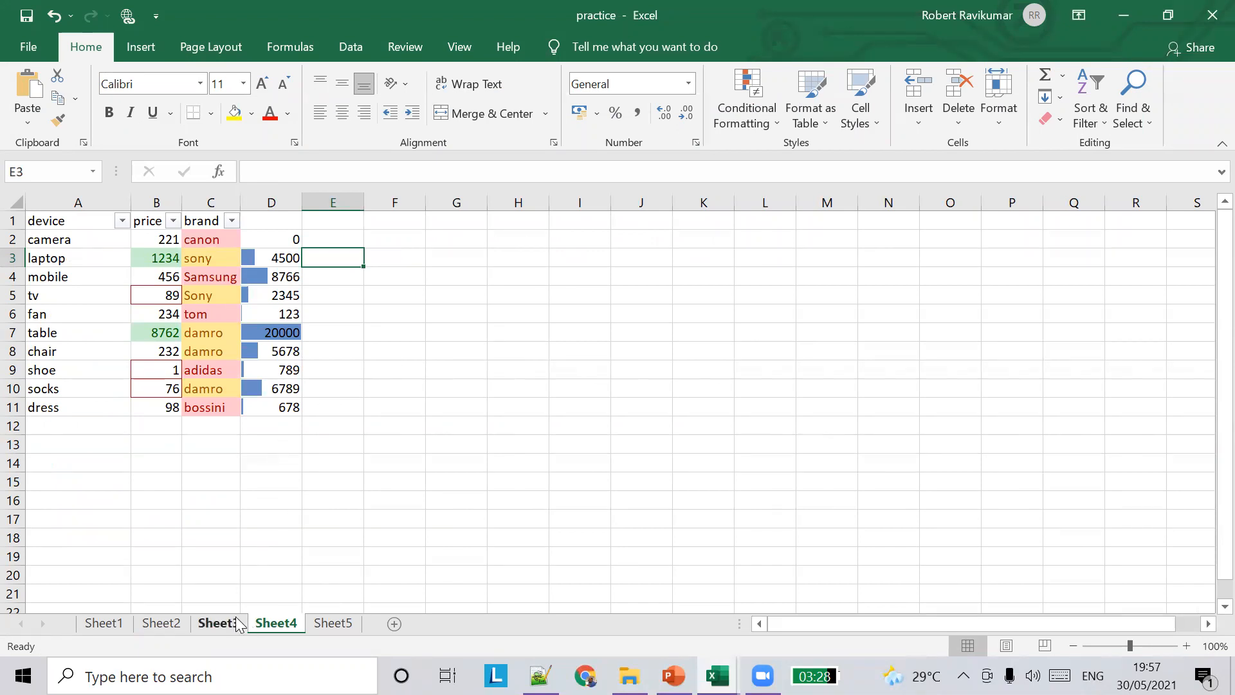
Step: On Sheet4 in Excel, enter 324234 in B12 below the price list
{"action": "left_click", "coordinate": [70, 428]}
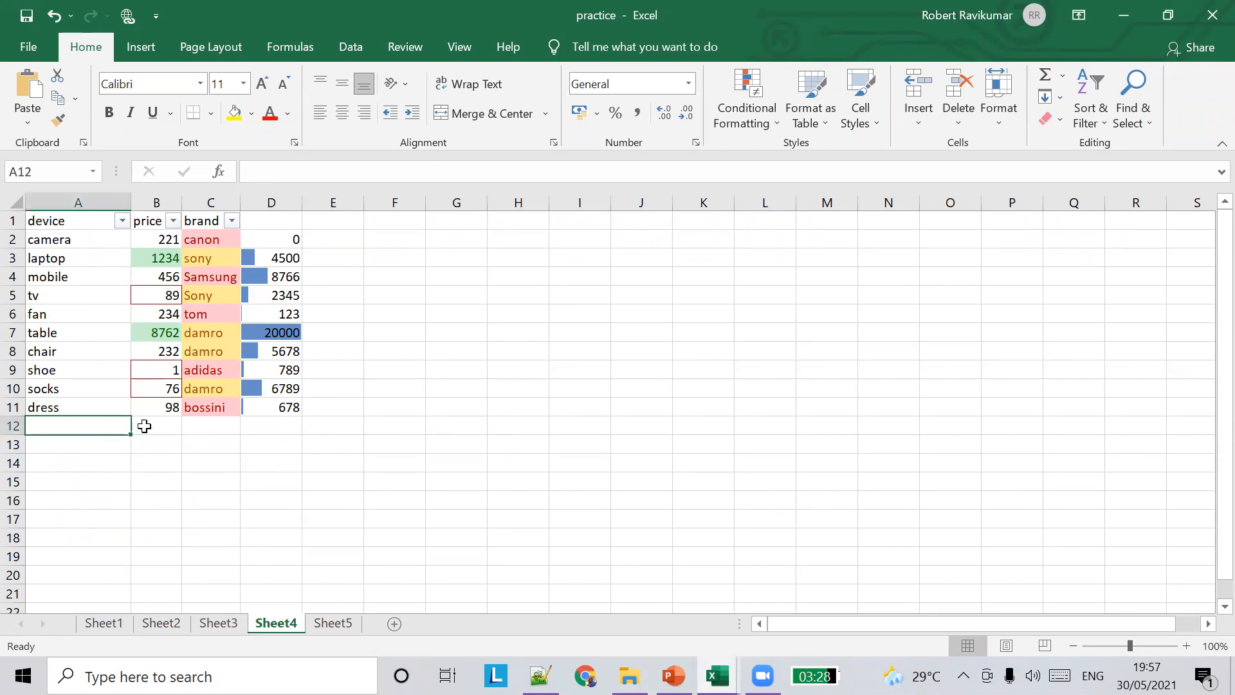
{"action": "left_click", "coordinate": [149, 423]}
{"action": "type", "text": "324234"}
Step: Fill the socks price of 76 from B10 down the price column to B37
{"action": "left_click", "coordinate": [171, 394]}
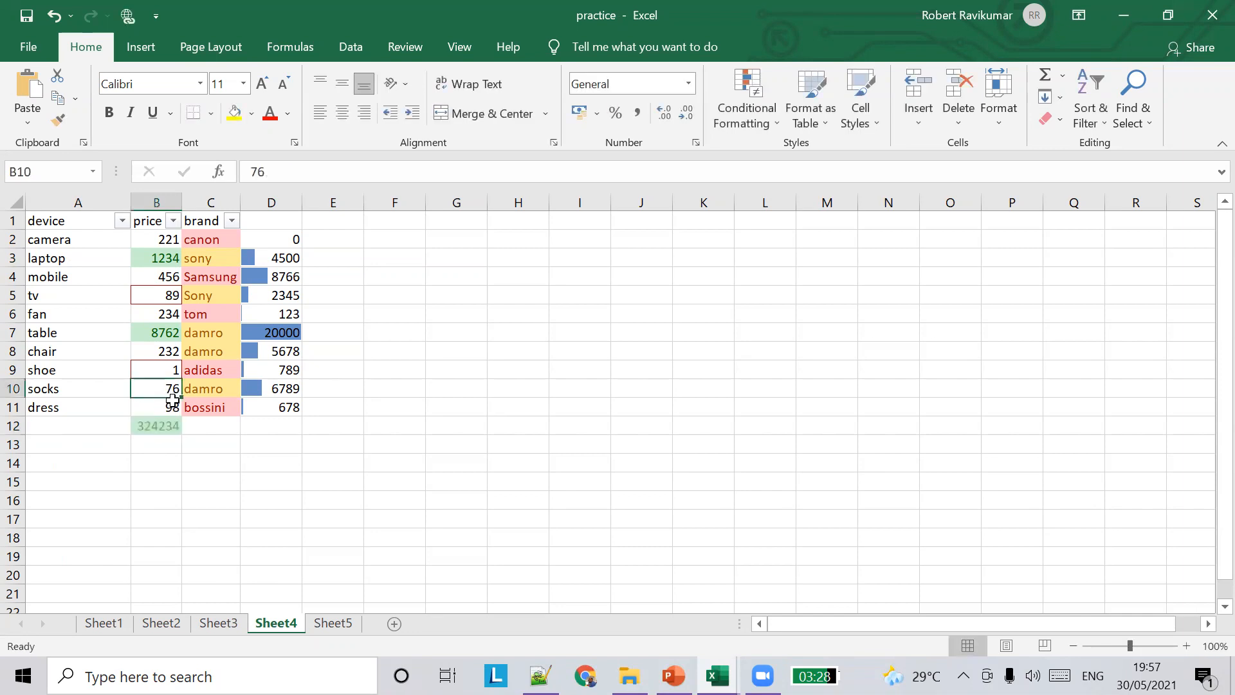
{"action": "left_click_drag", "start_coordinate": [180, 400], "coordinate": [180, 582]}
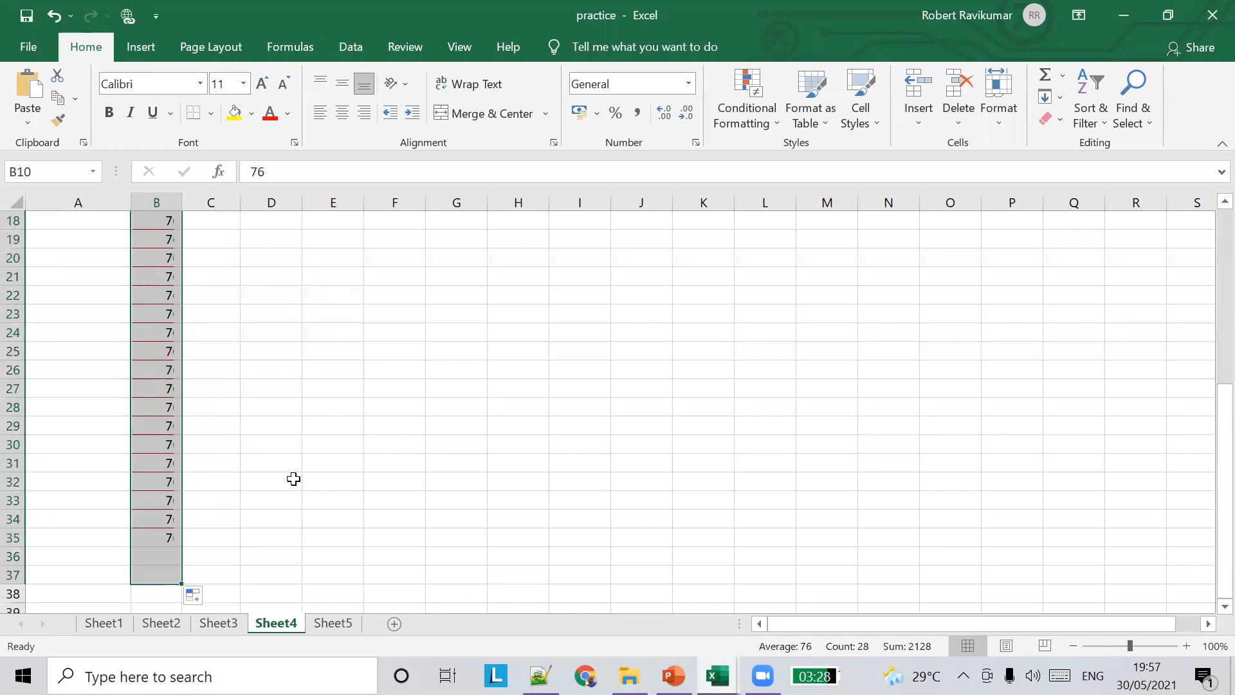
{"action": "scroll", "coordinate": [294, 479], "scroll_direction": "up", "scroll_amount": 6}
{"action": "left_click", "coordinate": [370, 446]}
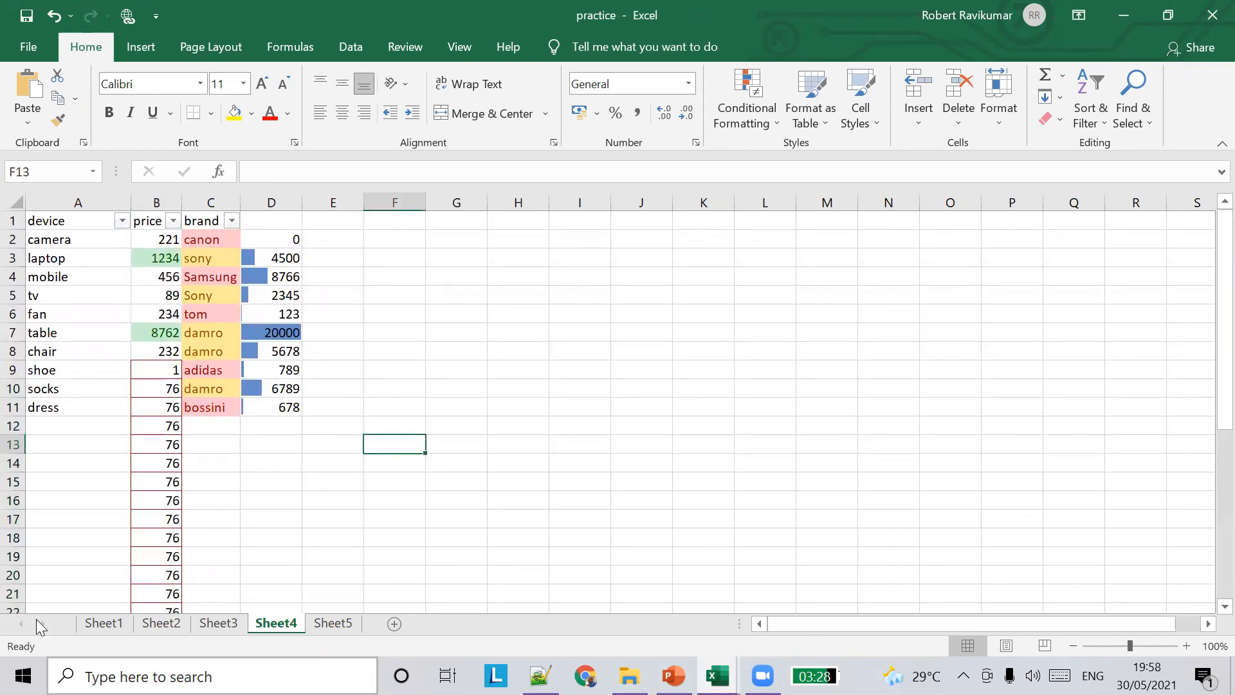
Step: Move repeatedly down and back up the extended price list to examine how header row 1 behaves, and select that row
{"action": "scroll", "coordinate": [120, 553], "scroll_direction": "down", "scroll_amount": 11}
{"action": "scroll", "coordinate": [128, 567], "scroll_direction": "up", "scroll_amount": 11}
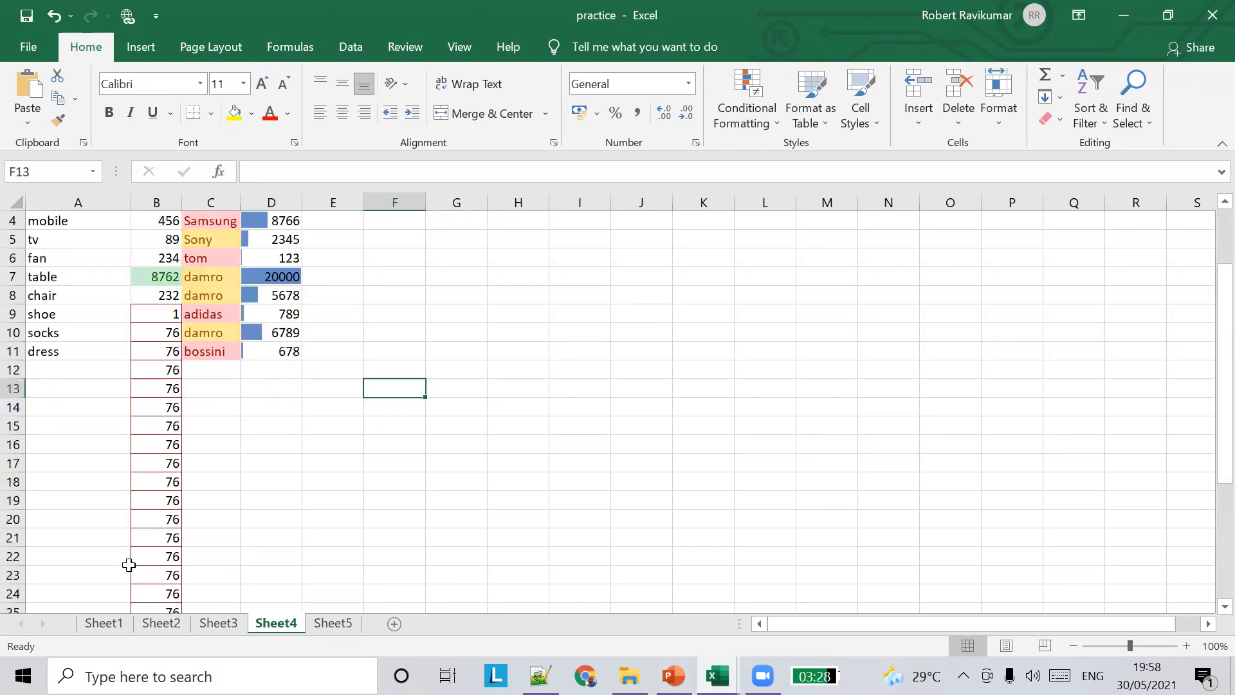
{"action": "left_click", "coordinate": [13, 219]}
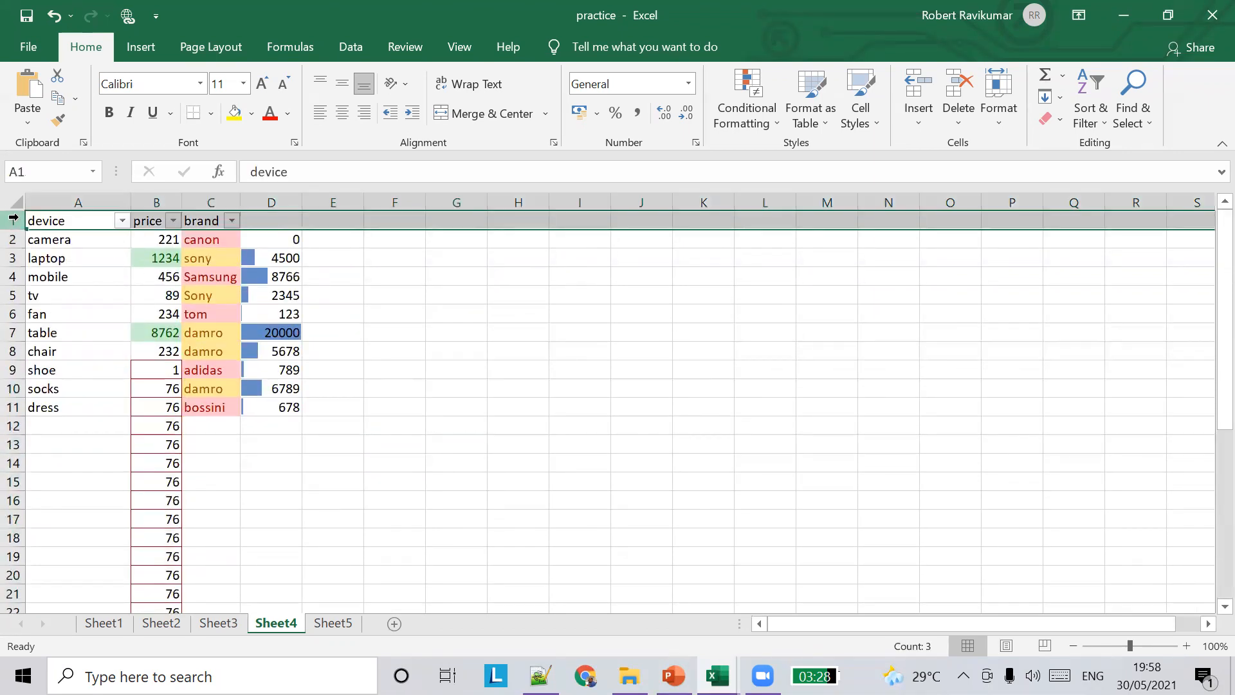
{"action": "left_click", "coordinate": [637, 480]}
{"action": "scroll", "coordinate": [395, 305], "scroll_direction": "down", "scroll_amount": 8}
{"action": "scroll", "coordinate": [394, 305], "scroll_direction": "down", "scroll_amount": 5}
{"action": "scroll", "coordinate": [394, 305], "scroll_direction": "up", "scroll_amount": 3}
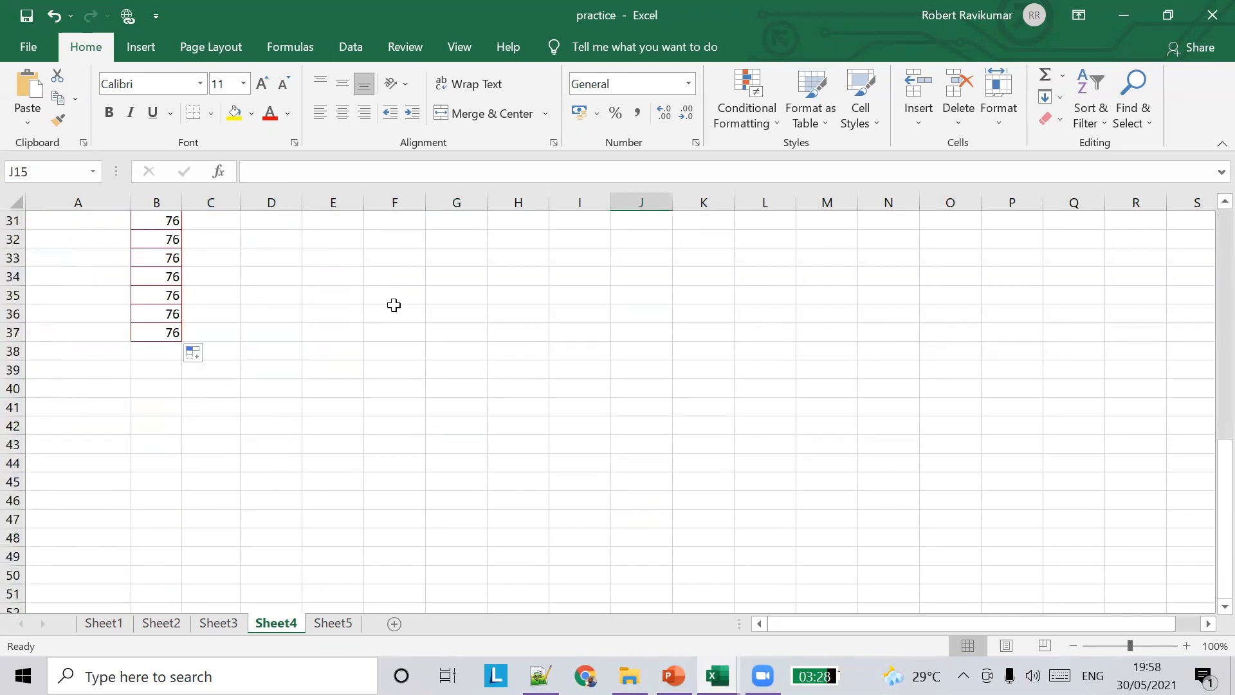
{"action": "scroll", "coordinate": [155, 223], "scroll_direction": "up", "scroll_amount": 10}
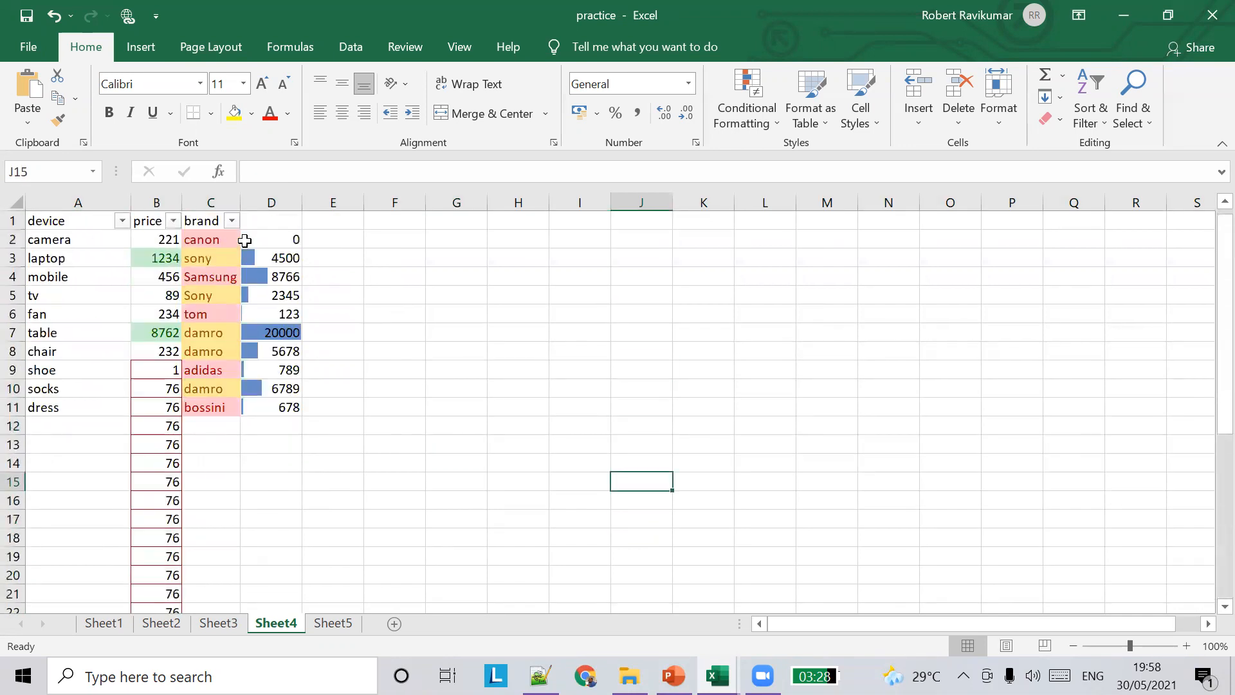
{"action": "left_click", "coordinate": [67, 224]}
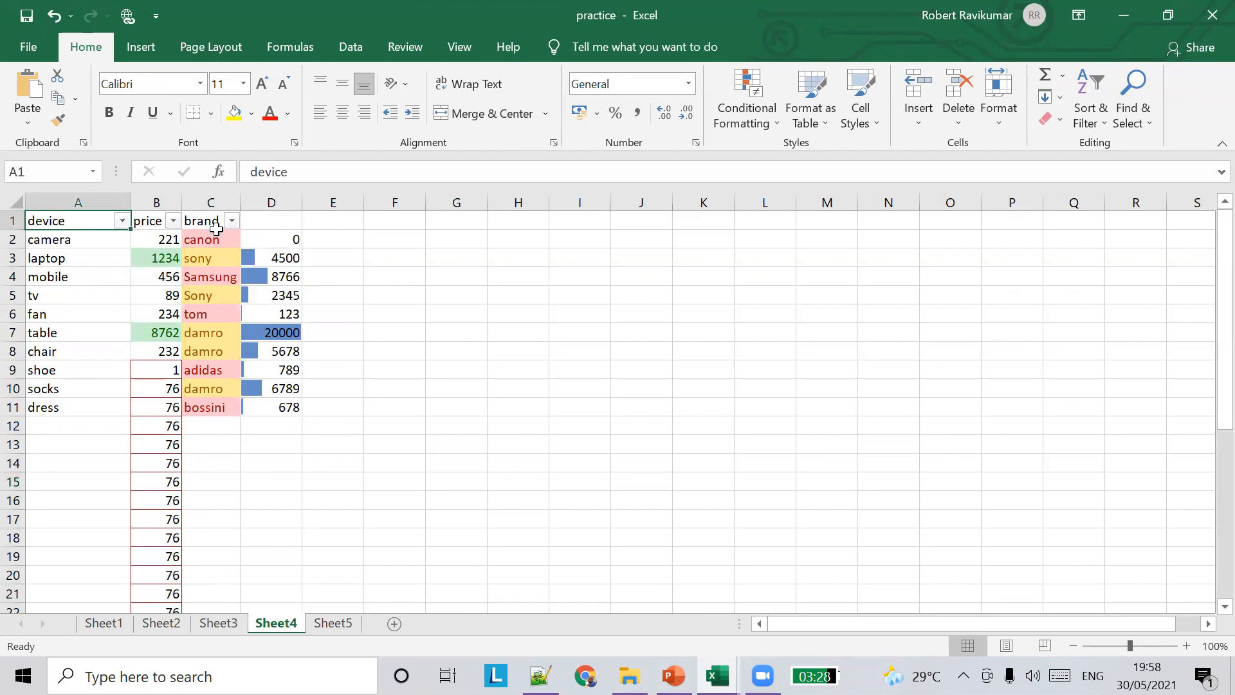
{"action": "scroll", "coordinate": [394, 278], "scroll_direction": "down", "scroll_amount": 2}
{"action": "scroll", "coordinate": [394, 278], "scroll_direction": "down", "scroll_amount": 3}
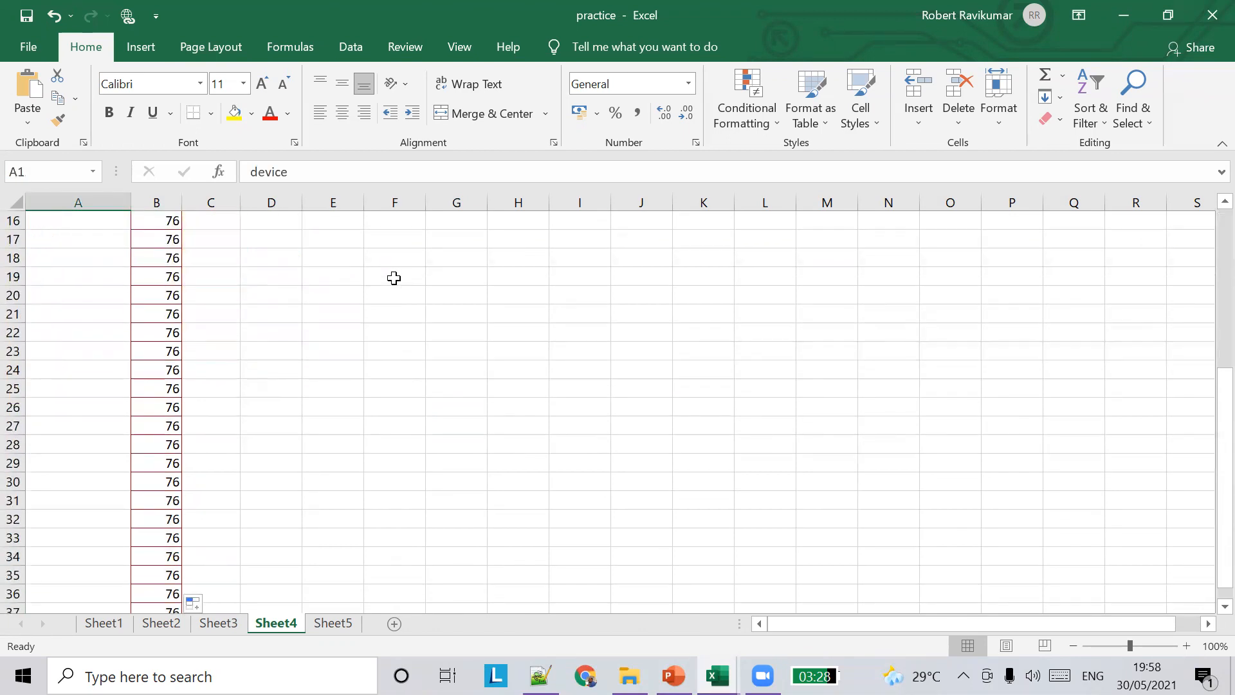
{"action": "scroll", "coordinate": [394, 278], "scroll_direction": "up", "scroll_amount": 5}
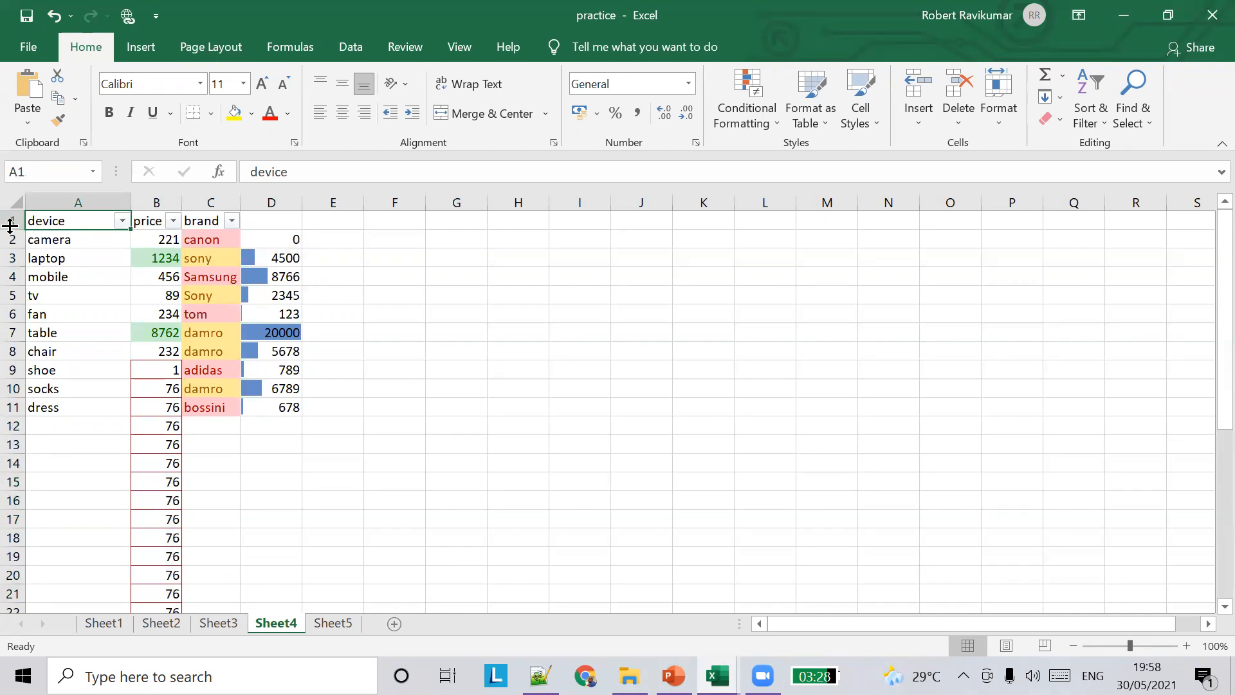
{"action": "scroll", "coordinate": [359, 425], "scroll_direction": "down", "scroll_amount": 7}
{"action": "scroll", "coordinate": [359, 425], "scroll_direction": "up", "scroll_amount": 7}
{"action": "left_click", "coordinate": [14, 221]}
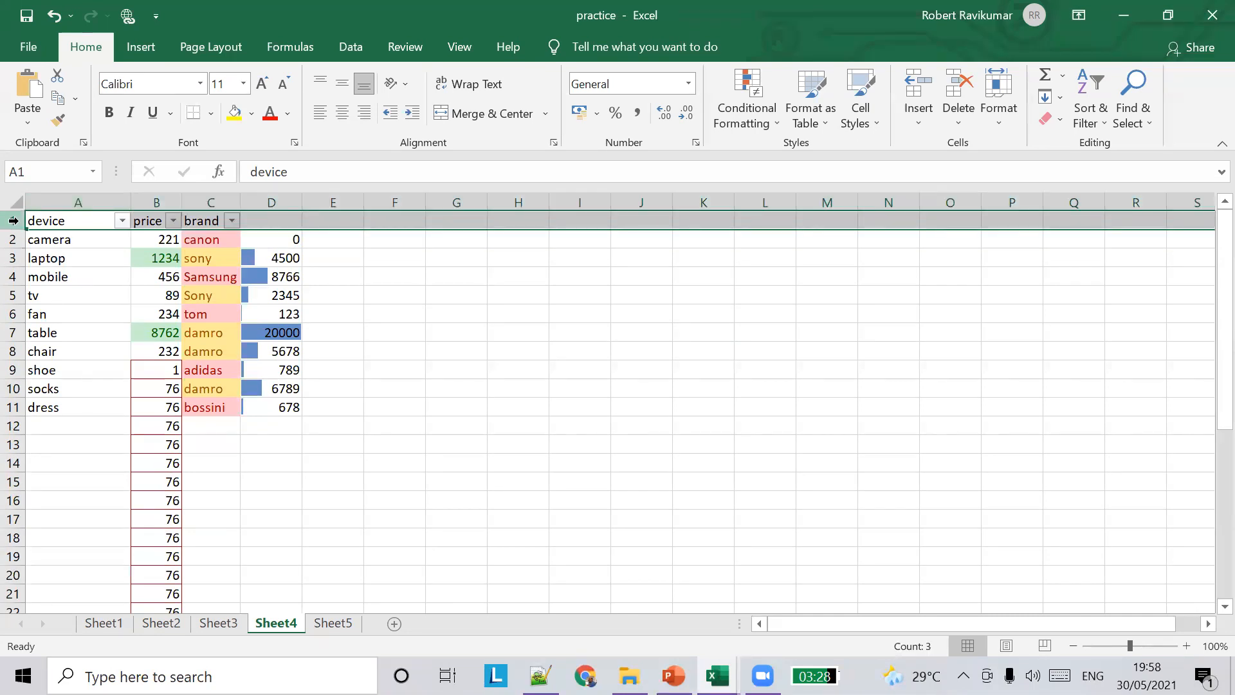
Step: Freeze the top row of Sheet4 and check how the header row behaves down the price list
{"action": "left_click", "coordinate": [455, 46]}
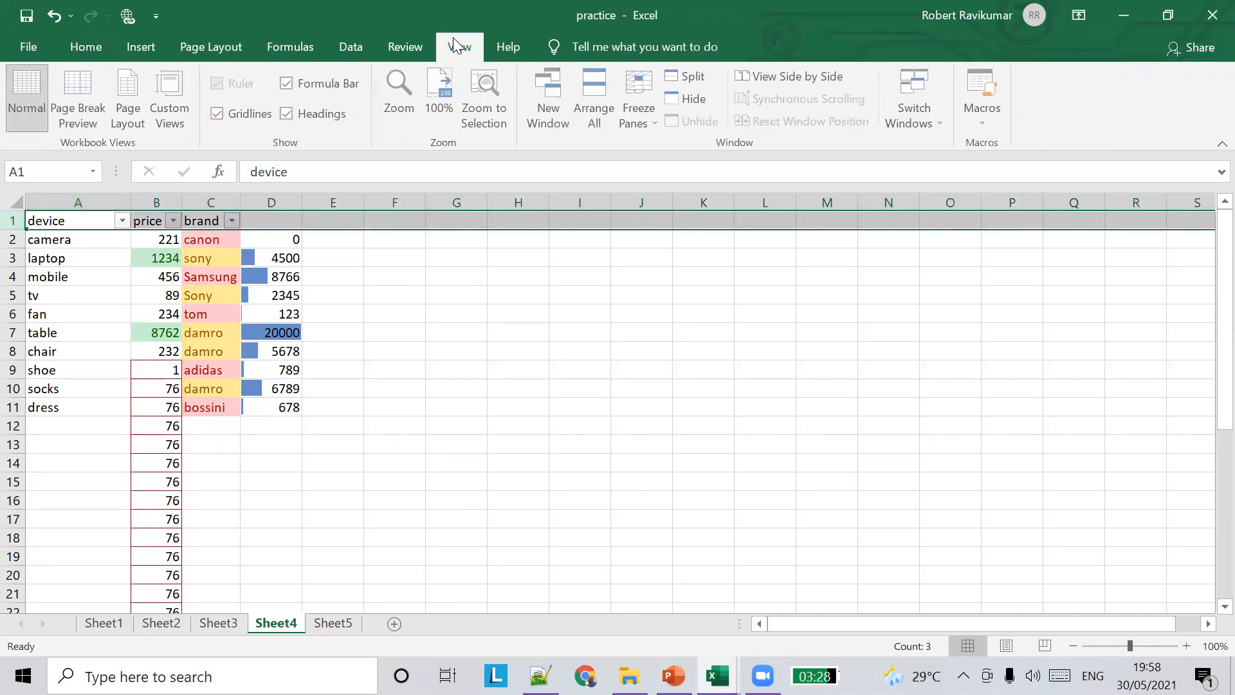
{"action": "left_click", "coordinate": [637, 117]}
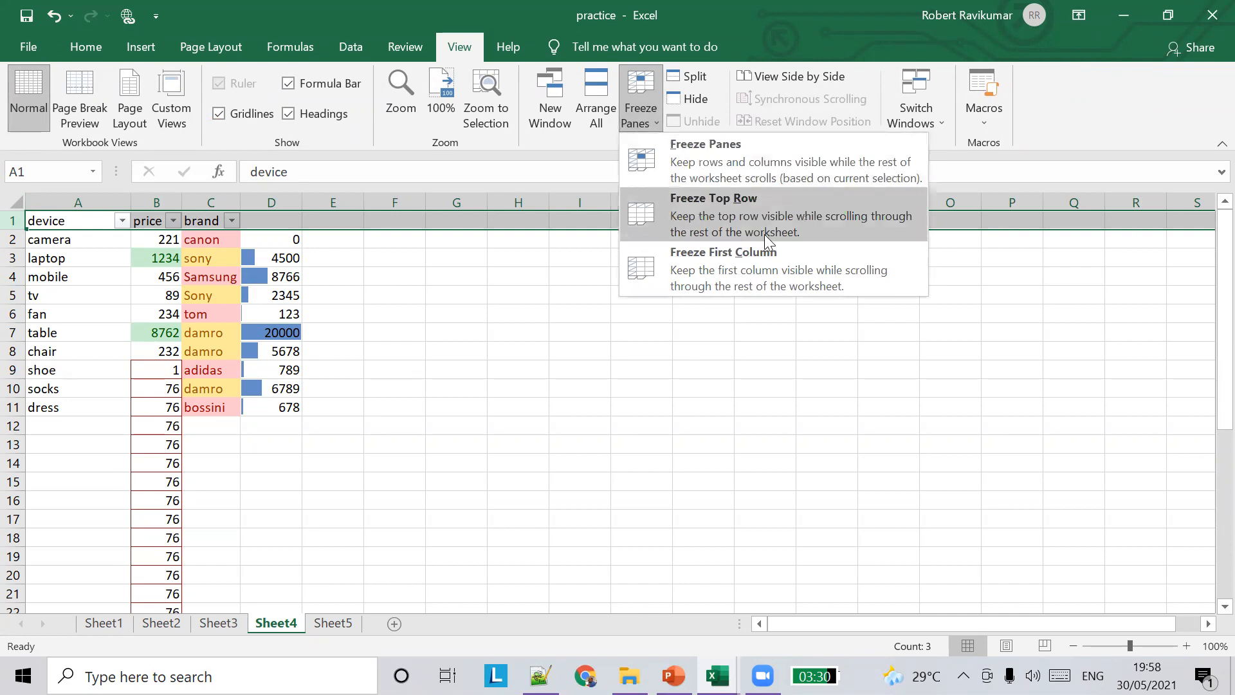
{"action": "left_click", "coordinate": [735, 222]}
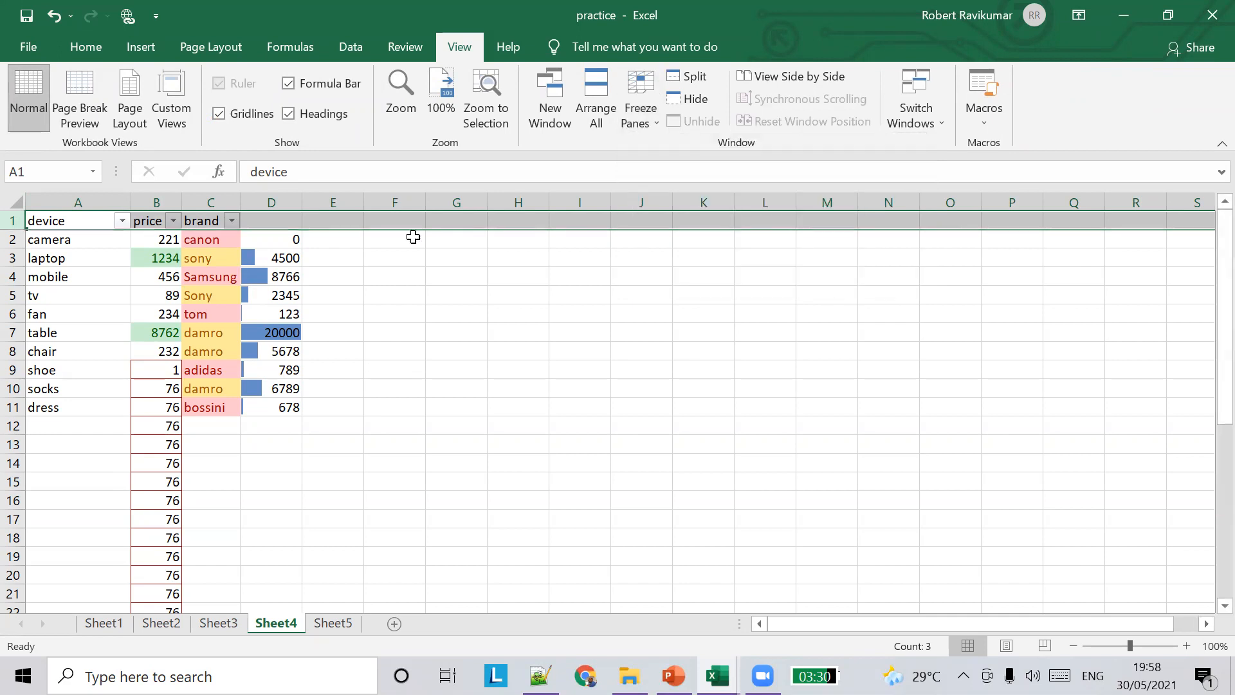
{"action": "left_click", "coordinate": [365, 260]}
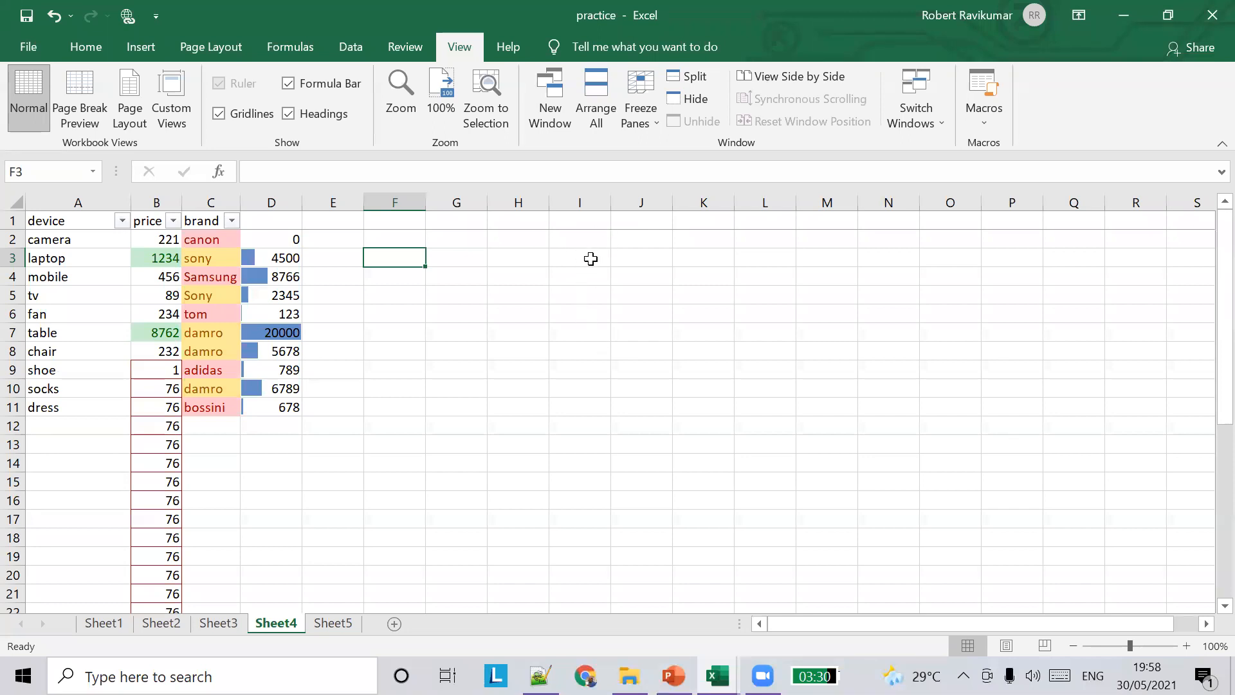
{"action": "scroll", "coordinate": [384, 377], "scroll_direction": "down", "scroll_amount": 12}
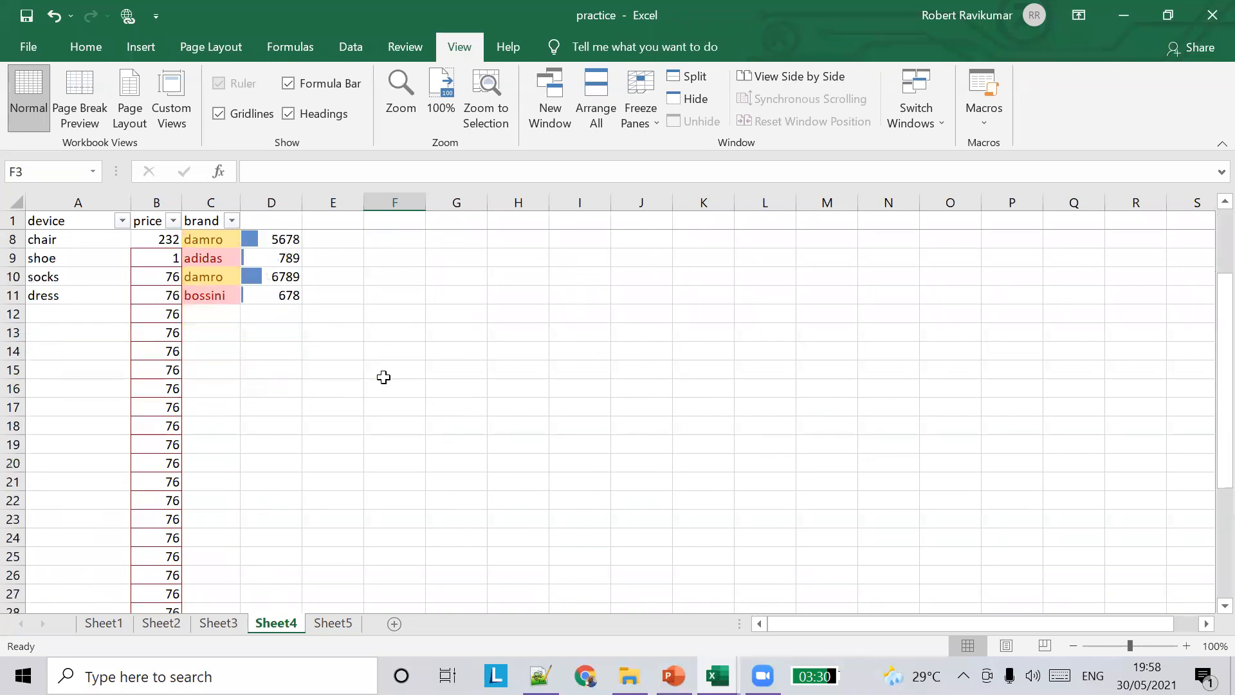
{"action": "scroll", "coordinate": [240, 367], "scroll_direction": "down", "scroll_amount": 20}
{"action": "scroll", "coordinate": [548, 444], "scroll_direction": "up", "scroll_amount": 20}
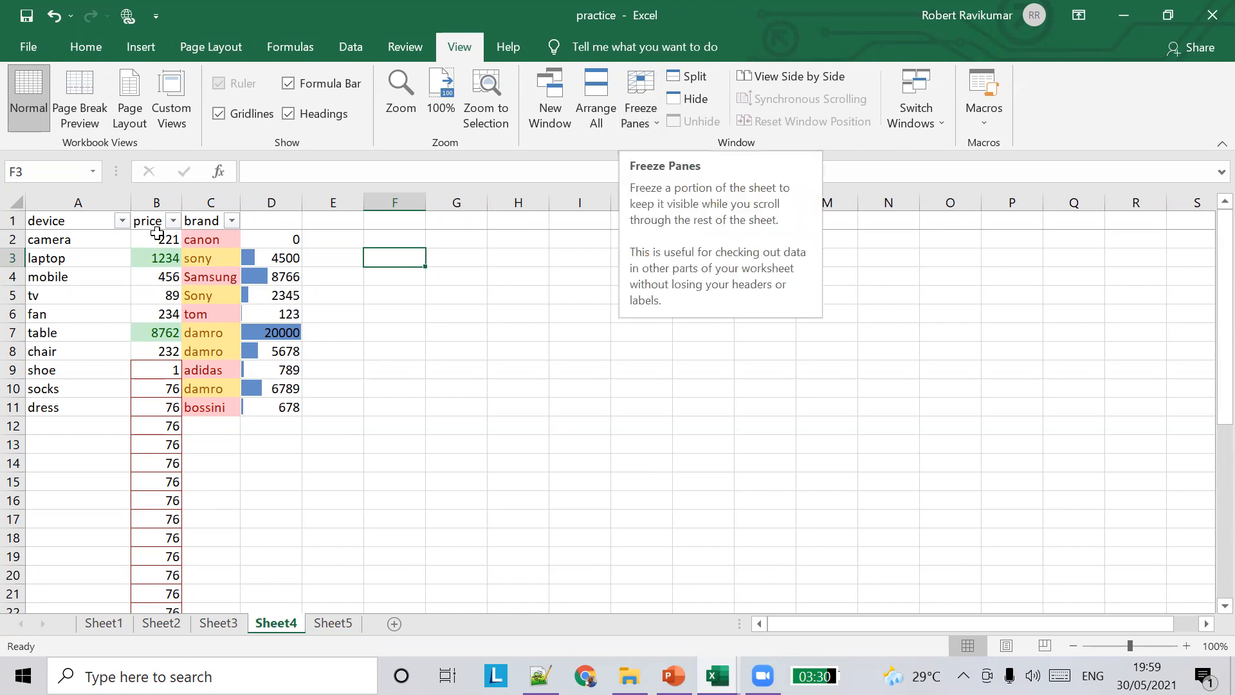
Step: Select column A, apply Freeze First Column instead, and check the rows down the price list
{"action": "left_click", "coordinate": [72, 202]}
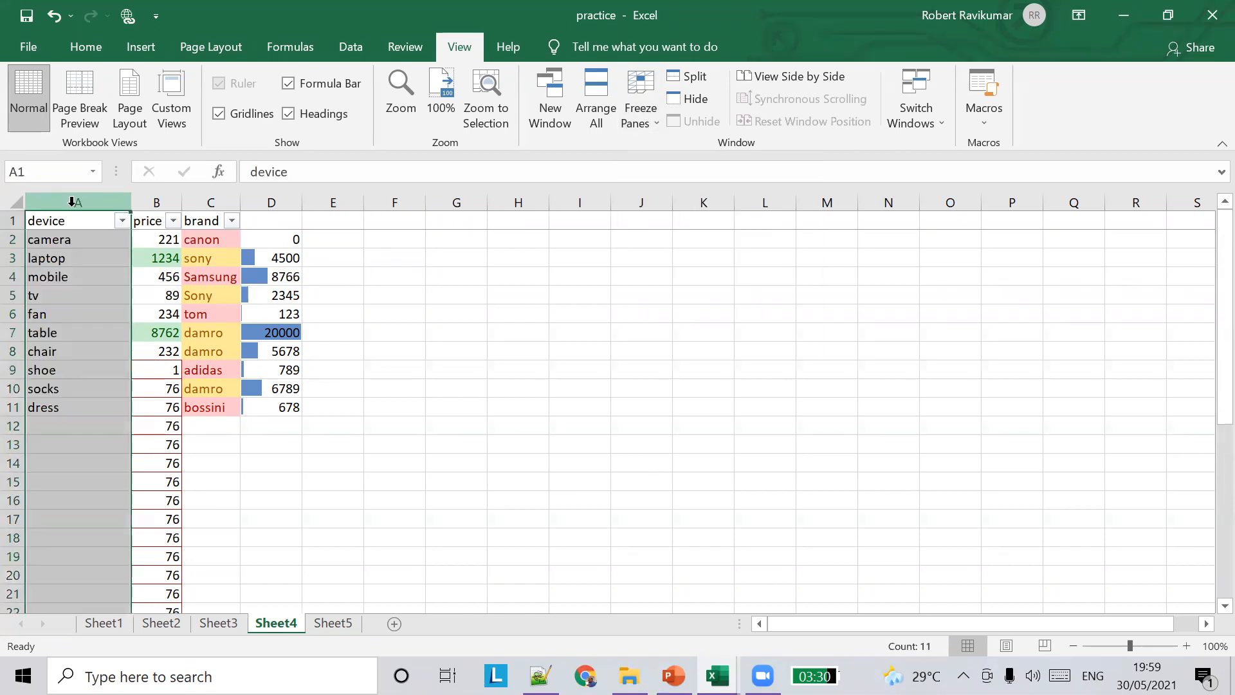
{"action": "left_click", "coordinate": [639, 119]}
{"action": "left_click", "coordinate": [721, 264]}
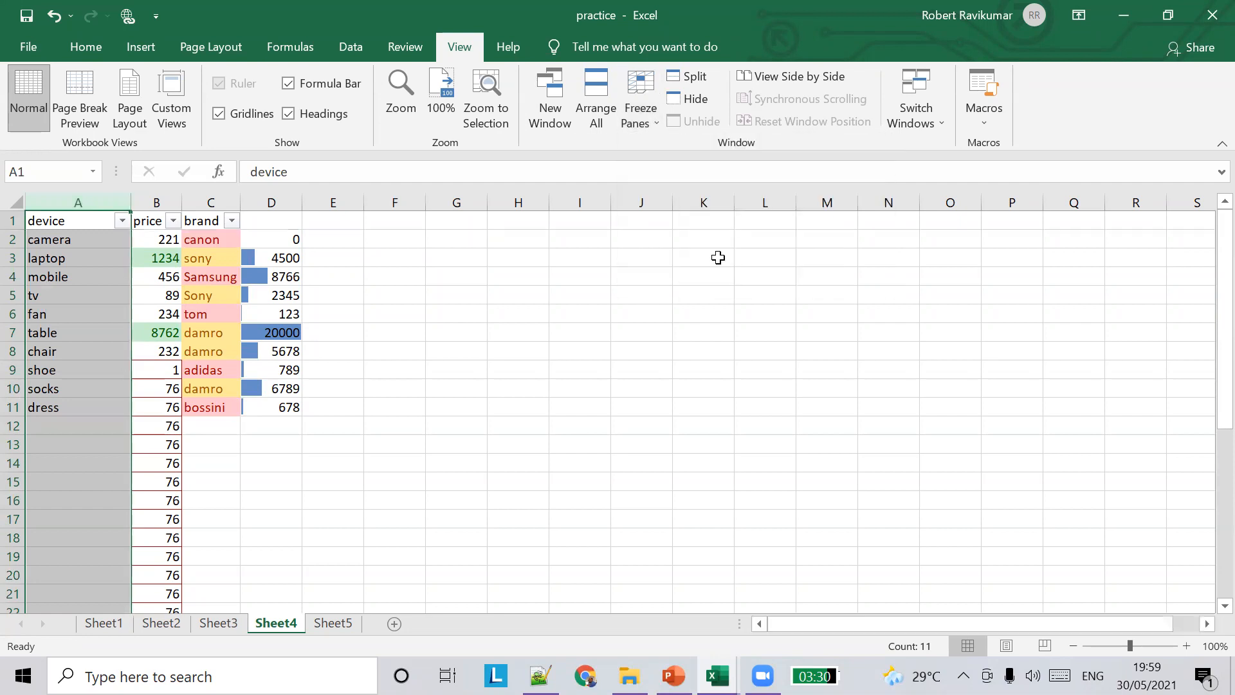
{"action": "scroll", "coordinate": [433, 399], "scroll_direction": "down", "scroll_amount": 11}
{"action": "scroll", "coordinate": [435, 394], "scroll_direction": "up", "scroll_amount": 2}
{"action": "scroll", "coordinate": [435, 393], "scroll_direction": "up", "scroll_amount": 9}
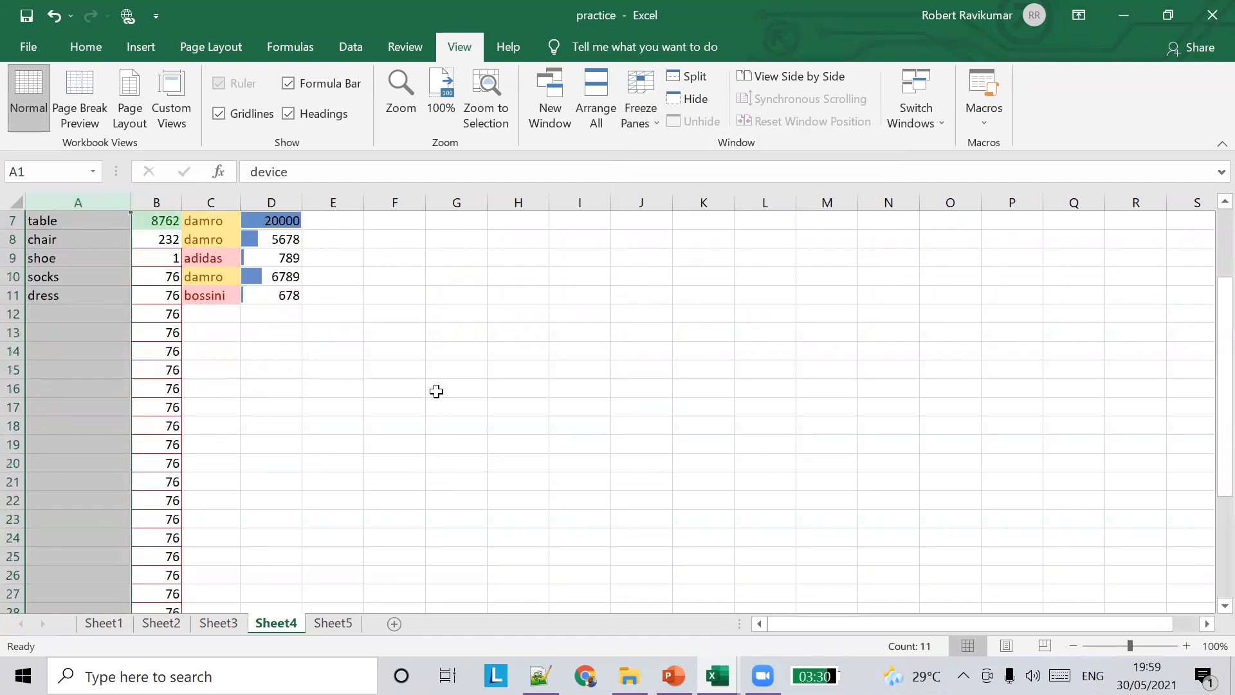
Step: Move far across row 10 to column AH and back to column A to examine how the frozen device column behaves
{"action": "left_click_drag", "start_coordinate": [827, 626], "coordinate": [887, 624]}
{"action": "left_click_drag", "start_coordinate": [913, 389], "coordinate": [984, 386]}
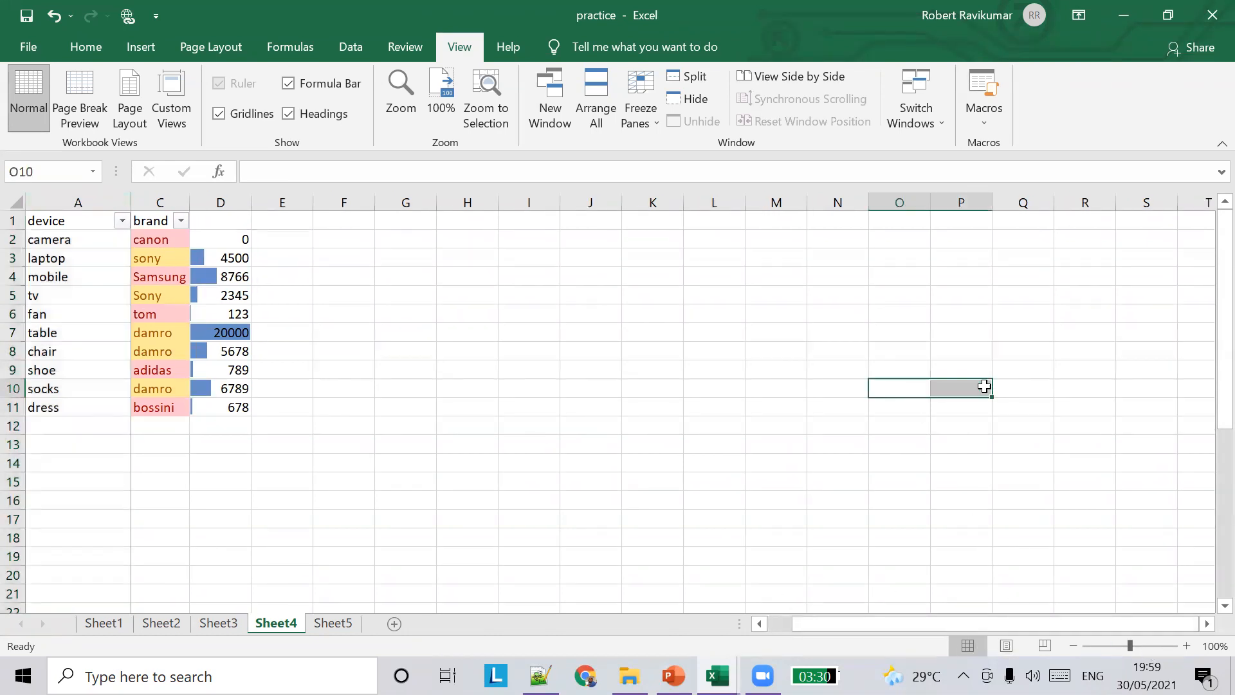
{"action": "key", "text": "Right"}
{"action": "key", "text": "Right"}
{"action": "key", "text": "Right"}
{"action": "key", "text": "Right"}
{"action": "key", "text": "Right"}
{"action": "key", "text": "Right"}
{"action": "key", "text": "Right"}
{"action": "key", "text": "Right"}
{"action": "key", "text": "Right"}
{"action": "key", "text": "Right"}
{"action": "key", "text": "Right"}
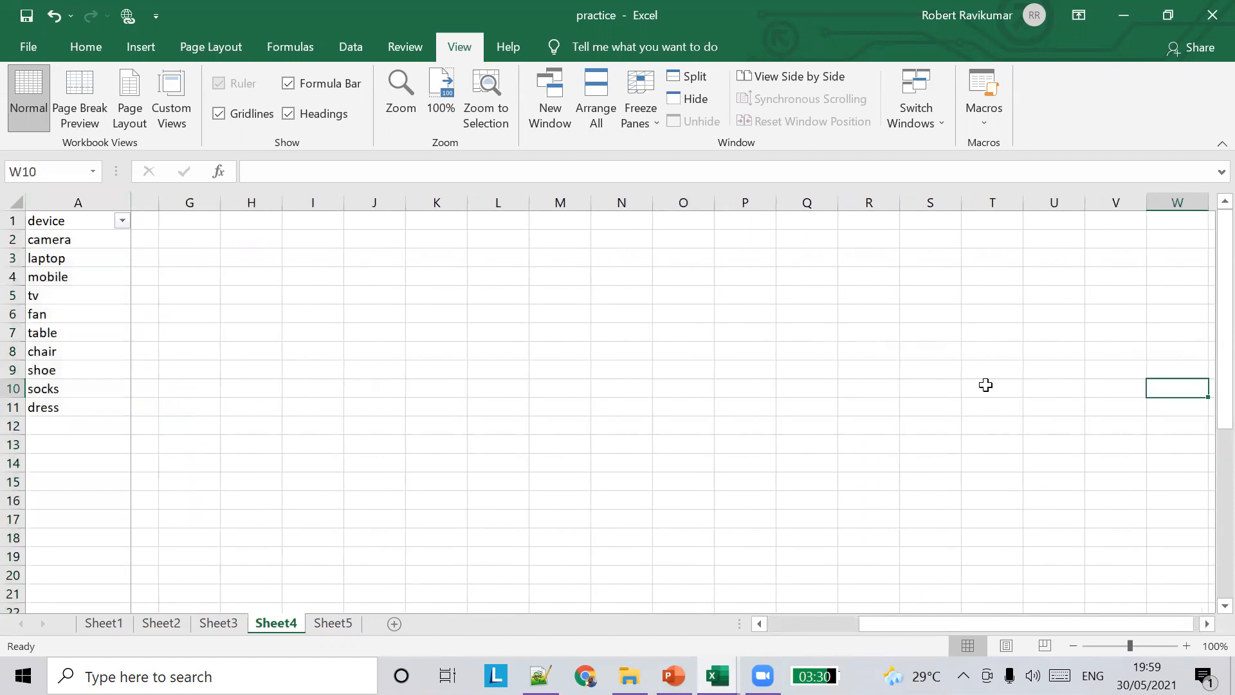
{"action": "key", "text": "Right"}
{"action": "key", "text": "Right"}
{"action": "key", "text": "Right"}
{"action": "key", "text": "Right"}
{"action": "key", "text": "Right"}
{"action": "key", "text": "Right"}
{"action": "key", "text": "Right"}
{"action": "key", "text": "Right"}
{"action": "key", "text": "Right"}
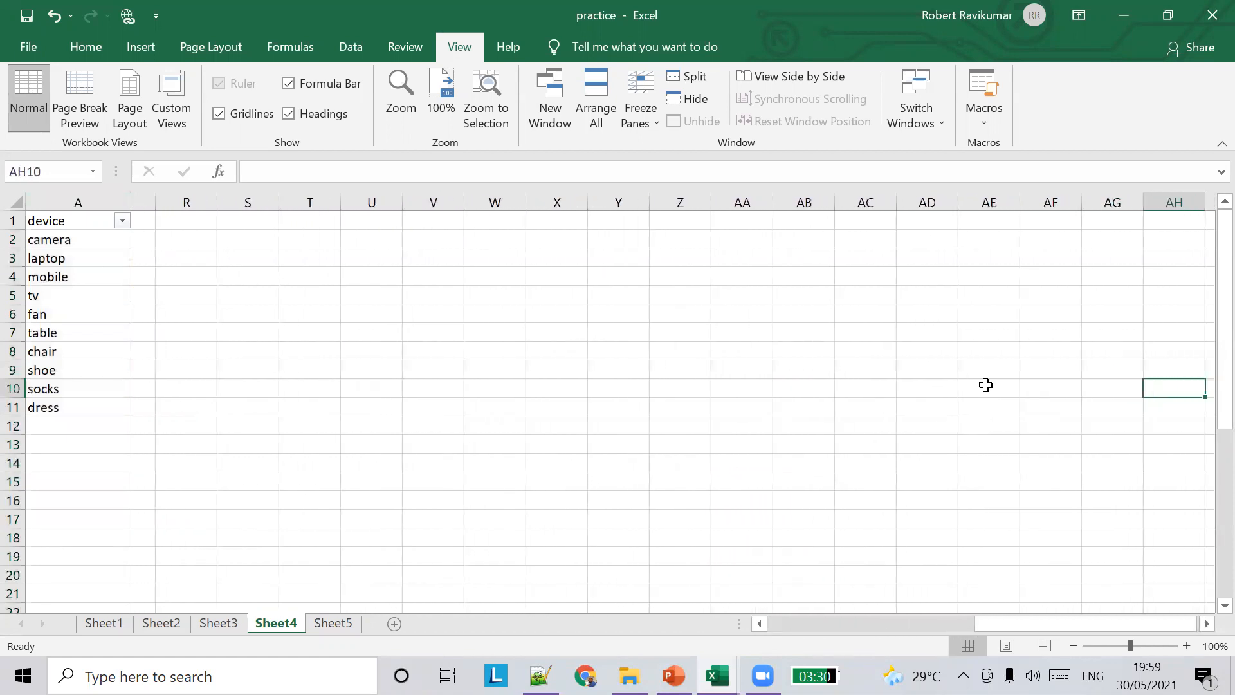
{"action": "key", "text": "Left"}
{"action": "key", "text": "Left"}
{"action": "key", "text": "Left"}
{"action": "key", "text": "Left"}
{"action": "key", "text": "Left"}
{"action": "key", "text": "Left"}
{"action": "key", "text": "Left"}
{"action": "key", "text": "Left"}
{"action": "key", "text": "Left"}
{"action": "key", "text": "Left"}
{"action": "key", "text": "Left"}
{"action": "key", "text": "Left"}
{"action": "key", "text": "Left"}
{"action": "key", "text": "Left"}
{"action": "key", "text": "Left"}
{"action": "key", "text": "Left"}
{"action": "key", "text": "Left"}
{"action": "key", "text": "Left"}
{"action": "key", "text": "Left"}
{"action": "key", "text": "Left"}
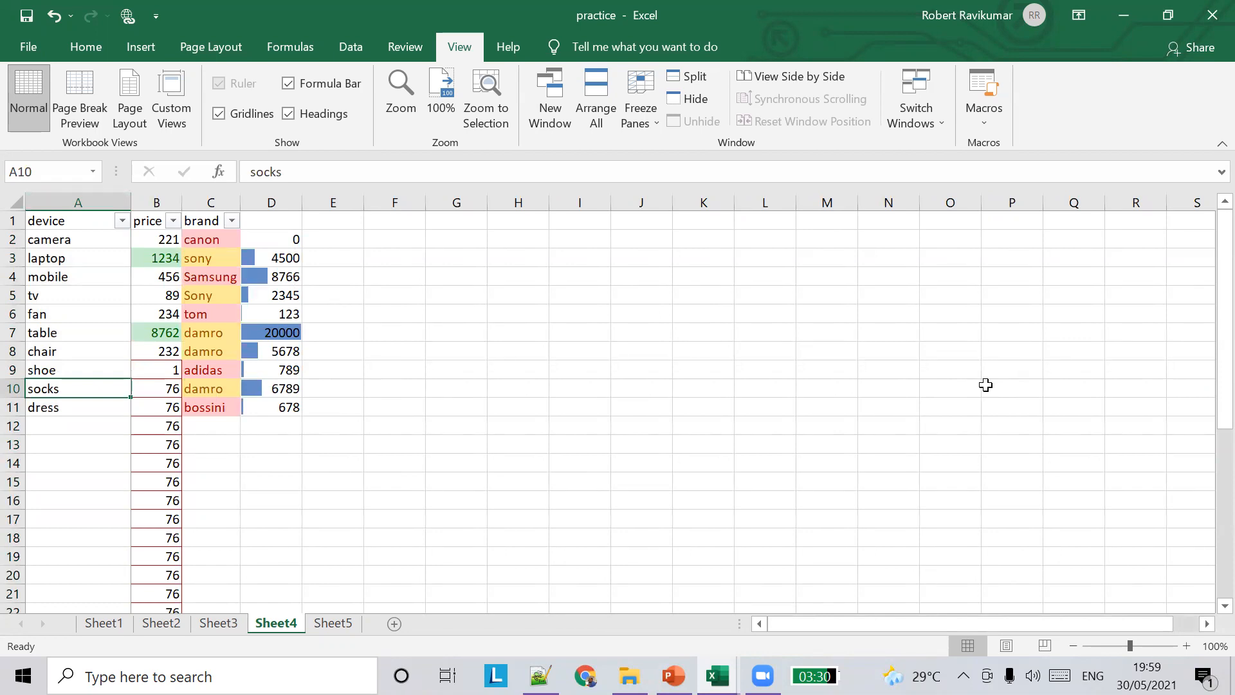
Step: Unfreeze the device column so that all rows and columns can scroll
{"action": "left_click", "coordinate": [13, 278]}
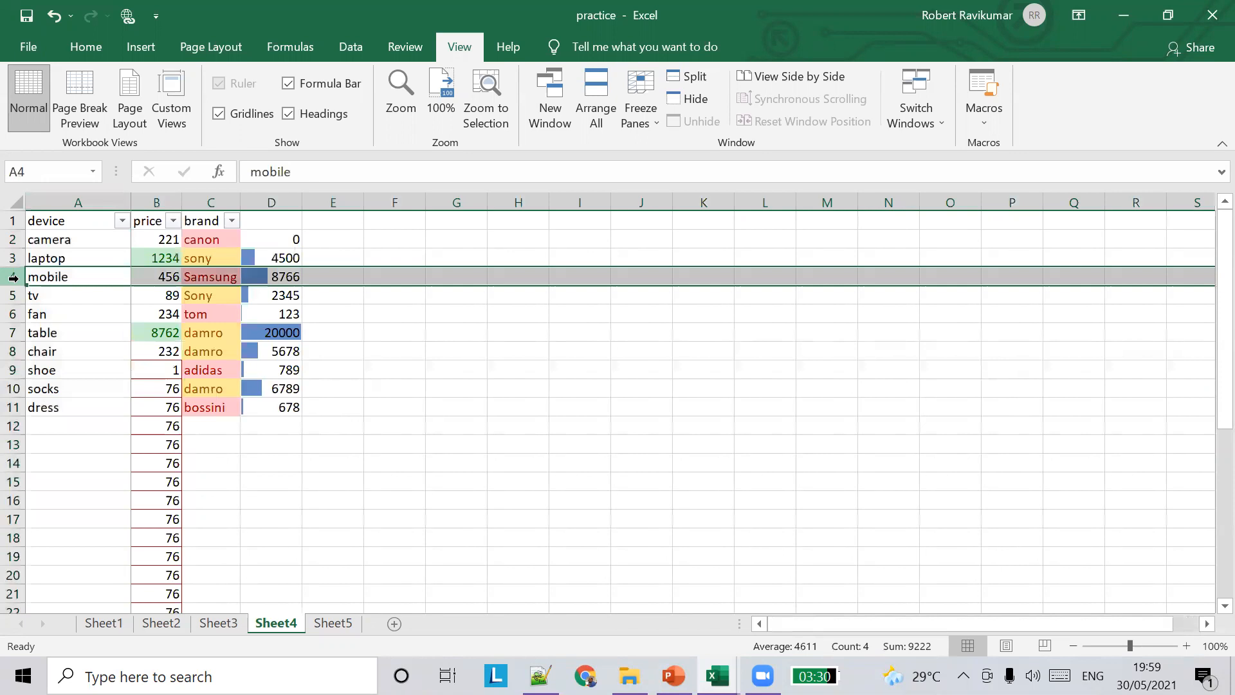
{"action": "left_click", "coordinate": [639, 119]}
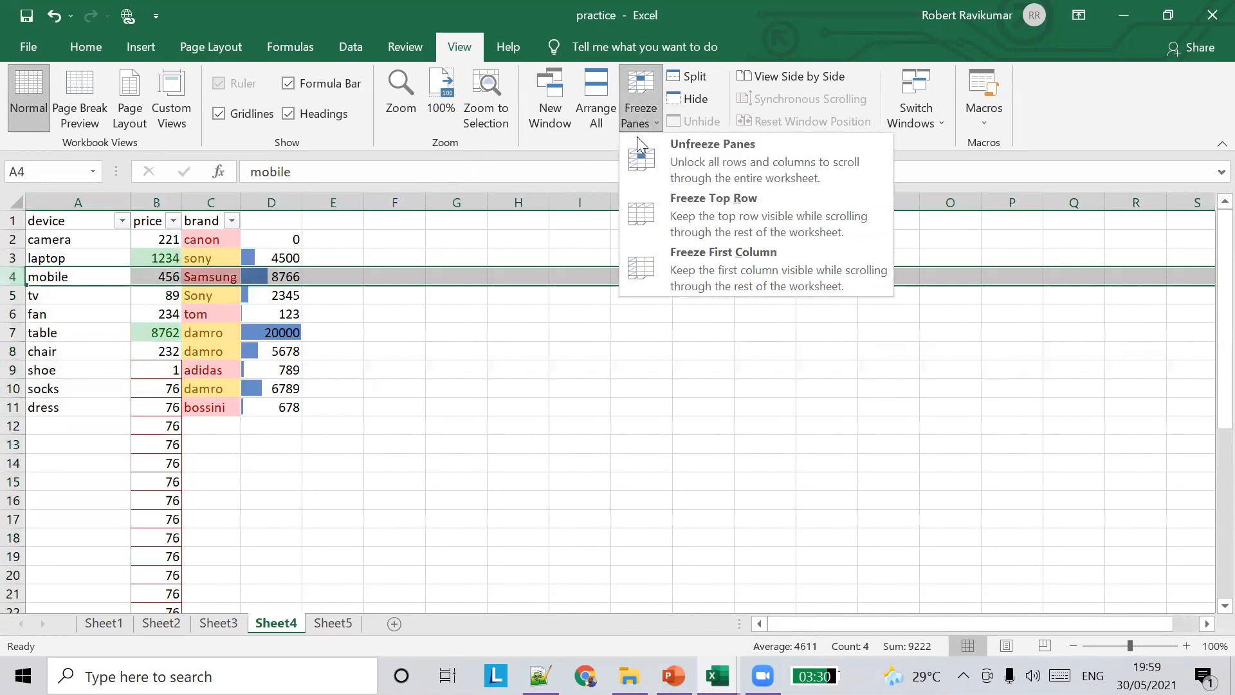
{"action": "left_click", "coordinate": [714, 168]}
{"action": "left_click", "coordinate": [283, 332]}
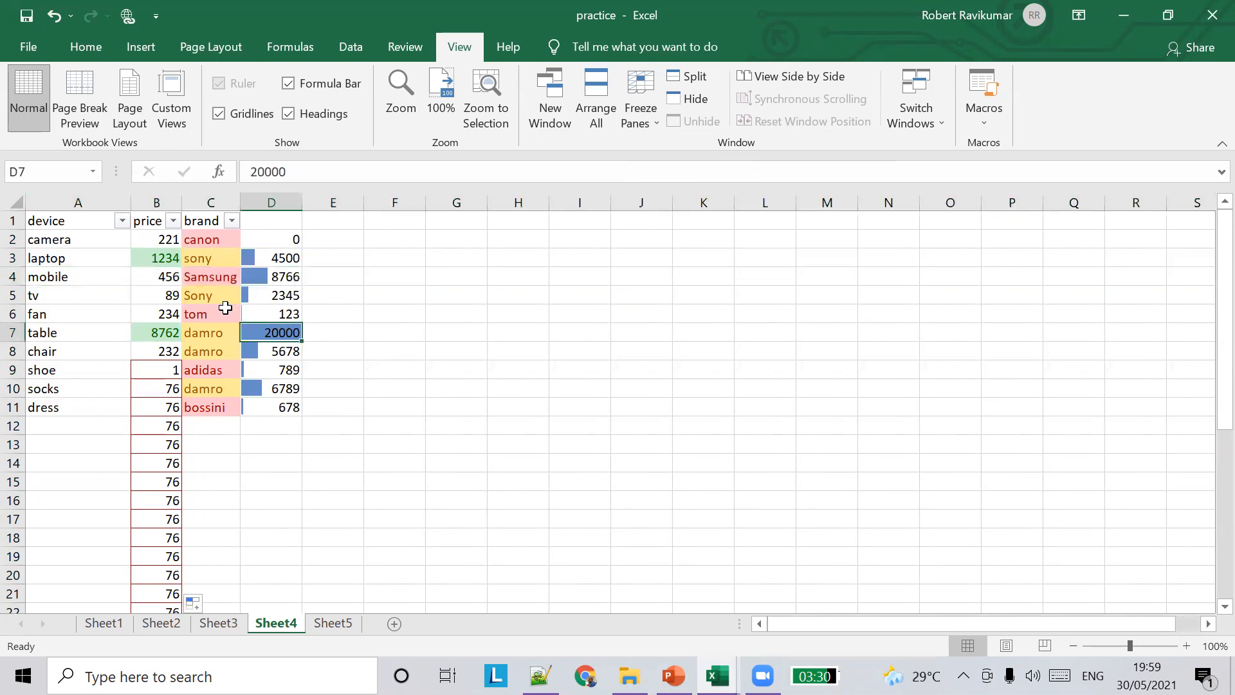
Step: Select rows 1 to 5, apply Freeze Top Row, and check which rows stay in place down the list
{"action": "left_click", "coordinate": [641, 119]}
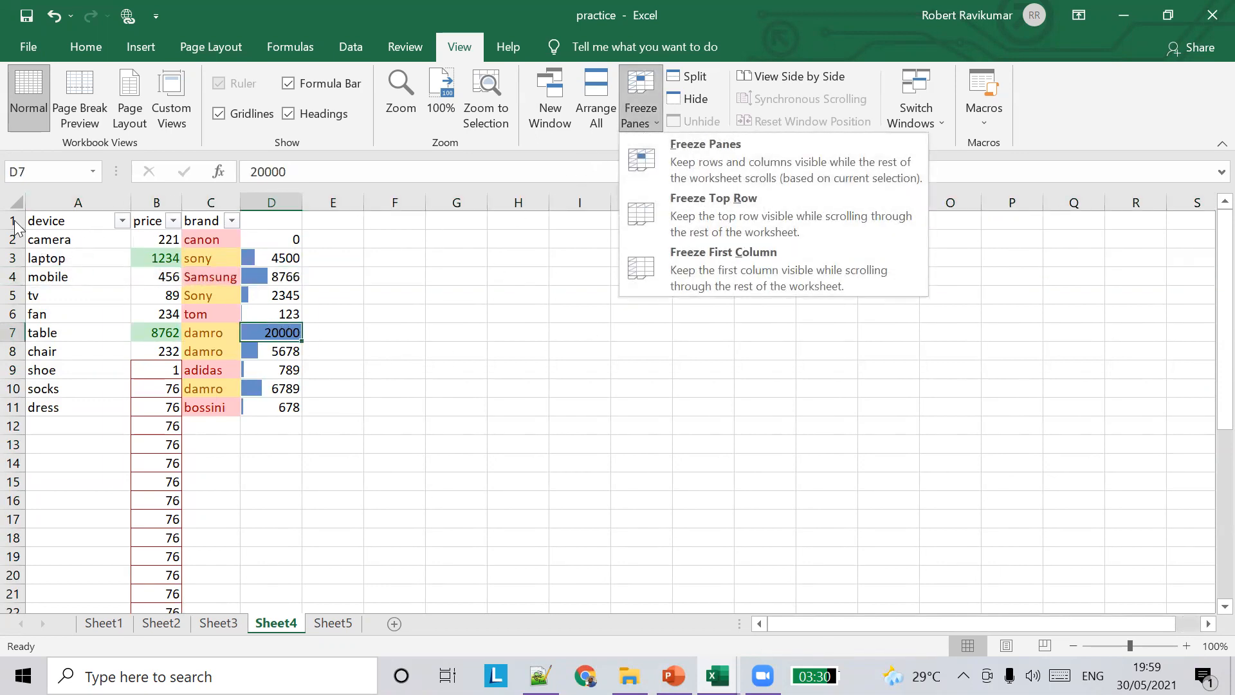
{"action": "left_click", "coordinate": [716, 417]}
{"action": "left_click_drag", "start_coordinate": [13, 220], "coordinate": [22, 287]}
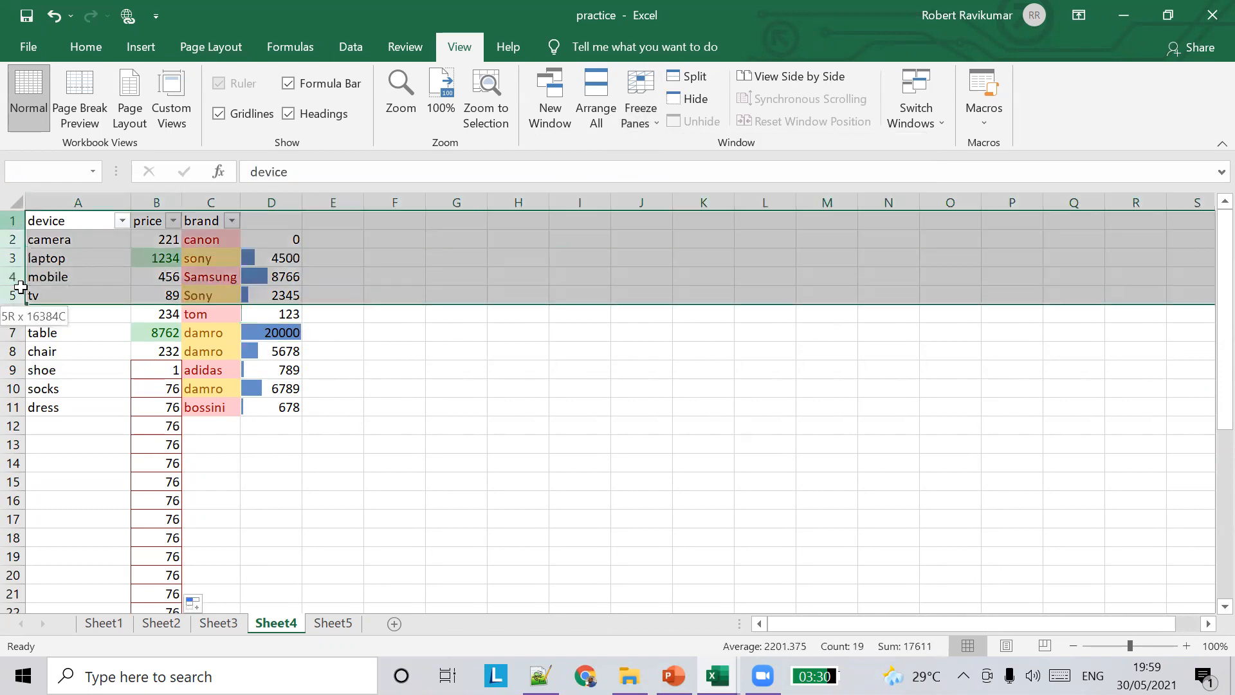
{"action": "left_click", "coordinate": [640, 112]}
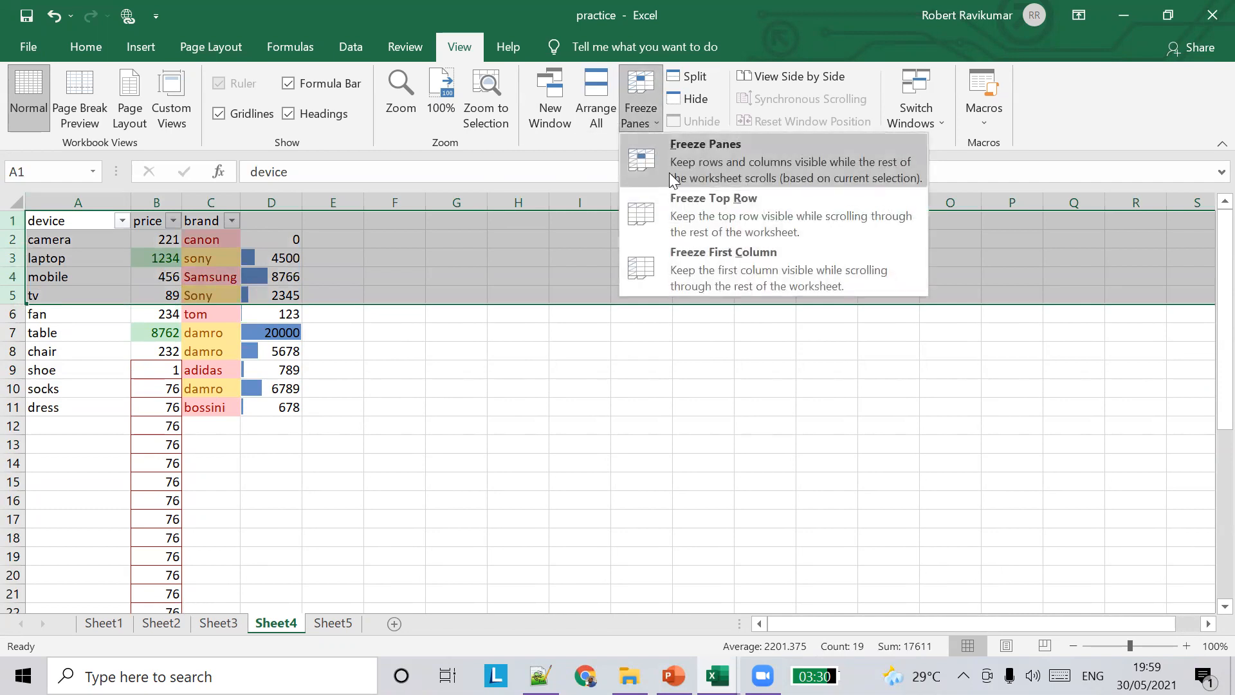
{"action": "left_click", "coordinate": [702, 206]}
{"action": "scroll", "coordinate": [661, 378], "scroll_direction": "down", "scroll_amount": 12}
{"action": "scroll", "coordinate": [661, 378], "scroll_direction": "up", "scroll_amount": 5}
{"action": "scroll", "coordinate": [662, 379], "scroll_direction": "up", "scroll_amount": 7}
{"action": "left_click", "coordinate": [328, 274]}
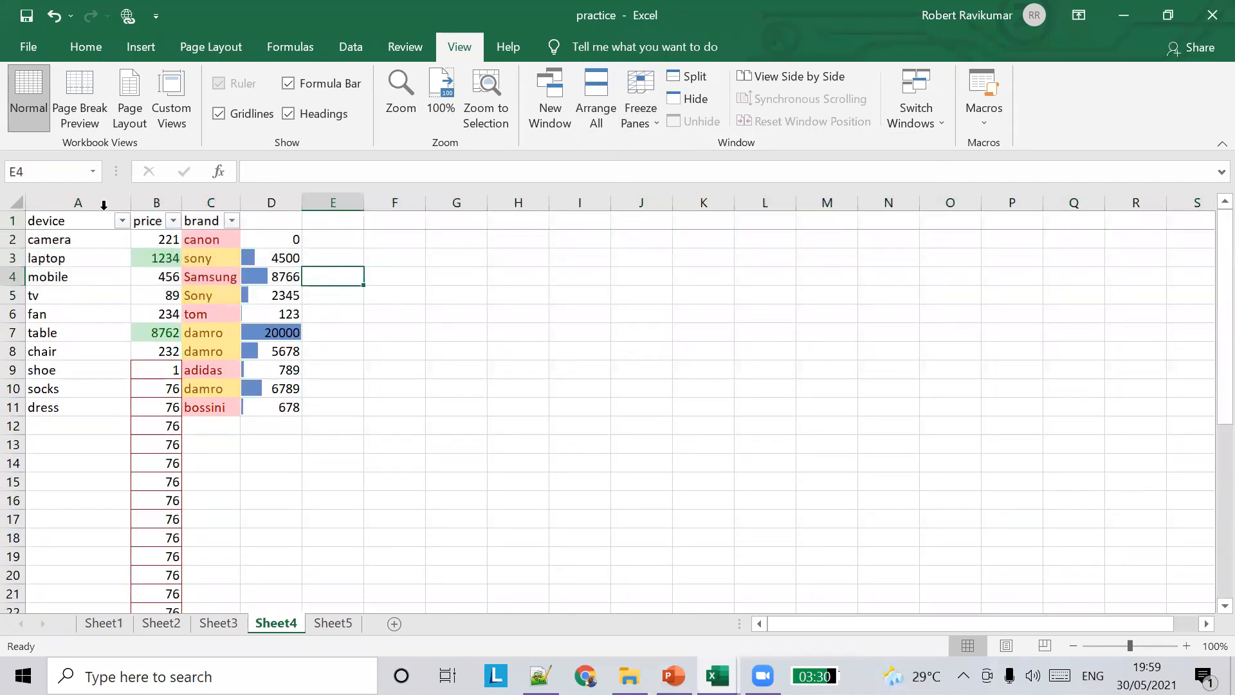
Step: Select rows 1 to 4 and remove the top row freeze from the sheet
{"action": "left_click_drag", "start_coordinate": [12, 221], "coordinate": [13, 280]}
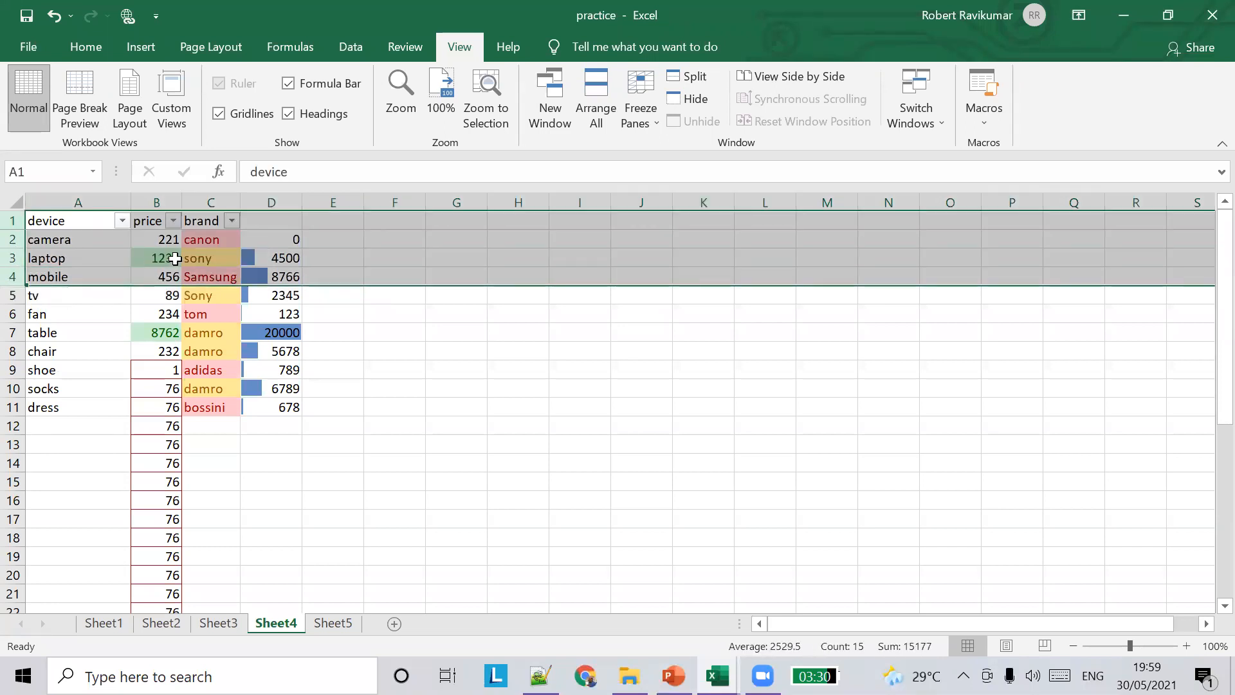
{"action": "left_click", "coordinate": [638, 116]}
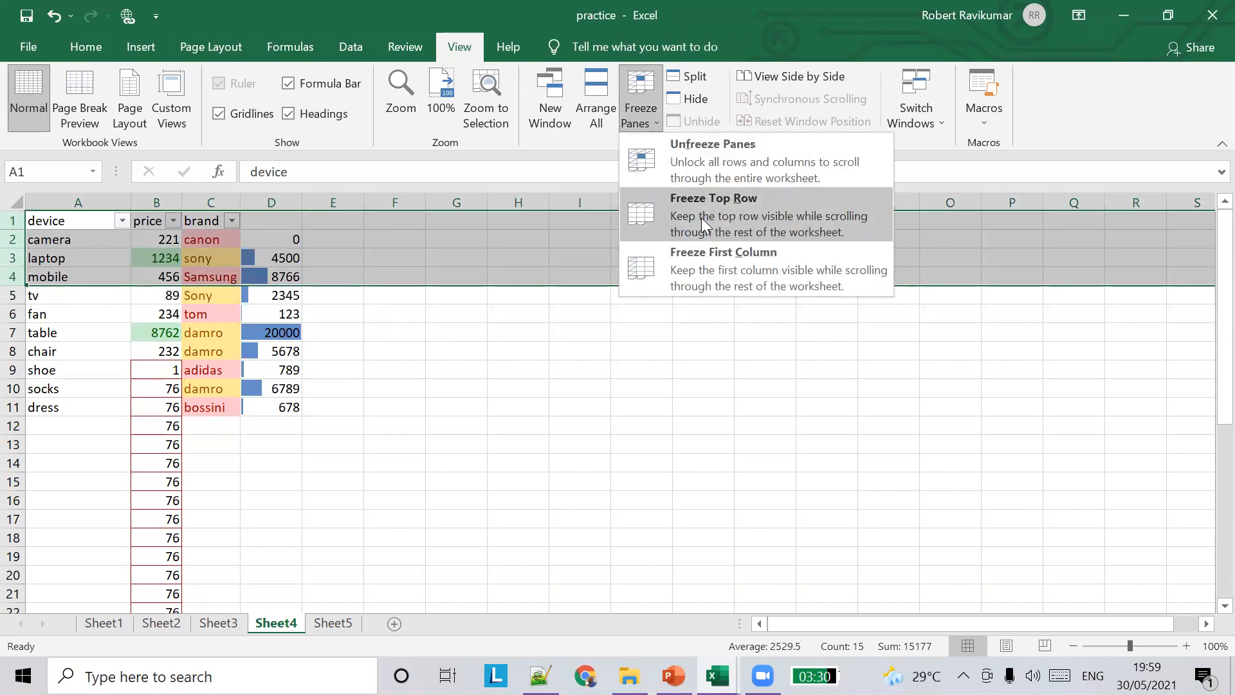
{"action": "left_click", "coordinate": [731, 166]}
{"action": "left_click", "coordinate": [427, 279]}
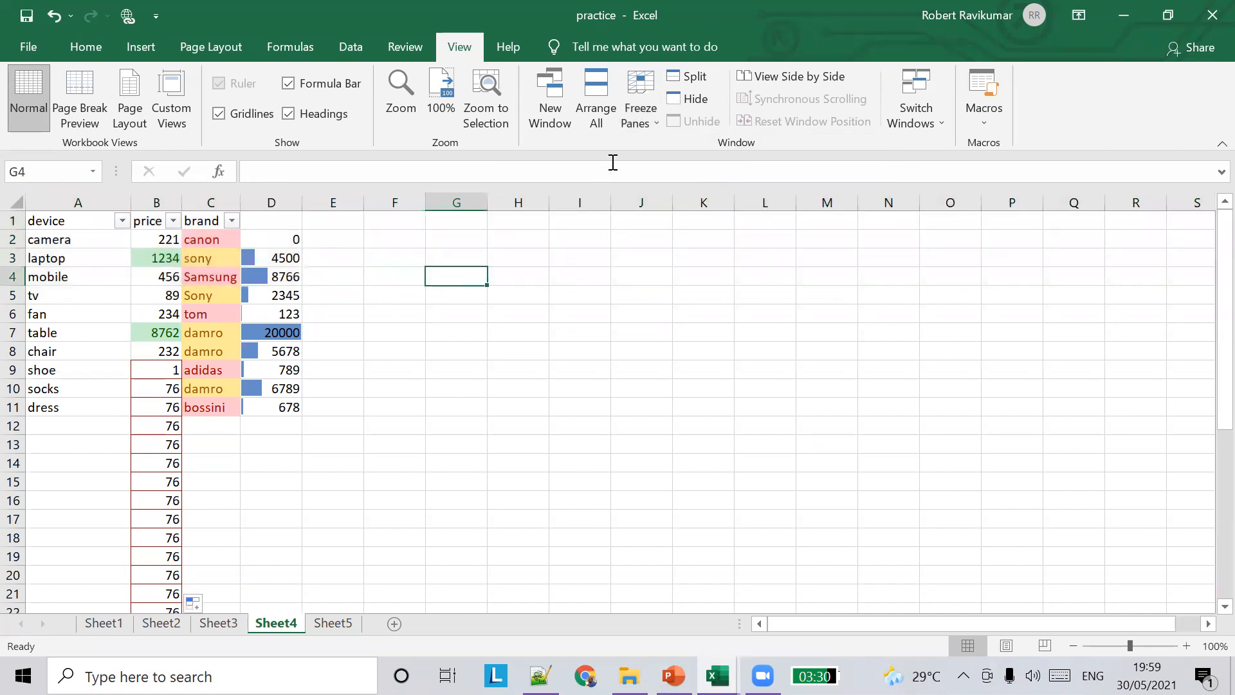
Step: Select header row 1, apply Freeze Panes, and check which rows stay in place down the sheet
{"action": "left_click", "coordinate": [650, 120]}
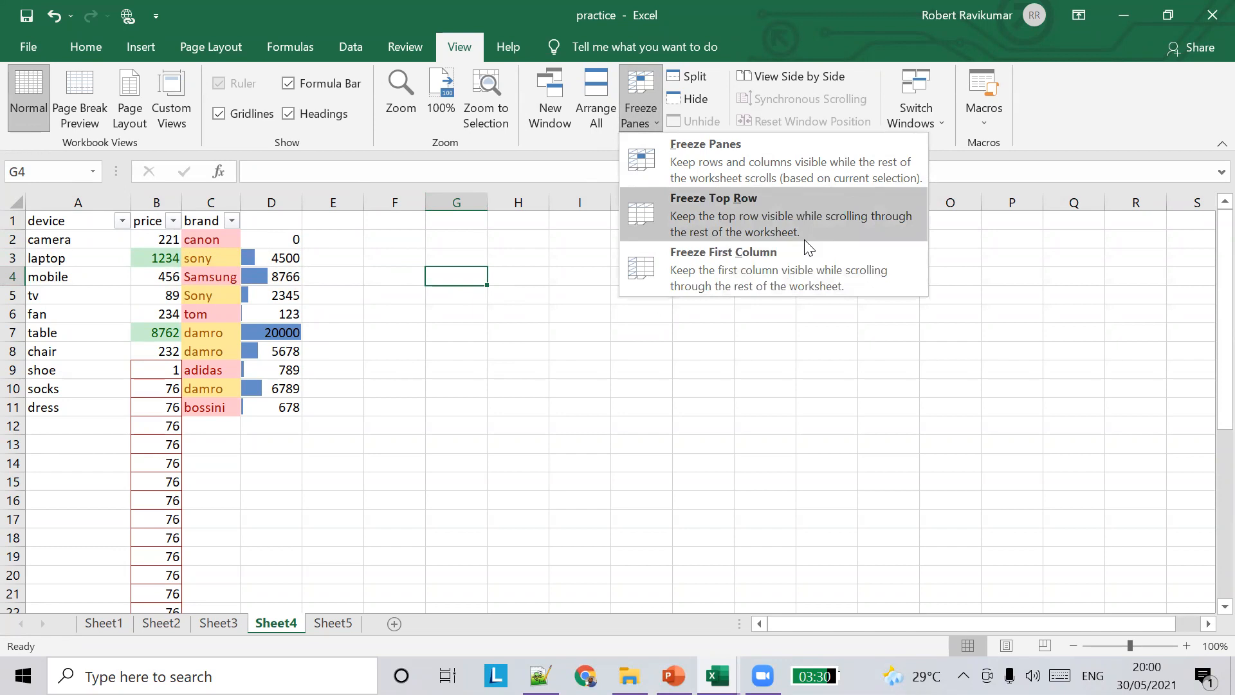
{"action": "left_click", "coordinate": [13, 221]}
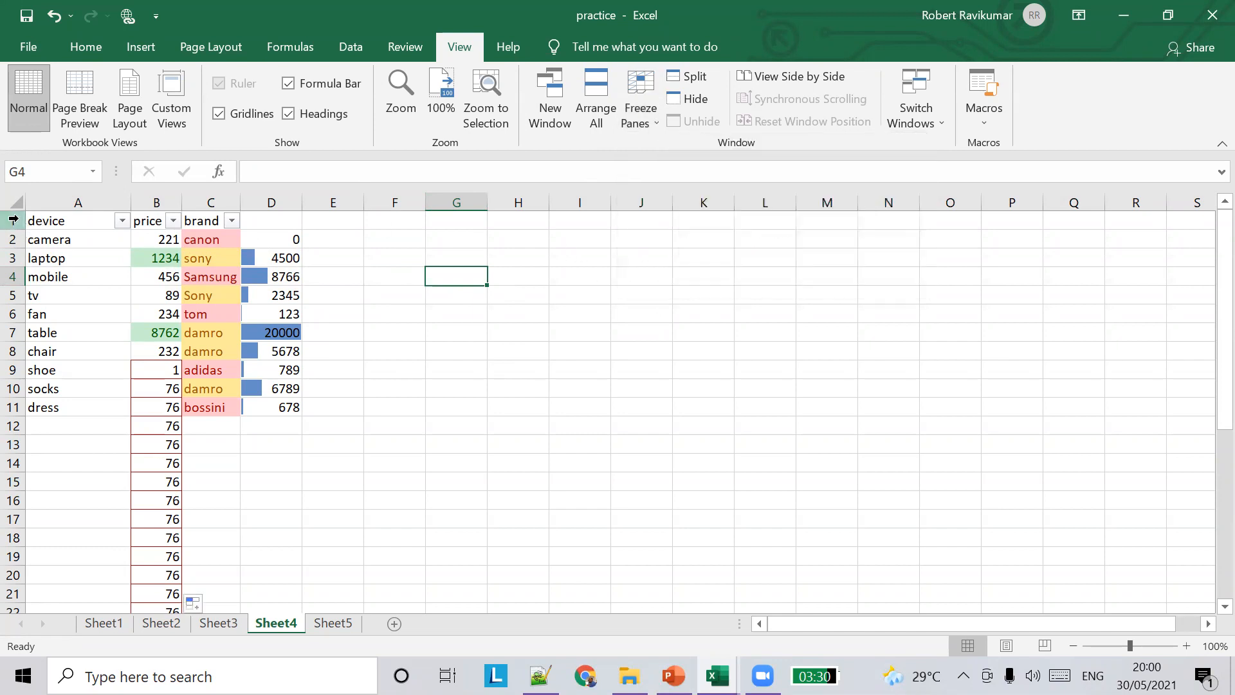
{"action": "left_click", "coordinate": [13, 221]}
{"action": "left_click", "coordinate": [633, 122]}
{"action": "left_click", "coordinate": [655, 155]}
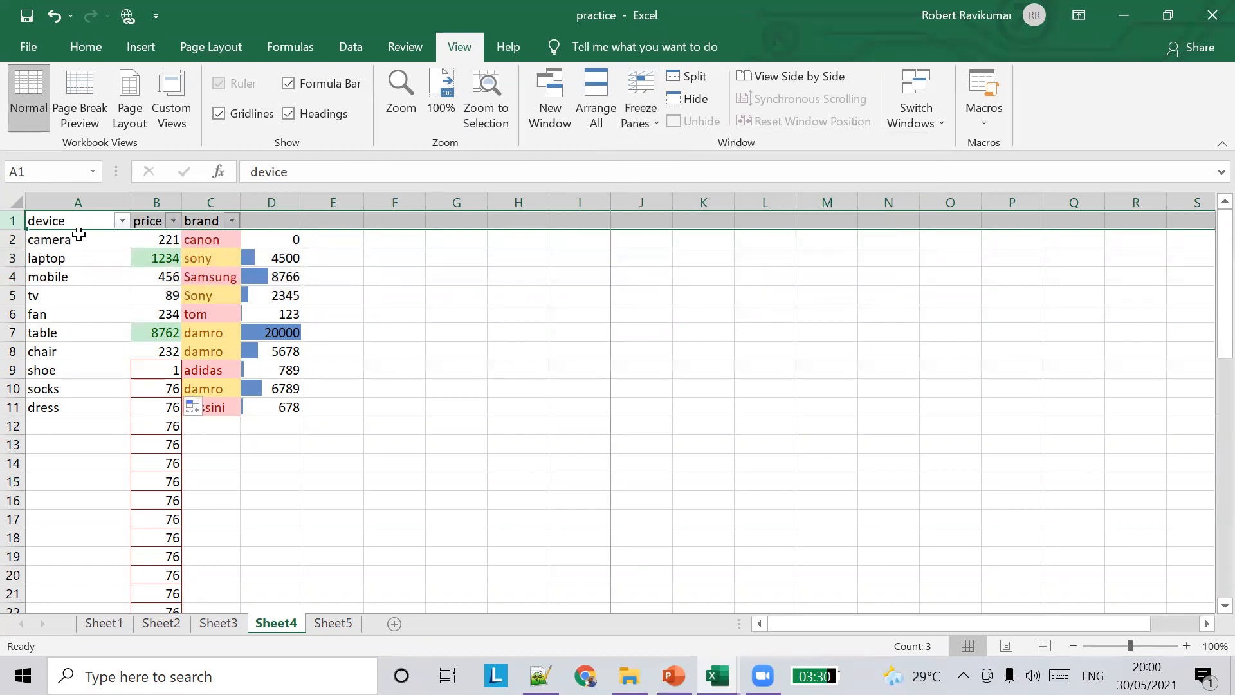
{"action": "left_click", "coordinate": [643, 111]}
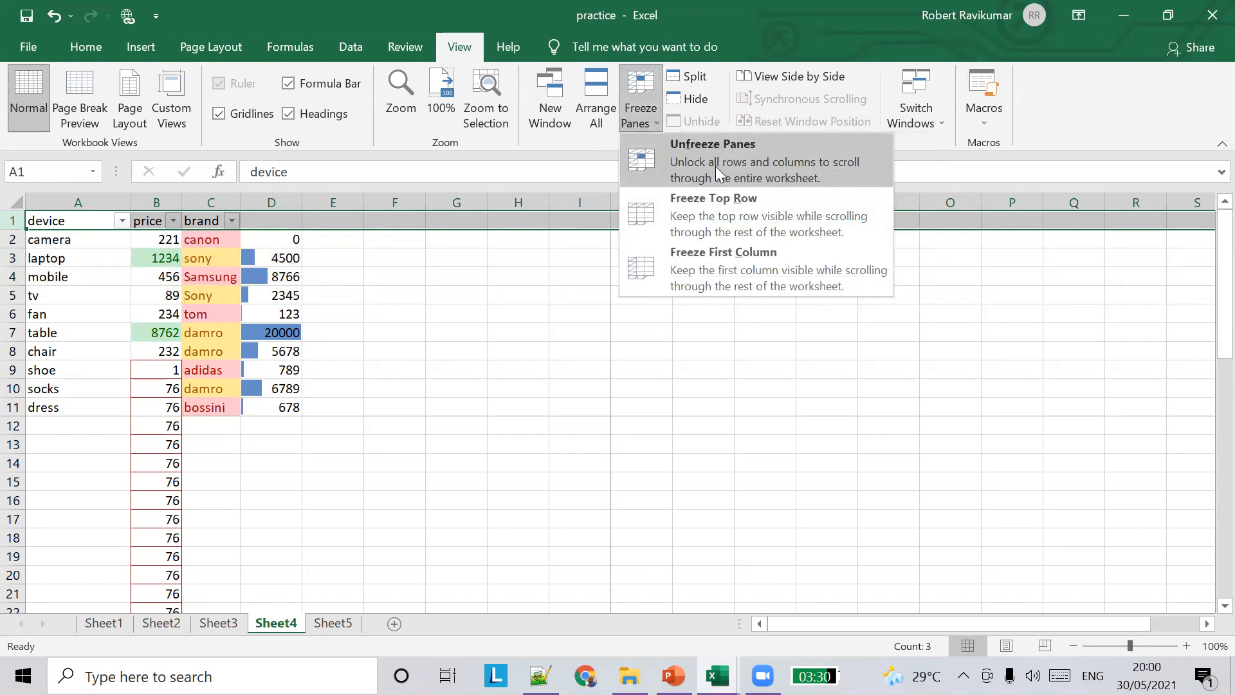
{"action": "scroll", "coordinate": [469, 399], "scroll_direction": "down", "scroll_amount": 15}
{"action": "left_click", "coordinate": [469, 394]}
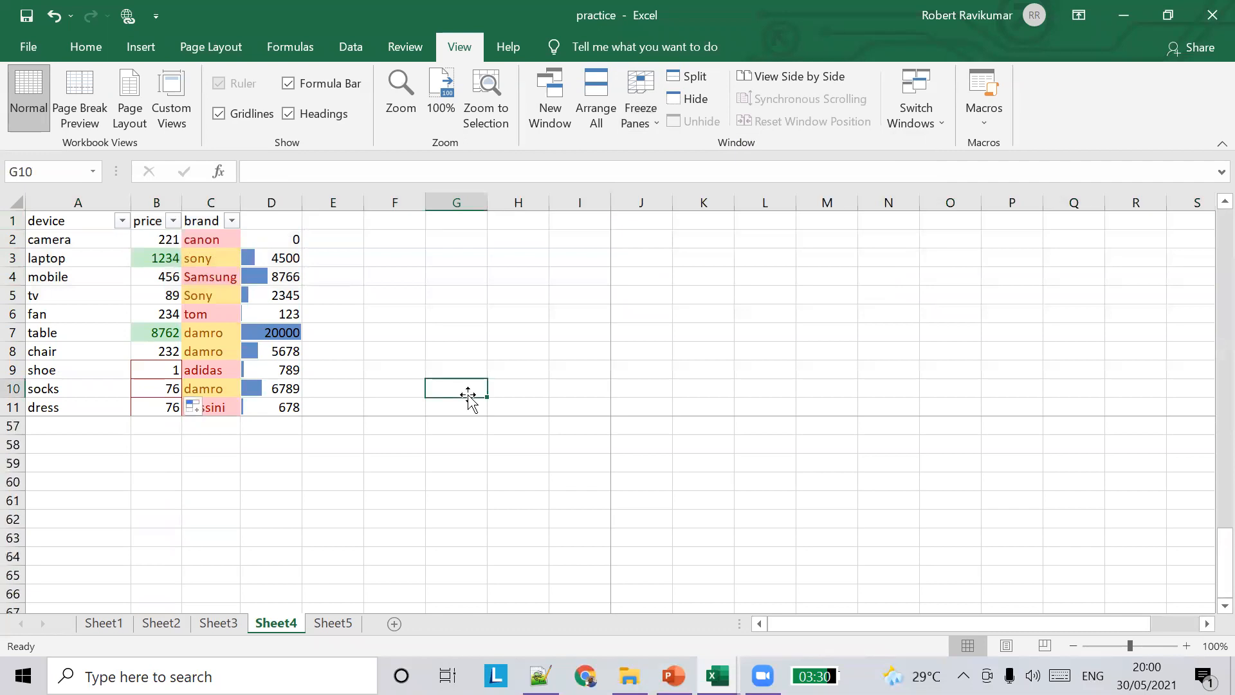
{"action": "scroll", "coordinate": [469, 396], "scroll_direction": "up", "scroll_amount": 15}
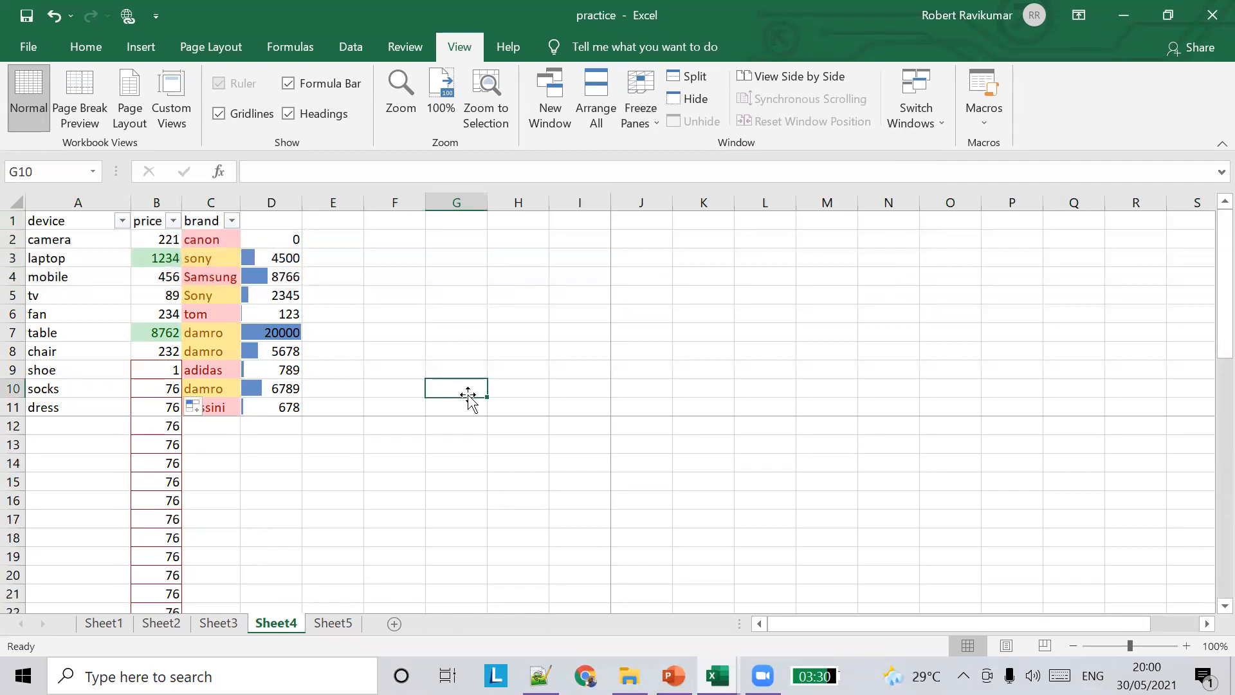
Step: Select A1:D6 in the device table and unfreeze the panes
{"action": "left_click_drag", "start_coordinate": [32, 219], "coordinate": [302, 321]}
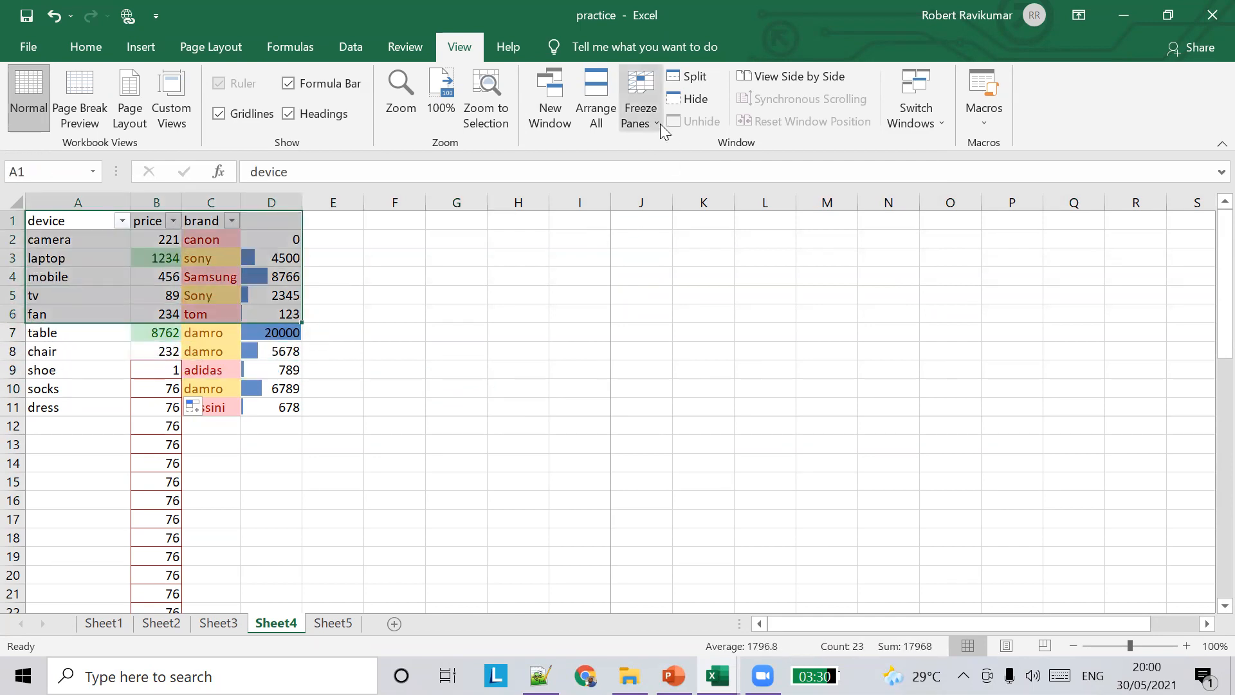
{"action": "left_click", "coordinate": [660, 124]}
{"action": "left_click", "coordinate": [709, 161]}
{"action": "left_click", "coordinate": [441, 353]}
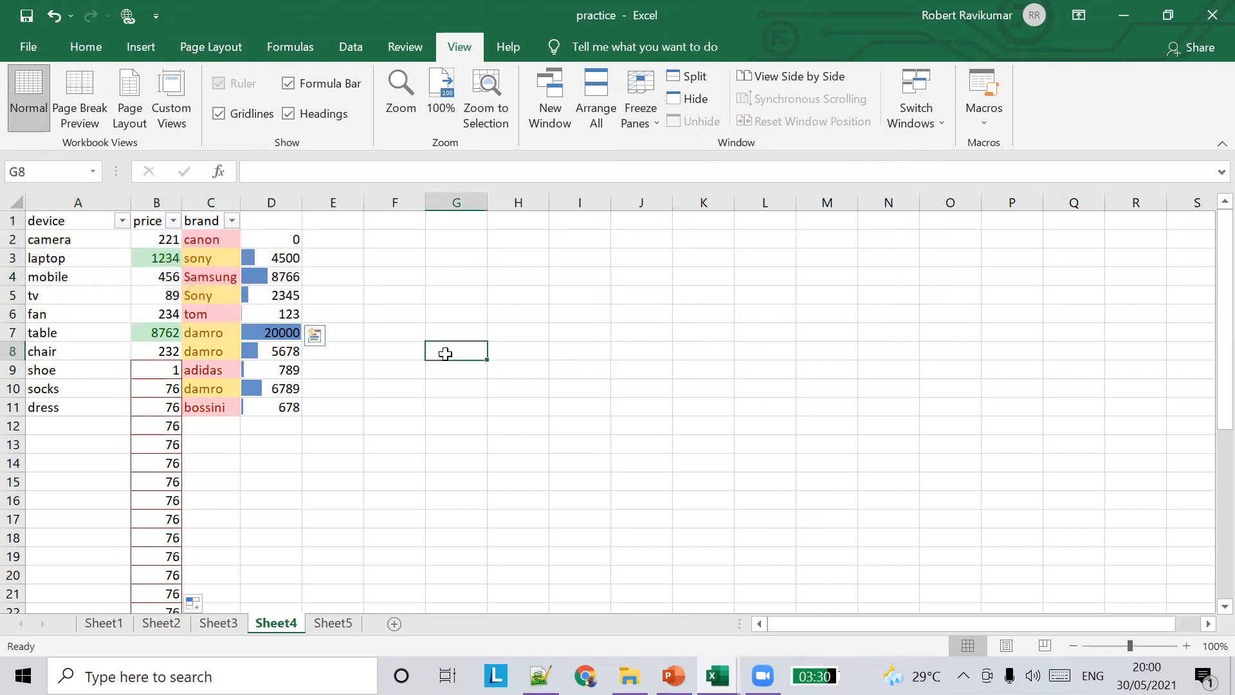
Step: Select rows 1 to 4, apply Freeze Panes, and check which rows stay in place down the price list
{"action": "left_click_drag", "start_coordinate": [12, 221], "coordinate": [18, 278]}
{"action": "left_click", "coordinate": [642, 121]}
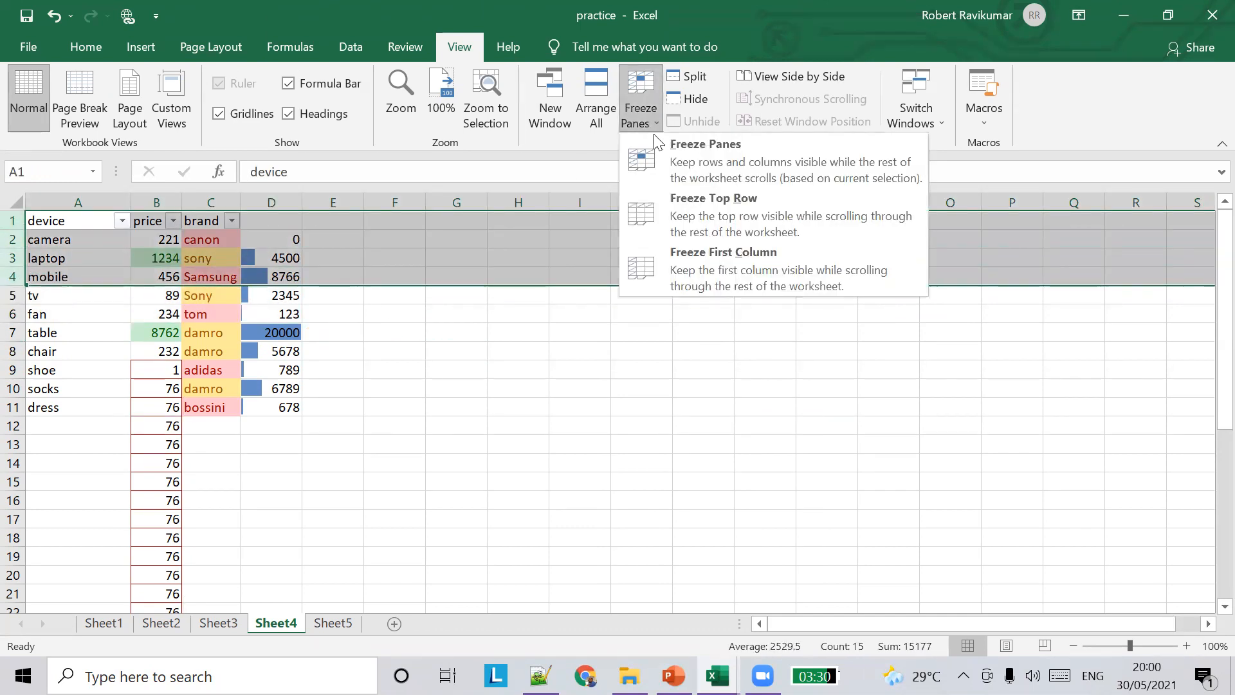
{"action": "left_click", "coordinate": [686, 162]}
{"action": "scroll", "coordinate": [556, 372], "scroll_direction": "down", "scroll_amount": 6}
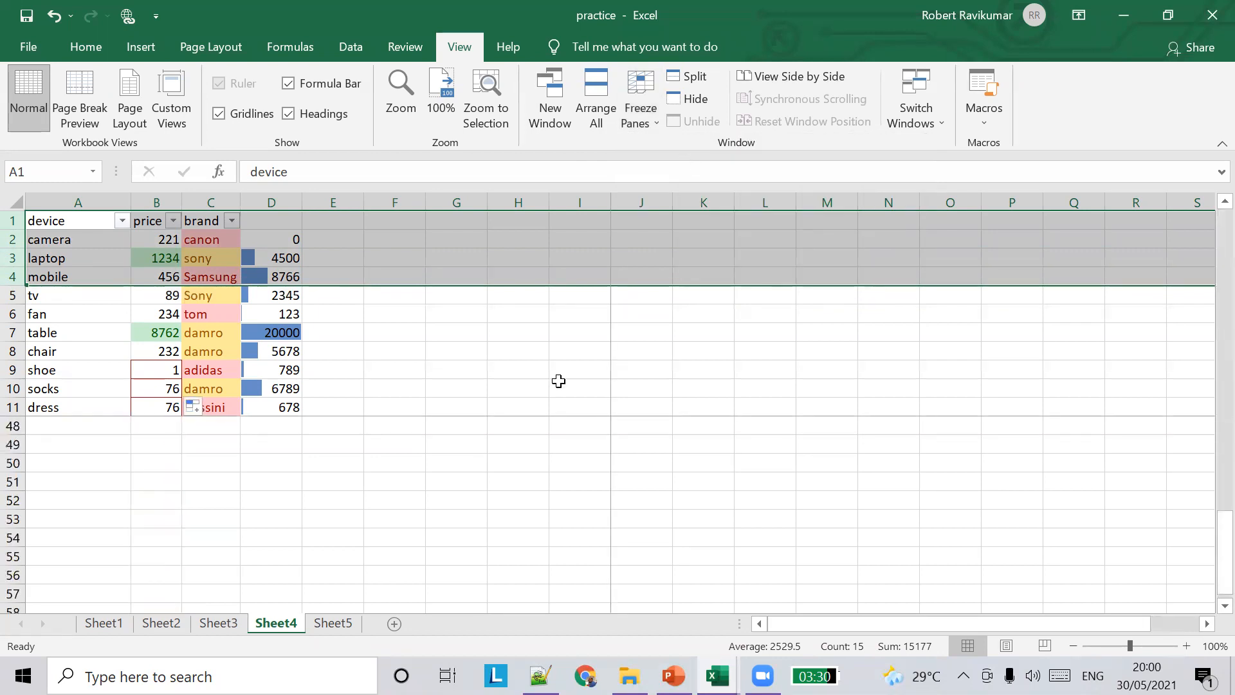
{"action": "scroll", "coordinate": [561, 381], "scroll_direction": "up", "scroll_amount": 6}
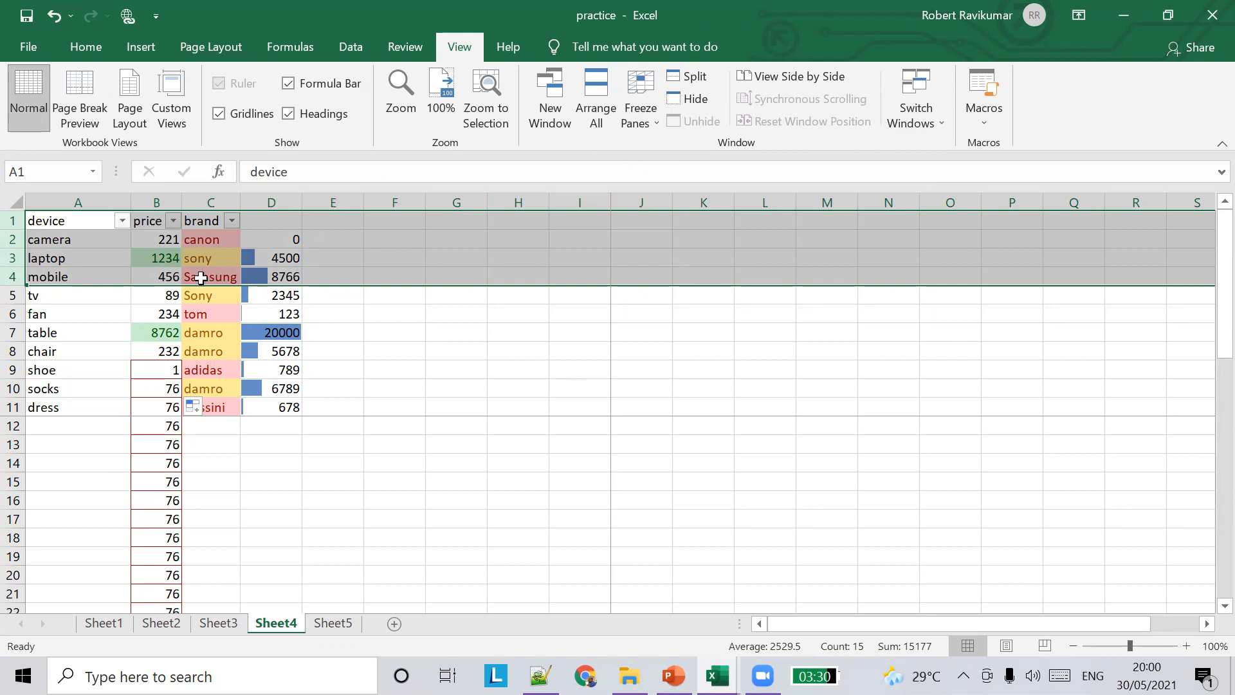
{"action": "scroll", "coordinate": [398, 523], "scroll_direction": "down", "scroll_amount": 14}
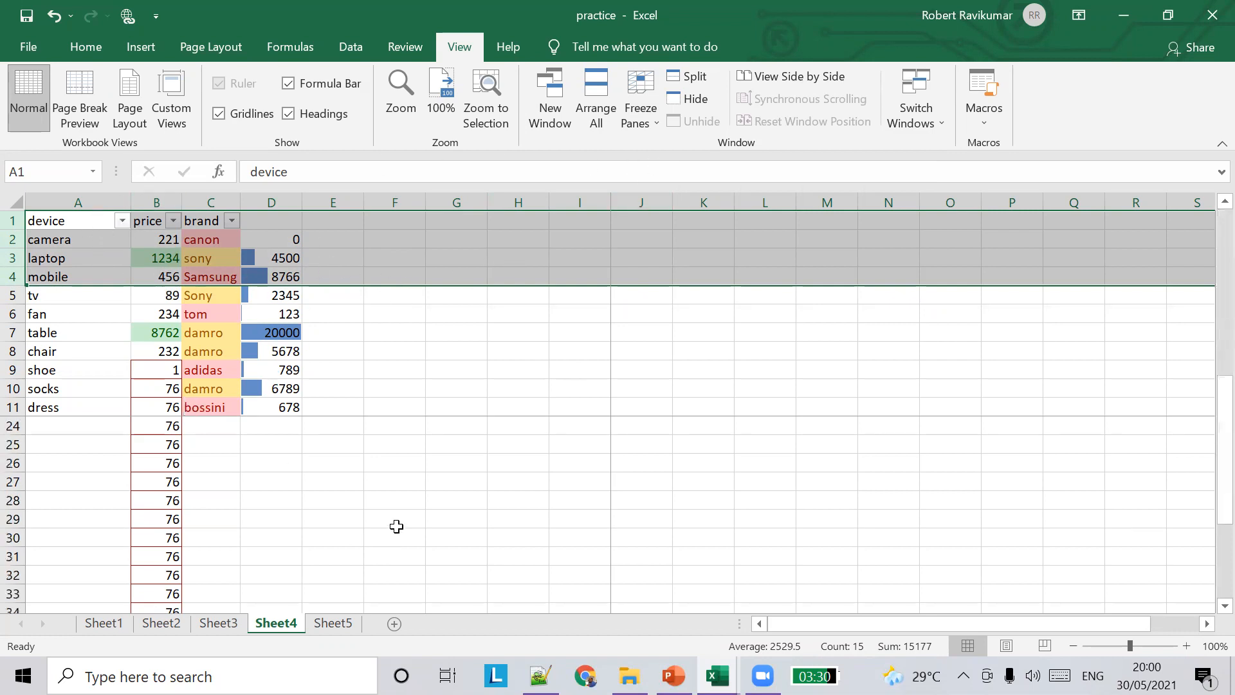
Step: Examine which rows and columns stay in place down Sheet4 and far across to column EE
{"action": "scroll", "coordinate": [398, 522], "scroll_direction": "down", "scroll_amount": 5}
{"action": "left_click_drag", "start_coordinate": [837, 623], "coordinate": [1206, 634]}
{"action": "left_click_drag", "start_coordinate": [817, 413], "coordinate": [929, 414]}
{"action": "key", "text": "Right"}
{"action": "key", "text": "Right"}
{"action": "key", "text": "Right"}
{"action": "key", "text": "Right"}
{"action": "key", "text": "Right"}
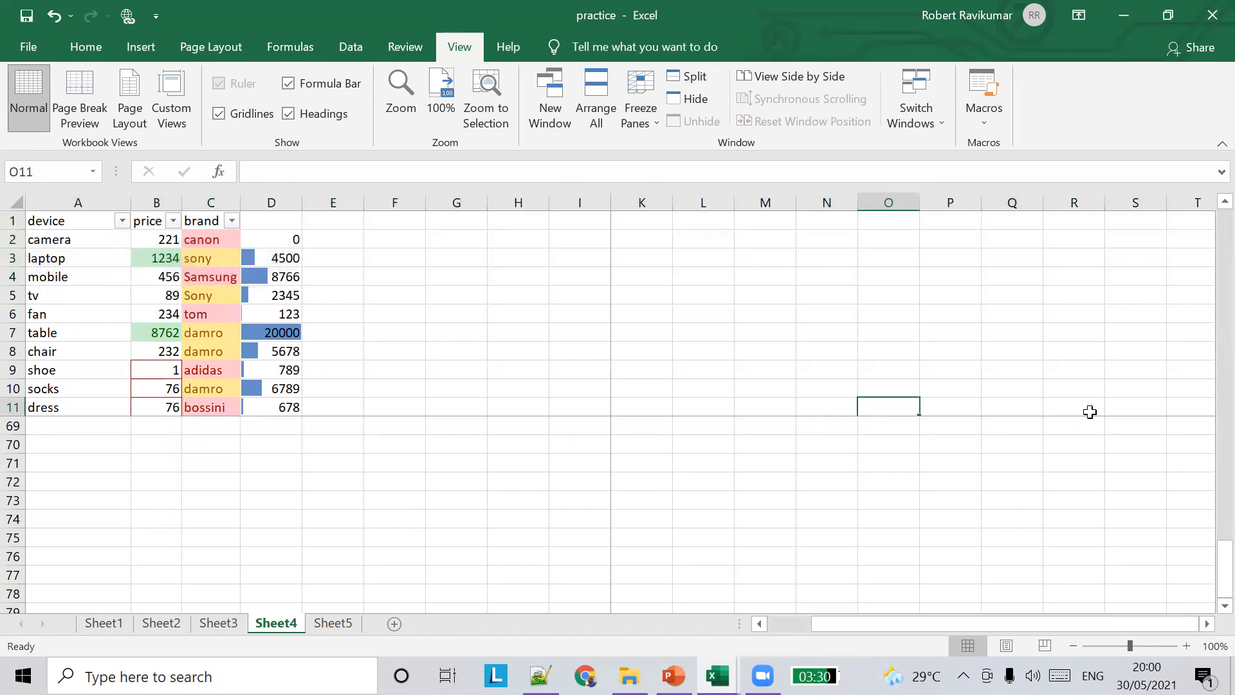
{"action": "key", "text": "Right"}
{"action": "key", "text": "Right"}
{"action": "key", "text": "Right"}
{"action": "key", "text": "Right"}
{"action": "key", "text": "Right"}
{"action": "key", "text": "Right"}
{"action": "key", "text": "Right"}
{"action": "key", "text": "Right"}
{"action": "key", "text": "Right"}
{"action": "key", "text": "Right"}
{"action": "key", "text": "Right"}
{"action": "key", "text": "Right"}
{"action": "key", "text": "Right"}
{"action": "key", "text": "Right"}
{"action": "key", "text": "Right"}
{"action": "key", "text": "Right"}
{"action": "key", "text": "Right"}
{"action": "key", "text": "Right"}
{"action": "key", "text": "Right"}
{"action": "key", "text": "Right"}
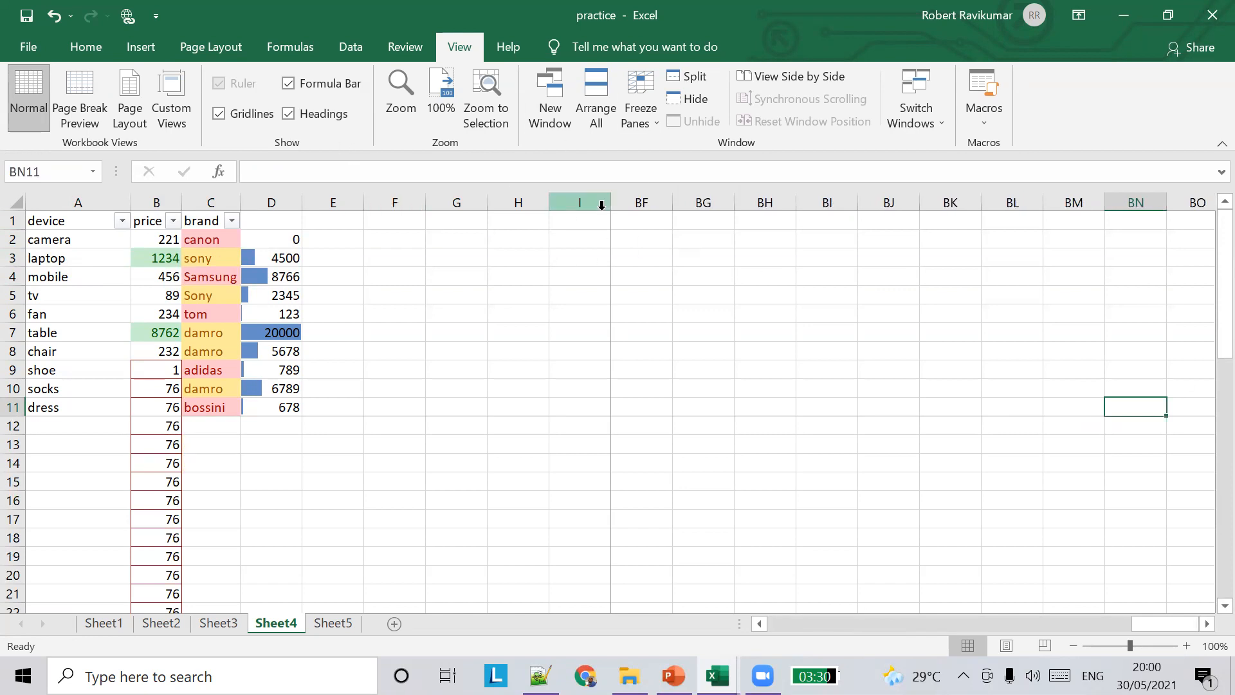
{"action": "key", "text": "Right"}
{"action": "key", "text": "Right"}
{"action": "key", "text": "Right"}
{"action": "key", "text": "Right"}
{"action": "key", "text": "Right"}
{"action": "key", "text": "Right"}
{"action": "key", "text": "Right"}
{"action": "key", "text": "Right"}
{"action": "key", "text": "Right"}
{"action": "key", "text": "Right"}
{"action": "key", "text": "Right"}
{"action": "key", "text": "Right"}
{"action": "key", "text": "Right"}
{"action": "key", "text": "Right"}
{"action": "key", "text": "Right"}
{"action": "key", "text": "Right"}
{"action": "key", "text": "Right"}
{"action": "key", "text": "Right"}
{"action": "key", "text": "Right"}
{"action": "key", "text": "Right"}
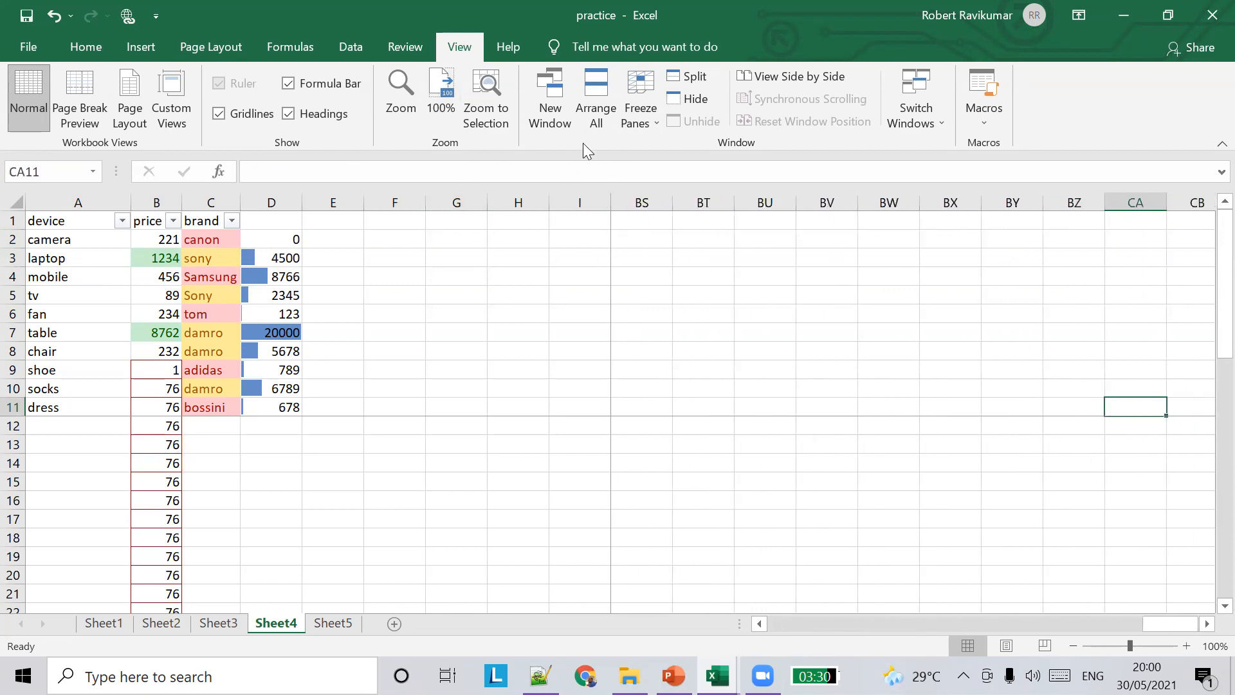
{"action": "key", "text": "Right"}
{"action": "key", "text": "Right"}
{"action": "key", "text": "Right"}
{"action": "key", "text": "Right"}
{"action": "key", "text": "Right"}
{"action": "key", "text": "Right"}
{"action": "key", "text": "Right"}
{"action": "key", "text": "Right"}
{"action": "key", "text": "Right"}
{"action": "key", "text": "Right"}
{"action": "key", "text": "Right"}
{"action": "key", "text": "Right"}
{"action": "key", "text": "Right"}
{"action": "key", "text": "Right"}
{"action": "key", "text": "Right"}
{"action": "key", "text": "Right"}
{"action": "key", "text": "Right"}
{"action": "key", "text": "Right"}
{"action": "key", "text": "Right"}
{"action": "key", "text": "Right"}
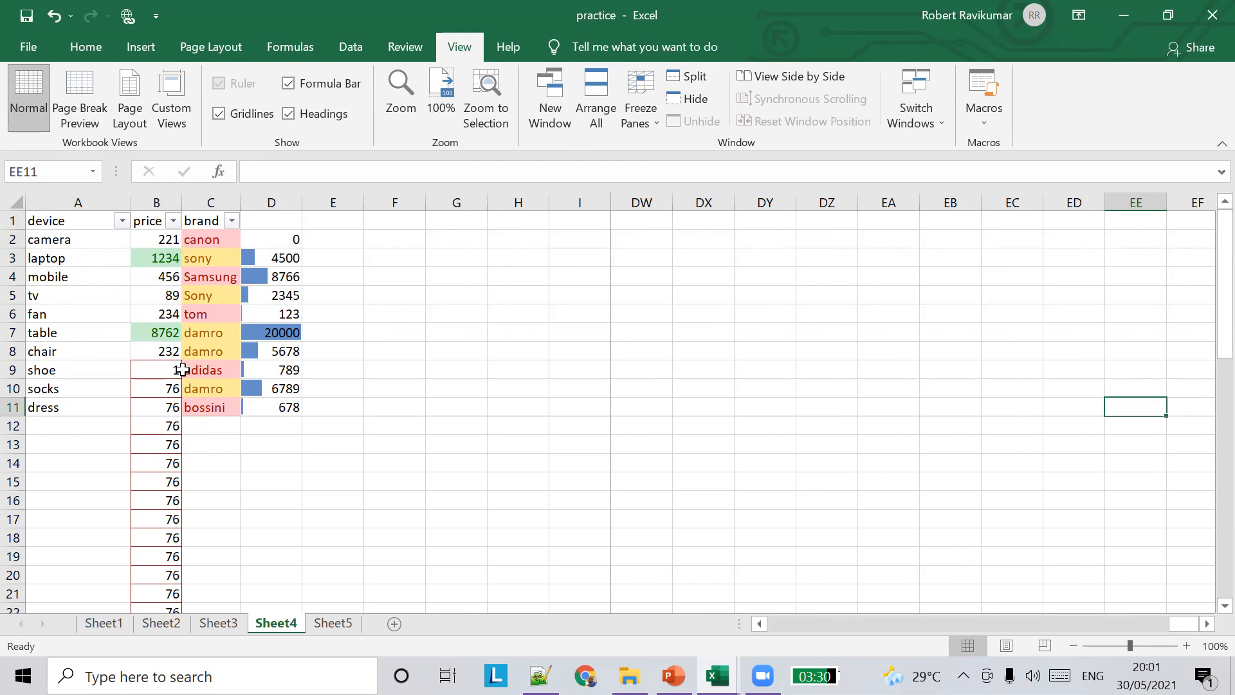
Step: Unfreeze the panes on Sheet4 and check how the sheet moves across its far columns
{"action": "left_click", "coordinate": [637, 115]}
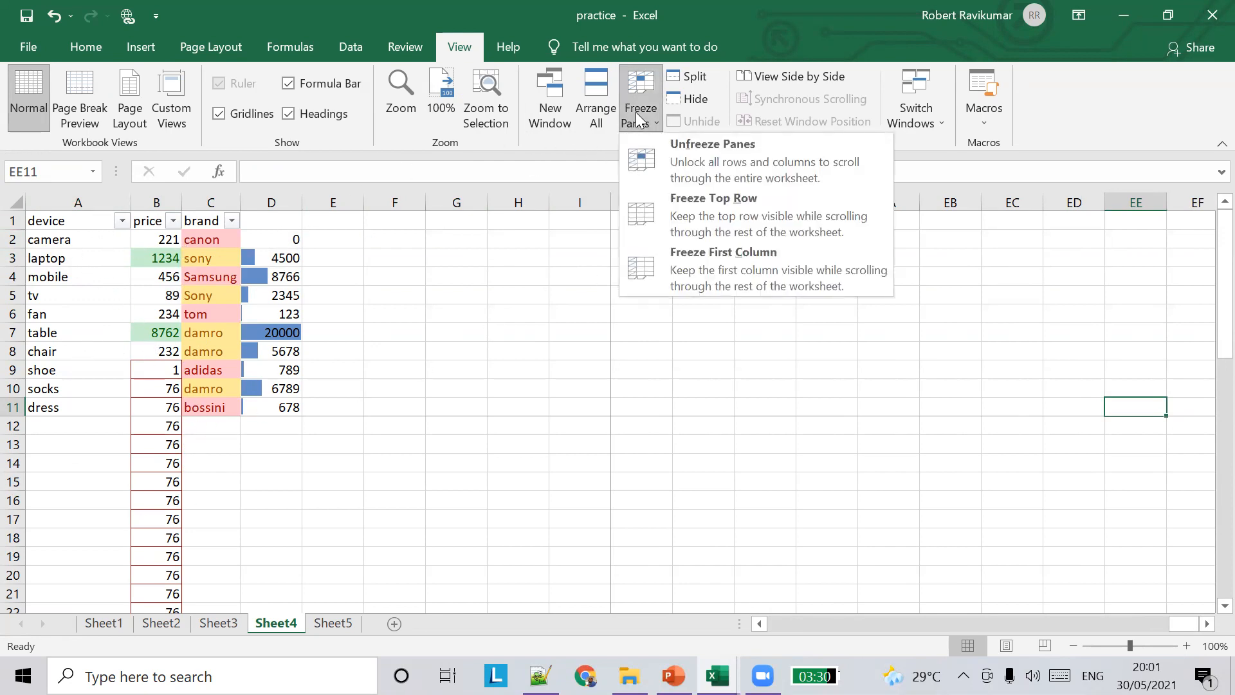
{"action": "left_click", "coordinate": [701, 149]}
{"action": "left_click_drag", "start_coordinate": [941, 621], "coordinate": [964, 622]}
{"action": "key", "text": "Right"}
{"action": "key", "text": "Right"}
{"action": "key", "text": "Right"}
{"action": "key", "text": "Right"}
{"action": "key", "text": "Right"}
{"action": "key", "text": "Right"}
{"action": "key", "text": "Right"}
{"action": "key", "text": "Right"}
{"action": "key", "text": "Right"}
{"action": "key", "text": "Right"}
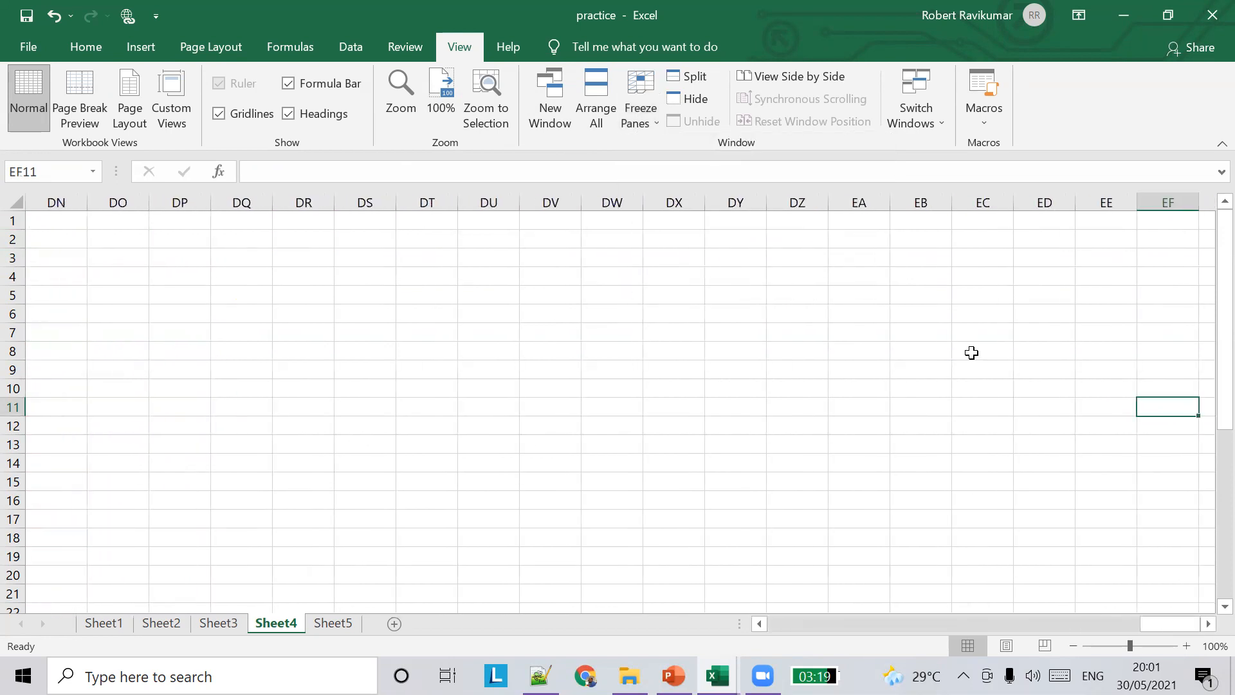
Step: Go back across the unfrozen sheet to the first columns and check how its rows move below the price list
{"action": "key", "text": "Left"}
{"action": "key", "text": "Left"}
{"action": "key", "text": "Left"}
{"action": "key", "text": "Left"}
{"action": "key", "text": "Left"}
{"action": "key", "text": "Left"}
{"action": "key", "text": "Left"}
{"action": "key", "text": "Left"}
{"action": "key", "text": "Left"}
{"action": "key", "text": "Left"}
{"action": "key", "text": "Left"}
{"action": "key", "text": "Left"}
{"action": "key", "text": "Left"}
{"action": "key", "text": "Left"}
{"action": "key", "text": "Left"}
{"action": "key", "text": "Left"}
{"action": "key", "text": "Left"}
{"action": "key", "text": "Left"}
{"action": "key", "text": "Left"}
{"action": "key", "text": "Left"}
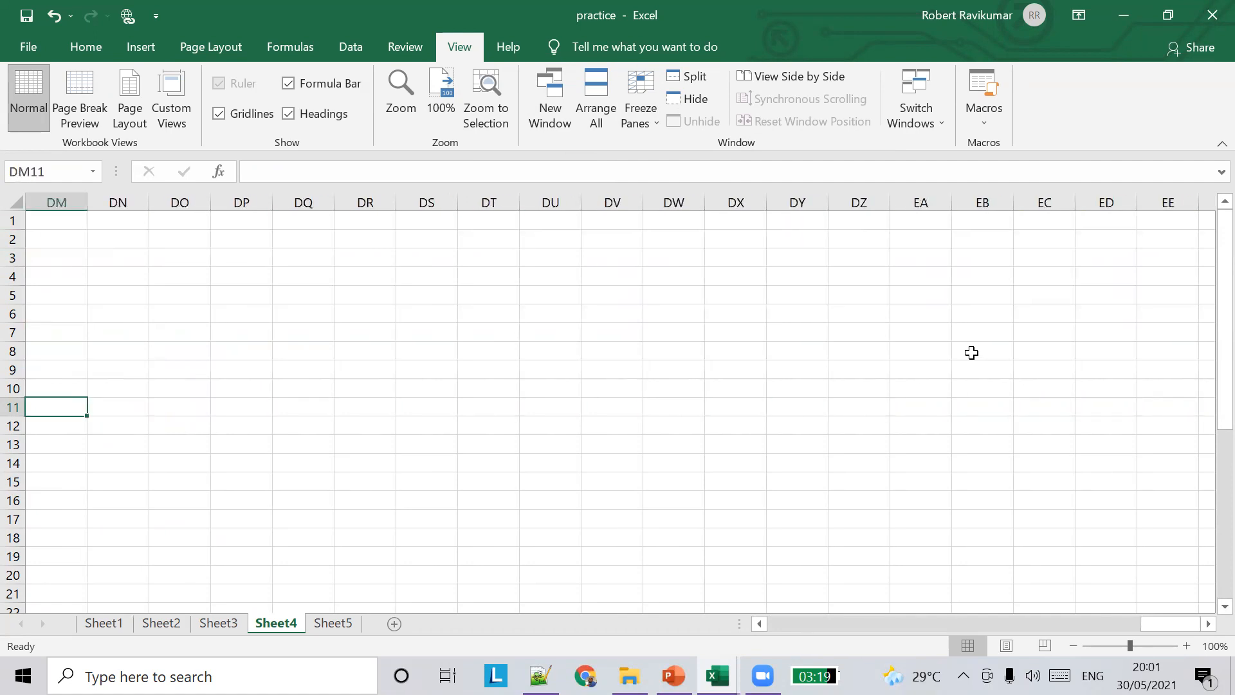
{"action": "key", "text": "Left"}
{"action": "key", "text": "Left"}
{"action": "key", "text": "Left"}
{"action": "key", "text": "Left"}
{"action": "key", "text": "Left"}
{"action": "key", "text": "Left"}
{"action": "key", "text": "Left"}
{"action": "key", "text": "Left"}
{"action": "key", "text": "Left"}
{"action": "key", "text": "Left"}
{"action": "key", "text": "Left"}
{"action": "key", "text": "Left"}
{"action": "key", "text": "Left"}
{"action": "key", "text": "Left"}
{"action": "key", "text": "Left"}
{"action": "key", "text": "Left"}
{"action": "key", "text": "Left"}
{"action": "key", "text": "Left"}
{"action": "key", "text": "Left"}
{"action": "key", "text": "Left"}
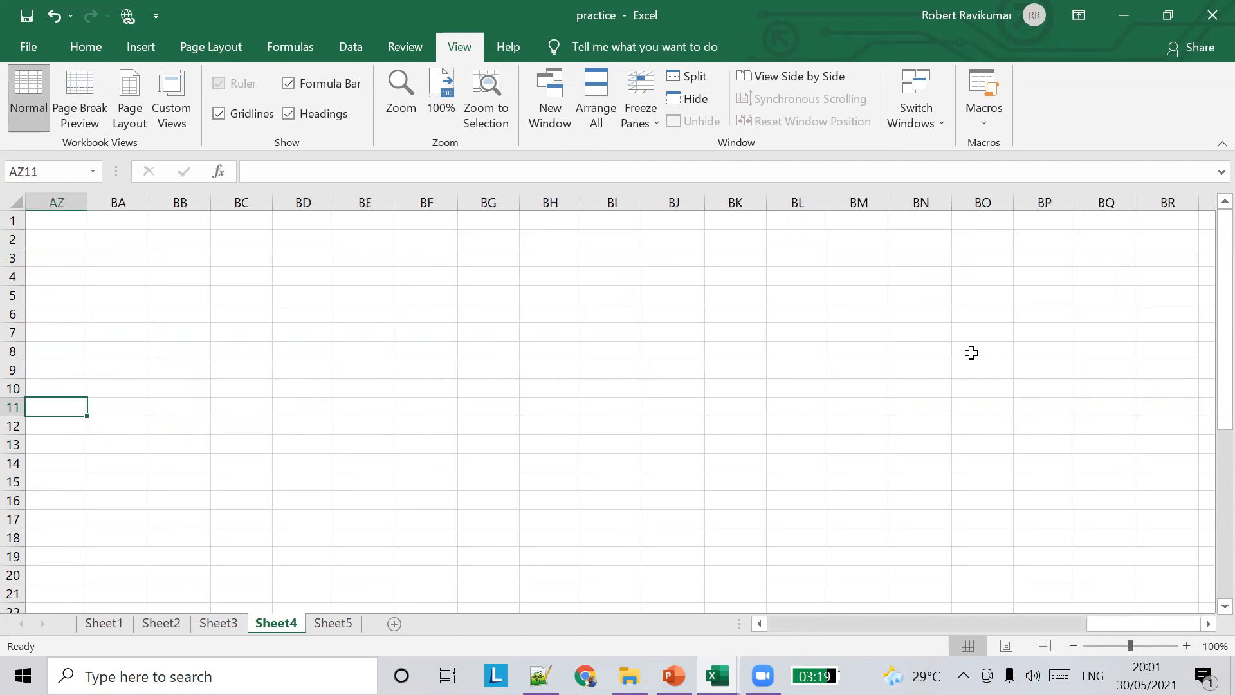
{"action": "key", "text": "Left"}
{"action": "key", "text": "Left"}
{"action": "key", "text": "Left"}
{"action": "key", "text": "Left"}
{"action": "key", "text": "Left"}
{"action": "key", "text": "Left"}
{"action": "key", "text": "Left"}
{"action": "key", "text": "Left"}
{"action": "key", "text": "Left"}
{"action": "key", "text": "Left"}
{"action": "key", "text": "Left"}
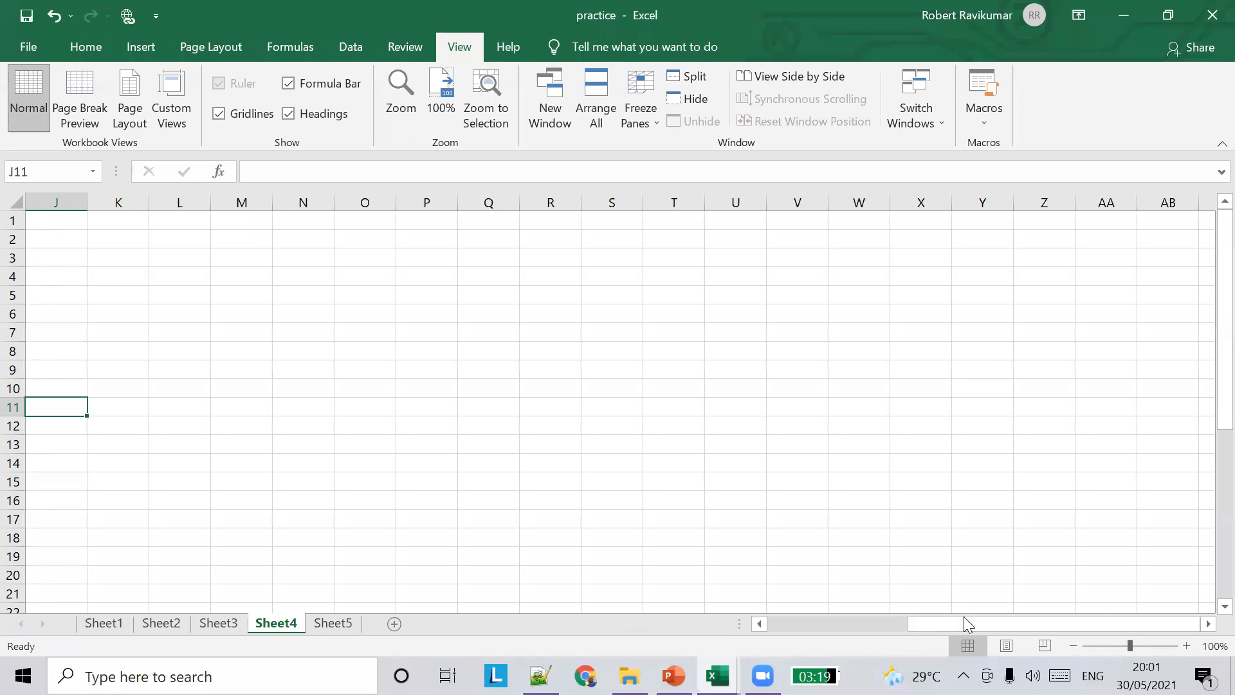
{"action": "left_click_drag", "start_coordinate": [965, 623], "coordinate": [384, 595]}
{"action": "scroll", "coordinate": [385, 454], "scroll_direction": "down", "scroll_amount": 4}
{"action": "scroll", "coordinate": [385, 453], "scroll_direction": "down", "scroll_amount": 13}
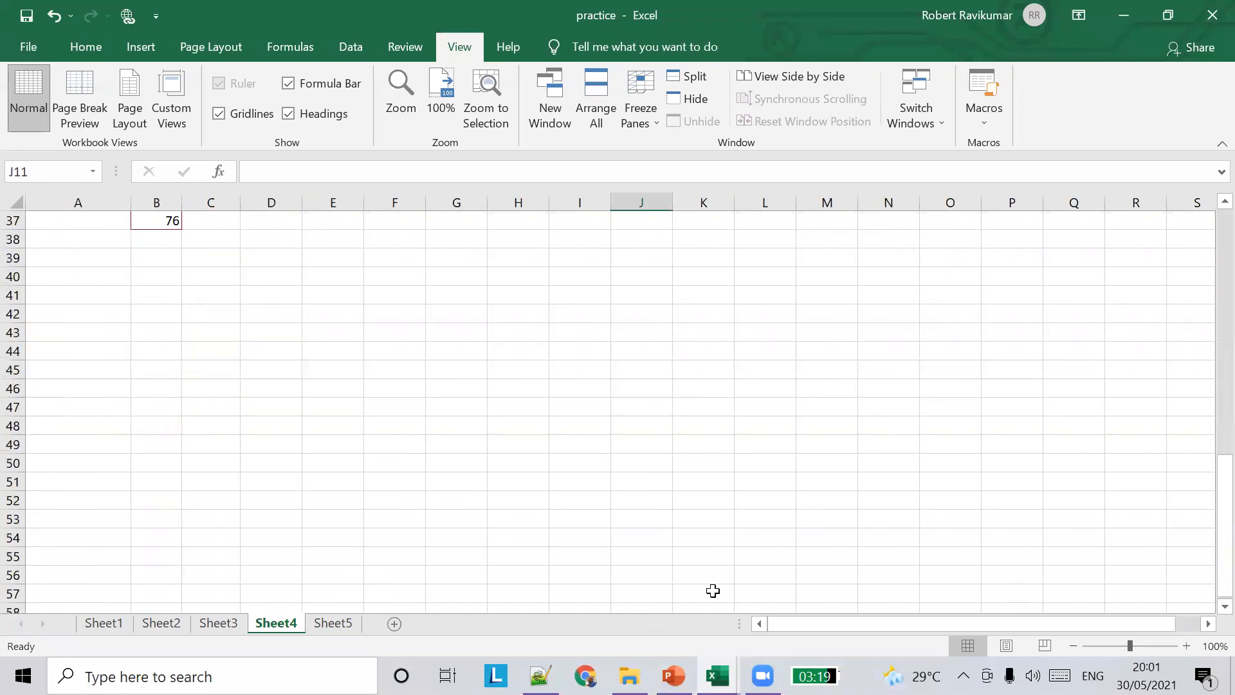
{"action": "left_click", "coordinate": [775, 84]}
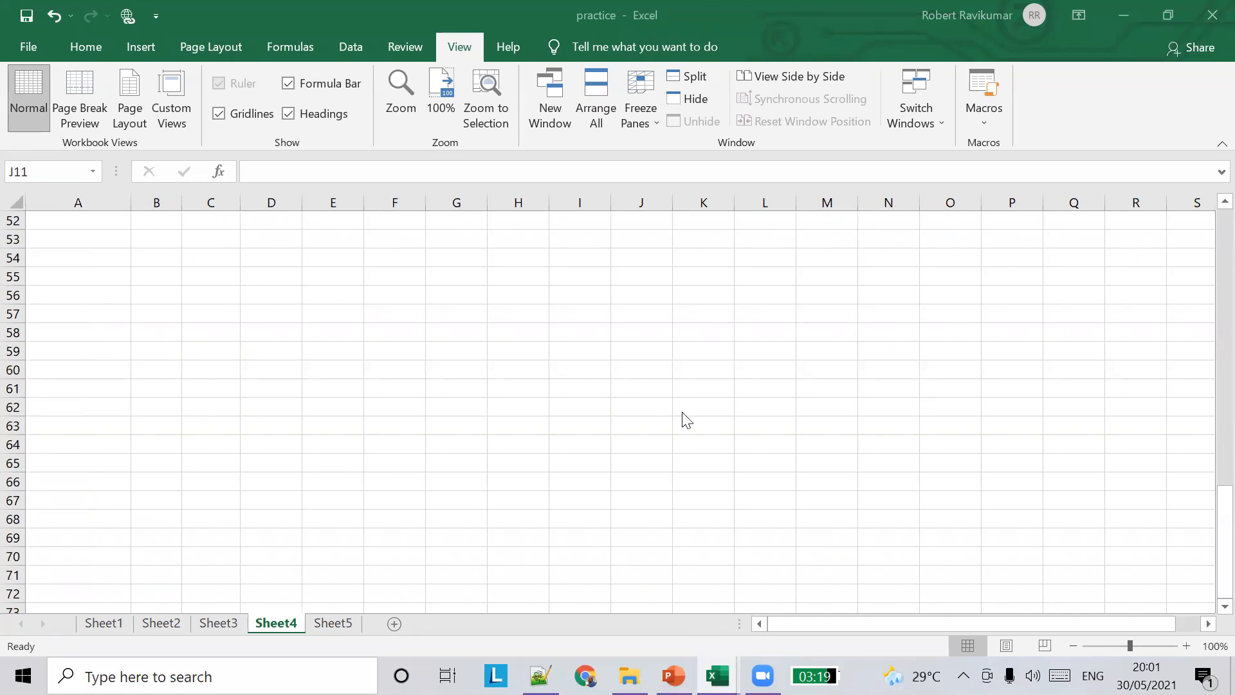
Step: Switch to the excel lesson 3 presentation in PowerPoint and show slide 15, To freeze columns
{"action": "left_click", "coordinate": [673, 675]}
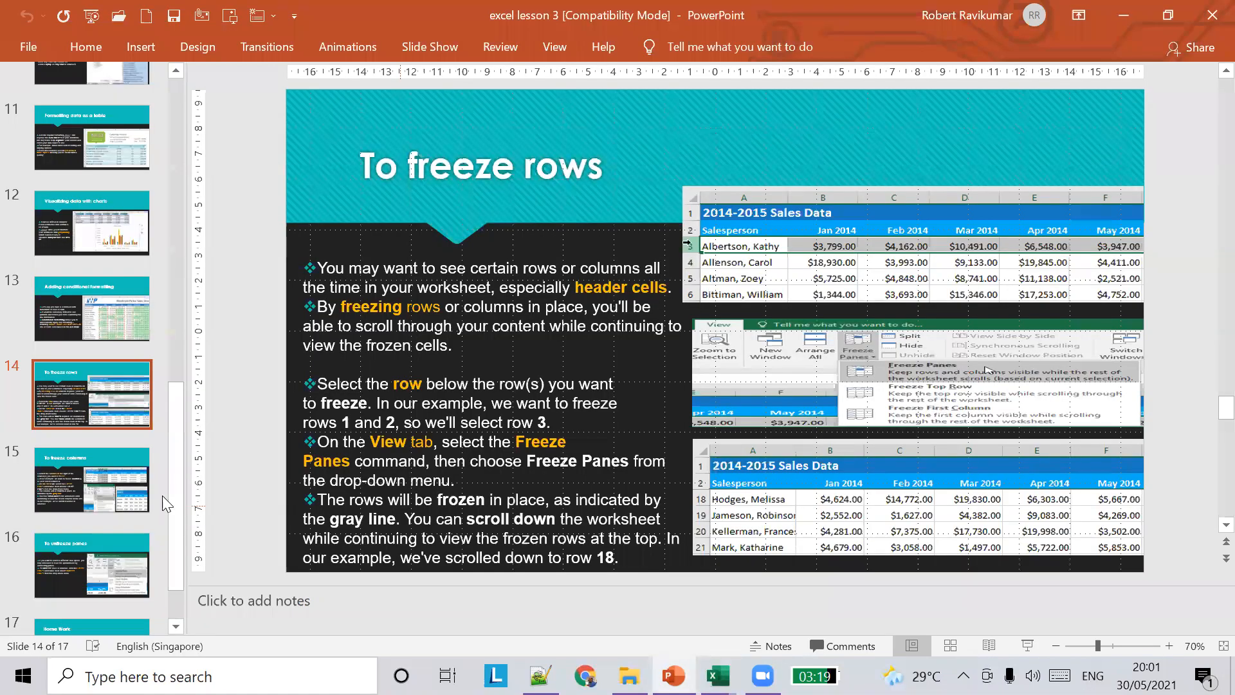
{"action": "left_click", "coordinate": [91, 434]}
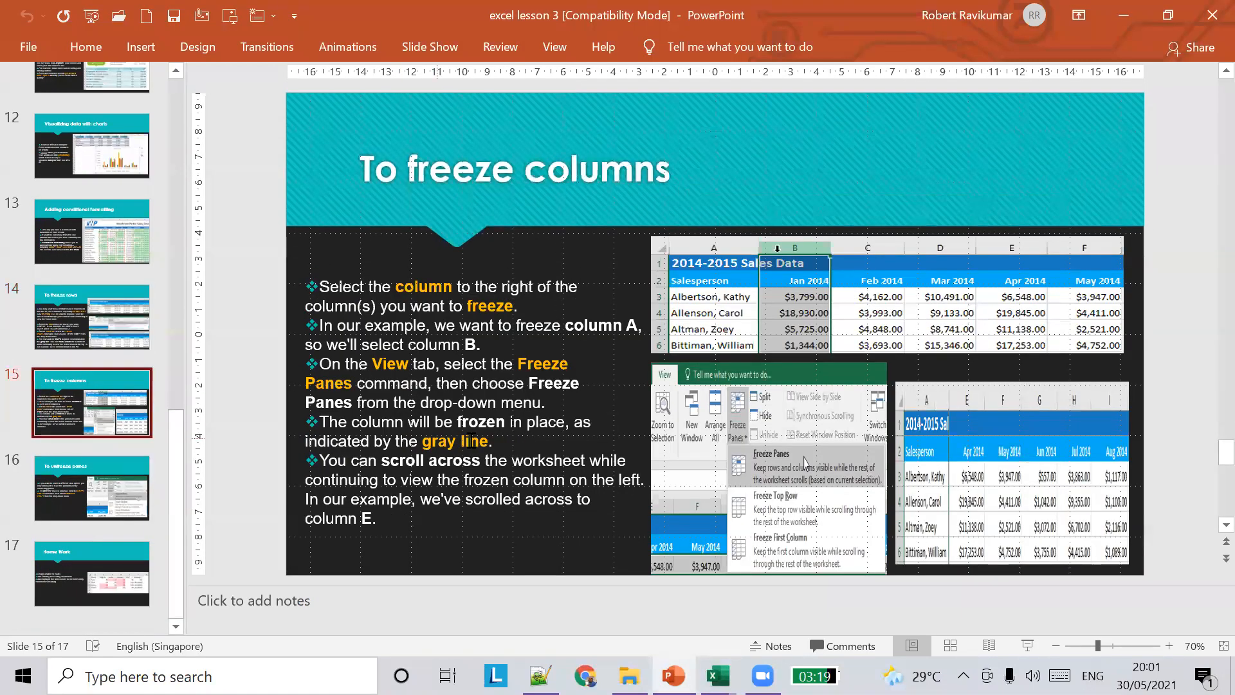